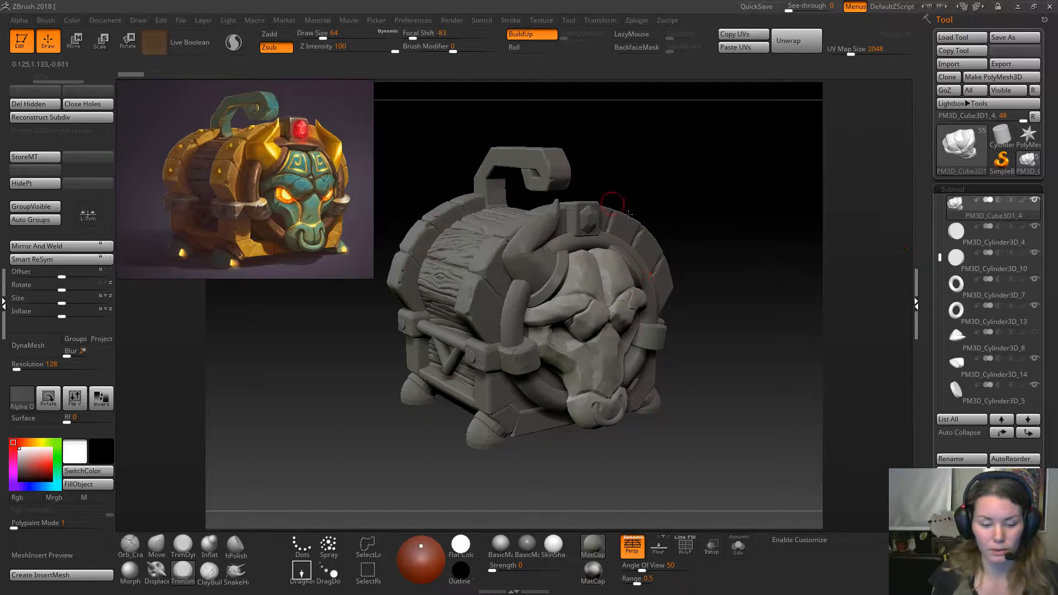
pyautogui.keyDown('alt'); pyautogui.moveTo(703, 244); pyautogui.dragTo(713, 292); pyautogui.keyUp('alt')
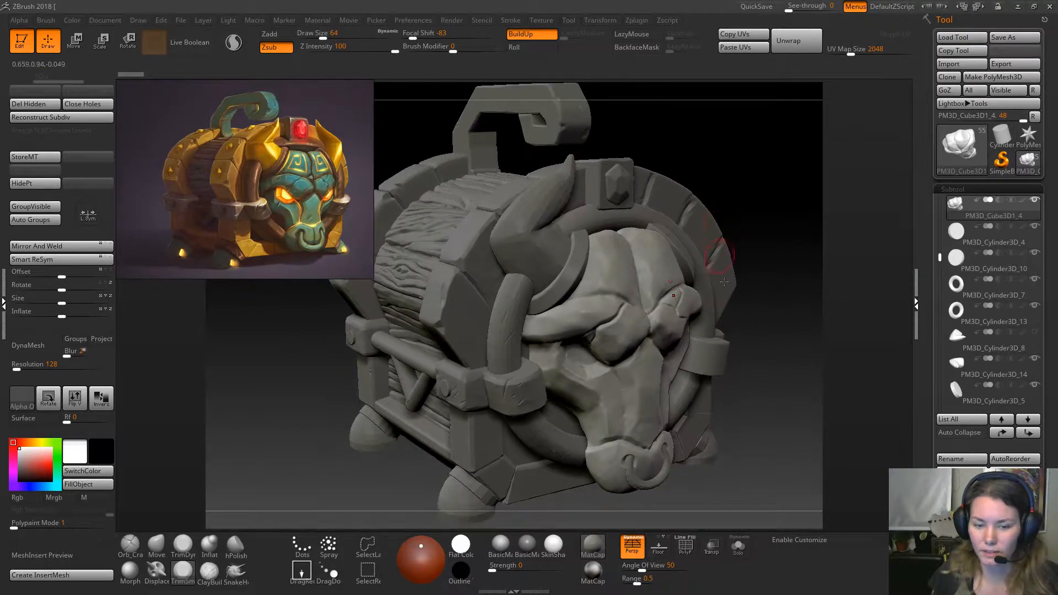
pyautogui.moveTo(765, 367); pyautogui.dragTo(783, 394)
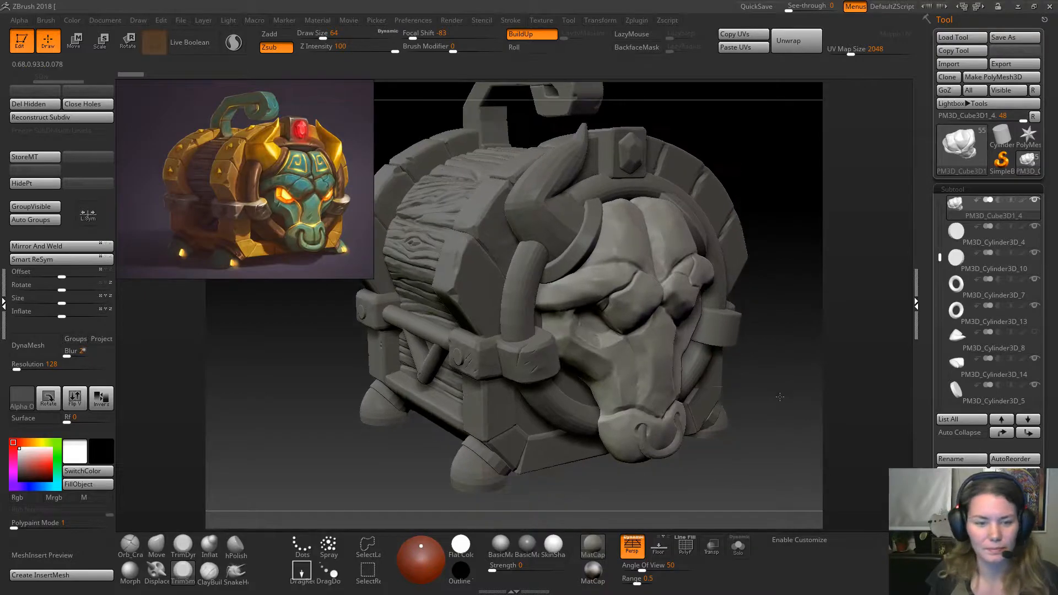
pyautogui.moveTo(268, 370); pyautogui.dragTo(306, 420)
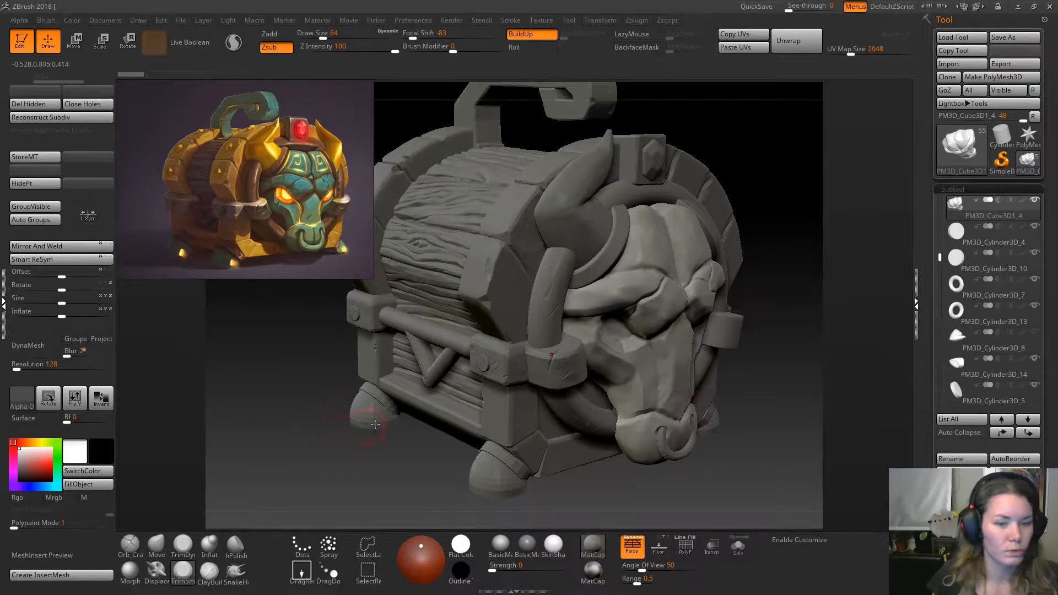
pyautogui.moveTo(793, 213); pyautogui.dragTo(779, 243)
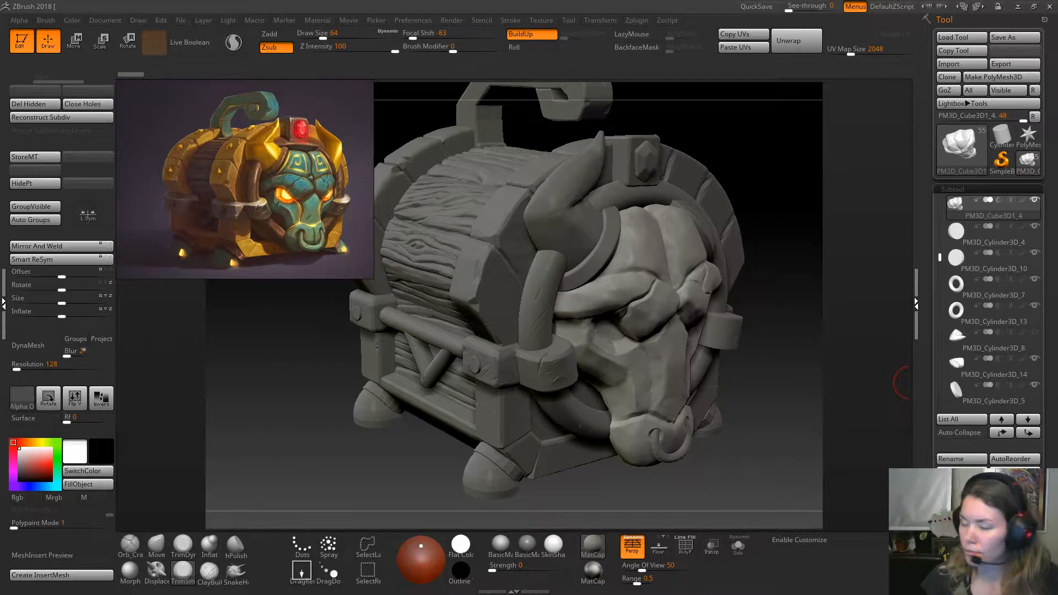
pyautogui.press('XF86AudioLowerVolume')
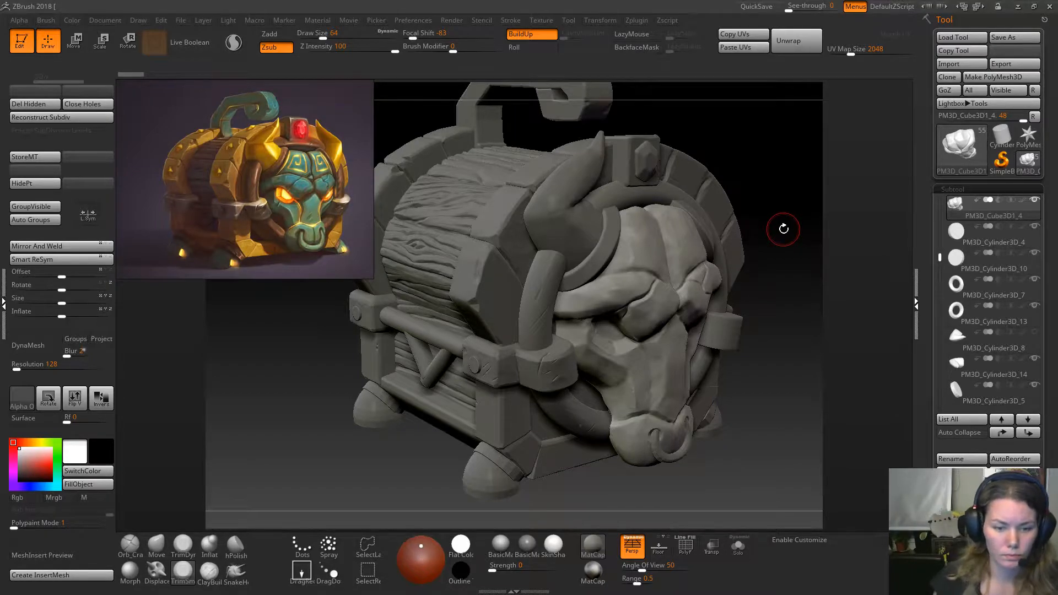
# Set the brush draw size to 18 and make the front corner post above the foot the active subtool.
pyautogui.keyDown('ctrl'); pyautogui.moveTo(502, 350); pyautogui.dragTo(506, 368, button='right'); pyautogui.keyUp('ctrl')
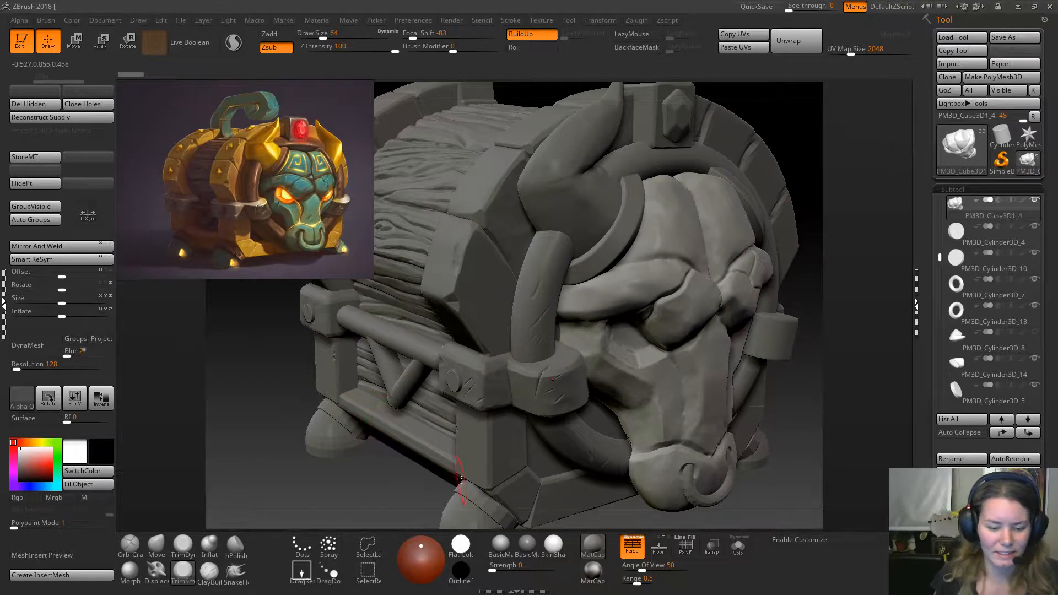
pyautogui.keyDown('alt'); pyautogui.moveTo(379, 498); pyautogui.dragTo(875, 234, button='right'); pyautogui.keyUp('alt')
pyautogui.rightClick(876, 233)
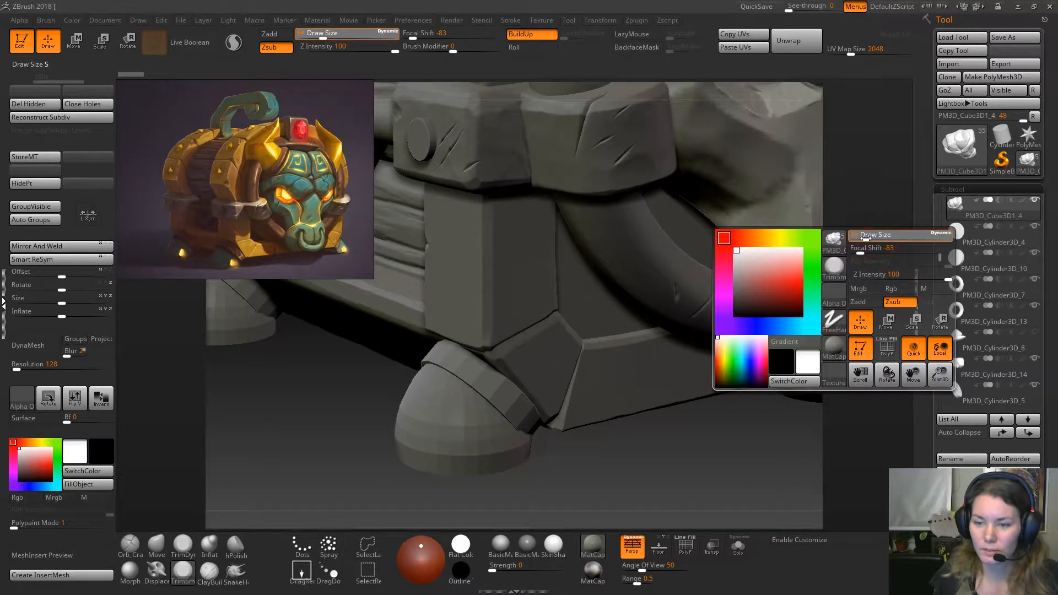
pyautogui.moveTo(862, 237); pyautogui.dragTo(843, 239)
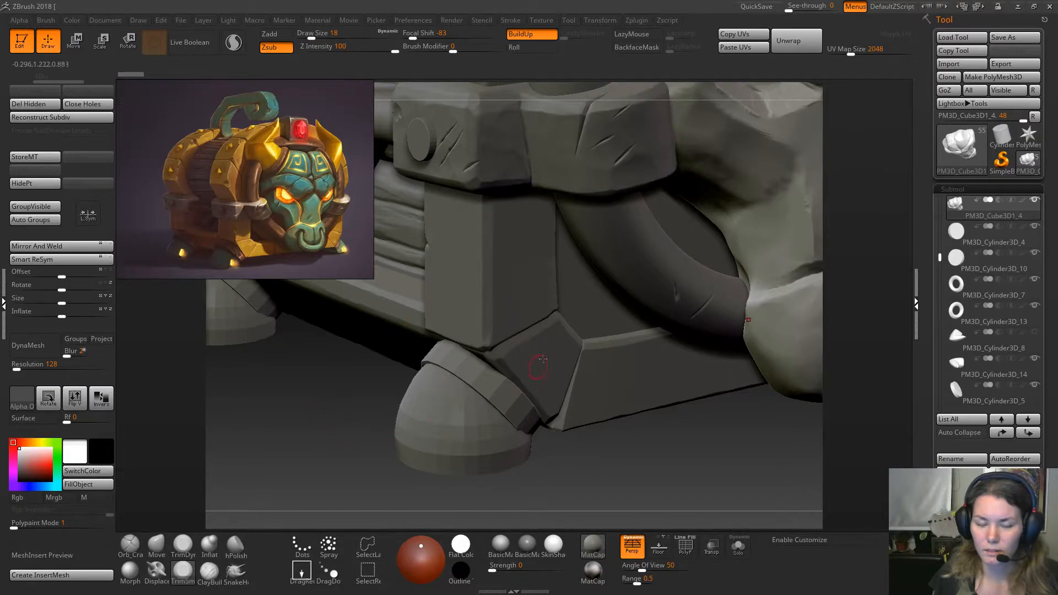
pyautogui.keyDown('alt'); pyautogui.click(490, 276); pyautogui.keyUp('alt')
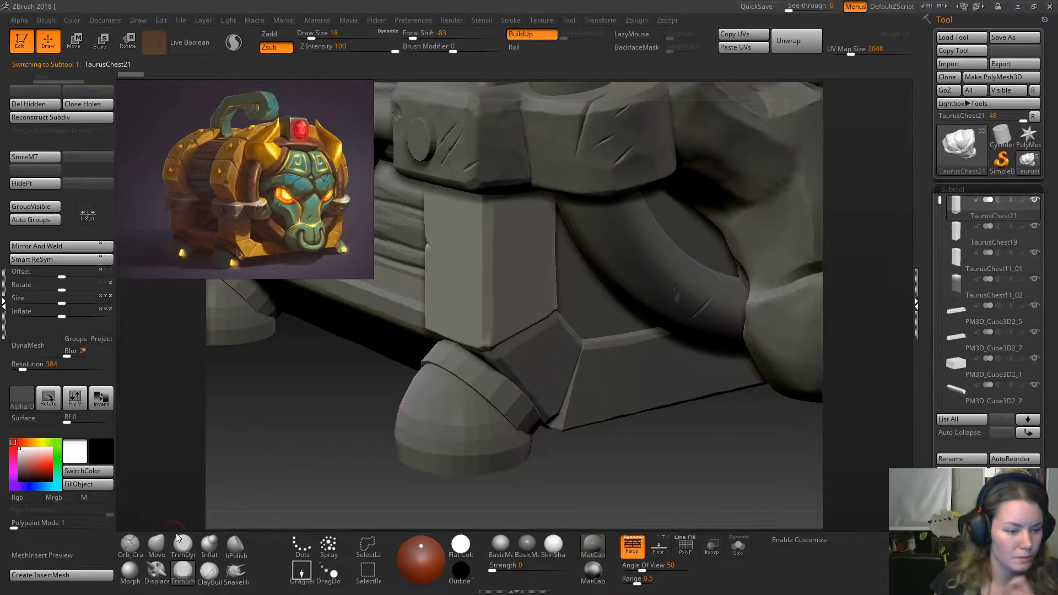
# Choose the Clay brush and set its draw size to 16 for working on the corner post.
pyautogui.click(210, 574)
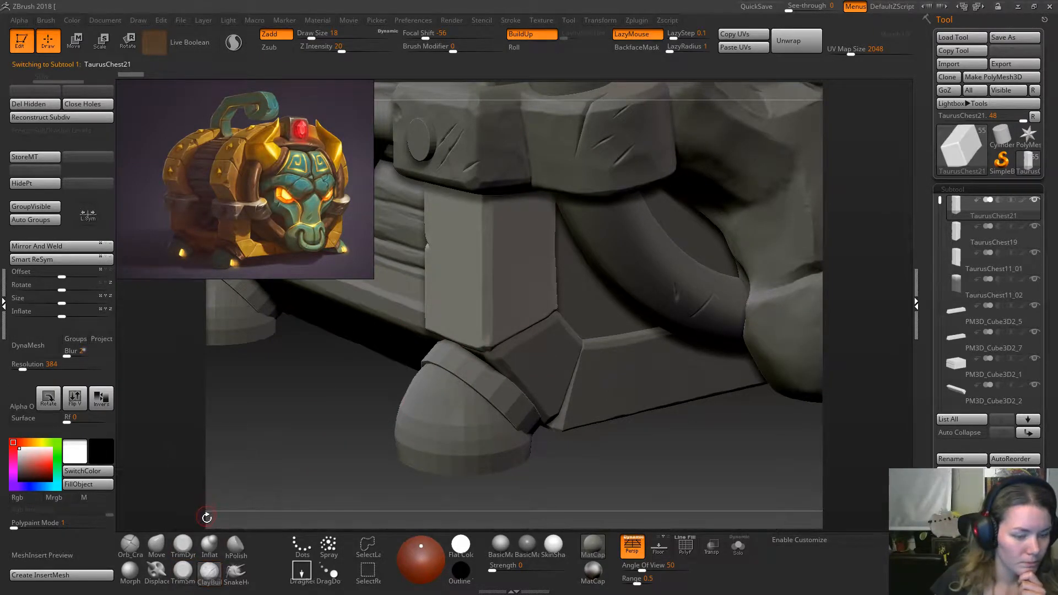
pyautogui.press('b')
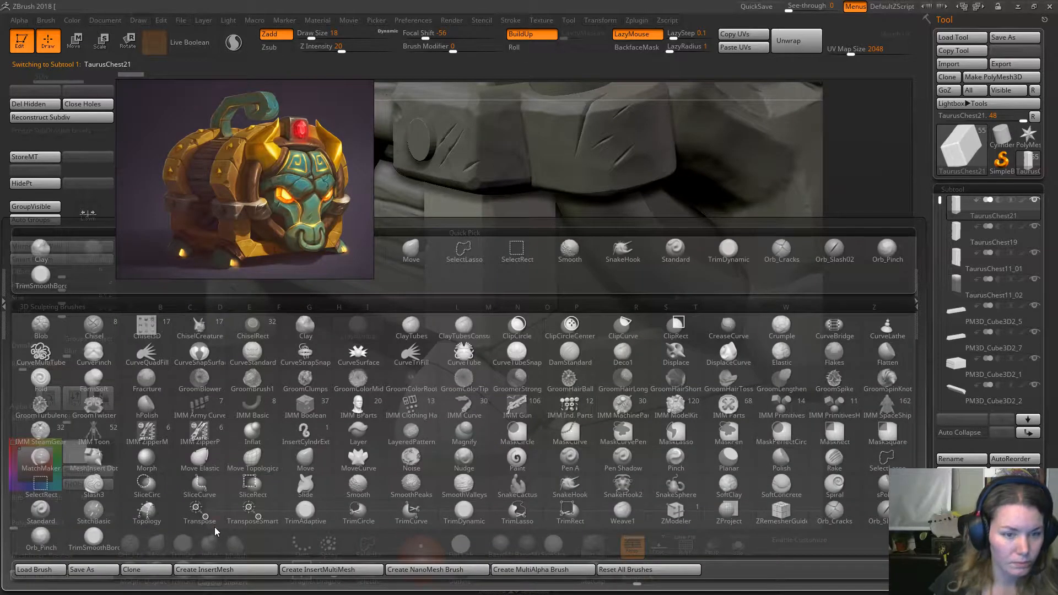
pyautogui.click(304, 332)
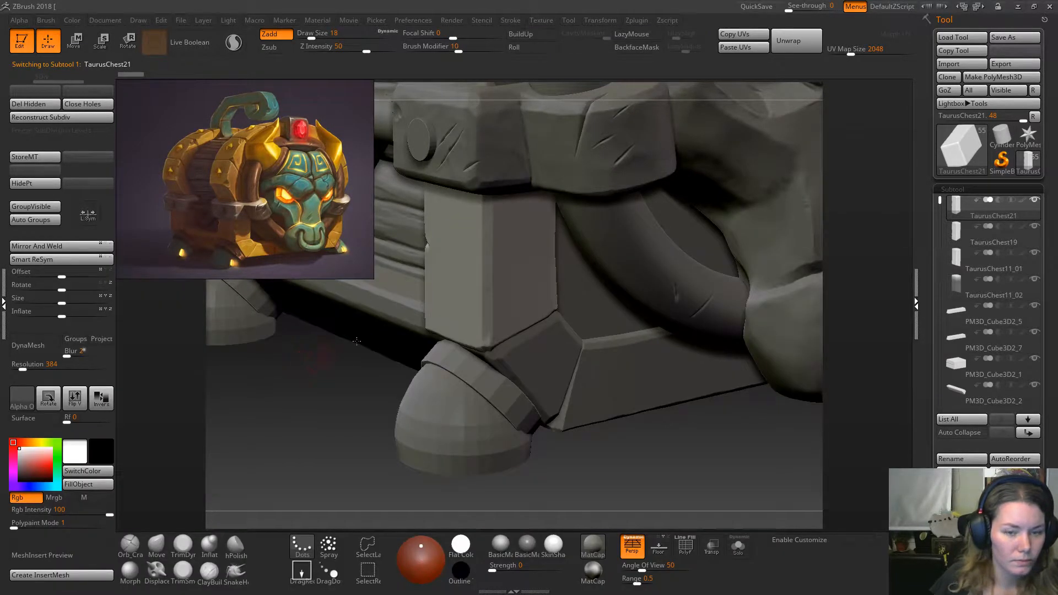
pyautogui.press('space')
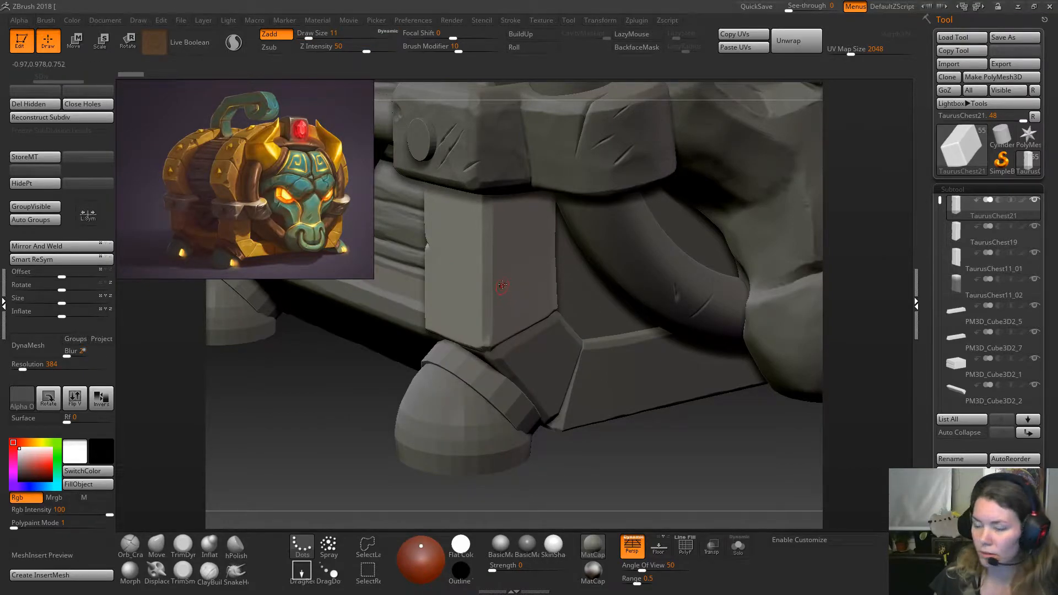
pyautogui.press('space')
pyautogui.moveTo(499, 288); pyautogui.dragTo(498, 288)
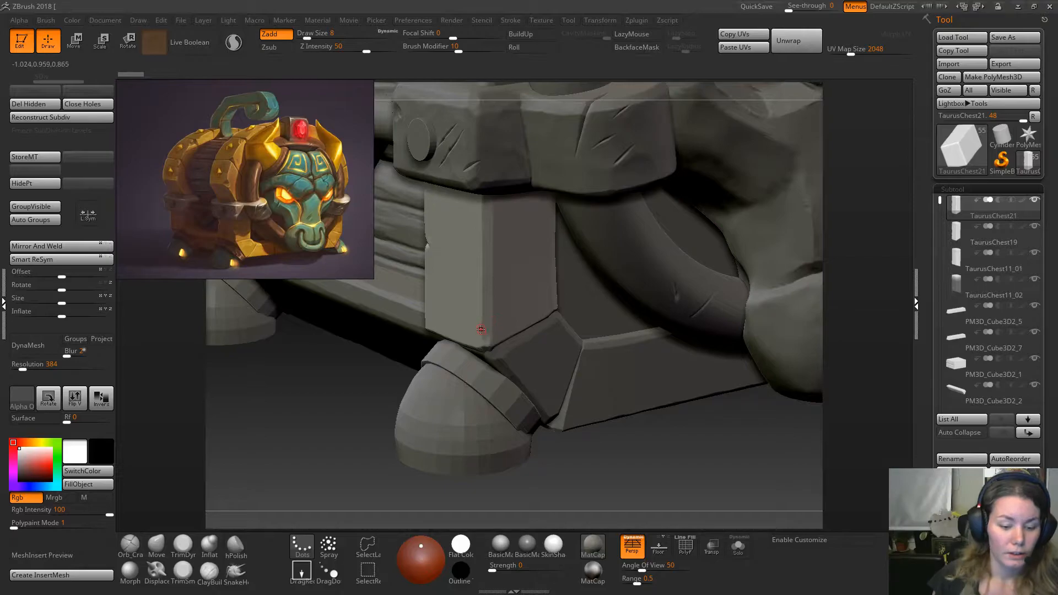
pyautogui.rightClick(485, 289)
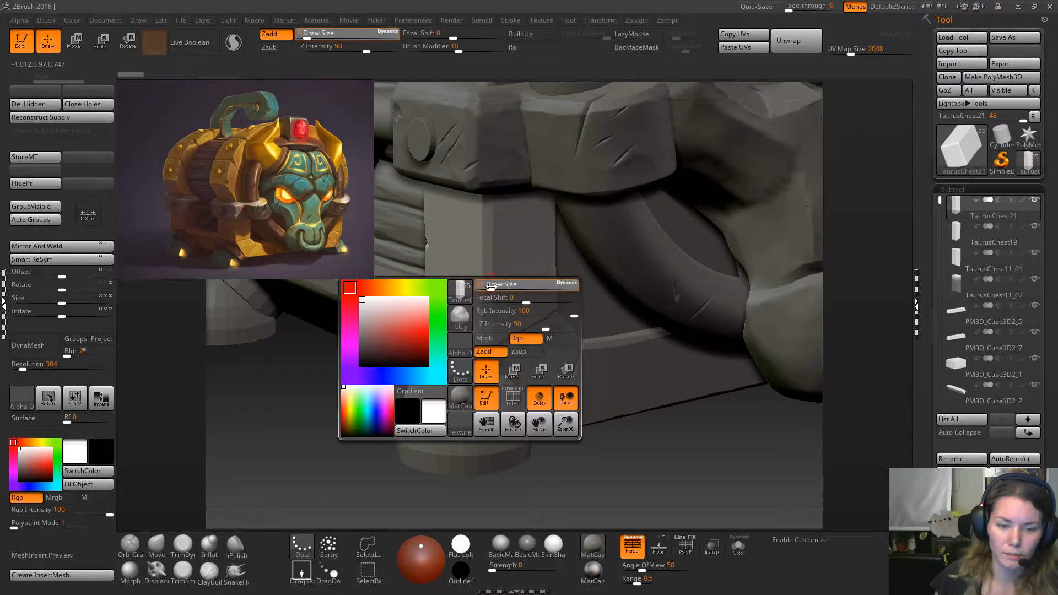
pyautogui.moveTo(490, 287); pyautogui.dragTo(490, 287)
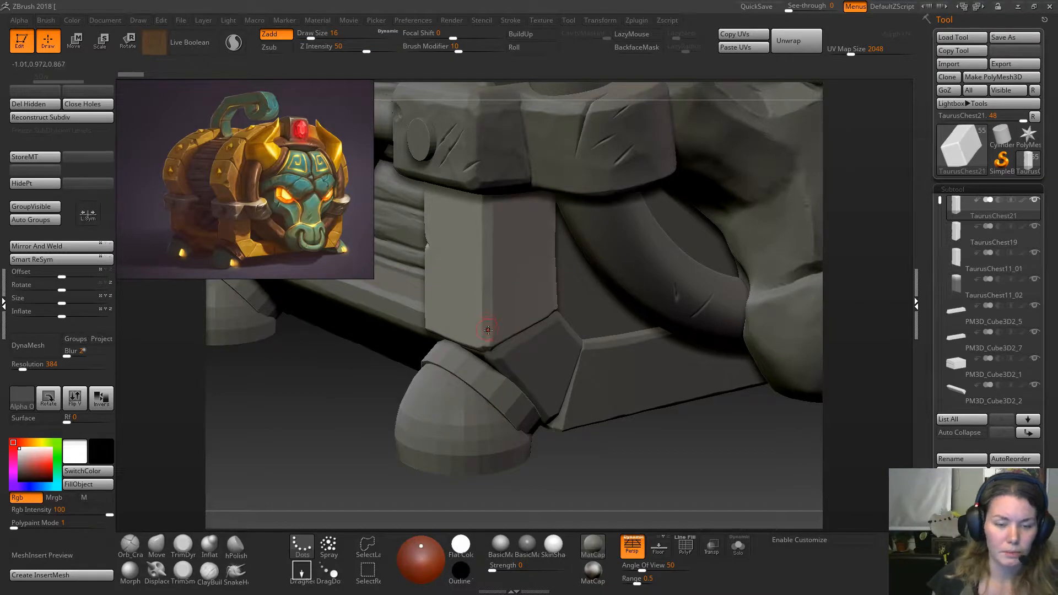
# Trim the lower tip of the corner post's vertical edge with the TrimSmoothBorder brush.
pyautogui.click(142, 539)
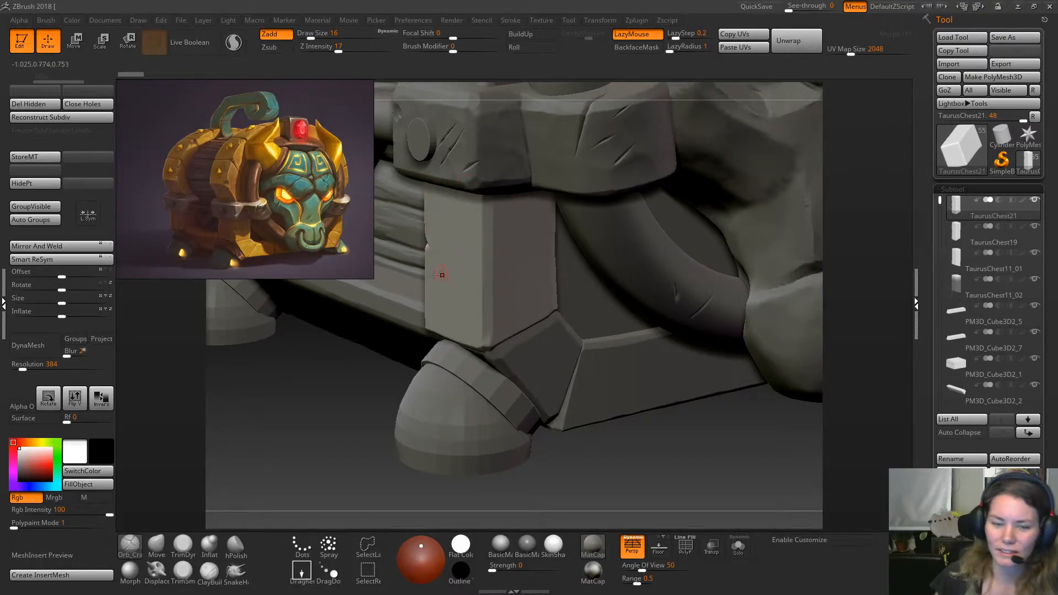
pyautogui.click(182, 572)
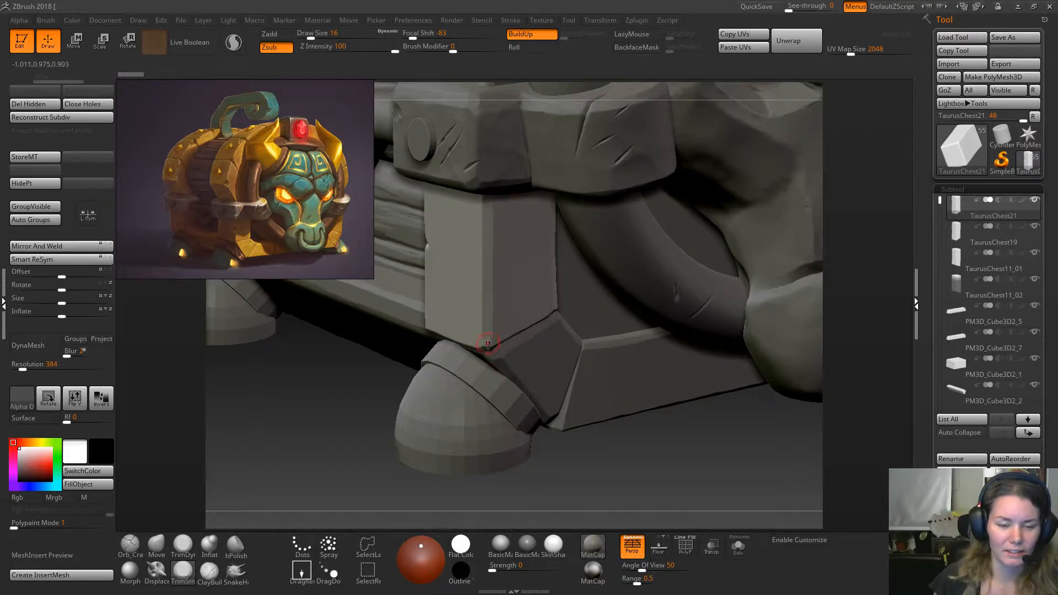
pyautogui.moveTo(488, 335); pyautogui.dragTo(490, 335)
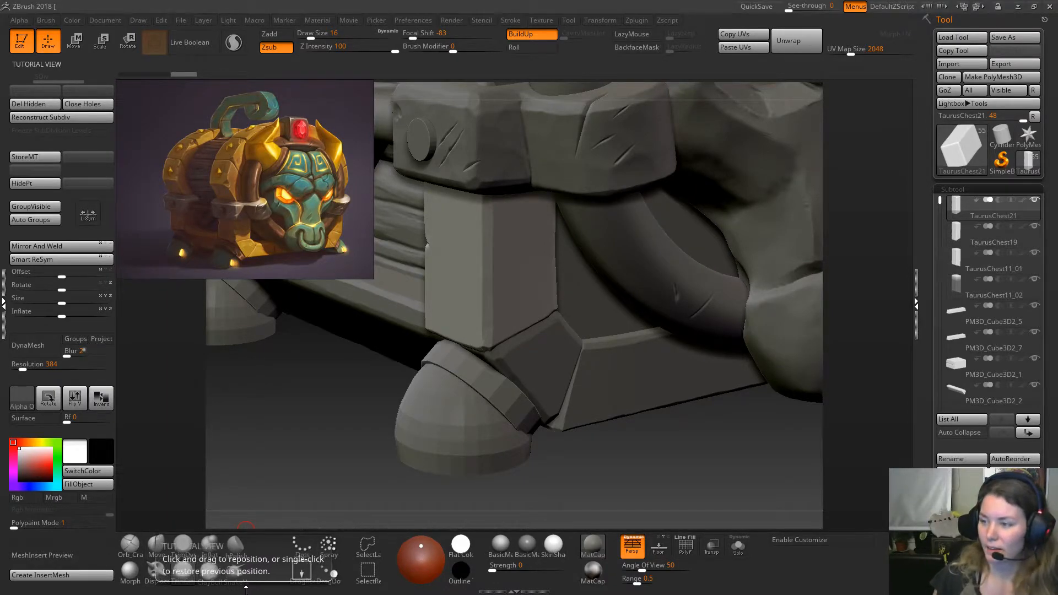
# Carve a small round dent into the lower part of the corner post's vertical edge with the Clay brush, cutting inward.
pyautogui.press('b')
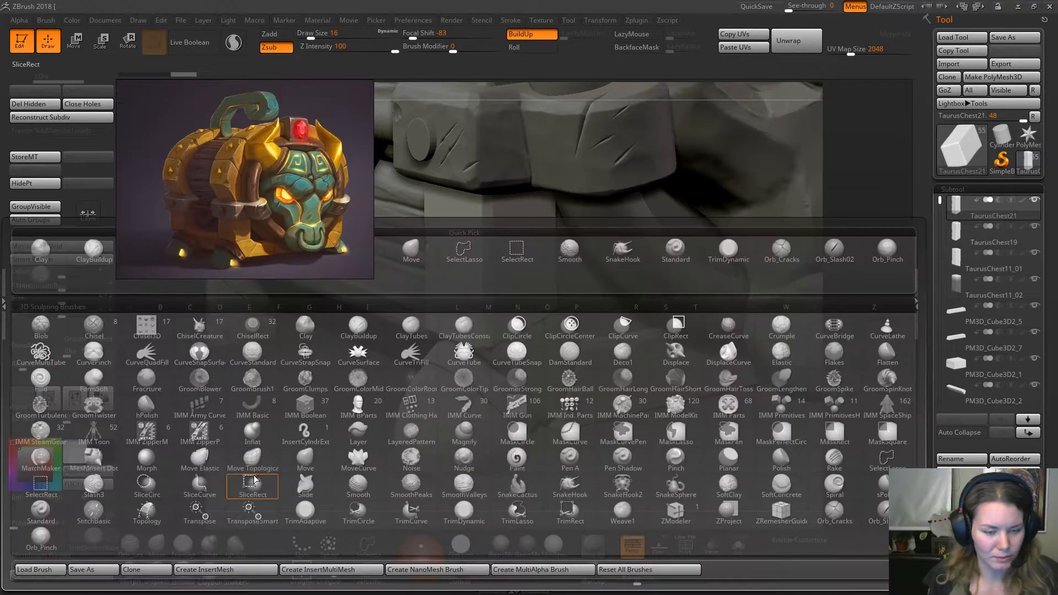
pyautogui.click(304, 330)
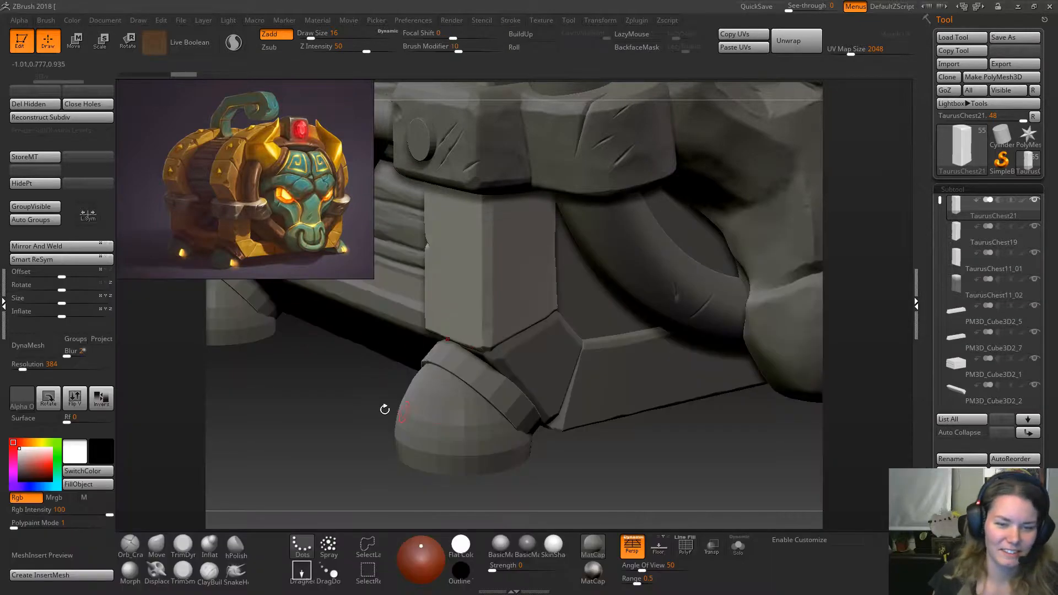
pyautogui.moveTo(346, 398); pyautogui.dragTo(368, 398)
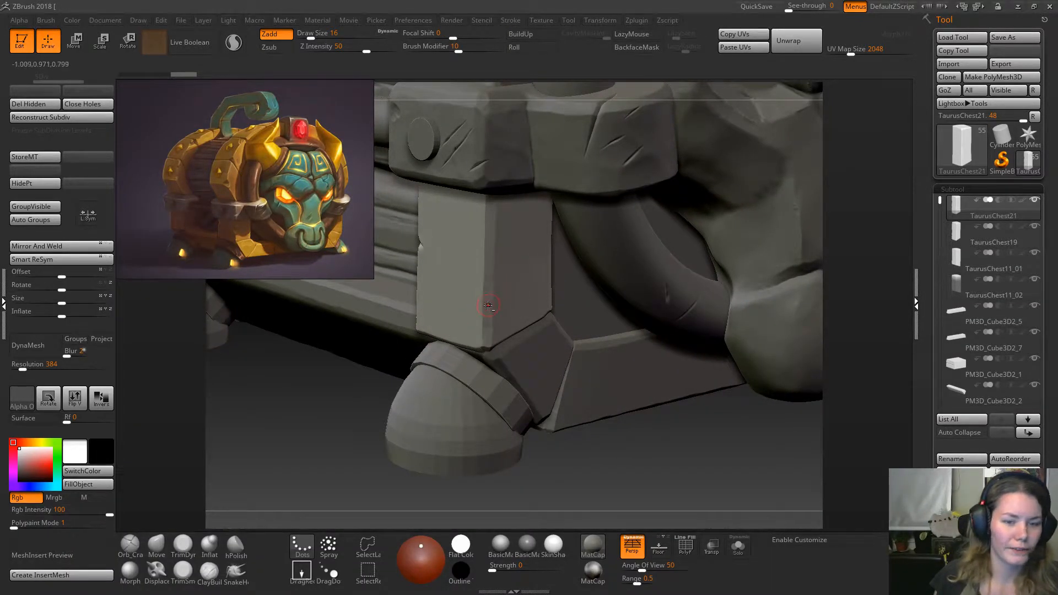
pyautogui.keyDown('alt'); pyautogui.moveTo(486, 309); pyautogui.dragTo(485, 312); pyautogui.keyUp('alt')
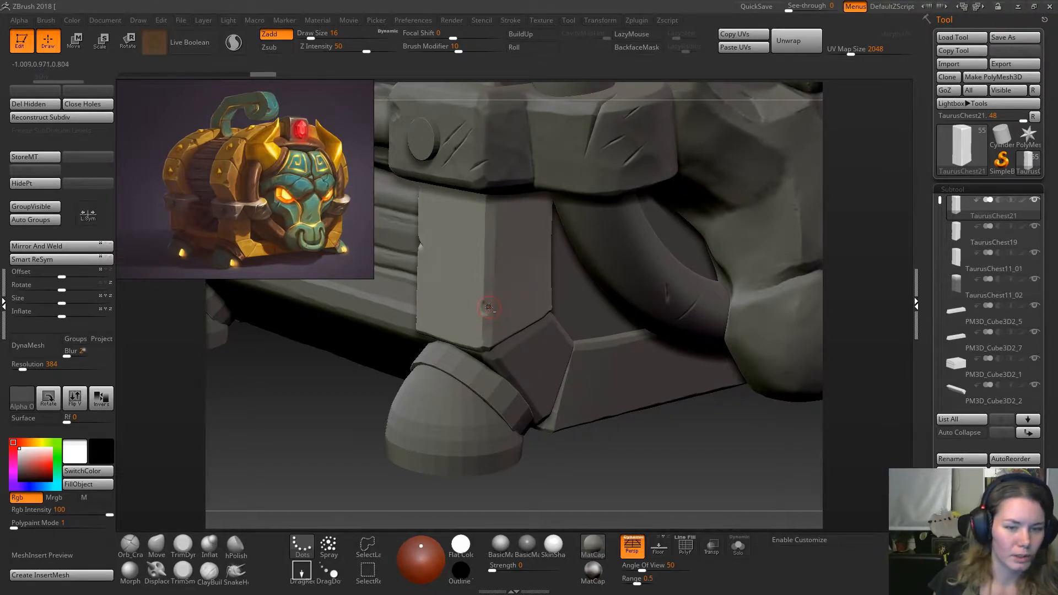
pyautogui.keyDown('alt'); pyautogui.moveTo(486, 309); pyautogui.dragTo(484, 309); pyautogui.keyUp('alt')
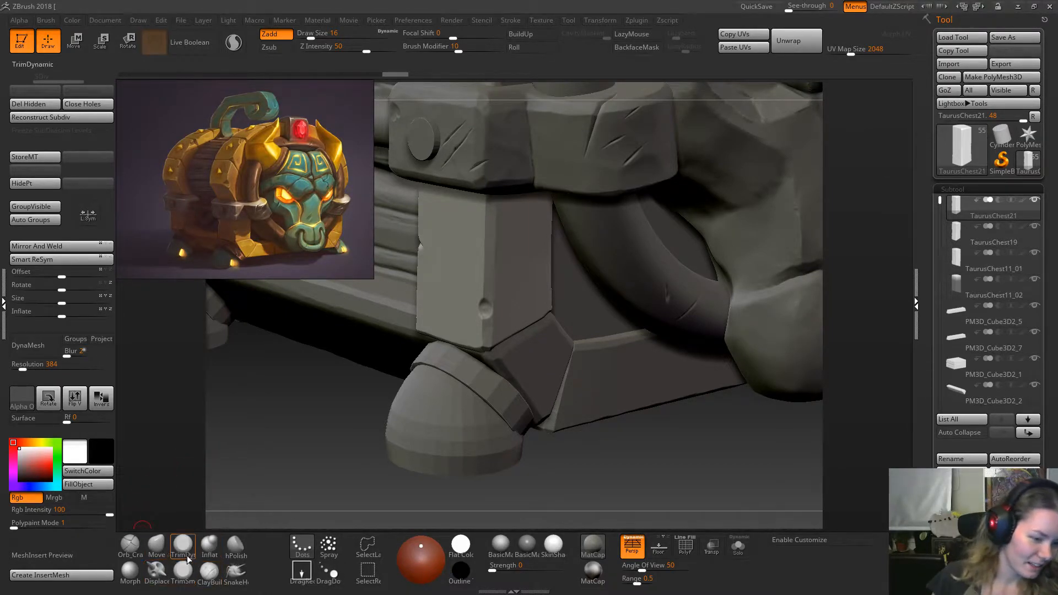
# Flatten and sharpen the dent on the corner post's edge using the TrimDynamic brush at draw size 7.
pyautogui.click(186, 574)
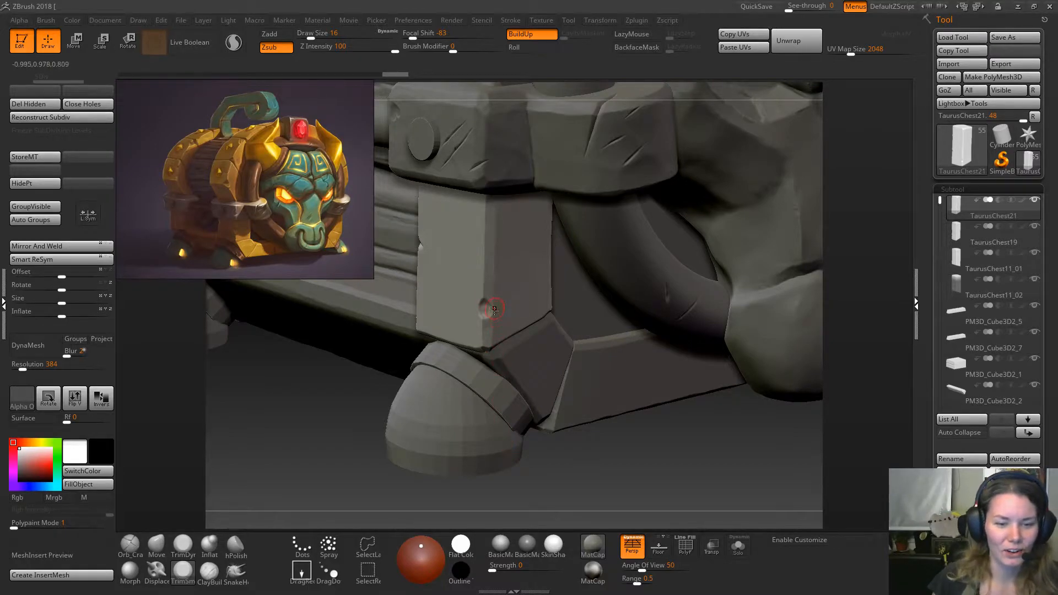
pyautogui.click(209, 572)
pyautogui.keyDown('alt'); pyautogui.moveTo(515, 306); pyautogui.dragTo(475, 271, button='right'); pyautogui.keyUp('alt')
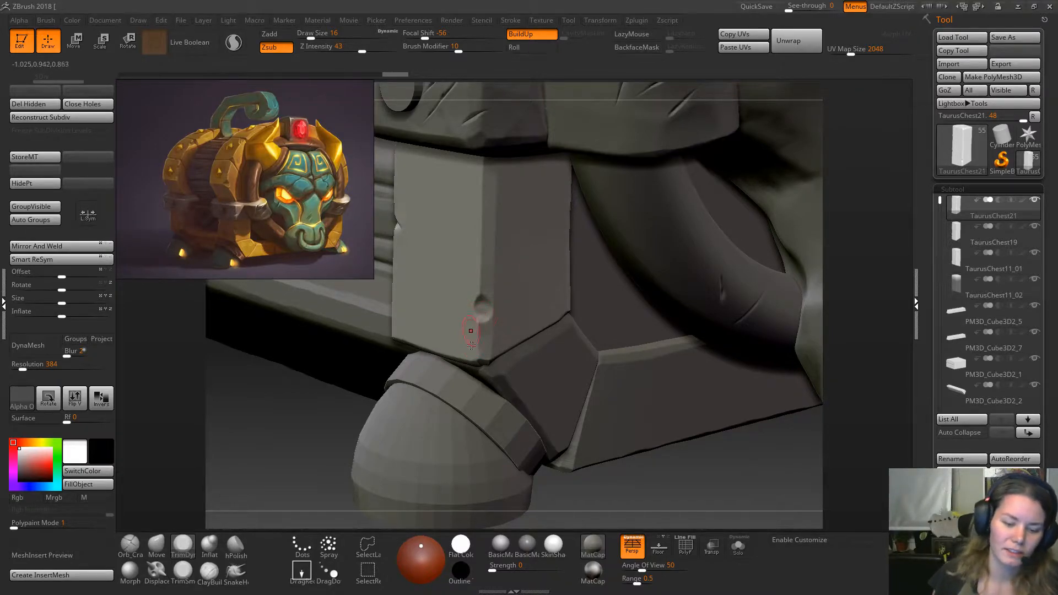
pyautogui.press('space')
pyautogui.moveTo(485, 292); pyautogui.dragTo(477, 292)
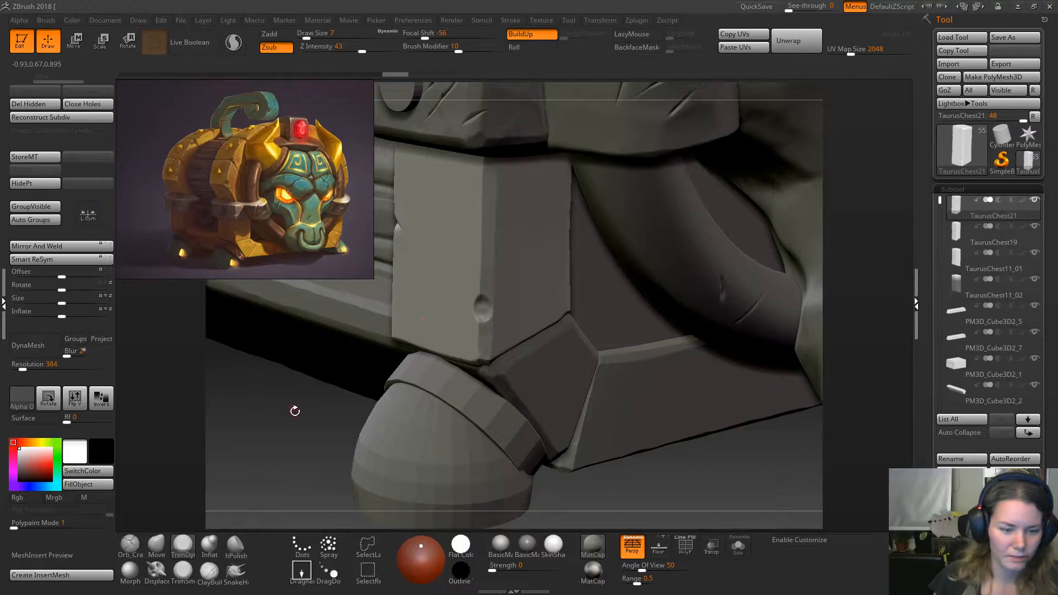
pyautogui.moveTo(295, 410); pyautogui.dragTo(313, 407)
pyautogui.moveTo(483, 299)
pyautogui.mouseDown()
pyautogui.moveTo(474, 311)
pyautogui.moveTo(484, 302)
pyautogui.moveTo(484, 324)
pyautogui.moveTo(484, 309)
pyautogui.mouseUp()
pyautogui.click(484, 299)
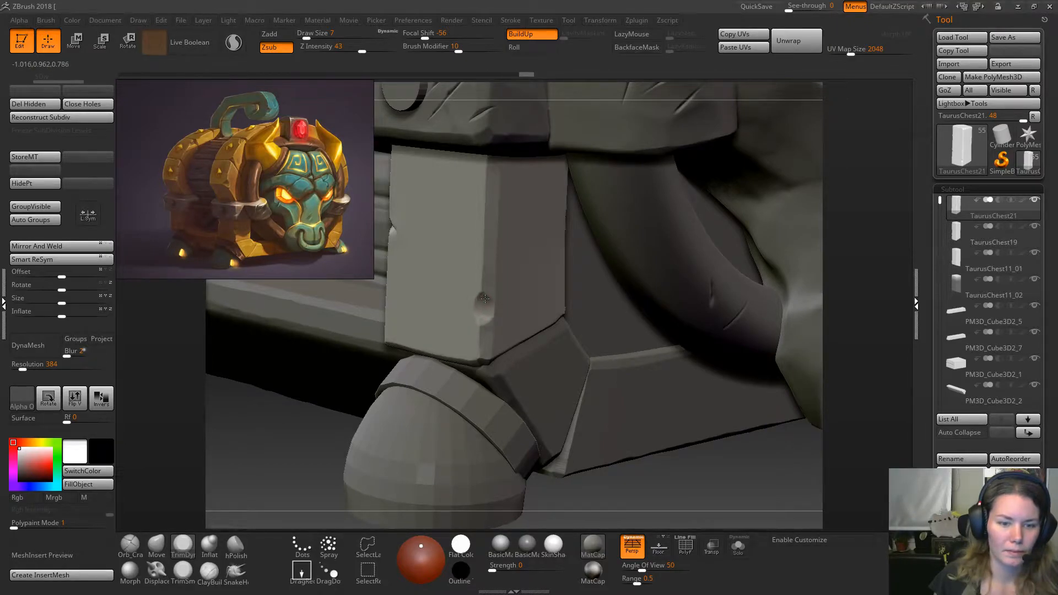
pyautogui.moveTo(483, 316); pyautogui.dragTo(484, 307)
# Switch off perspective and face the chest straight from the front.
pyautogui.keyDown('alt'); pyautogui.moveTo(716, 480); pyautogui.dragTo(738, 297); pyautogui.keyUp('alt')
pyautogui.moveTo(770, 213)
pyautogui.mouseDown()
pyautogui.moveTo(752, 218)
pyautogui.moveTo(790, 172)
pyautogui.moveTo(788, 181)
pyautogui.moveTo(760, 160)
pyautogui.moveTo(799, 189)
pyautogui.moveTo(800, 203)
pyautogui.moveTo(785, 151)
pyautogui.moveTo(763, 141)
pyautogui.mouseUp()
pyautogui.moveTo(295, 449)
pyautogui.keyDown('alt'); pyautogui.mouseDown()
pyautogui.moveTo(430, 380)
pyautogui.moveTo(506, 373)
pyautogui.moveTo(439, 370)
pyautogui.moveTo(478, 424)
pyautogui.mouseUp(); pyautogui.keyUp('alt')
pyautogui.click(630, 549)
pyautogui.moveTo(491, 376); pyautogui.dragTo(465, 418)
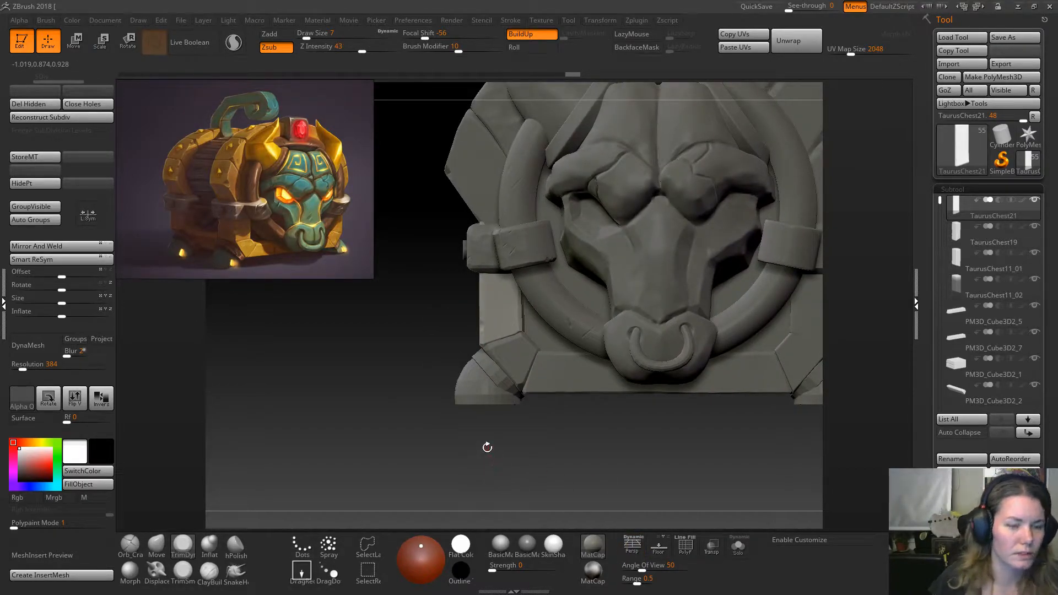
# Enlarge the reference image around the chest's lower corner posts and feet to examine their shape and damage.
pyautogui.scroll(10, 229, 236)
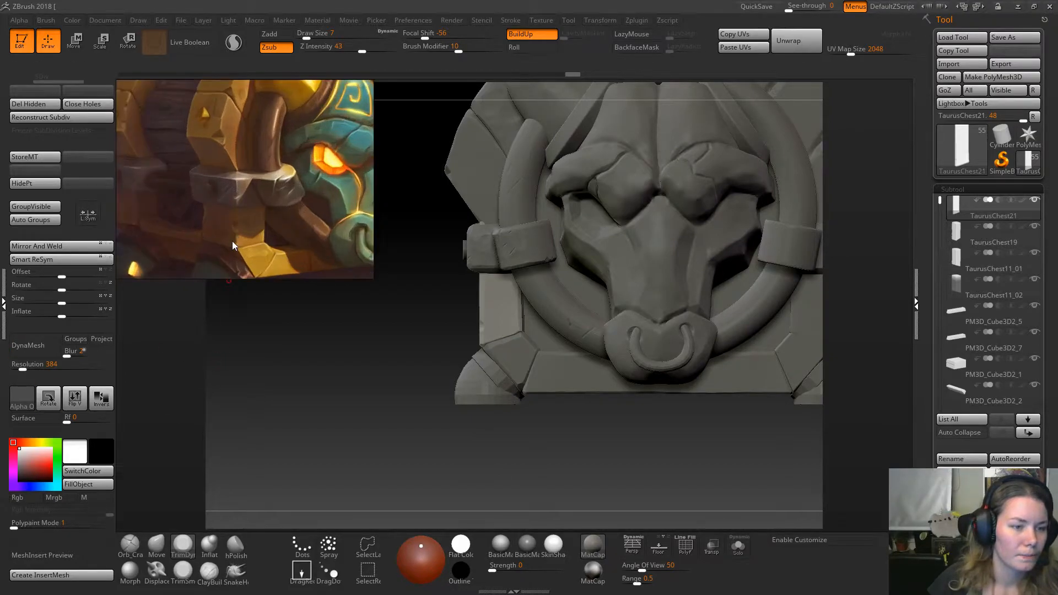
pyautogui.keyDown('ctrl'); pyautogui.moveTo(262, 193); pyautogui.dragTo(276, 226); pyautogui.keyUp('ctrl')
pyautogui.moveTo(279, 233); pyautogui.dragTo(295, 200, button='middle')
pyautogui.keyDown('ctrl'); pyautogui.moveTo(295, 224); pyautogui.dragTo(289, 224); pyautogui.keyUp('ctrl')
pyautogui.moveTo(273, 233); pyautogui.dragTo(296, 222, button='middle')
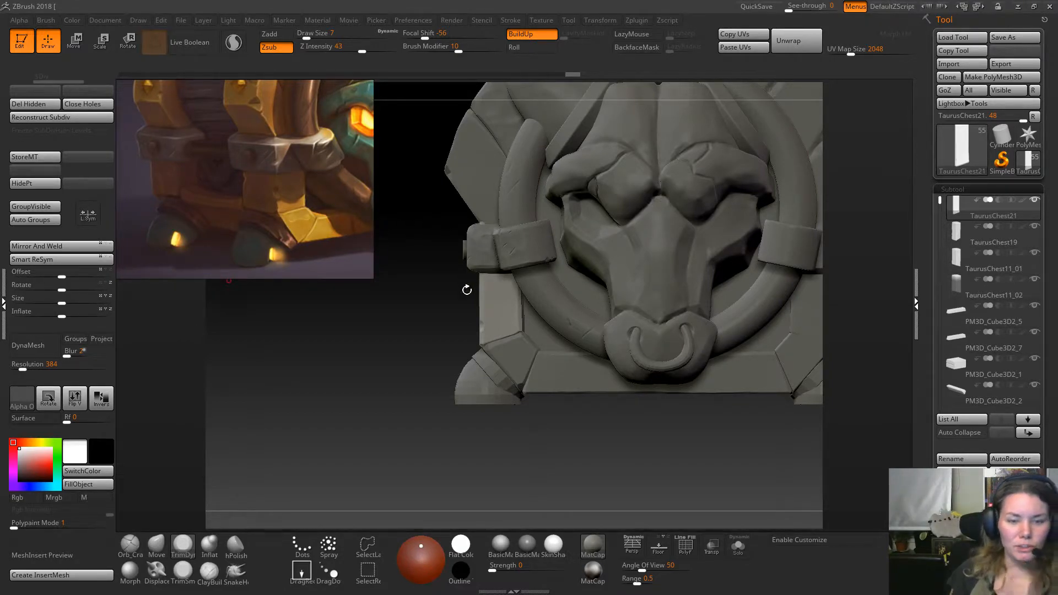
# Append a Cube3D as a new subtool for the opening in the chest's front foot.
pyautogui.moveTo(444, 323); pyautogui.dragTo(527, 468)
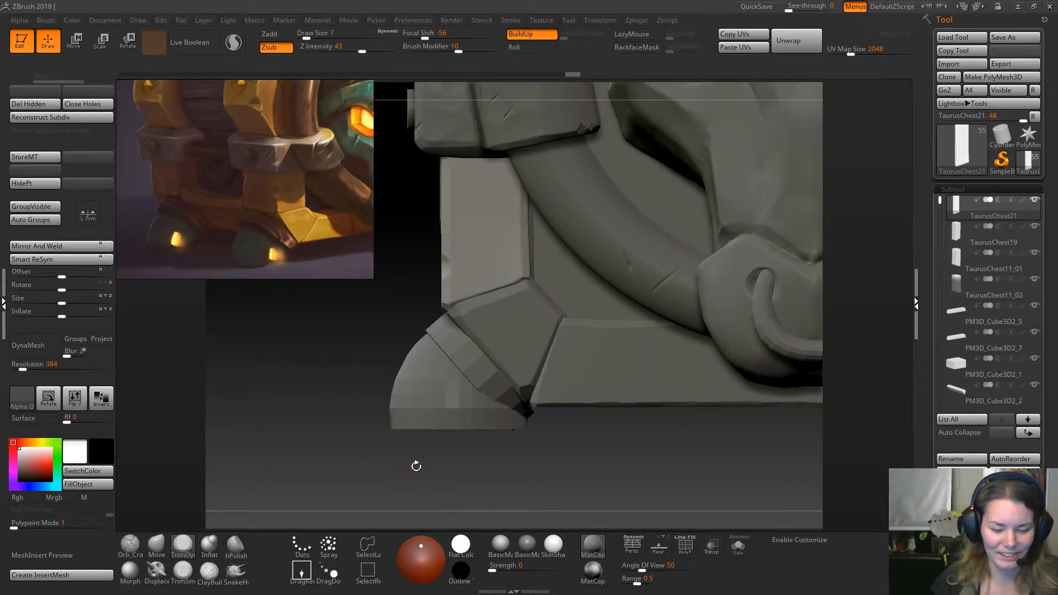
pyautogui.keyDown('alt'); pyautogui.moveTo(606, 446); pyautogui.dragTo(640, 425); pyautogui.keyUp('alt')
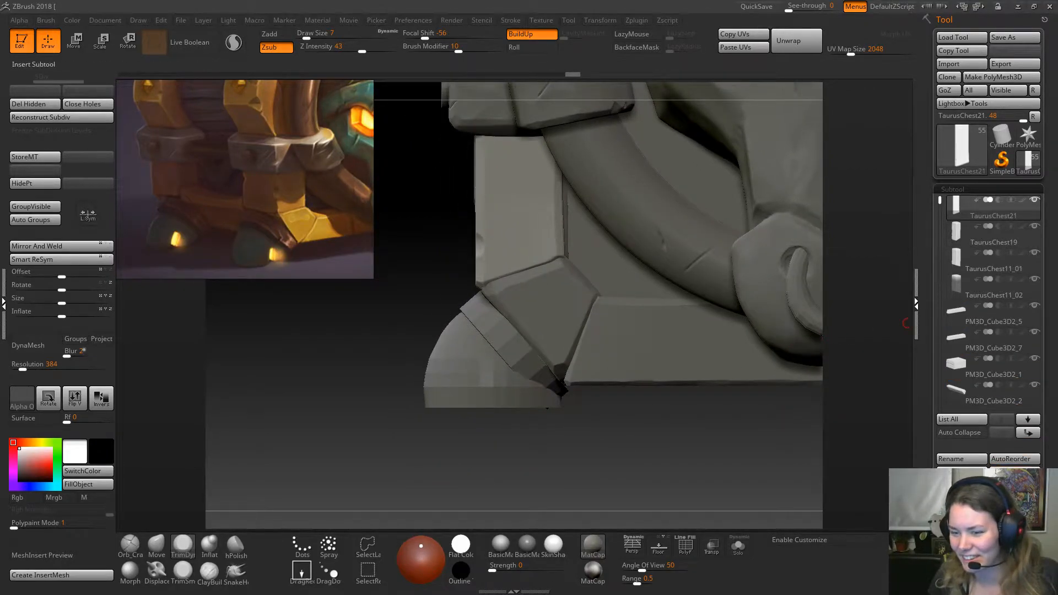
pyautogui.click(1014, 513)
pyautogui.click(845, 384)
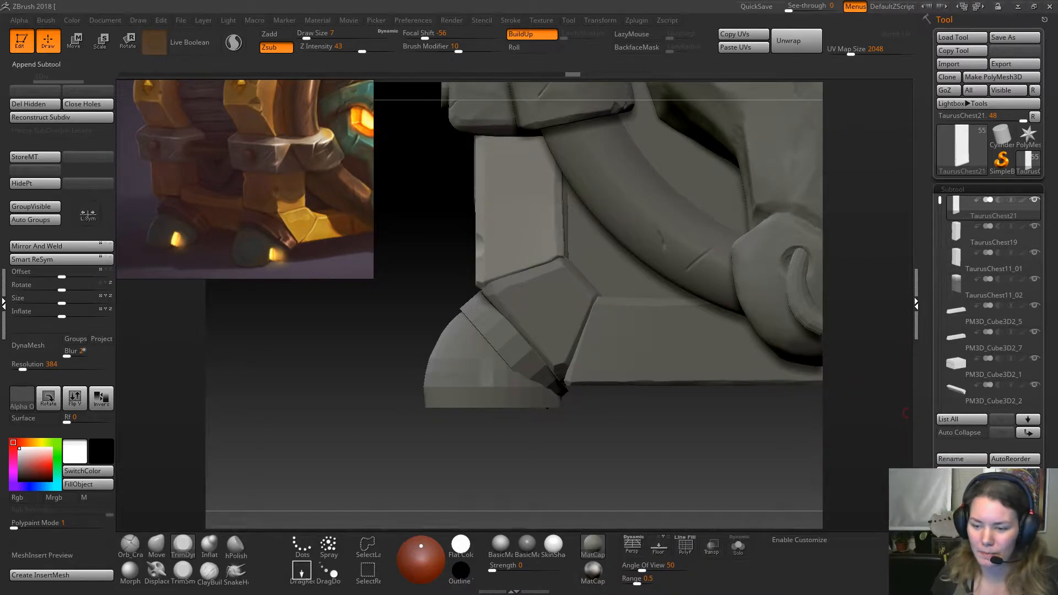
pyautogui.click(1014, 514)
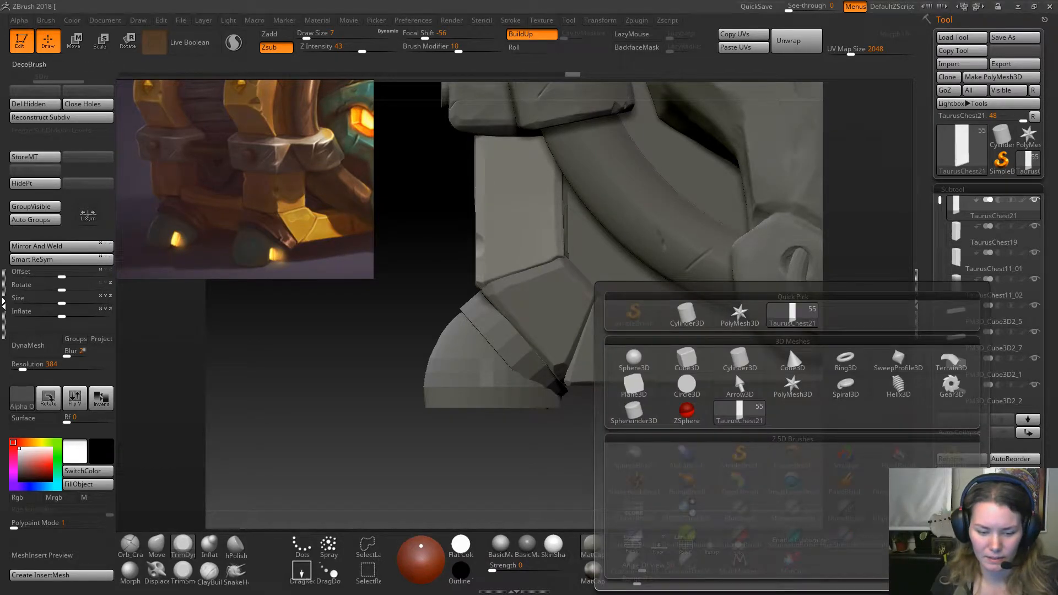
pyautogui.click(693, 362)
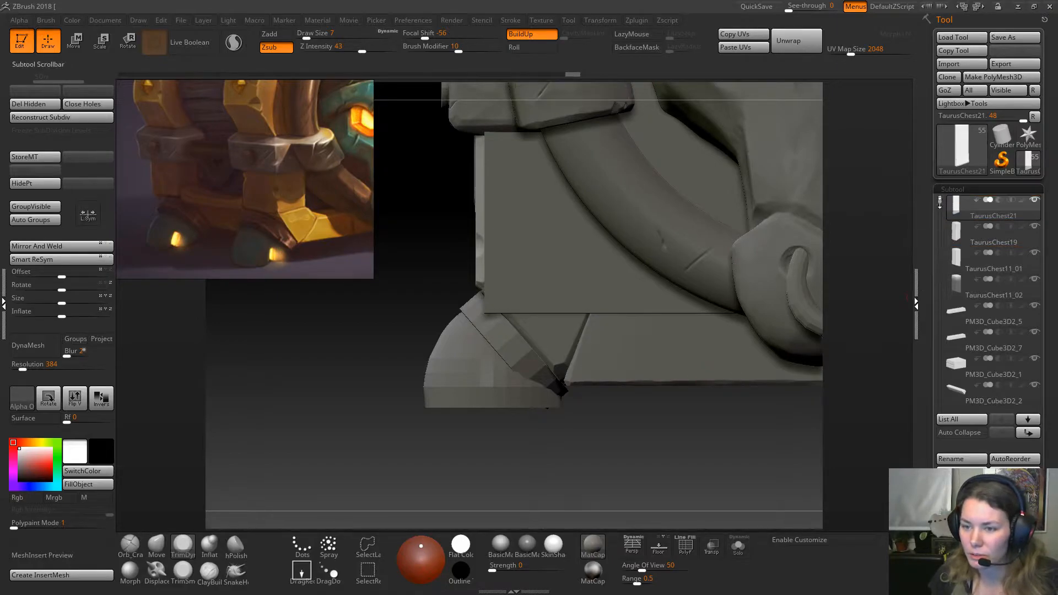
# Select the appended cube, shrink it to a small block and place it just outside the chest's front corner foot.
pyautogui.moveTo(939, 201); pyautogui.dragTo(941, 215)
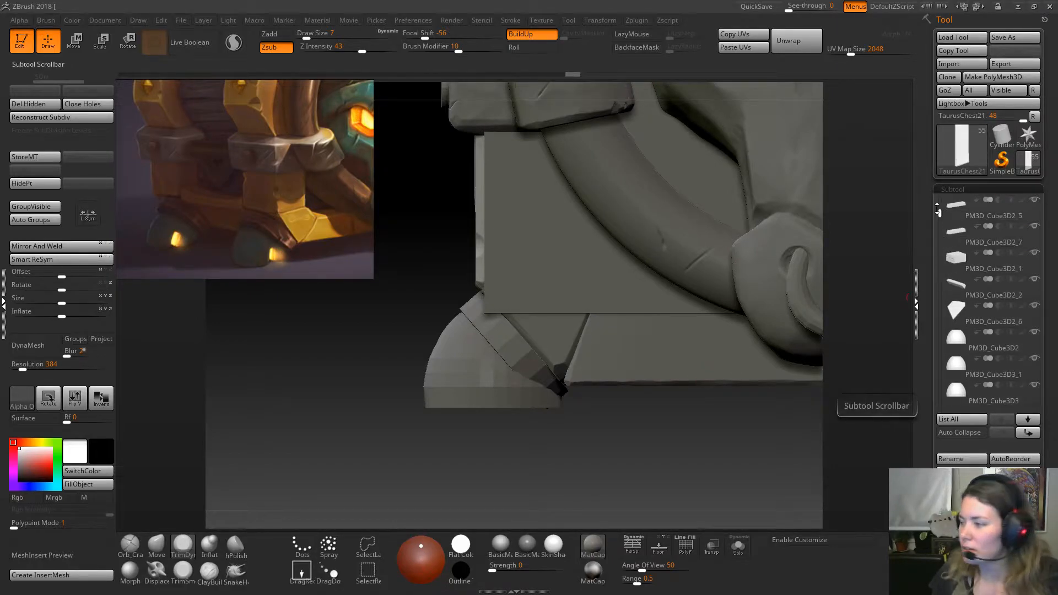
pyautogui.keyDown('alt'); pyautogui.moveTo(384, 435); pyautogui.dragTo(312, 411); pyautogui.keyUp('alt')
pyautogui.press('f')
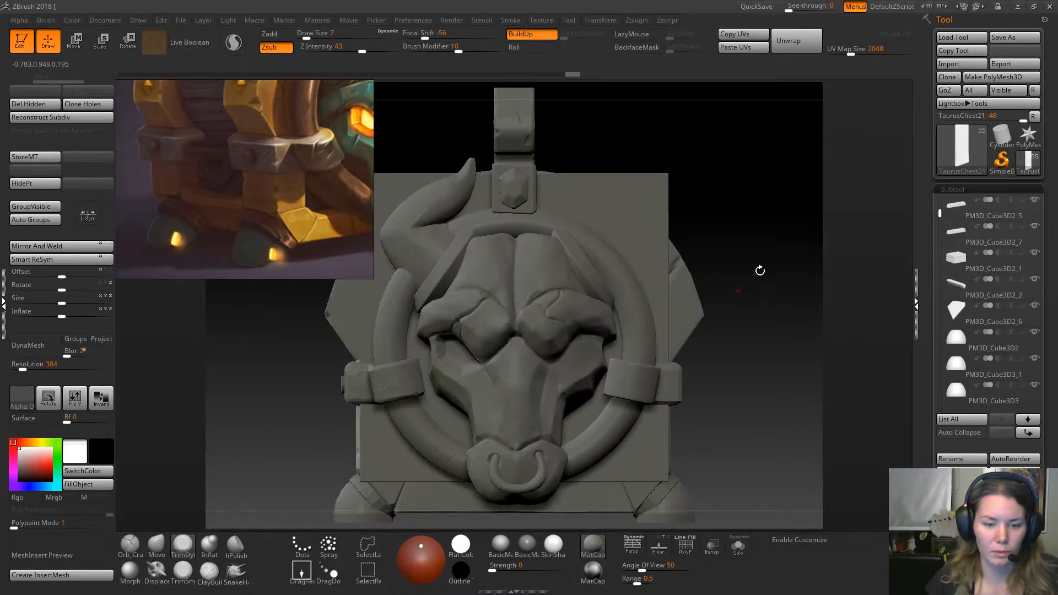
pyautogui.keyDown('alt'); pyautogui.click(615, 228); pyautogui.keyUp('alt')
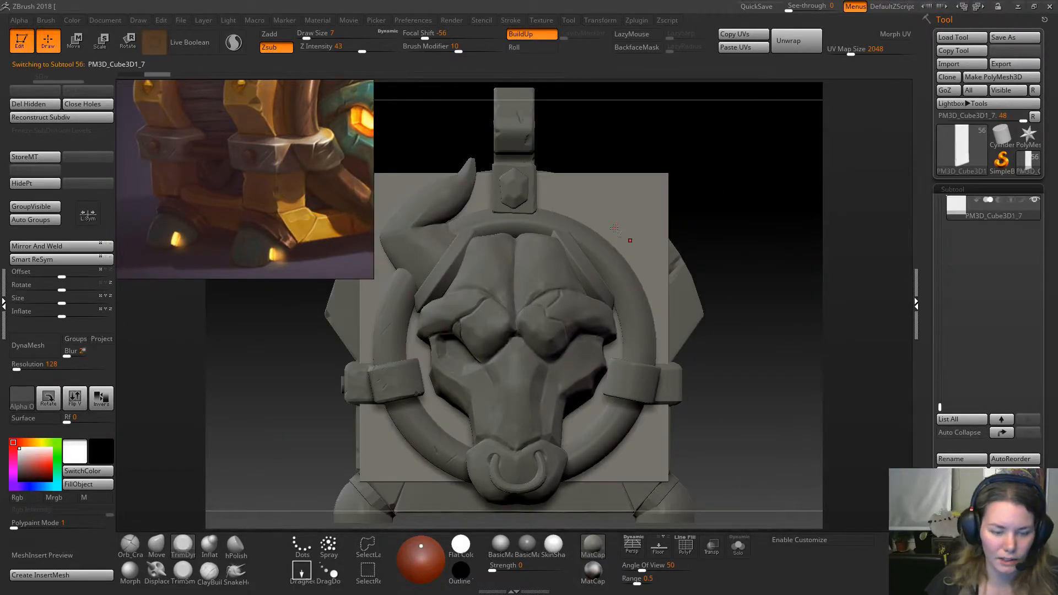
pyautogui.press('w')
pyautogui.moveTo(515, 327); pyautogui.dragTo(243, 328)
pyautogui.keyDown('alt'); pyautogui.moveTo(628, 296); pyautogui.dragTo(770, 251, button='right'); pyautogui.keyUp('alt')
pyautogui.moveTo(434, 227); pyautogui.dragTo(433, 406)
pyautogui.moveTo(438, 459); pyautogui.dragTo(362, 469)
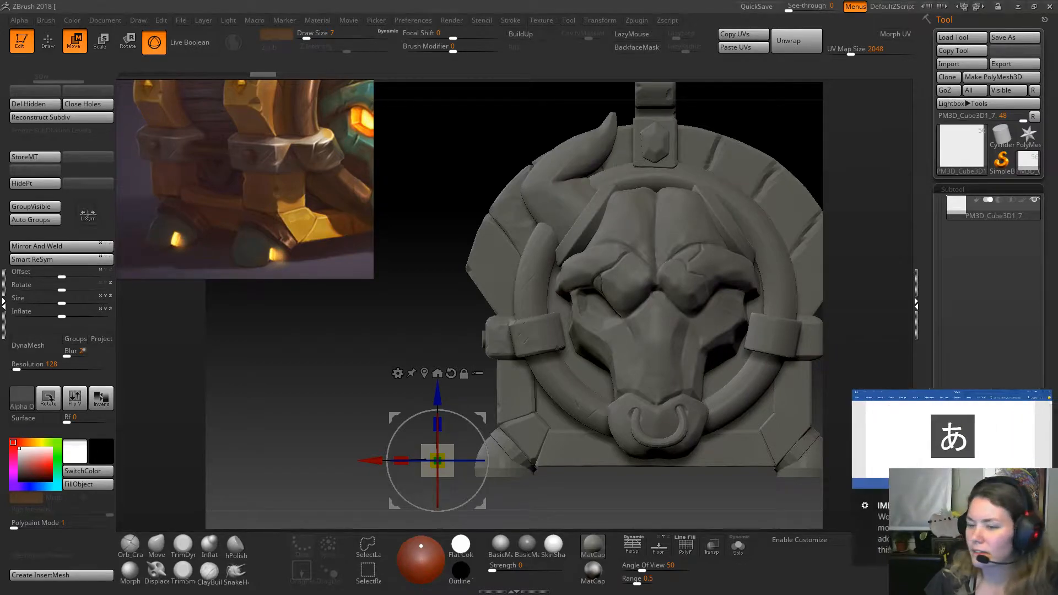
# Look at the seated statue sculpt in the web browser and close the browser window.
pyautogui.moveTo(1057, 149); pyautogui.dragTo(704, 32)
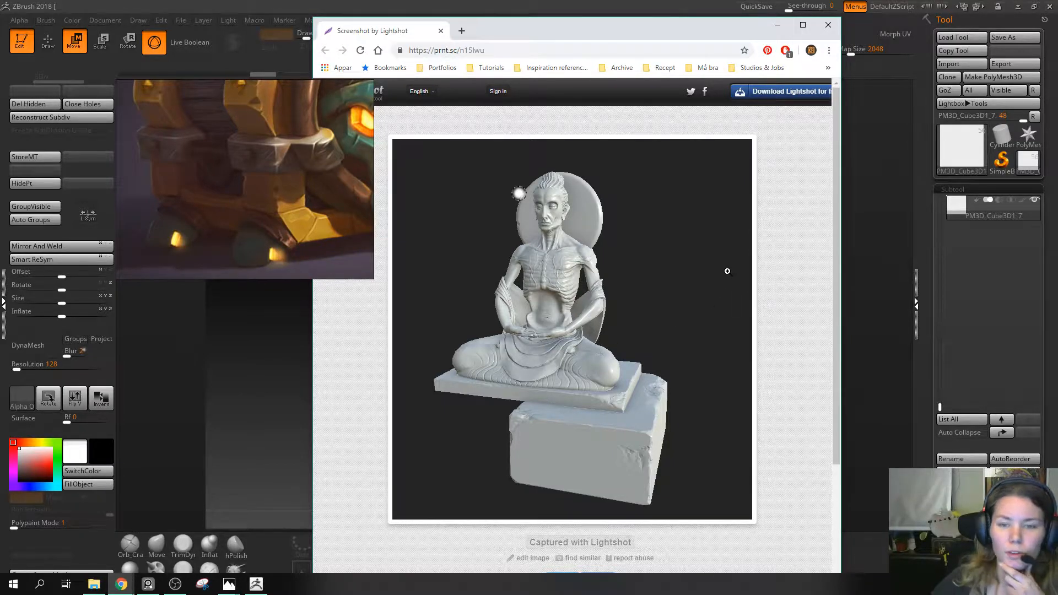
pyautogui.click(827, 25)
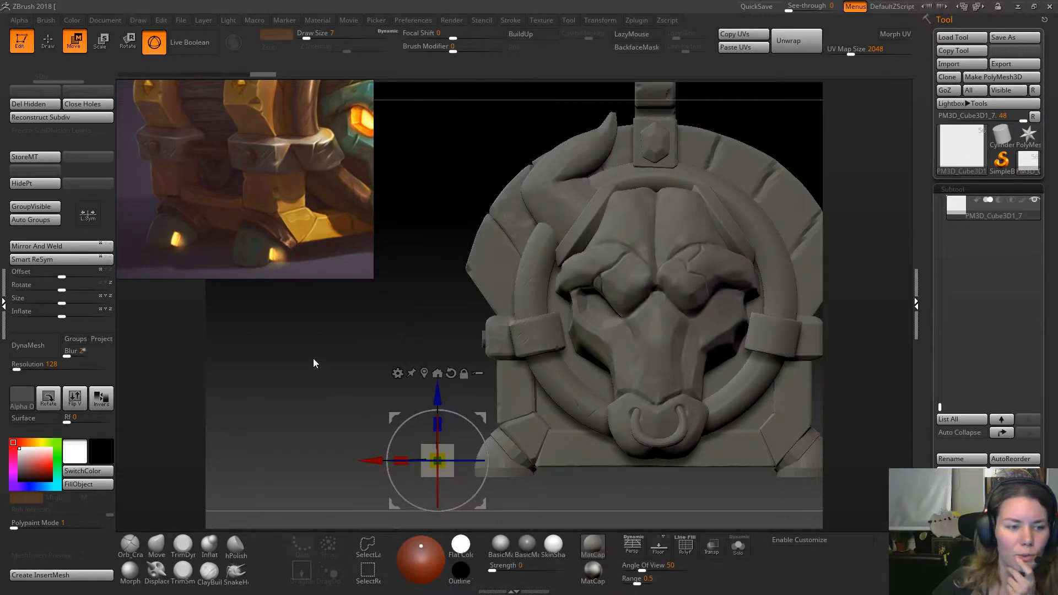
# Move the small block onto the front corner foot and stretch it vertically.
pyautogui.moveTo(441, 177); pyautogui.dragTo(447, 178)
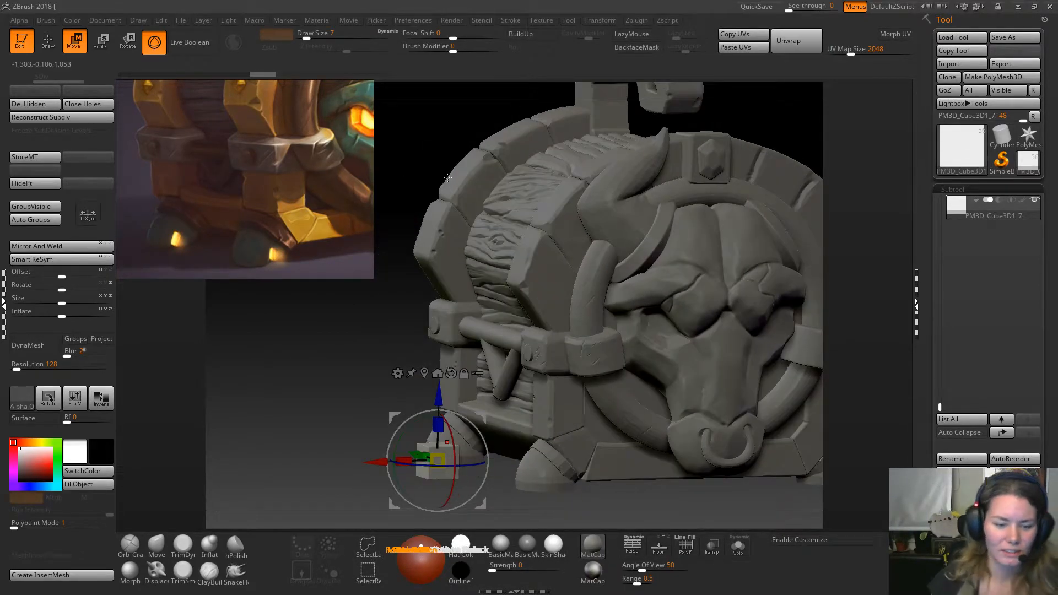
pyautogui.keyDown('alt'); pyautogui.moveTo(345, 389); pyautogui.dragTo(422, 255); pyautogui.keyUp('alt')
pyautogui.moveTo(396, 331)
pyautogui.mouseDown()
pyautogui.moveTo(407, 346)
pyautogui.moveTo(386, 328)
pyautogui.moveTo(399, 316)
pyautogui.mouseUp()
pyautogui.moveTo(481, 282); pyautogui.dragTo(547, 290)
pyautogui.moveTo(403, 397)
pyautogui.mouseDown()
pyautogui.moveTo(443, 399)
pyautogui.moveTo(410, 380)
pyautogui.mouseUp()
pyautogui.moveTo(512, 335); pyautogui.dragTo(633, 337)
pyautogui.moveTo(602, 397); pyautogui.dragTo(601, 373)
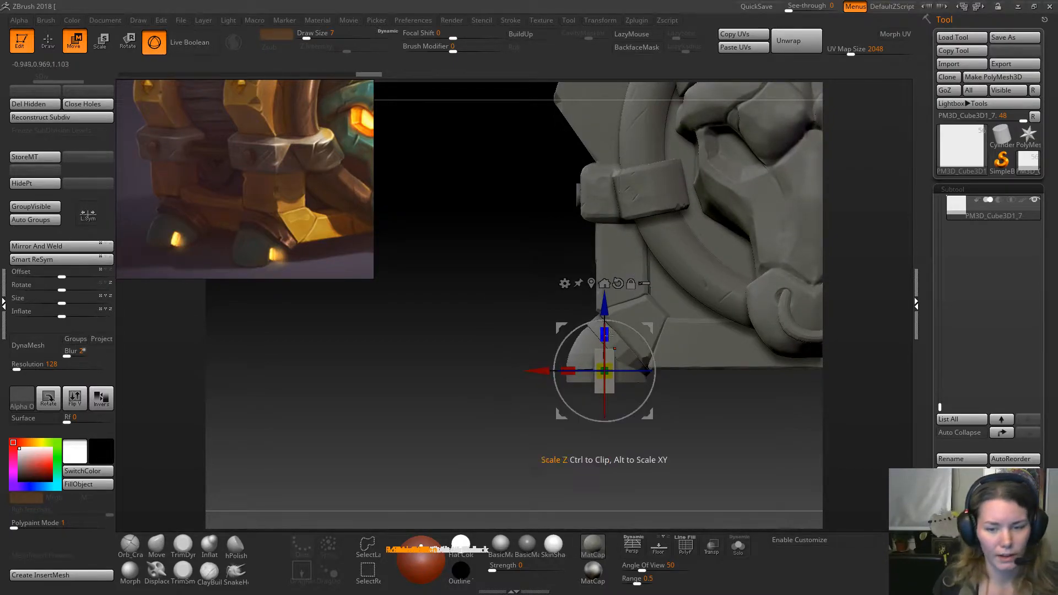
# Shorten the block into a low upright rectangle, nudge it into place on the foot and tilt it slightly clockwise.
pyautogui.moveTo(606, 334); pyautogui.dragTo(609, 352)
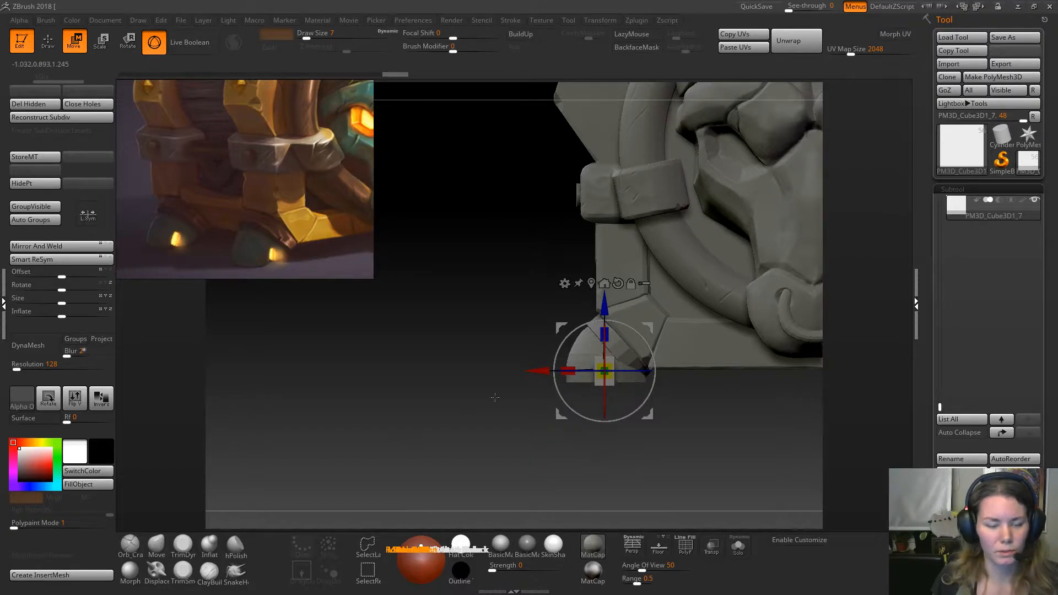
pyautogui.keyDown('alt'); pyautogui.moveTo(474, 403); pyautogui.dragTo(455, 364); pyautogui.keyUp('alt')
pyautogui.moveTo(586, 268); pyautogui.dragTo(588, 274)
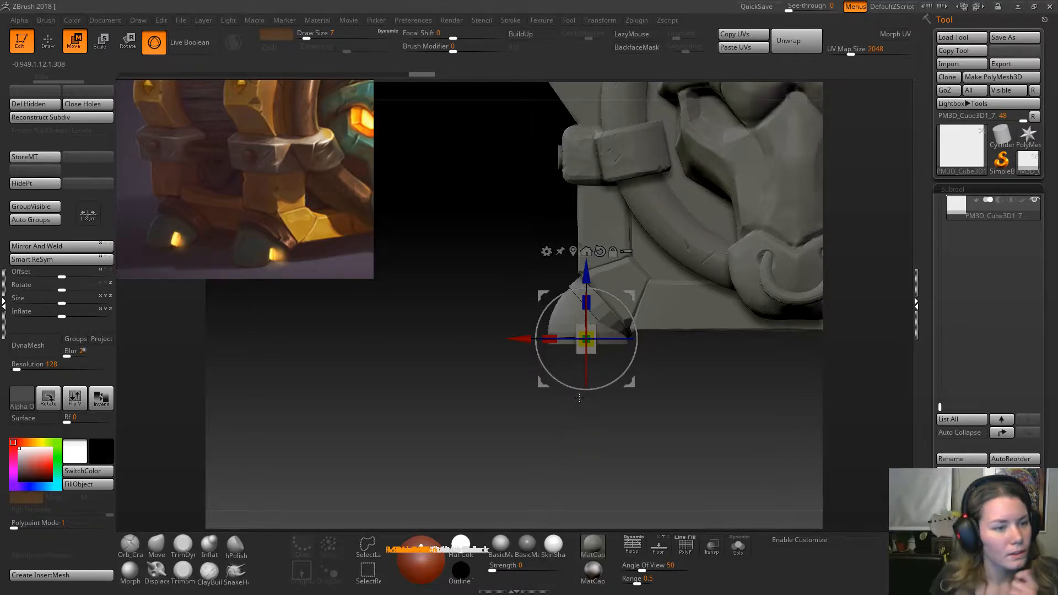
pyautogui.moveTo(527, 339); pyautogui.dragTo(532, 341)
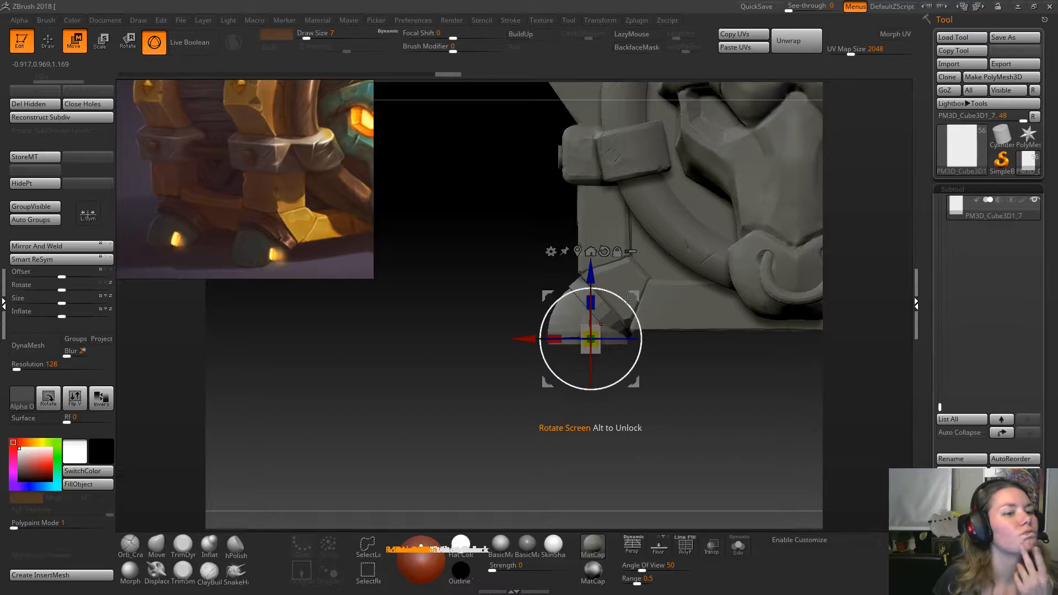
pyautogui.moveTo(614, 293); pyautogui.dragTo(634, 295)
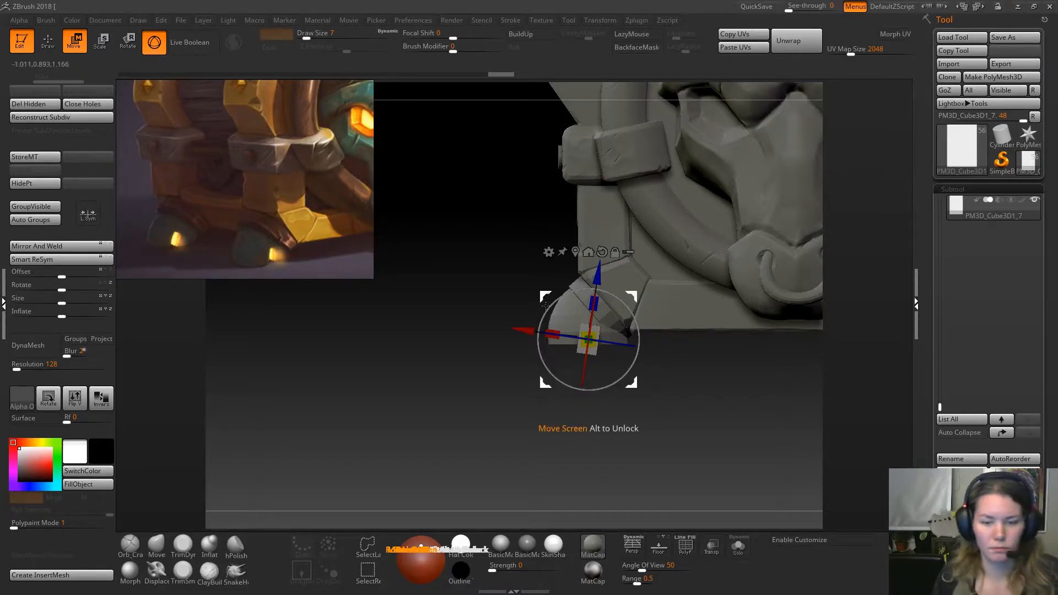
# Inspect the block on the foot up close, checking its wireframe and how deep it sits in perspective.
pyautogui.keyDown('alt'); pyautogui.moveTo(493, 314); pyautogui.dragTo(486, 375); pyautogui.keyUp('alt')
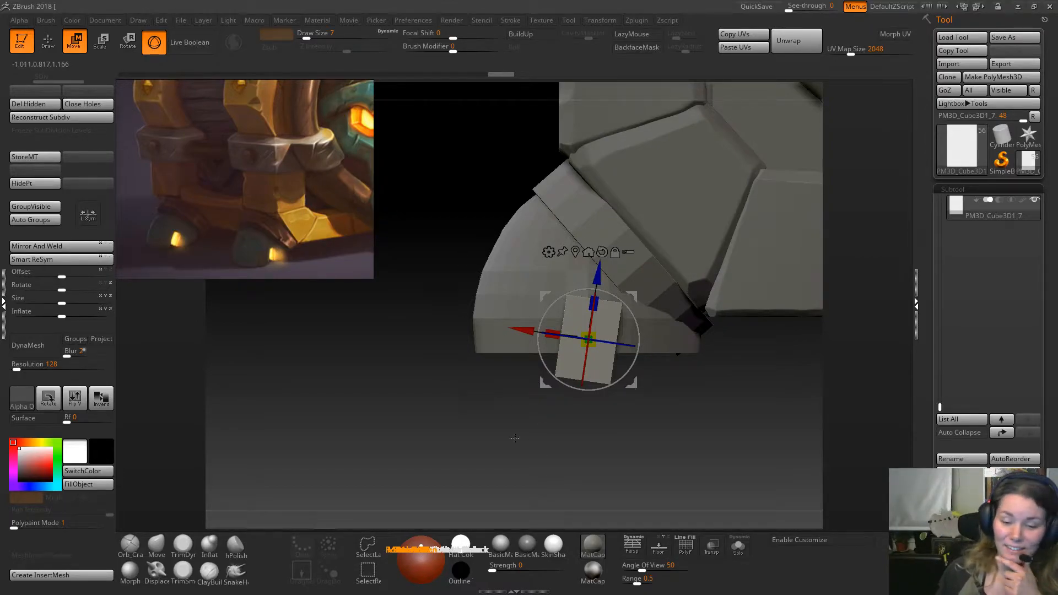
pyautogui.click(686, 551)
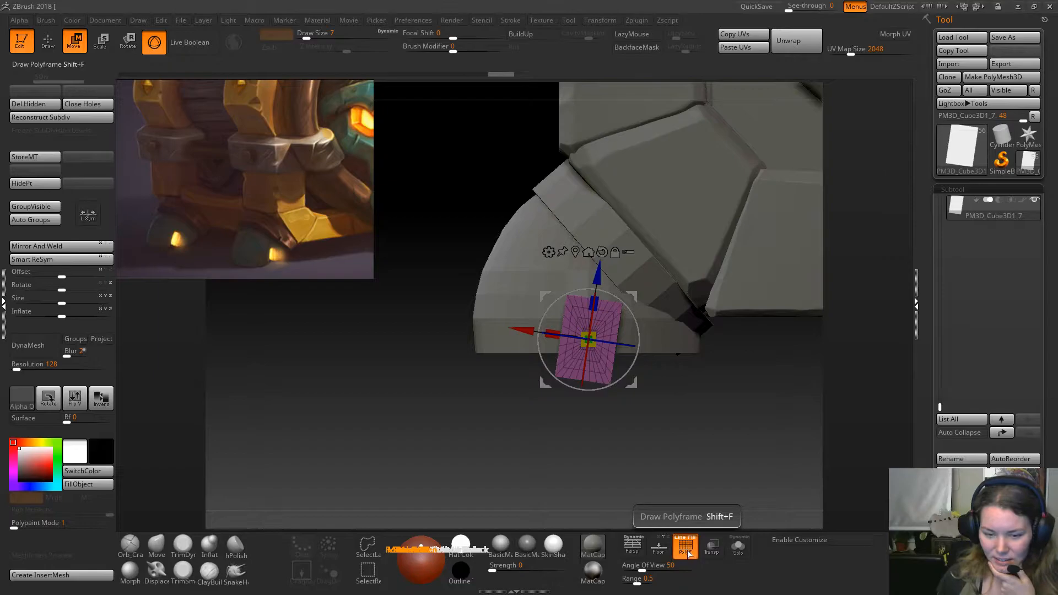
pyautogui.click(688, 554)
pyautogui.click(633, 550)
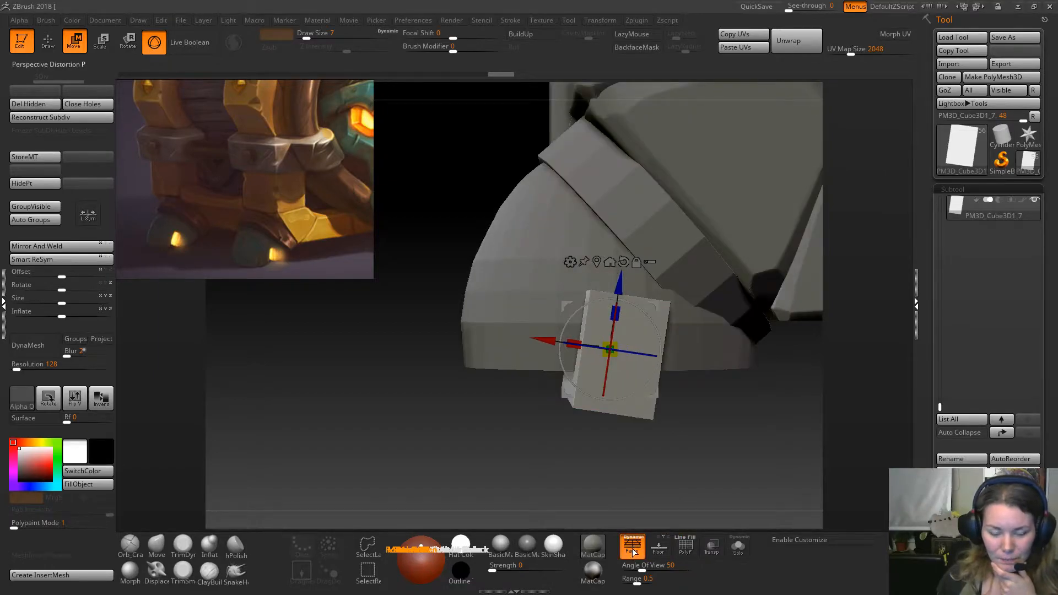
pyautogui.click(634, 552)
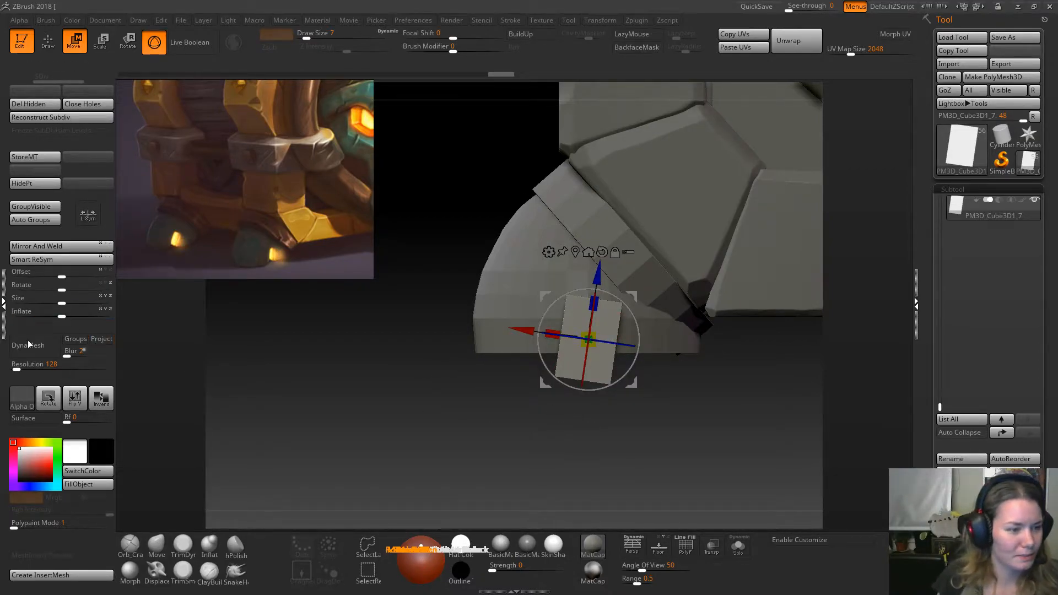
# Remesh the block with DynaMesh at resolution 480.
pyautogui.click(44, 354)
pyautogui.hotkey('ctrl', 'z')
pyautogui.moveTo(16, 370); pyautogui.dragTo(25, 369)
pyautogui.click(39, 353)
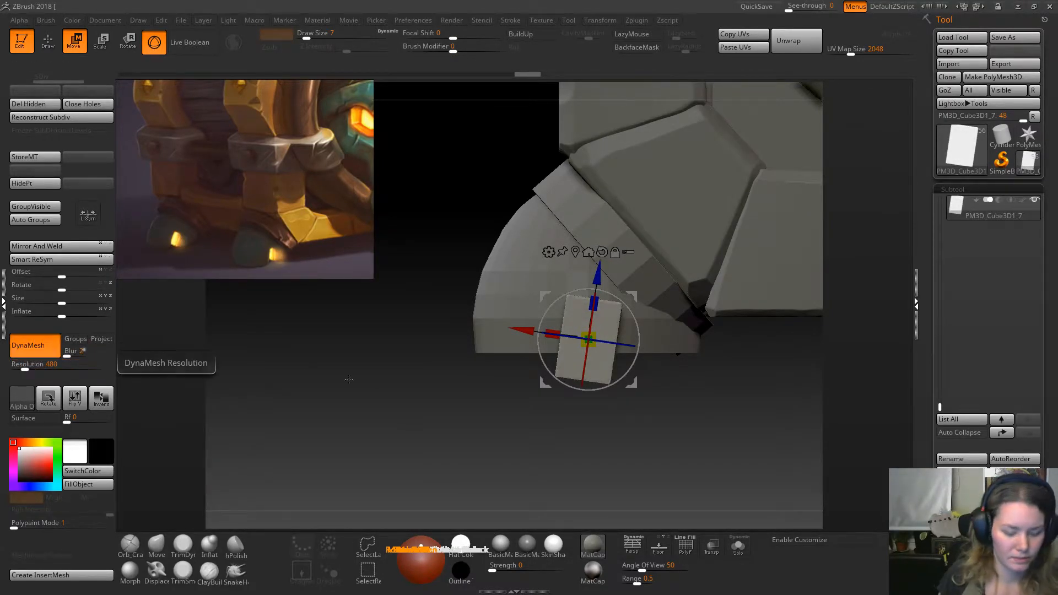
# Round the block's upper end into an arch with the ClipCurve brush.
pyautogui.press('q')
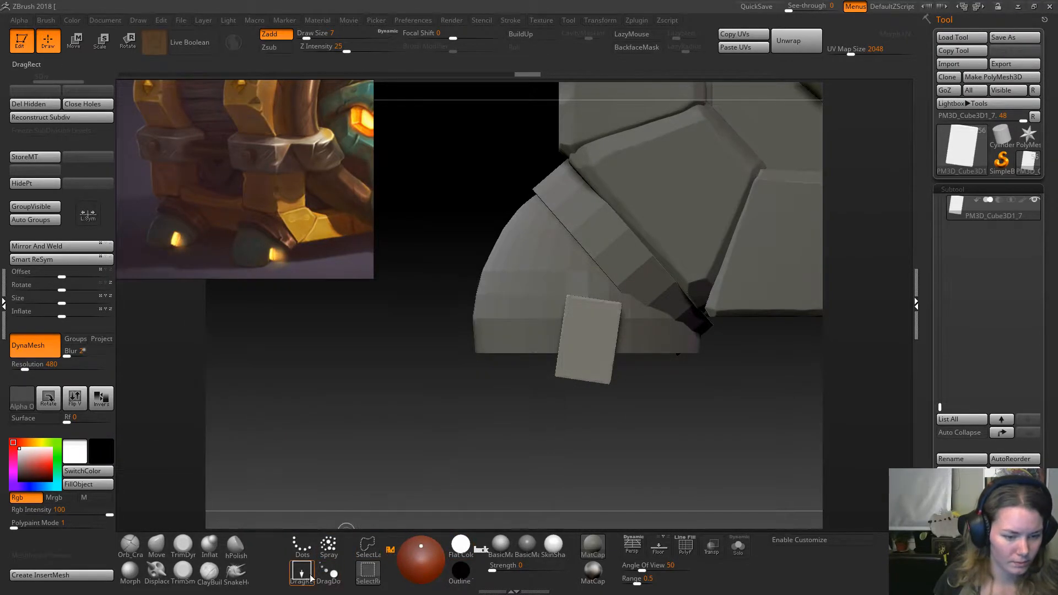
pyautogui.click(368, 574)
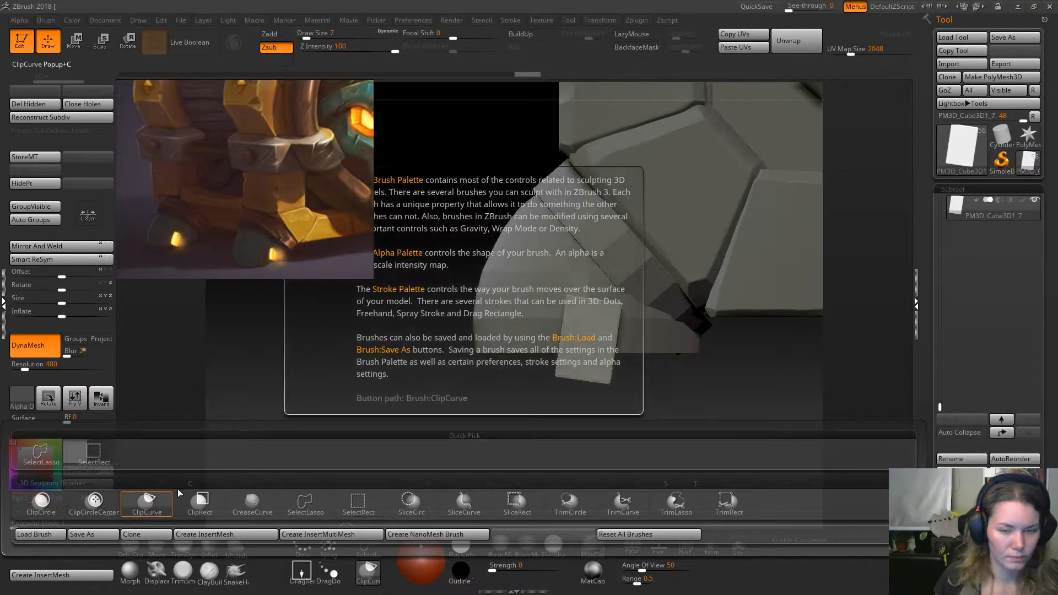
pyautogui.click(147, 501)
pyautogui.moveTo(521, 369)
pyautogui.keyDown('ctrl'); pyautogui.keyDown('shift'); pyautogui.mouseDown()
pyautogui.moveTo(568, 310)
pyautogui.moveTo(600, 302)
pyautogui.moveTo(627, 375)
pyautogui.mouseUp(); pyautogui.keyUp('shift'); pyautogui.keyUp('ctrl')
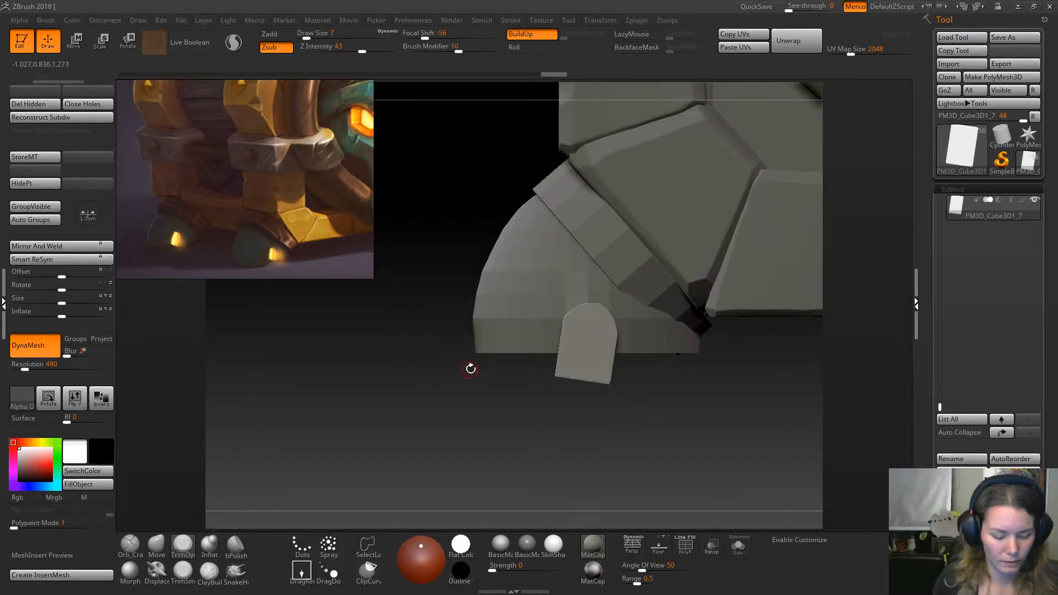
# Show the subtool Boolean options, select the front corner foot and turn on Live Boolean.
pyautogui.press('w')
pyautogui.moveTo(503, 378)
pyautogui.keyDown('alt'); pyautogui.mouseDown()
pyautogui.moveTo(547, 441)
pyautogui.moveTo(750, 263)
pyautogui.mouseUp(); pyautogui.keyUp('alt')
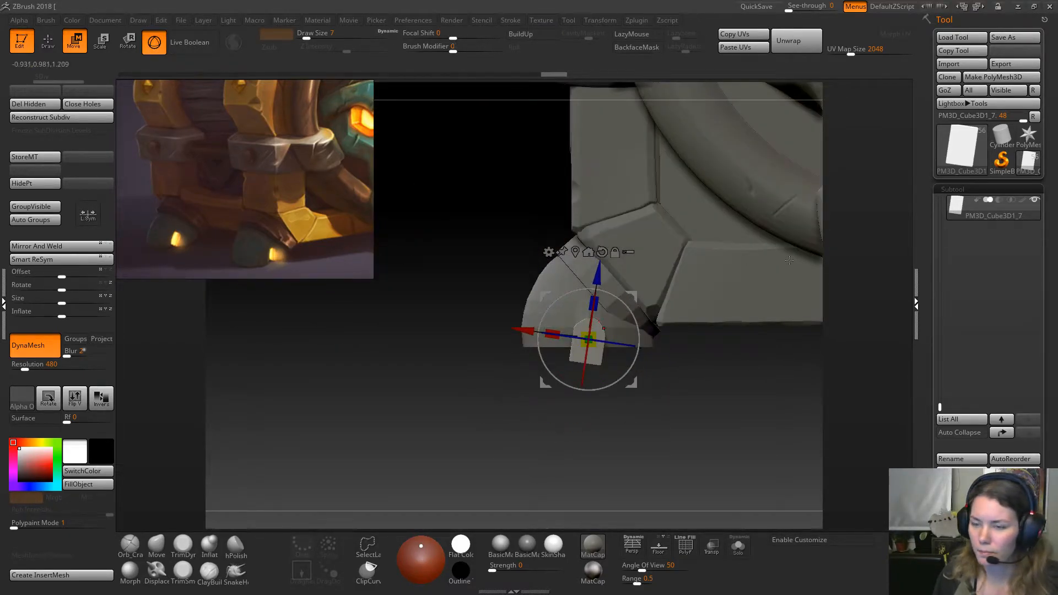
pyautogui.scroll(-5, 935, 384)
pyautogui.click(952, 389)
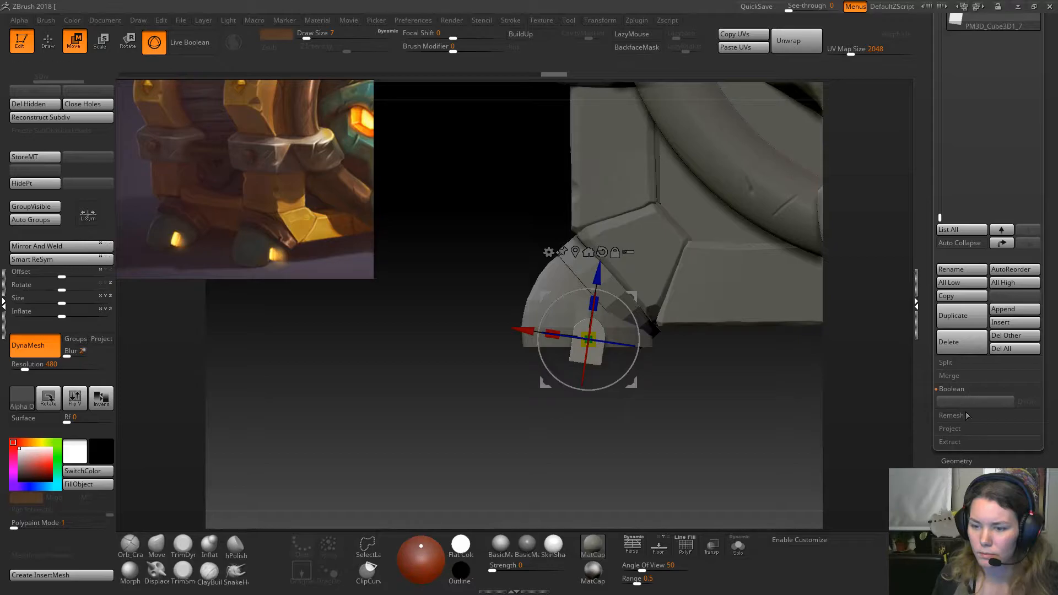
pyautogui.keyDown('alt'); pyautogui.click(554, 277); pyautogui.keyUp('alt')
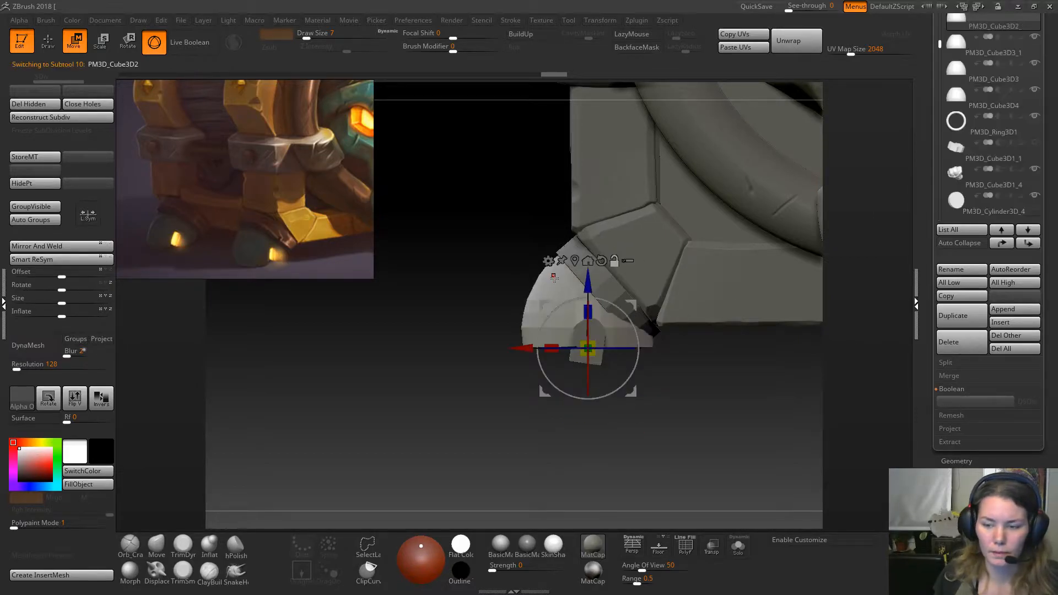
pyautogui.click(196, 42)
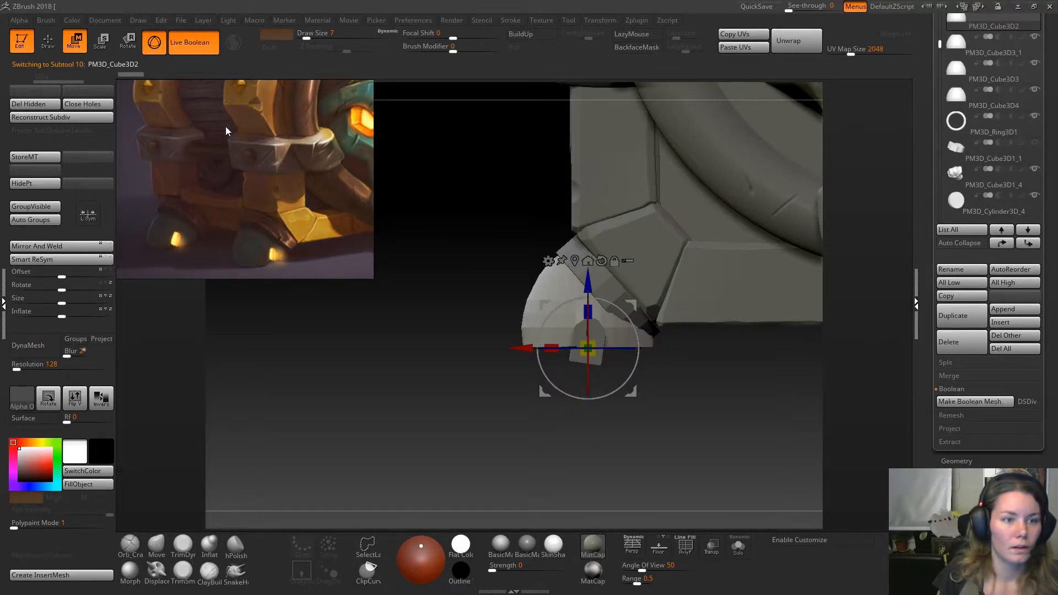
# Reorder the arched block PM3D_Cube3D1_7 in the subtool list so it sits directly below the foot piece PM3D_Cube3D4.
pyautogui.keyDown('alt'); pyautogui.click(597, 334); pyautogui.keyUp('alt')
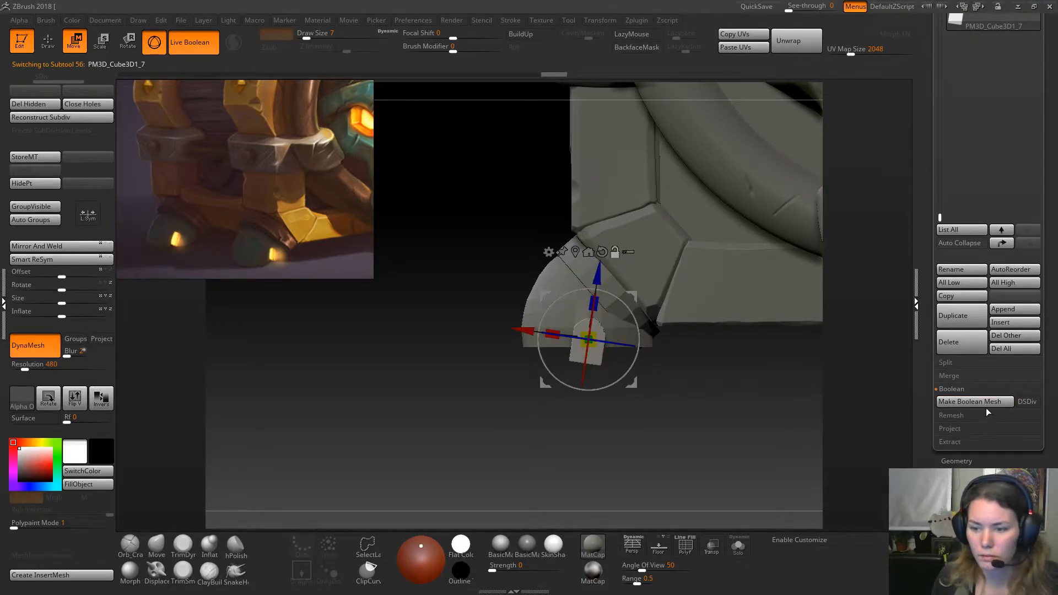
pyautogui.scroll(5, 1045, 257)
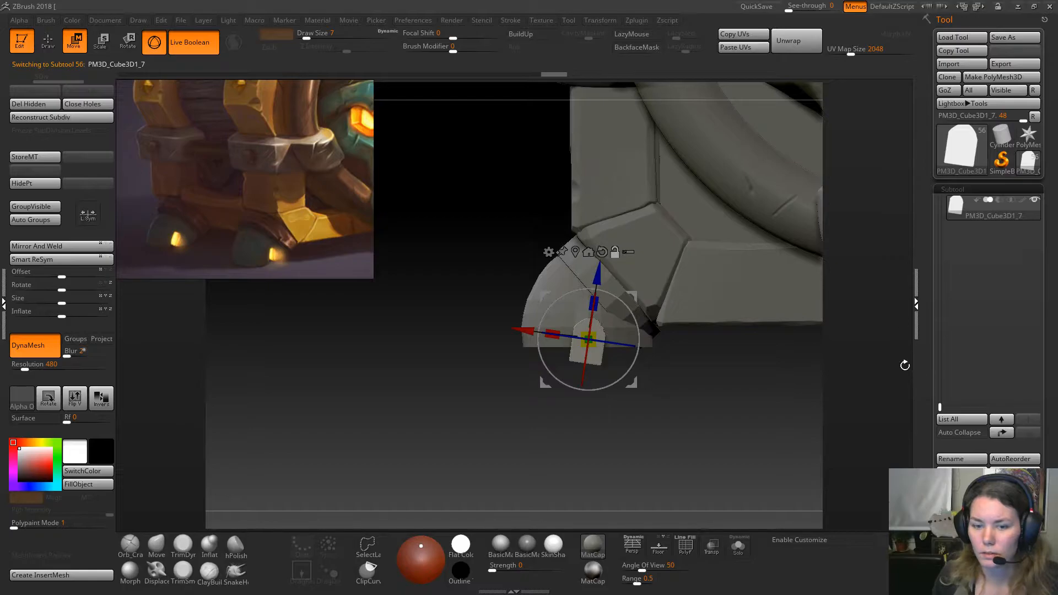
pyautogui.keyDown('alt'); pyautogui.click(597, 334); pyautogui.keyUp('alt')
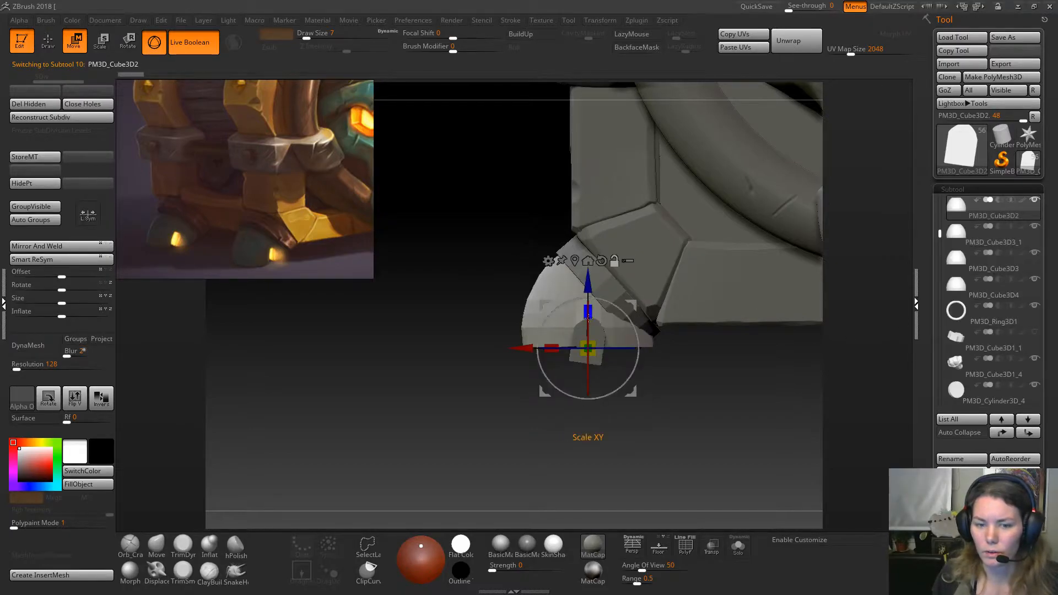
pyautogui.keyDown('alt'); pyautogui.click(597, 334); pyautogui.keyUp('alt')
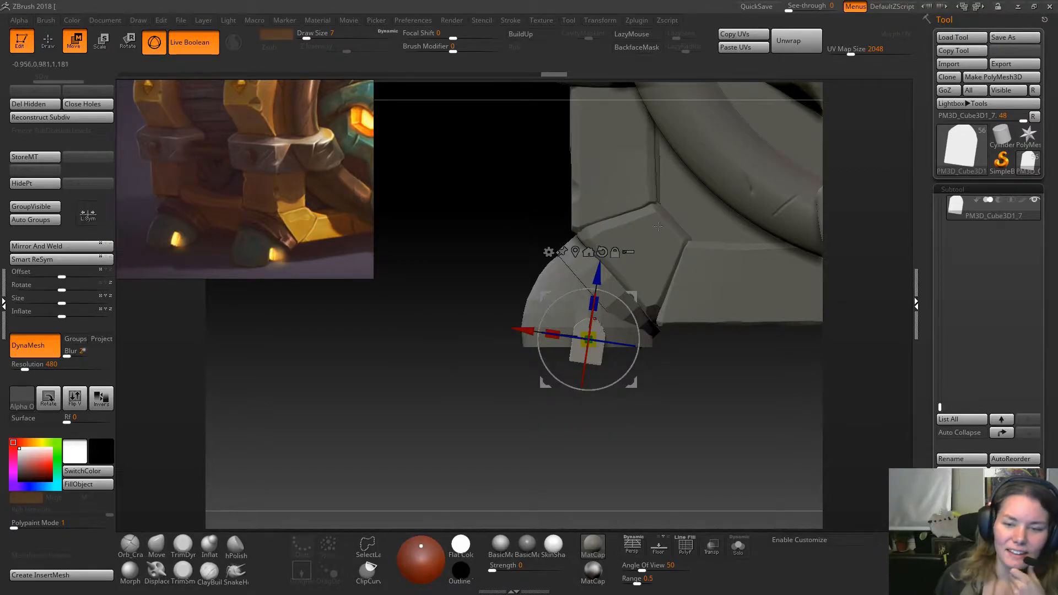
pyautogui.click(1003, 434)
pyautogui.click(1005, 435)
pyautogui.click(1005, 434)
pyautogui.click(1005, 434)
pyautogui.click(1005, 433)
pyautogui.click(1005, 433)
pyautogui.click(1005, 433)
pyautogui.click(1006, 433)
pyautogui.click(1005, 434)
pyautogui.click(1006, 434)
pyautogui.click(1005, 434)
pyautogui.click(1005, 434)
pyautogui.click(1005, 433)
pyautogui.click(1005, 433)
pyautogui.click(1005, 434)
pyautogui.click(1005, 433)
pyautogui.click(1005, 434)
pyautogui.click(1005, 433)
pyautogui.click(1005, 433)
pyautogui.click(1006, 433)
pyautogui.click(1005, 434)
pyautogui.click(1005, 433)
pyautogui.click(1005, 434)
pyautogui.click(1005, 434)
pyautogui.click(1005, 433)
pyautogui.click(1005, 433)
pyautogui.click(1005, 434)
pyautogui.click(1005, 434)
pyautogui.click(1005, 433)
pyautogui.click(1005, 433)
pyautogui.click(1005, 434)
pyautogui.click(1005, 433)
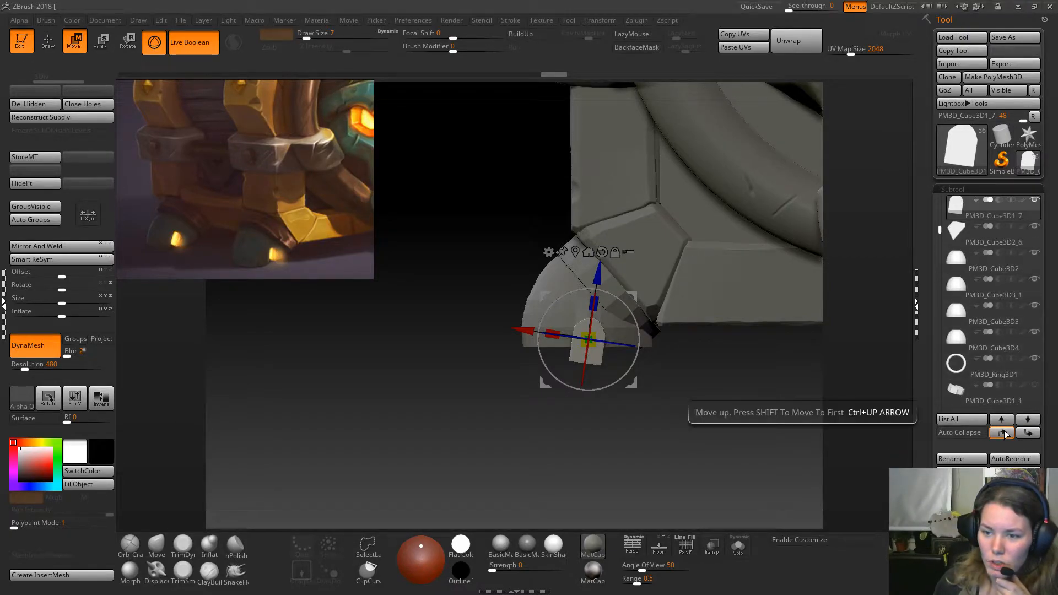
pyautogui.click(1028, 434)
pyautogui.click(1028, 434)
pyautogui.click(1028, 434)
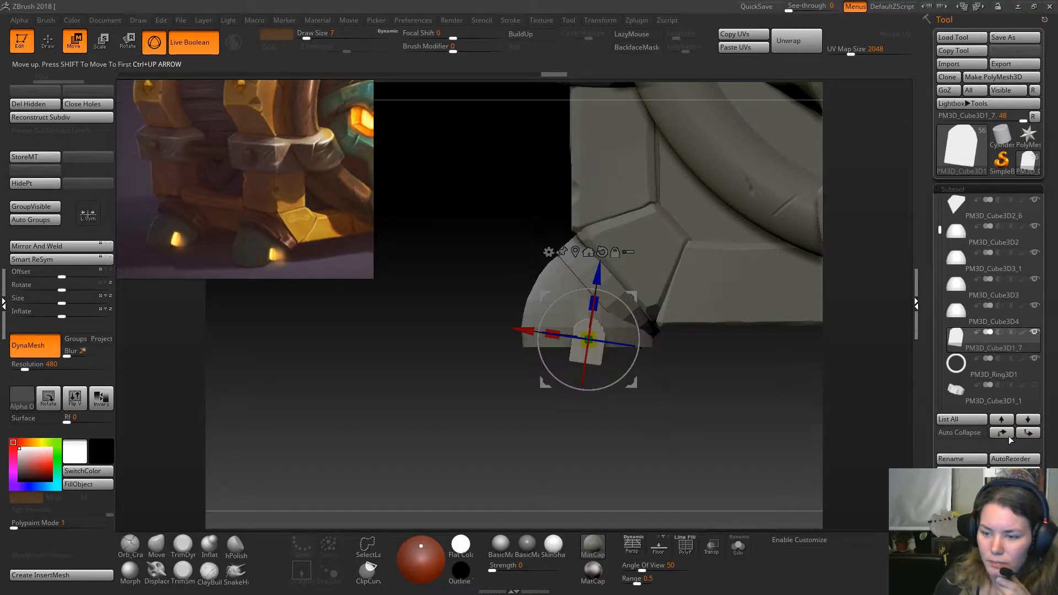
# Move the arched block PM3D_Cube3D1_7 up the subtool list to directly below the foot piece PM3D_Cube3D2.
pyautogui.click(1002, 433)
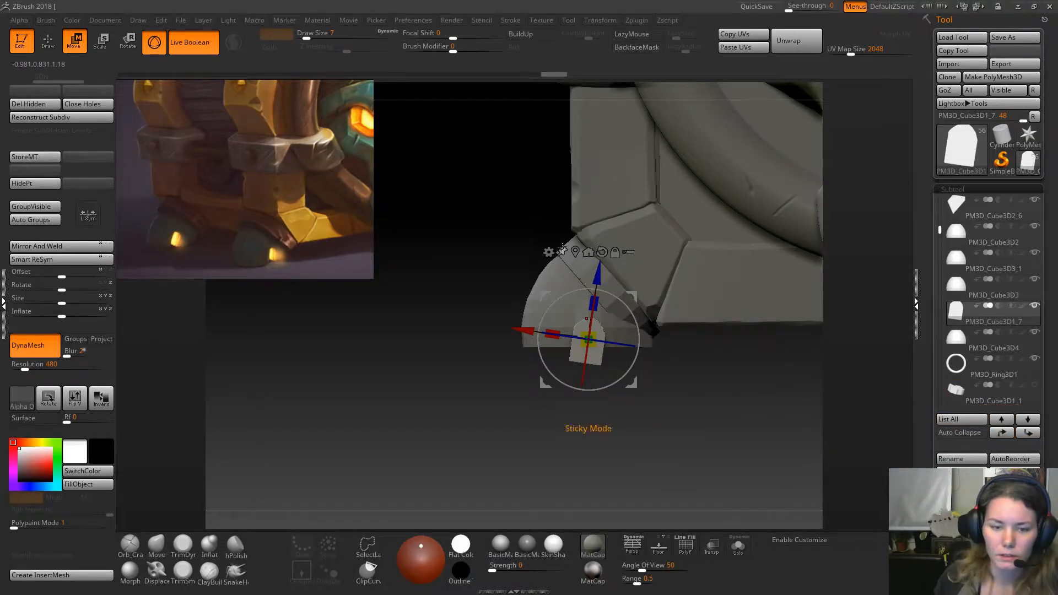
pyautogui.keyDown('alt'); pyautogui.click(560, 286); pyautogui.keyUp('alt')
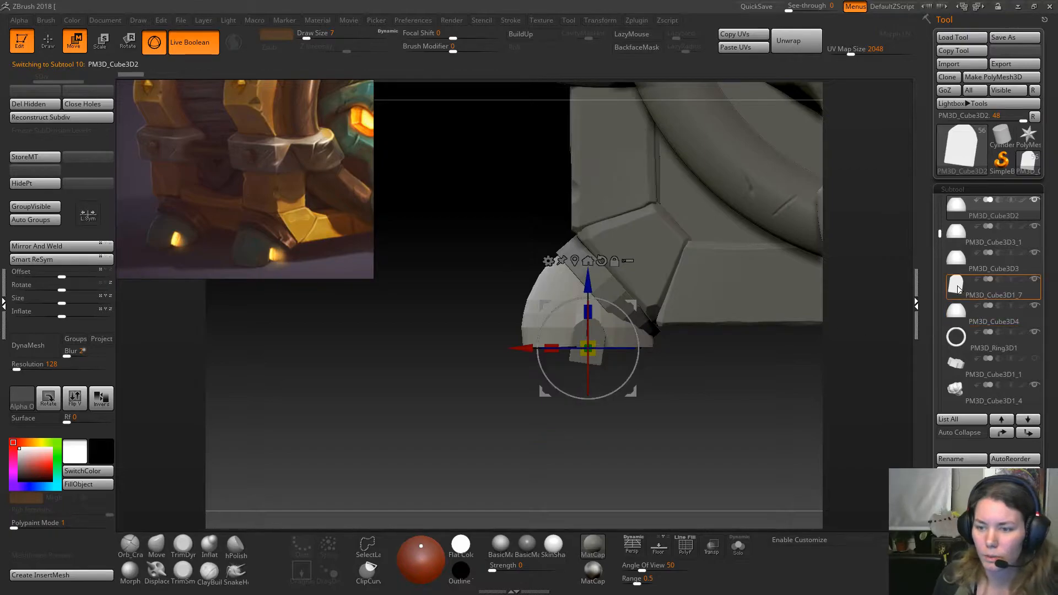
pyautogui.moveTo(961, 295)
pyautogui.click(1003, 433)
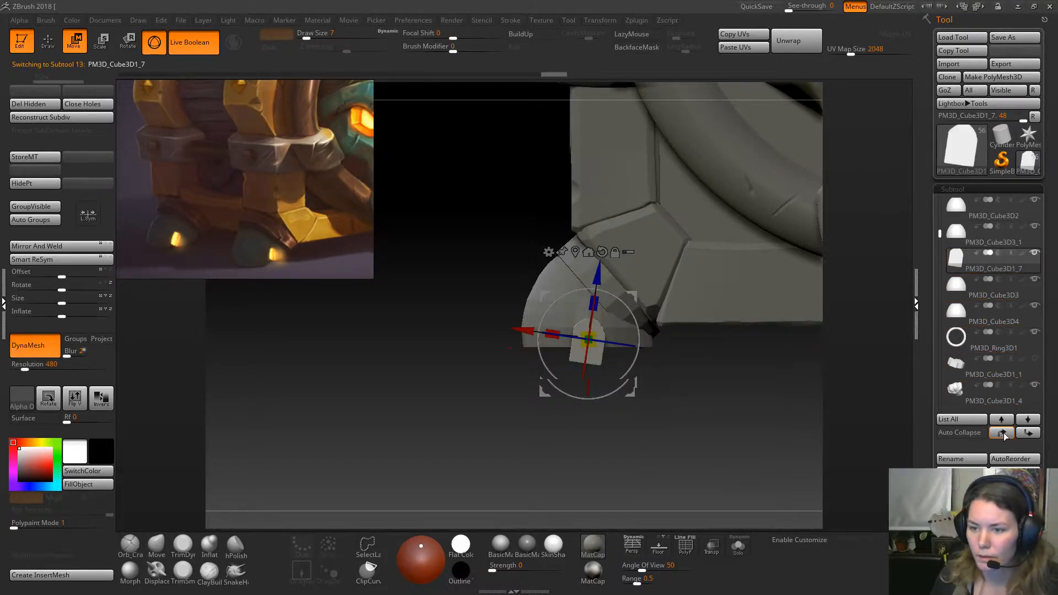
pyautogui.click(1002, 433)
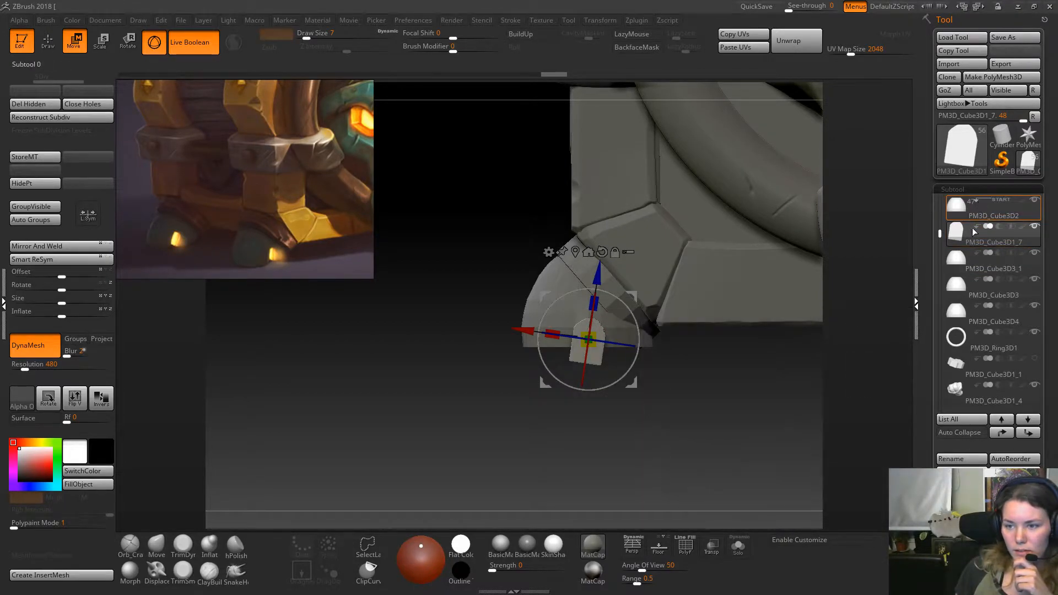
# Mark PM3D_Cube3D2 as the Boolean start and set the arched block PM3D_Cube3D1_7 to subtract from it.
pyautogui.moveTo(964, 247)
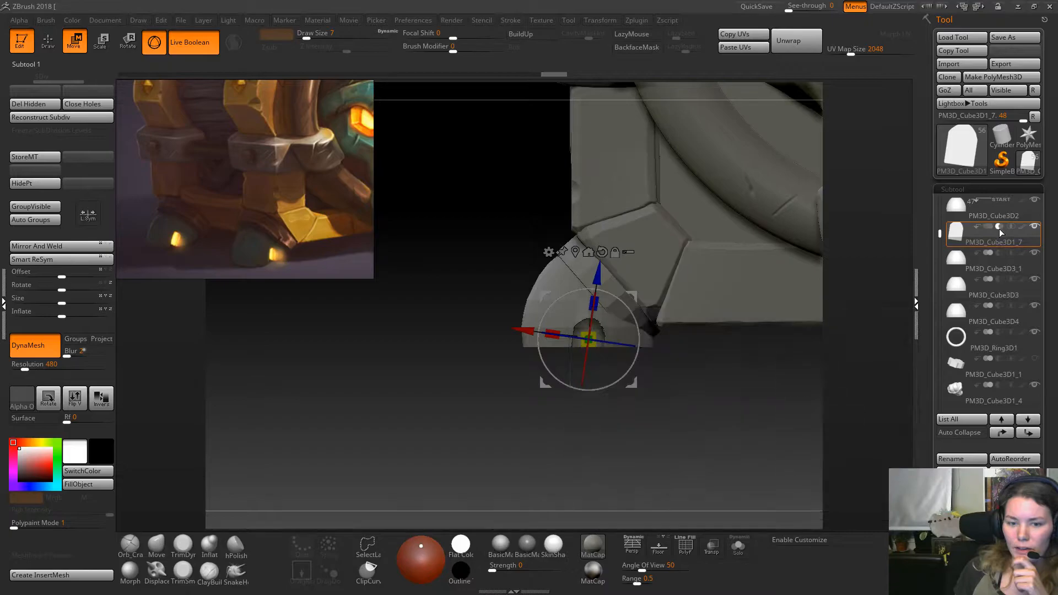
pyautogui.moveTo(496, 427); pyautogui.dragTo(542, 474)
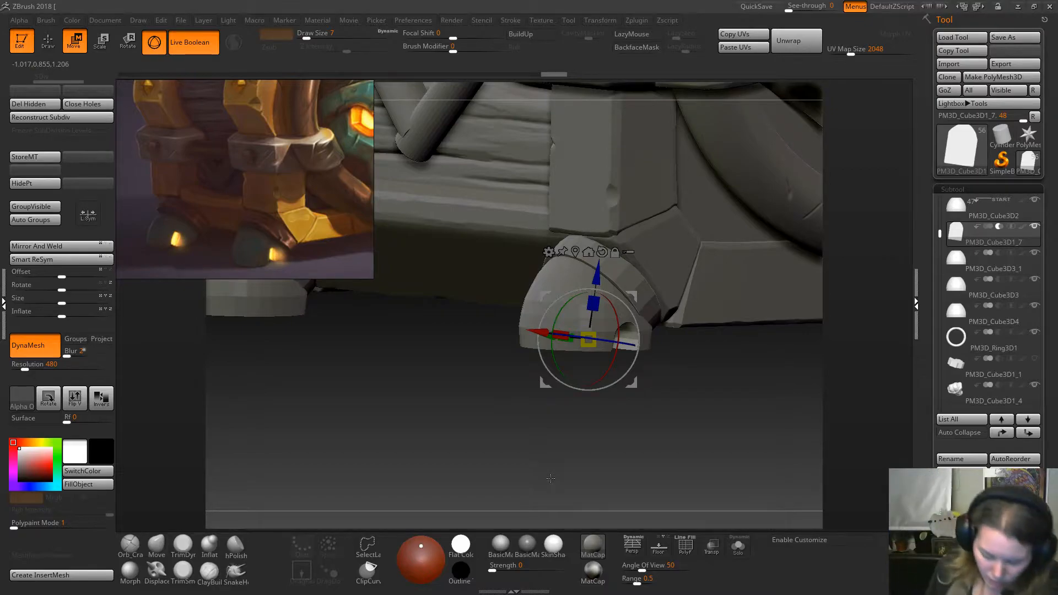
pyautogui.moveTo(467, 392); pyautogui.dragTo(531, 468)
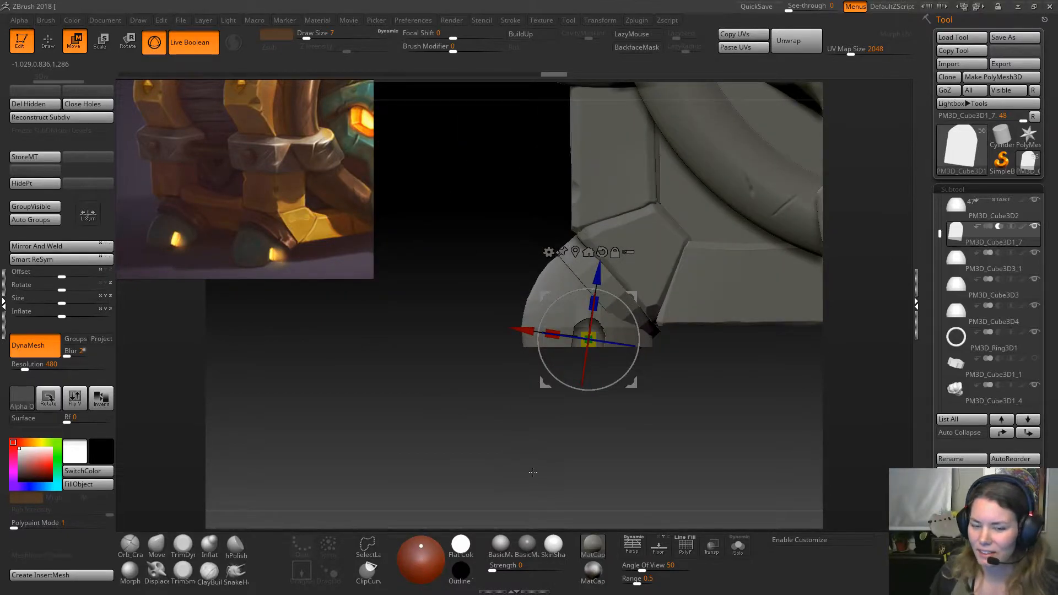
pyautogui.keyDown('alt'); pyautogui.click(560, 278); pyautogui.keyUp('alt')
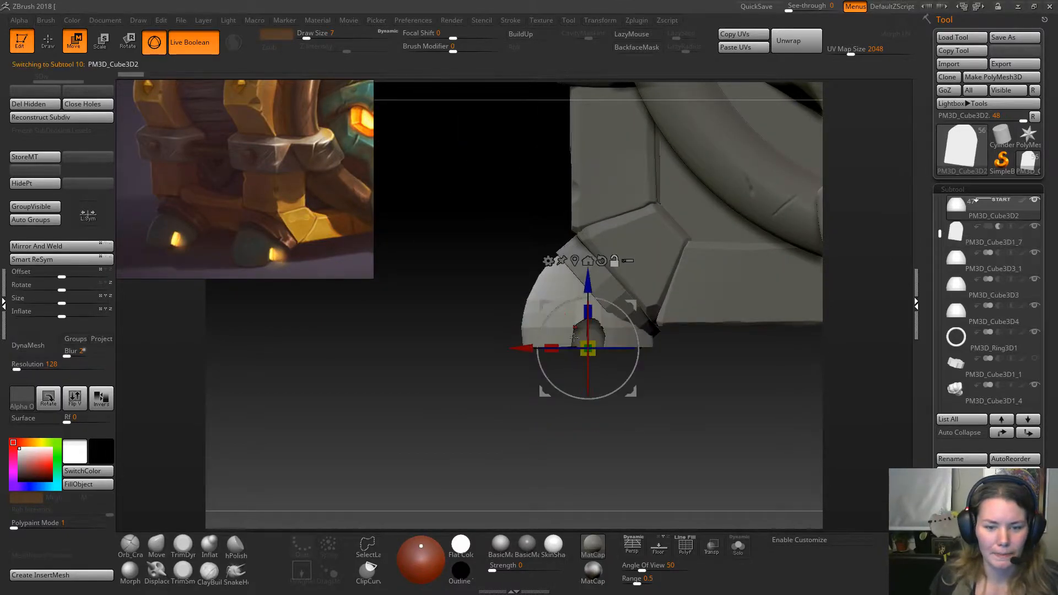
pyautogui.moveTo(1055, 420); pyautogui.dragTo(1054, 391)
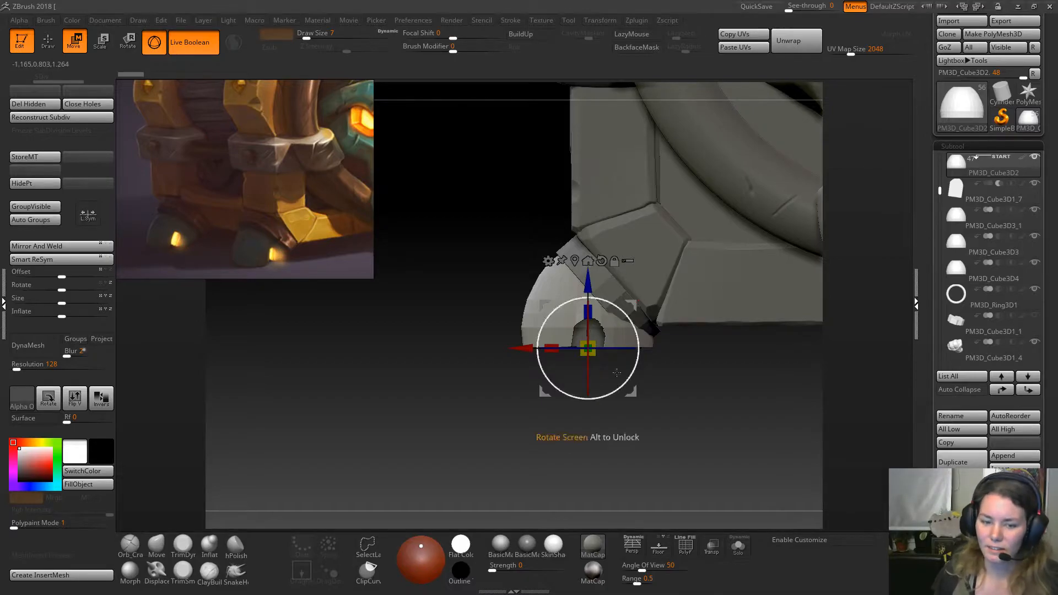
pyautogui.click(548, 286)
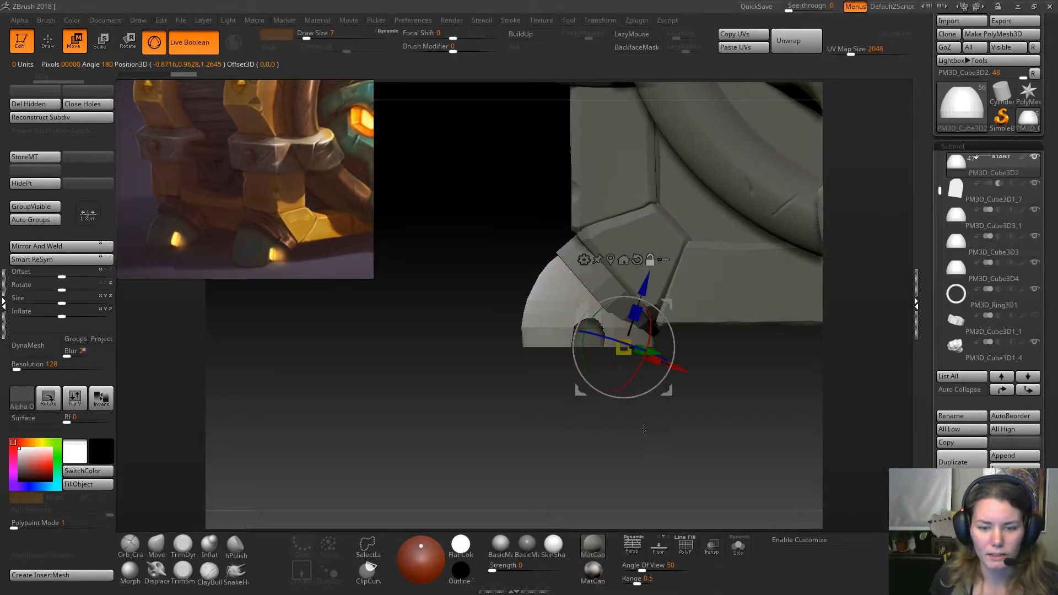
pyautogui.hotkey('ctrl', 'z')
pyautogui.hotkey('ctrl', 'z')
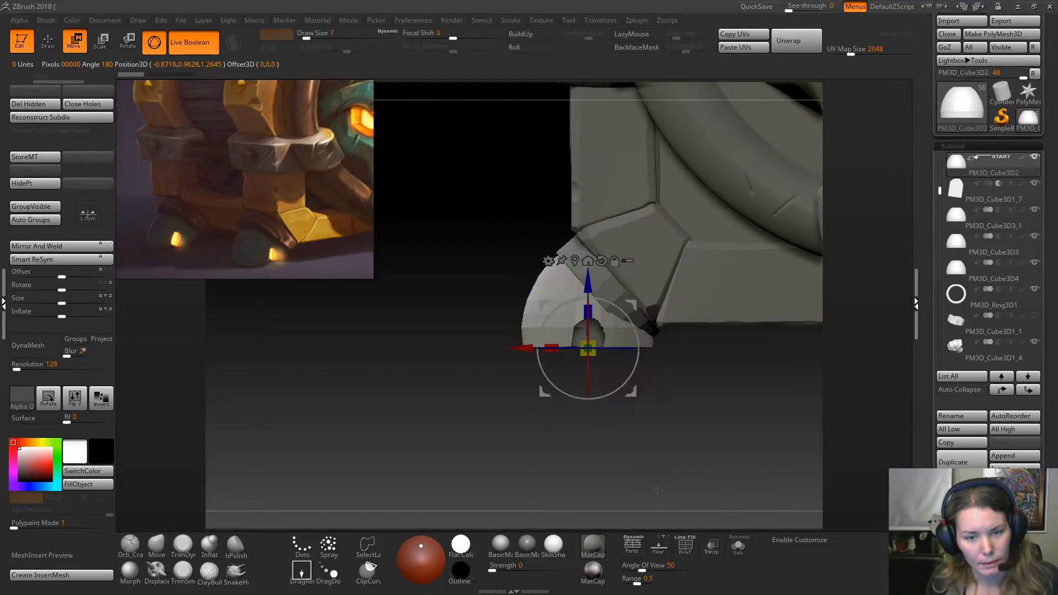
# Check the foot's wireframe and try subdividing the foot mesh.
pyautogui.moveTo(367, 364); pyautogui.dragTo(629, 530)
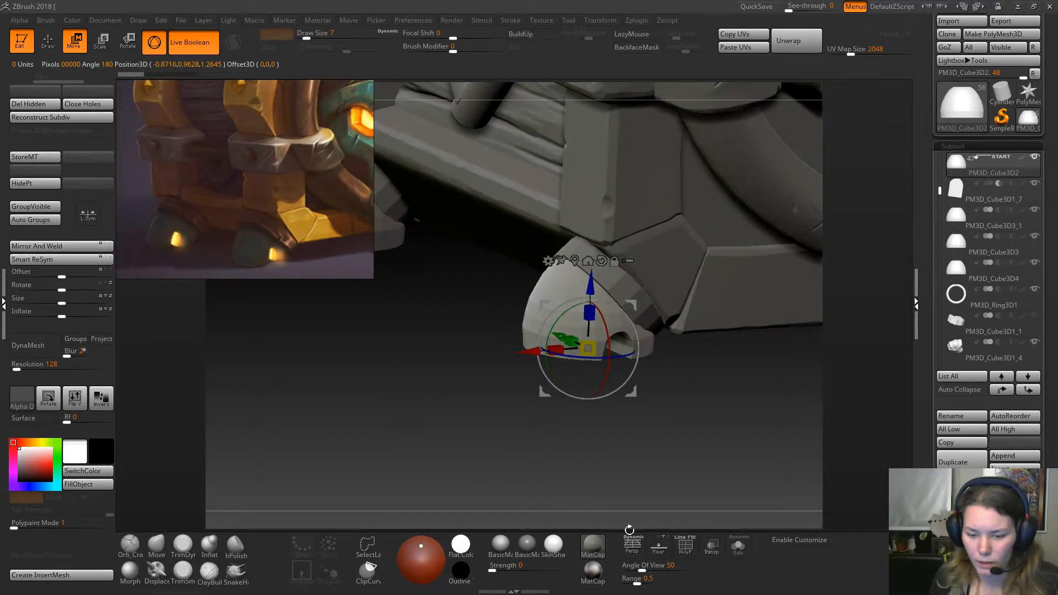
pyautogui.click(686, 554)
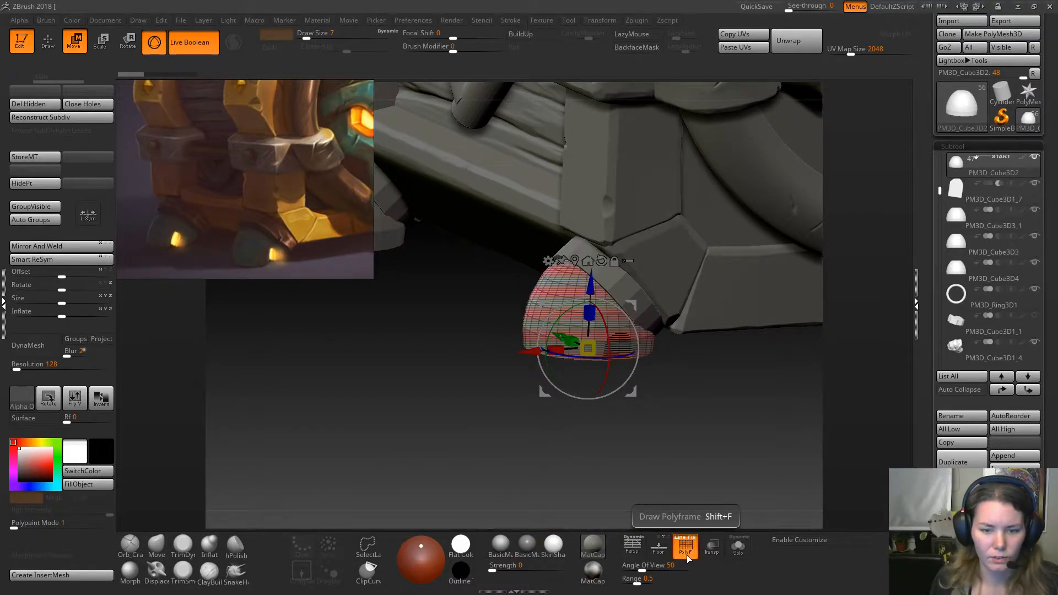
pyautogui.click(686, 554)
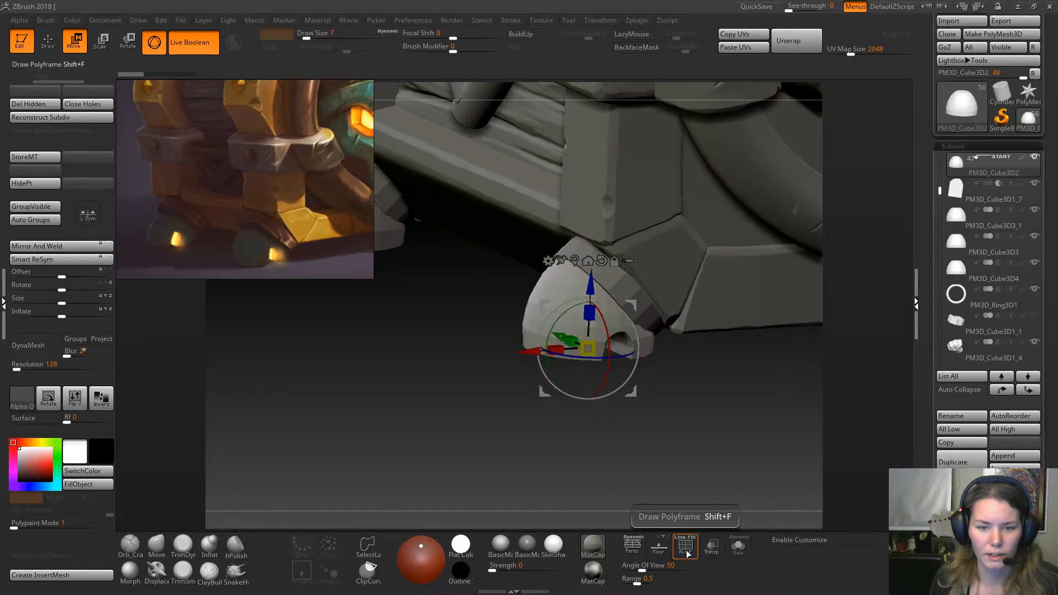
pyautogui.keyDown('shift'); pyautogui.moveTo(680, 401); pyautogui.dragTo(661, 475); pyautogui.keyUp('shift')
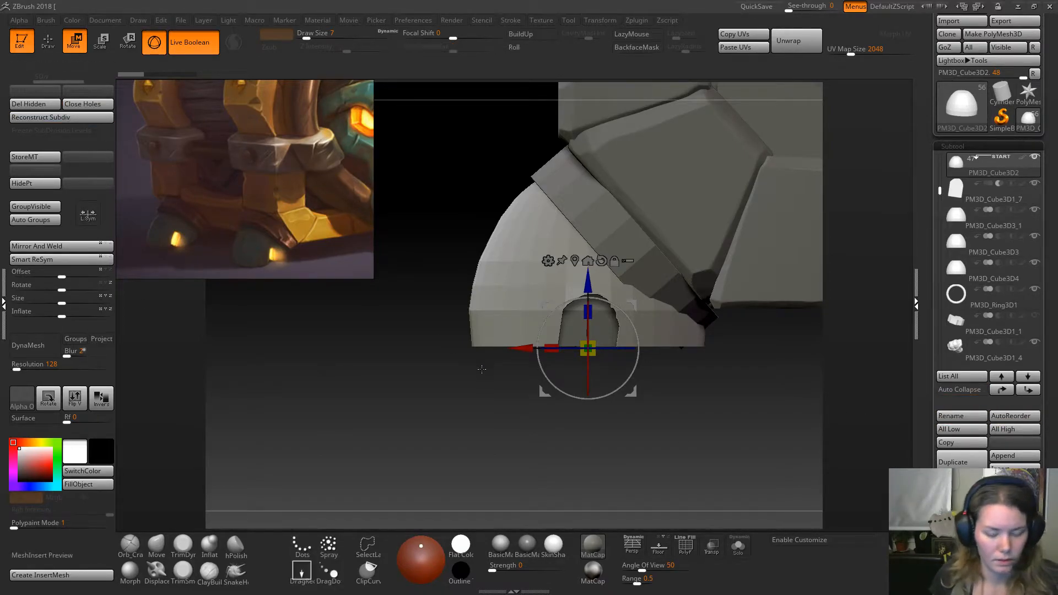
pyautogui.hotkey('ctrl', 'd')
pyautogui.hotkey('ctrl', 'z')
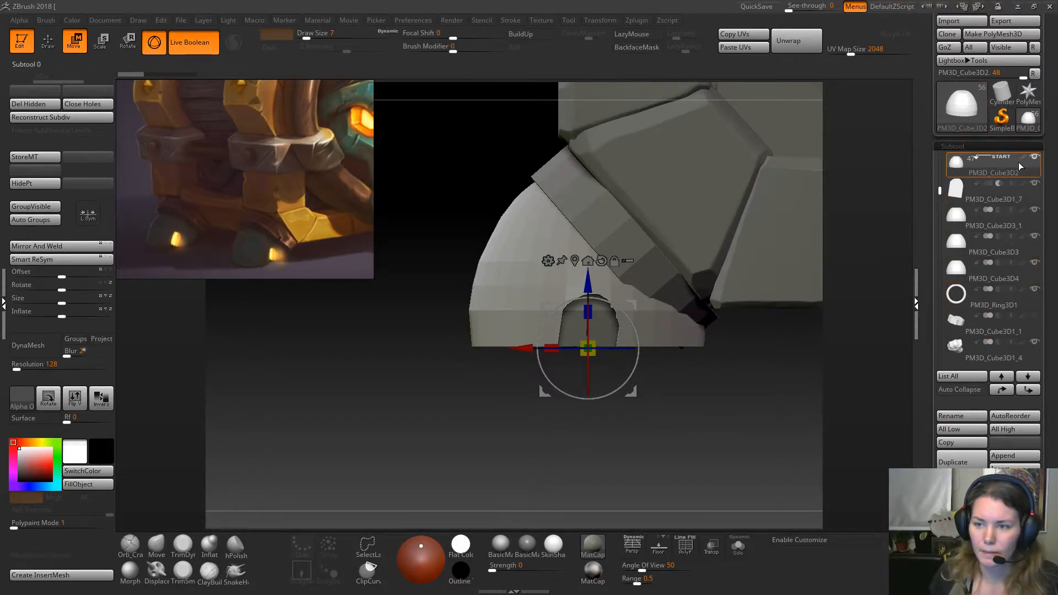
# Turn off Live Boolean and show the polyframe on the foot with its underside in view.
pyautogui.click(174, 50)
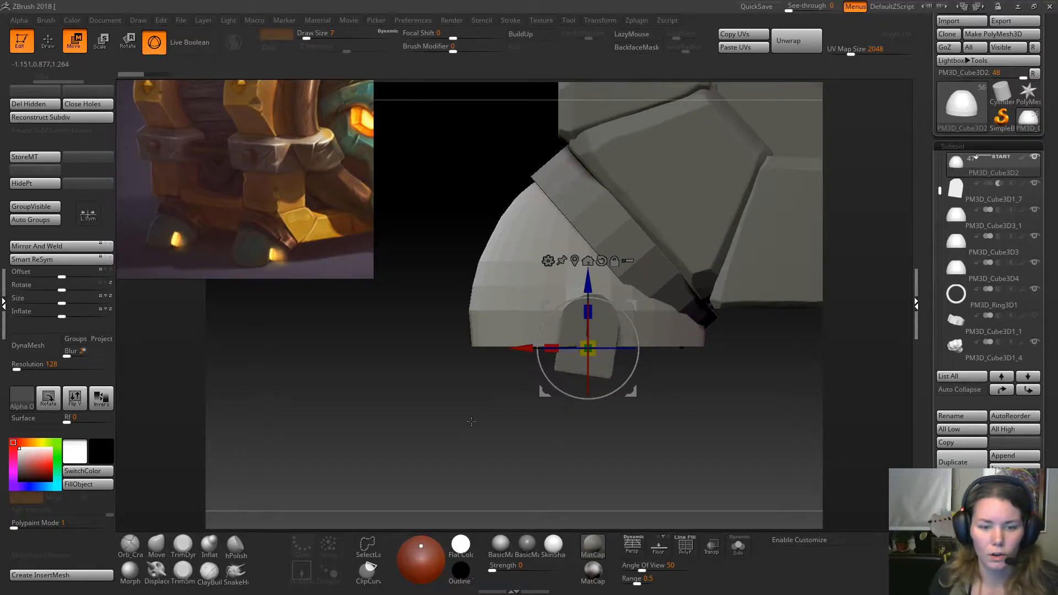
pyautogui.moveTo(473, 420); pyautogui.dragTo(523, 410)
pyautogui.moveTo(533, 361); pyautogui.dragTo(501, 310)
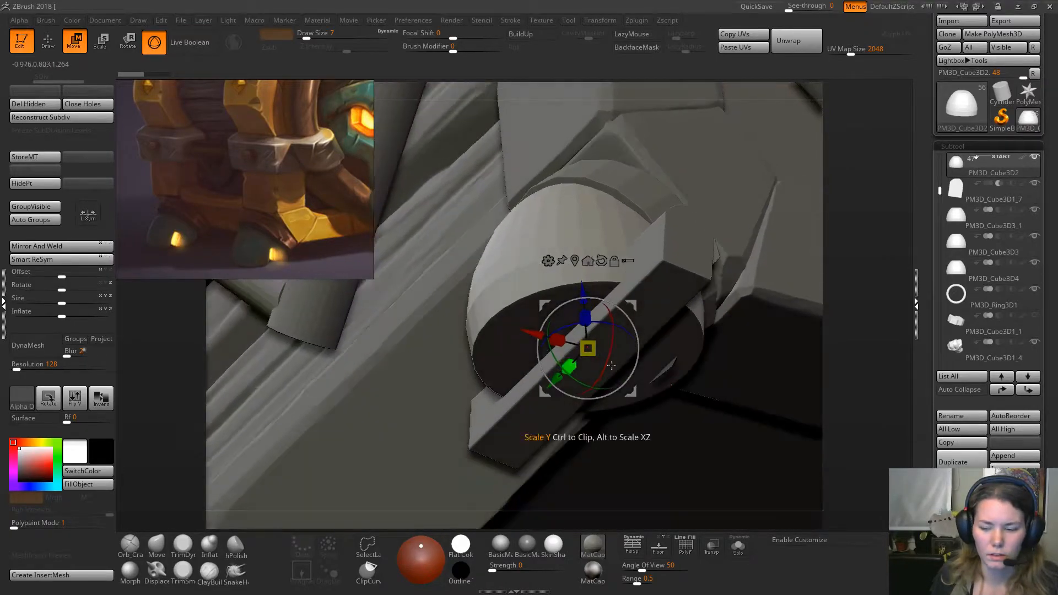
pyautogui.click(689, 551)
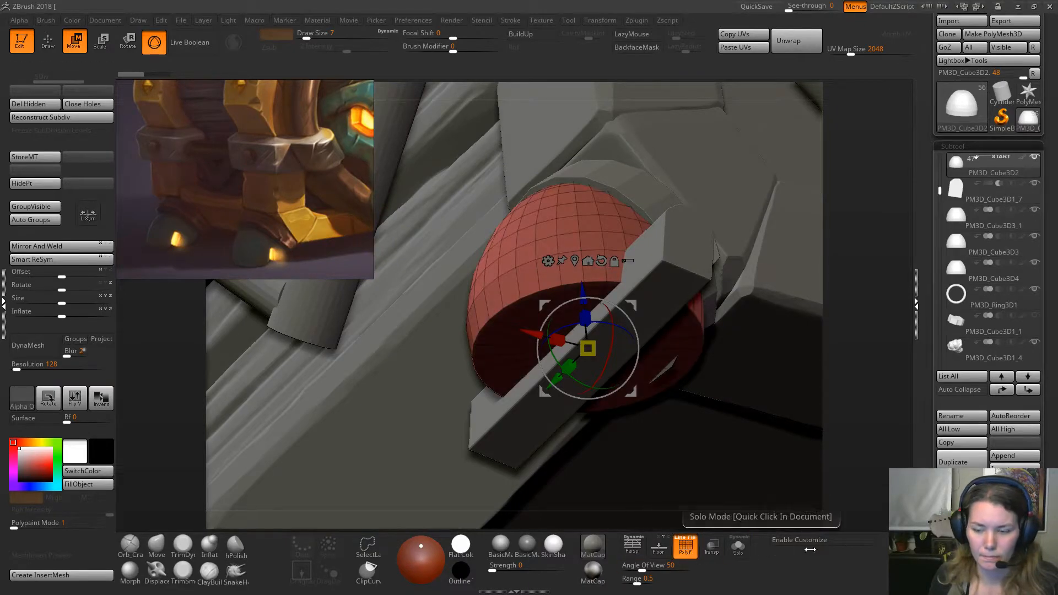
# Turn on Dynamic Subdiv for the foot piece PM3D_Cube3D2.
pyautogui.scroll(-3, 988, 231)
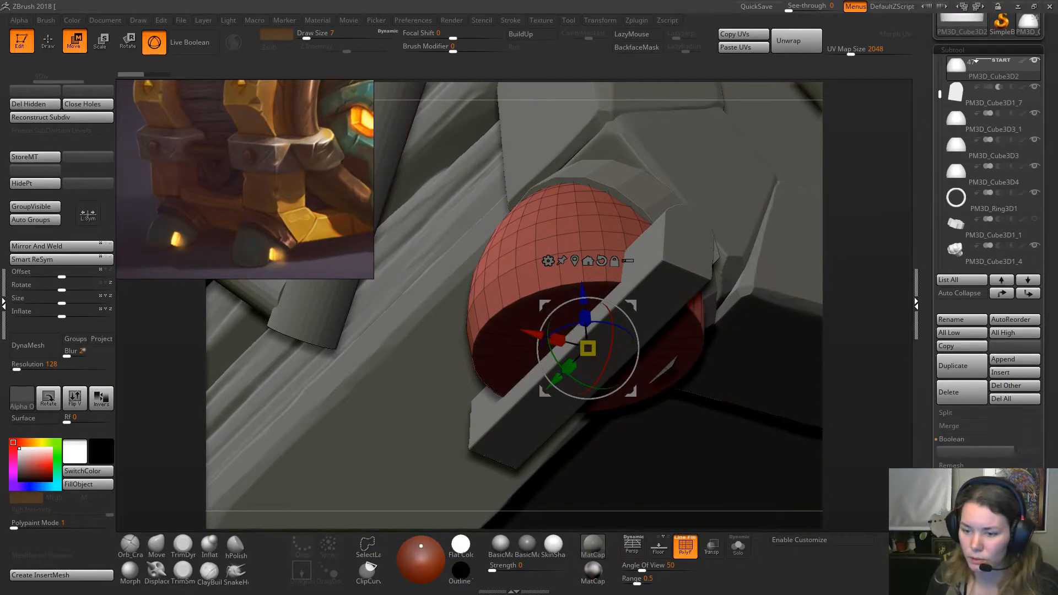
pyautogui.click(957, 511)
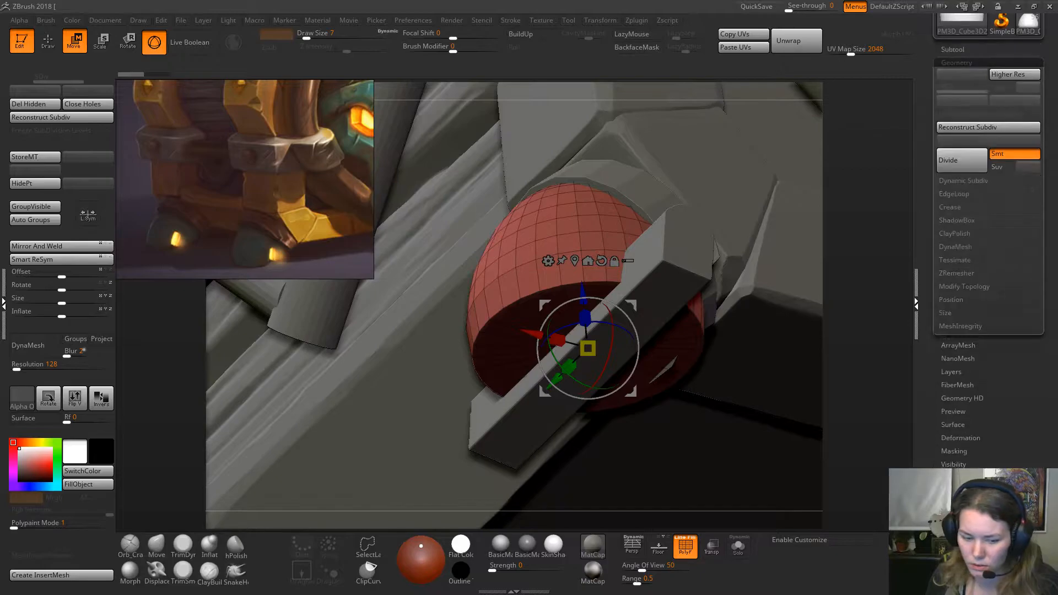
pyautogui.click(964, 182)
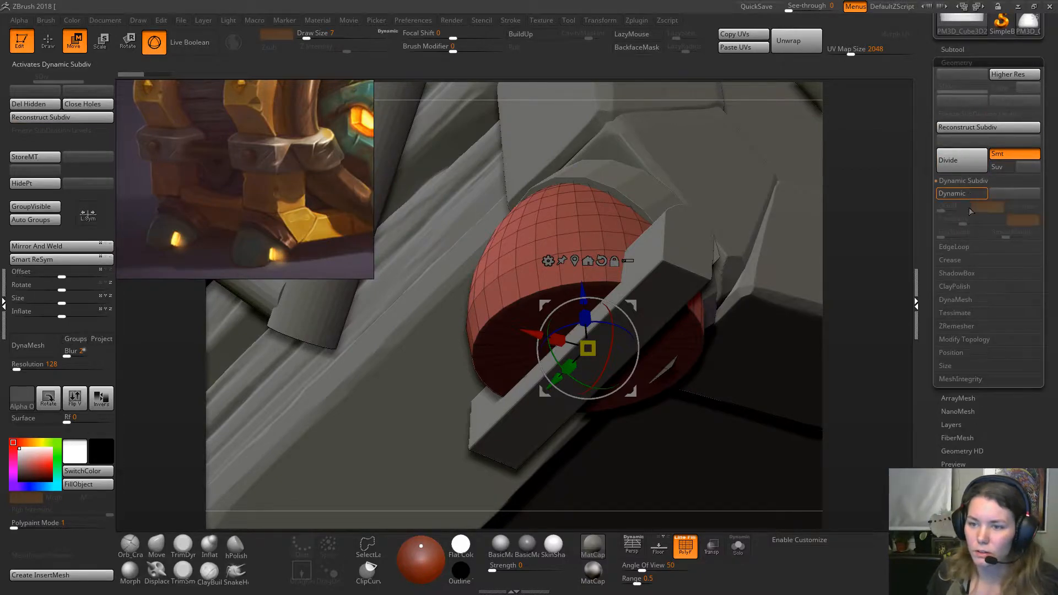
pyautogui.click(964, 193)
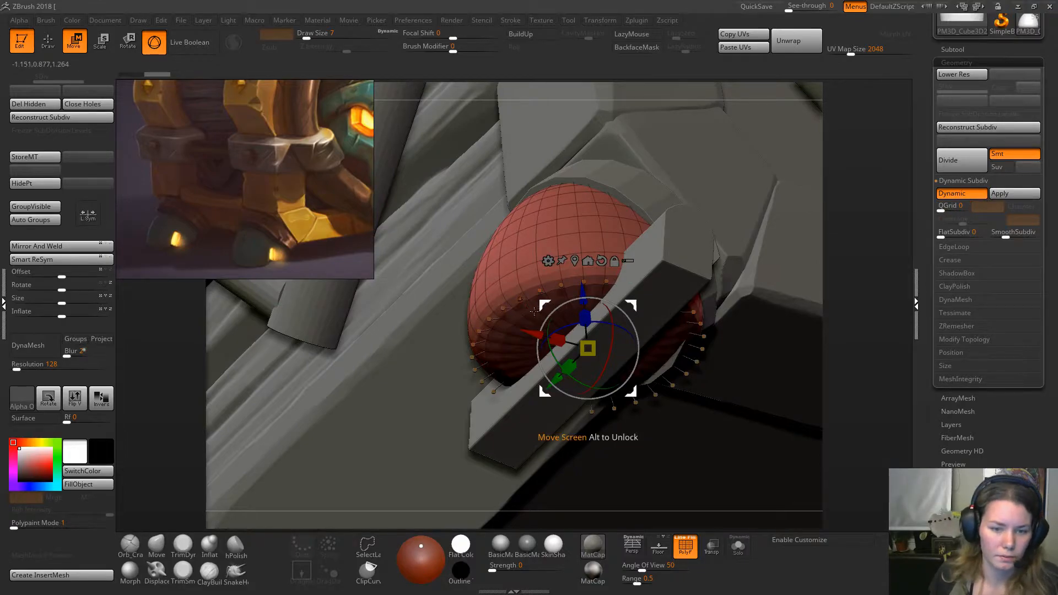
# Crease the complete edge loop around the foot's bottom rim with the ZModeler brush.
pyautogui.press('space')
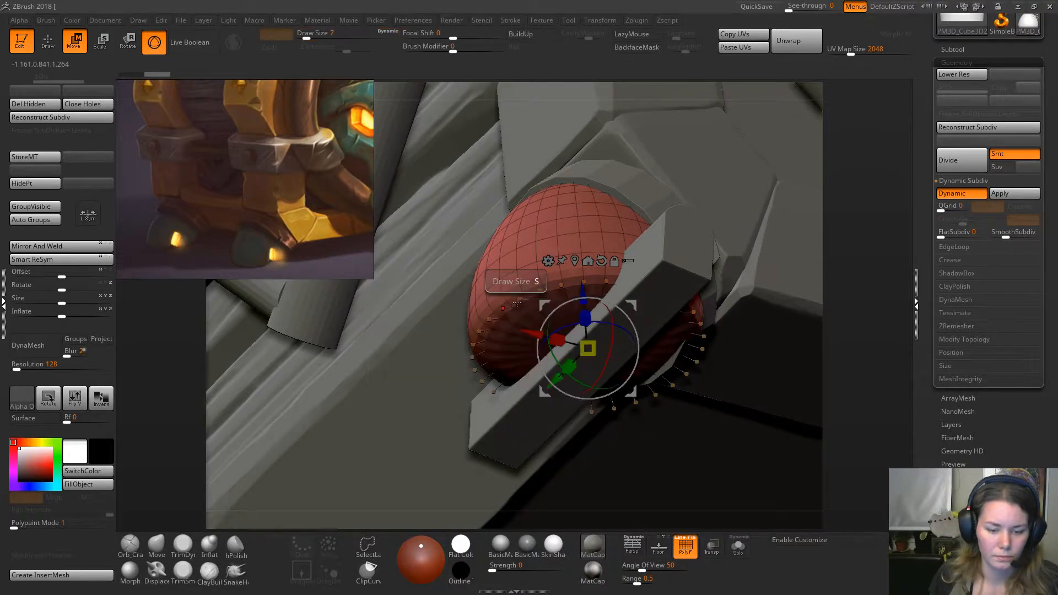
pyautogui.press('b')
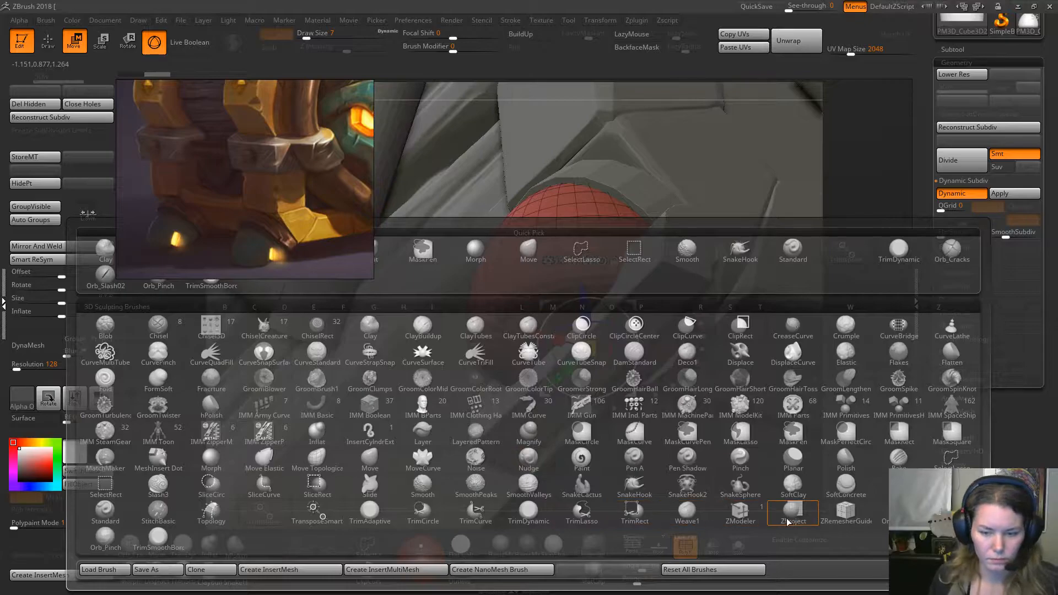
pyautogui.click(741, 515)
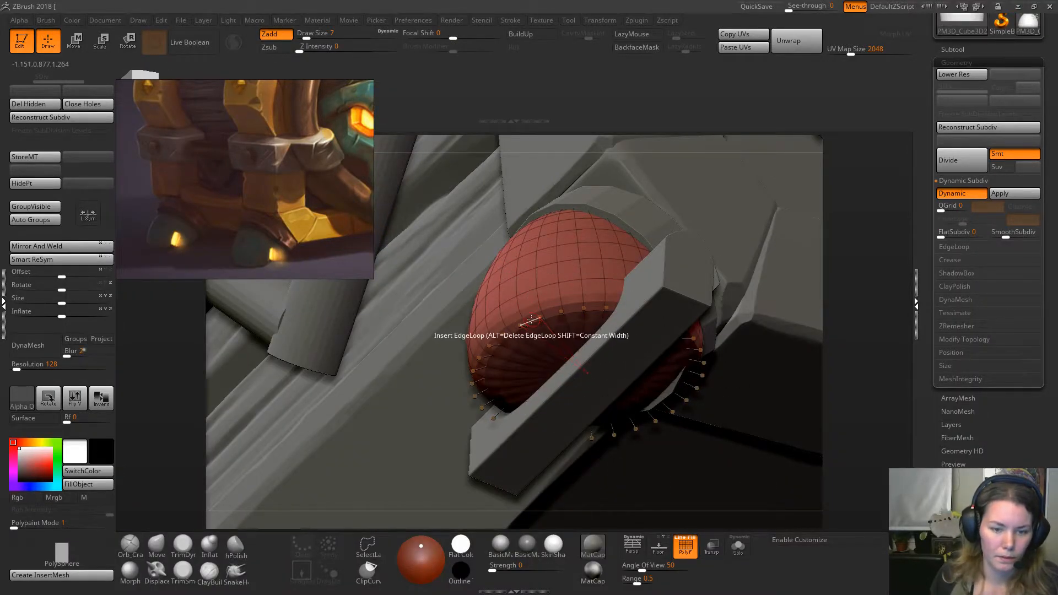
pyautogui.press('space')
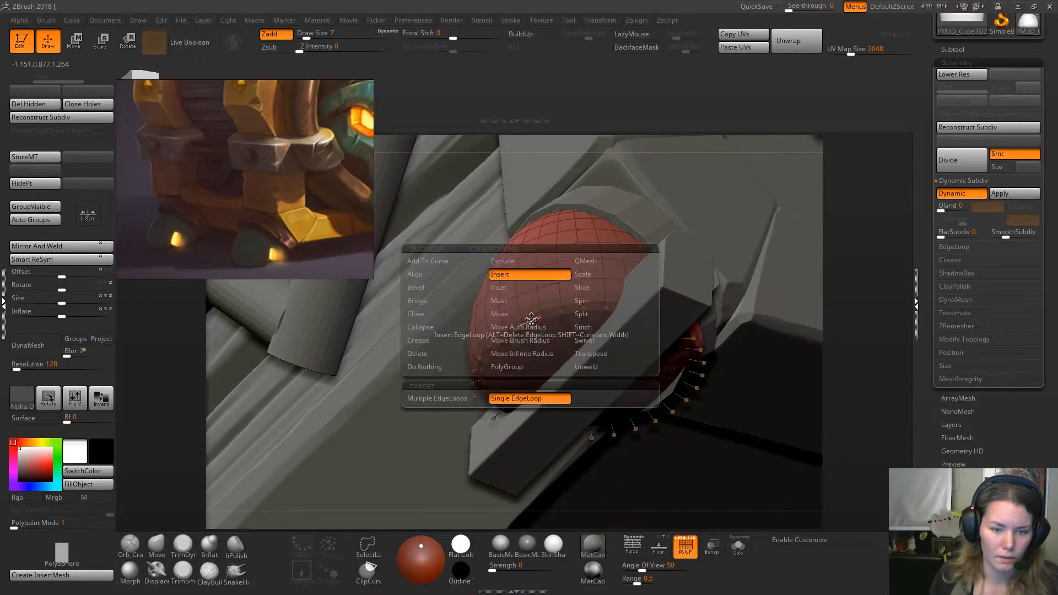
pyautogui.click(428, 340)
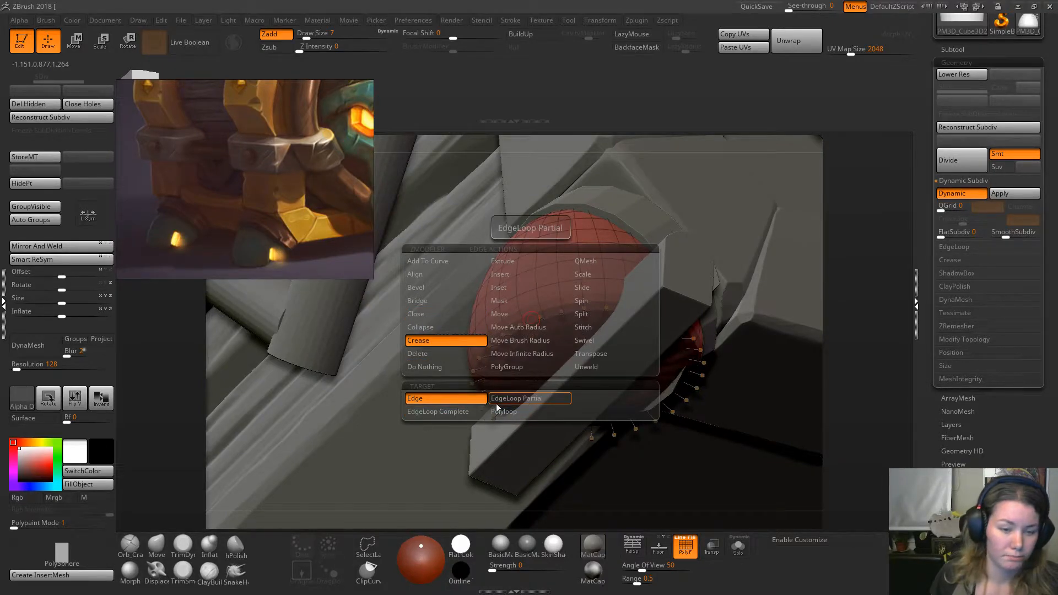
pyautogui.click(460, 411)
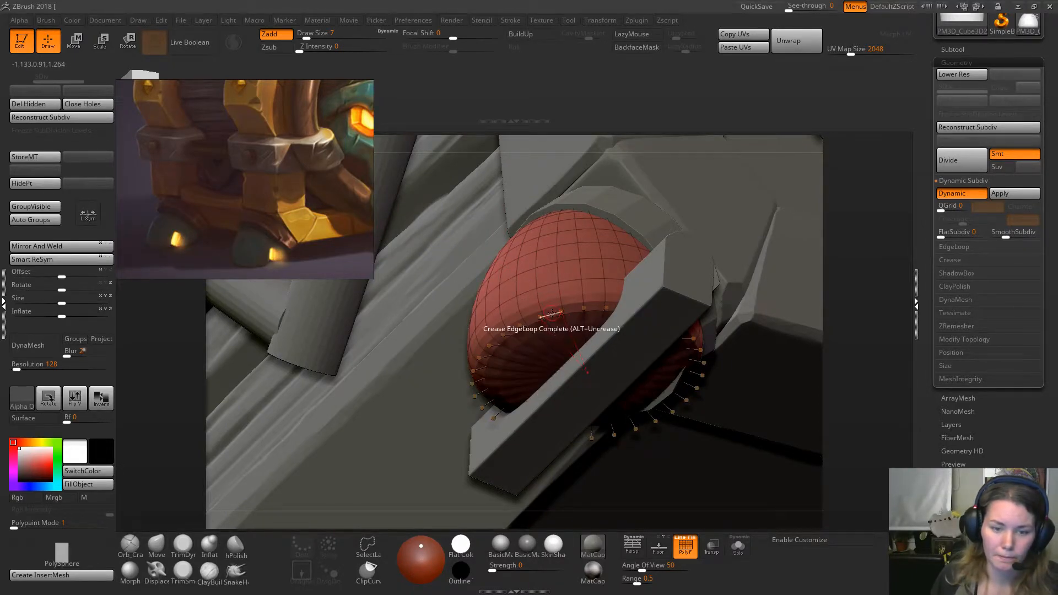
pyautogui.click(551, 314)
# Apply the dynamic subdivision to the foot and delete its lower subdivision levels.
pyautogui.moveTo(881, 208); pyautogui.dragTo(882, 251)
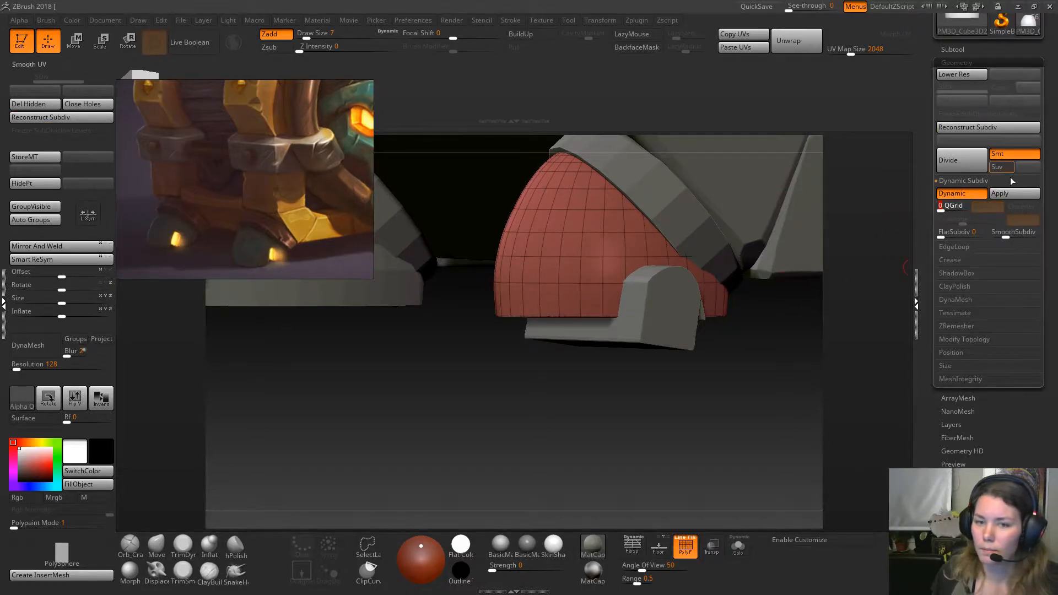
pyautogui.click(1003, 200)
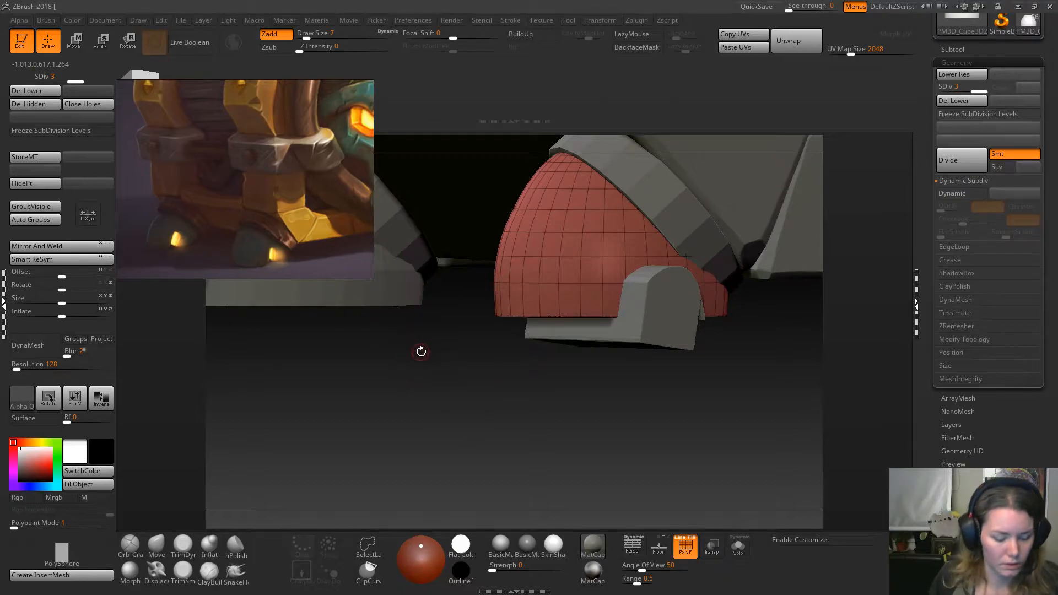
pyautogui.click(32, 91)
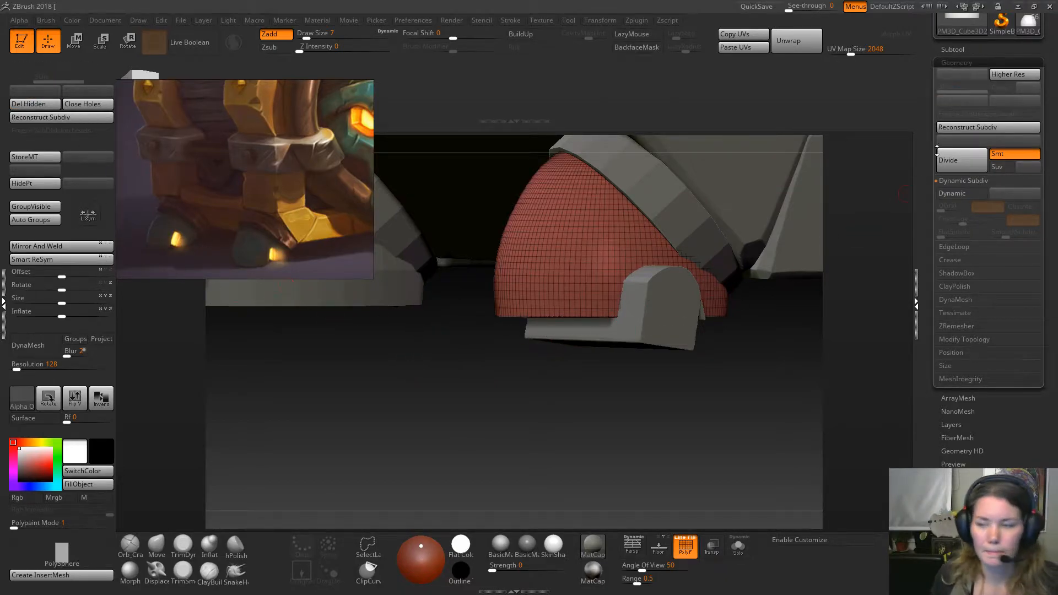
# Return to the subtool list and turn Live Boolean back on for the smoothed foot.
pyautogui.click(959, 49)
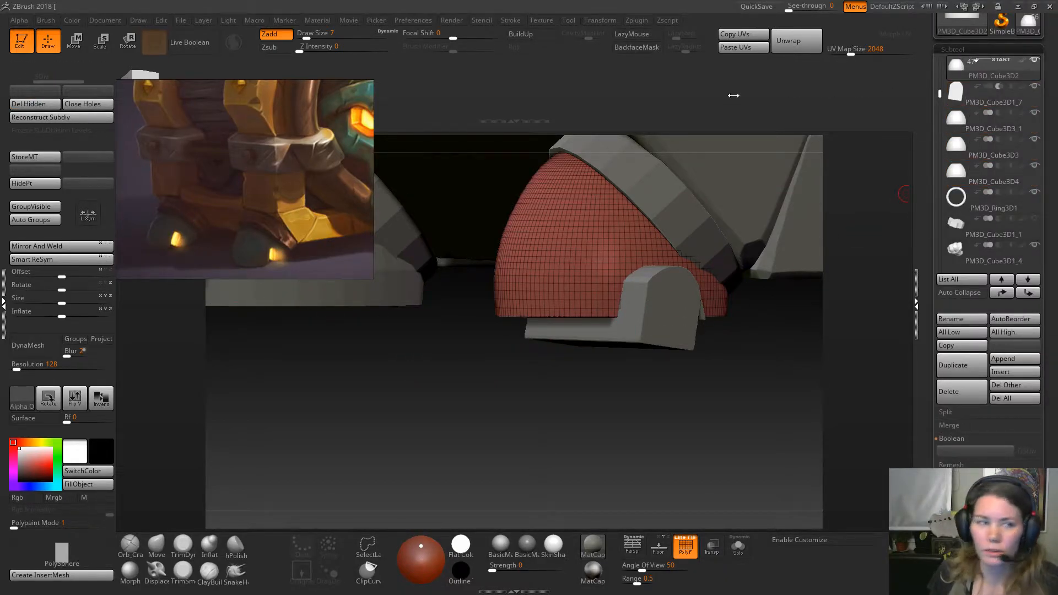
pyautogui.press('b')
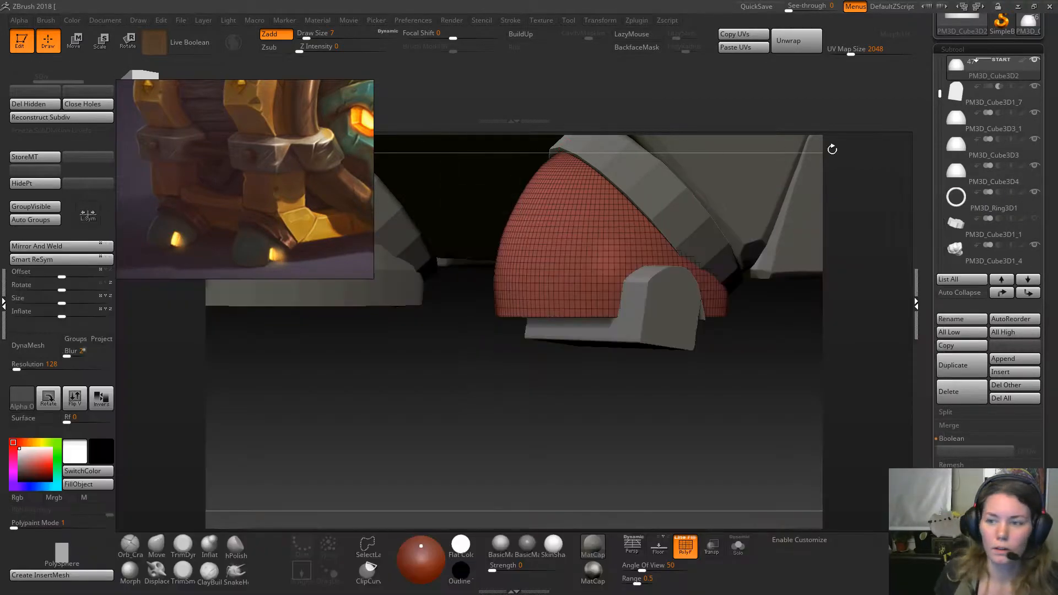
pyautogui.click(189, 42)
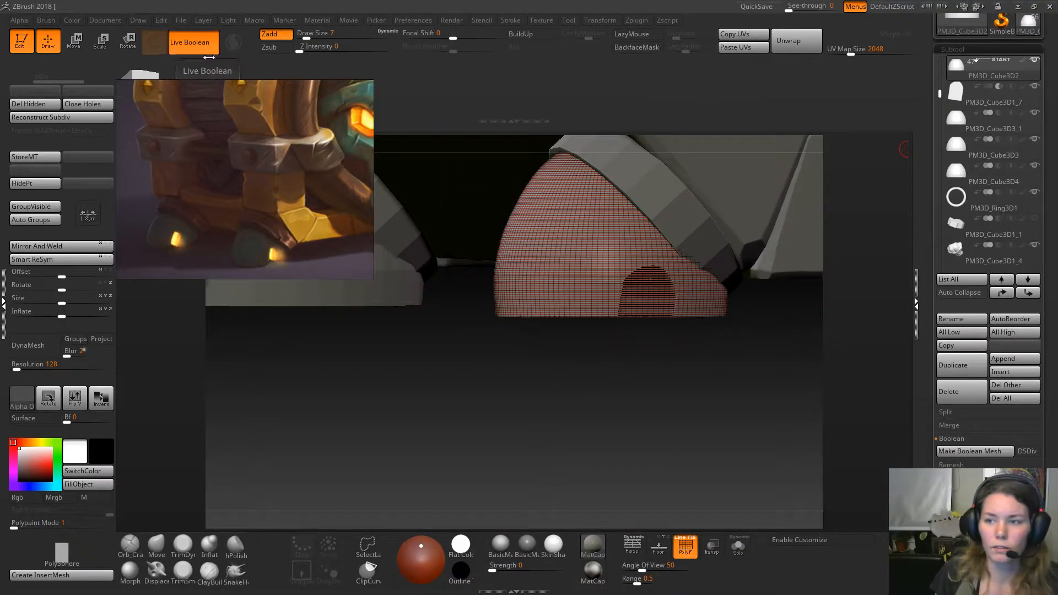
# Examine the arched Live Boolean cut in the smoothed foot from several angles.
pyautogui.moveTo(678, 356); pyautogui.dragTo(695, 416)
pyautogui.press('w')
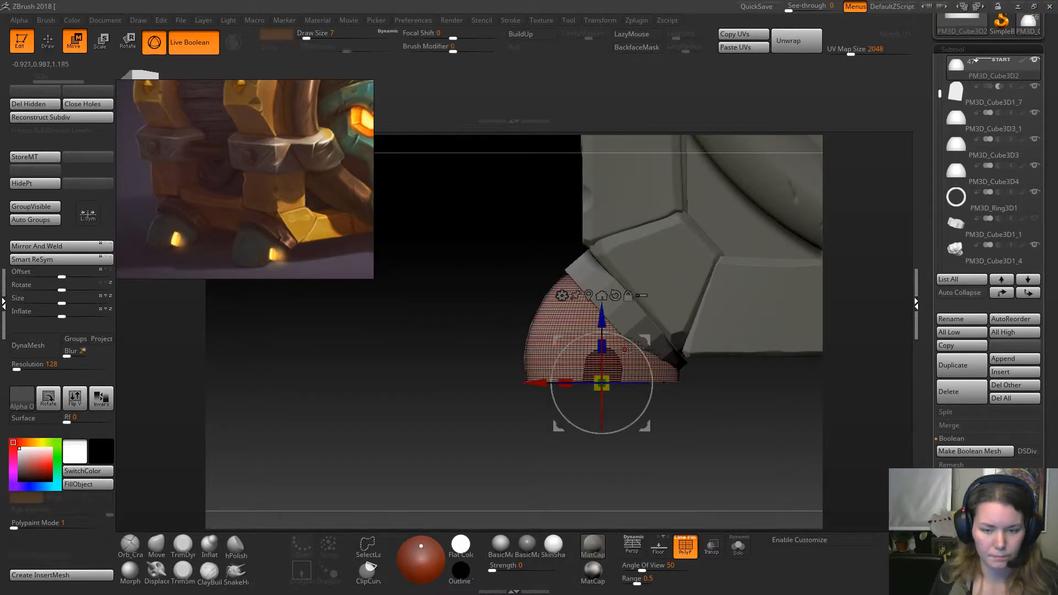
pyautogui.click(641, 294)
pyautogui.click(641, 295)
pyautogui.click(641, 295)
pyautogui.click(641, 295)
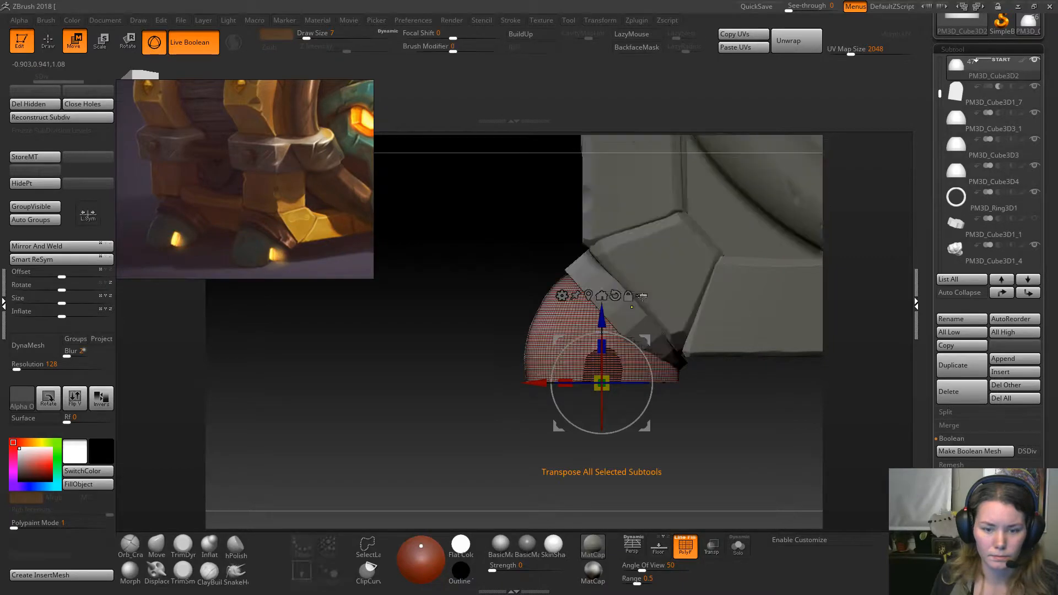
pyautogui.moveTo(561, 412); pyautogui.dragTo(449, 473)
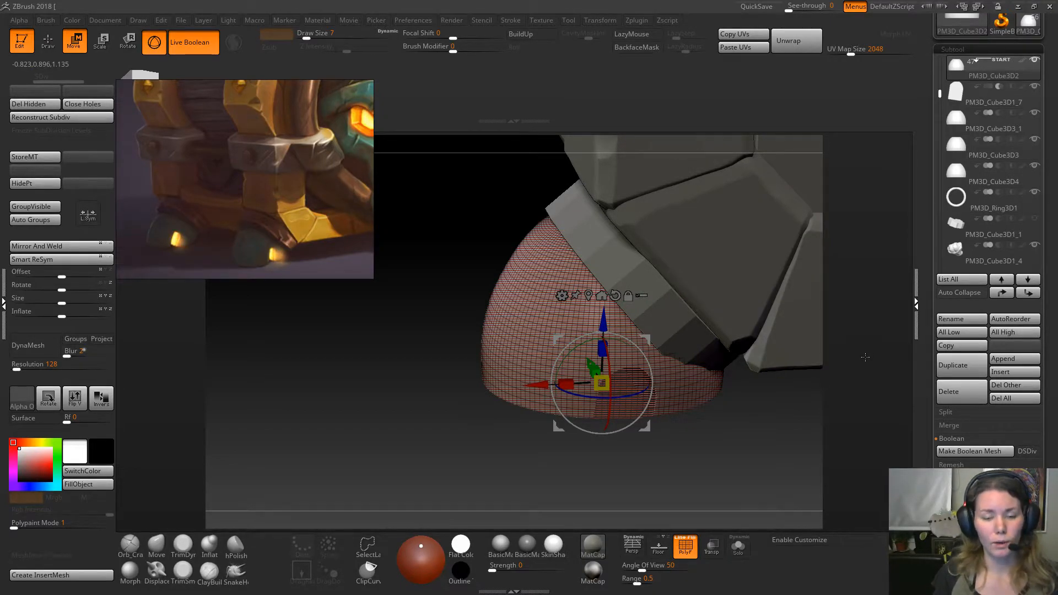
pyautogui.moveTo(415, 451)
pyautogui.mouseDown()
pyautogui.moveTo(458, 428)
pyautogui.moveTo(417, 448)
pyautogui.mouseUp()
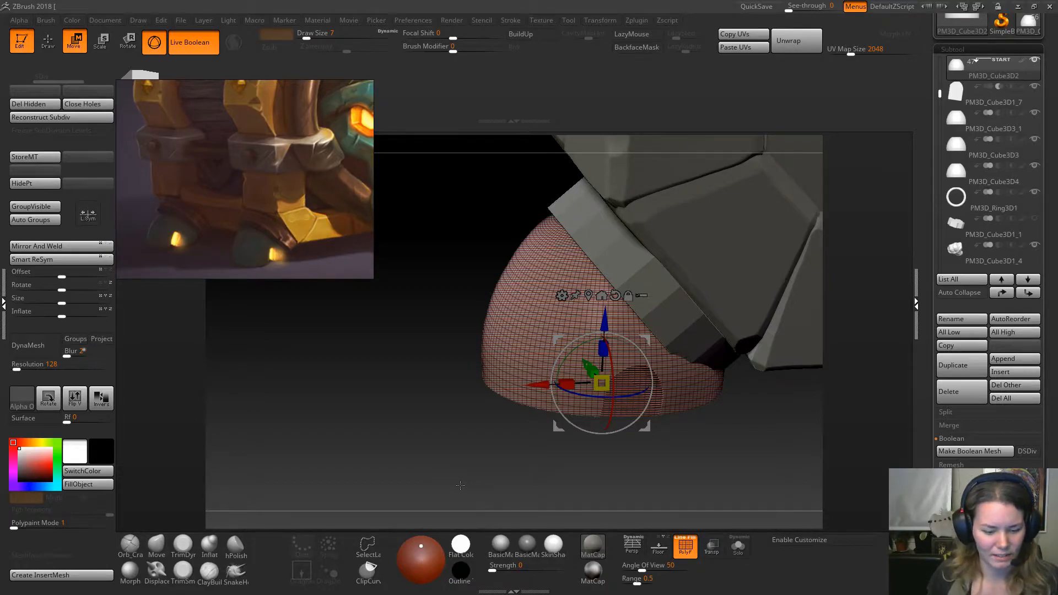
pyautogui.moveTo(416, 337); pyautogui.dragTo(386, 430)
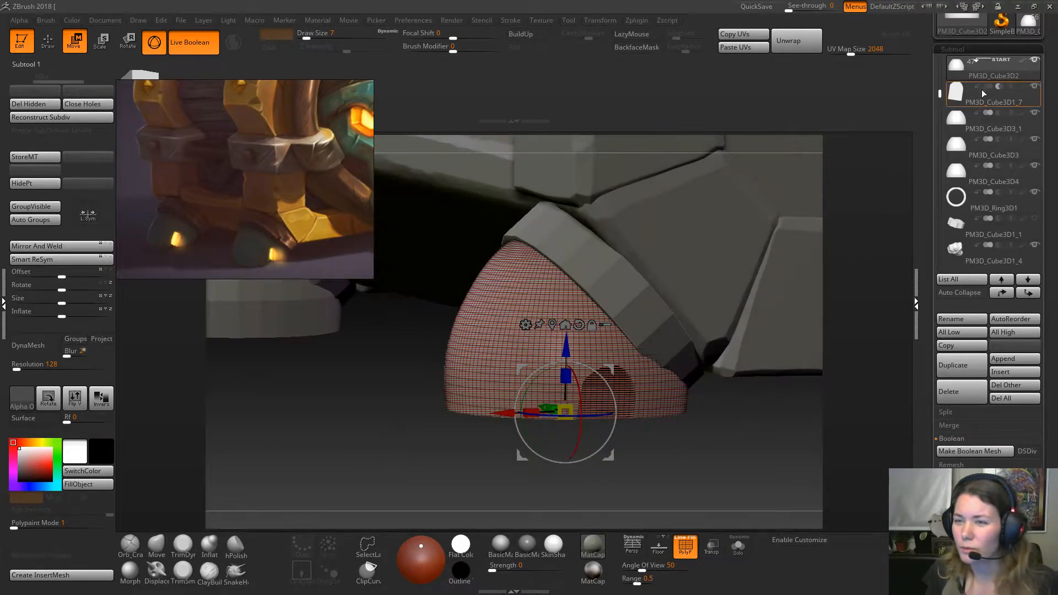
# Select the arched cutter PM3D_Cube3D1_7 and turn off the polyframe display.
pyautogui.moveTo(967, 107)
pyautogui.moveTo(975, 78)
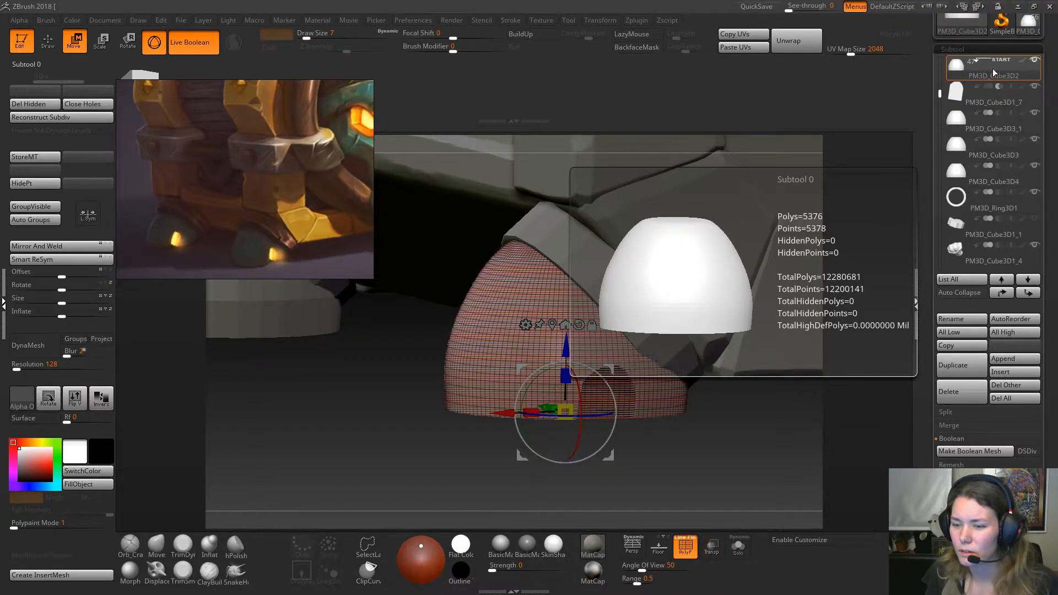
pyautogui.click(960, 95)
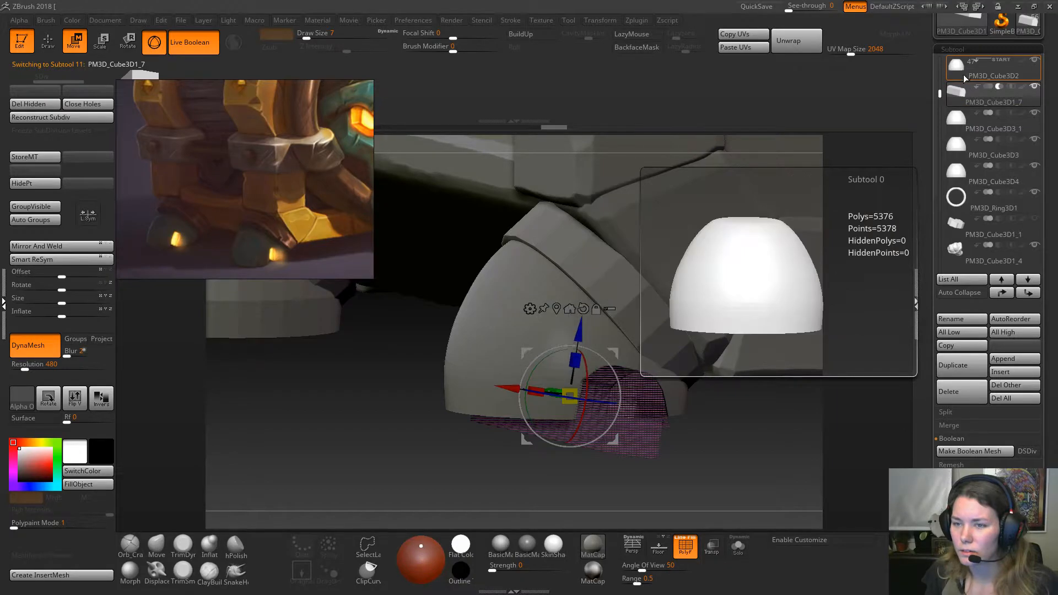
pyautogui.click(686, 551)
pyautogui.click(686, 552)
pyautogui.click(687, 552)
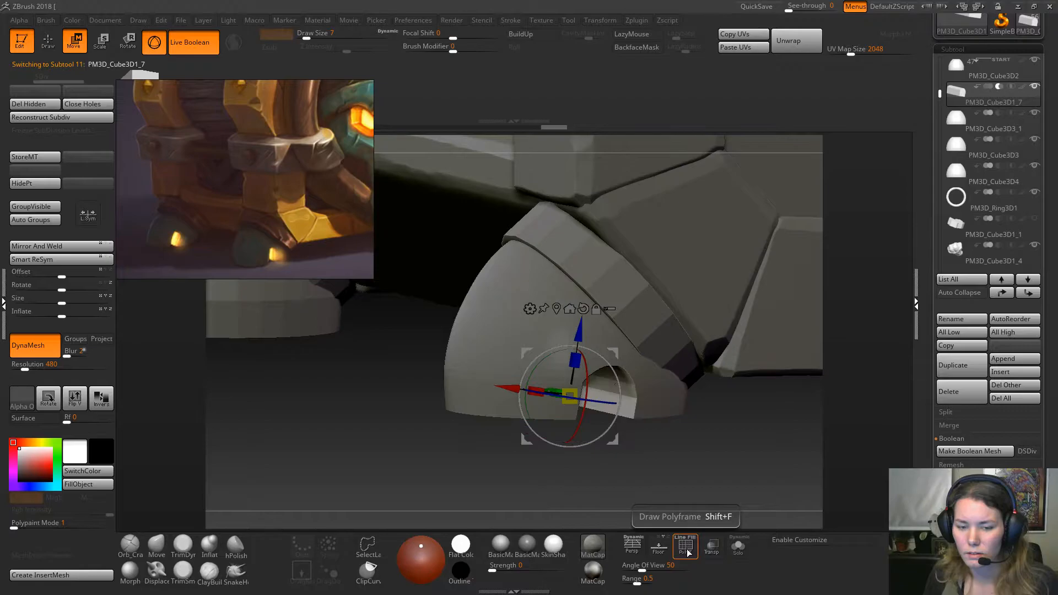
# Generate a Boolean mesh with the foot PM3D_Cube3D2 selected and check the generated tool.
pyautogui.click(953, 65)
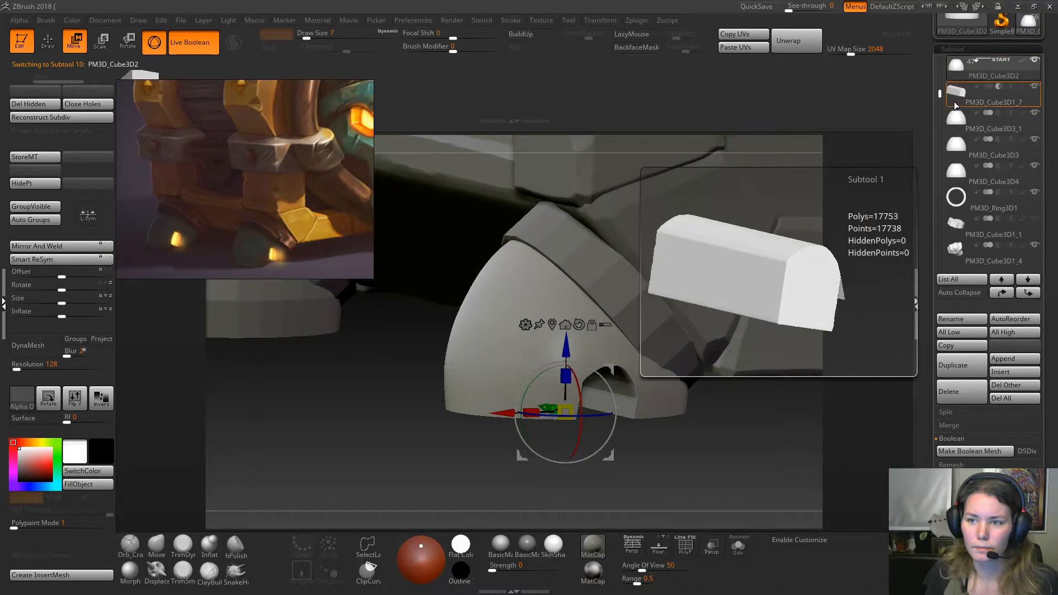
pyautogui.click(984, 452)
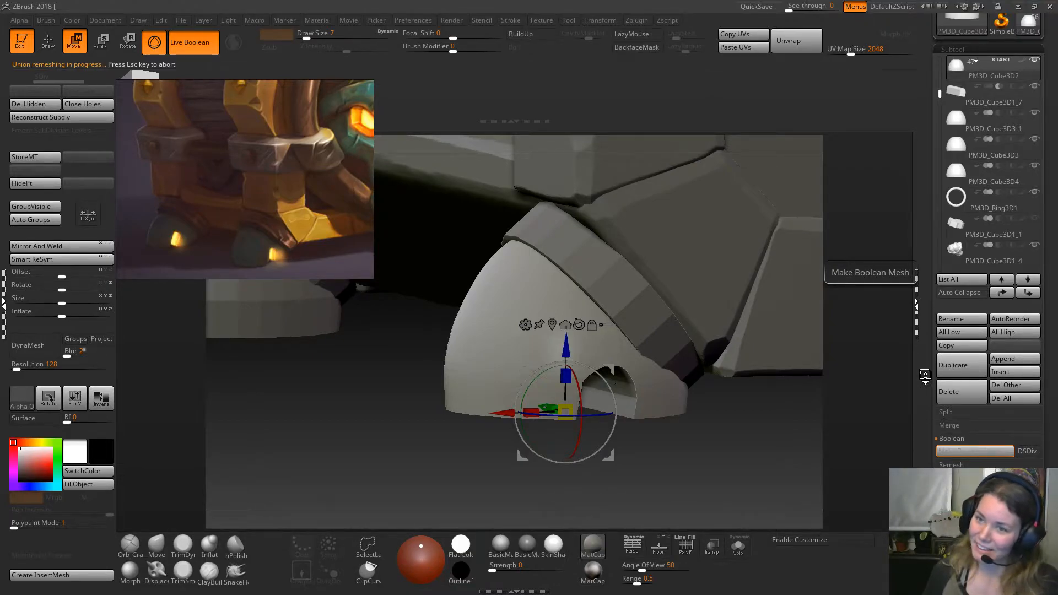
pyautogui.moveTo(1042, 55); pyautogui.dragTo(1031, 181)
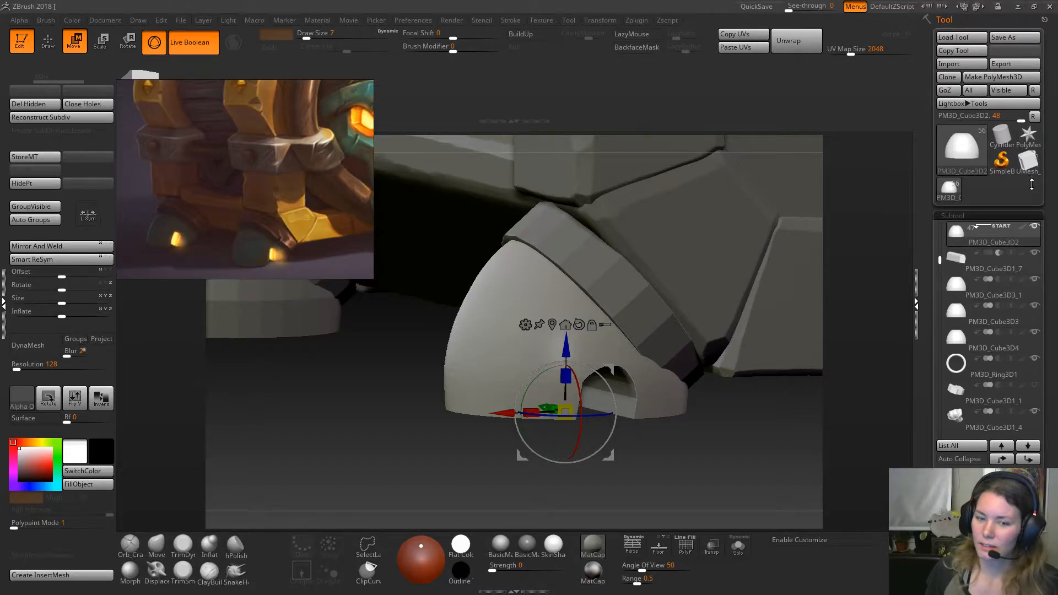
pyautogui.moveTo(1034, 161)
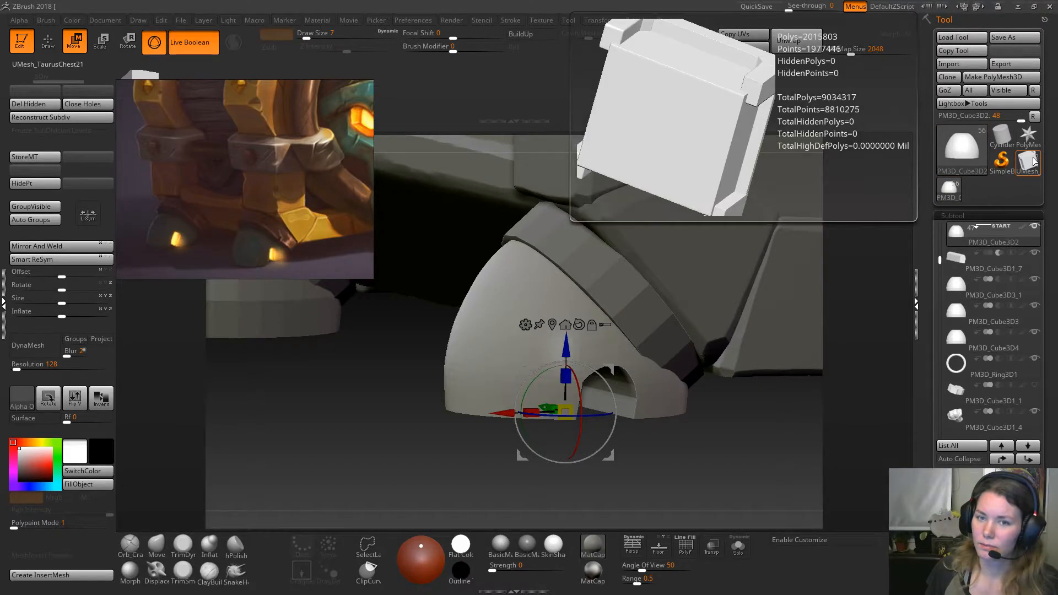
pyautogui.moveTo(950, 193)
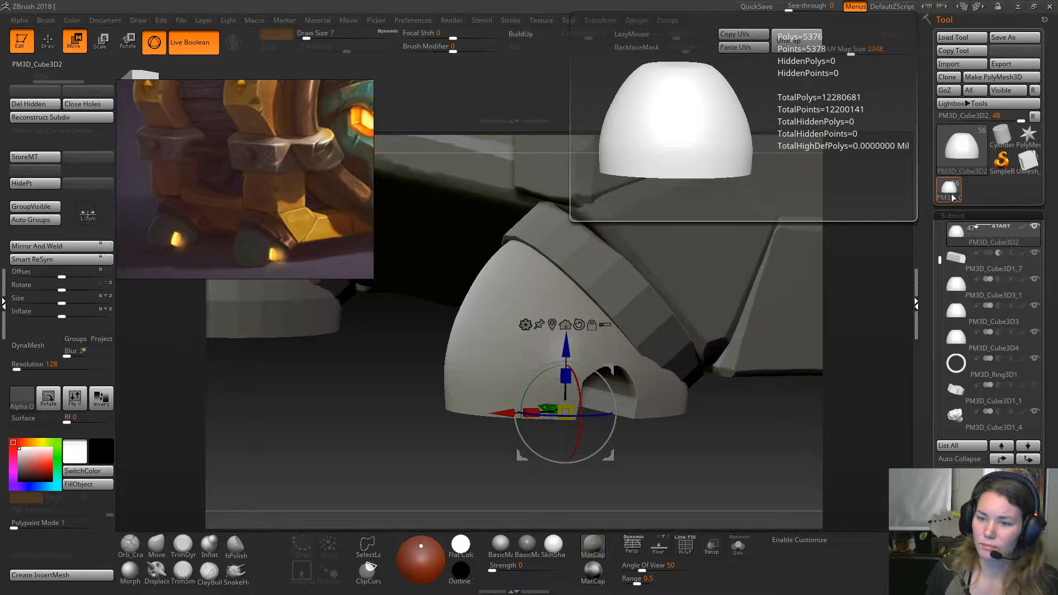
pyautogui.moveTo(980, 233)
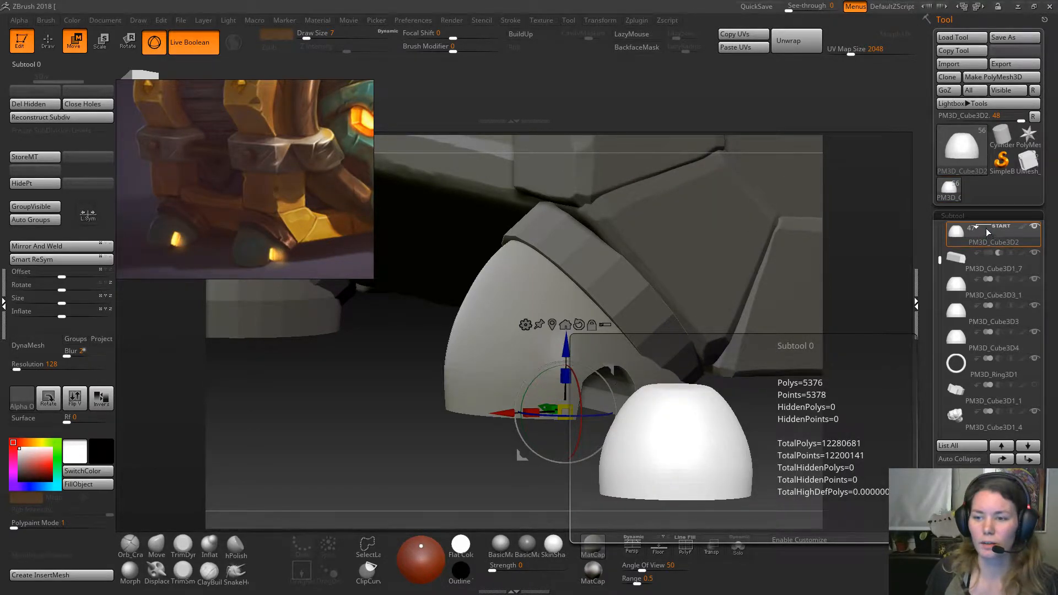
pyautogui.moveTo(986, 258)
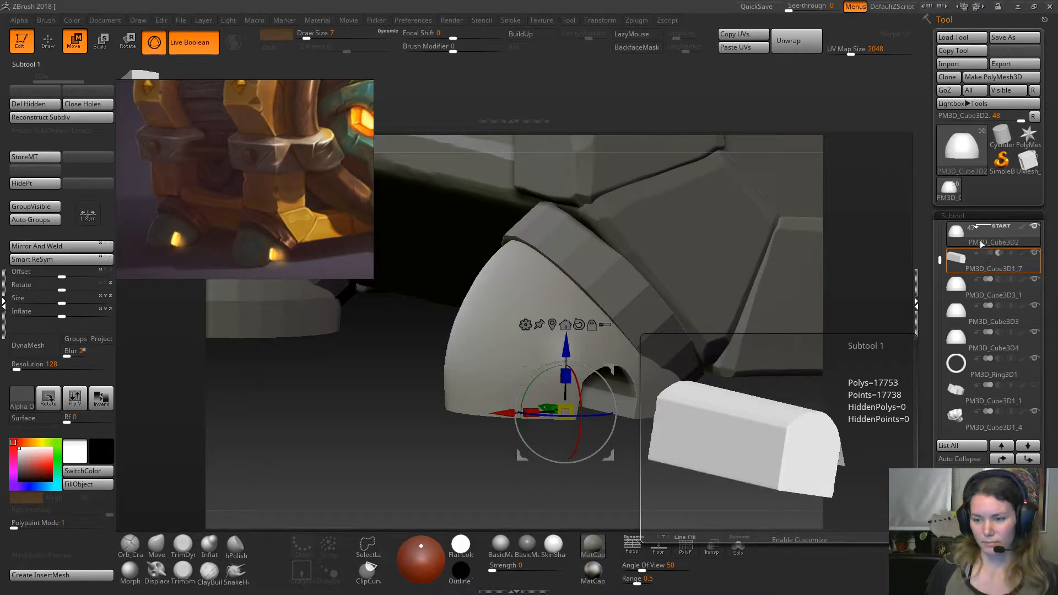
pyautogui.moveTo(968, 434)
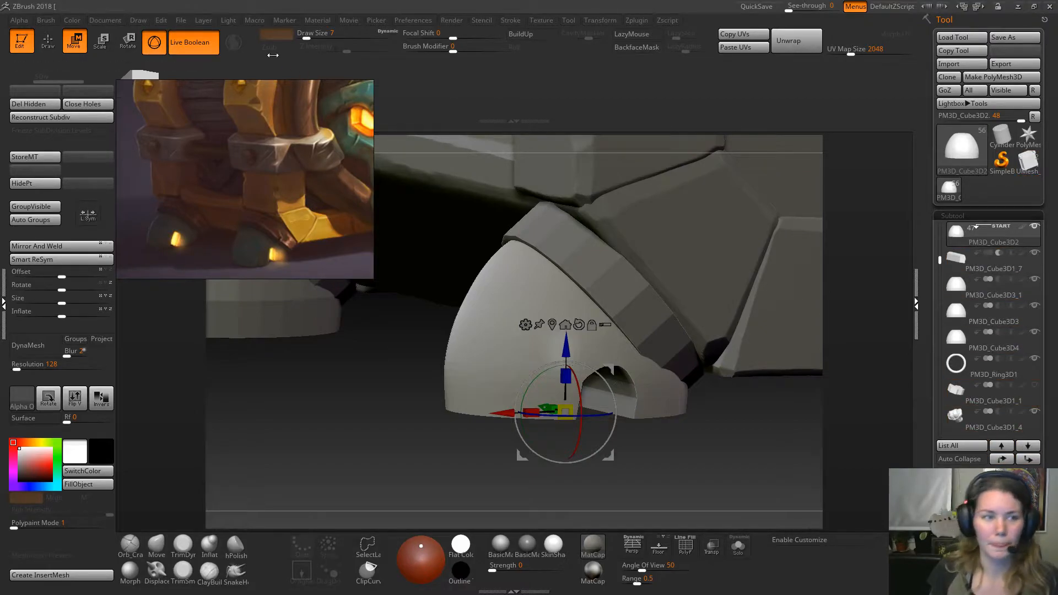
# Turn off Live Boolean and move the cutter PM3D_Cube3D1_7 down the subtool order to below UMesh_PM3D_Cylinder3D_12.
pyautogui.click(193, 43)
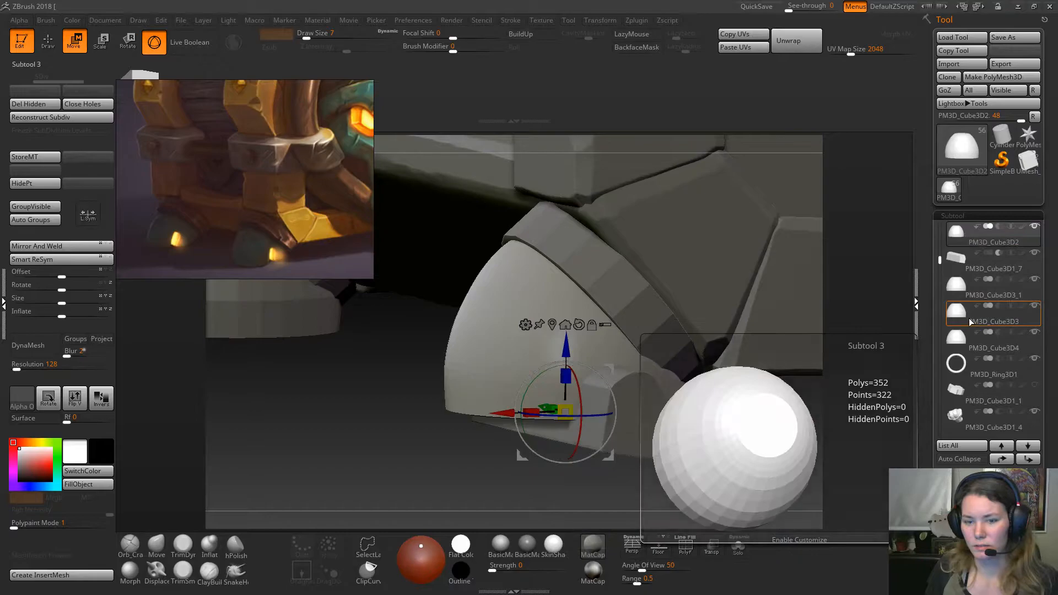
pyautogui.click(958, 260)
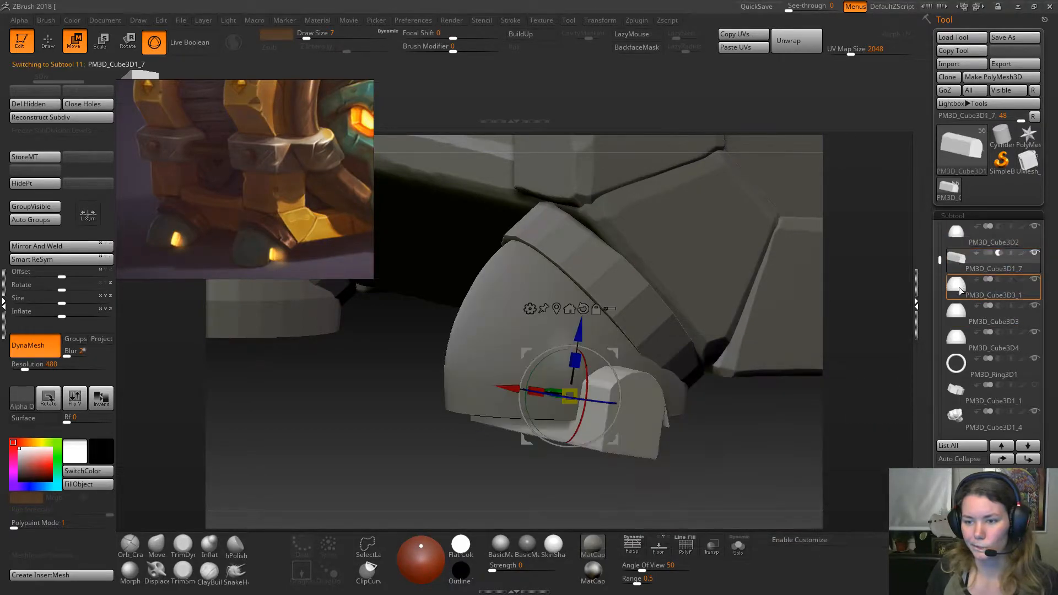
pyautogui.click(1028, 460)
pyautogui.click(1027, 459)
pyautogui.click(1027, 460)
pyautogui.click(1028, 460)
pyautogui.click(1028, 459)
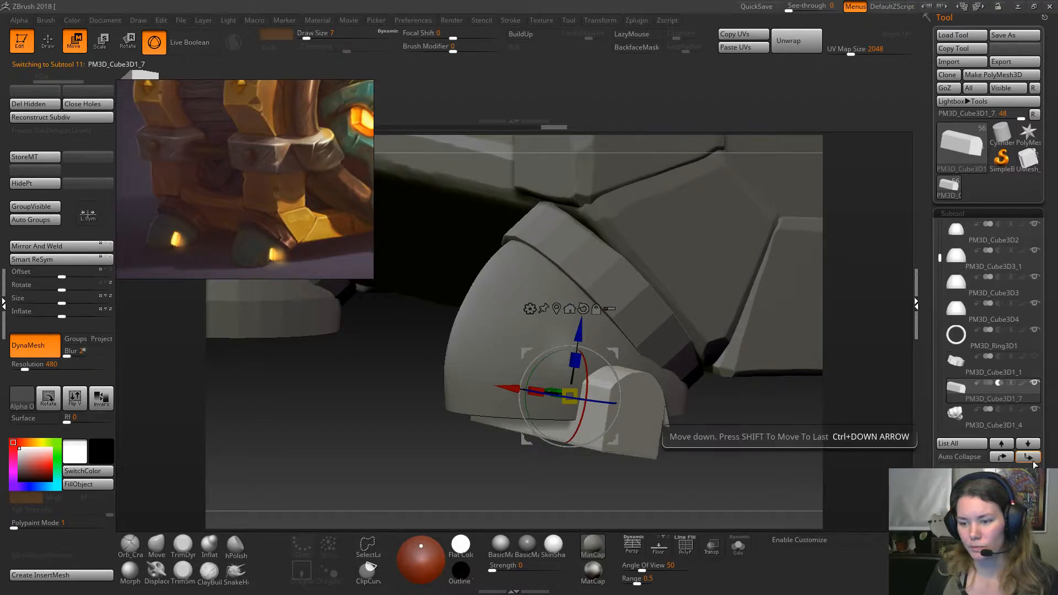
pyautogui.click(1032, 461)
pyautogui.click(1032, 461)
pyautogui.click(1032, 462)
pyautogui.click(1032, 462)
pyautogui.click(1032, 461)
pyautogui.click(1032, 462)
pyautogui.click(1032, 461)
pyautogui.click(1031, 460)
pyautogui.click(1032, 460)
pyautogui.click(1031, 459)
pyautogui.click(1031, 459)
pyautogui.click(1031, 458)
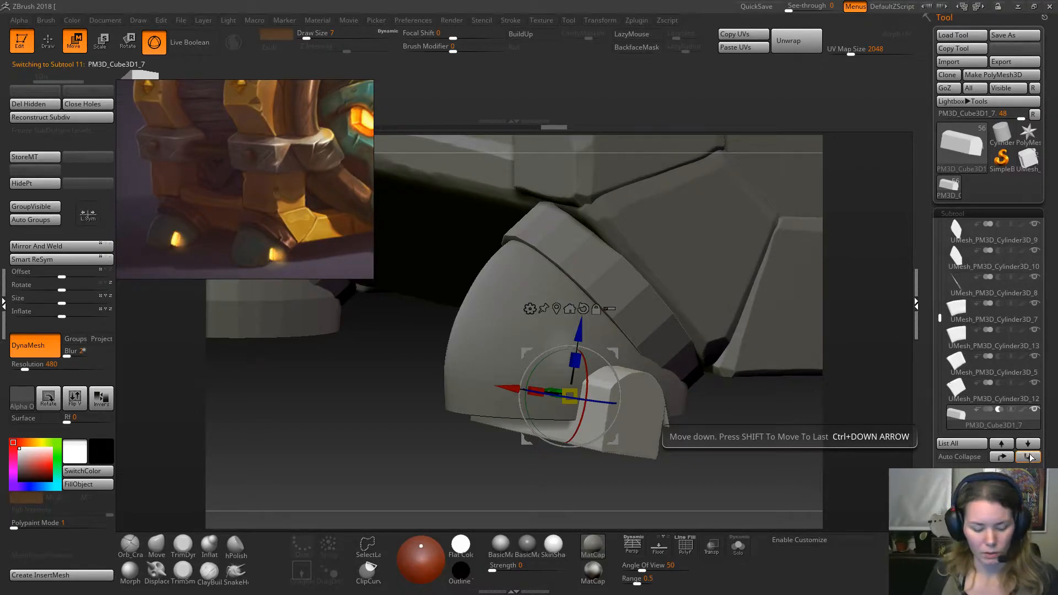
# Move the cutter PM3D_Cube3D1_7 up to the very top of the subtool order, above TaurusChest21.
pyautogui.click(1002, 458)
pyautogui.click(1001, 457)
pyautogui.click(1002, 458)
pyautogui.click(1002, 458)
pyautogui.click(1001, 457)
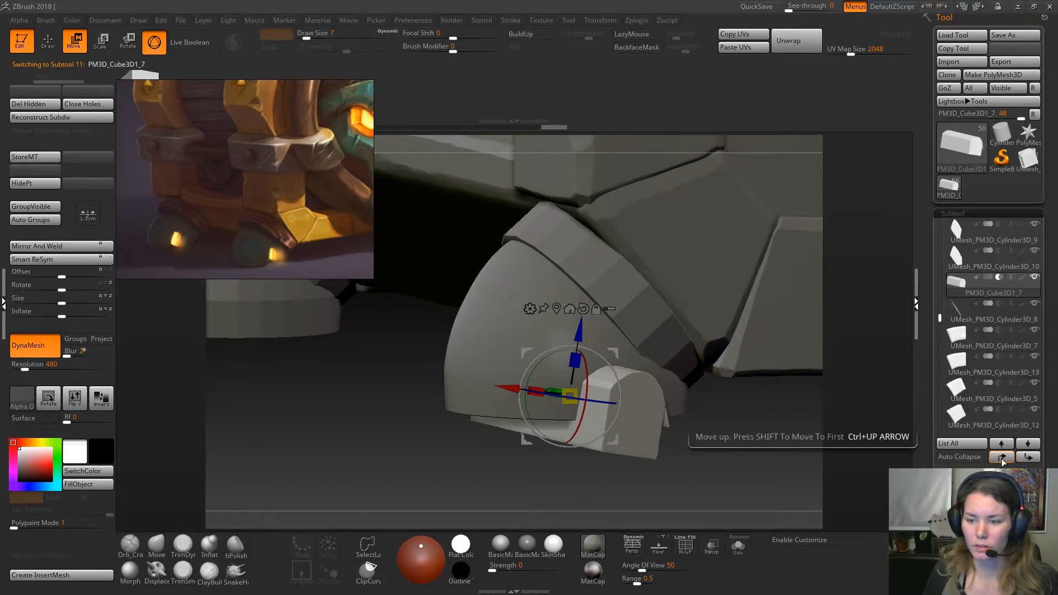
pyautogui.click(1002, 458)
pyautogui.click(1002, 458)
pyautogui.click(1002, 457)
pyautogui.click(1001, 458)
pyautogui.click(1001, 458)
pyautogui.click(1001, 458)
pyautogui.click(1001, 457)
pyautogui.click(1002, 457)
pyautogui.click(1001, 458)
pyautogui.click(1002, 458)
pyautogui.click(1002, 457)
pyautogui.click(1001, 458)
pyautogui.click(1002, 458)
pyautogui.click(1001, 457)
pyautogui.click(1001, 458)
pyautogui.click(1001, 458)
pyautogui.click(1002, 458)
pyautogui.click(1001, 457)
pyautogui.click(1001, 458)
pyautogui.click(1001, 458)
pyautogui.click(1002, 457)
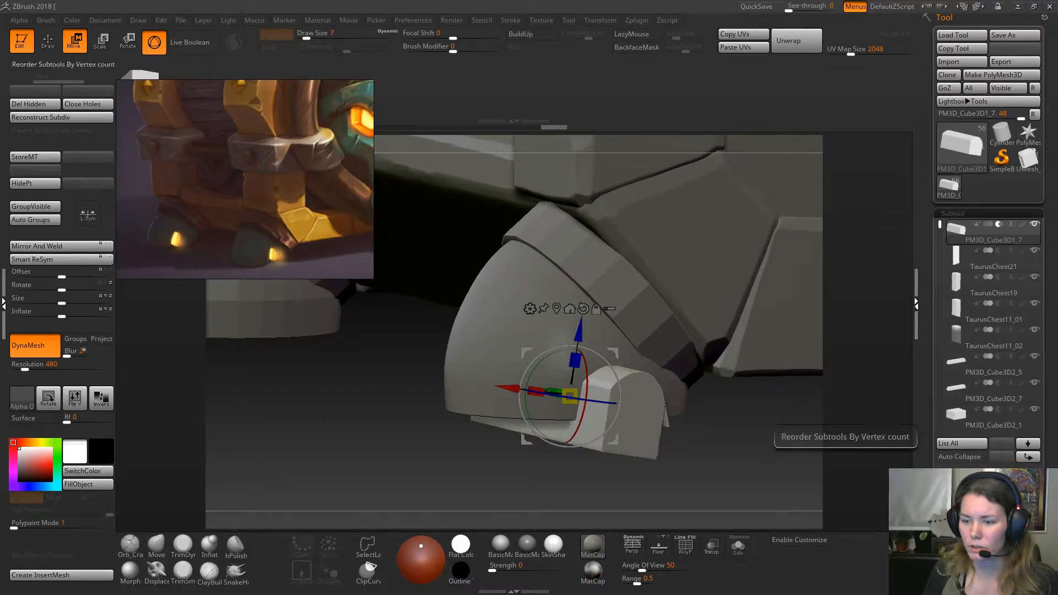
# Place the cutter PM3D_Cube3D1_7 directly below the foot PM3D_Cube3D2 and set PM3D_Cube3D3_1 as the start of a new Boolean group.
pyautogui.moveTo(939, 238); pyautogui.dragTo(941, 258)
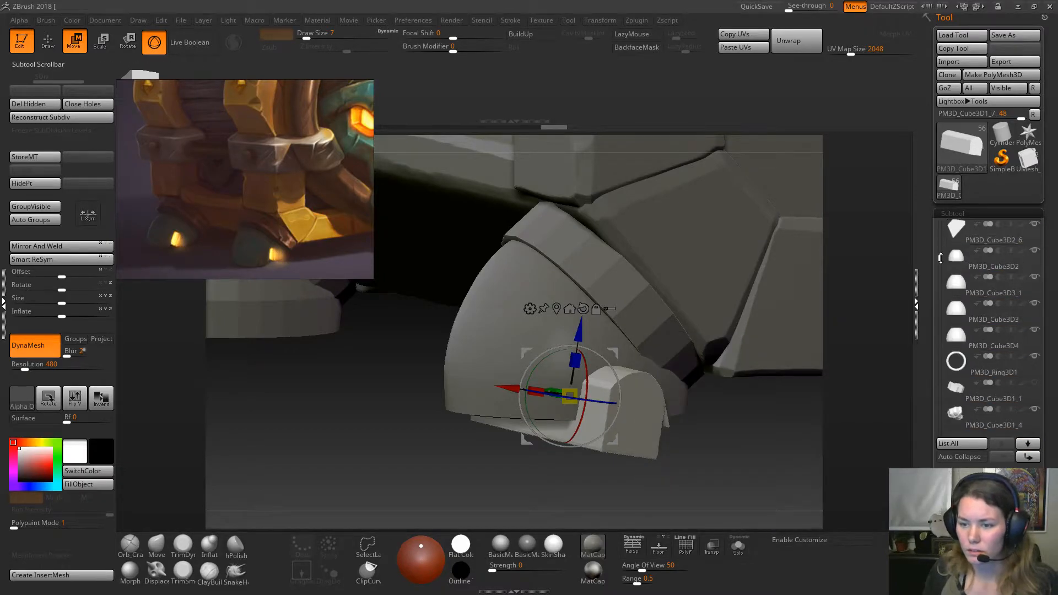
pyautogui.click(1029, 458)
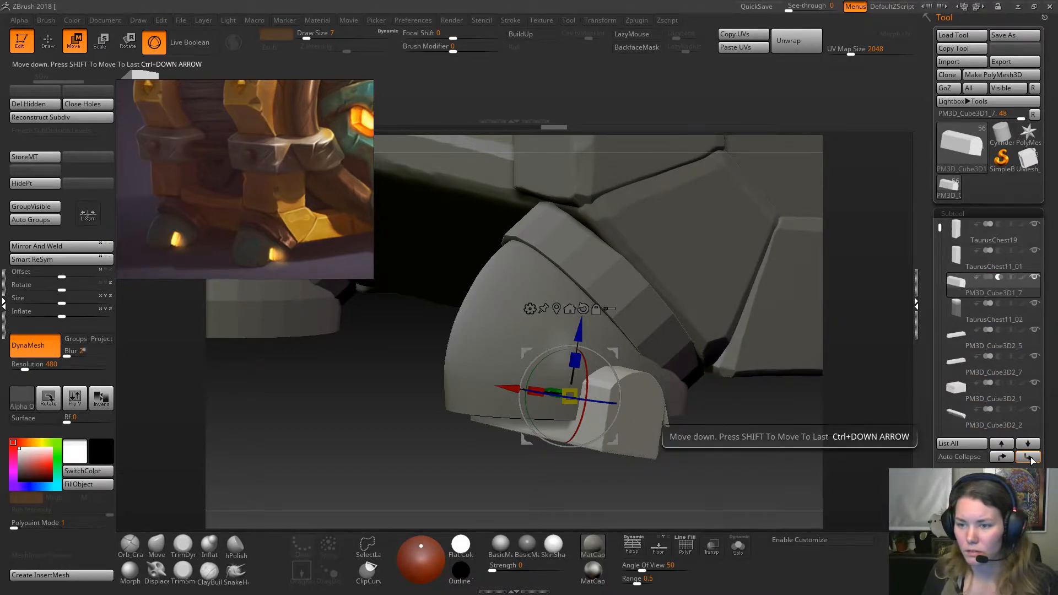
pyautogui.click(1029, 458)
pyautogui.click(1029, 457)
pyautogui.click(1029, 458)
pyautogui.click(1029, 457)
pyautogui.click(1029, 458)
pyautogui.click(1029, 458)
pyautogui.click(1029, 463)
pyautogui.moveTo(940, 236); pyautogui.dragTo(942, 248)
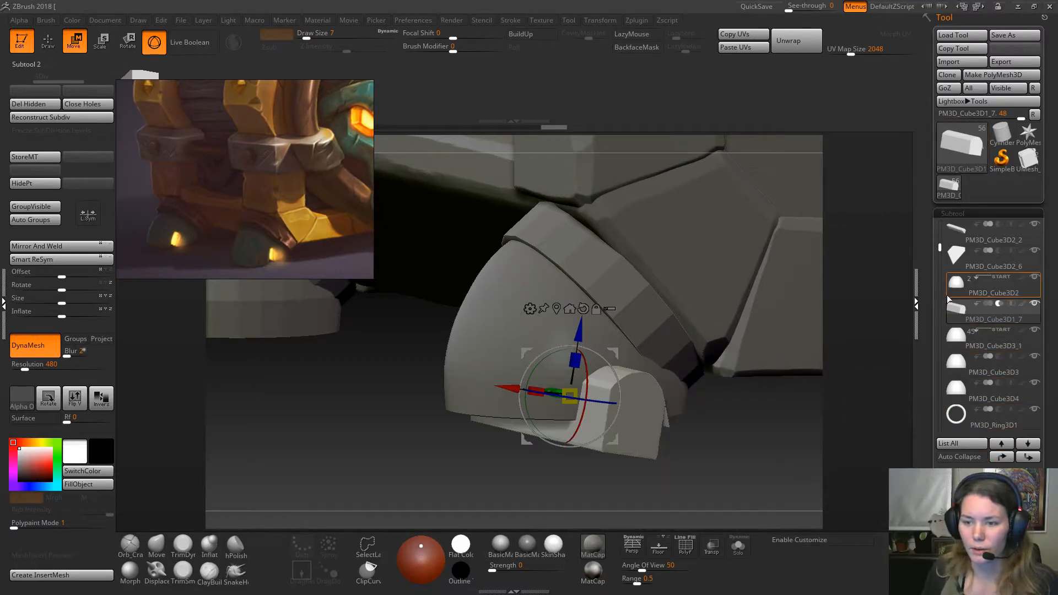
# Select the foot PM3D_Cube3D2, turn Live Boolean back on and generate a new Boolean mesh.
pyautogui.click(990, 287)
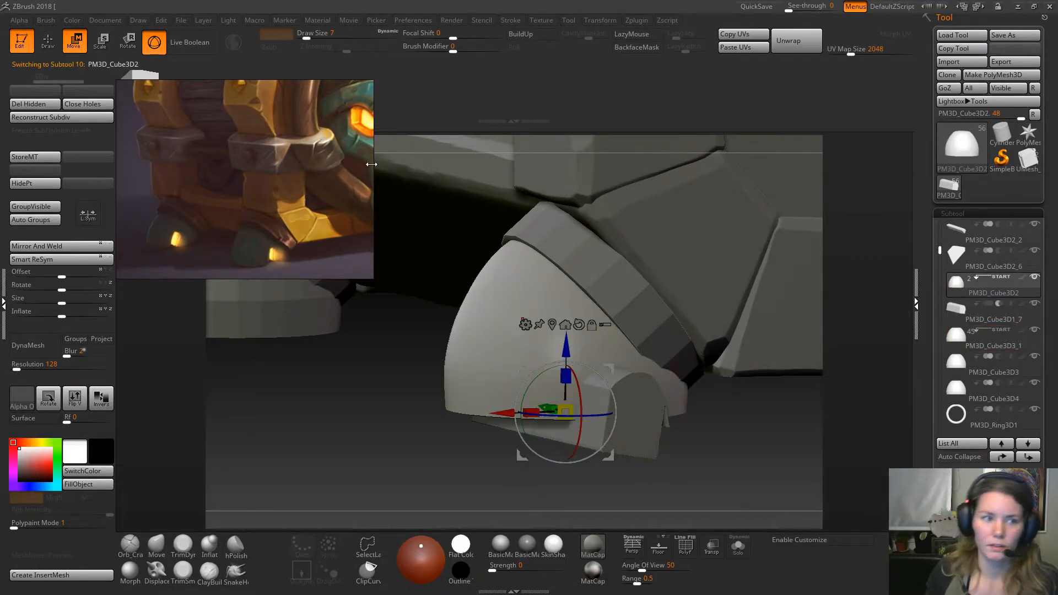
pyautogui.click(203, 43)
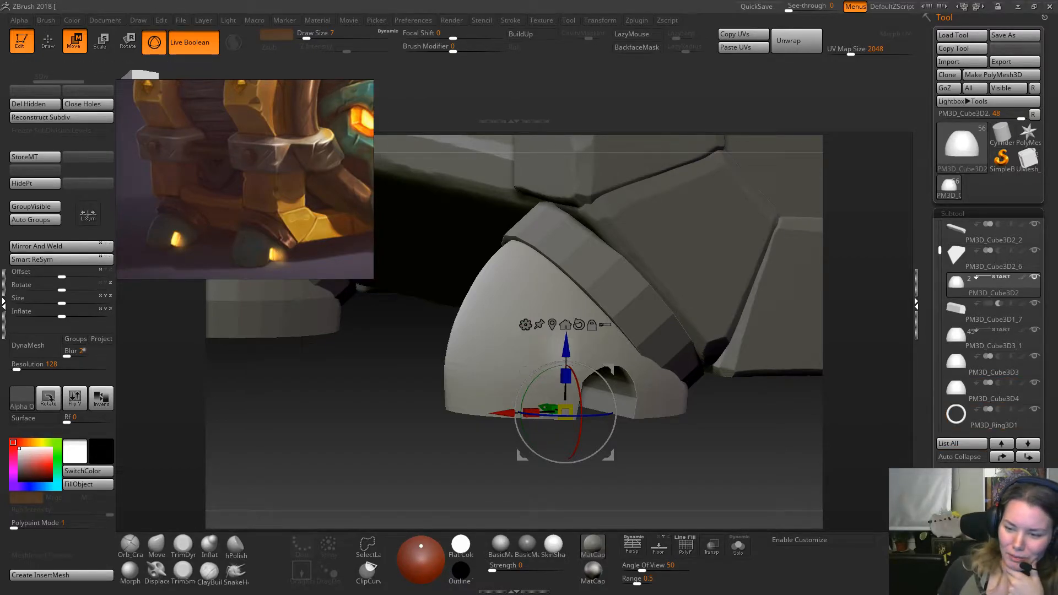
pyautogui.scroll(-3, 989, 248)
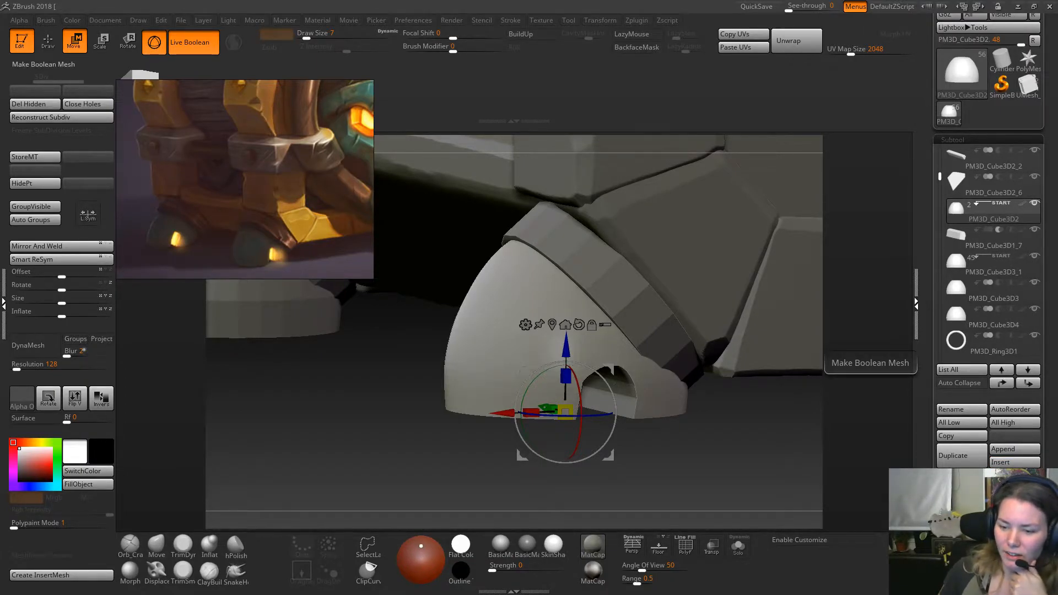
pyautogui.click(975, 543)
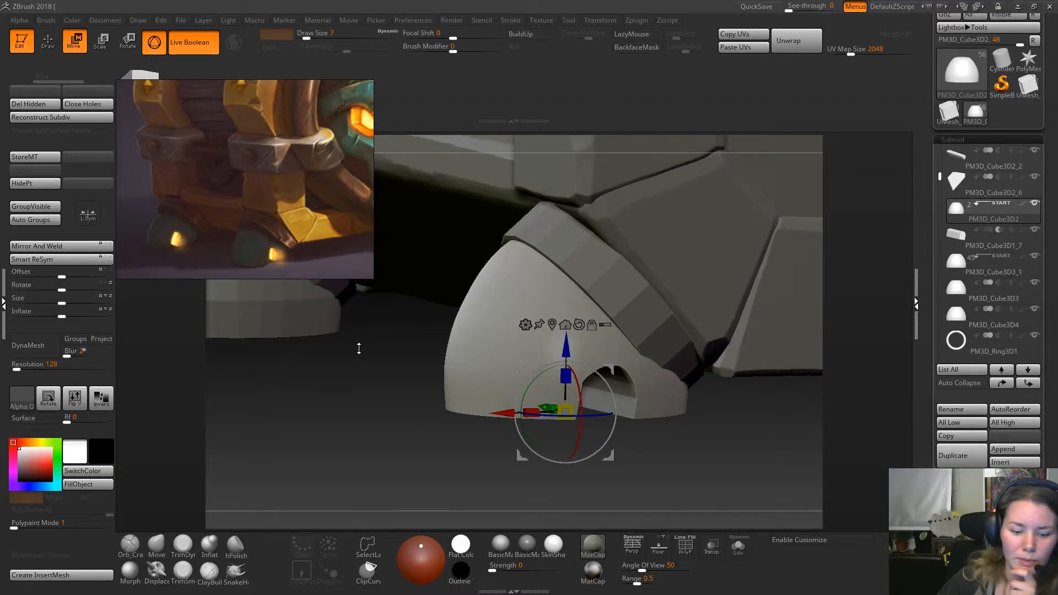
# Try to append a generated Boolean mesh to the chest as a subtool.
pyautogui.moveTo(394, 320)
pyautogui.mouseDown()
pyautogui.moveTo(396, 371)
pyautogui.moveTo(379, 382)
pyautogui.moveTo(385, 303)
pyautogui.mouseUp()
pyautogui.moveTo(978, 118)
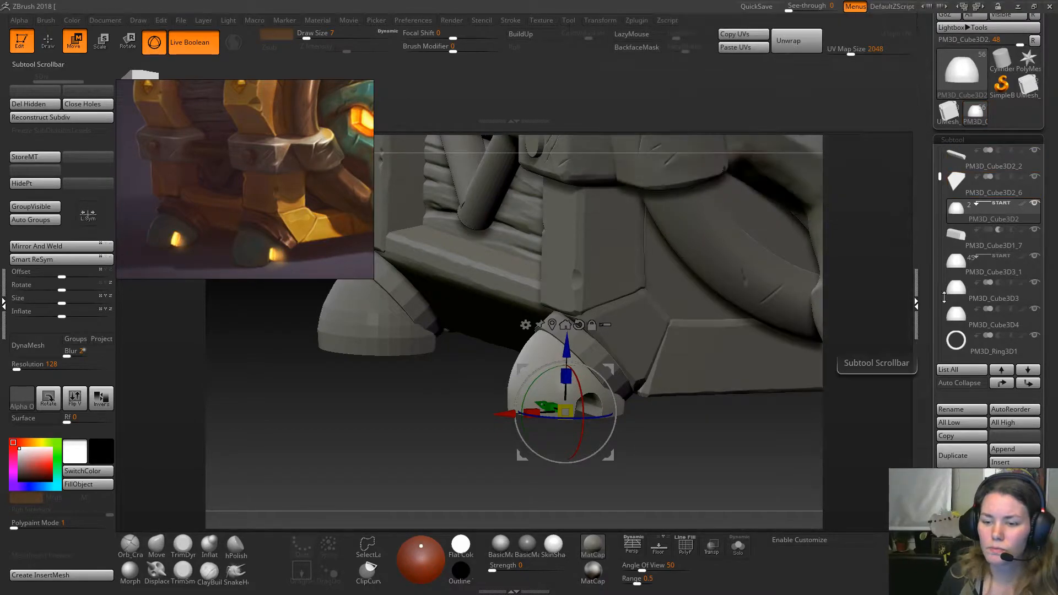
pyautogui.click(1003, 449)
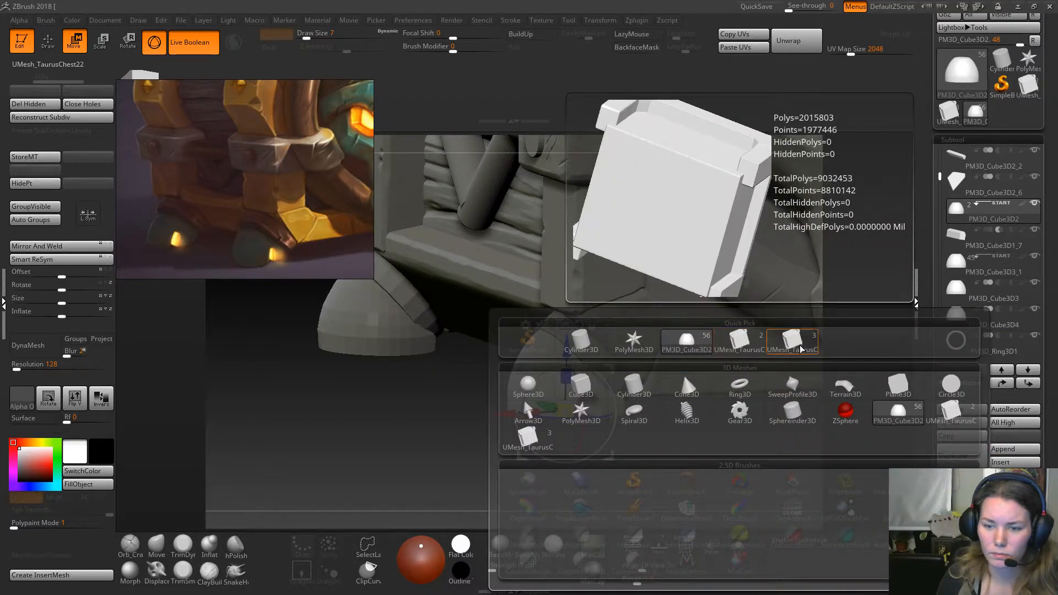
pyautogui.click(738, 345)
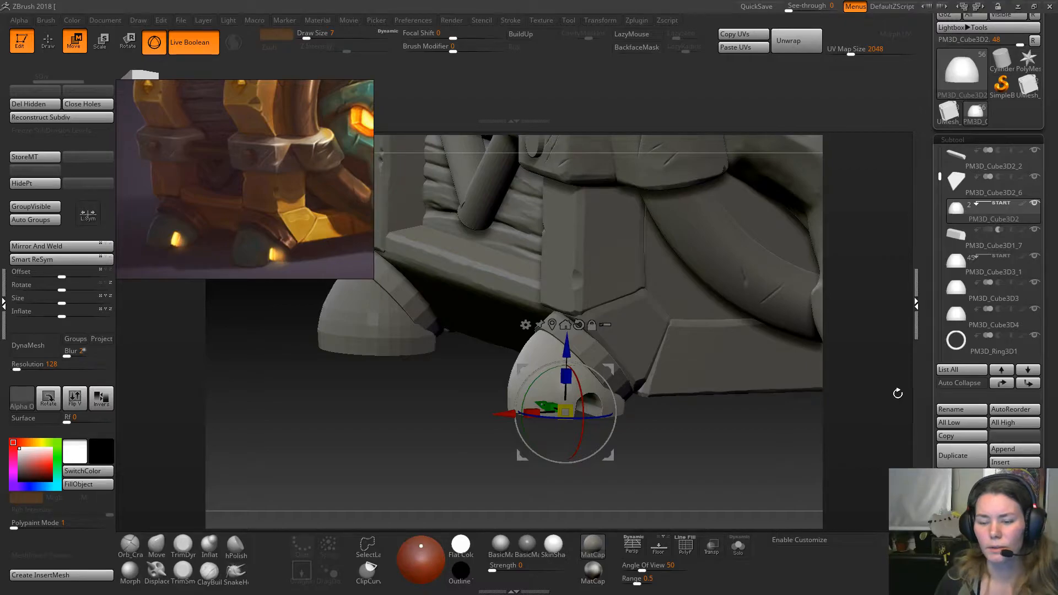
# Switch to the generated Boolean tool UMesh_TaurusChest22 and check its separate subtools for the cut foot.
pyautogui.moveTo(954, 217)
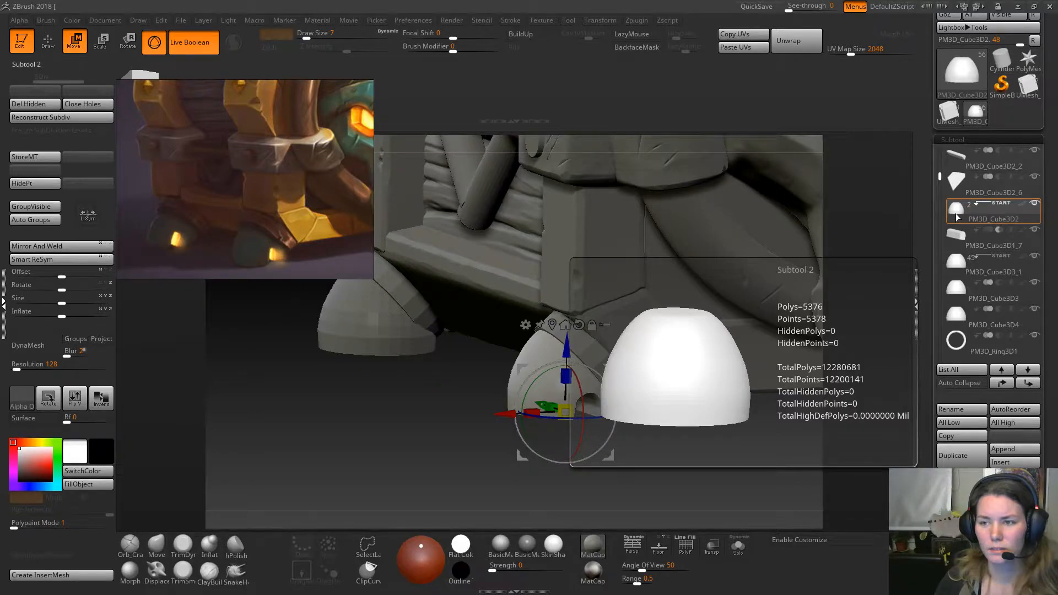
pyautogui.click(950, 118)
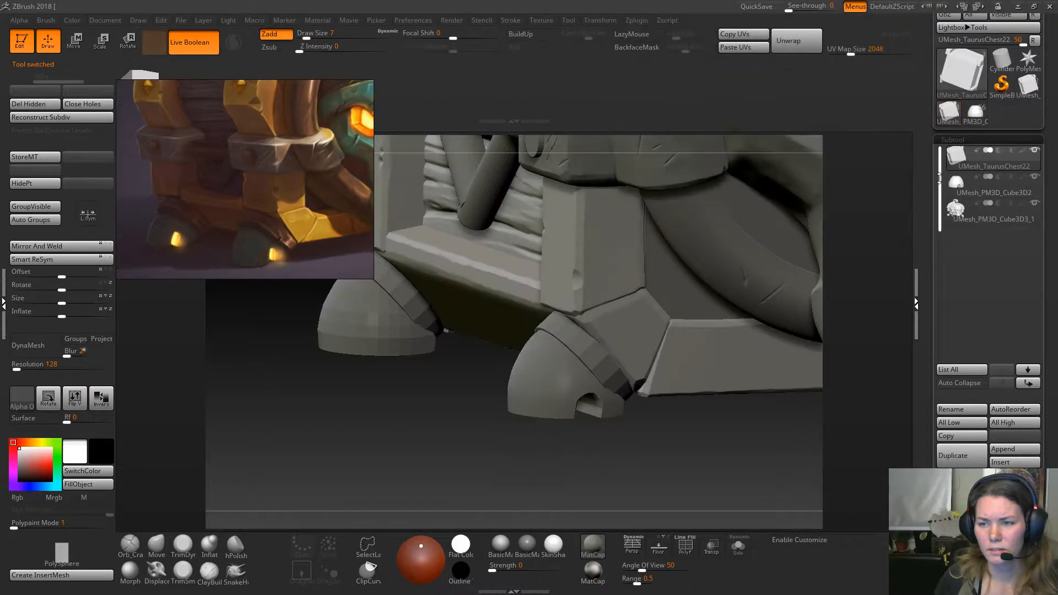
pyautogui.moveTo(957, 185)
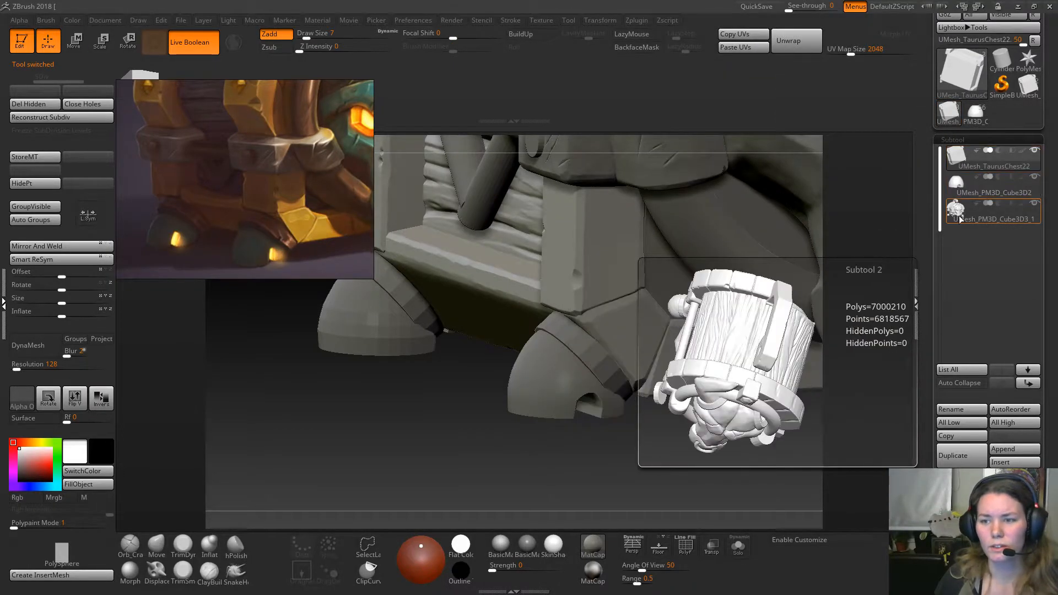
# Select the cut foot UMesh_PM3D_Cube3D2, return to the chest tool and append that foot as a subtool.
pyautogui.click(956, 185)
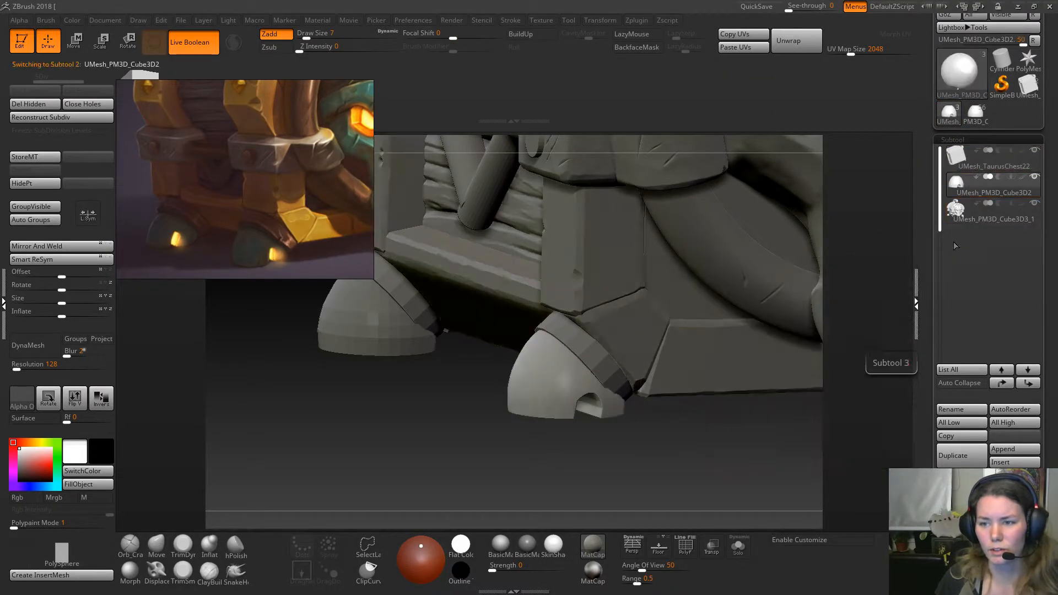
pyautogui.click(976, 117)
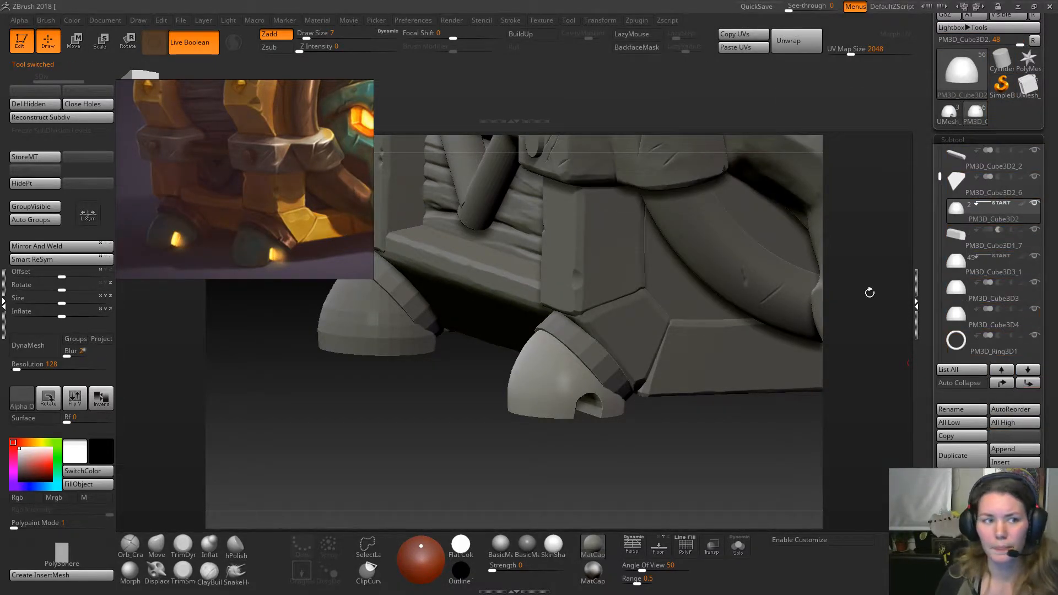
pyautogui.click(1014, 451)
pyautogui.click(792, 341)
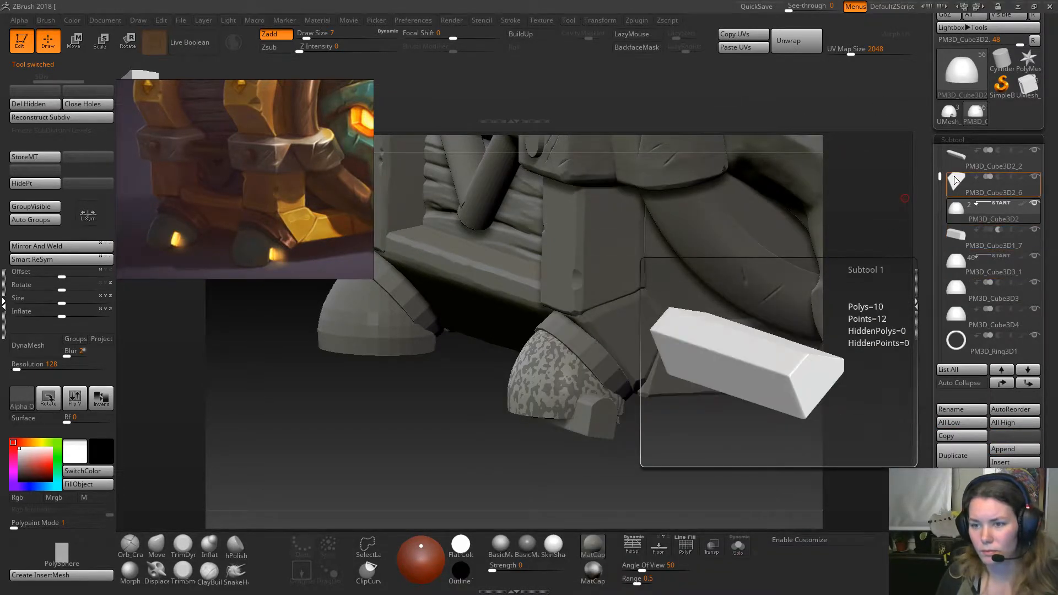
# Clear the start flag on PM3D_Cube3D3_1 and hide the cutter with the feet PM3D_Cube3D3_1, PM3D_Cube3D3 and PM3D_Cube3D4.
pyautogui.moveTo(941, 180)
pyautogui.mouseDown()
pyautogui.moveTo(932, 339)
pyautogui.moveTo(938, 174)
pyautogui.mouseUp()
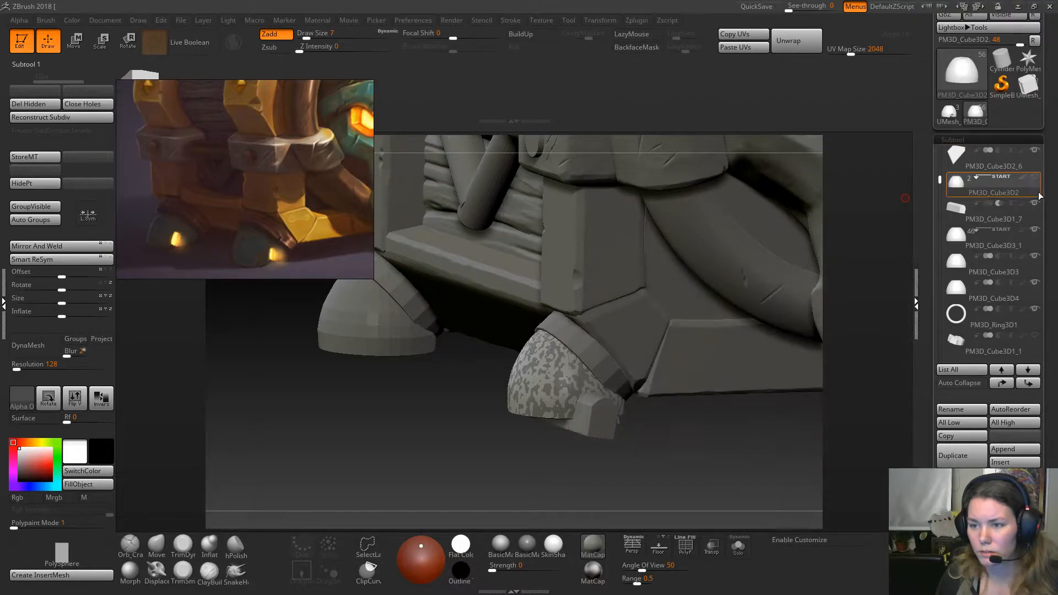
pyautogui.click(1036, 234)
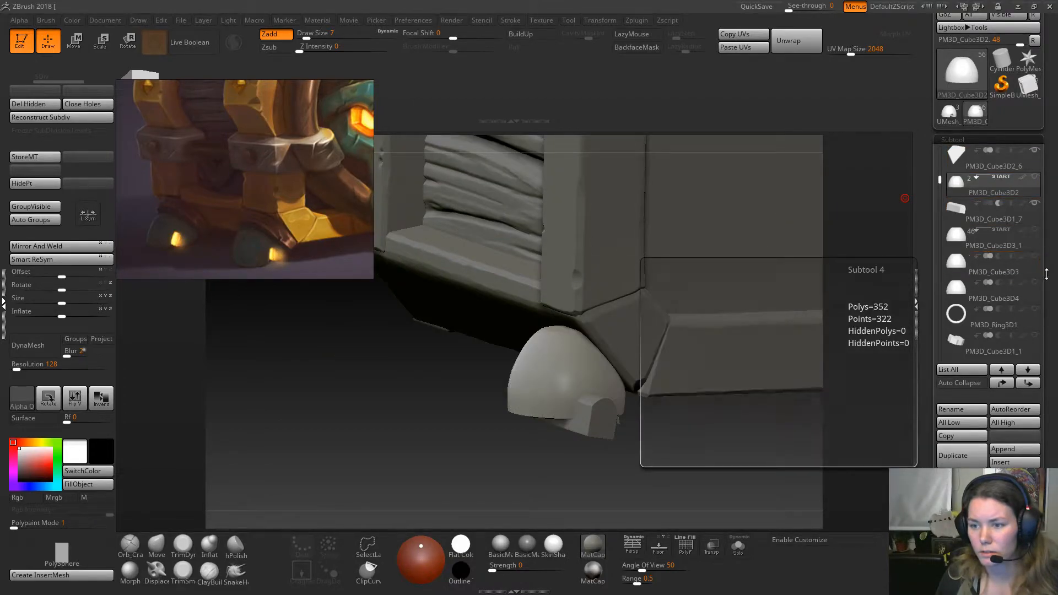
pyautogui.moveTo(940, 179)
pyautogui.mouseDown()
pyautogui.moveTo(940, 195)
pyautogui.moveTo(940, 171)
pyautogui.mouseUp()
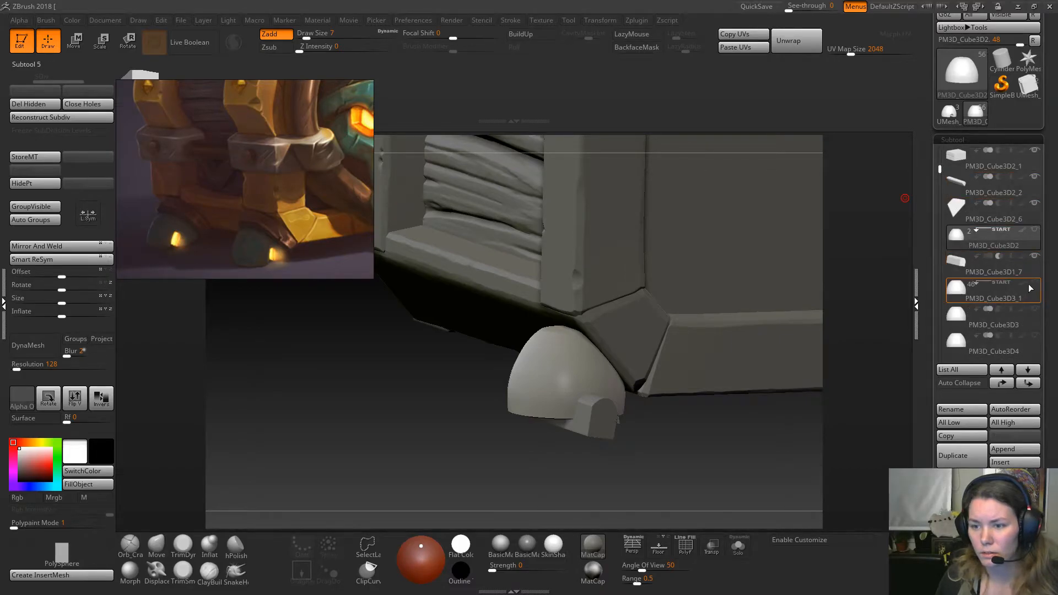
pyautogui.click(1034, 283)
pyautogui.click(976, 283)
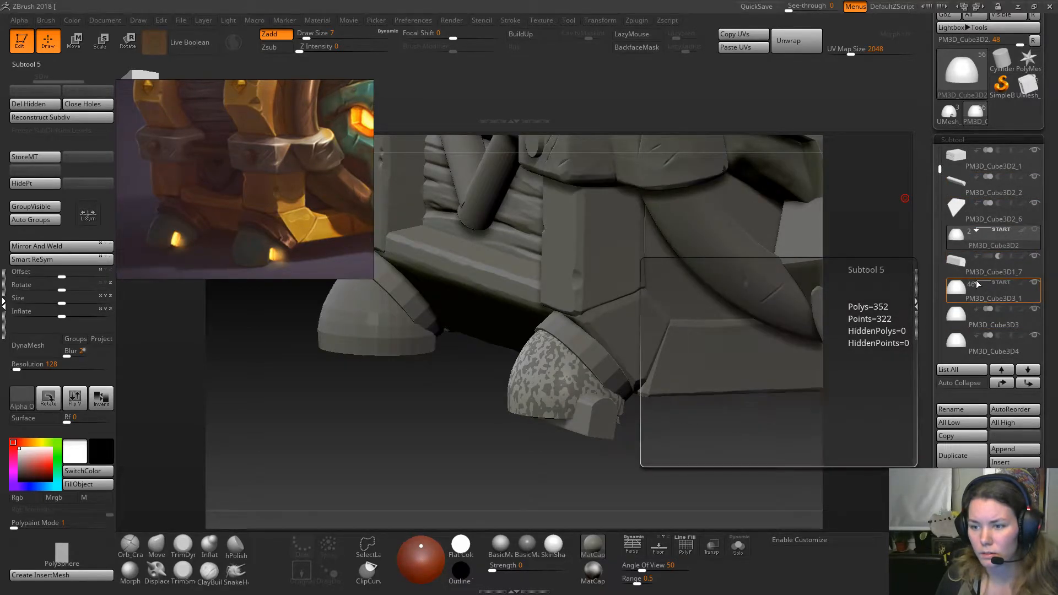
pyautogui.click(1034, 283)
pyautogui.click(1034, 309)
pyautogui.click(1033, 335)
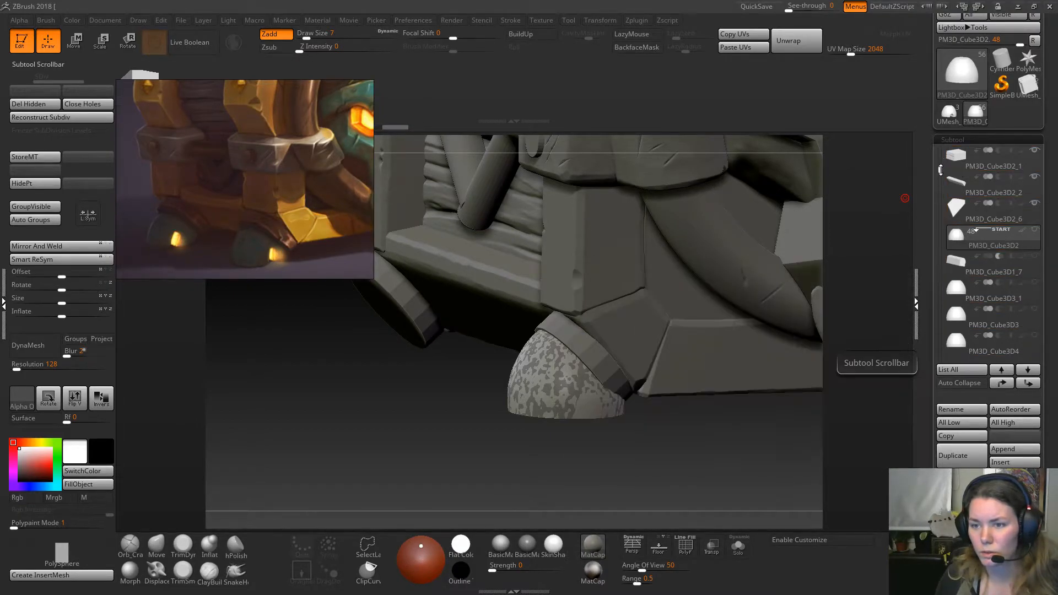
# Select the appended cut foot UMesh_PM3D_Cube3D3 at the end of the subtools and turn on perspective view.
pyautogui.moveTo(939, 170); pyautogui.dragTo(939, 346)
pyautogui.click(957, 247)
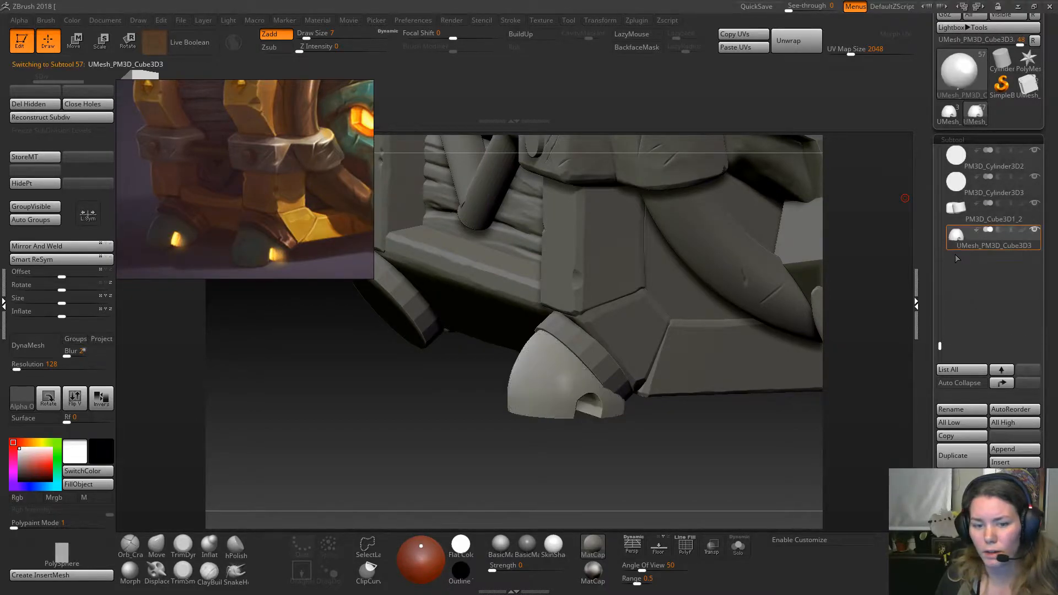
pyautogui.moveTo(492, 424)
pyautogui.mouseDown()
pyautogui.moveTo(471, 429)
pyautogui.moveTo(492, 433)
pyautogui.mouseUp()
pyautogui.moveTo(543, 409); pyautogui.dragTo(539, 255)
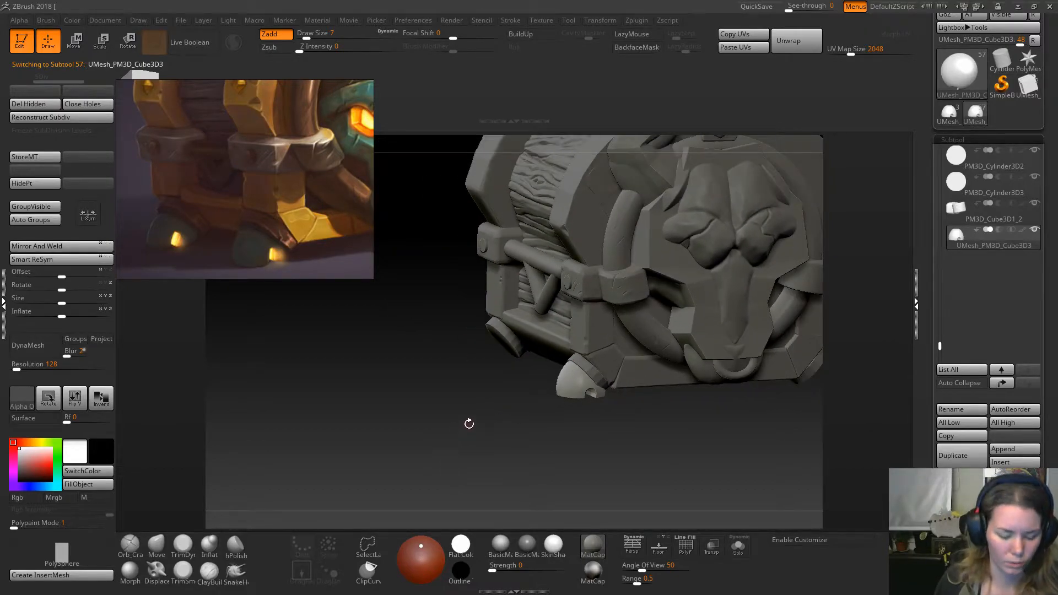
pyautogui.press('p')
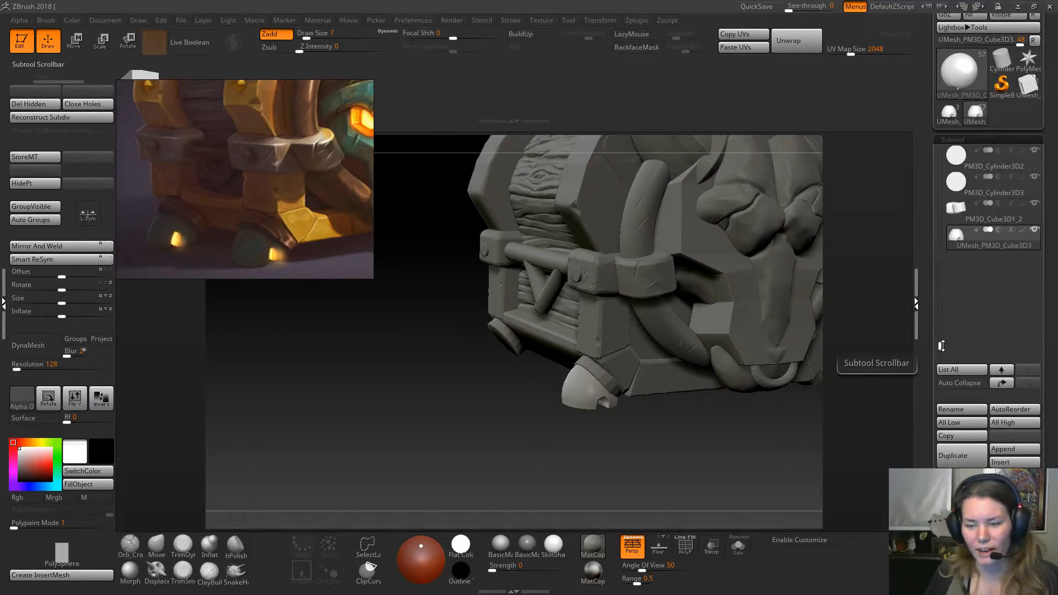
# Go through the chest's subtools and select the blocky bull head PM3D_Cube3D1_1.
pyautogui.moveTo(940, 343); pyautogui.dragTo(939, 318)
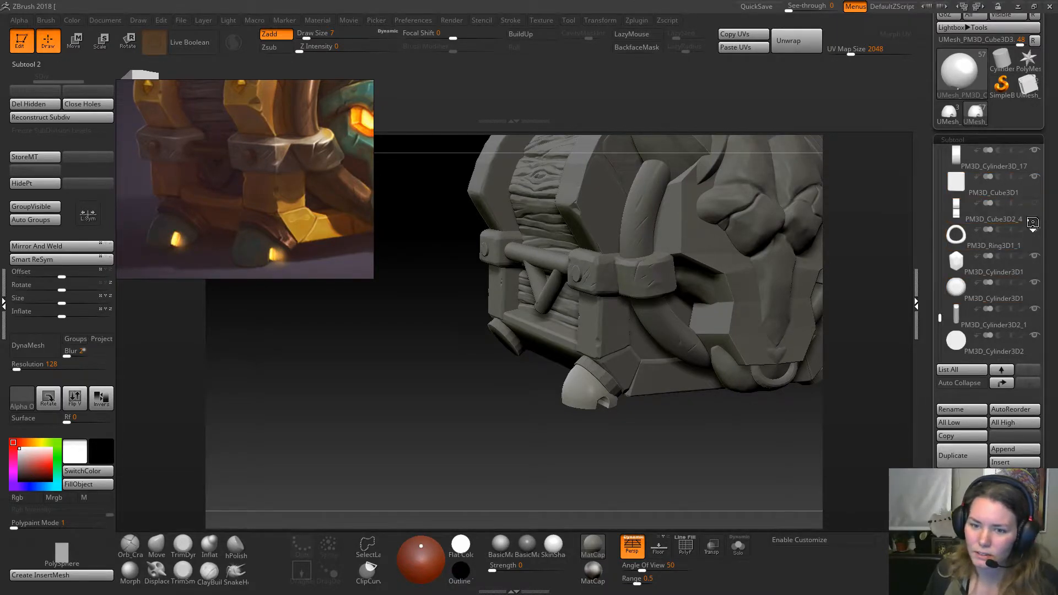
pyautogui.moveTo(1040, 206)
pyautogui.keyDown('alt'); pyautogui.click(688, 239); pyautogui.keyUp('alt')
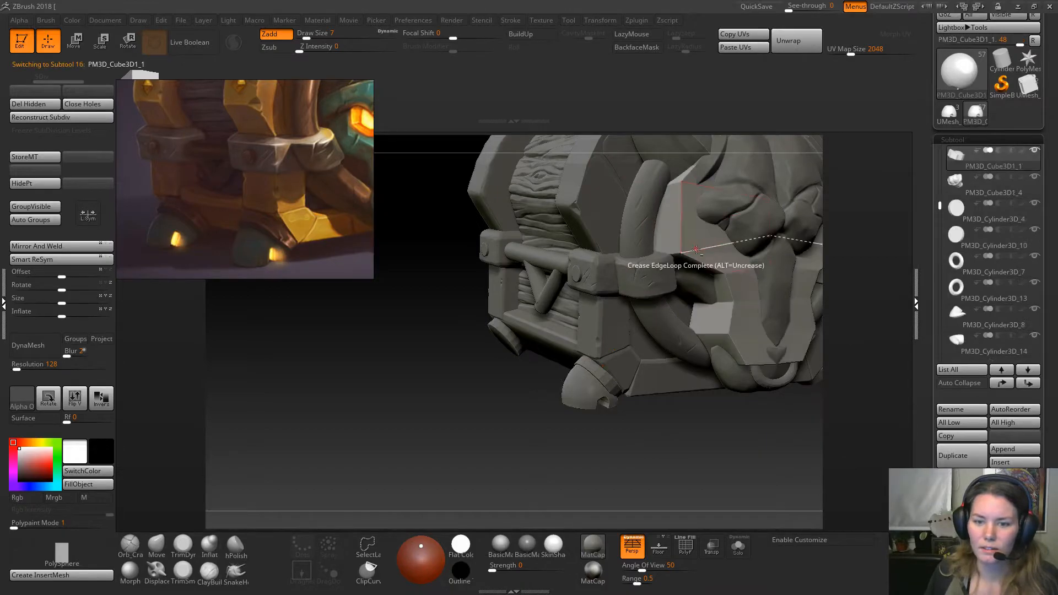
pyautogui.moveTo(948, 207)
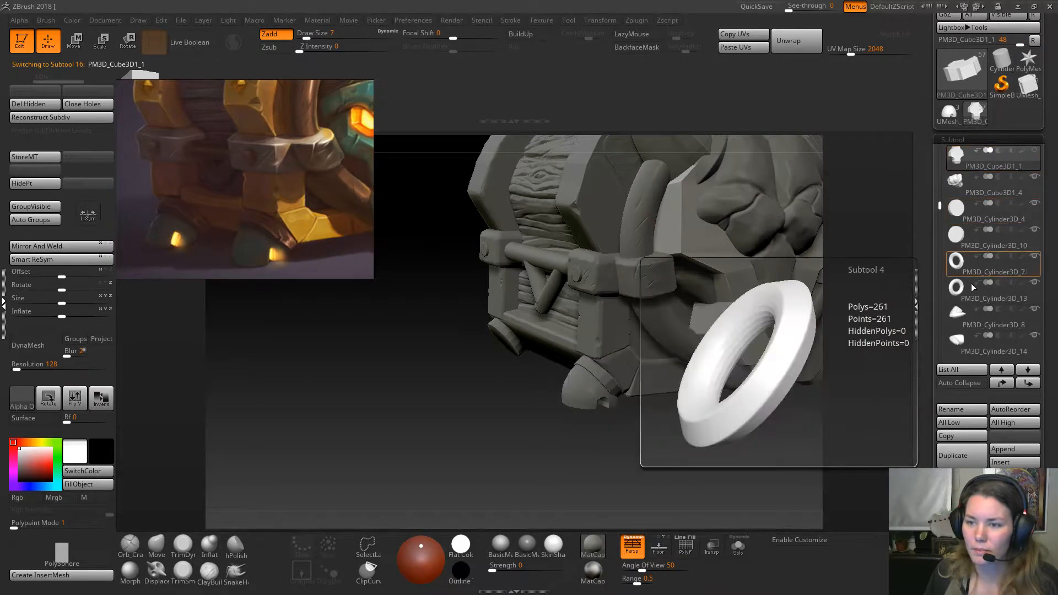
# Save the project and choose the Orb_Cracks sculpting brush.
pyautogui.moveTo(498, 415); pyautogui.dragTo(506, 392)
pyautogui.press('b')
pyautogui.hotkey('ctrl', 's')
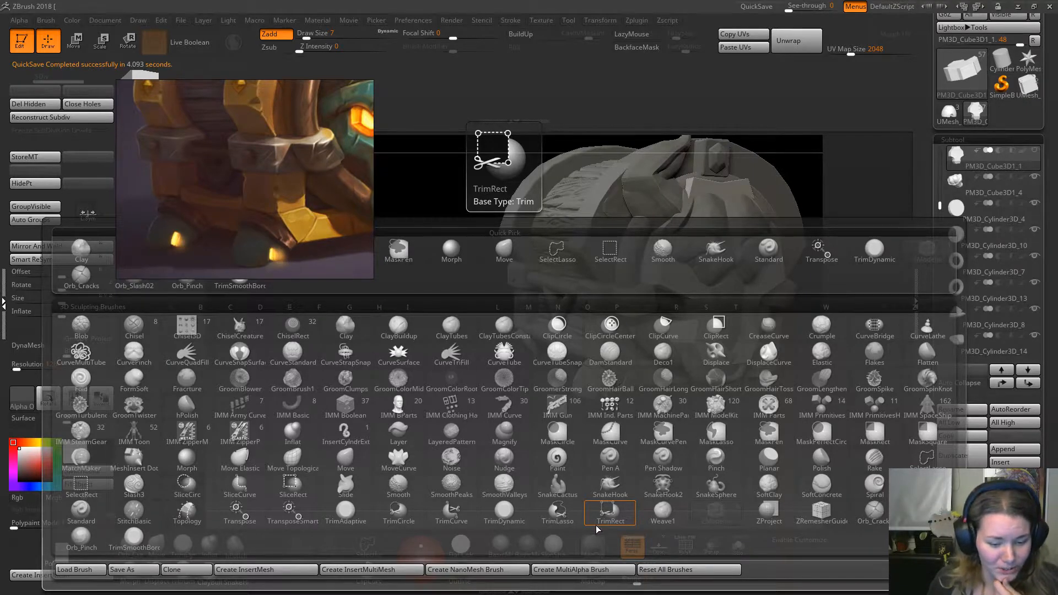
pyautogui.click(878, 514)
pyautogui.moveTo(721, 423); pyautogui.dragTo(887, 108)
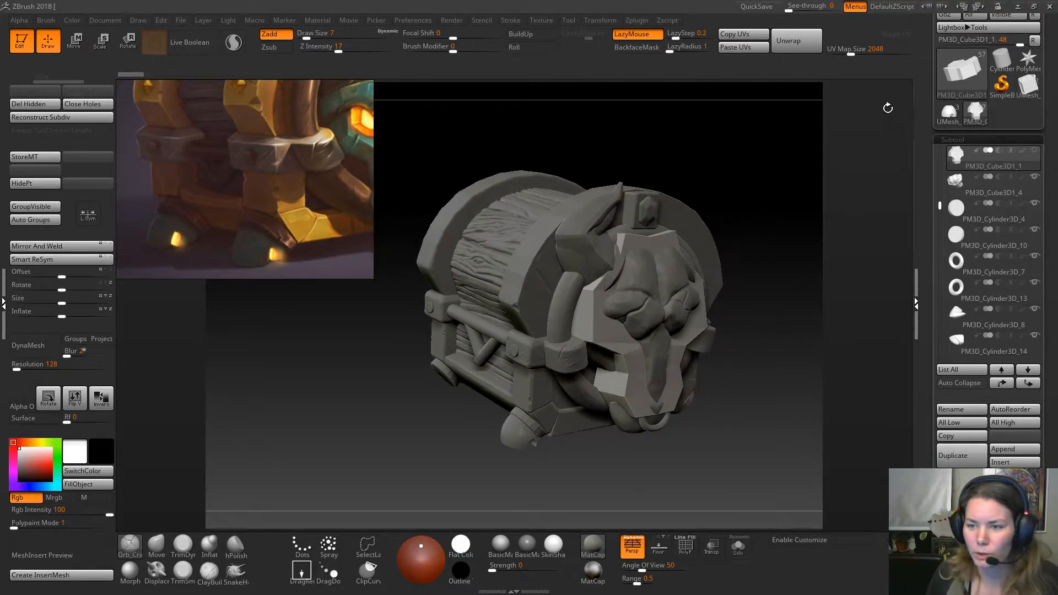
# Select the sculpted bull head PM3D_Cube3D1_4 and check the horn subtool PM3D_Cylinder3D_8 and the neighbouring piece PM3D_Cylinder3D_5.
pyautogui.click(965, 186)
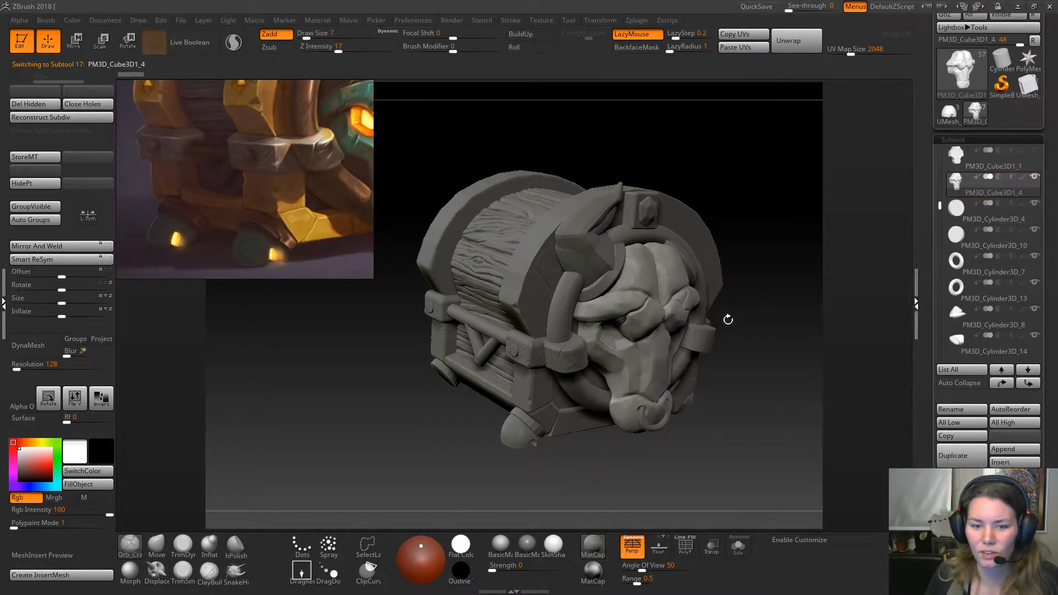
pyautogui.moveTo(773, 320); pyautogui.dragTo(594, 223)
pyautogui.moveTo(680, 211); pyautogui.dragTo(709, 193)
pyautogui.keyDown('alt'); pyautogui.click(574, 250); pyautogui.keyUp('alt')
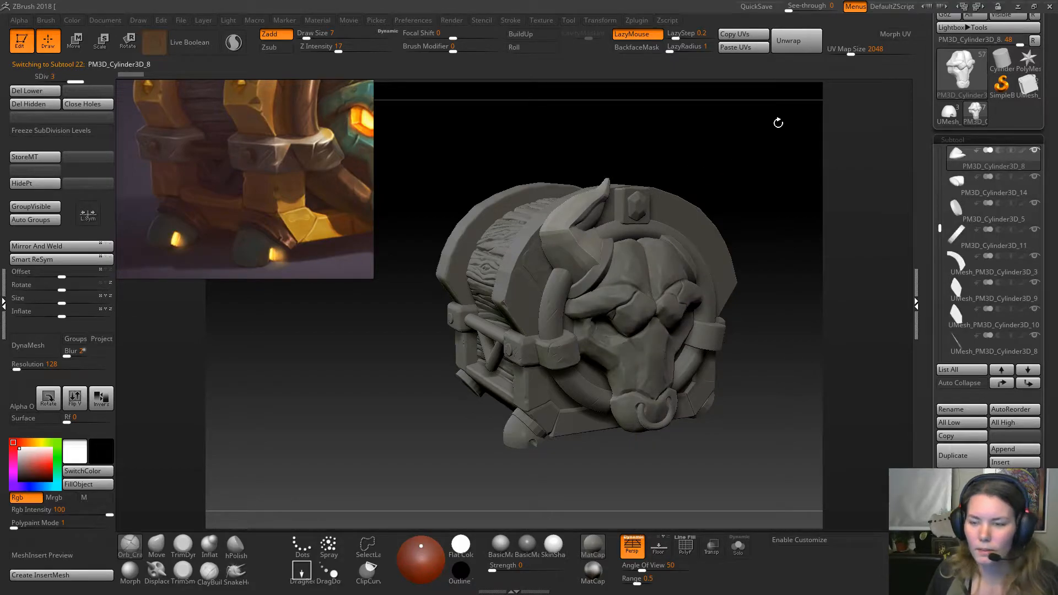
pyautogui.click(1024, 212)
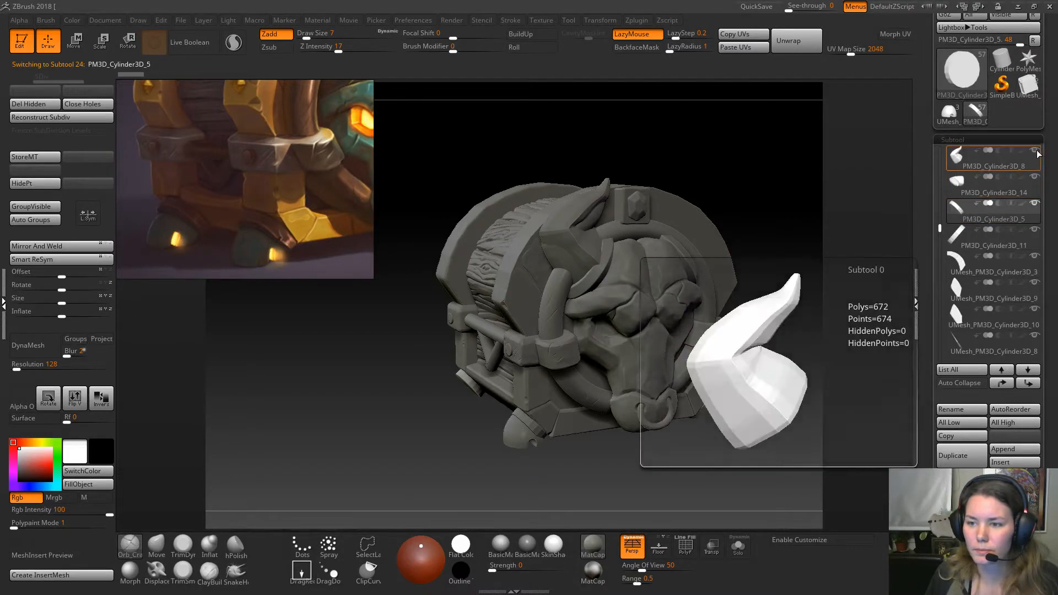
# Delete the redundant front arch PM3D_Cylinder3D_2 and rear arch UMesh_PM3D_Cylinder3D_6 from the chest.
pyautogui.keyDown('alt'); pyautogui.click(522, 249); pyautogui.keyUp('alt')
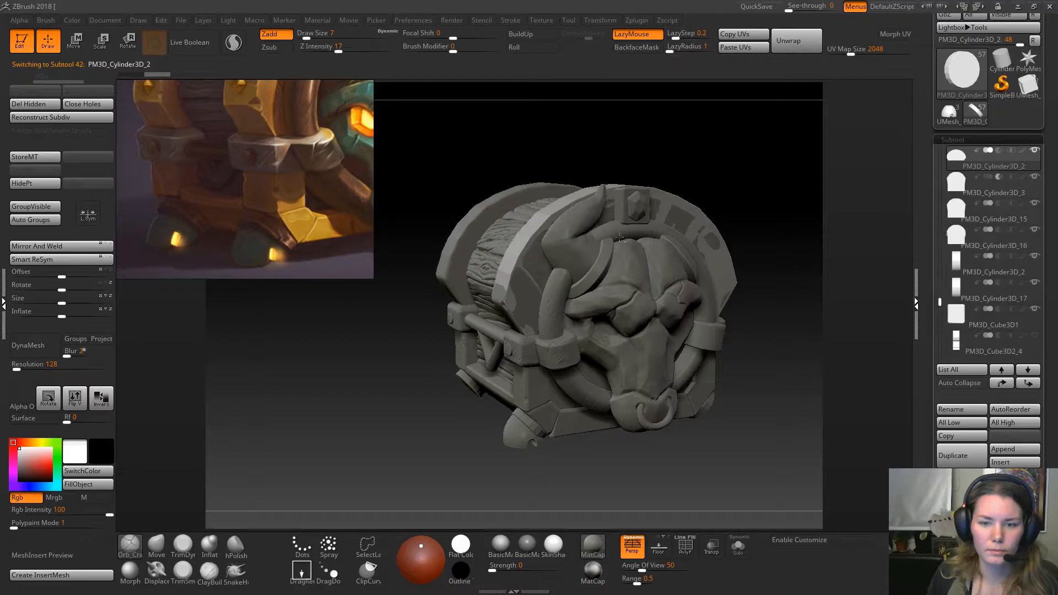
pyautogui.click(961, 481)
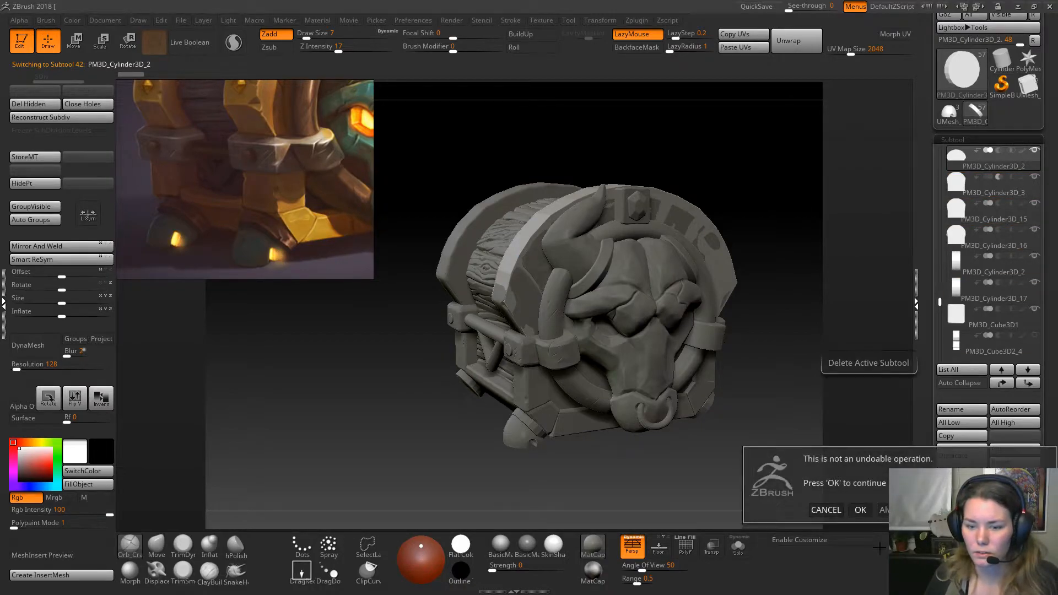
pyautogui.click(861, 512)
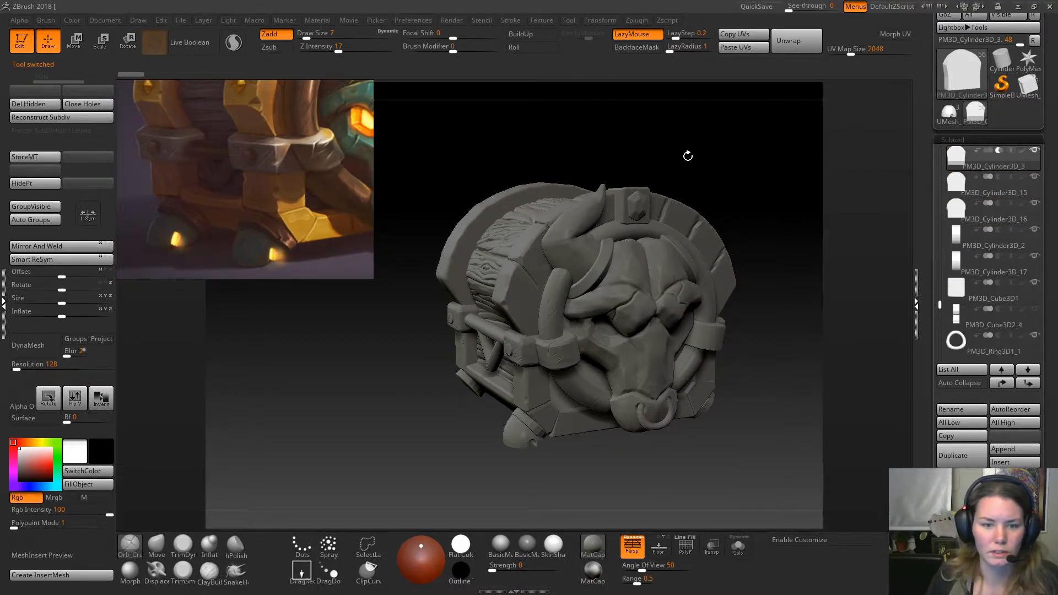
pyautogui.moveTo(713, 158); pyautogui.dragTo(475, 240)
pyautogui.keyDown('alt'); pyautogui.click(475, 241); pyautogui.keyUp('alt')
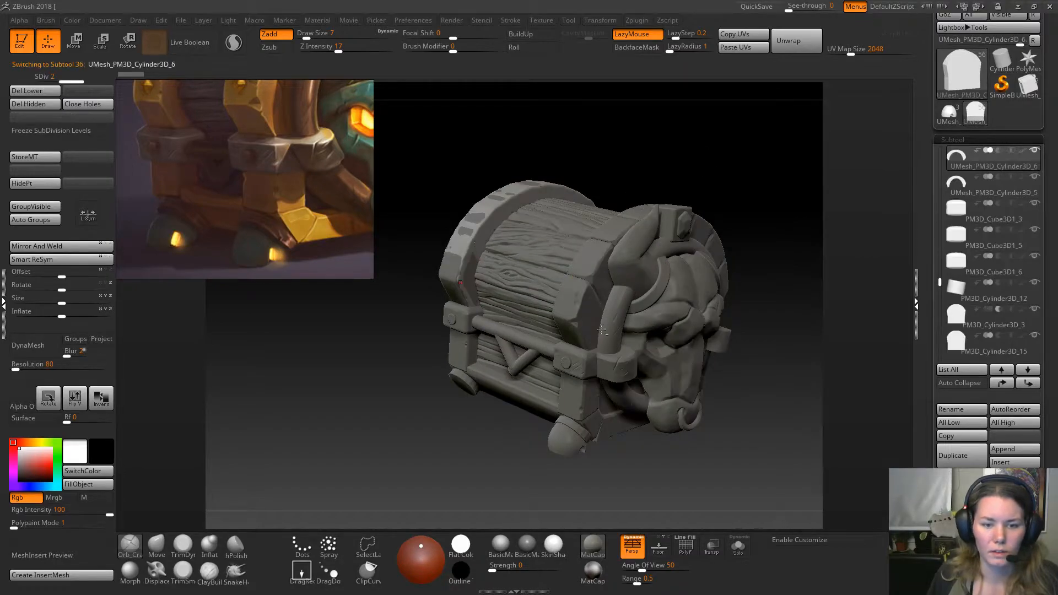
pyautogui.click(960, 481)
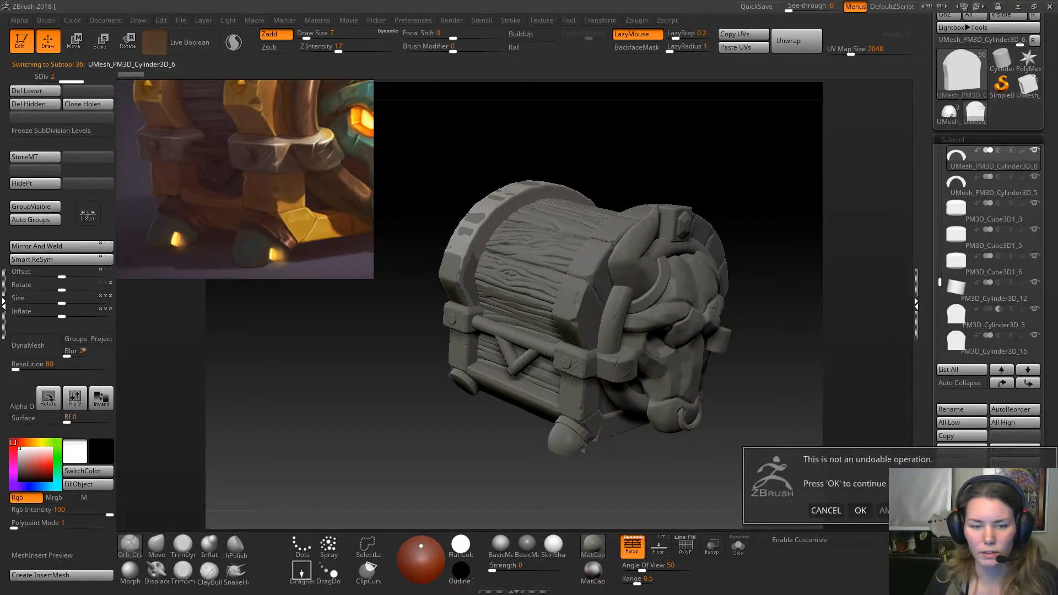
pyautogui.click(864, 510)
# Examine the chest's front, side and cut corner foot against the reference image.
pyautogui.moveTo(761, 309)
pyautogui.mouseDown()
pyautogui.moveTo(652, 324)
pyautogui.moveTo(731, 306)
pyautogui.moveTo(699, 414)
pyautogui.moveTo(685, 335)
pyautogui.moveTo(637, 336)
pyautogui.mouseUp()
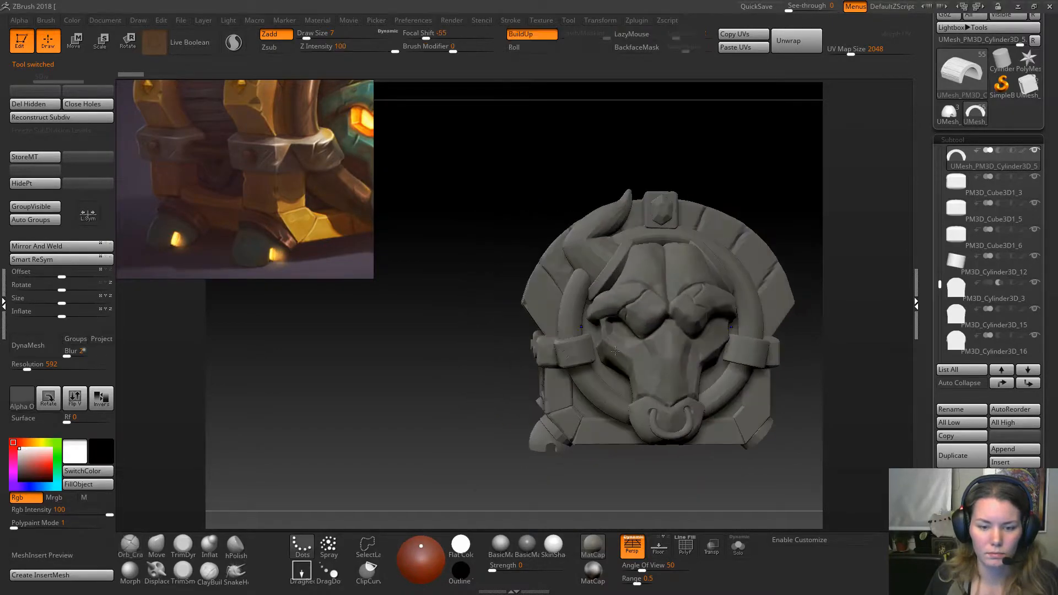
pyautogui.moveTo(490, 417)
pyautogui.mouseDown()
pyautogui.moveTo(542, 417)
pyautogui.moveTo(311, 481)
pyautogui.moveTo(473, 314)
pyautogui.mouseUp()
pyautogui.moveTo(558, 347); pyautogui.dragTo(492, 361)
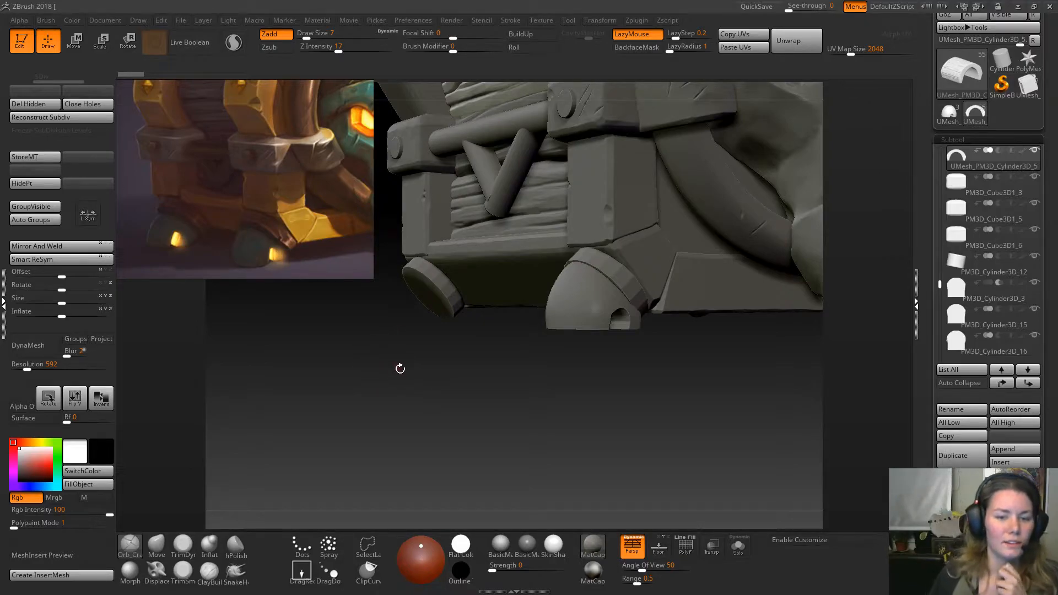
pyautogui.moveTo(397, 375)
pyautogui.mouseDown()
pyautogui.moveTo(409, 368)
pyautogui.moveTo(413, 380)
pyautogui.mouseUp()
pyautogui.moveTo(498, 410); pyautogui.dragTo(432, 336)
pyautogui.keyDown('alt'); pyautogui.moveTo(588, 274); pyautogui.dragTo(572, 463); pyautogui.keyUp('alt')
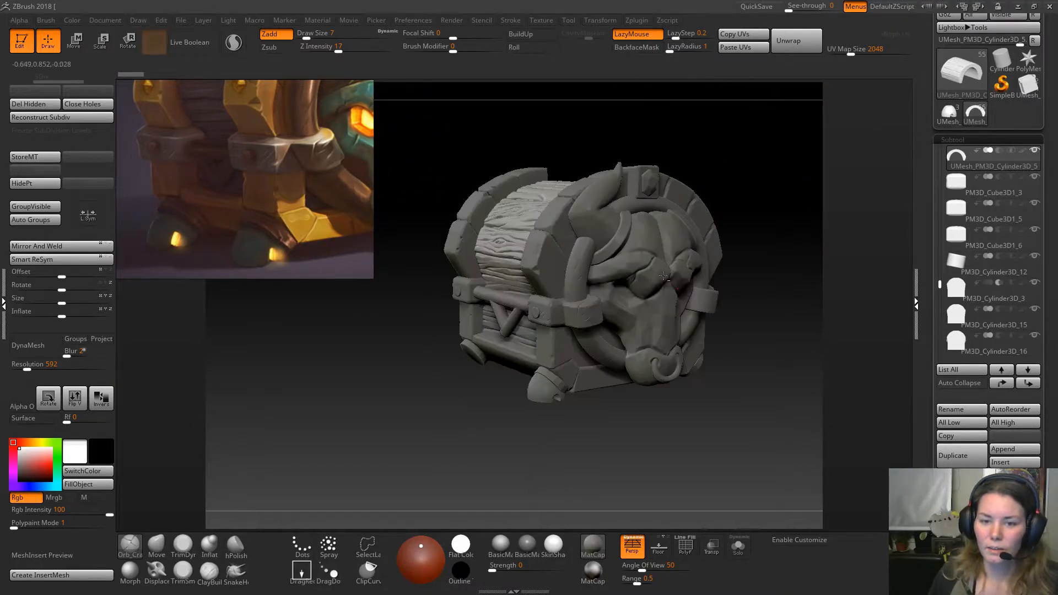
pyautogui.moveTo(775, 235); pyautogui.dragTo(762, 290)
pyautogui.keyDown('alt'); pyautogui.moveTo(736, 238); pyautogui.dragTo(461, 435); pyautogui.keyUp('alt')
# Delete the original uncut foot PM3D_Cube3D2 and its cutter PM3D_Cube3D1_7.
pyautogui.moveTo(942, 284); pyautogui.dragTo(946, 176)
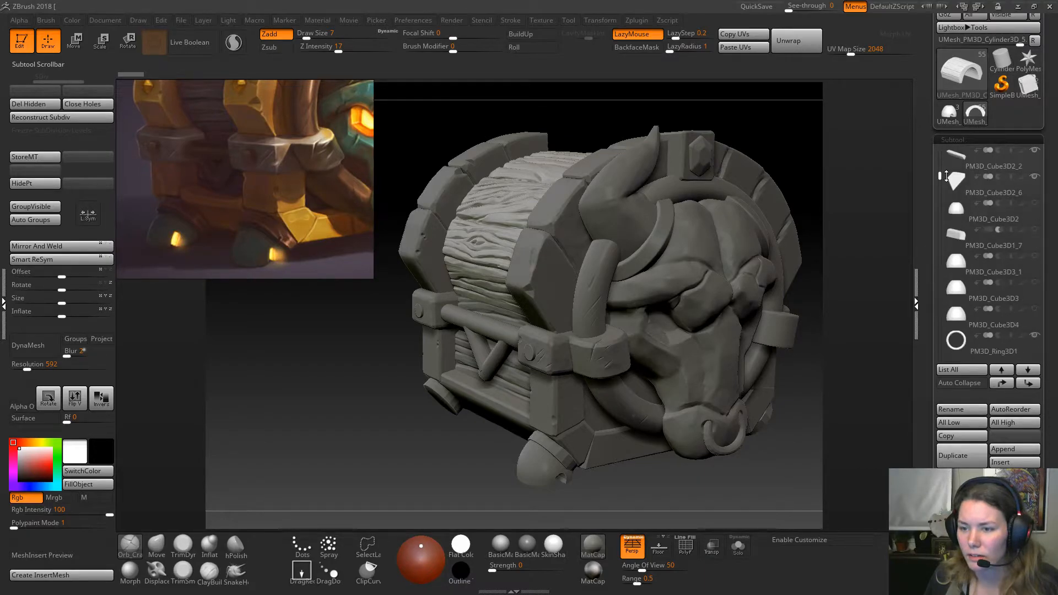
pyautogui.click(955, 209)
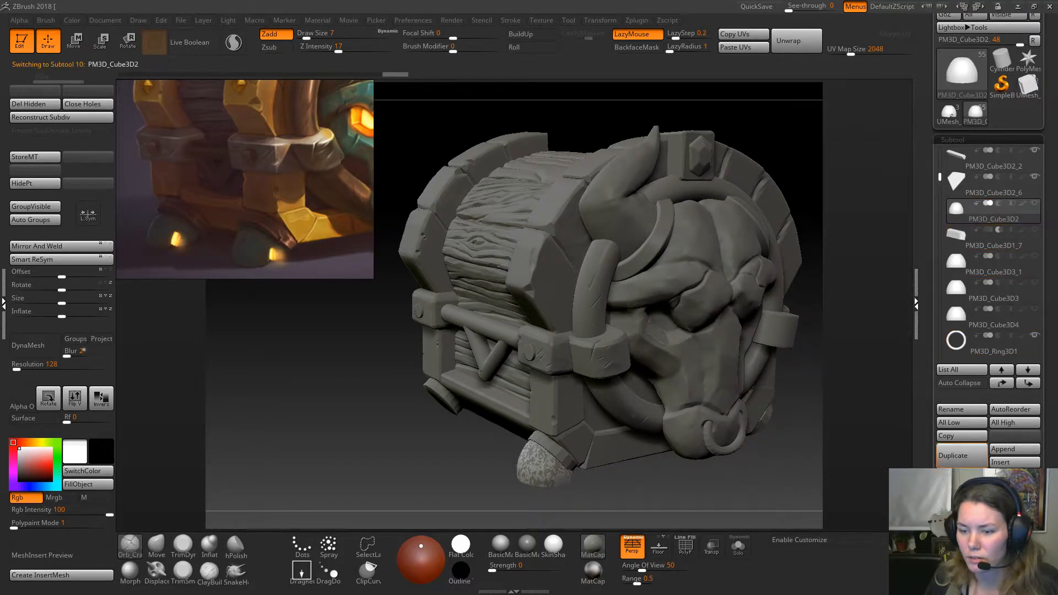
pyautogui.click(948, 475)
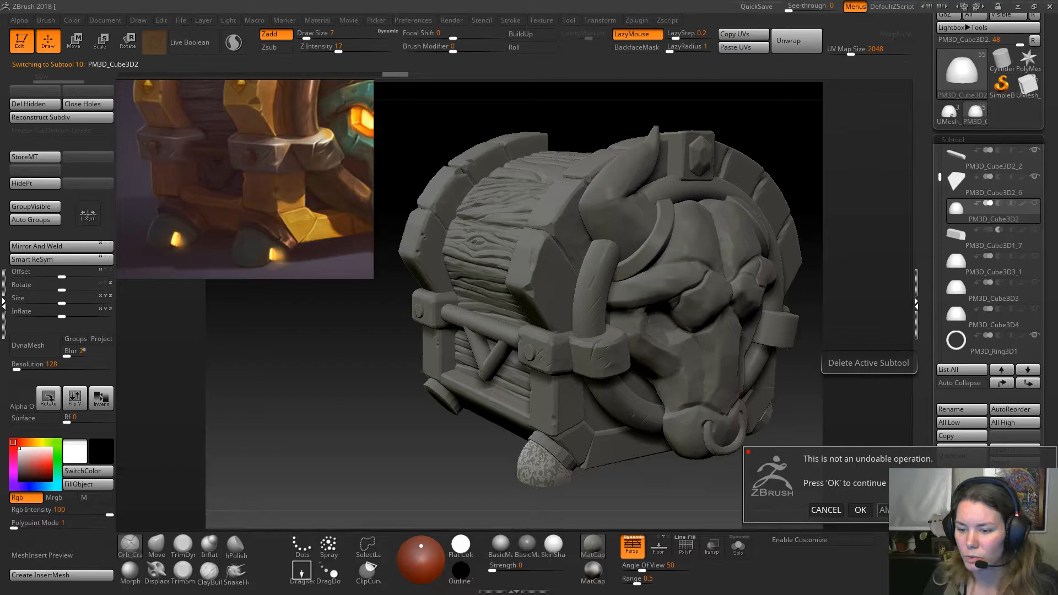
pyautogui.press('Return')
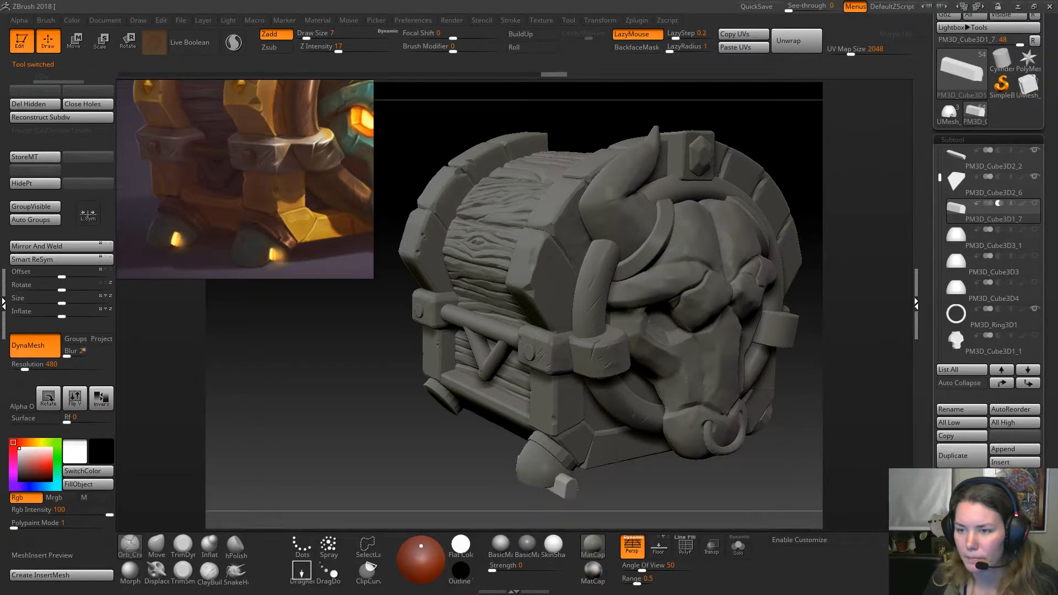
pyautogui.click(949, 475)
pyautogui.press('Return')
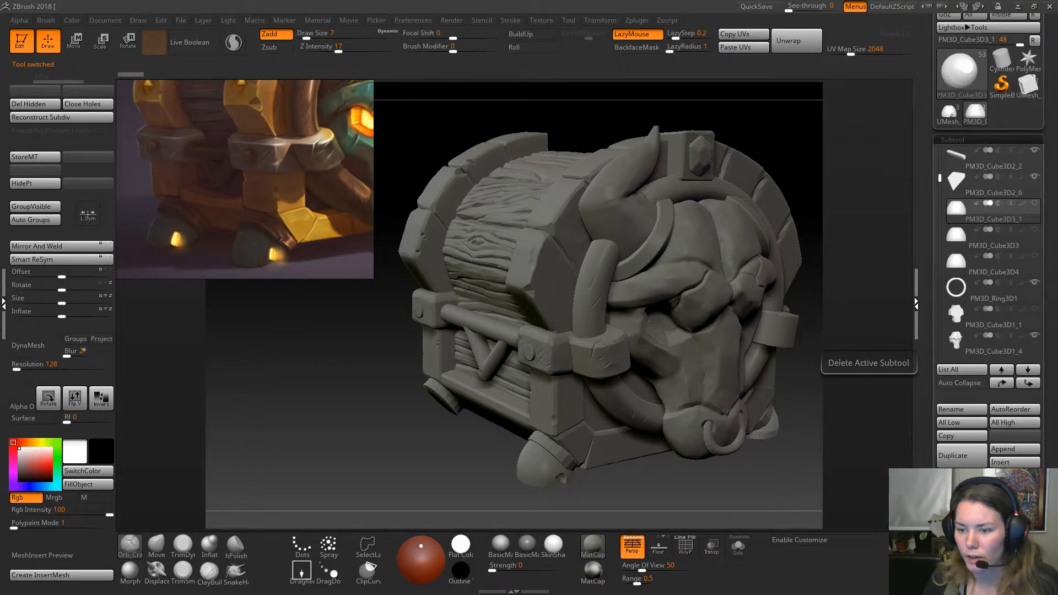
# Delete the remaining hidden feet PM3D_Cube3D3_1, PM3D_Cube3D3 and PM3D_Cube3D4.
pyautogui.click(949, 475)
pyautogui.press('Return')
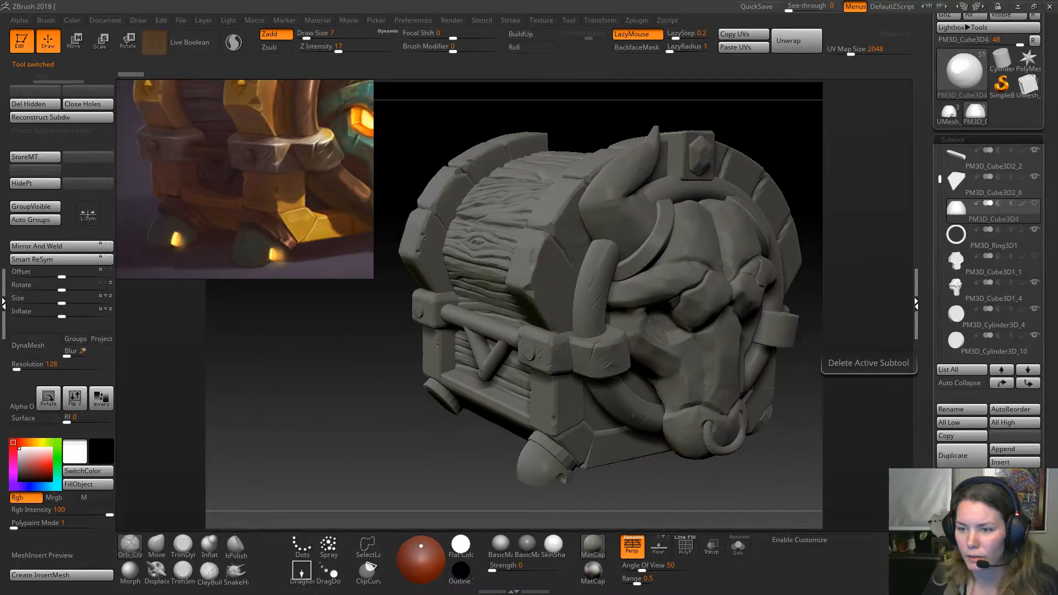
pyautogui.click(948, 475)
pyautogui.press('Return')
# Delete the old blocky bull head PM3D_Cube3D1_1, keeping the sculpted head.
pyautogui.click(970, 243)
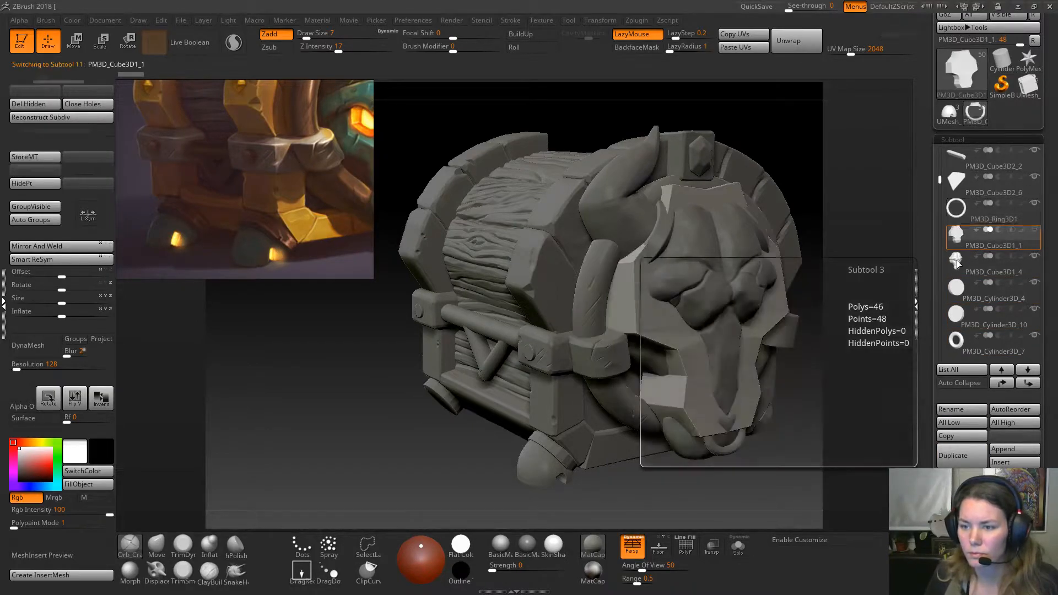
pyautogui.click(948, 475)
pyautogui.press('Return')
pyautogui.moveTo(939, 181); pyautogui.dragTo(941, 198)
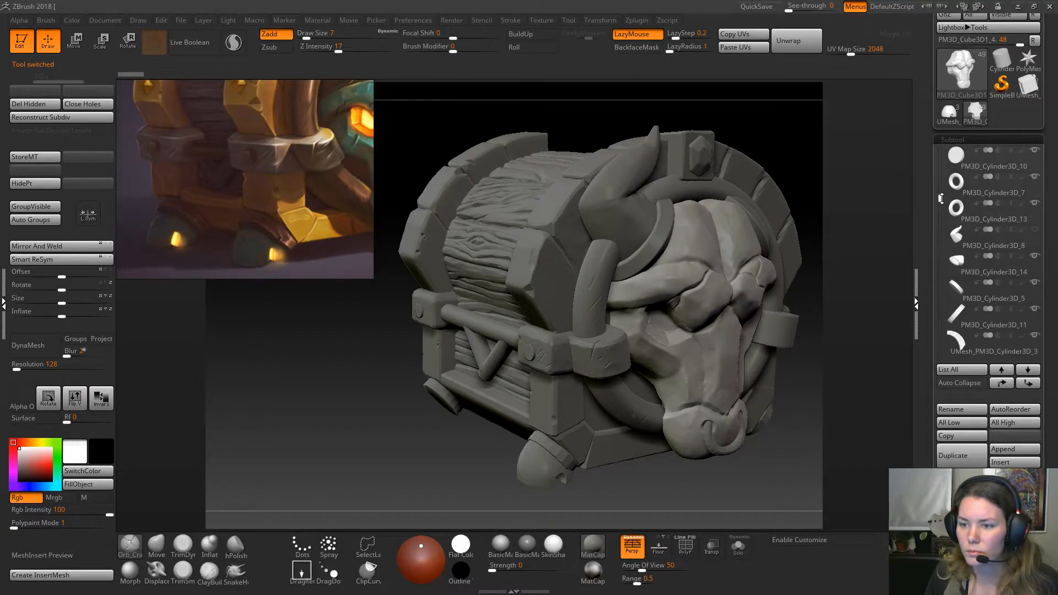
# Delete the old horn PM3D_Cylinder3D_8 and unhide the PM3D_Cube3D2_4 subtool above the chest.
pyautogui.click(957, 239)
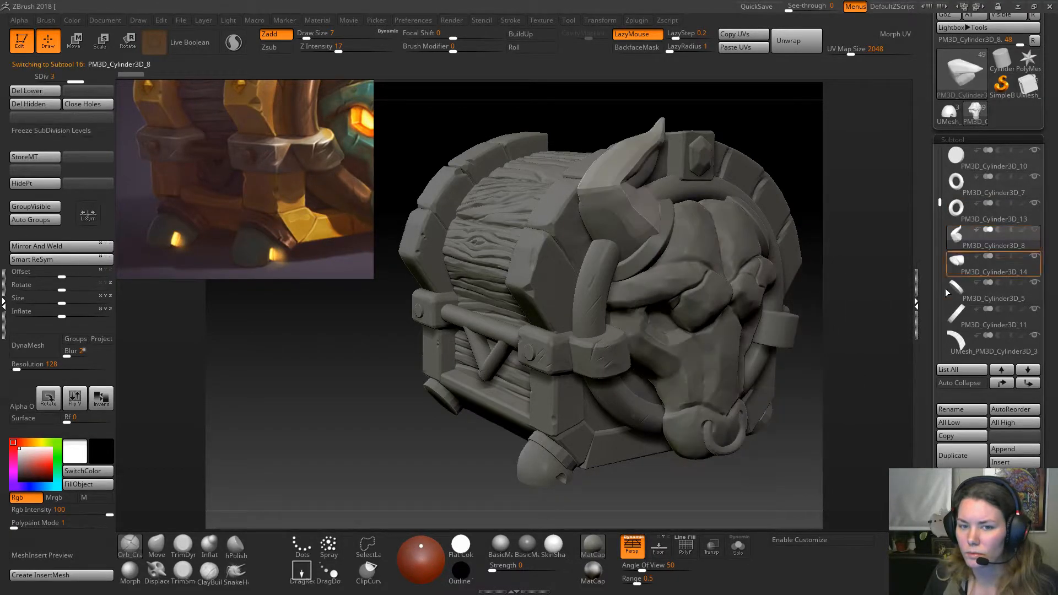
pyautogui.click(962, 478)
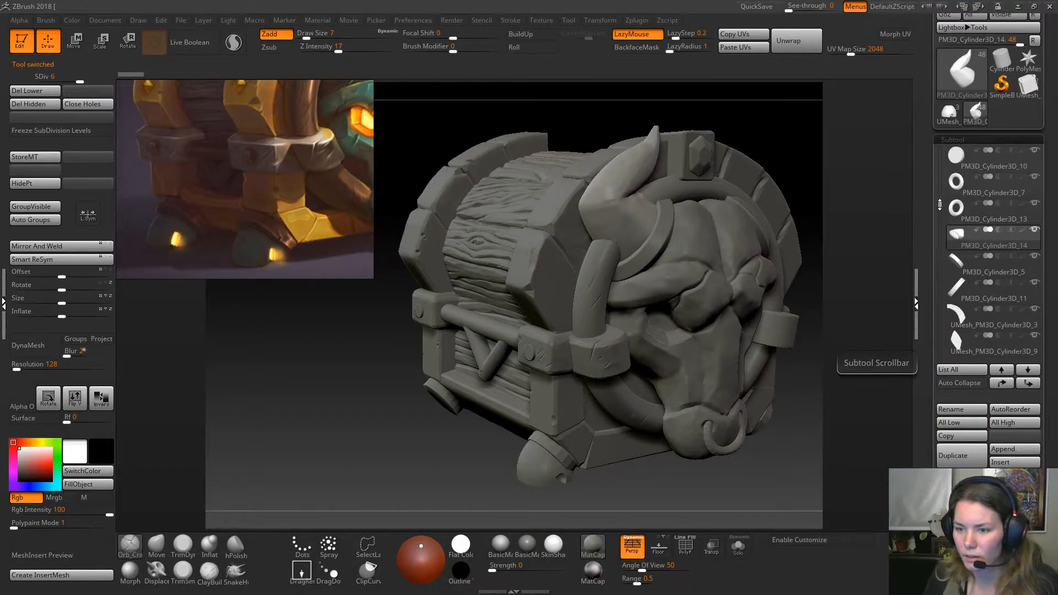
pyautogui.scroll(-3, 941, 221)
pyautogui.scroll(-5, 941, 215)
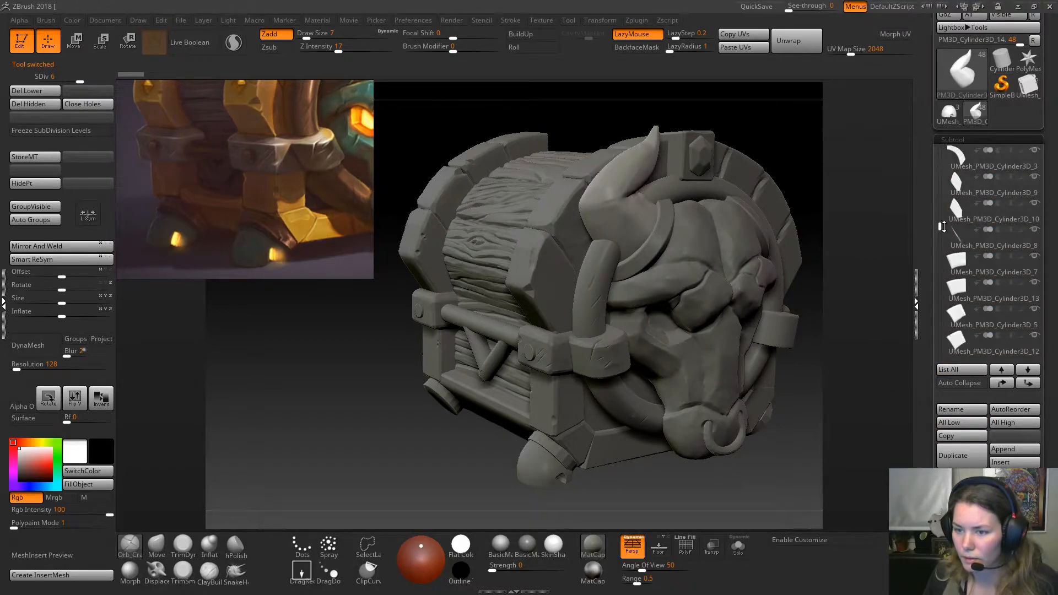
pyautogui.moveTo(940, 272); pyautogui.dragTo(940, 302)
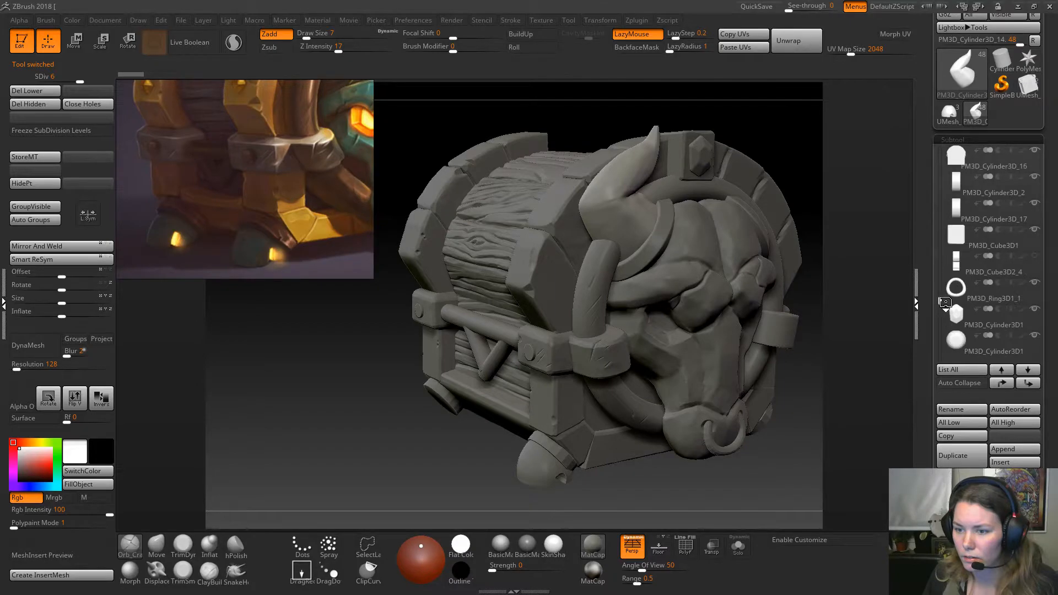
pyautogui.click(1035, 257)
pyautogui.moveTo(939, 301); pyautogui.dragTo(941, 147)
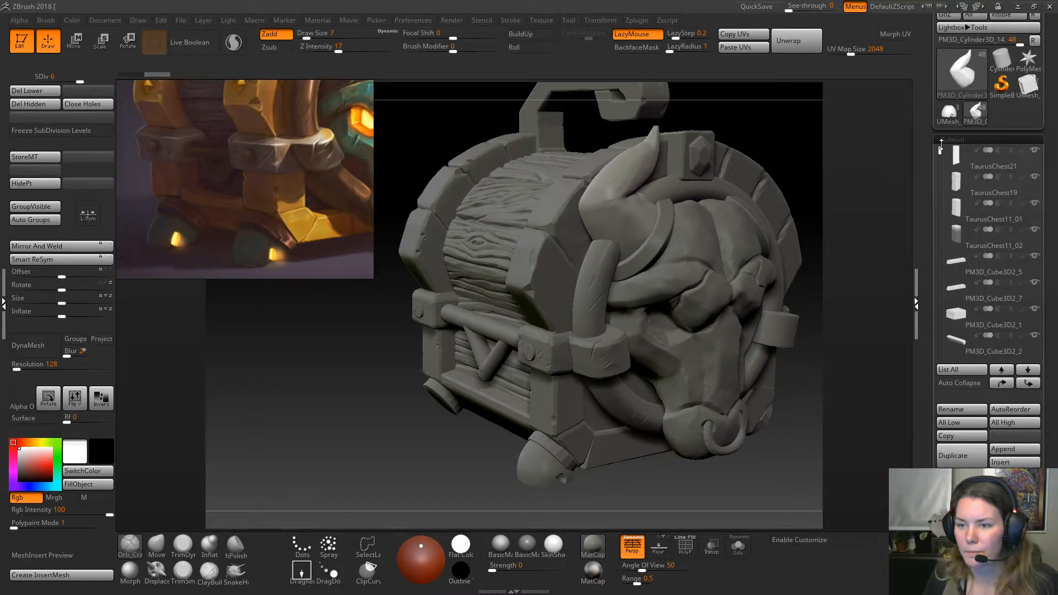
# Save the file and choose the TrimDynamic brush for working on the cut front corner foot.
pyautogui.keyDown('ctrl'); pyautogui.moveTo(683, 371); pyautogui.dragTo(590, 396, button='right'); pyautogui.keyUp('ctrl')
pyautogui.moveTo(353, 415); pyautogui.dragTo(493, 404)
pyautogui.scroll(3, 1051, 32)
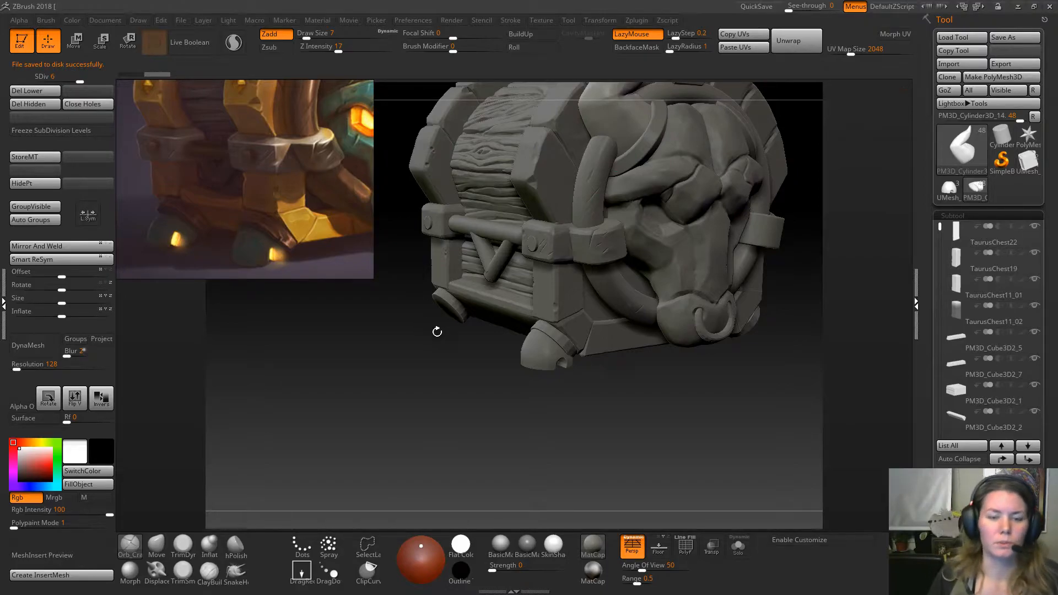
pyautogui.keyDown('alt'); pyautogui.moveTo(430, 371); pyautogui.dragTo(446, 253); pyautogui.keyUp('alt')
pyautogui.keyDown('alt'); pyautogui.moveTo(477, 332); pyautogui.dragTo(350, 413); pyautogui.keyUp('alt')
pyautogui.keyDown('alt'); pyautogui.moveTo(341, 474); pyautogui.dragTo(441, 303); pyautogui.keyUp('alt')
pyautogui.moveTo(455, 351); pyautogui.dragTo(510, 380)
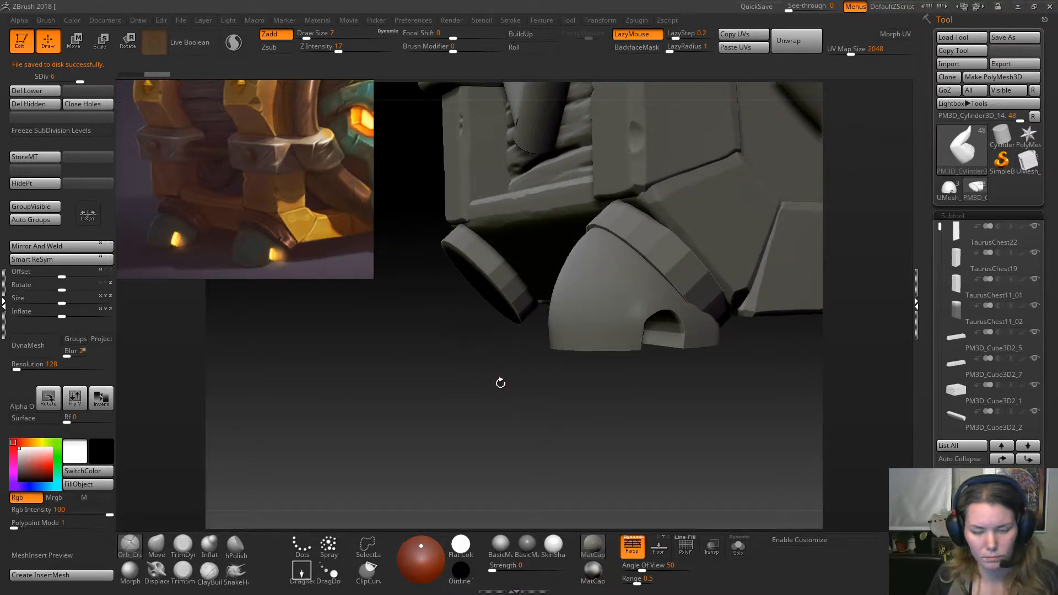
pyautogui.press('b')
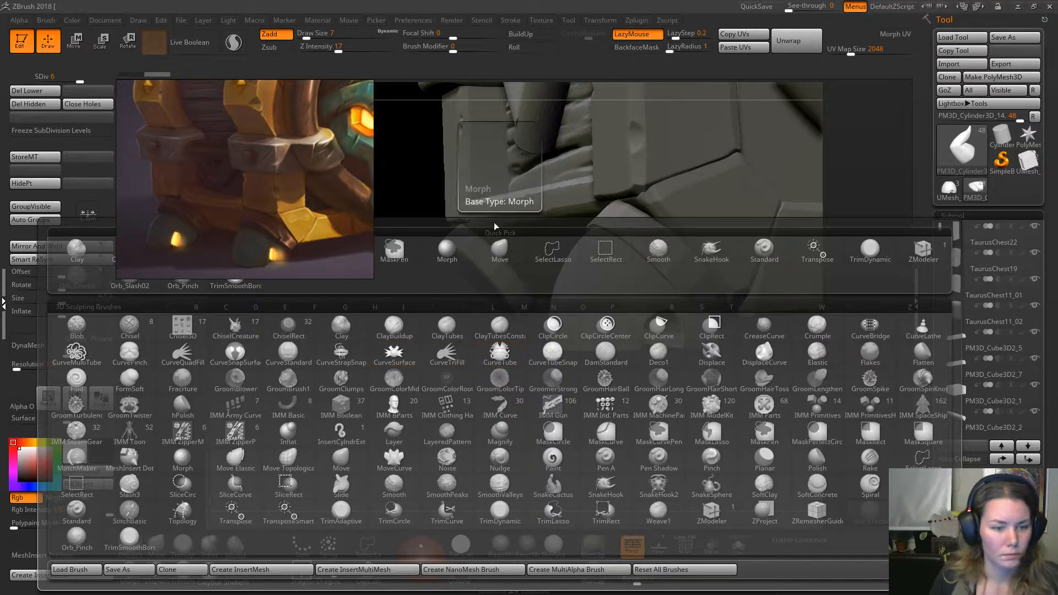
pyautogui.press('s')
pyautogui.press('h')
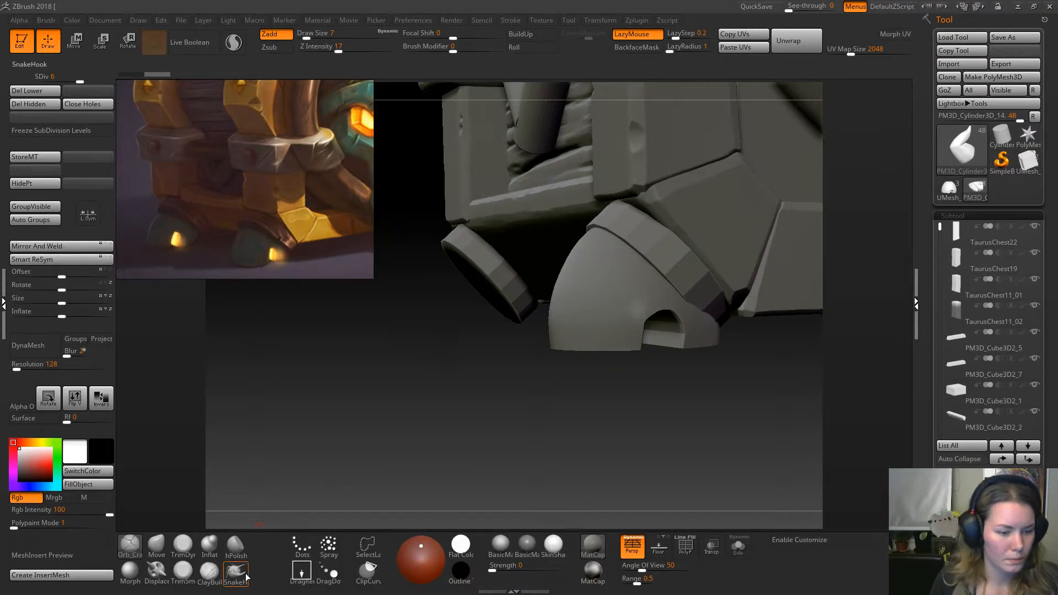
pyautogui.click(183, 545)
pyautogui.click(22, 368)
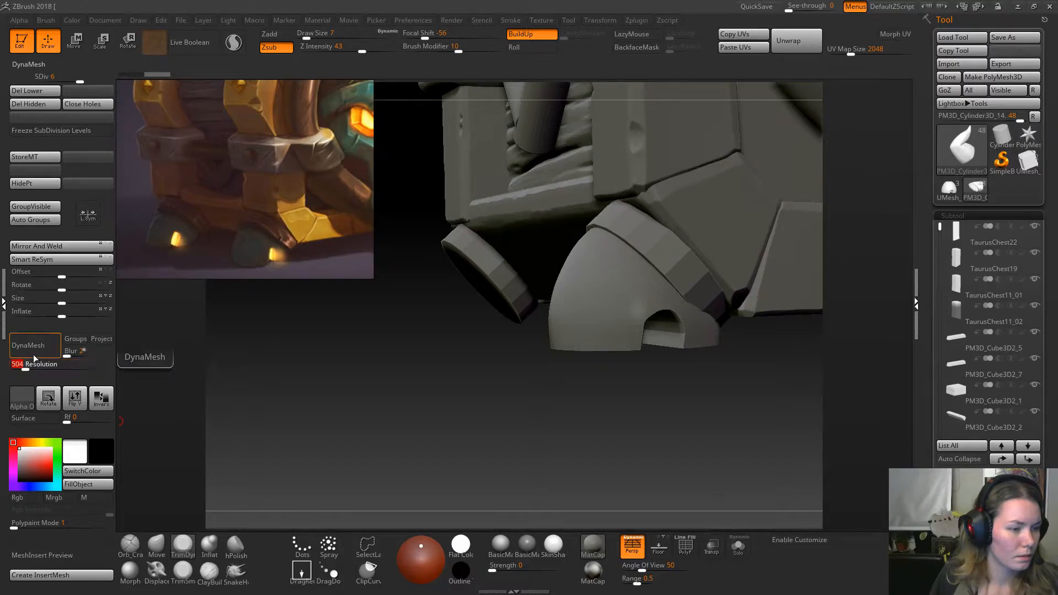
pyautogui.click(34, 347)
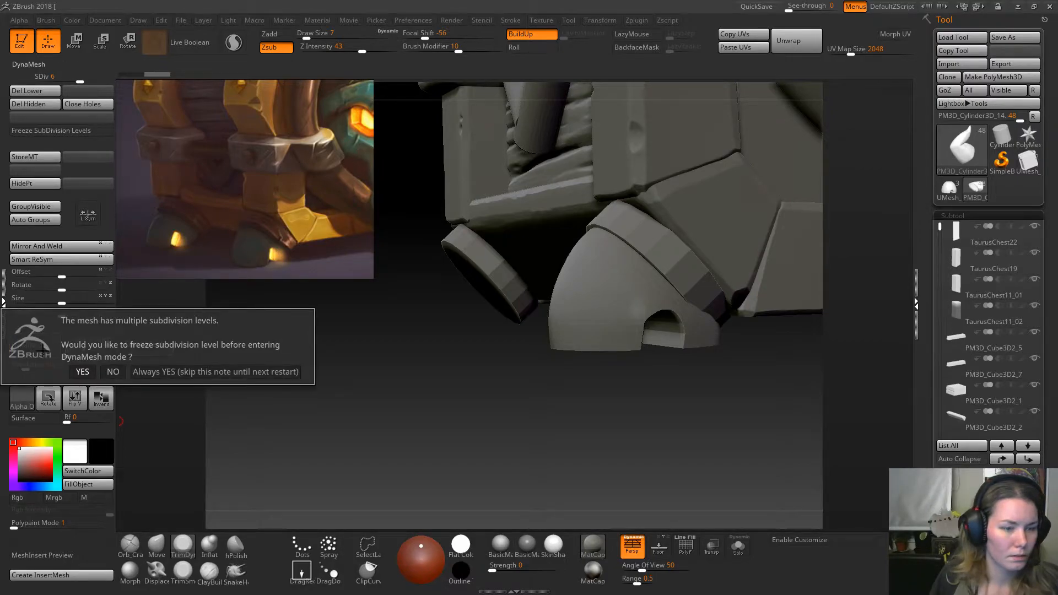
pyautogui.click(102, 372)
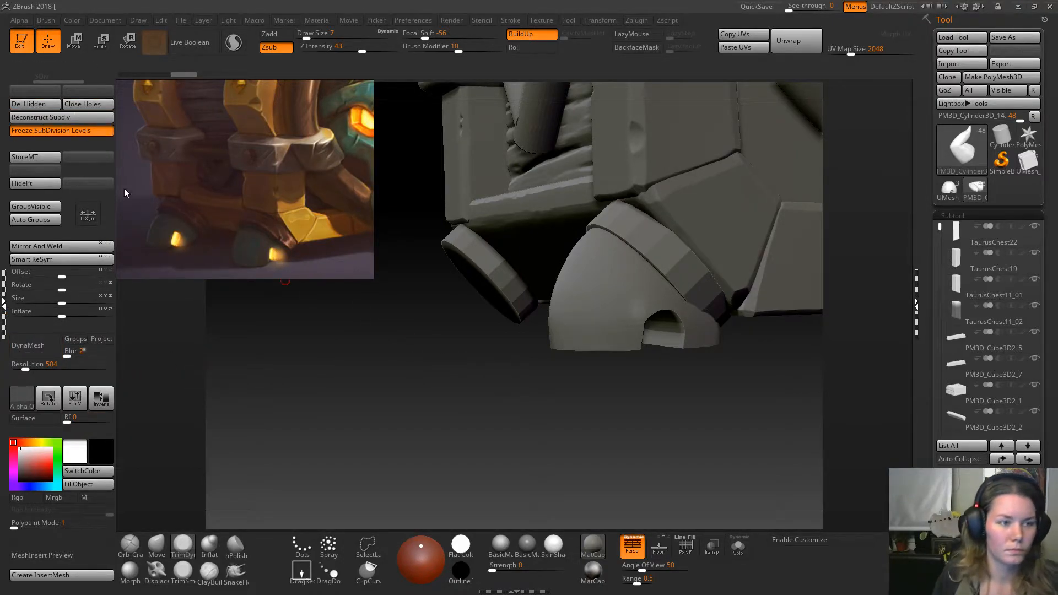
pyautogui.click(52, 132)
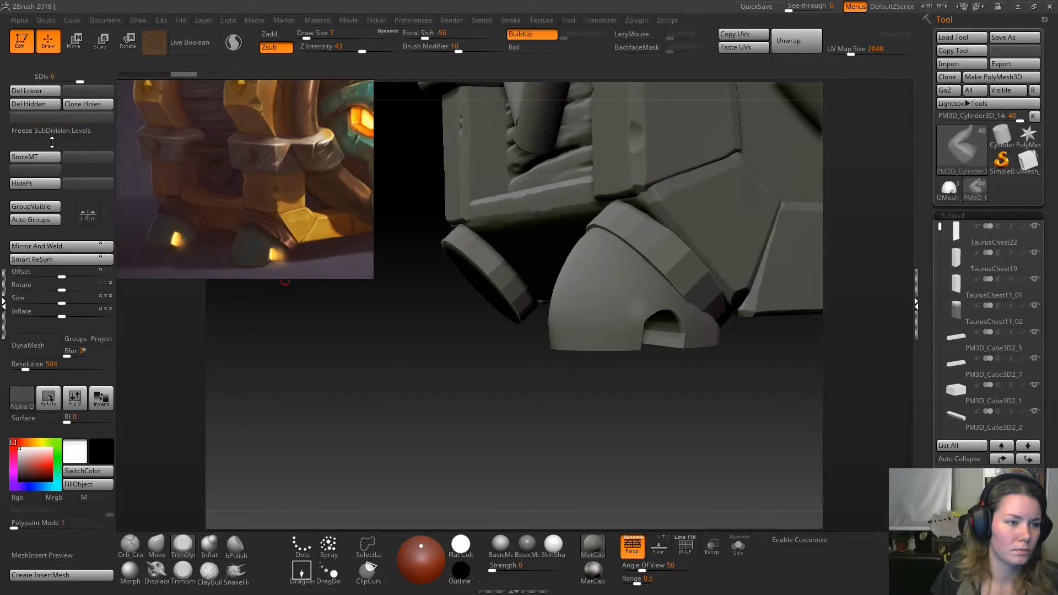
pyautogui.click(36, 91)
pyautogui.click(28, 345)
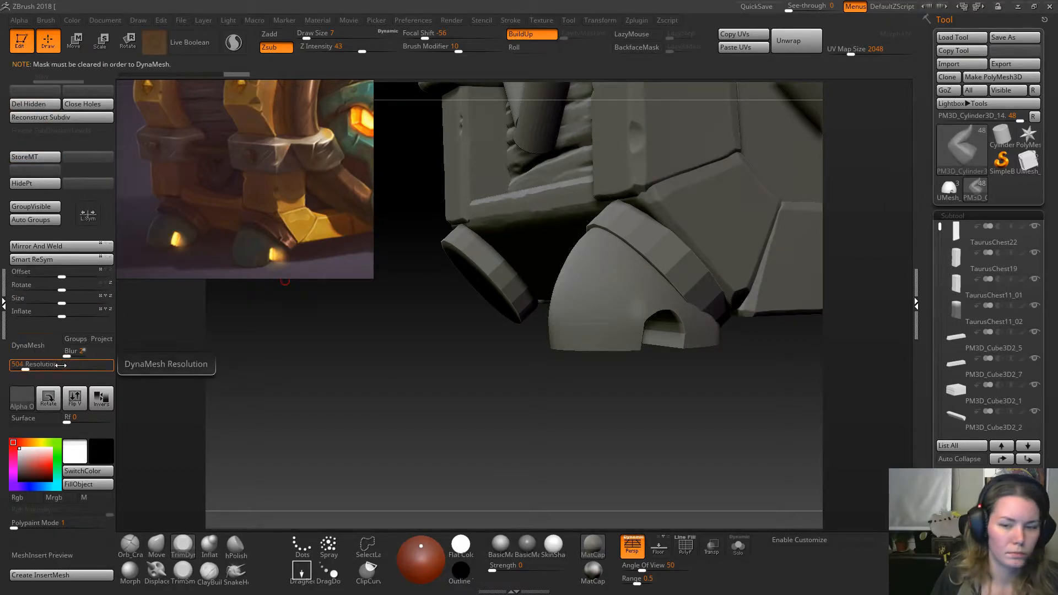
pyautogui.moveTo(480, 412)
pyautogui.mouseDown()
pyautogui.moveTo(479, 370)
pyautogui.moveTo(483, 432)
pyautogui.mouseUp()
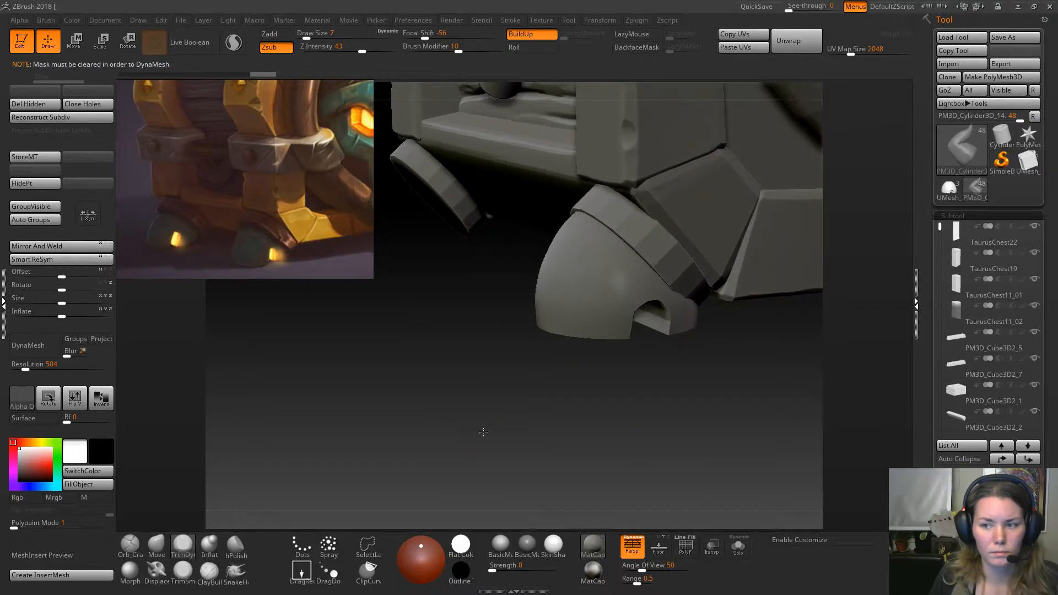
pyautogui.hotkey('ctrl', 'z')
pyautogui.hotkey('ctrl', 'z')
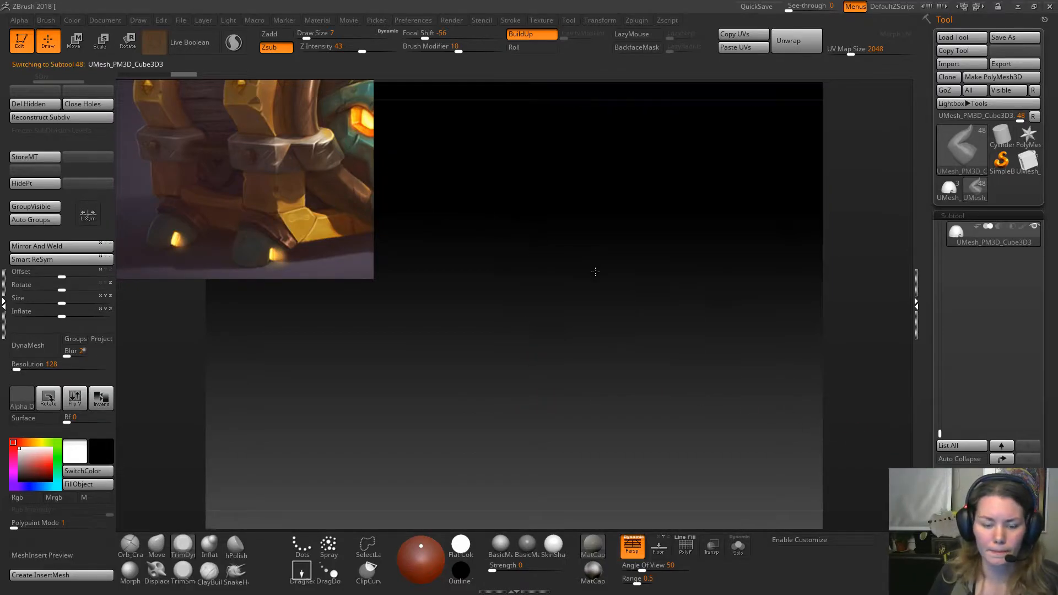
# DynaMesh the corner foot UMesh_PM3D_Cube3D3 at resolution 592 and check its mesh.
pyautogui.press('f')
pyautogui.keyDown('ctrl'); pyautogui.moveTo(613, 313); pyautogui.dragTo(232, 137, button='right'); pyautogui.keyUp('ctrl')
pyautogui.keyDown('alt'); pyautogui.moveTo(484, 315); pyautogui.dragTo(472, 407, button='right'); pyautogui.keyUp('alt')
pyautogui.moveTo(471, 264); pyautogui.dragTo(431, 310, button='right')
pyautogui.moveTo(430, 379)
pyautogui.keyDown('alt'); pyautogui.mouseDown(button='right')
pyautogui.moveTo(424, 494)
pyautogui.moveTo(416, 380)
pyautogui.mouseUp(button='right'); pyautogui.keyUp('alt')
pyautogui.keyDown('alt'); pyautogui.moveTo(414, 375); pyautogui.dragTo(412, 99, button='right'); pyautogui.keyUp('alt')
pyautogui.moveTo(405, 439)
pyautogui.mouseDown(button='right')
pyautogui.moveTo(406, 345)
pyautogui.moveTo(435, 355)
pyautogui.moveTo(463, 444)
pyautogui.moveTo(496, 415)
pyautogui.moveTo(479, 386)
pyautogui.mouseUp(button='right')
pyautogui.moveTo(16, 370); pyautogui.dragTo(27, 372)
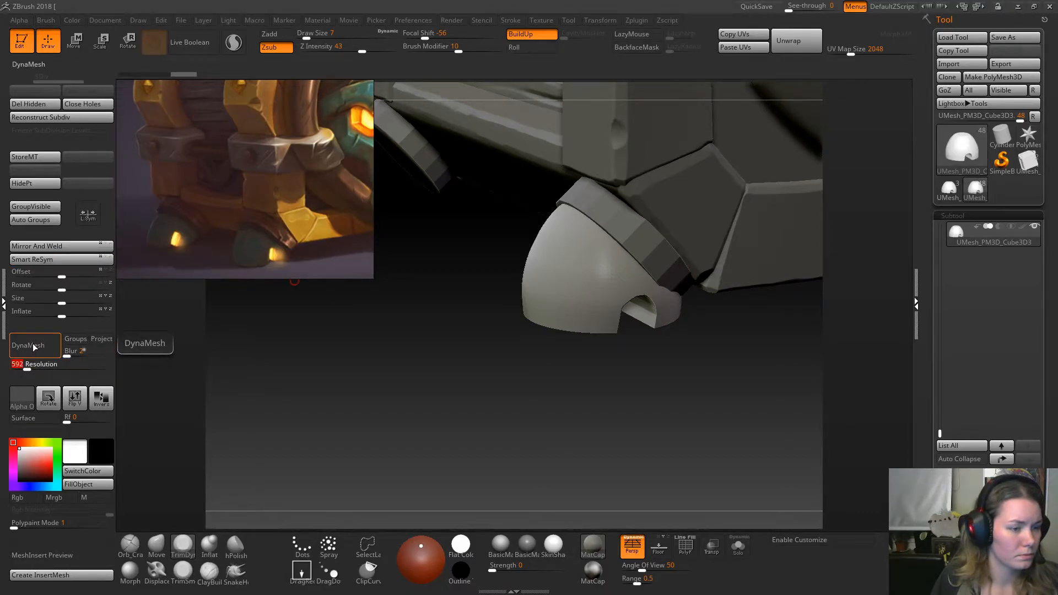
pyautogui.click(36, 346)
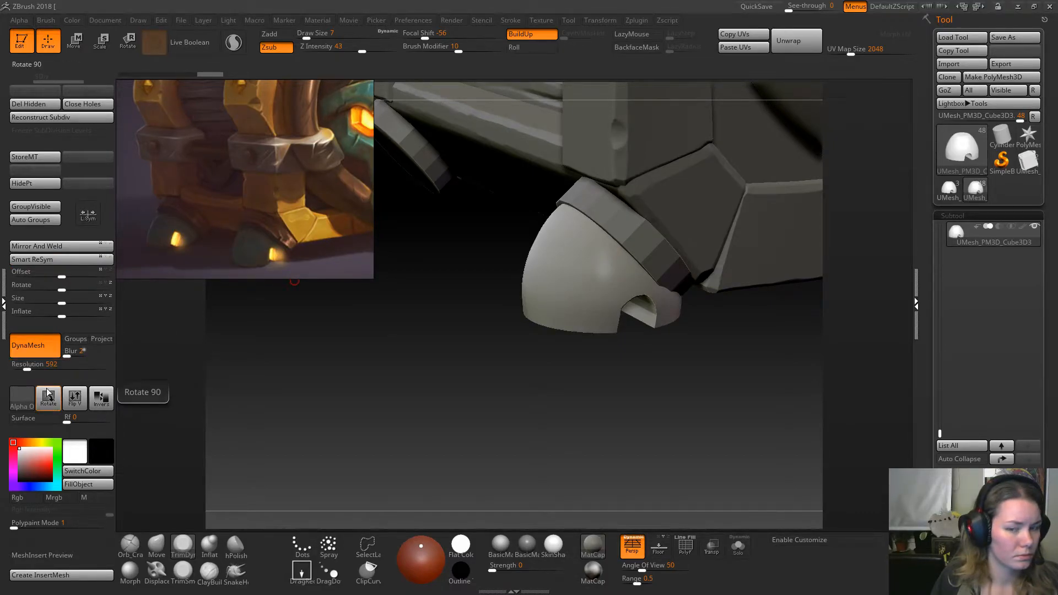
pyautogui.click(684, 545)
pyautogui.click(684, 546)
# Set the brush draw size to 20 and the foot's DynaMesh resolution to 480.
pyautogui.moveTo(265, 392); pyautogui.dragTo(249, 396)
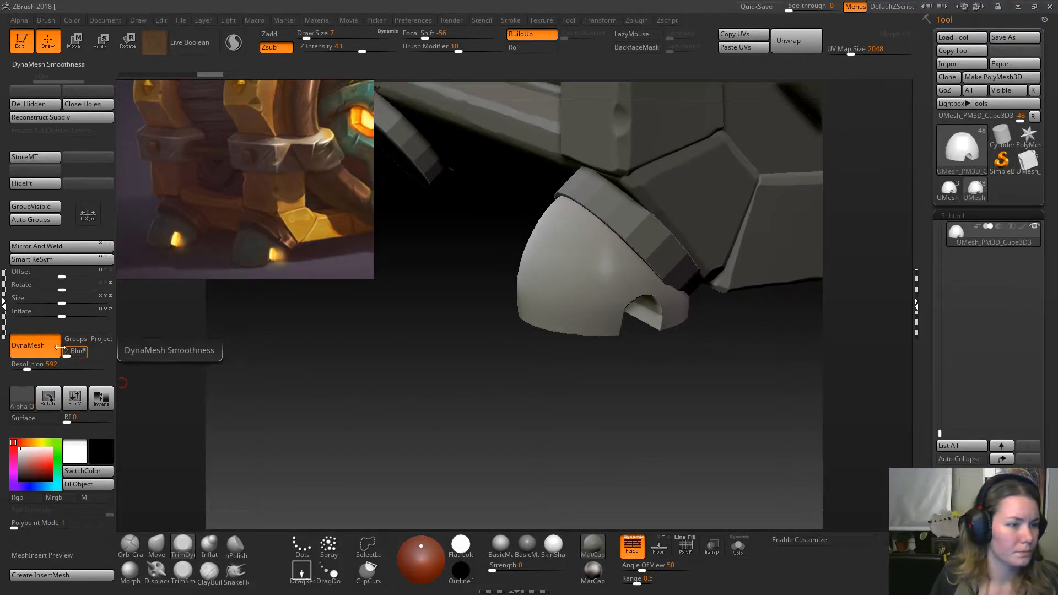
pyautogui.keyDown('alt'); pyautogui.moveTo(250, 308); pyautogui.dragTo(276, 397); pyautogui.keyUp('alt')
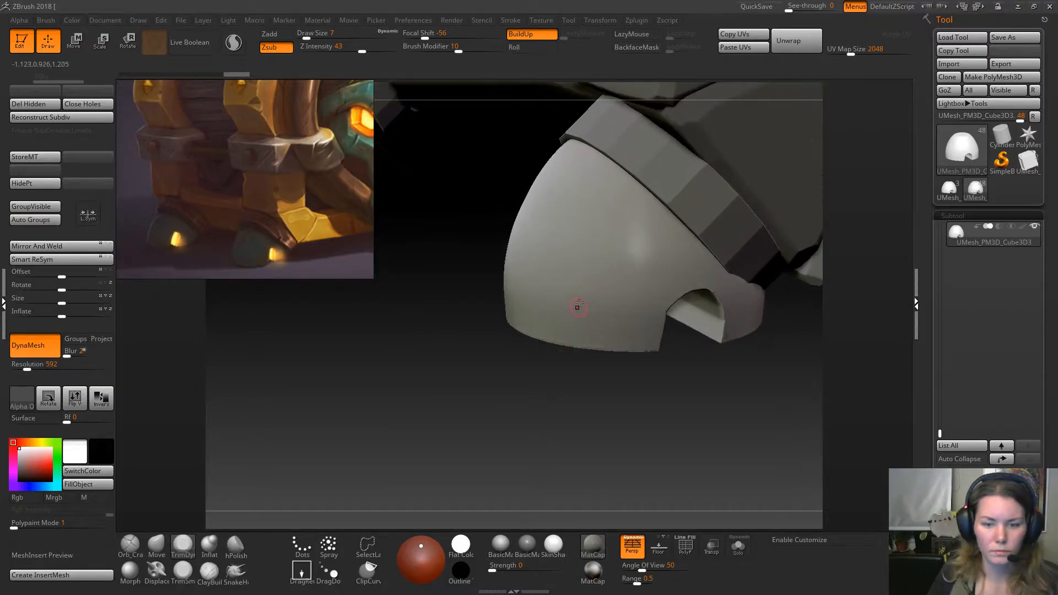
pyautogui.press('s')
pyautogui.click(580, 283)
pyautogui.click(24, 366)
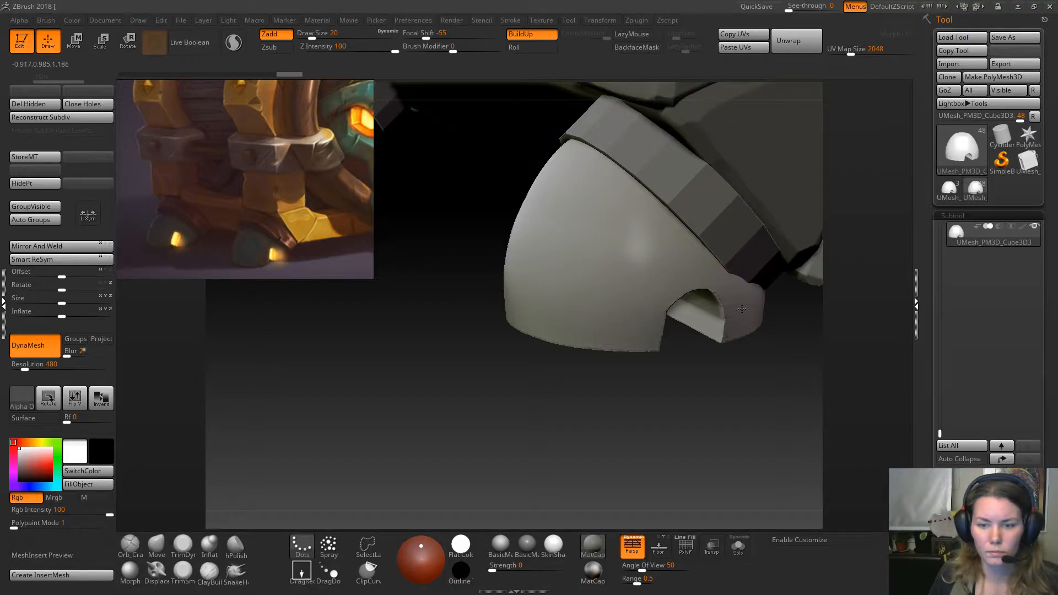
pyautogui.hotkey('ctrl', 'z')
# Smooth the edge of the foot's slot and isolate the foot with Solo.
pyautogui.moveTo(746, 380)
pyautogui.mouseDown()
pyautogui.moveTo(718, 385)
pyautogui.moveTo(717, 331)
pyautogui.moveTo(664, 325)
pyautogui.mouseUp()
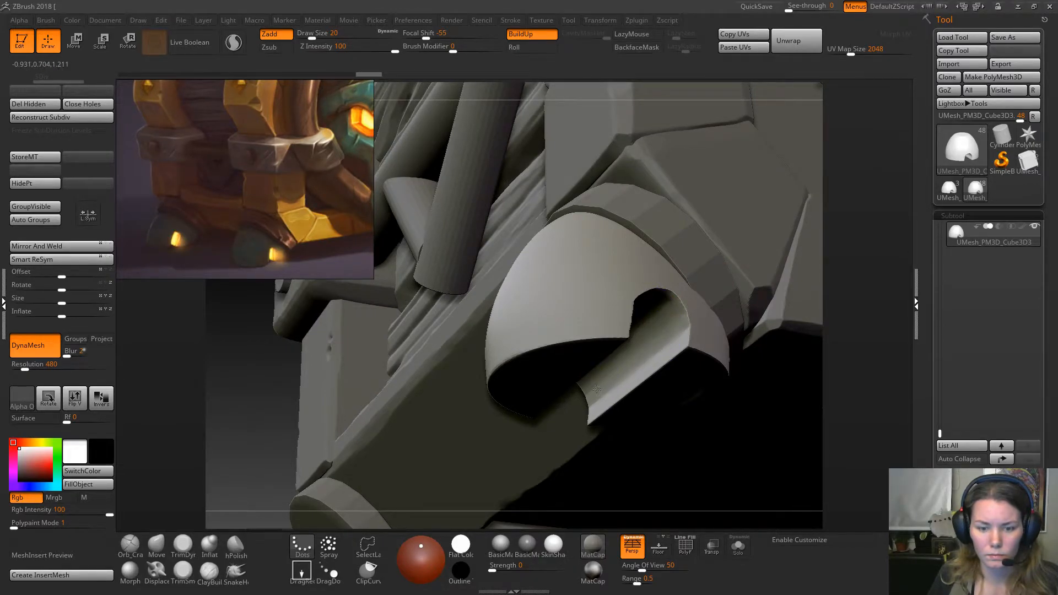
pyautogui.keyDown('shift'); pyautogui.moveTo(671, 329); pyautogui.dragTo(723, 375); pyautogui.keyUp('shift')
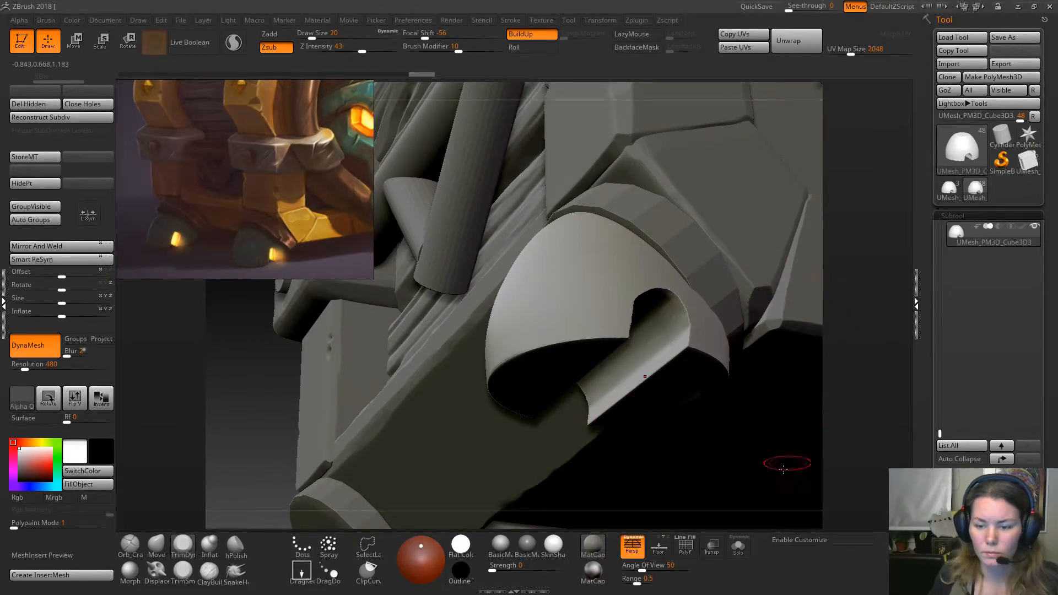
pyautogui.click(738, 548)
pyautogui.moveTo(779, 349); pyautogui.dragTo(628, 353)
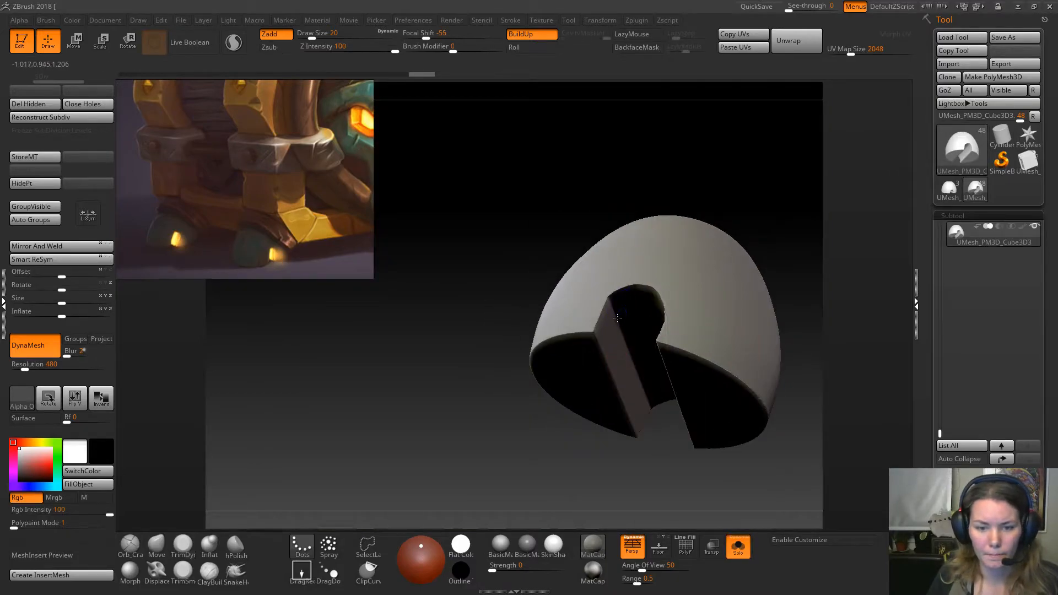
pyautogui.moveTo(436, 404)
pyautogui.keyDown('alt'); pyautogui.mouseDown()
pyautogui.moveTo(418, 382)
pyautogui.moveTo(423, 412)
pyautogui.mouseUp(); pyautogui.keyUp('alt')
pyautogui.moveTo(435, 462); pyautogui.dragTo(446, 482)
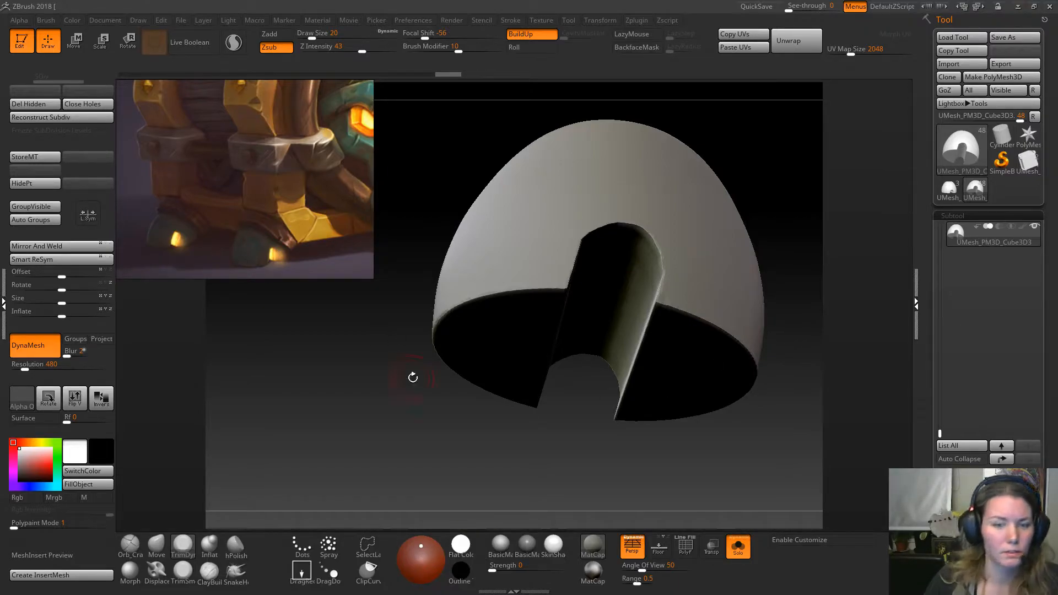
# Smooth the inner walls and rim of the slot along the underside of the isolated foot.
pyautogui.moveTo(790, 142); pyautogui.dragTo(750, 148)
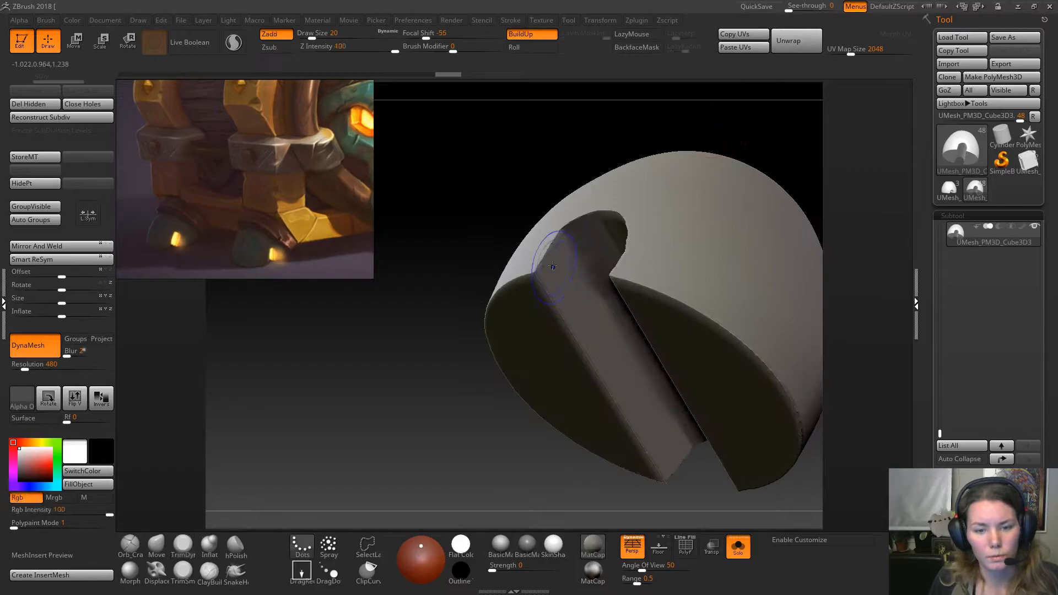
pyautogui.moveTo(679, 421); pyautogui.dragTo(683, 435)
pyautogui.keyDown('shift'); pyautogui.moveTo(584, 253); pyautogui.dragTo(556, 240); pyautogui.keyUp('shift')
pyautogui.moveTo(353, 358)
pyautogui.mouseDown()
pyautogui.moveTo(397, 392)
pyautogui.moveTo(366, 336)
pyautogui.mouseUp()
pyautogui.keyDown('shift'); pyautogui.moveTo(618, 248); pyautogui.dragTo(632, 214); pyautogui.keyUp('shift')
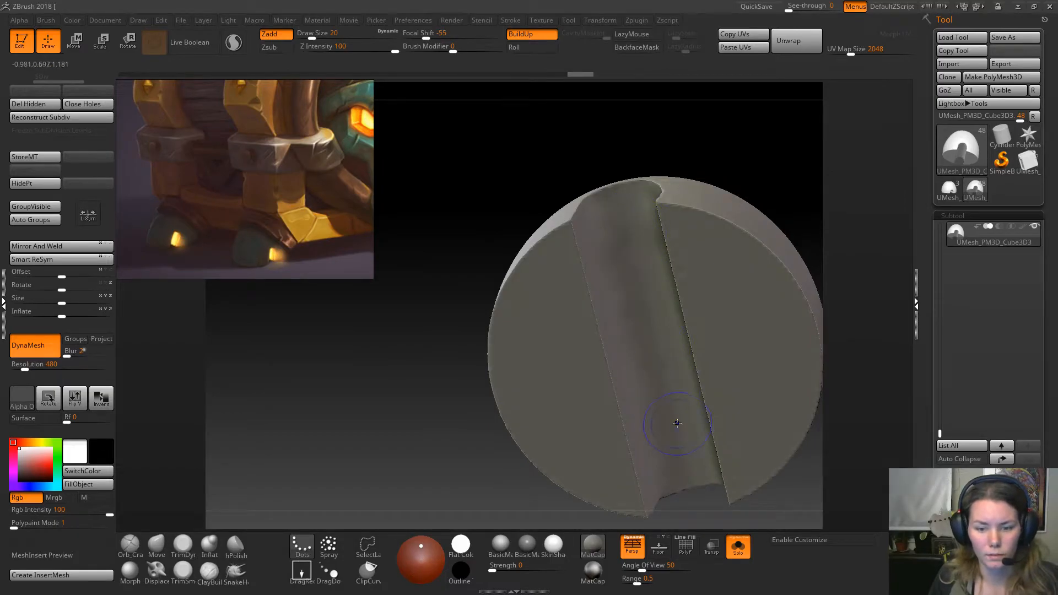
pyautogui.keyDown('shift'); pyautogui.moveTo(649, 344); pyautogui.dragTo(645, 329); pyautogui.keyUp('shift')
pyautogui.moveTo(357, 386); pyautogui.dragTo(388, 493)
pyautogui.moveTo(457, 340)
pyautogui.keyDown('alt'); pyautogui.mouseDown()
pyautogui.moveTo(406, 316)
pyautogui.moveTo(295, 216)
pyautogui.mouseUp(); pyautogui.keyUp('alt')
# Smooth the outer dome surface of the foot around both openings of the slot.
pyautogui.moveTo(769, 212)
pyautogui.mouseDown()
pyautogui.moveTo(732, 189)
pyautogui.moveTo(750, 192)
pyautogui.mouseUp()
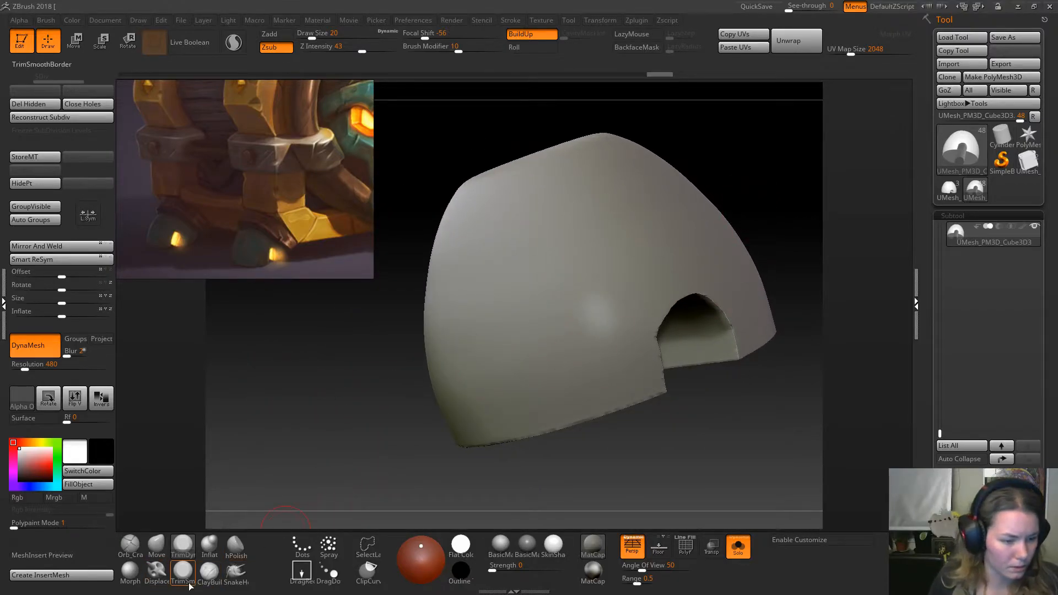
pyautogui.press('space')
pyautogui.moveTo(580, 320); pyautogui.dragTo(575, 320)
pyautogui.moveTo(370, 424); pyautogui.dragTo(286, 414)
pyautogui.press('space')
pyautogui.moveTo(580, 340); pyautogui.dragTo(570, 359)
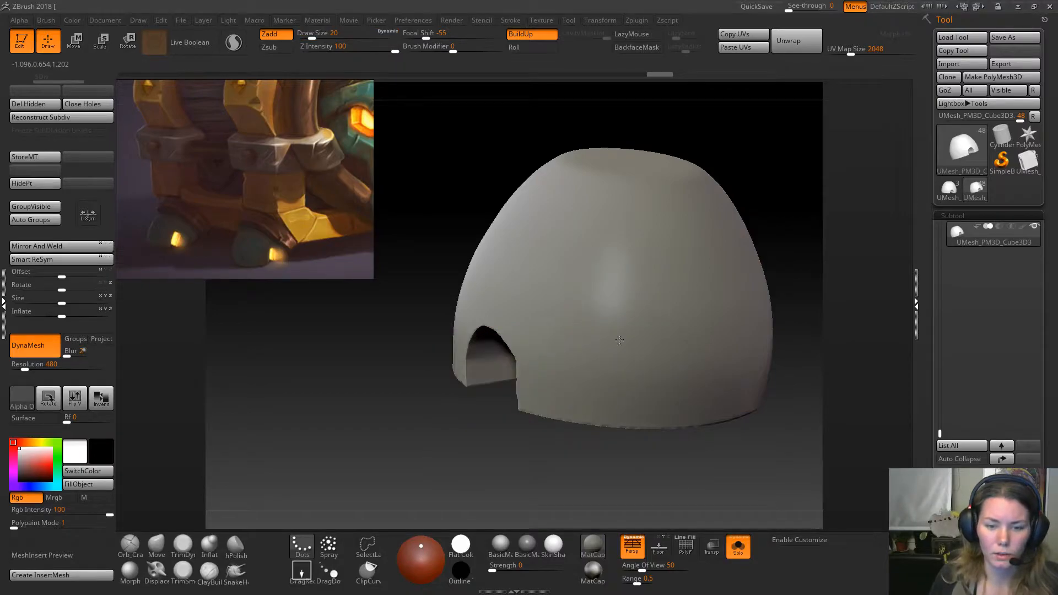
pyautogui.moveTo(403, 396); pyautogui.dragTo(395, 419)
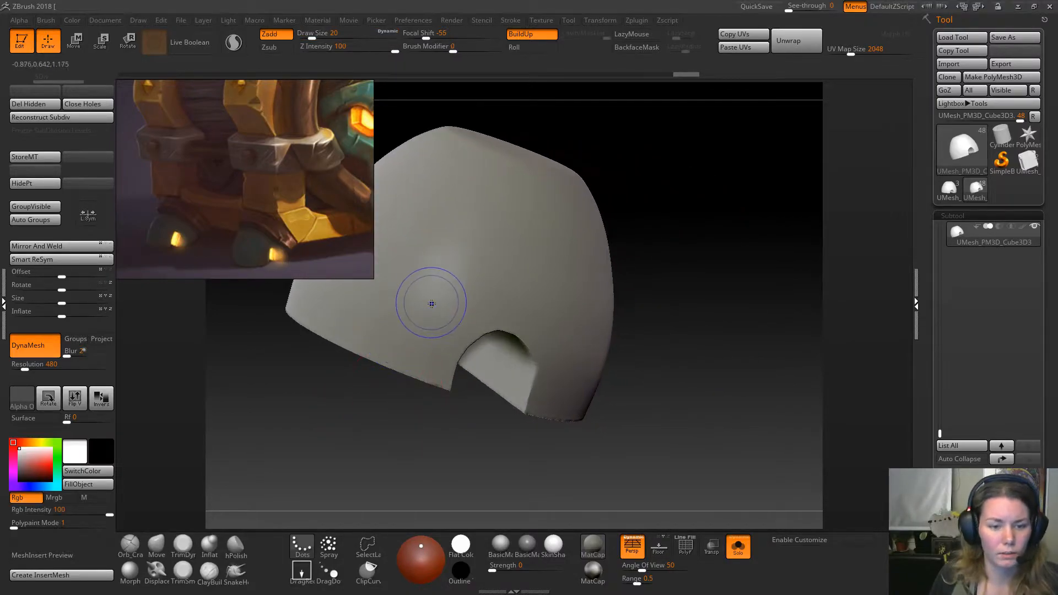
pyautogui.moveTo(708, 295); pyautogui.dragTo(591, 282)
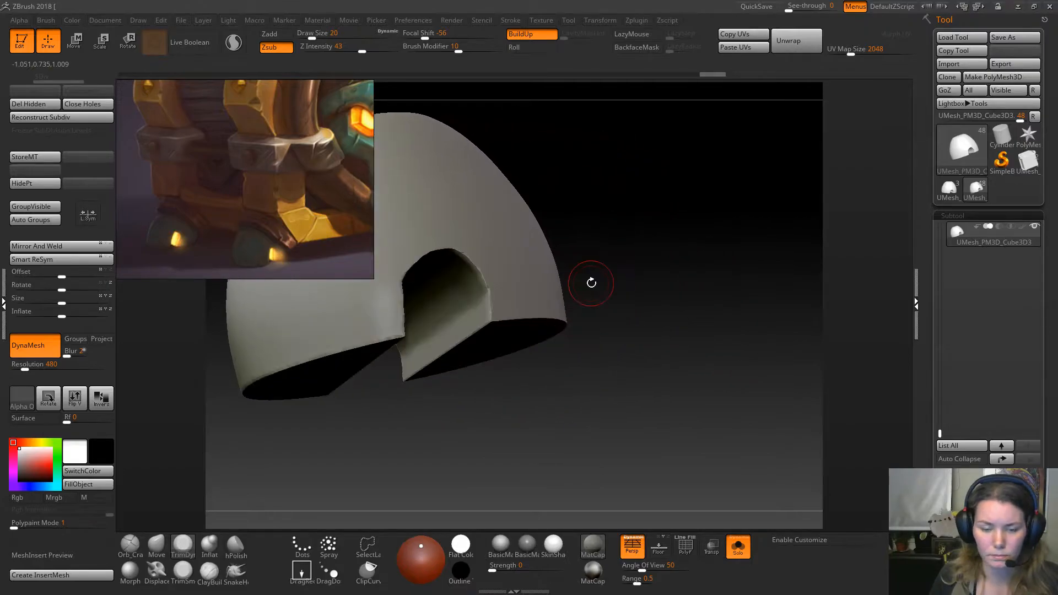
# Check the foot's mesh density and subdivide it once.
pyautogui.click(685, 548)
pyautogui.click(685, 548)
pyautogui.moveTo(639, 314); pyautogui.dragTo(523, 307)
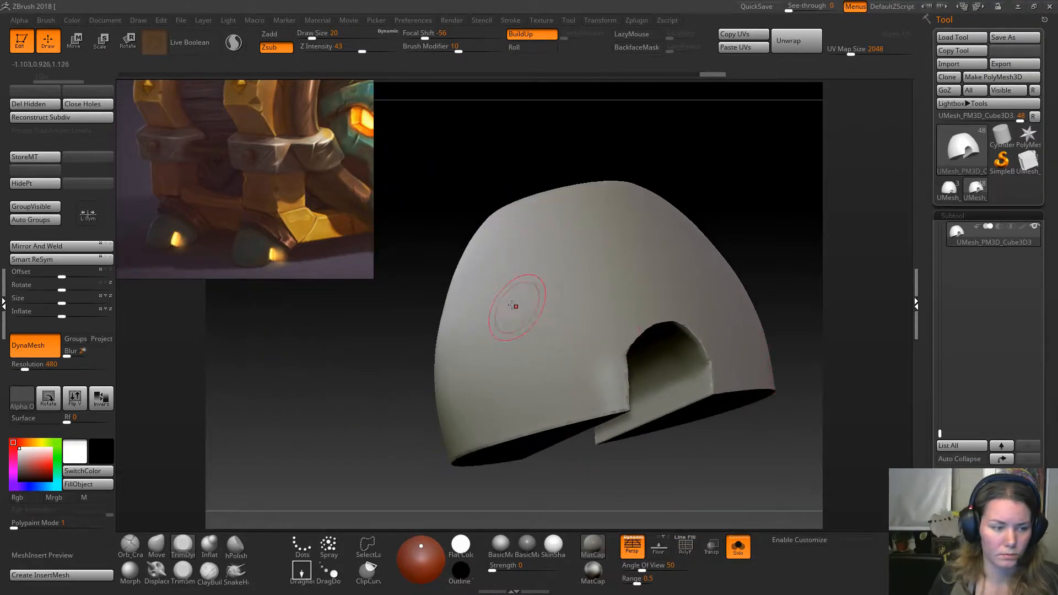
pyautogui.press('ctrl')
pyautogui.hotkey('ctrl', 'd')
# Set the draw size to 11 and trim the middle of one long slot edge on the foot's underside with TrimDynamic.
pyautogui.keyDown('alt'); pyautogui.moveTo(515, 518); pyautogui.dragTo(465, 451); pyautogui.keyUp('alt')
pyautogui.keyDown('alt'); pyautogui.moveTo(473, 409); pyautogui.dragTo(466, 373); pyautogui.keyUp('alt')
pyautogui.keyDown('alt'); pyautogui.moveTo(680, 270); pyautogui.dragTo(460, 406); pyautogui.keyUp('alt')
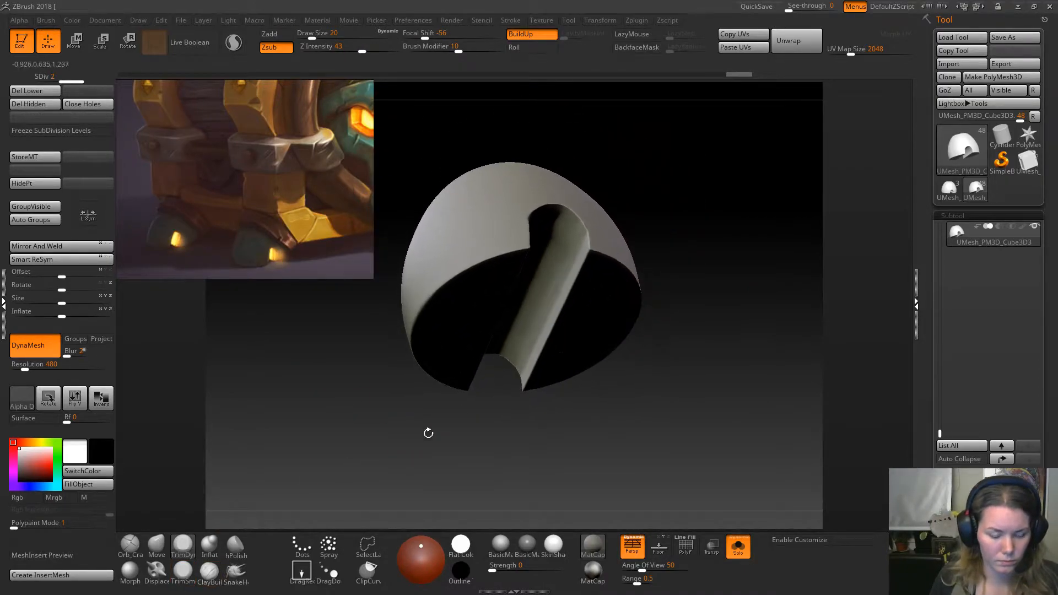
pyautogui.moveTo(693, 213); pyautogui.dragTo(661, 228)
pyautogui.press('space')
pyautogui.moveTo(630, 262); pyautogui.dragTo(639, 246)
pyautogui.press('space')
pyautogui.moveTo(637, 241); pyautogui.dragTo(626, 213, button='right')
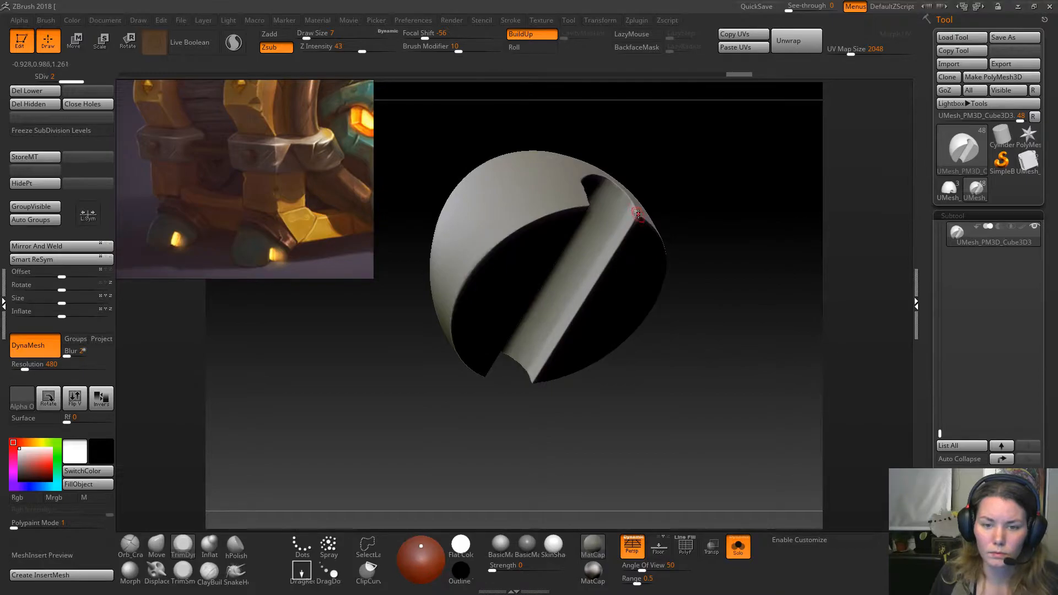
pyautogui.press('space')
pyautogui.moveTo(632, 223); pyautogui.dragTo(635, 223)
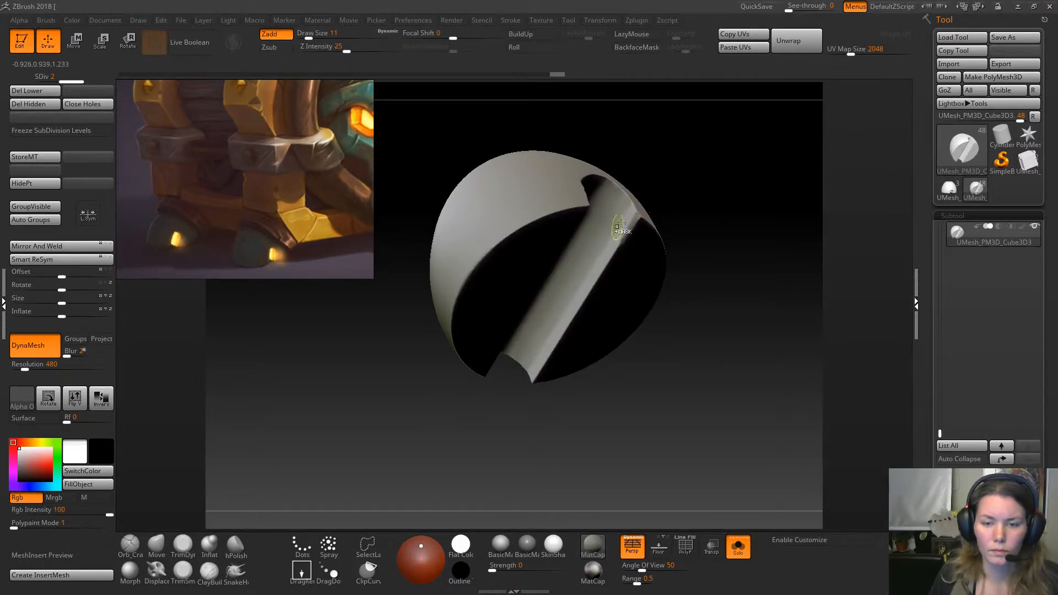
pyautogui.moveTo(612, 229); pyautogui.dragTo(638, 238, button='right')
pyautogui.moveTo(591, 290); pyautogui.dragTo(576, 312)
pyautogui.moveTo(608, 259); pyautogui.dragTo(598, 280)
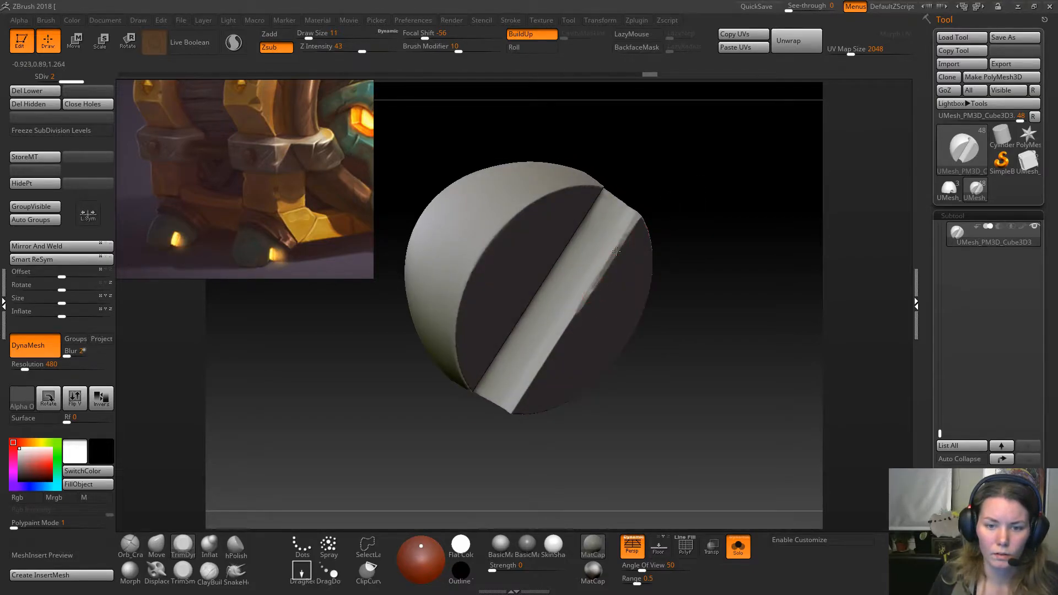
# Bevel the same long slot edge from end to end with the TrimSmoothBorder brush.
pyautogui.click(185, 572)
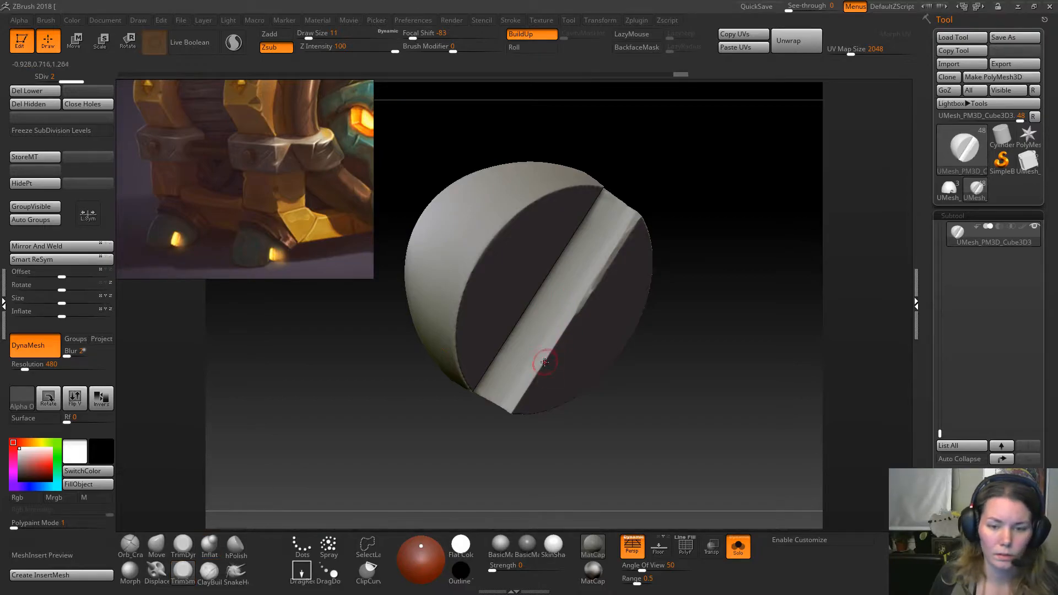
pyautogui.moveTo(548, 355); pyautogui.dragTo(570, 322)
pyautogui.moveTo(593, 285); pyautogui.dragTo(621, 243)
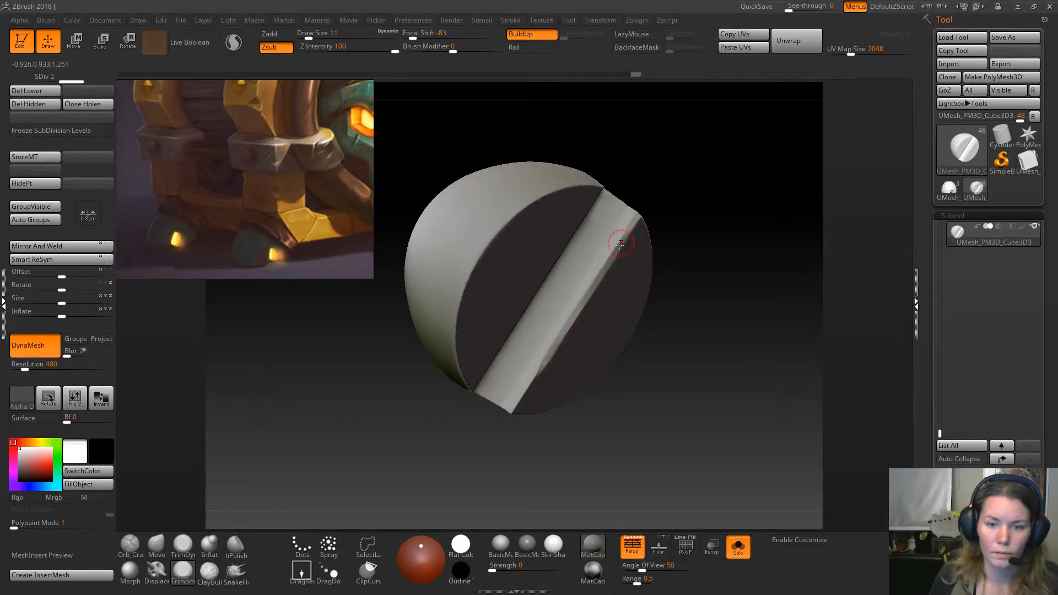
pyautogui.moveTo(693, 368); pyautogui.dragTo(689, 318)
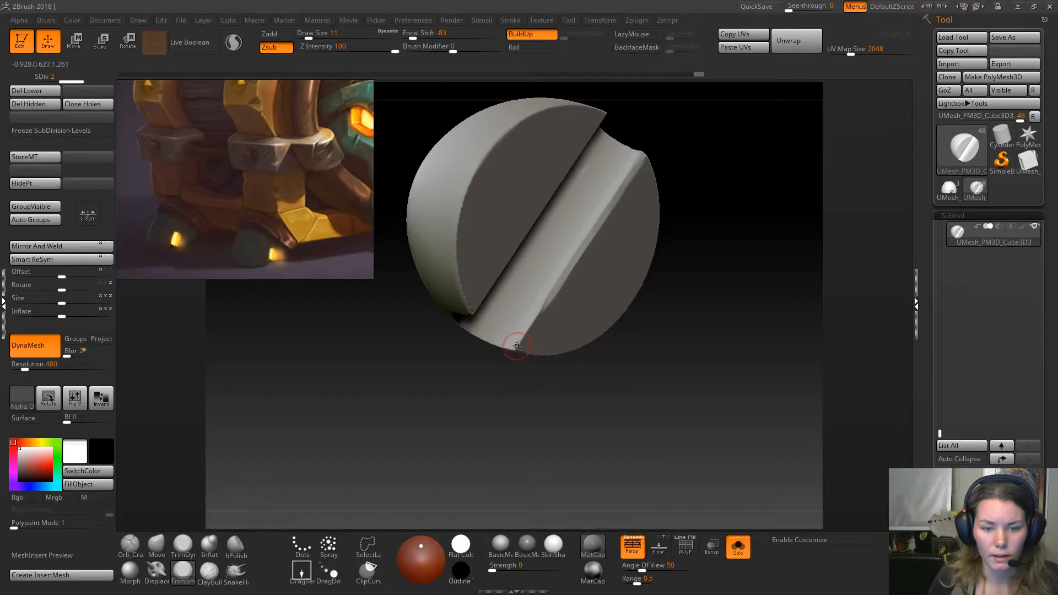
pyautogui.moveTo(524, 331); pyautogui.dragTo(531, 323)
pyautogui.moveTo(665, 130)
pyautogui.mouseDown()
pyautogui.moveTo(715, 266)
pyautogui.moveTo(697, 183)
pyautogui.moveTo(606, 249)
pyautogui.mouseUp()
pyautogui.moveTo(508, 189); pyautogui.dragTo(486, 194)
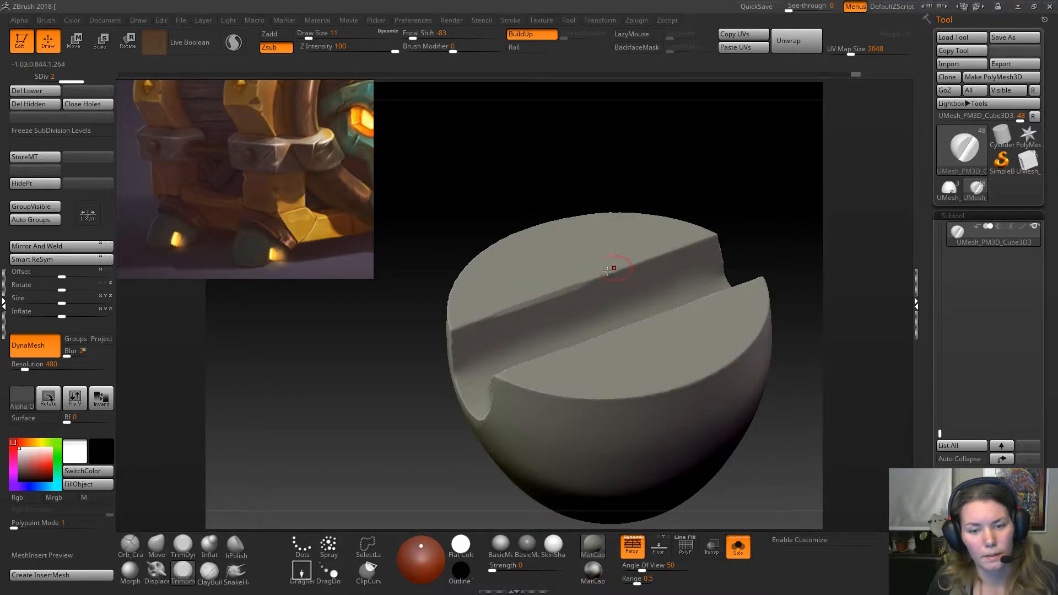
# Bevel the opposite long edge of the slot along its full length with the same trim brush.
pyautogui.moveTo(616, 271); pyautogui.dragTo(691, 243)
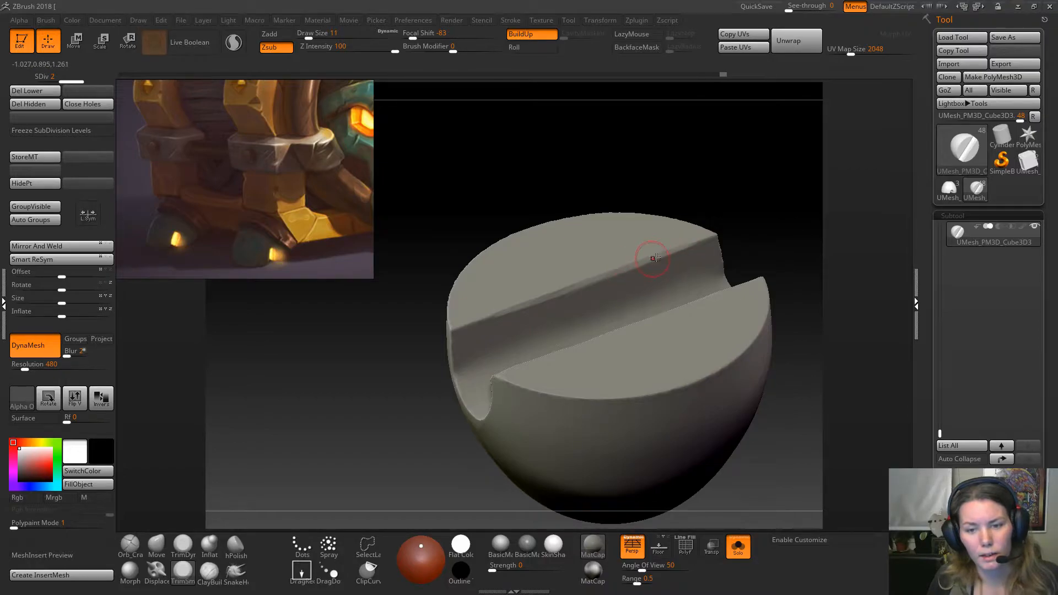
pyautogui.moveTo(497, 309); pyautogui.dragTo(453, 329)
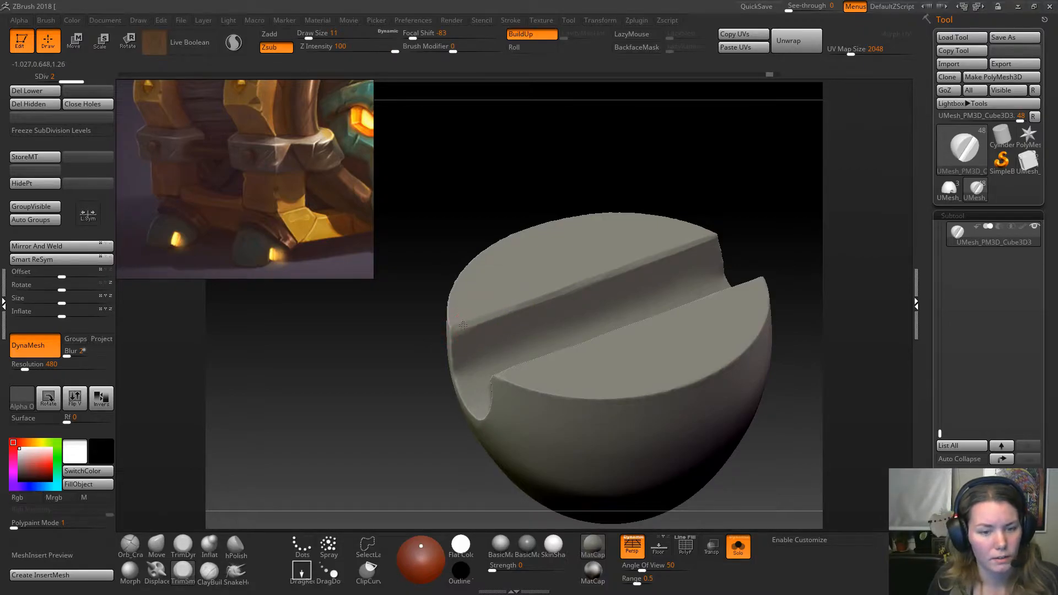
pyautogui.moveTo(496, 306)
pyautogui.mouseDown()
pyautogui.moveTo(460, 327)
pyautogui.moveTo(476, 321)
pyautogui.mouseUp()
pyautogui.moveTo(569, 287)
pyautogui.mouseDown()
pyautogui.moveTo(697, 242)
pyautogui.moveTo(761, 240)
pyautogui.moveTo(779, 296)
pyautogui.moveTo(699, 220)
pyautogui.moveTo(602, 215)
pyautogui.moveTo(613, 217)
pyautogui.mouseUp()
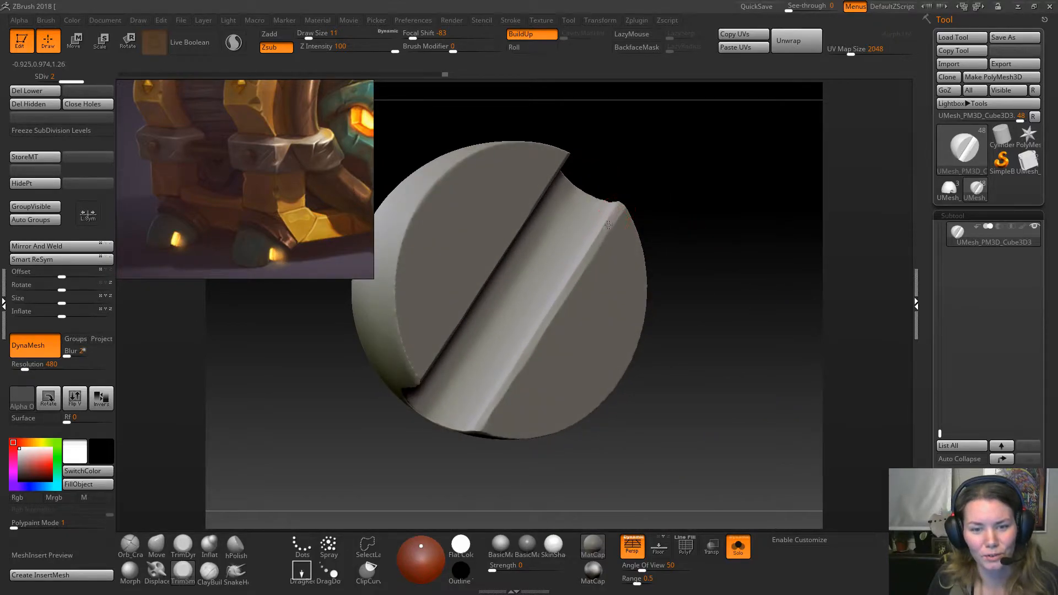
pyautogui.moveTo(698, 210)
pyautogui.mouseDown()
pyautogui.moveTo(720, 240)
pyautogui.moveTo(739, 186)
pyautogui.moveTo(703, 208)
pyautogui.moveTo(689, 193)
pyautogui.moveTo(682, 207)
pyautogui.mouseUp()
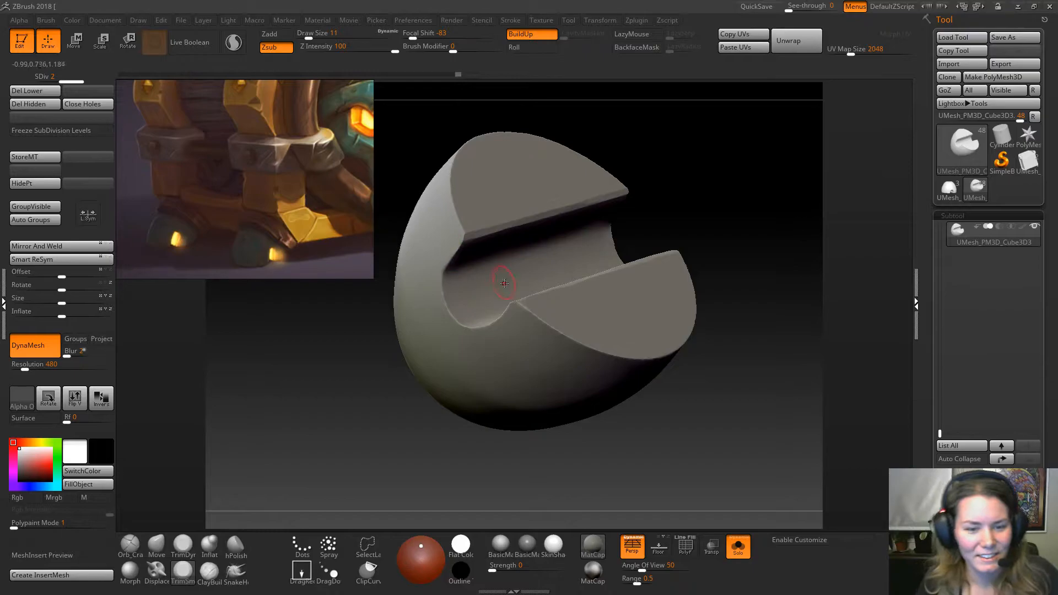
# Reduce the draw size to 9 and trim the sharp corners where the slot edges meet the foot's outer surface.
pyautogui.moveTo(661, 159); pyautogui.dragTo(632, 250)
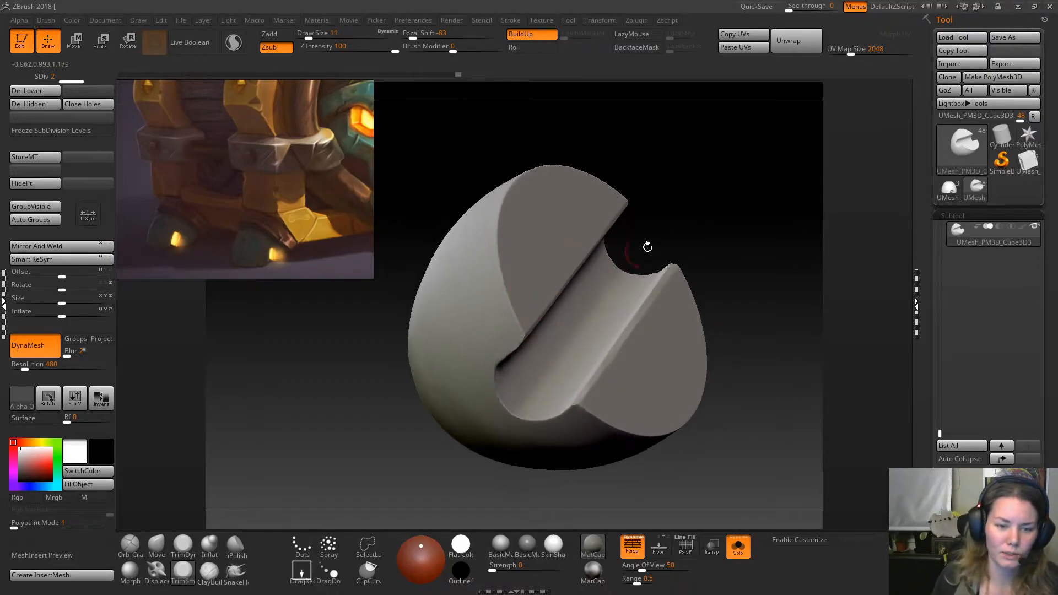
pyautogui.moveTo(664, 202); pyautogui.dragTo(469, 257)
pyautogui.press('space')
pyautogui.moveTo(715, 207); pyautogui.dragTo(718, 200)
pyautogui.moveTo(475, 243); pyautogui.dragTo(478, 243)
pyautogui.moveTo(709, 180); pyautogui.dragTo(736, 217)
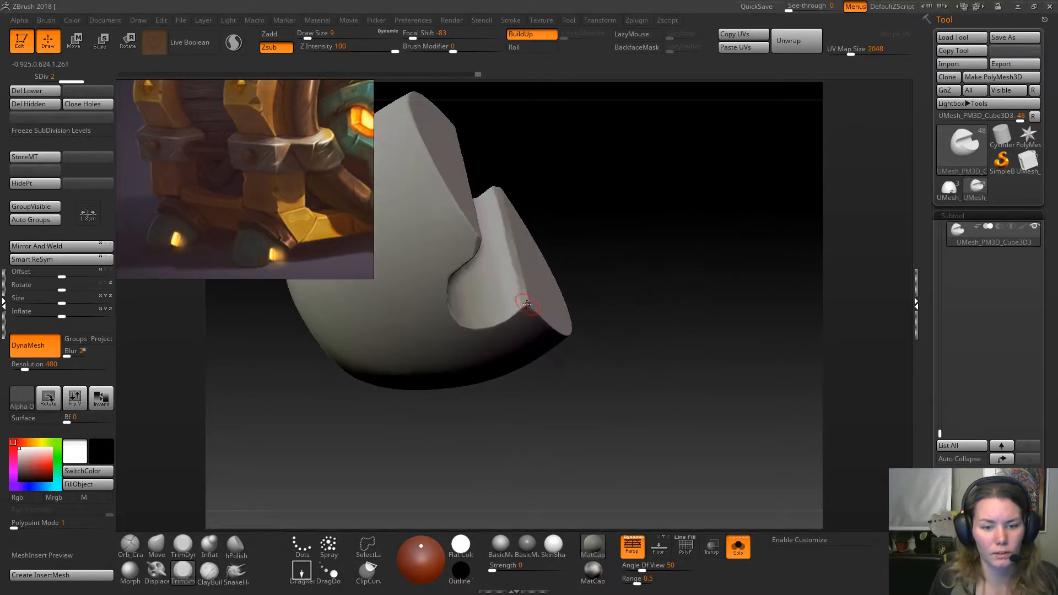
pyautogui.moveTo(696, 226); pyautogui.dragTo(584, 281)
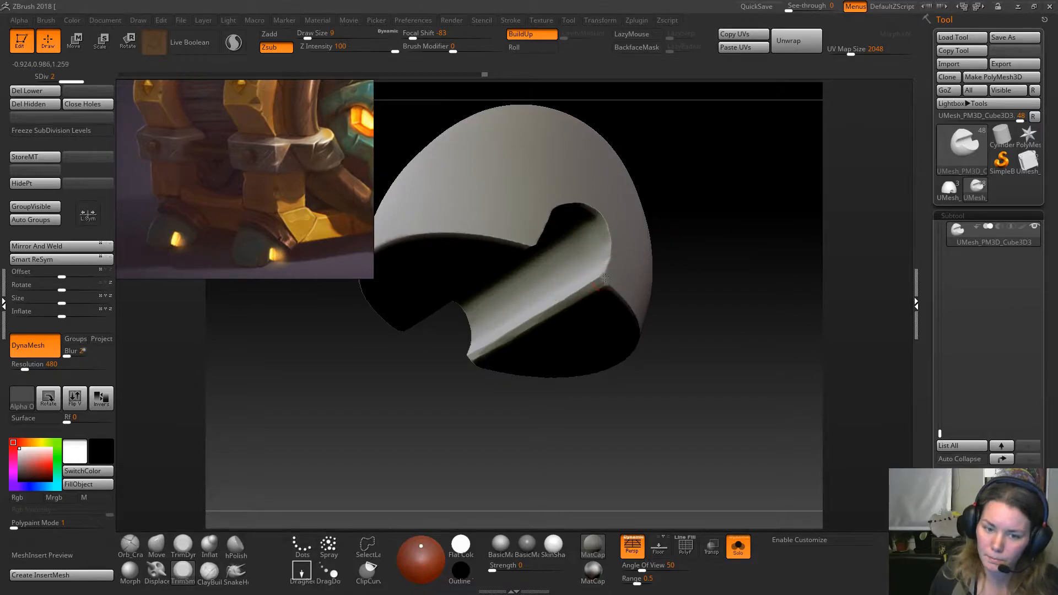
pyautogui.moveTo(699, 234); pyautogui.dragTo(503, 224)
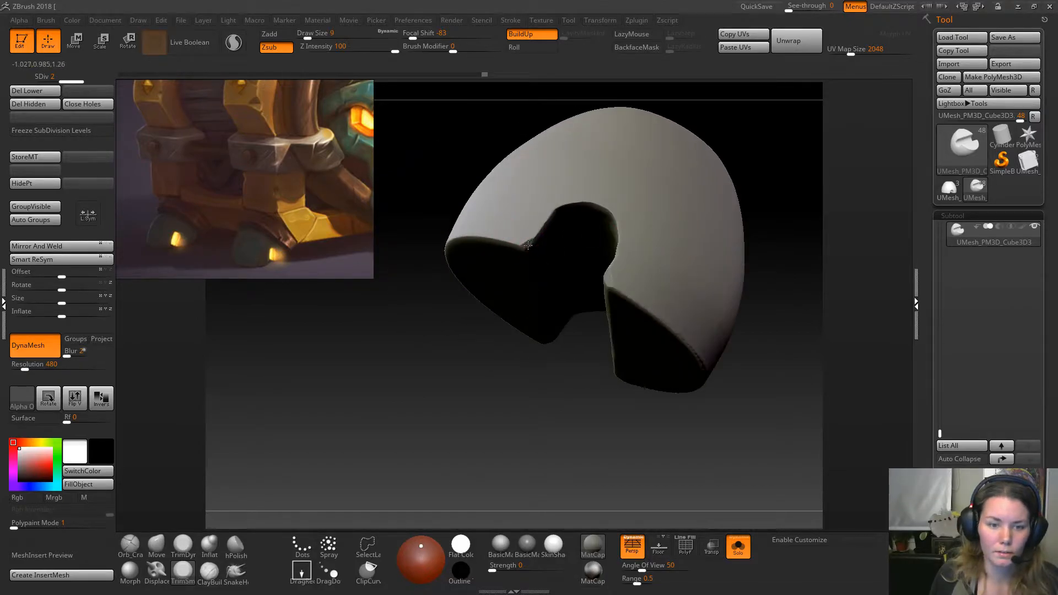
# Chamfer the slot corners and the curved outer rim of the foot's base with TrimDynamic.
pyautogui.click(183, 545)
pyautogui.moveTo(401, 392)
pyautogui.keyDown('alt'); pyautogui.mouseDown()
pyautogui.moveTo(393, 423)
pyautogui.moveTo(399, 388)
pyautogui.moveTo(644, 229)
pyautogui.moveTo(584, 287)
pyautogui.mouseUp(); pyautogui.keyUp('alt')
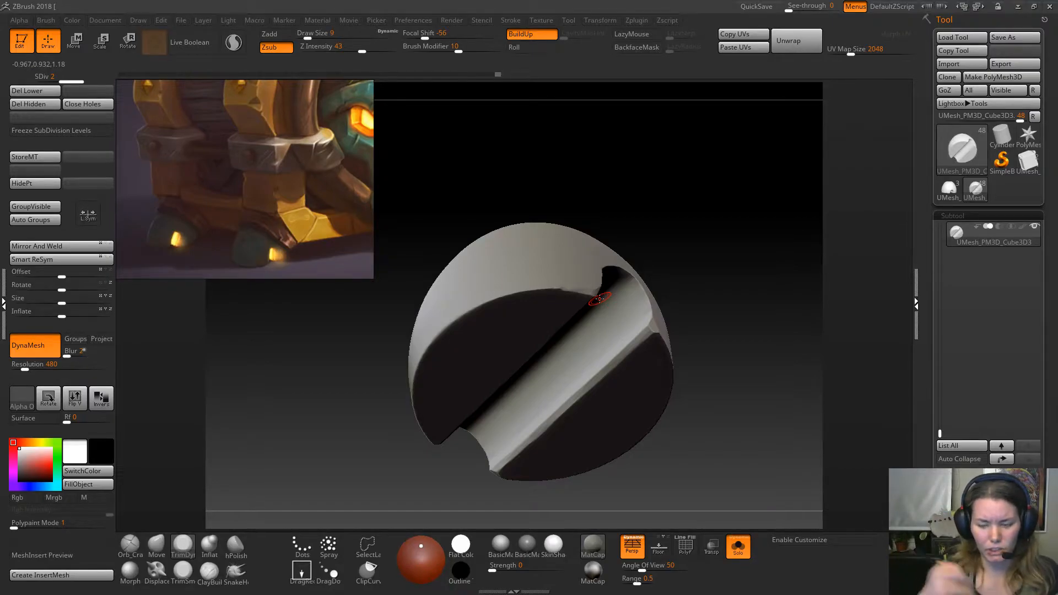
pyautogui.keyDown('alt'); pyautogui.moveTo(583, 181); pyautogui.dragTo(644, 177); pyautogui.keyUp('alt')
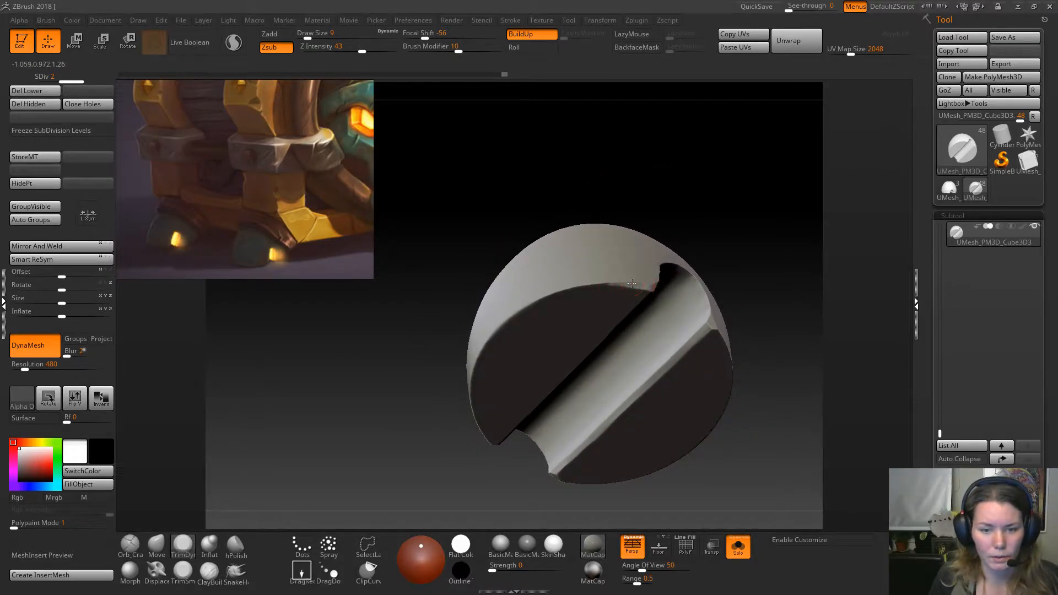
pyautogui.moveTo(694, 196); pyautogui.dragTo(614, 229)
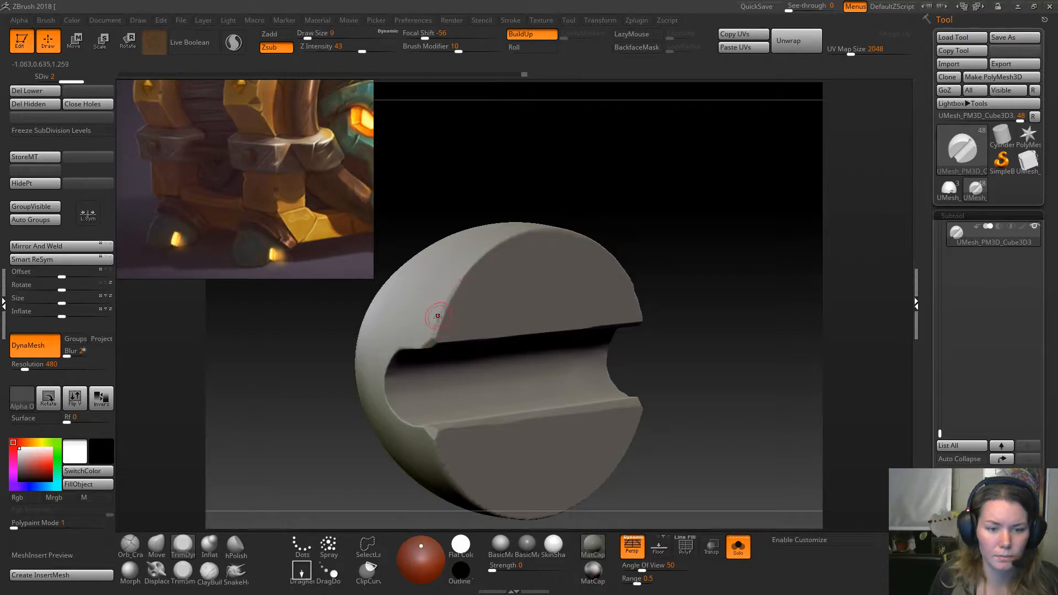
pyautogui.moveTo(711, 229)
pyautogui.mouseDown()
pyautogui.moveTo(704, 243)
pyautogui.moveTo(694, 237)
pyautogui.mouseUp()
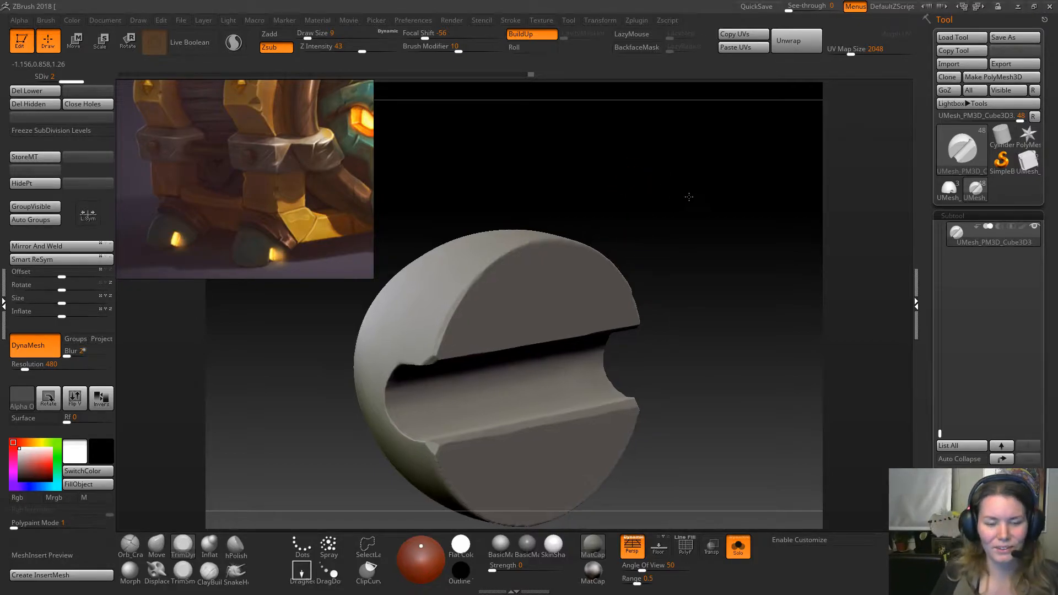
pyautogui.moveTo(684, 196); pyautogui.dragTo(678, 217)
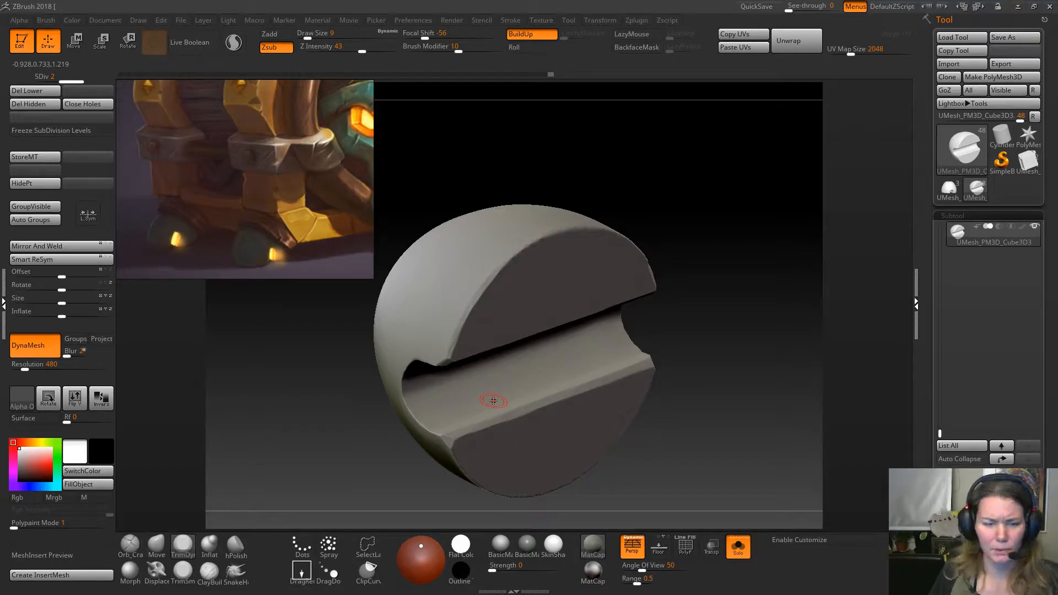
pyautogui.moveTo(661, 187); pyautogui.dragTo(621, 213)
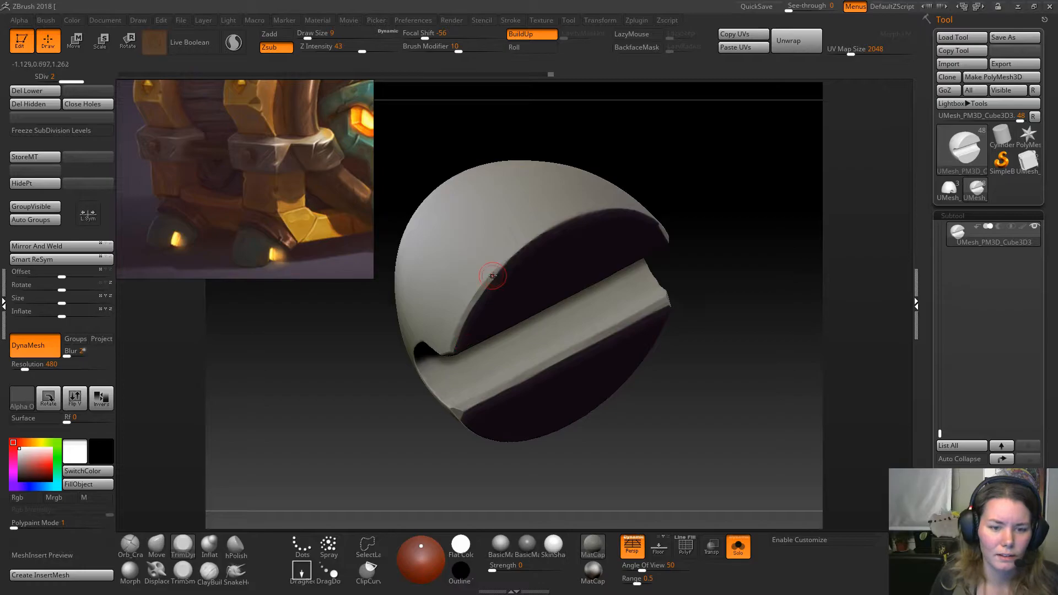
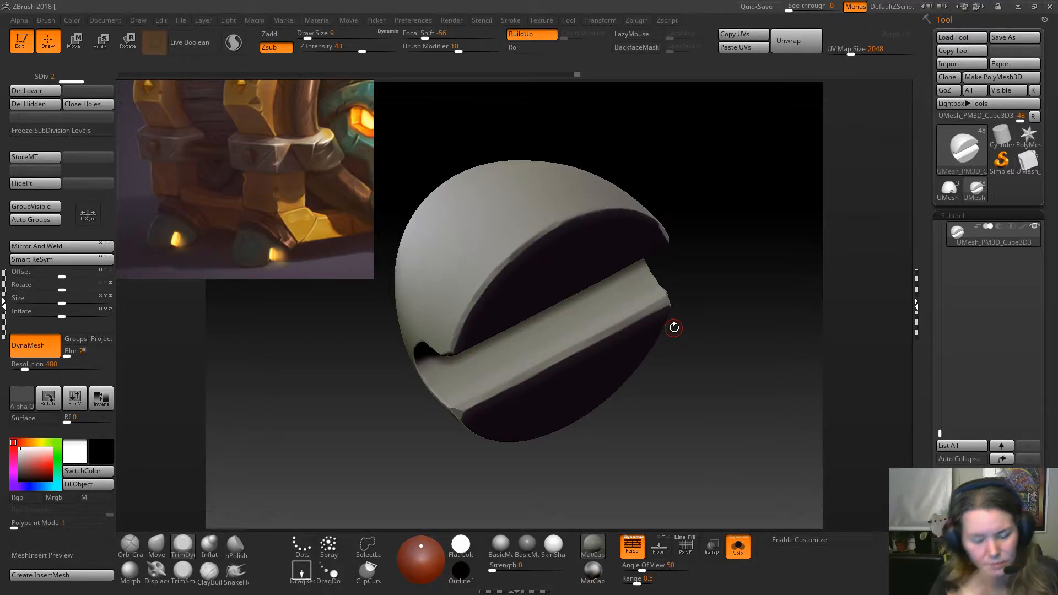
pyautogui.moveTo(724, 165)
pyautogui.mouseDown()
pyautogui.moveTo(746, 151)
pyautogui.moveTo(522, 252)
pyautogui.moveTo(526, 270)
pyautogui.moveTo(507, 277)
pyautogui.moveTo(573, 260)
pyautogui.mouseUp()
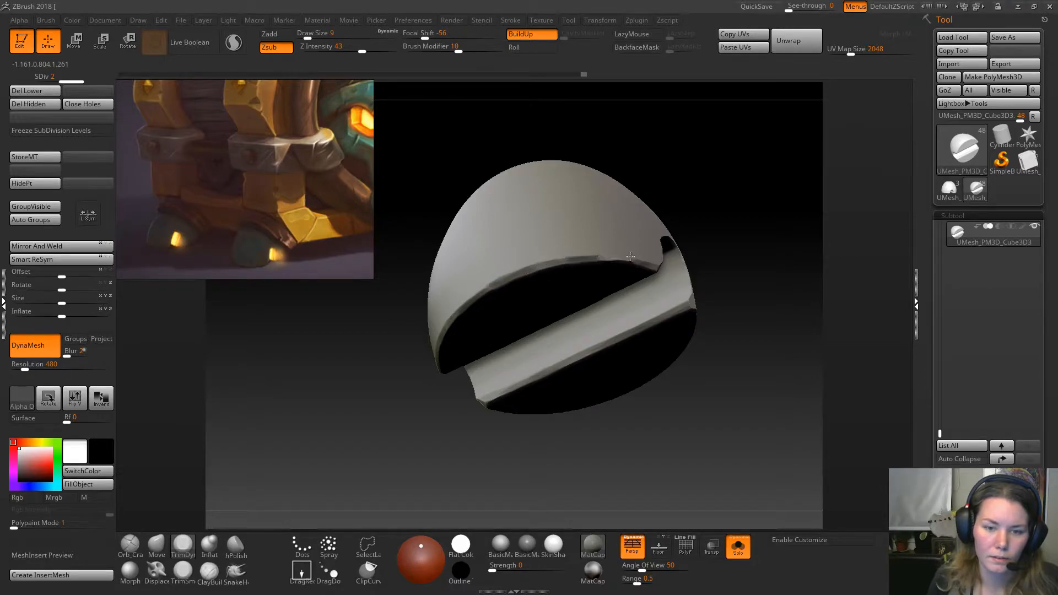
pyautogui.moveTo(743, 243)
pyautogui.mouseDown()
pyautogui.moveTo(745, 206)
pyautogui.moveTo(666, 237)
pyautogui.moveTo(678, 221)
pyautogui.mouseUp()
# Even out the bevel on the curved base rim beside the slot with TrimSmoothBorder, up to both slot corners.
pyautogui.click(183, 571)
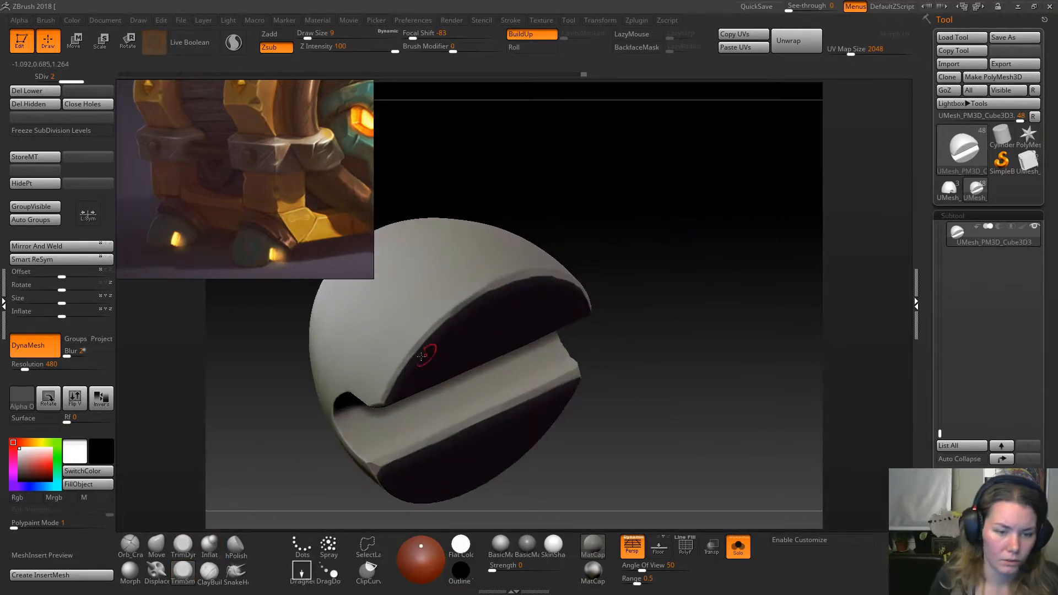
pyautogui.moveTo(382, 395)
pyautogui.mouseDown()
pyautogui.moveTo(426, 327)
pyautogui.moveTo(469, 297)
pyautogui.mouseUp()
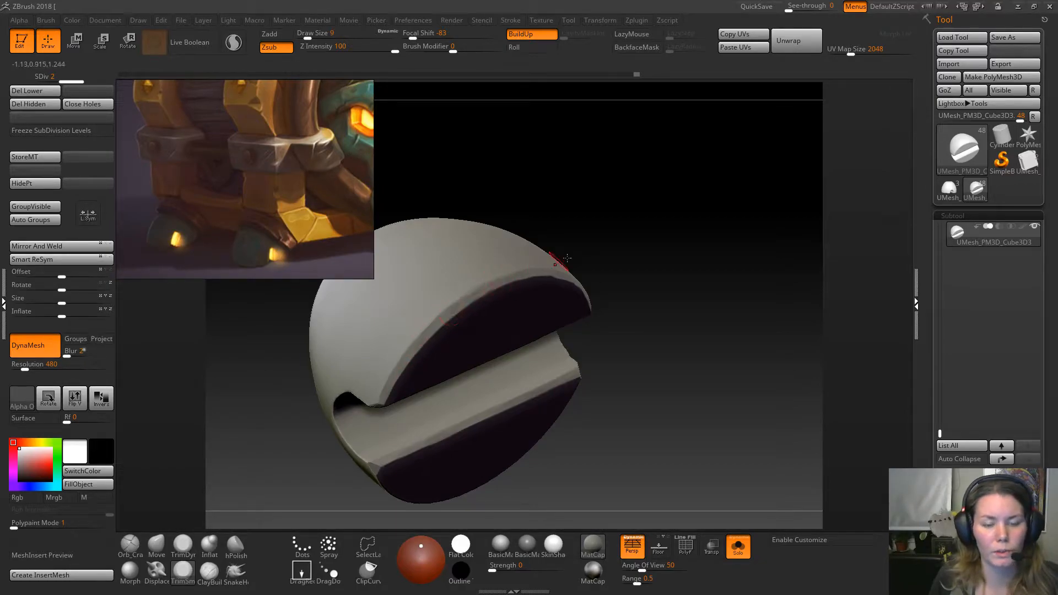
pyautogui.moveTo(634, 229)
pyautogui.mouseDown()
pyautogui.moveTo(485, 296)
pyautogui.moveTo(512, 273)
pyautogui.moveTo(651, 241)
pyautogui.moveTo(727, 241)
pyautogui.mouseUp()
pyautogui.moveTo(567, 265)
pyautogui.mouseDown()
pyautogui.moveTo(546, 264)
pyautogui.moveTo(640, 271)
pyautogui.mouseUp()
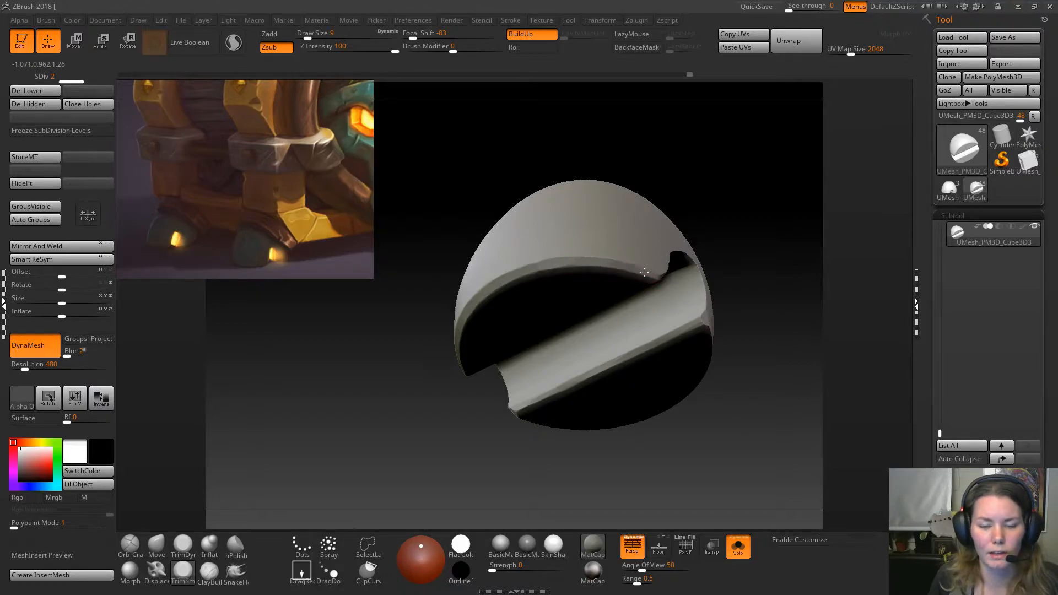
pyautogui.moveTo(791, 348)
pyautogui.mouseDown()
pyautogui.moveTo(750, 314)
pyautogui.moveTo(727, 213)
pyautogui.moveTo(708, 236)
pyautogui.mouseUp()
pyautogui.press('f')
pyautogui.moveTo(632, 230)
pyautogui.mouseDown()
pyautogui.moveTo(625, 211)
pyautogui.moveTo(635, 238)
pyautogui.mouseUp()
pyautogui.moveTo(649, 286); pyautogui.dragTo(664, 273)
pyautogui.moveTo(732, 310); pyautogui.dragTo(726, 307)
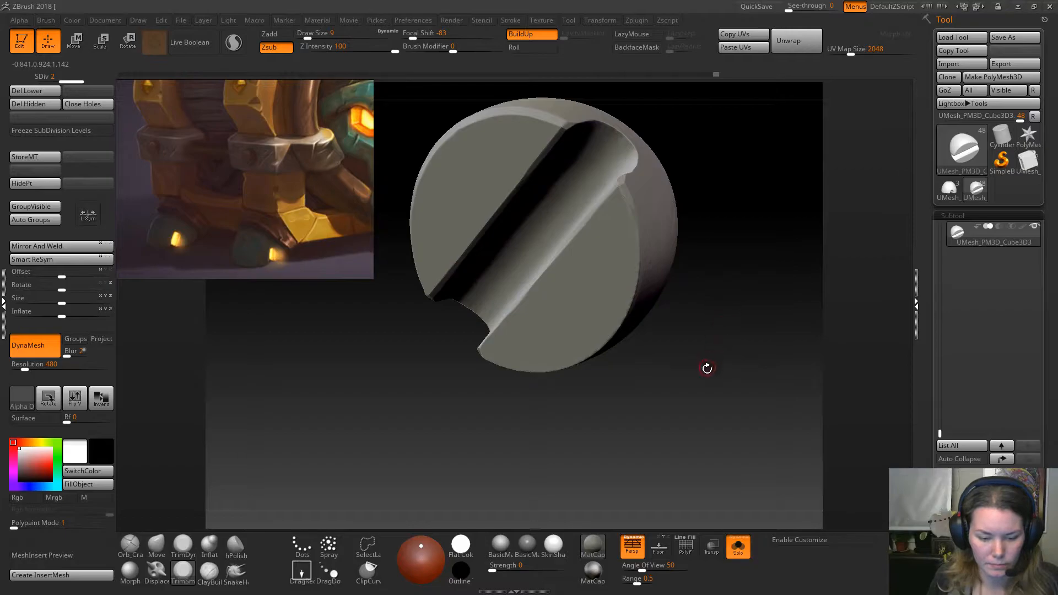
# Bevel the curved base rim of the foot's other half, on the far side of the slot.
pyautogui.moveTo(720, 268)
pyautogui.mouseDown()
pyautogui.moveTo(715, 306)
pyautogui.moveTo(717, 283)
pyautogui.moveTo(642, 317)
pyautogui.moveTo(638, 272)
pyautogui.mouseUp()
pyautogui.moveTo(643, 312); pyautogui.dragTo(638, 352)
pyautogui.moveTo(752, 361)
pyautogui.mouseDown()
pyautogui.moveTo(769, 391)
pyautogui.moveTo(773, 330)
pyautogui.mouseUp()
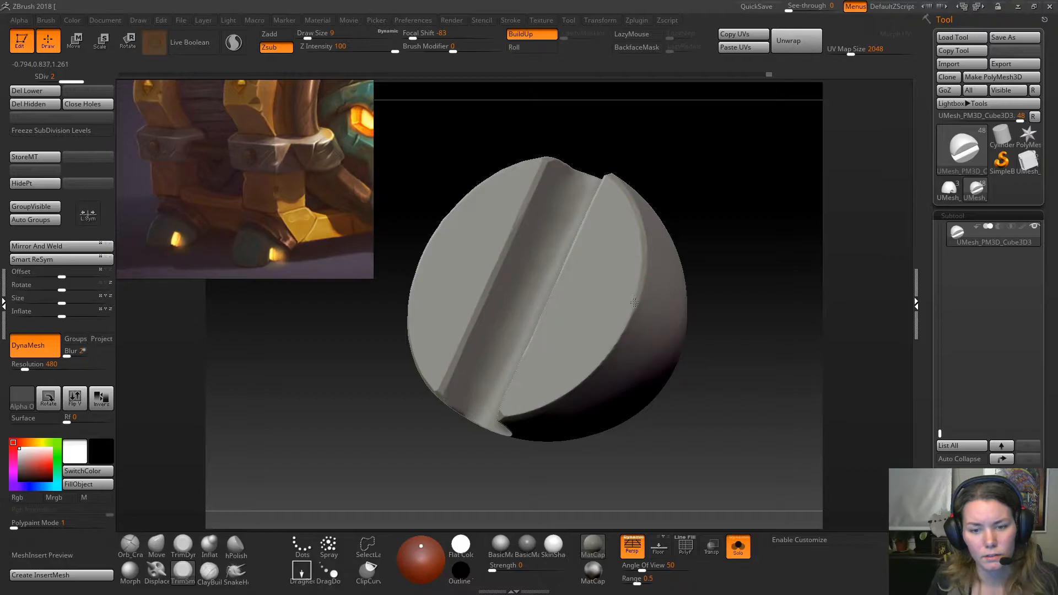
pyautogui.moveTo(630, 313); pyautogui.dragTo(603, 355)
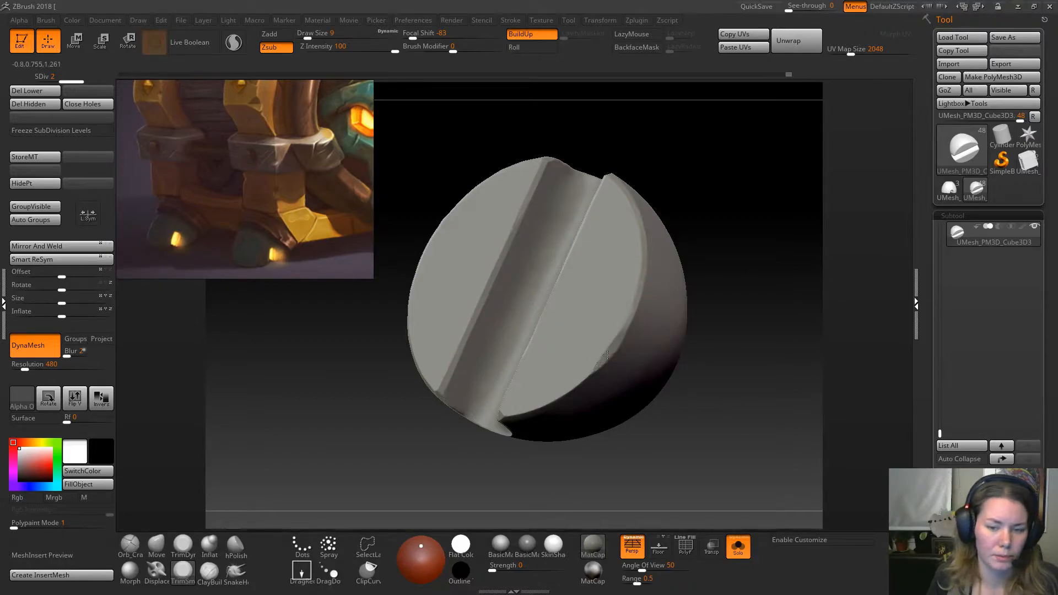
pyautogui.moveTo(740, 300)
pyautogui.mouseDown()
pyautogui.moveTo(689, 331)
pyautogui.moveTo(605, 353)
pyautogui.moveTo(606, 373)
pyautogui.moveTo(558, 397)
pyautogui.mouseUp()
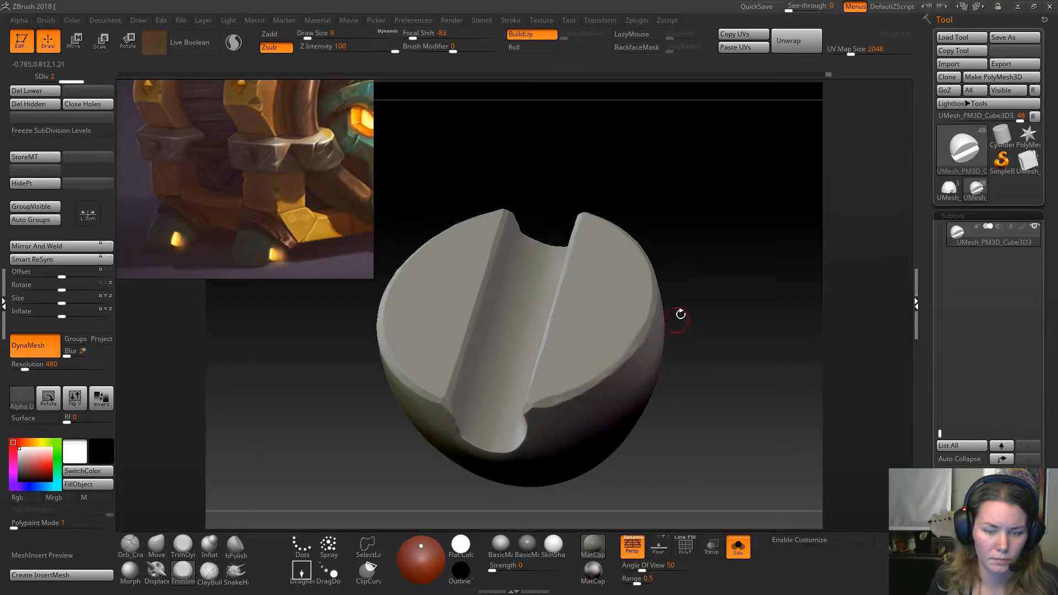
# Chamfer the edge around the arched slot opening and its lower corners on the foot's outer surface with TrimDynamic.
pyautogui.moveTo(685, 236)
pyautogui.mouseDown()
pyautogui.moveTo(713, 326)
pyautogui.moveTo(700, 419)
pyautogui.moveTo(674, 383)
pyautogui.mouseUp()
pyautogui.click(183, 545)
pyautogui.moveTo(692, 262); pyautogui.dragTo(581, 149)
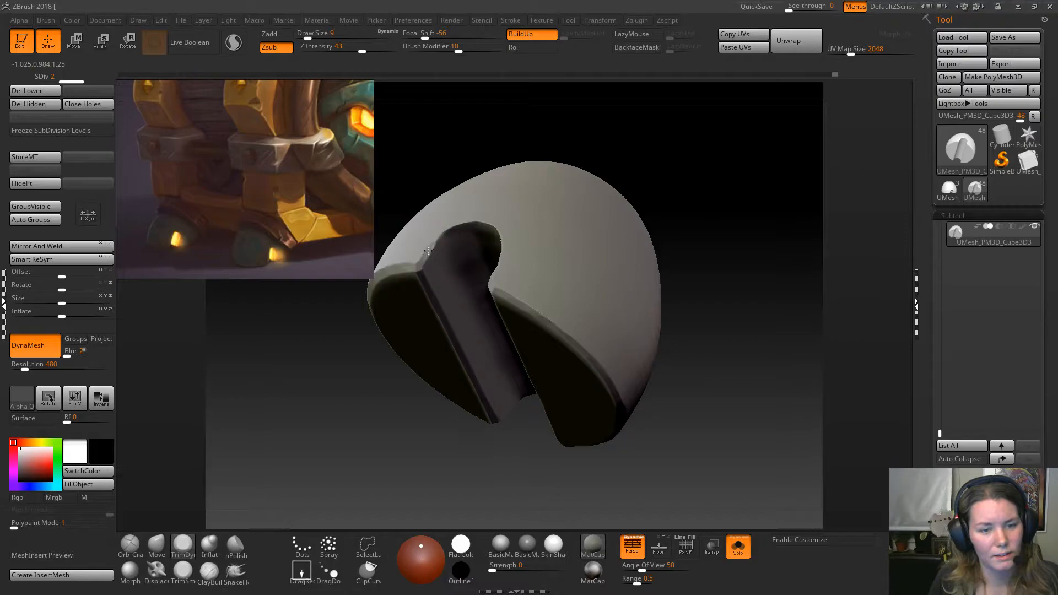
pyautogui.moveTo(418, 264); pyautogui.dragTo(437, 241)
pyautogui.moveTo(651, 187)
pyautogui.mouseDown()
pyautogui.moveTo(441, 220)
pyautogui.moveTo(485, 224)
pyautogui.mouseUp()
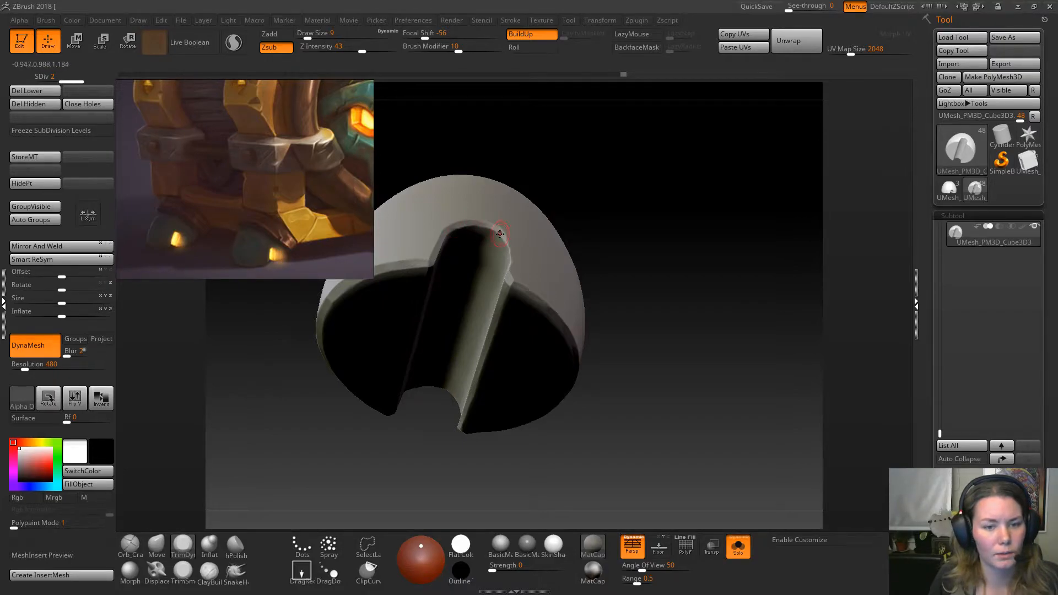
pyautogui.moveTo(573, 205)
pyautogui.mouseDown()
pyautogui.moveTo(522, 251)
pyautogui.moveTo(516, 276)
pyautogui.mouseUp()
pyautogui.moveTo(508, 240); pyautogui.dragTo(505, 238)
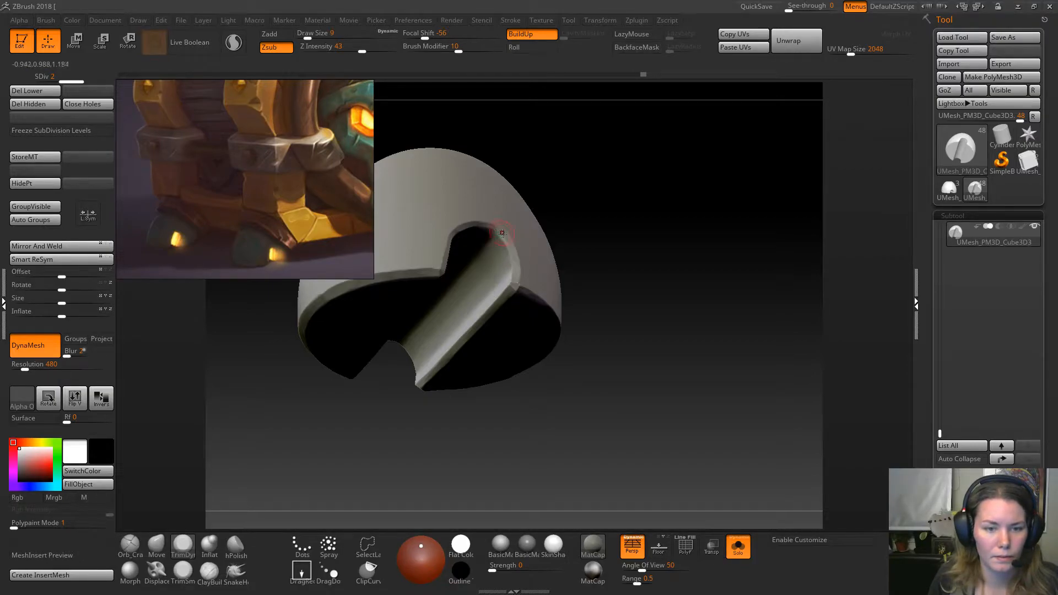
# Bevel the arched edge at the slot's opposite end on the foot's outer surface, from its corner over the top.
pyautogui.moveTo(561, 230)
pyautogui.mouseDown()
pyautogui.moveTo(613, 255)
pyautogui.moveTo(608, 266)
pyautogui.moveTo(642, 264)
pyautogui.moveTo(687, 208)
pyautogui.moveTo(724, 235)
pyautogui.moveTo(687, 222)
pyautogui.moveTo(720, 206)
pyautogui.moveTo(688, 141)
pyautogui.moveTo(719, 202)
pyautogui.mouseUp()
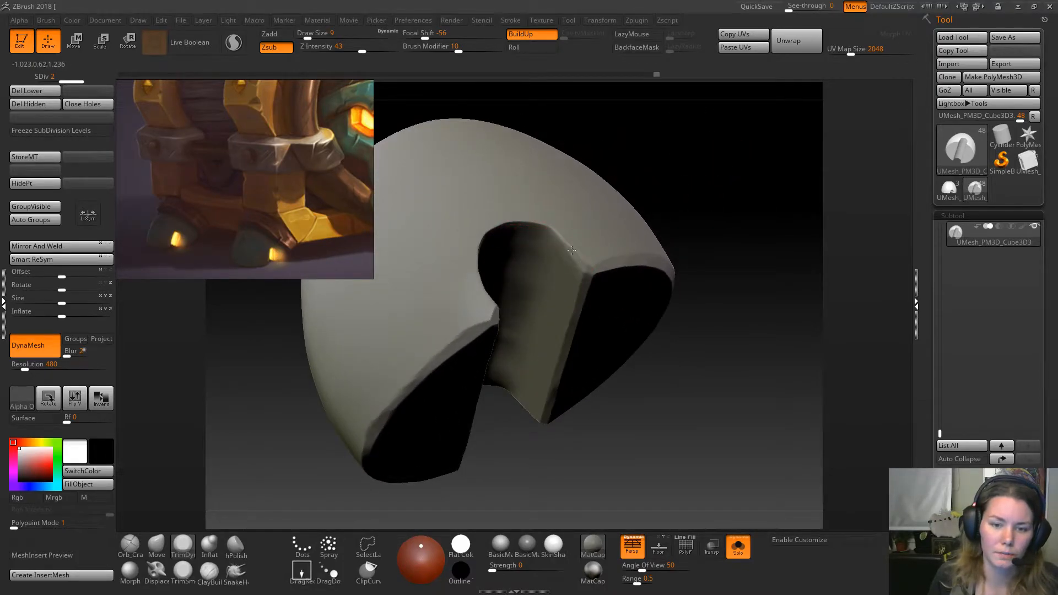
pyautogui.moveTo(554, 230); pyautogui.dragTo(546, 224)
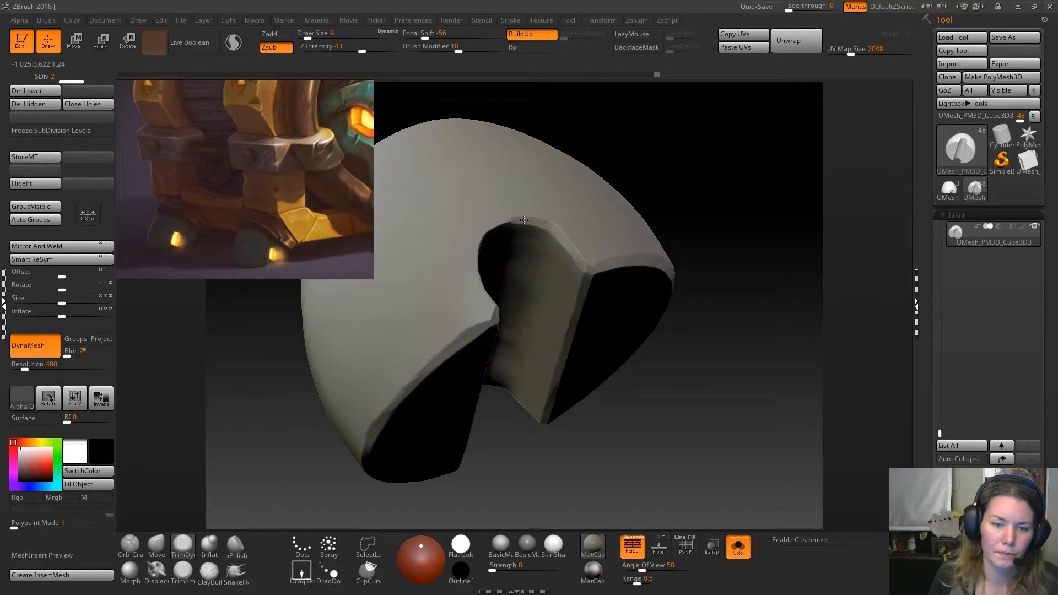
pyautogui.moveTo(691, 173)
pyautogui.mouseDown()
pyautogui.moveTo(540, 189)
pyautogui.moveTo(502, 235)
pyautogui.moveTo(503, 297)
pyautogui.mouseUp()
pyautogui.moveTo(502, 249)
pyautogui.mouseDown()
pyautogui.moveTo(503, 296)
pyautogui.moveTo(502, 258)
pyautogui.moveTo(521, 213)
pyautogui.moveTo(541, 218)
pyautogui.moveTo(524, 248)
pyautogui.mouseUp()
pyautogui.moveTo(385, 358); pyautogui.dragTo(444, 420)
pyautogui.keyDown('alt'); pyautogui.moveTo(627, 323); pyautogui.dragTo(629, 264); pyautogui.keyUp('alt')
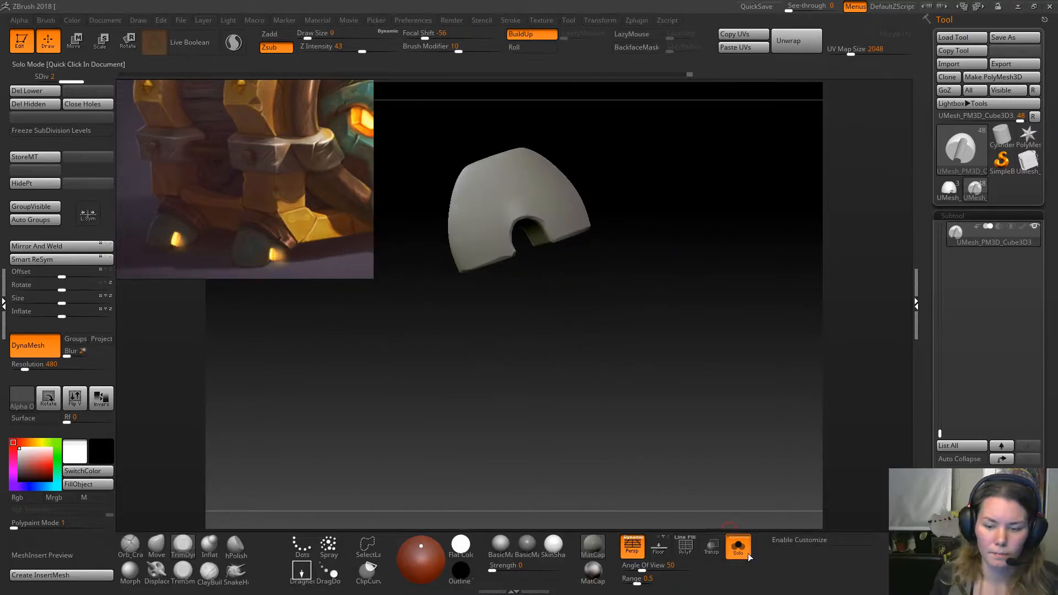
# Show the whole chest again, select the faceted disc above the foot, isolate it and check its wireframe.
pyautogui.click(750, 556)
pyautogui.moveTo(721, 271)
pyautogui.mouseDown()
pyautogui.moveTo(619, 323)
pyautogui.moveTo(668, 288)
pyautogui.moveTo(650, 352)
pyautogui.moveTo(623, 364)
pyautogui.moveTo(634, 363)
pyautogui.moveTo(626, 322)
pyautogui.moveTo(647, 369)
pyautogui.mouseUp()
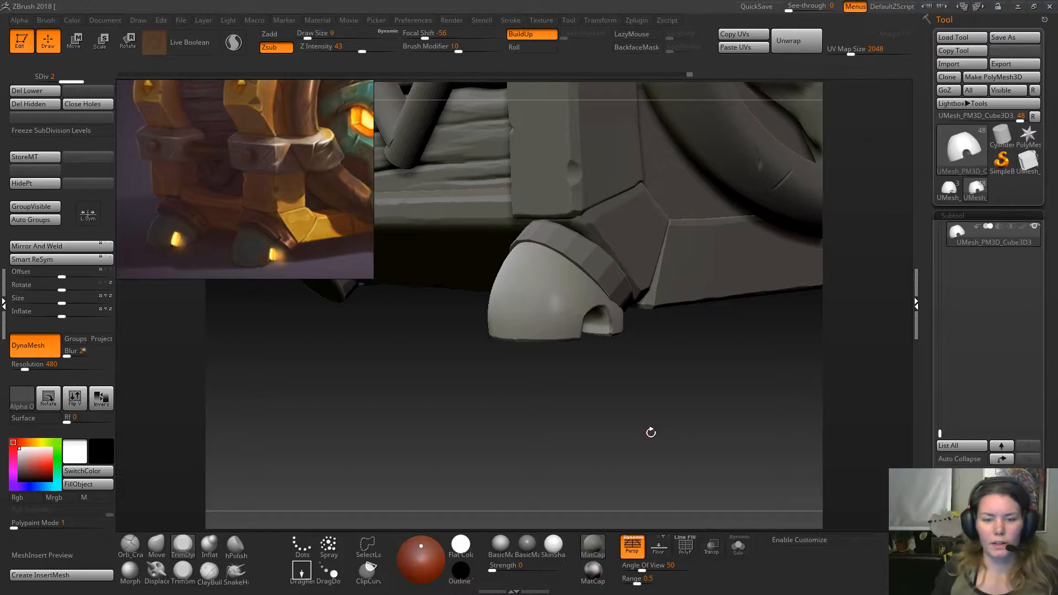
pyautogui.keyDown('alt'); pyautogui.click(590, 257); pyautogui.keyUp('alt')
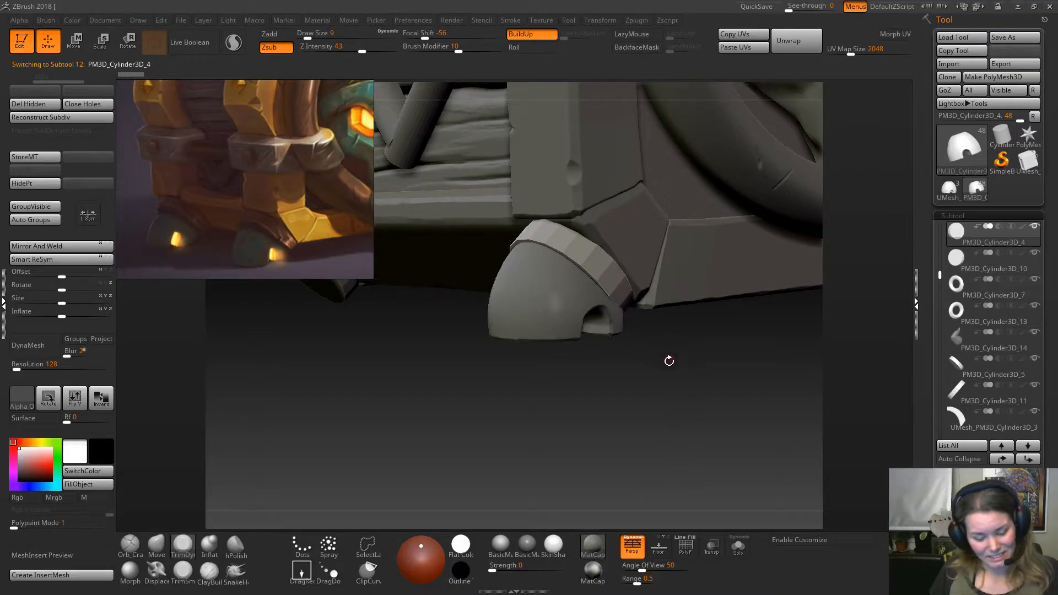
pyautogui.keyDown('alt'); pyautogui.moveTo(685, 384); pyautogui.dragTo(693, 413); pyautogui.keyUp('alt')
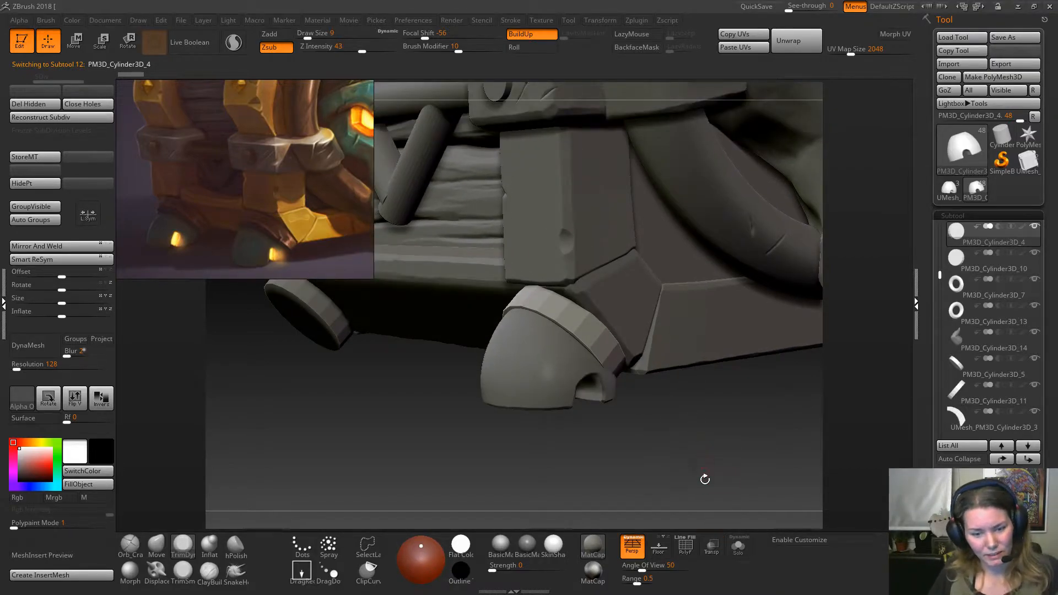
pyautogui.moveTo(738, 455)
pyautogui.mouseDown()
pyautogui.moveTo(710, 473)
pyautogui.moveTo(725, 440)
pyautogui.mouseUp()
pyautogui.click(738, 547)
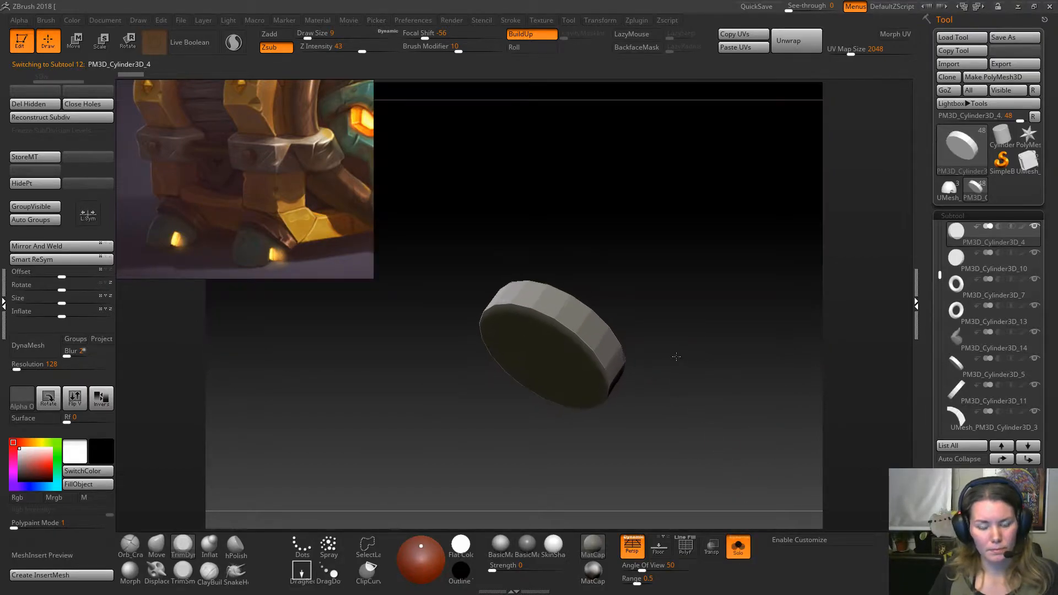
pyautogui.click(685, 547)
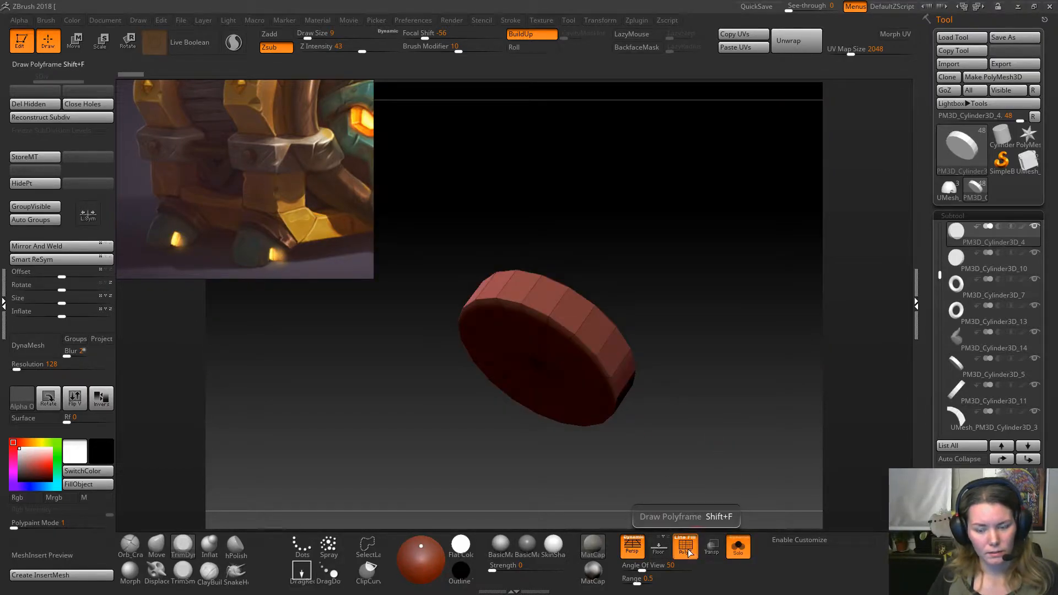
pyautogui.click(685, 547)
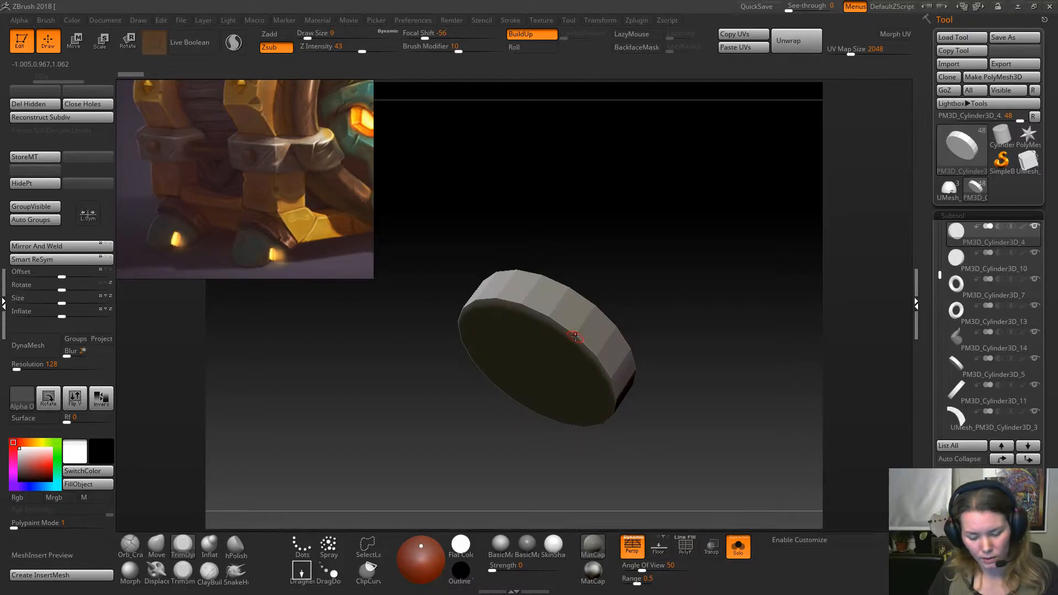
# Crease the disc's rim edge loop with ZModeler and check the wireframe of its circular cap.
pyautogui.press('b')
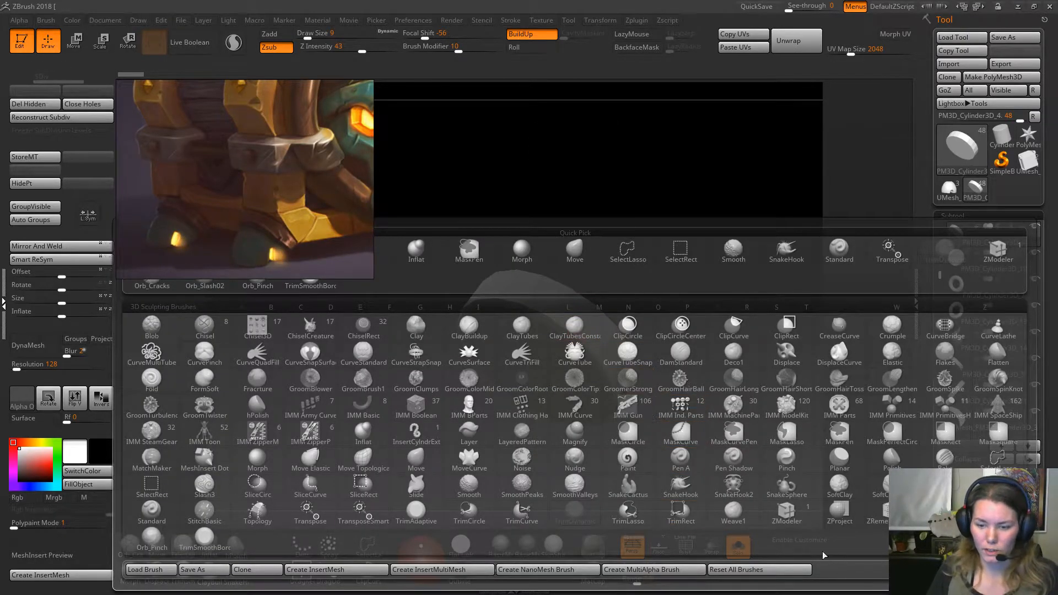
pyautogui.click(786, 510)
pyautogui.moveTo(602, 288); pyautogui.dragTo(606, 313)
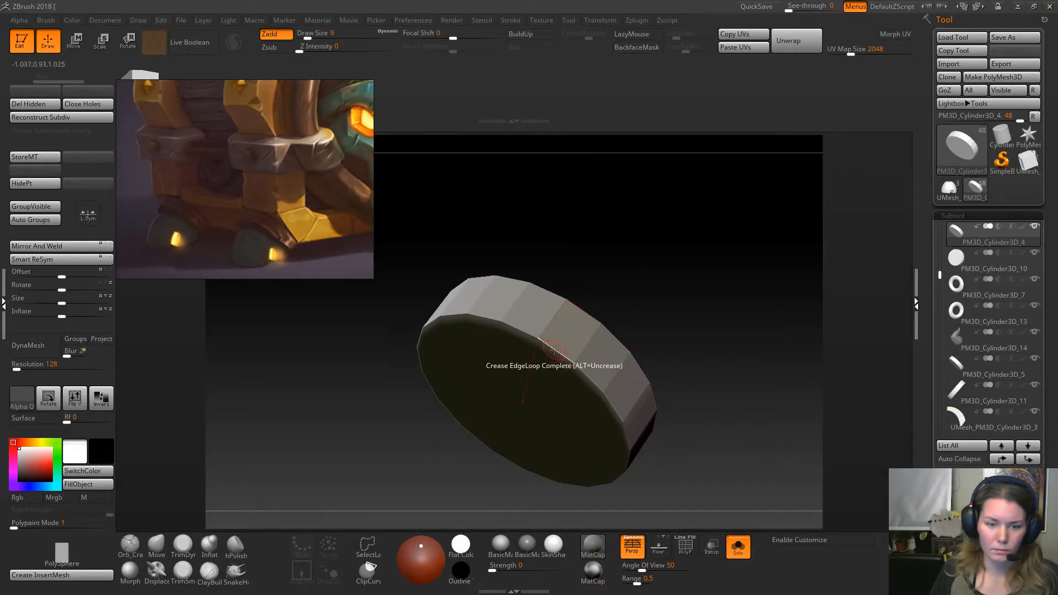
pyautogui.click(686, 544)
pyautogui.moveTo(699, 300); pyautogui.dragTo(661, 393)
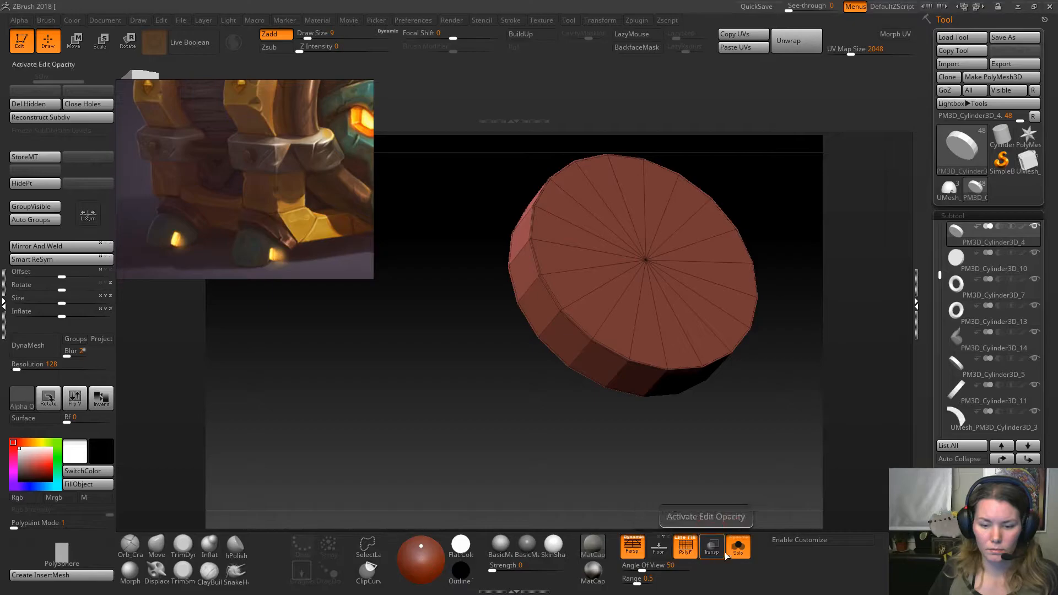
pyautogui.click(684, 545)
pyautogui.moveTo(619, 472); pyautogui.dragTo(831, 472)
# Turn on Dynamic Subdiv for the disc and apply it to smooth the faceted side into real geometry.
pyautogui.scroll(-5, 981, 248)
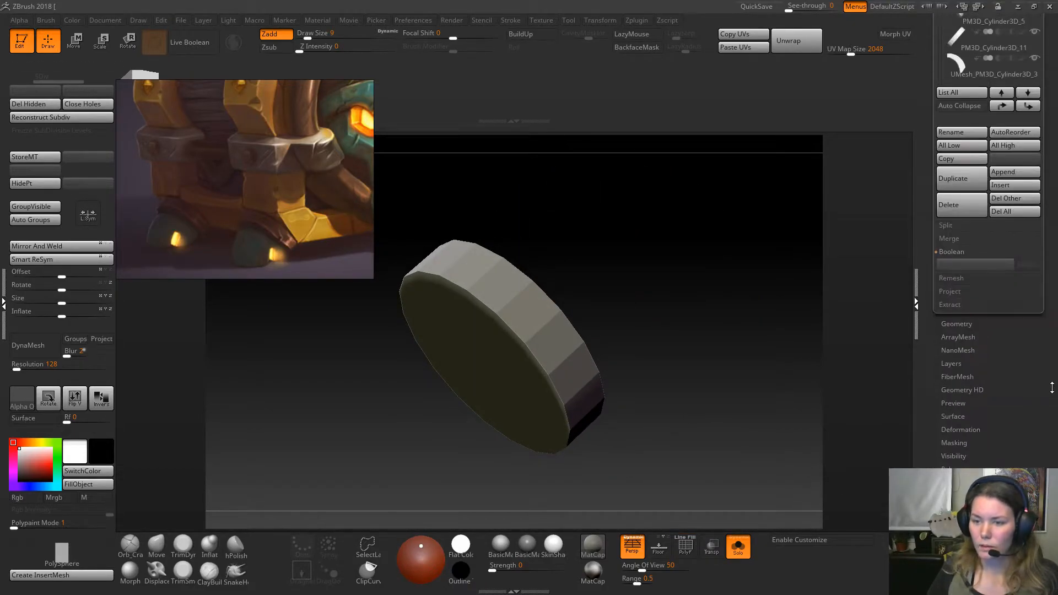
pyautogui.click(956, 331)
pyautogui.scroll(-2, 1009, 339)
pyautogui.scroll(-1, 1009, 340)
pyautogui.click(951, 171)
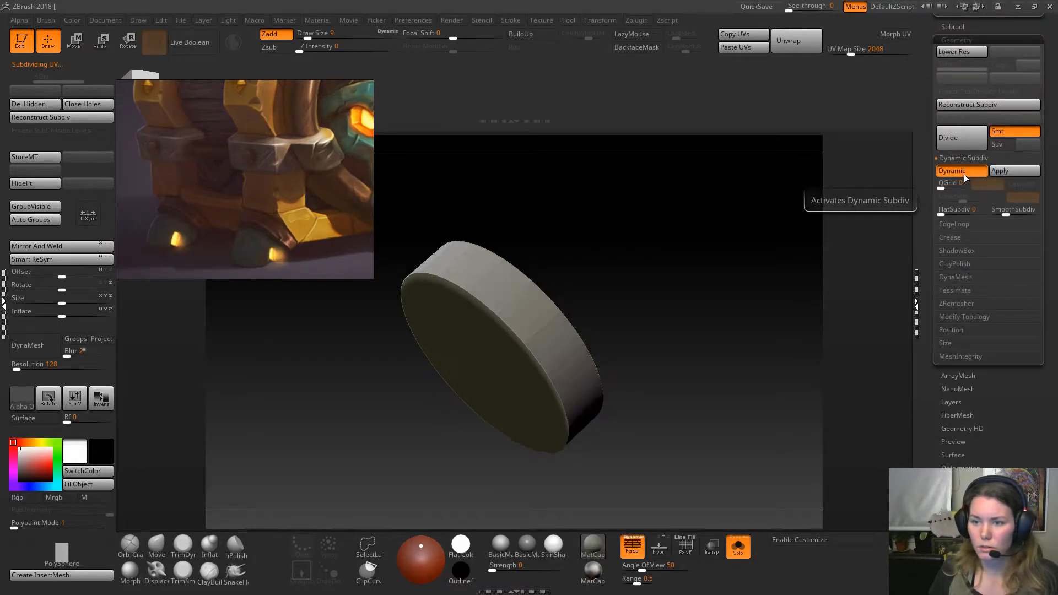
pyautogui.click(1004, 173)
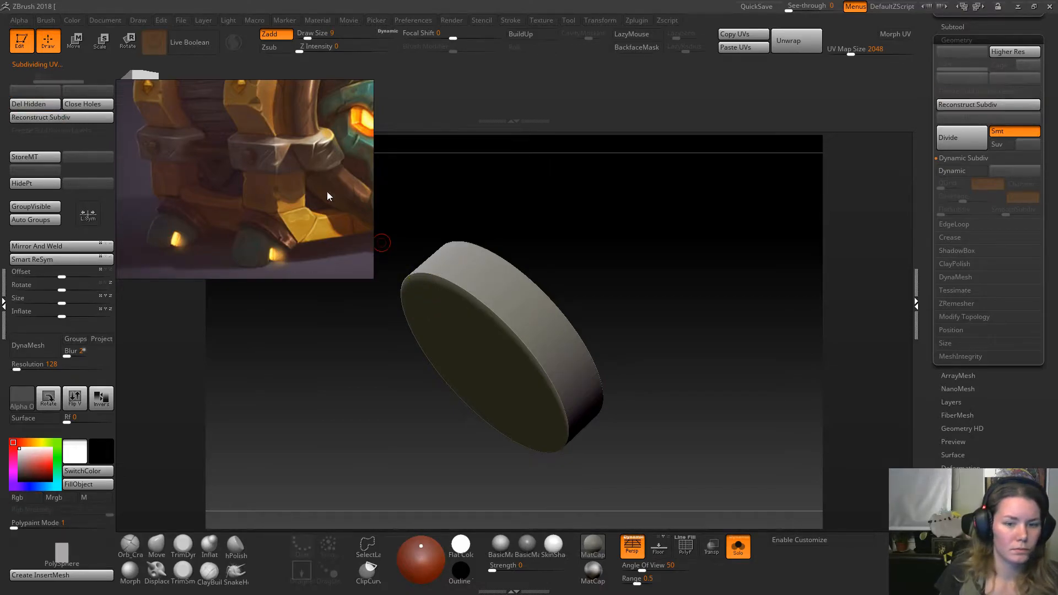
pyautogui.click(948, 26)
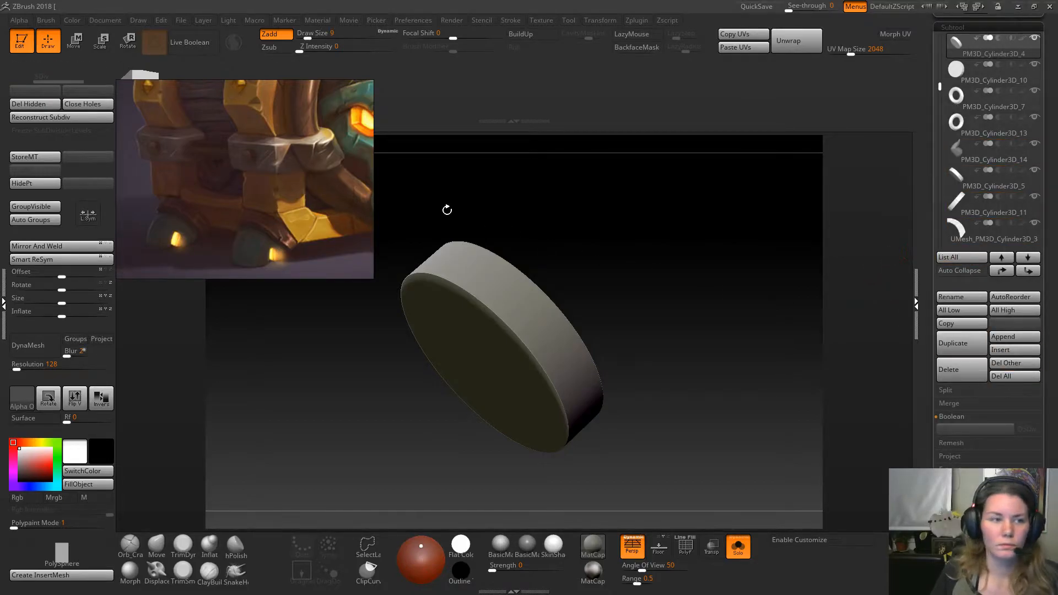
pyautogui.moveTo(646, 278)
pyautogui.mouseDown()
pyautogui.moveTo(630, 302)
pyautogui.moveTo(602, 303)
pyautogui.mouseUp()
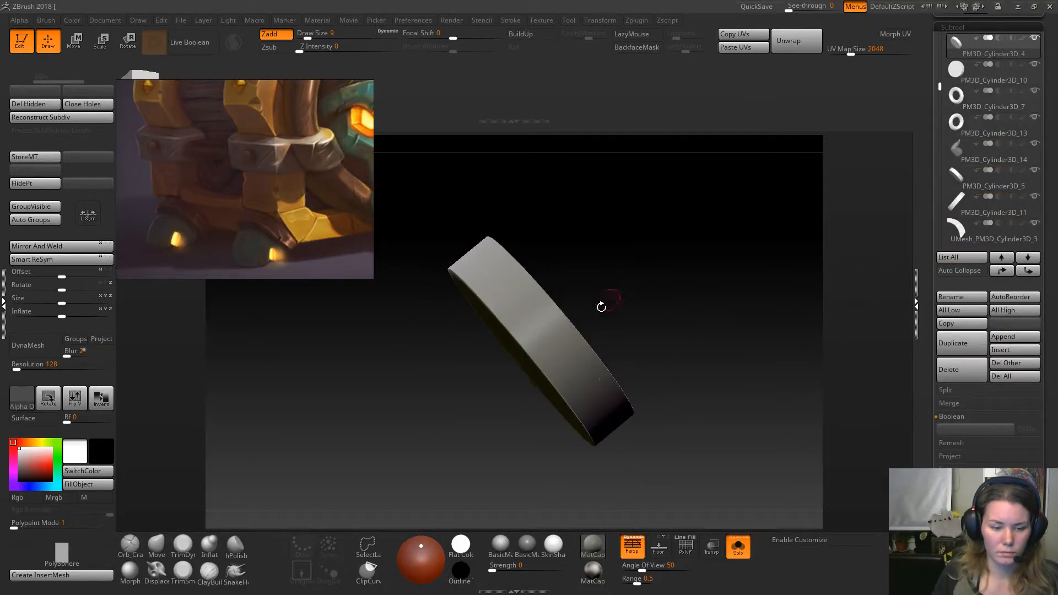
# Switch to TrimDynamic and examine the polygon density on the disc's side and cap in wireframe view.
pyautogui.click(187, 579)
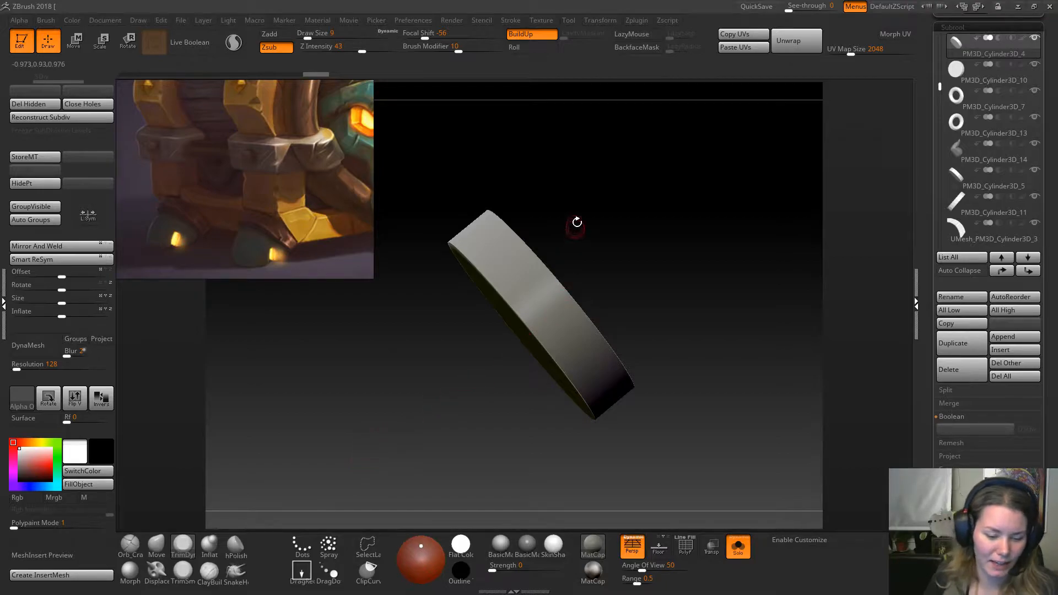
pyautogui.moveTo(680, 295); pyautogui.dragTo(668, 298)
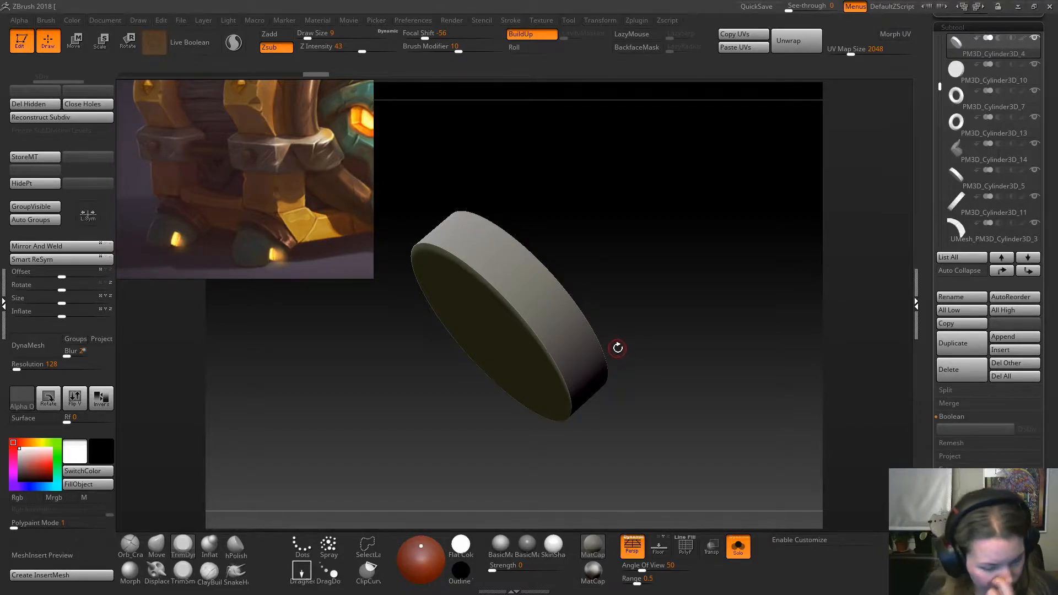
pyautogui.keyDown('alt'); pyautogui.moveTo(581, 218); pyautogui.dragTo(665, 262); pyautogui.keyUp('alt')
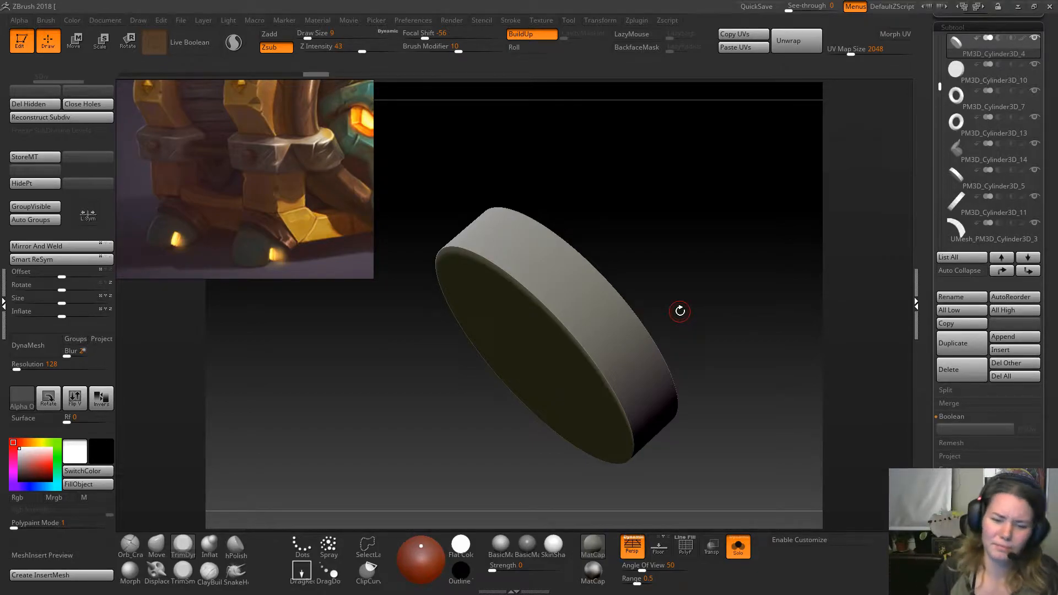
pyautogui.click(685, 545)
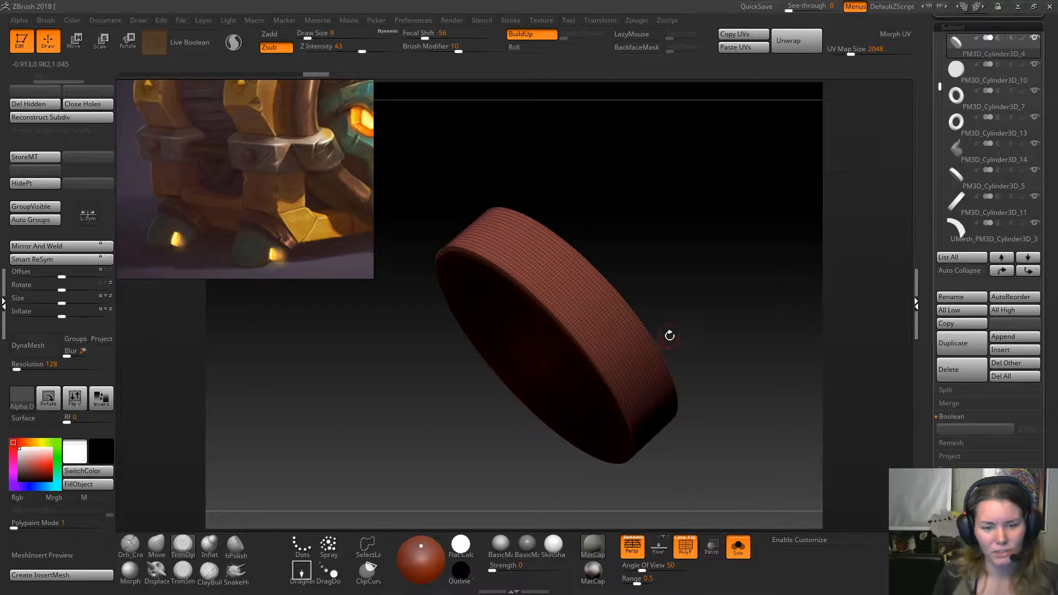
pyautogui.moveTo(715, 398); pyautogui.dragTo(749, 365)
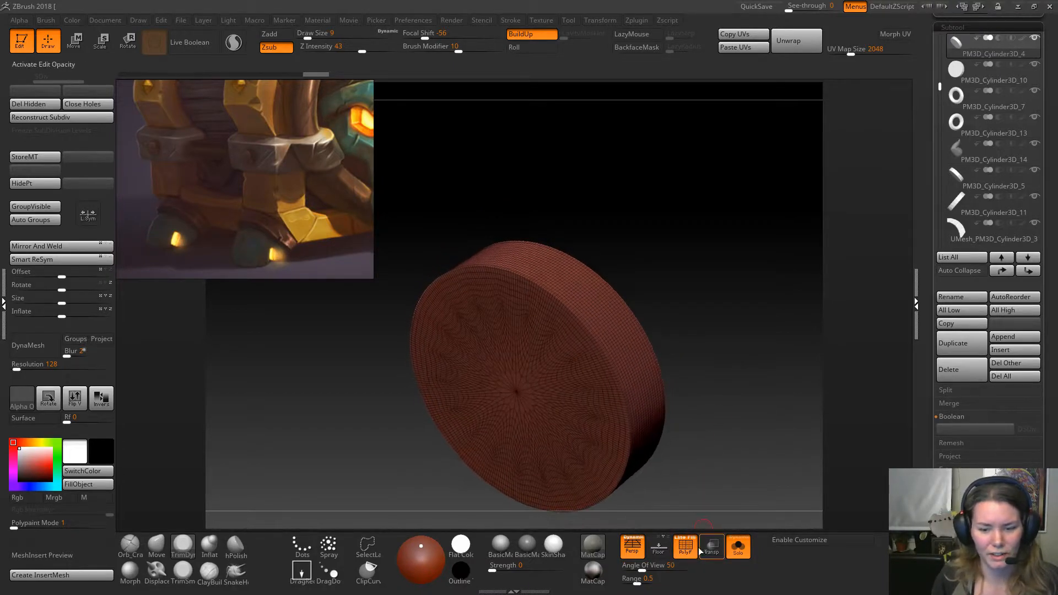
pyautogui.click(685, 546)
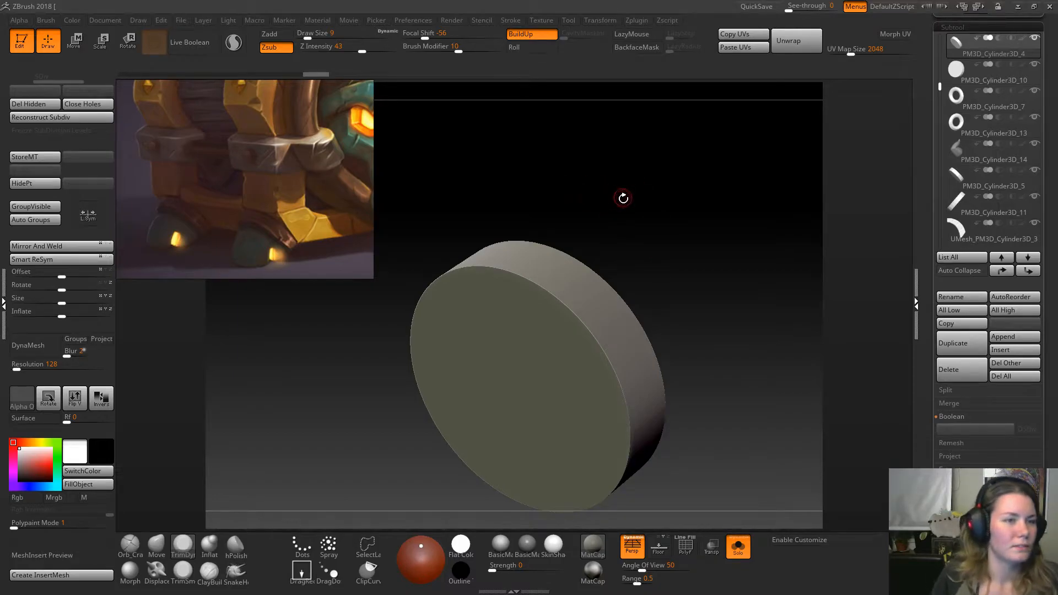
# Try bevelling the disc's rim in Sculptris Pro mode, raising the draw size to 12, and undo the strokes and turn the mode off.
pyautogui.click(234, 43)
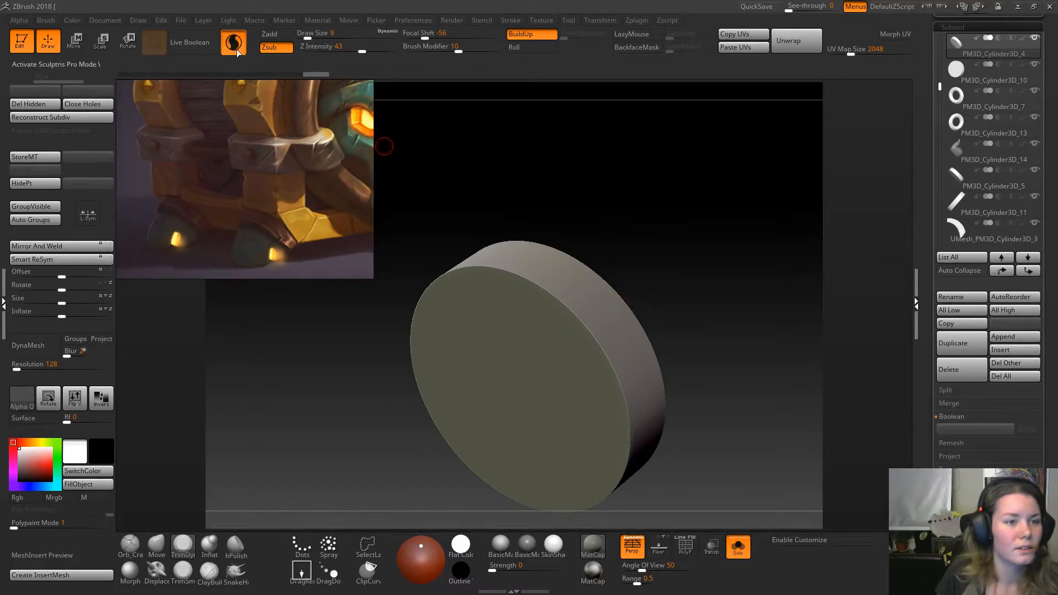
pyautogui.moveTo(709, 289)
pyautogui.mouseDown()
pyautogui.moveTo(694, 295)
pyautogui.moveTo(696, 312)
pyautogui.moveTo(683, 302)
pyautogui.moveTo(703, 305)
pyautogui.mouseUp()
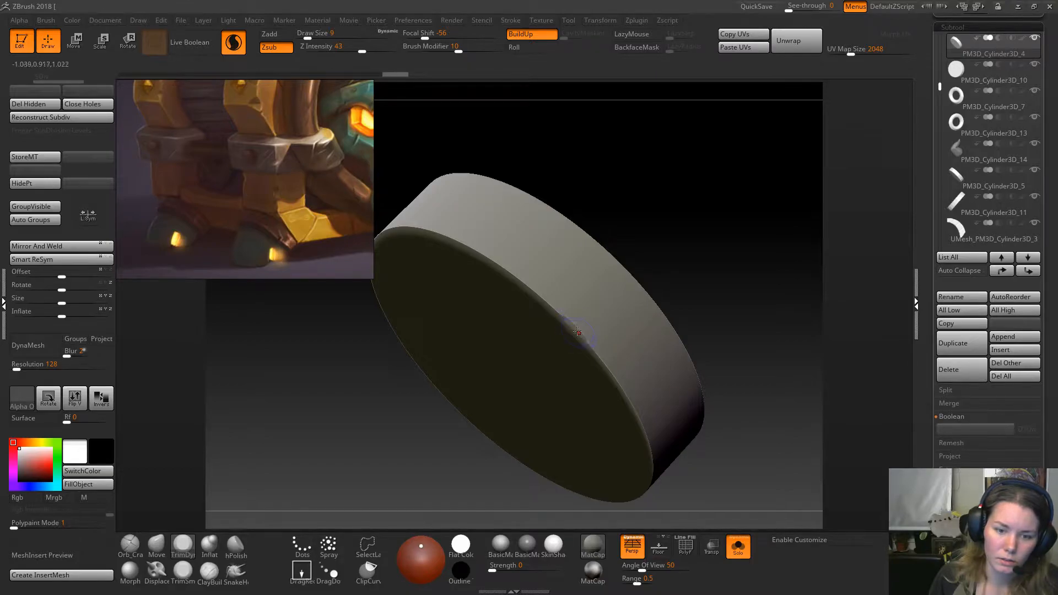
pyautogui.moveTo(523, 273)
pyautogui.mouseDown()
pyautogui.moveTo(559, 310)
pyautogui.moveTo(581, 307)
pyautogui.mouseUp()
pyautogui.press('space')
pyautogui.moveTo(694, 240); pyautogui.dragTo(625, 190)
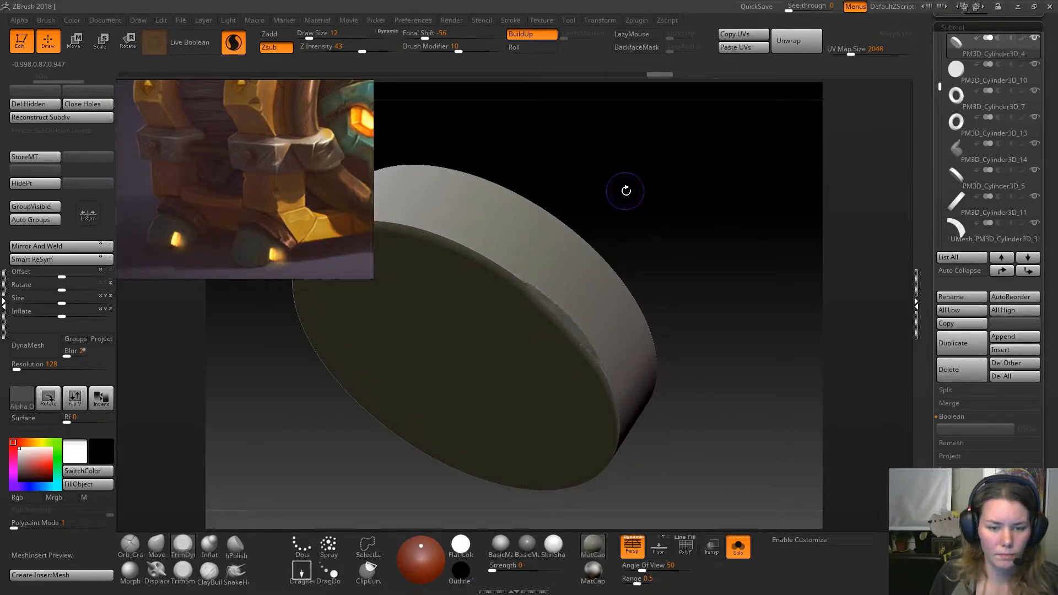
pyautogui.press('ctrl')
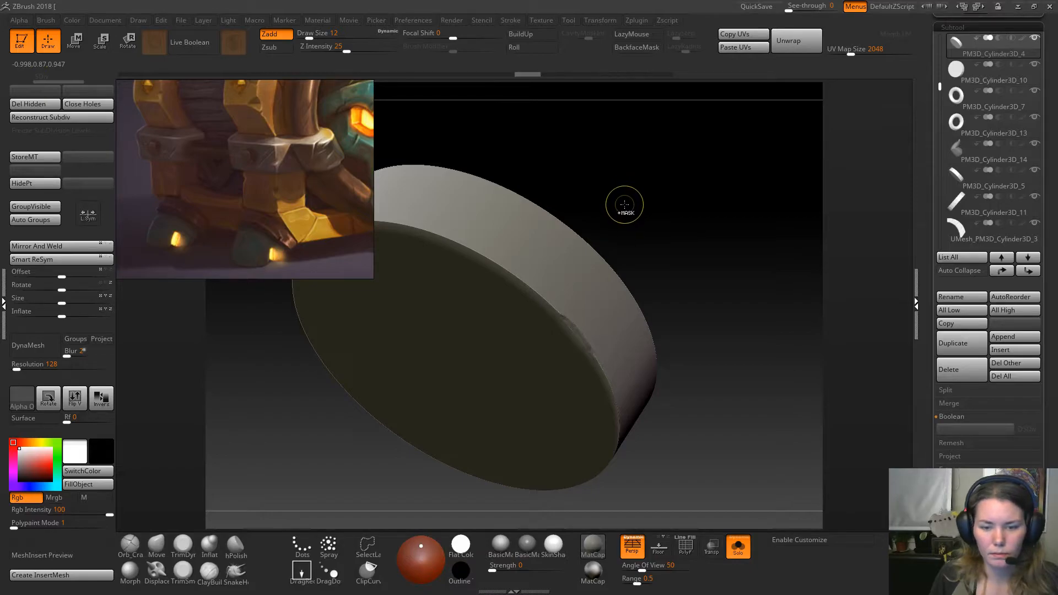
pyautogui.hotkey('ctrl', 'z')
pyautogui.hotkey('ctrl', 'z')
pyautogui.hotkey('ctrl', 'z')
pyautogui.hotkey('ctrl', 'z')
pyautogui.click(233, 43)
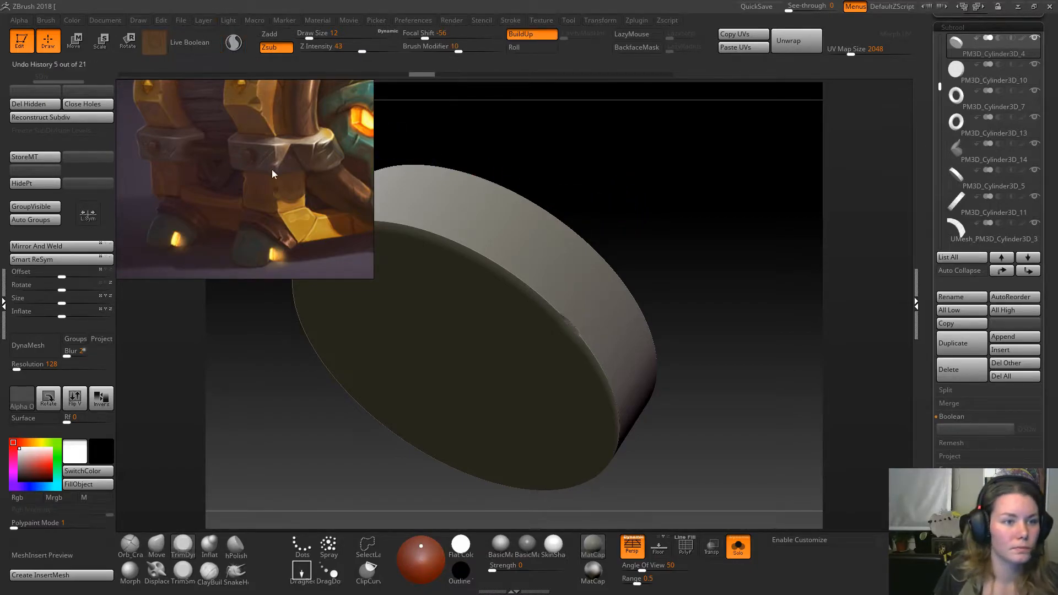
# Raise the DynaMesh resolution to 1392 and remesh the disc with DynaMesh.
pyautogui.moveTo(18, 367); pyautogui.dragTo(46, 368)
pyautogui.click(33, 346)
pyautogui.hotkey('ctrl', 'z')
pyautogui.click(40, 352)
pyautogui.hotkey('ctrl', 'z')
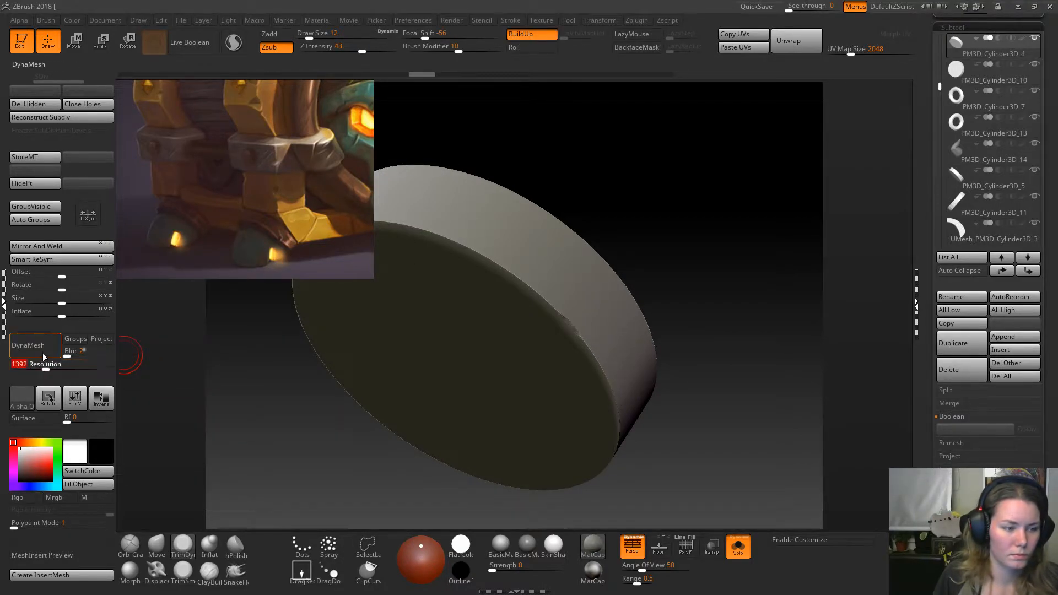
pyautogui.click(33, 345)
# Divide the disc's mesh once and trim a bevel along a stretch of its front rim edge.
pyautogui.moveTo(555, 300); pyautogui.dragTo(584, 333)
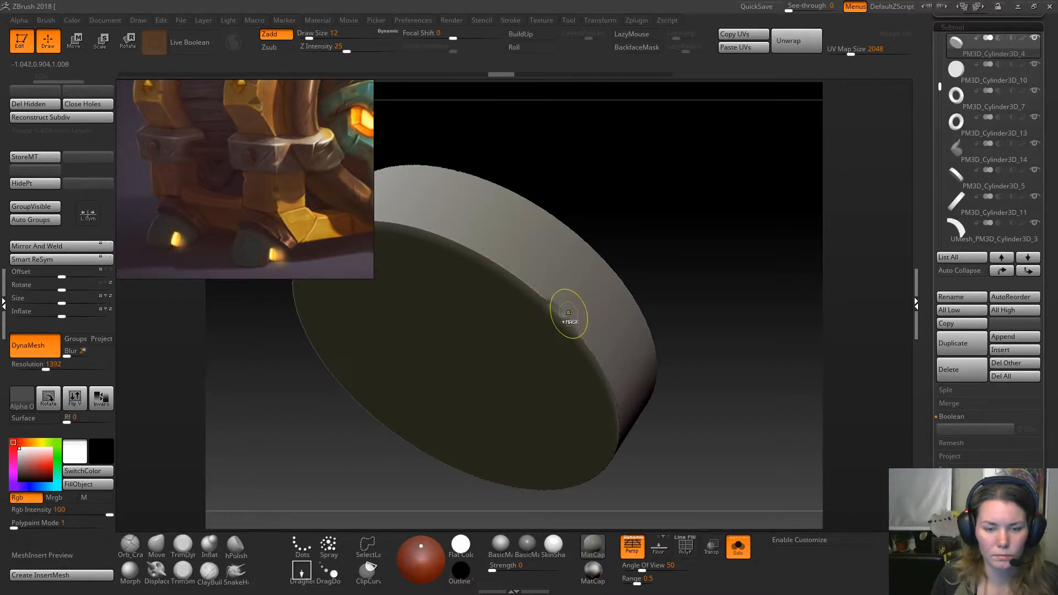
pyautogui.hotkey('ctrl', 'd')
pyautogui.moveTo(553, 305); pyautogui.dragTo(569, 321)
pyautogui.moveTo(574, 327); pyautogui.dragTo(605, 370)
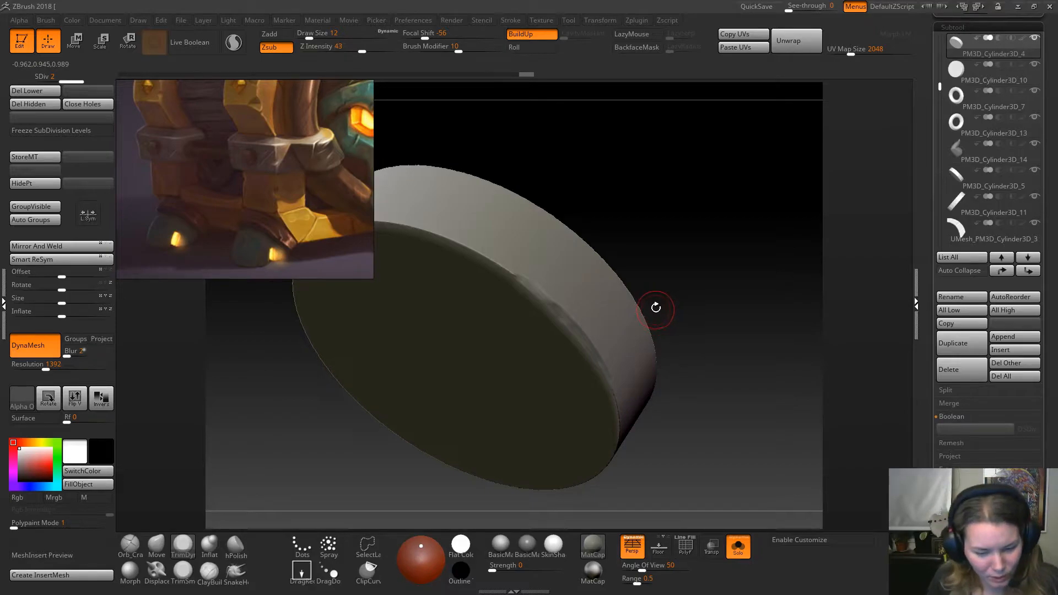
pyautogui.keyDown('alt'); pyautogui.moveTo(620, 196); pyautogui.dragTo(665, 234); pyautogui.keyUp('alt')
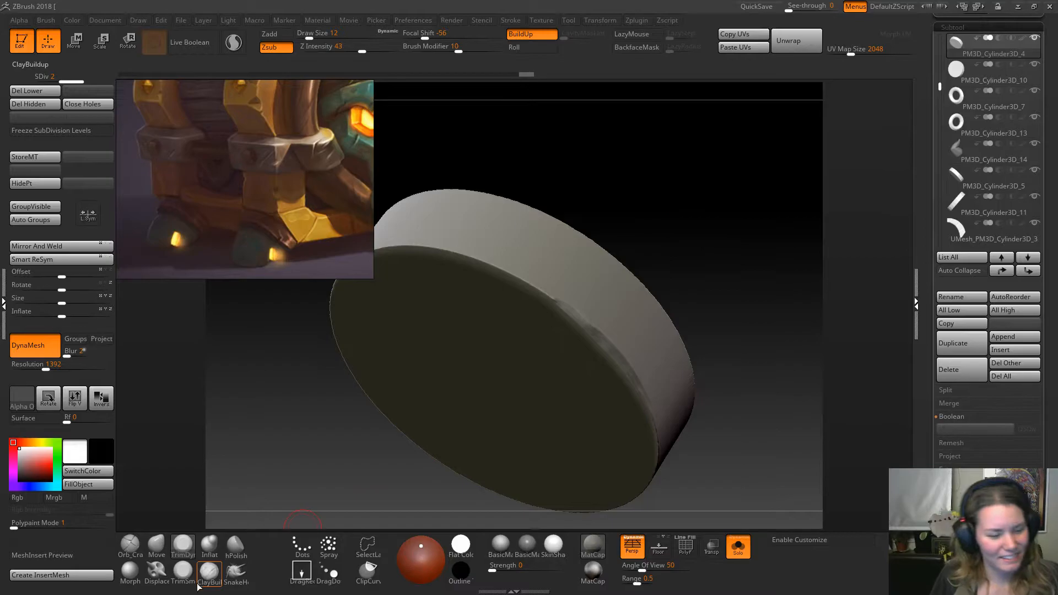
# Switch to the TrimSmoothBorder brush at draw size 7 and extend the bevel along the upper stretch of the disc's front rim.
pyautogui.click(184, 573)
pyautogui.moveTo(638, 198)
pyautogui.keyDown('alt'); pyautogui.mouseDown()
pyautogui.moveTo(677, 237)
pyautogui.moveTo(614, 184)
pyautogui.moveTo(649, 229)
pyautogui.mouseUp(); pyautogui.keyUp('alt')
pyautogui.press('space')
pyautogui.moveTo(596, 303); pyautogui.dragTo(686, 329)
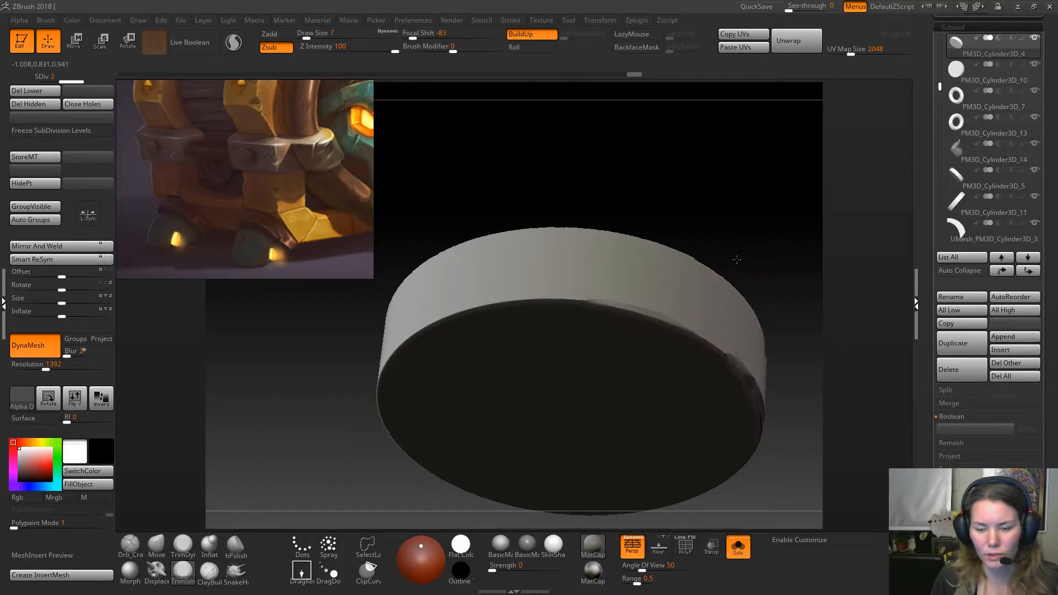
pyautogui.moveTo(744, 255); pyautogui.dragTo(683, 263)
pyautogui.moveTo(607, 316)
pyautogui.mouseDown()
pyautogui.moveTo(677, 352)
pyautogui.moveTo(669, 345)
pyautogui.mouseUp()
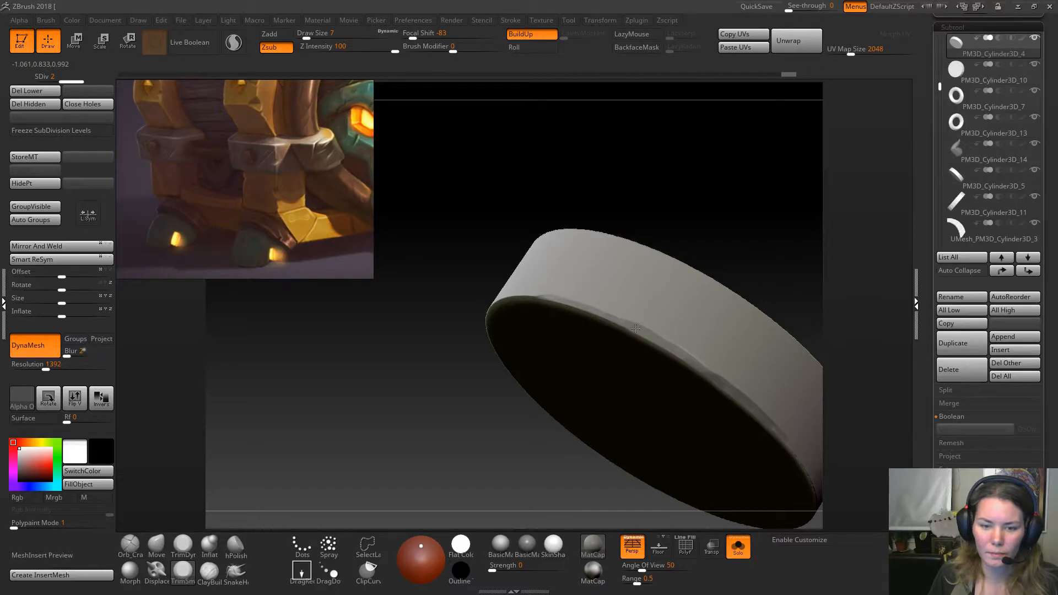
pyautogui.moveTo(540, 155)
pyautogui.mouseDown()
pyautogui.moveTo(716, 213)
pyautogui.moveTo(636, 152)
pyautogui.moveTo(701, 187)
pyautogui.moveTo(550, 312)
pyautogui.moveTo(637, 294)
pyautogui.mouseUp()
pyautogui.moveTo(736, 259)
pyautogui.mouseDown()
pyautogui.moveTo(729, 274)
pyautogui.moveTo(750, 289)
pyautogui.moveTo(720, 262)
pyautogui.moveTo(680, 253)
pyautogui.moveTo(714, 254)
pyautogui.moveTo(572, 304)
pyautogui.moveTo(652, 322)
pyautogui.mouseUp()
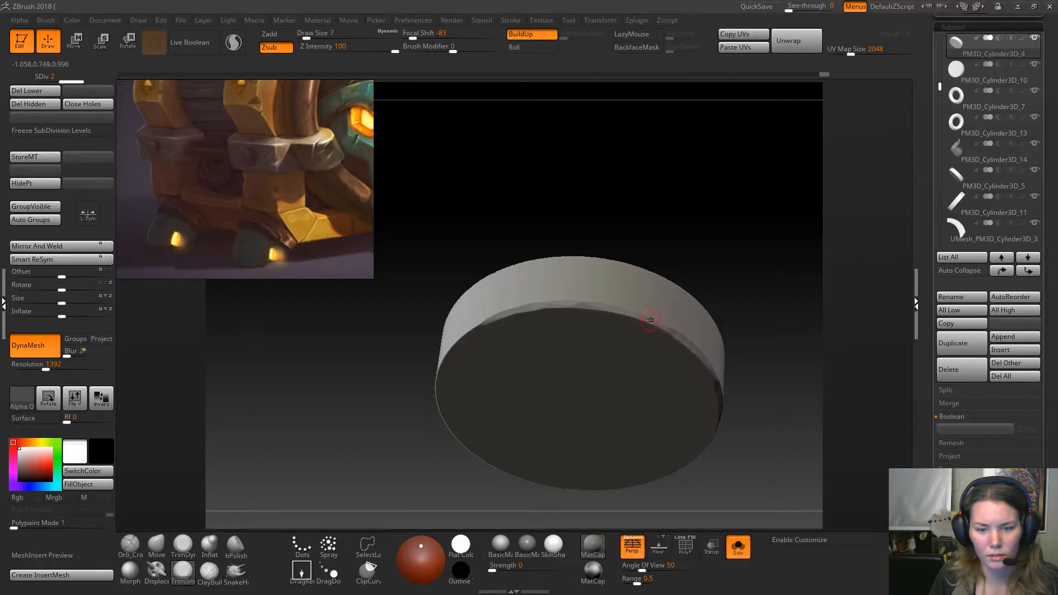
# Trim the bevel from the existing stretch across the upper-left part of the disc's front rim.
pyautogui.moveTo(751, 298); pyautogui.dragTo(586, 210)
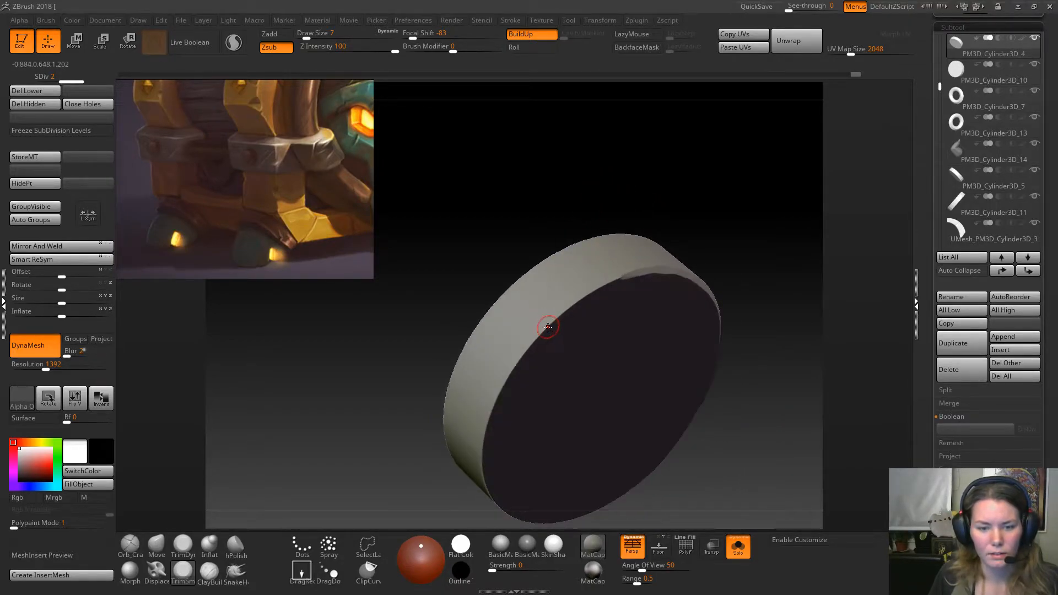
pyautogui.moveTo(558, 315); pyautogui.dragTo(618, 278)
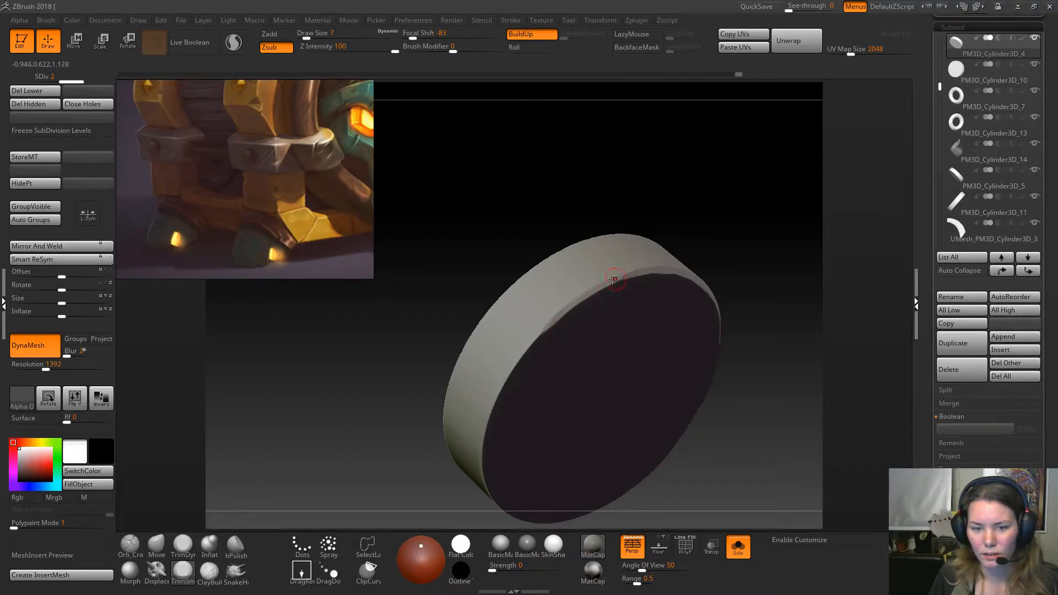
pyautogui.moveTo(408, 389)
pyautogui.keyDown('alt'); pyautogui.mouseDown()
pyautogui.moveTo(425, 347)
pyautogui.moveTo(406, 333)
pyautogui.moveTo(398, 343)
pyautogui.mouseUp(); pyautogui.keyUp('alt')
pyautogui.moveTo(590, 214); pyautogui.dragTo(609, 203)
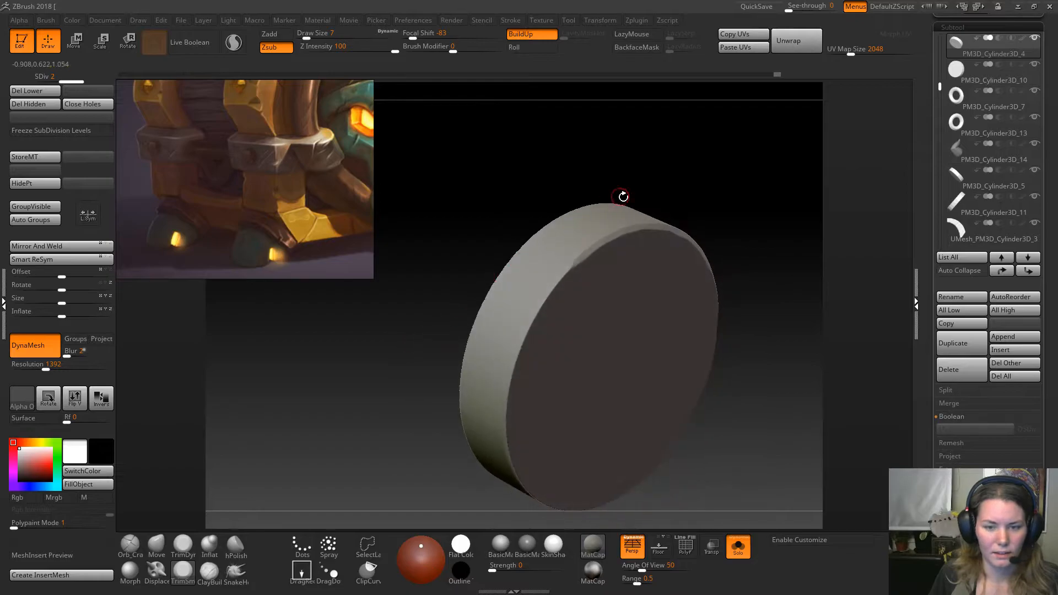
pyautogui.keyDown('alt'); pyautogui.moveTo(484, 268); pyautogui.dragTo(514, 241); pyautogui.keyUp('alt')
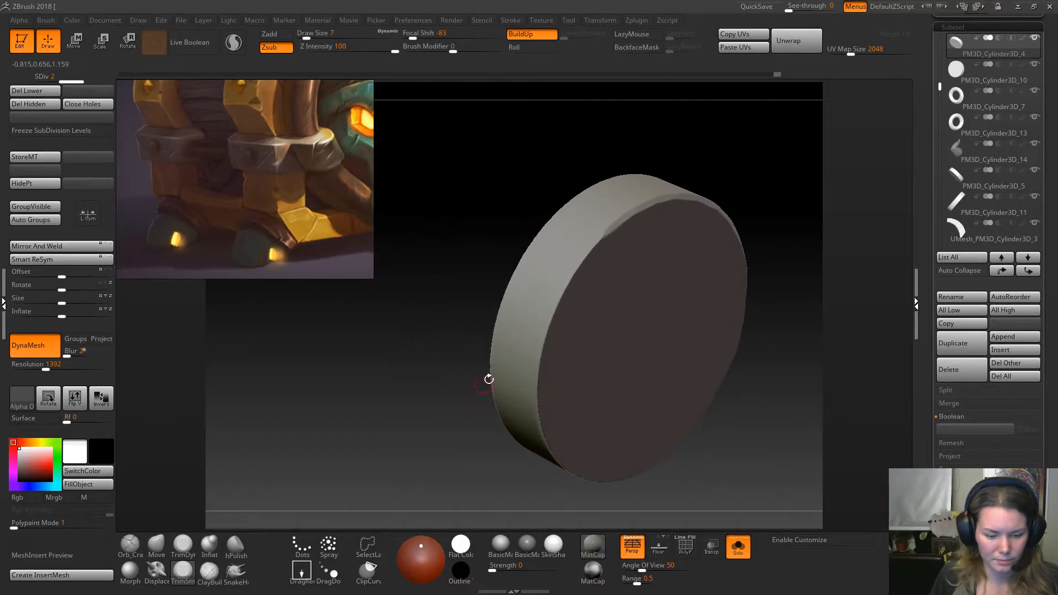
pyautogui.moveTo(422, 408); pyautogui.dragTo(407, 405)
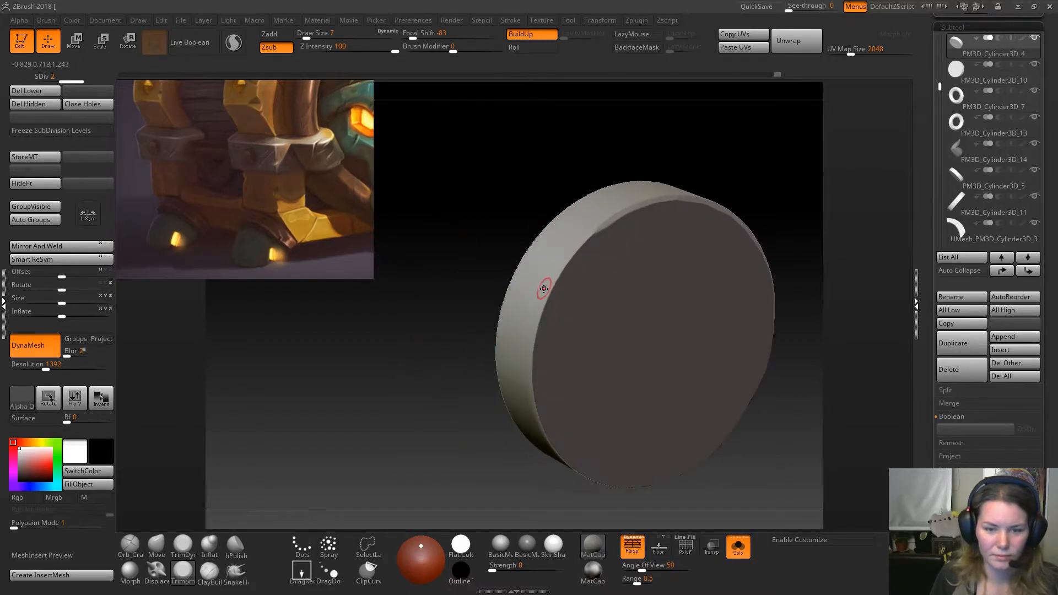
pyautogui.moveTo(544, 302); pyautogui.dragTo(596, 227)
pyautogui.moveTo(556, 274); pyautogui.dragTo(573, 252)
# Continue trimming the bevel down the left side of the disc's front rim, evening out the rough edge.
pyautogui.moveTo(435, 463)
pyautogui.mouseDown()
pyautogui.moveTo(428, 397)
pyautogui.moveTo(511, 305)
pyautogui.mouseUp()
pyautogui.moveTo(734, 215); pyautogui.dragTo(736, 201)
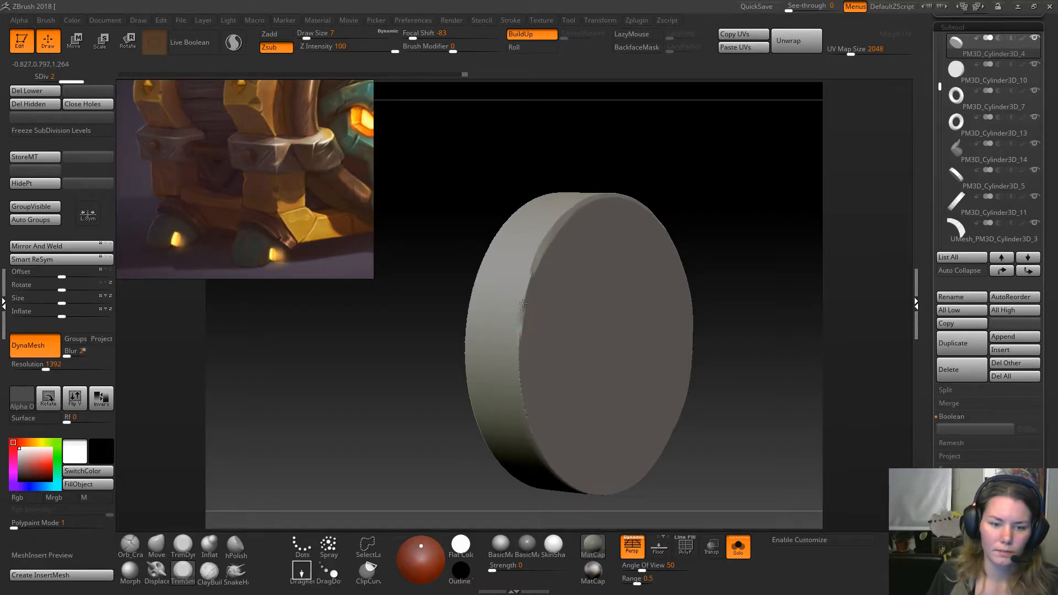
pyautogui.moveTo(522, 307); pyautogui.dragTo(536, 256)
pyautogui.moveTo(746, 341)
pyautogui.mouseDown()
pyautogui.moveTo(734, 306)
pyautogui.moveTo(496, 286)
pyautogui.moveTo(495, 317)
pyautogui.mouseUp()
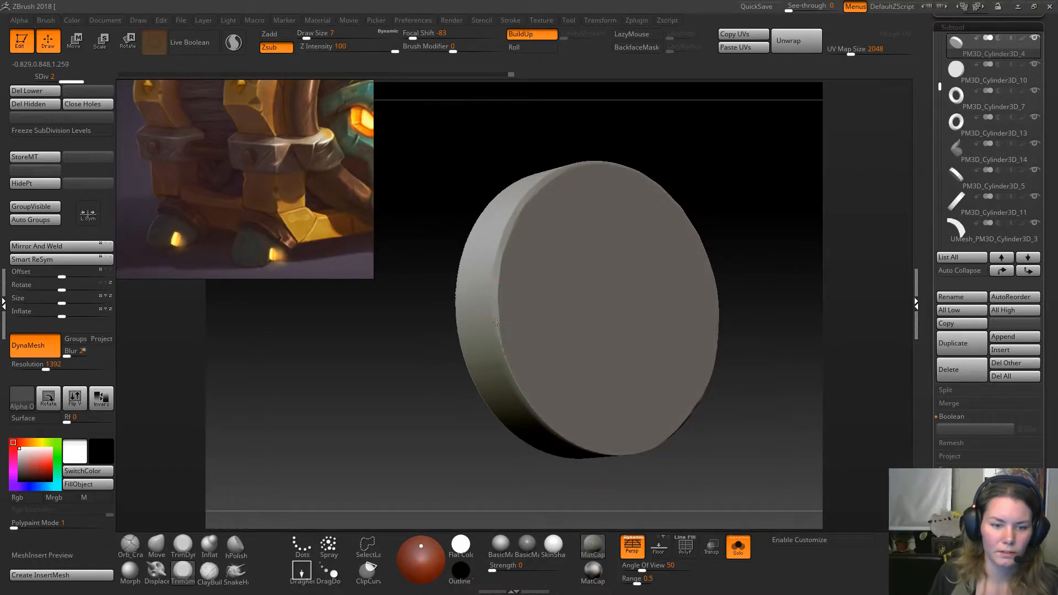
pyautogui.moveTo(506, 359); pyautogui.dragTo(509, 366)
pyautogui.moveTo(531, 404); pyautogui.dragTo(533, 407)
pyautogui.moveTo(525, 396); pyautogui.dragTo(538, 420)
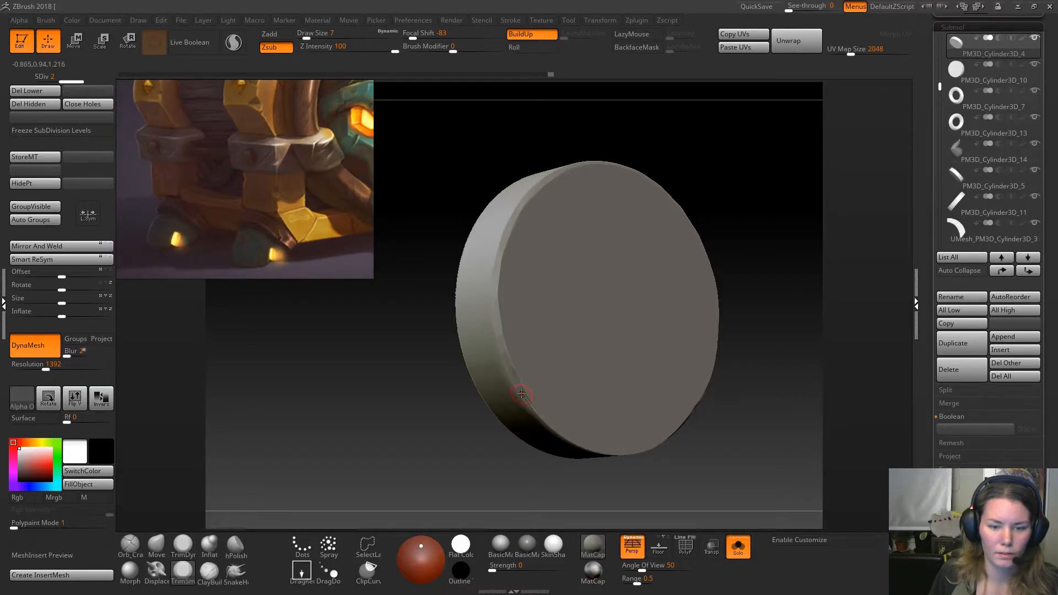
# Trim the remaining lower stretch of the front rim to close the bevel around that face.
pyautogui.moveTo(491, 453)
pyautogui.keyDown('alt'); pyautogui.mouseDown()
pyautogui.moveTo(449, 440)
pyautogui.moveTo(447, 404)
pyautogui.moveTo(496, 396)
pyautogui.moveTo(486, 394)
pyautogui.mouseUp(); pyautogui.keyUp('alt')
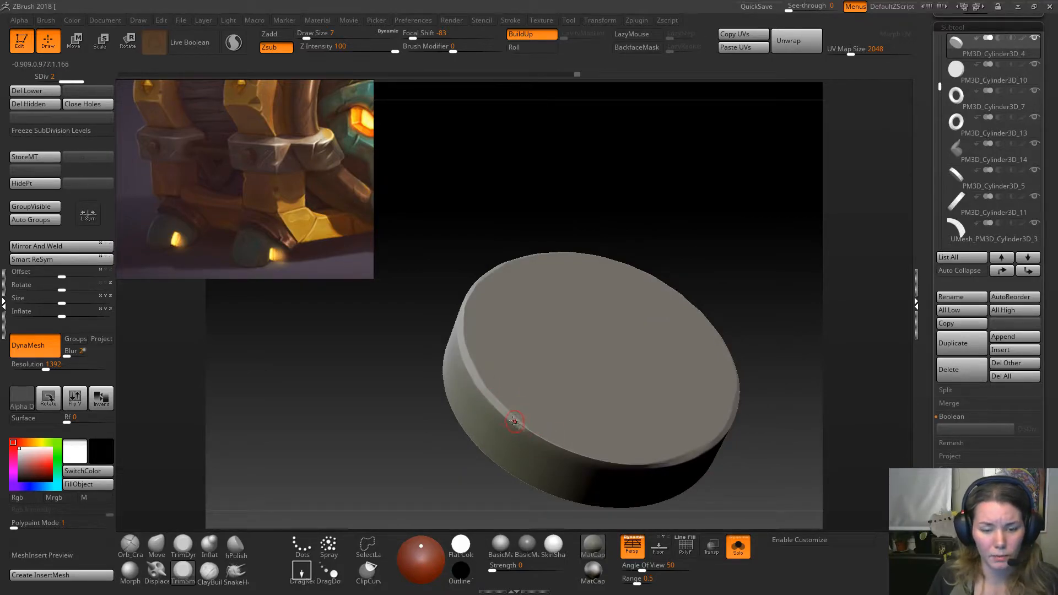
pyautogui.moveTo(533, 432); pyautogui.dragTo(577, 453)
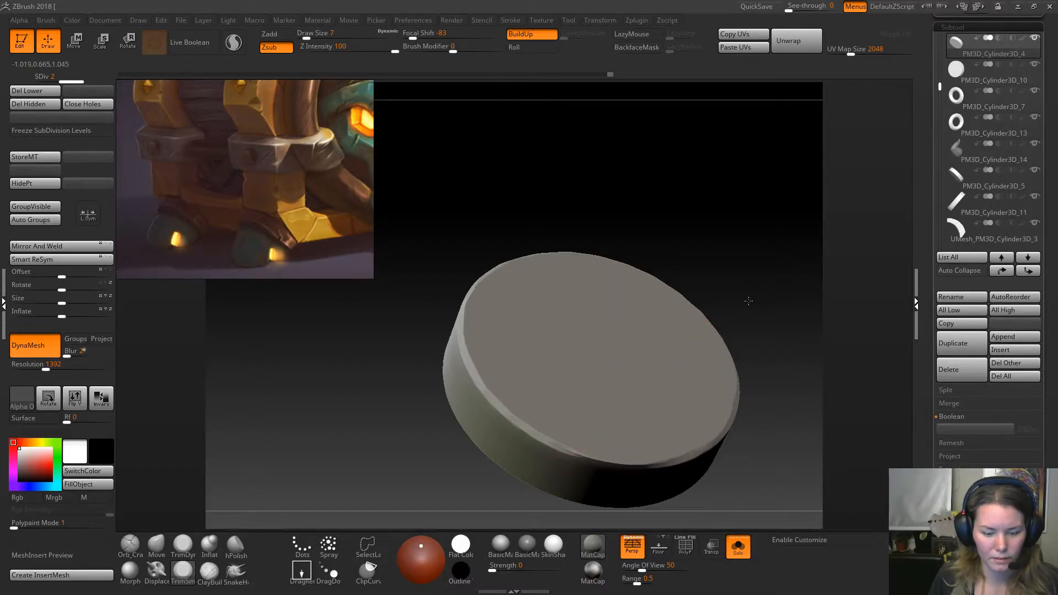
pyautogui.keyDown('alt'); pyautogui.moveTo(749, 301); pyautogui.dragTo(724, 302); pyautogui.keyUp('alt')
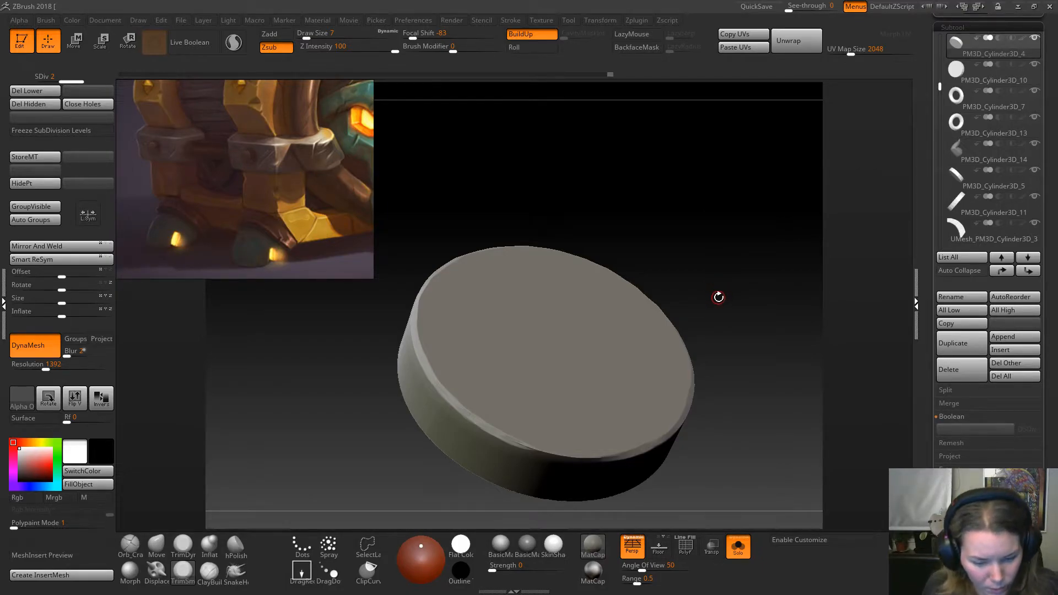
pyautogui.moveTo(728, 291)
pyautogui.mouseDown()
pyautogui.moveTo(716, 290)
pyautogui.moveTo(723, 299)
pyautogui.mouseUp()
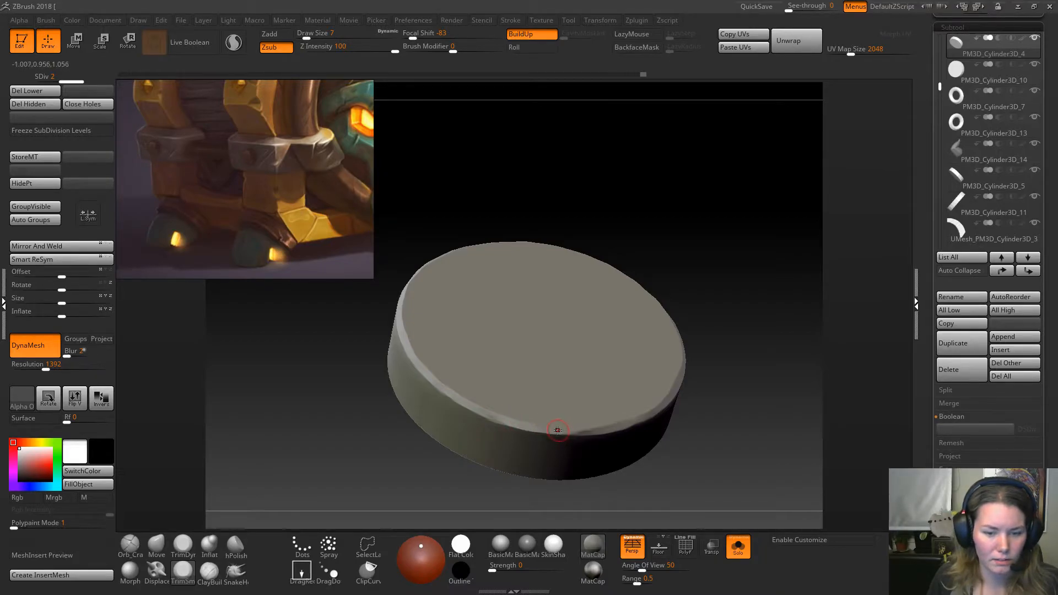
# Turn to the disc's opposite face and trim a bevel along the upper-right stretch of its rim.
pyautogui.moveTo(729, 359); pyautogui.dragTo(734, 325)
pyautogui.moveTo(746, 391); pyautogui.dragTo(739, 301)
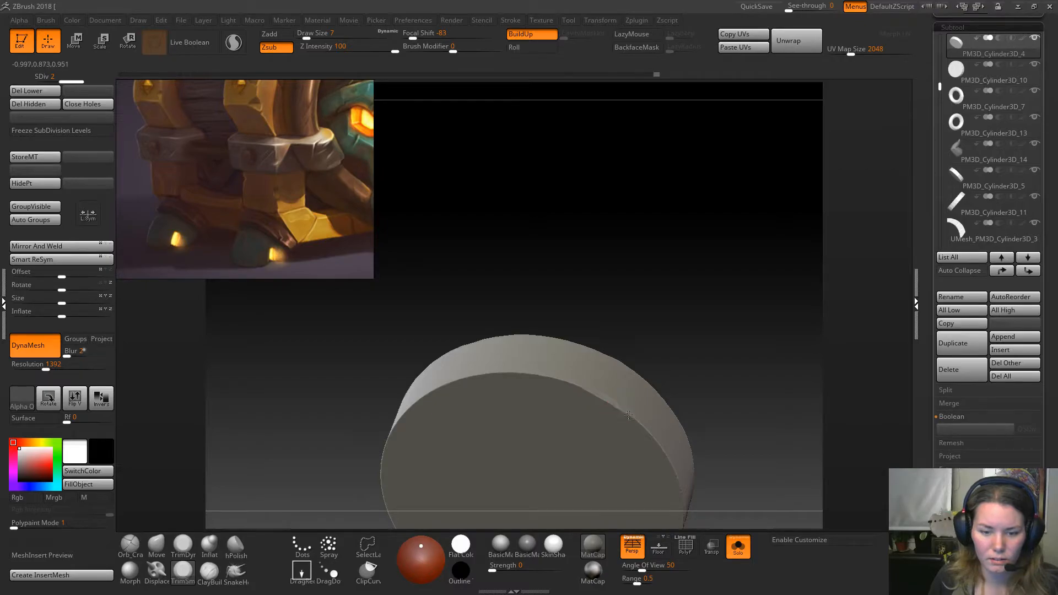
pyautogui.moveTo(723, 396); pyautogui.dragTo(689, 291)
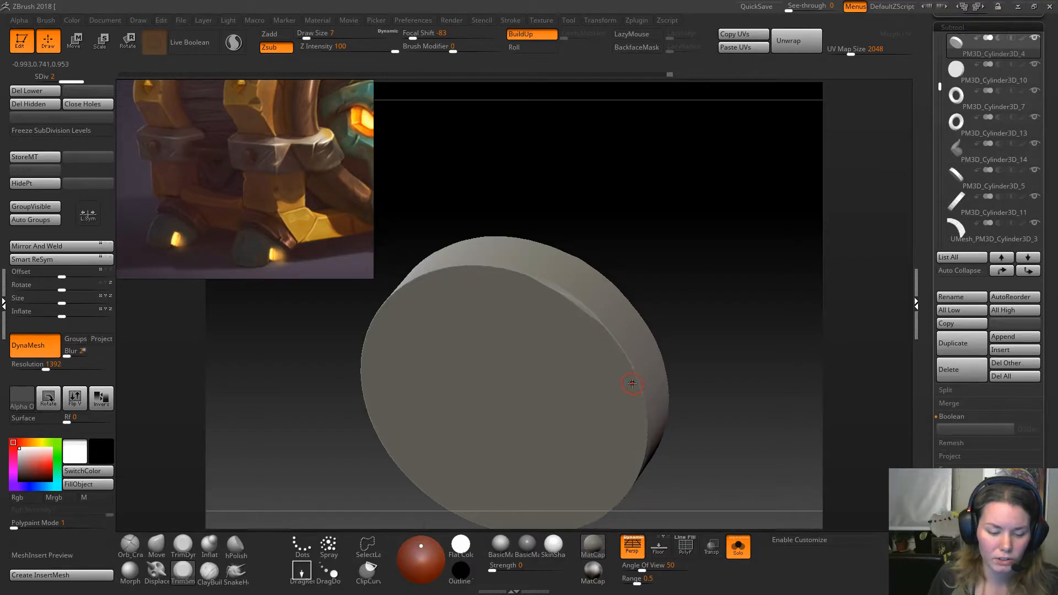
pyautogui.keyDown('alt'); pyautogui.moveTo(724, 337); pyautogui.dragTo(684, 283); pyautogui.keyUp('alt')
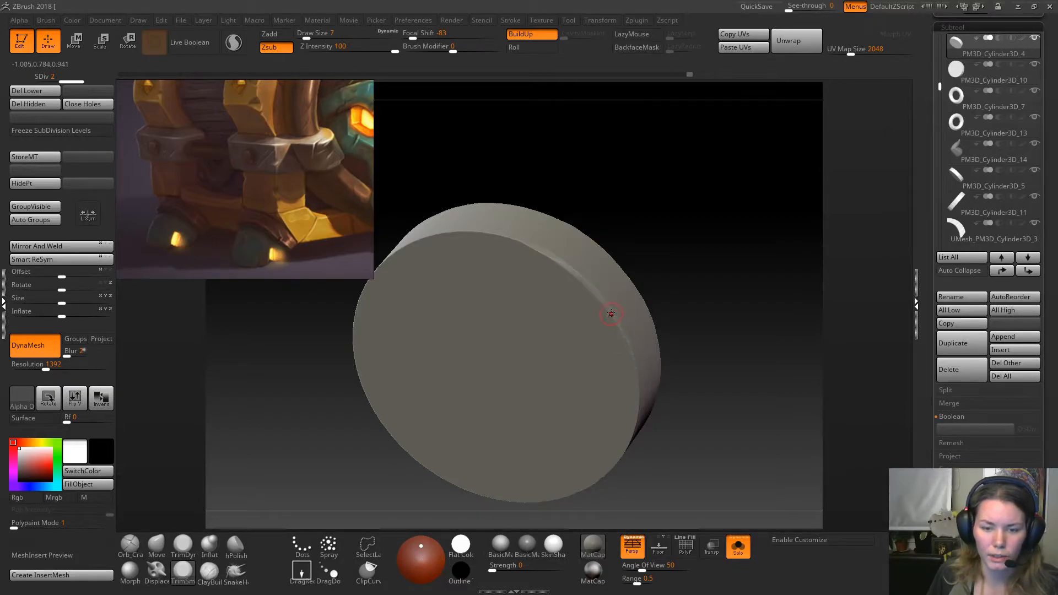
pyautogui.moveTo(714, 337); pyautogui.dragTo(702, 279)
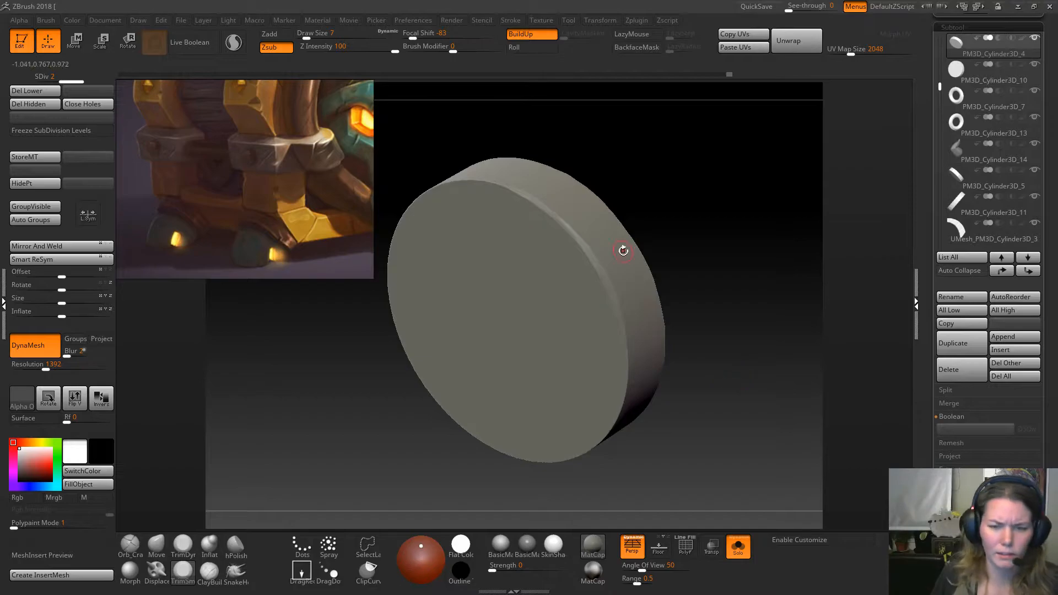
# Extend the opposite face's bevel down the right side of the rim toward its lower edge.
pyautogui.moveTo(680, 260); pyautogui.dragTo(628, 359)
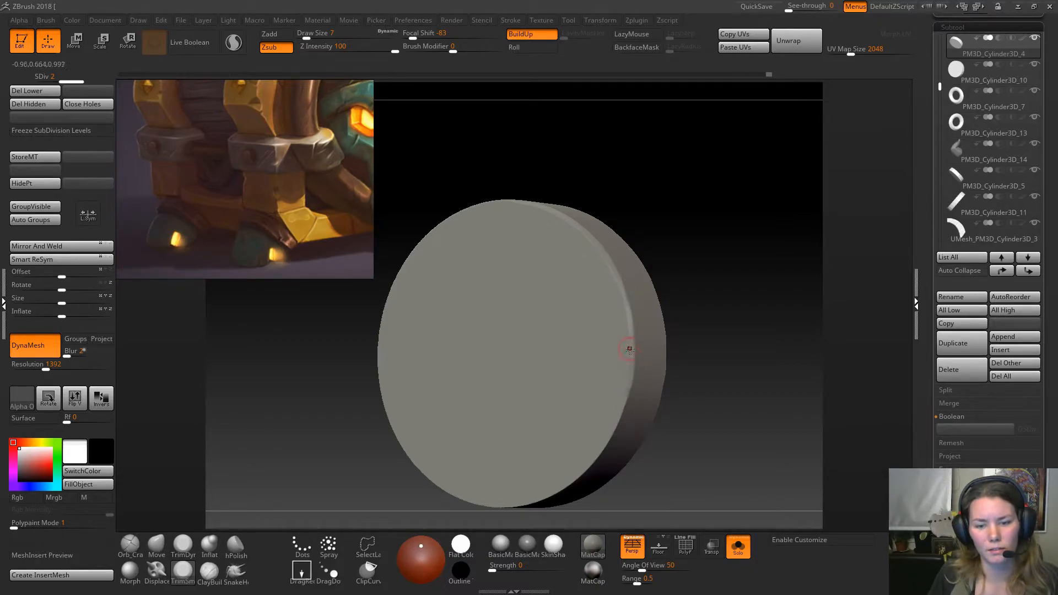
pyautogui.moveTo(692, 307); pyautogui.dragTo(636, 283)
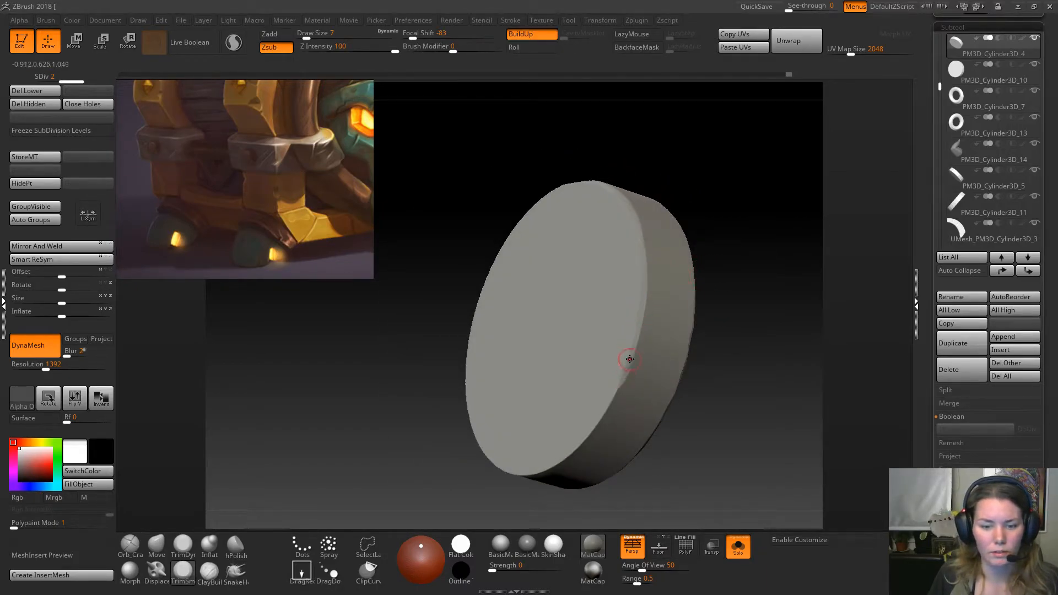
pyautogui.moveTo(607, 406); pyautogui.dragTo(599, 416)
pyautogui.moveTo(737, 371); pyautogui.dragTo(772, 280)
pyautogui.moveTo(557, 429)
pyautogui.mouseDown()
pyautogui.moveTo(605, 395)
pyautogui.moveTo(626, 361)
pyautogui.mouseUp()
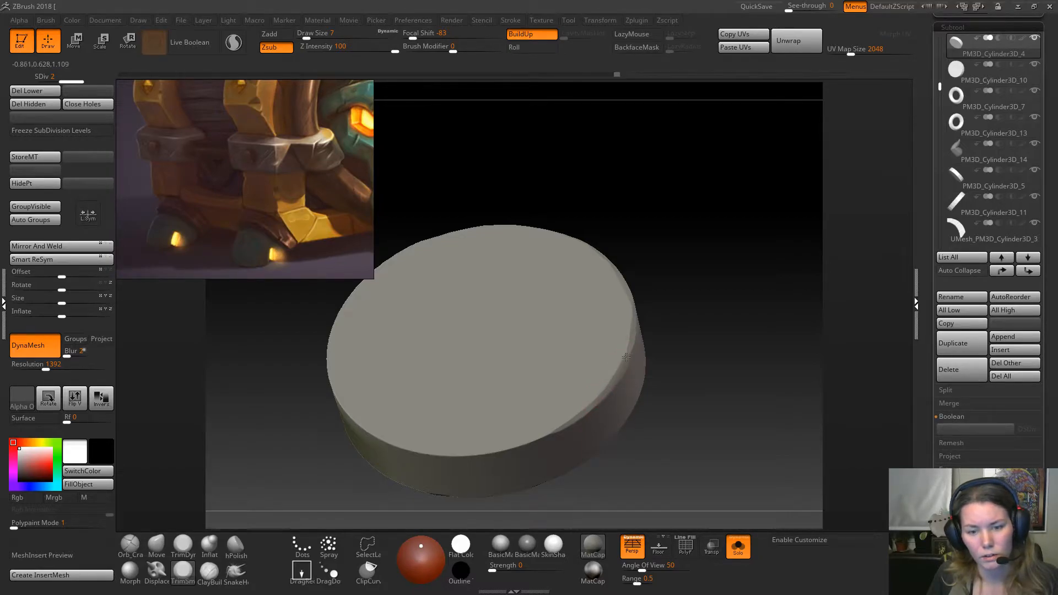
# Trim the bevel along the still sharp left side of the opposite face's rim, smoothing uneven spots.
pyautogui.moveTo(692, 286); pyautogui.dragTo(749, 331)
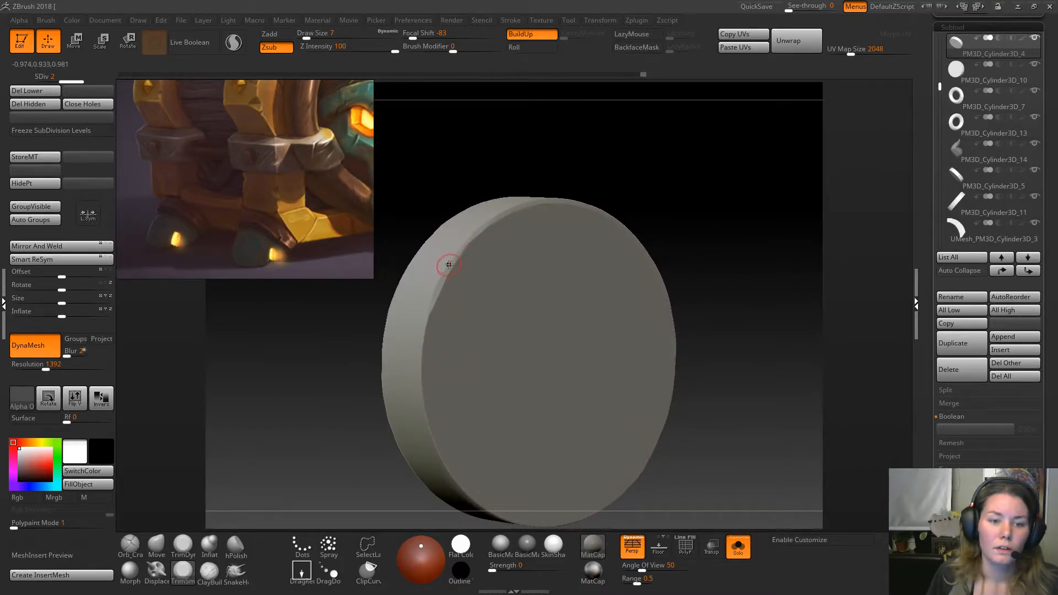
pyautogui.keyDown('alt'); pyautogui.moveTo(623, 183); pyautogui.dragTo(725, 169); pyautogui.keyUp('alt')
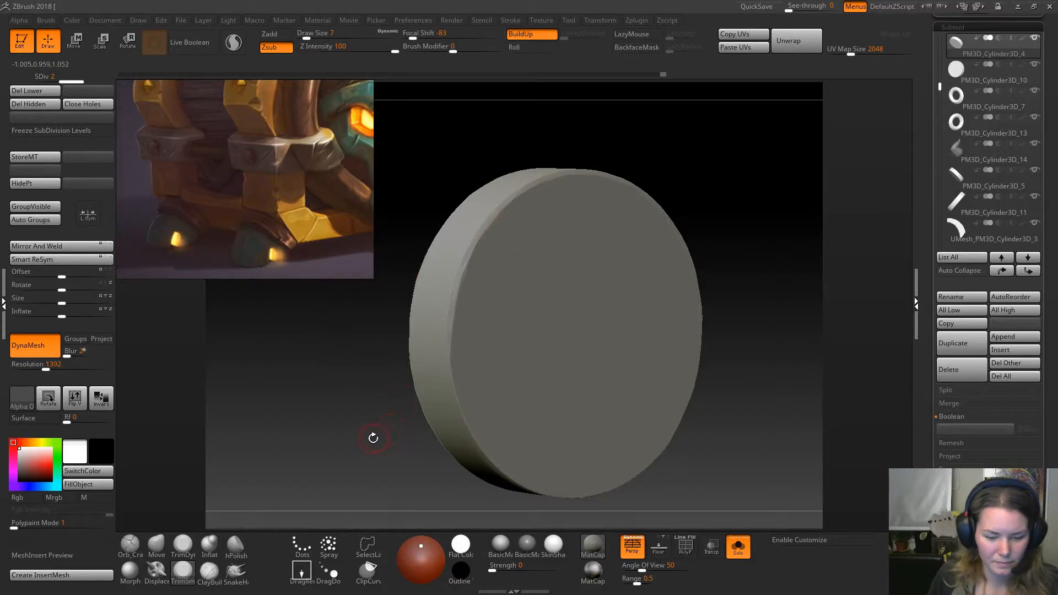
pyautogui.keyDown('alt'); pyautogui.moveTo(372, 434); pyautogui.dragTo(378, 413); pyautogui.keyUp('alt')
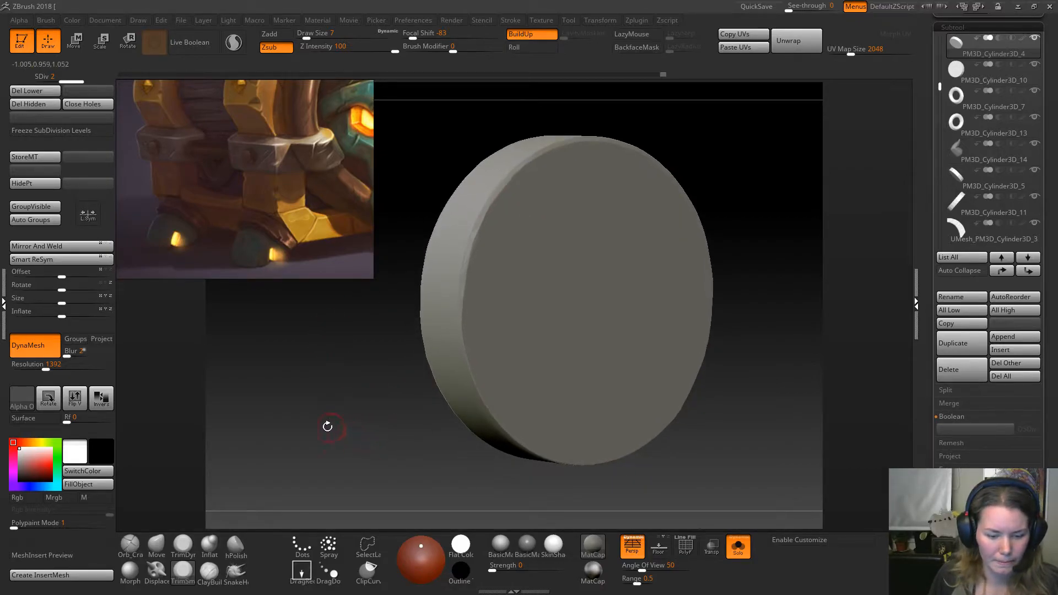
pyautogui.moveTo(368, 458); pyautogui.dragTo(373, 435)
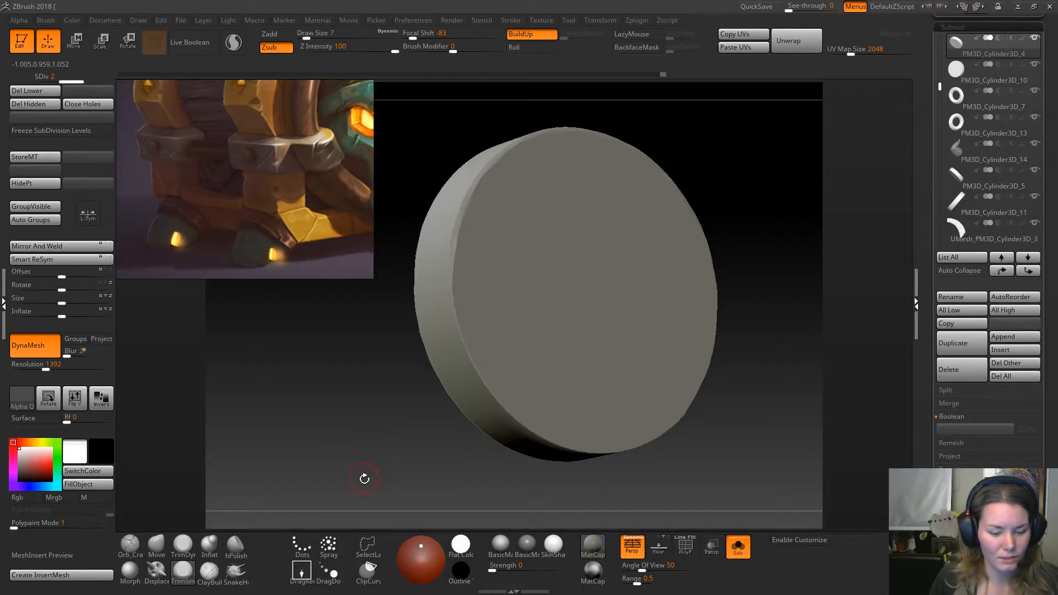
pyautogui.moveTo(366, 474); pyautogui.dragTo(368, 430)
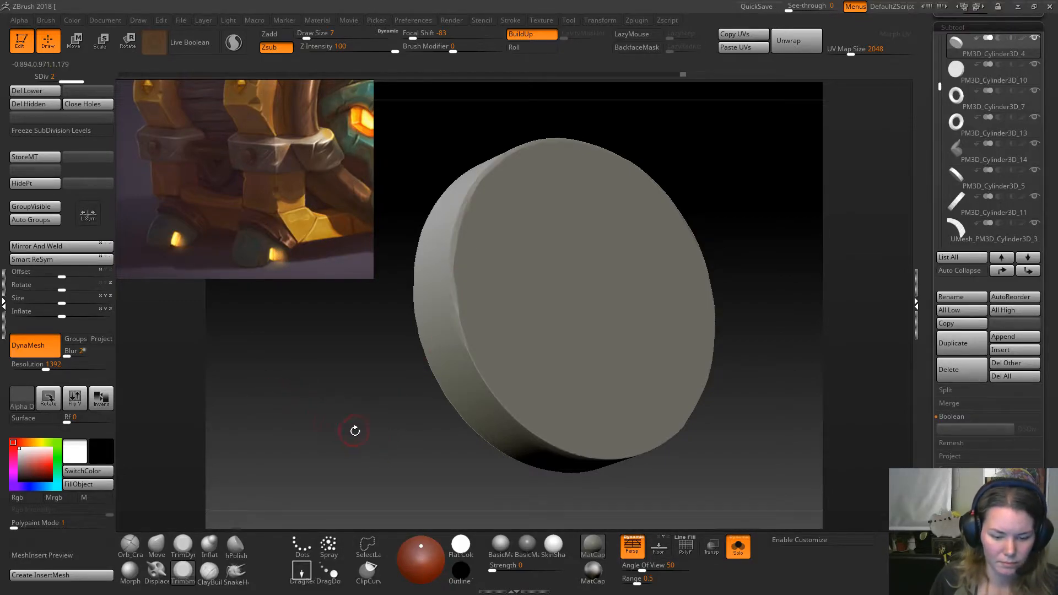
pyautogui.moveTo(366, 431); pyautogui.dragTo(384, 387)
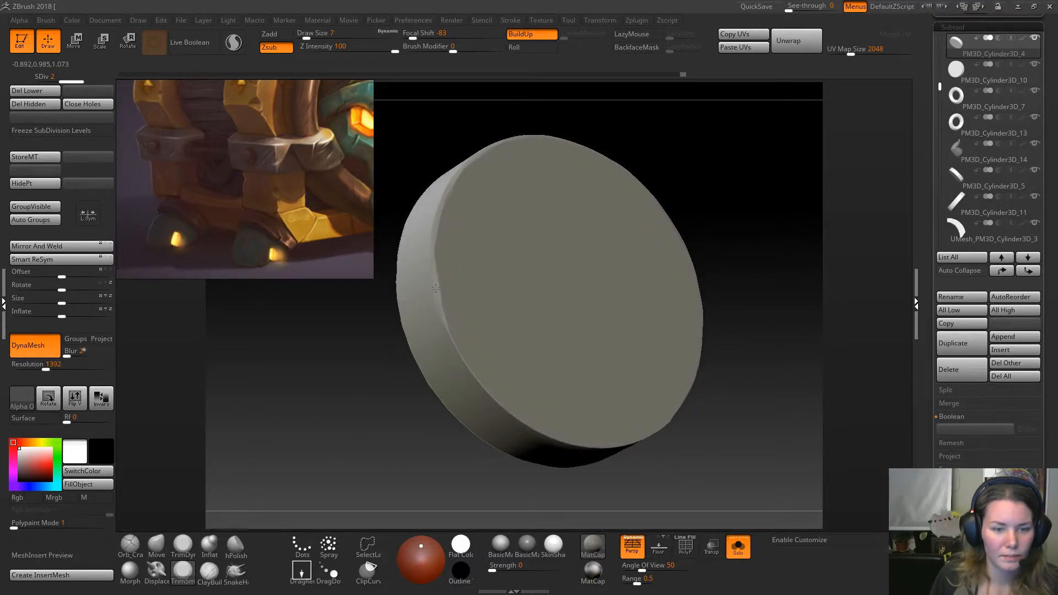
pyautogui.moveTo(447, 324)
pyautogui.mouseDown()
pyautogui.moveTo(453, 338)
pyautogui.moveTo(436, 287)
pyautogui.mouseUp()
pyautogui.moveTo(456, 344); pyautogui.dragTo(487, 392)
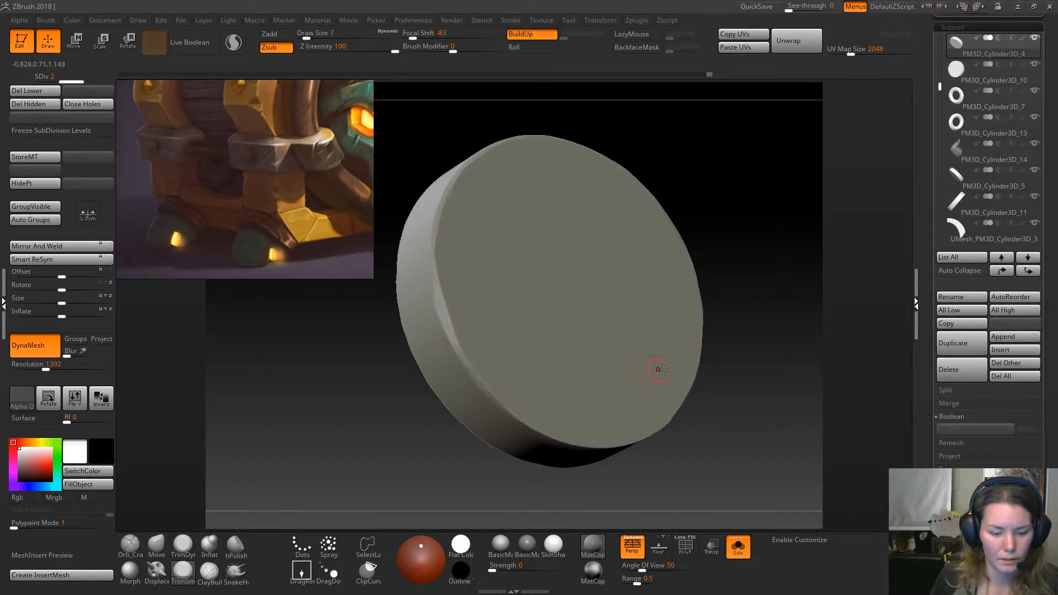
# Finish the bevel on the lower rim of the opposite face and soften its edge with the TrimDynamic brush.
pyautogui.moveTo(715, 309); pyautogui.dragTo(706, 281)
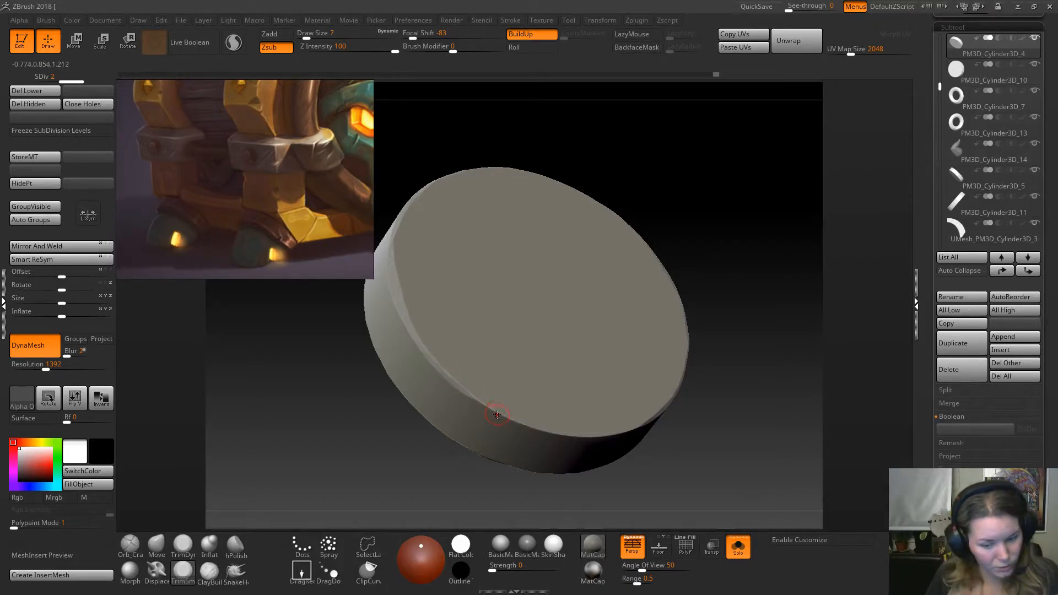
pyautogui.click(183, 545)
pyautogui.moveTo(735, 274); pyautogui.dragTo(718, 273)
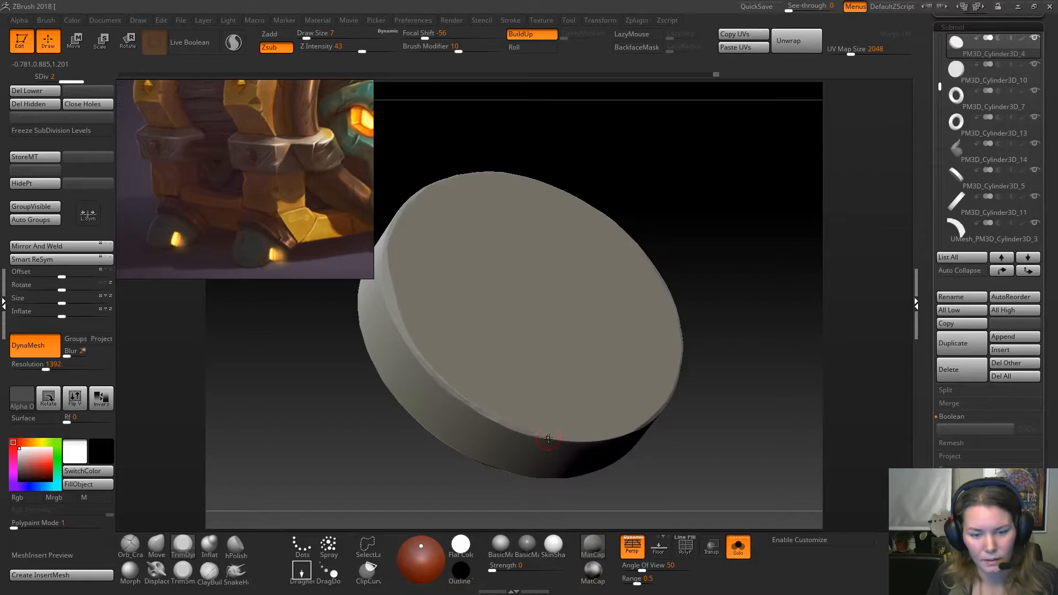
pyautogui.moveTo(717, 401); pyautogui.dragTo(727, 345)
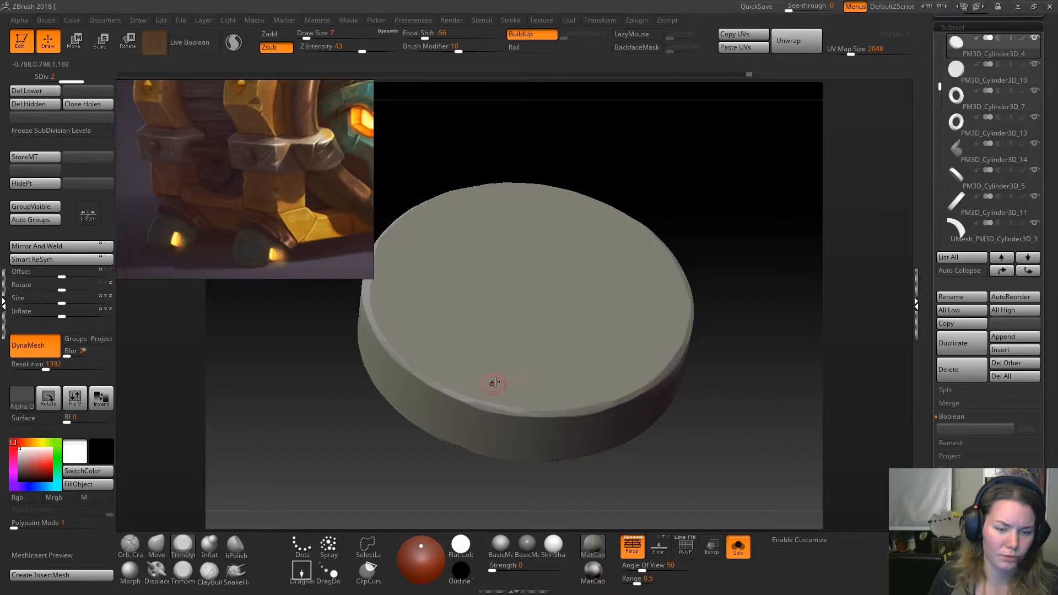
# Turn off Solo to show the whole chest and scale the disc up uniformly by about 1.10 above the corner foot.
pyautogui.keyDown('alt'); pyautogui.moveTo(708, 311); pyautogui.dragTo(689, 321); pyautogui.keyUp('alt')
pyautogui.moveTo(719, 403); pyautogui.dragTo(529, 209)
pyautogui.click(738, 546)
pyautogui.moveTo(474, 303); pyautogui.dragTo(449, 422)
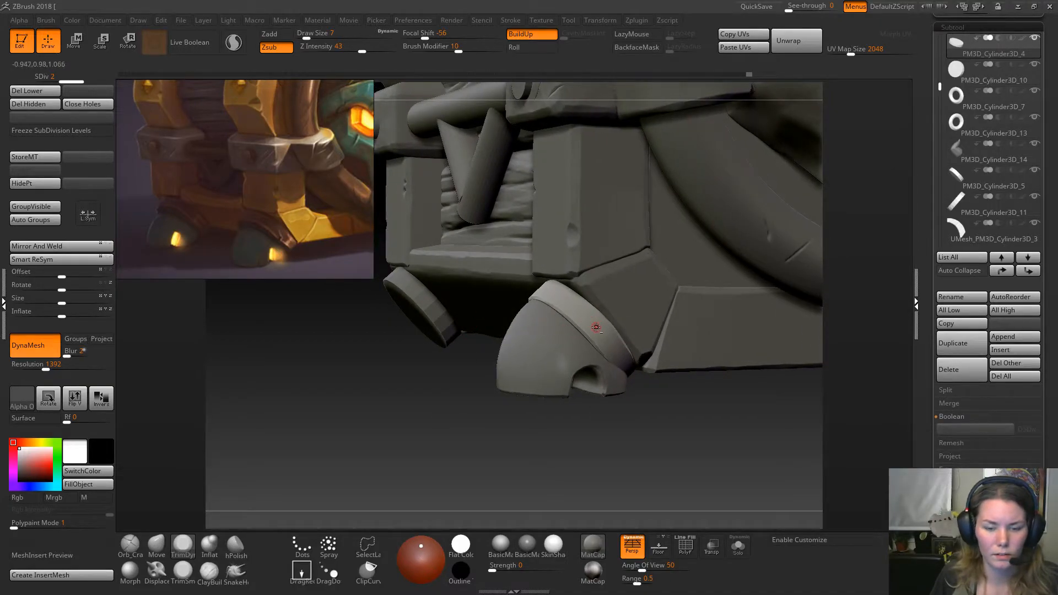
pyautogui.press('r')
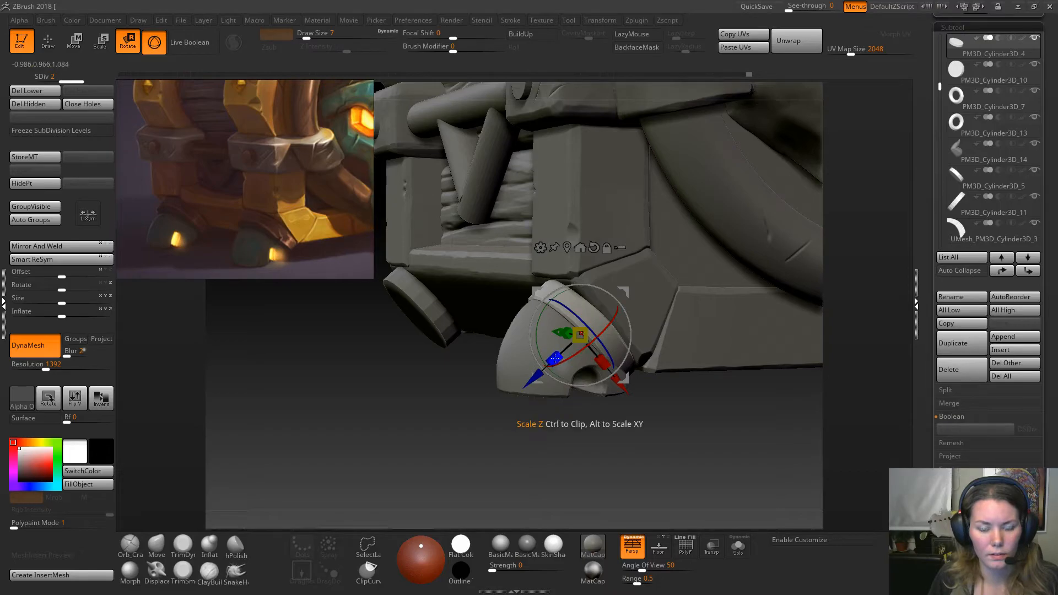
pyautogui.moveTo(554, 359); pyautogui.dragTo(589, 331)
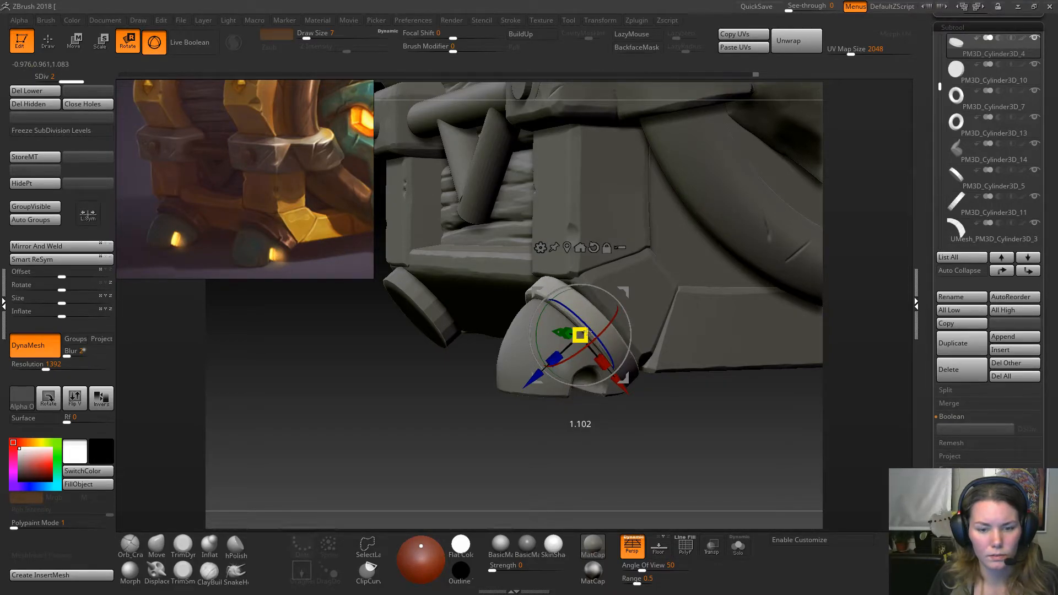
# Nudge the disc above the corner foot along its axis and fine-tune its size against the foot.
pyautogui.moveTo(533, 378); pyautogui.dragTo(539, 382)
pyautogui.moveTo(559, 461)
pyautogui.mouseDown()
pyautogui.moveTo(520, 464)
pyautogui.moveTo(544, 468)
pyautogui.mouseUp()
pyautogui.moveTo(581, 334); pyautogui.dragTo(581, 335)
# Make the rounded corner foot the active subtool and centre the transform gizmo on it.
pyautogui.keyDown('alt'); pyautogui.click(547, 316); pyautogui.keyUp('alt')
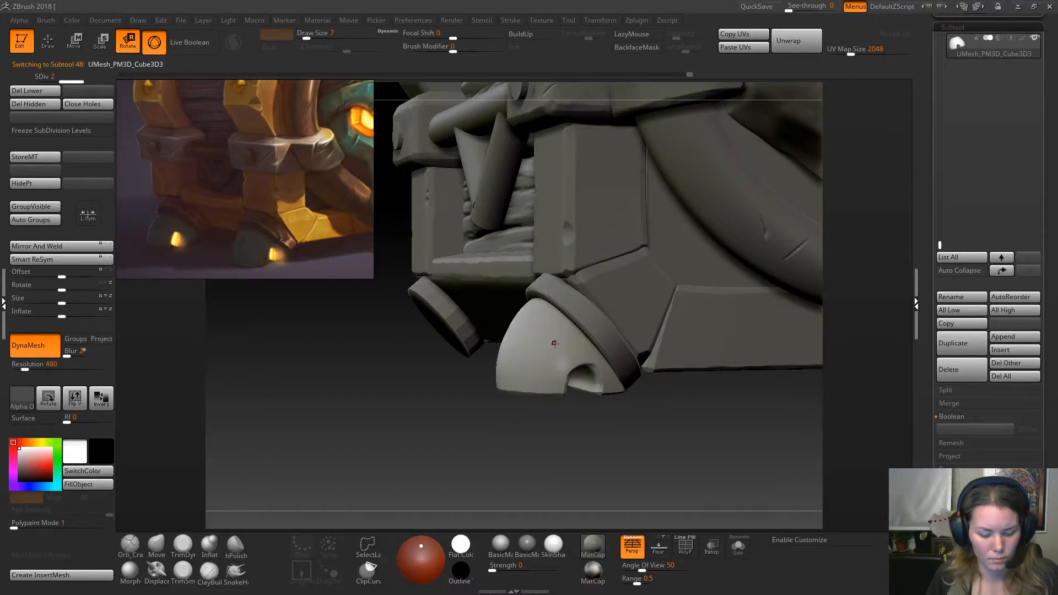
pyautogui.keyDown('ctrl'); pyautogui.moveTo(559, 333); pyautogui.dragTo(461, 258, button='right'); pyautogui.keyUp('ctrl')
pyautogui.click(661, 120)
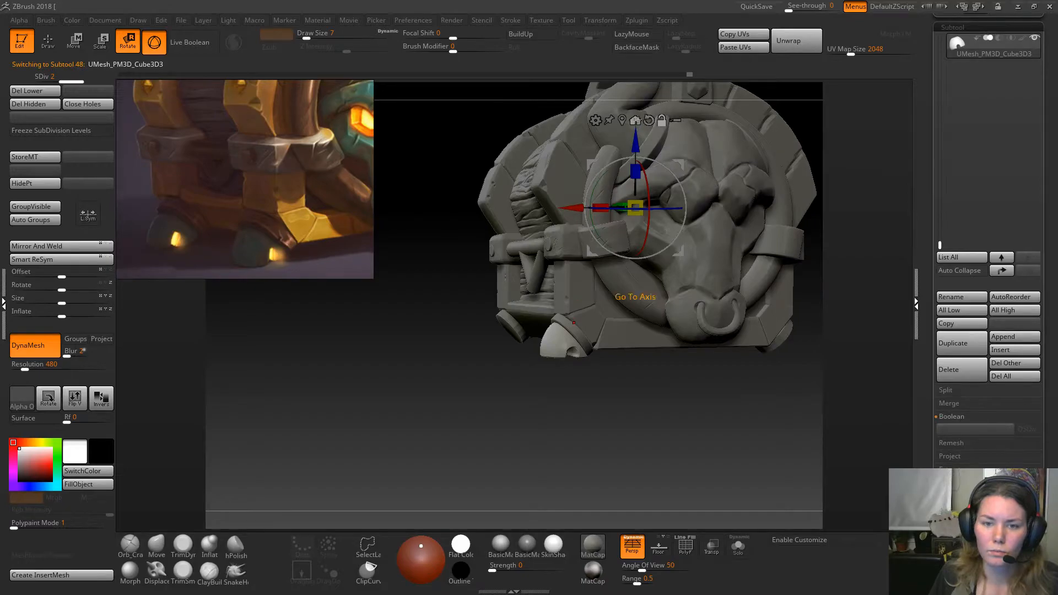
pyautogui.click(636, 120)
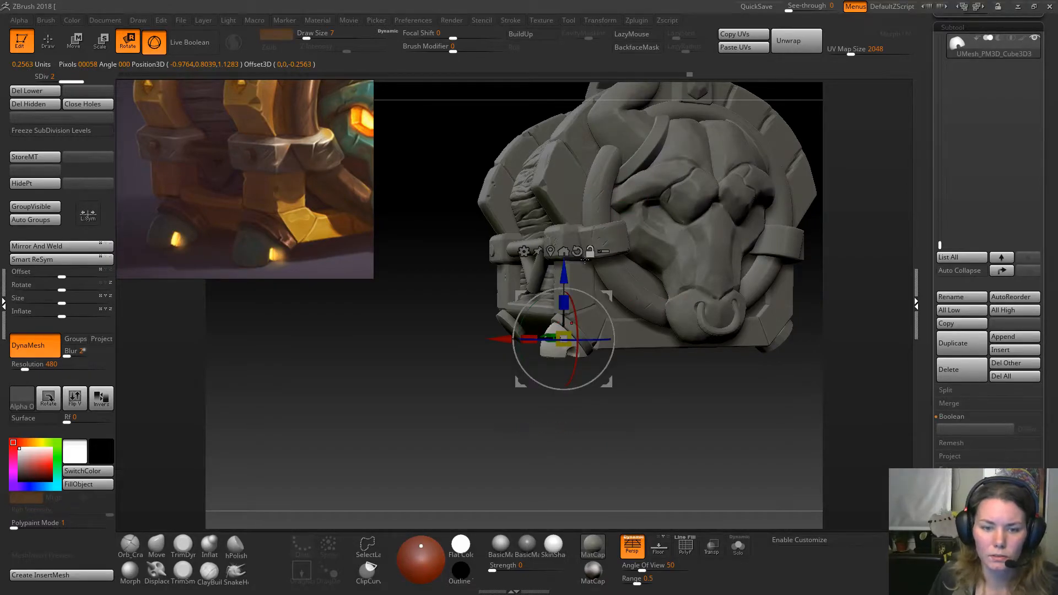
# Fine-tune the corner foot's overall size and lower it slightly so it fits against the disc.
pyautogui.keyDown('ctrl'); pyautogui.moveTo(487, 303); pyautogui.dragTo(397, 337, button='right'); pyautogui.keyUp('ctrl')
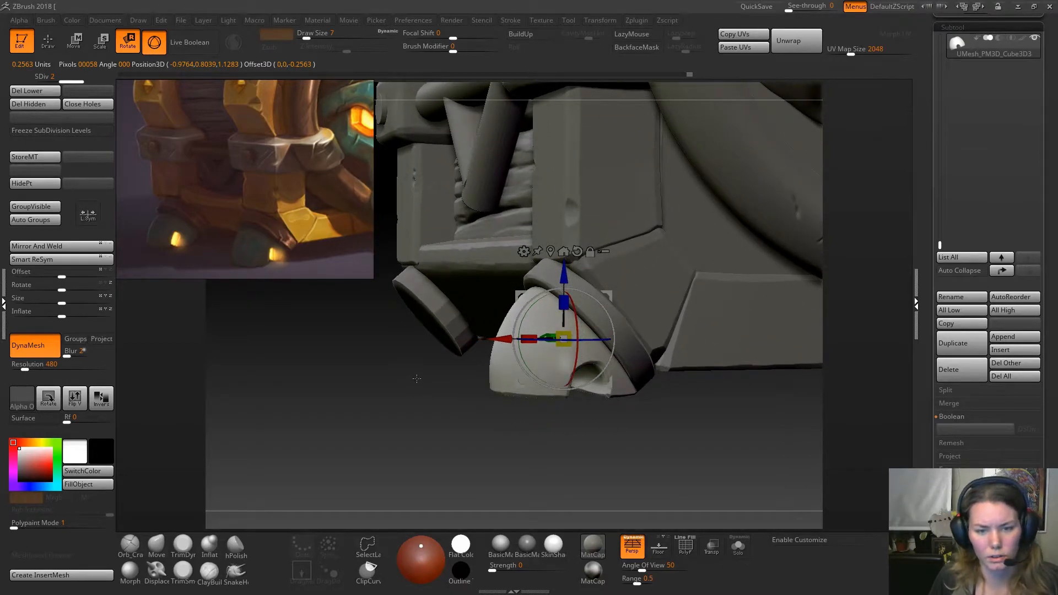
pyautogui.moveTo(423, 374); pyautogui.dragTo(432, 395, button='right')
pyautogui.moveTo(563, 338)
pyautogui.mouseDown()
pyautogui.moveTo(550, 334)
pyautogui.moveTo(557, 341)
pyautogui.mouseUp()
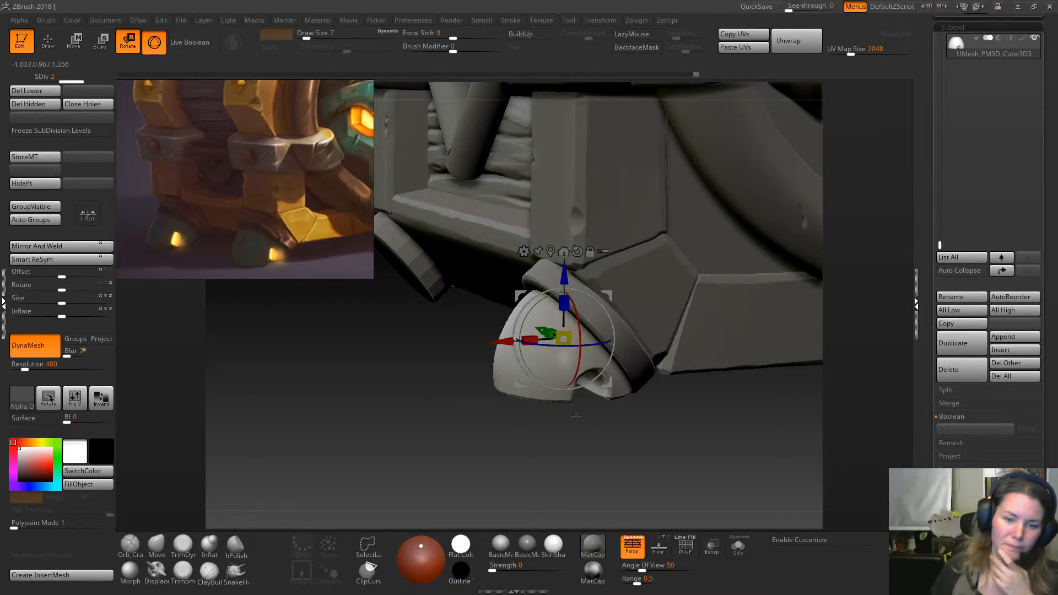
pyautogui.keyDown('shift'); pyautogui.moveTo(583, 476); pyautogui.dragTo(574, 455); pyautogui.keyUp('shift')
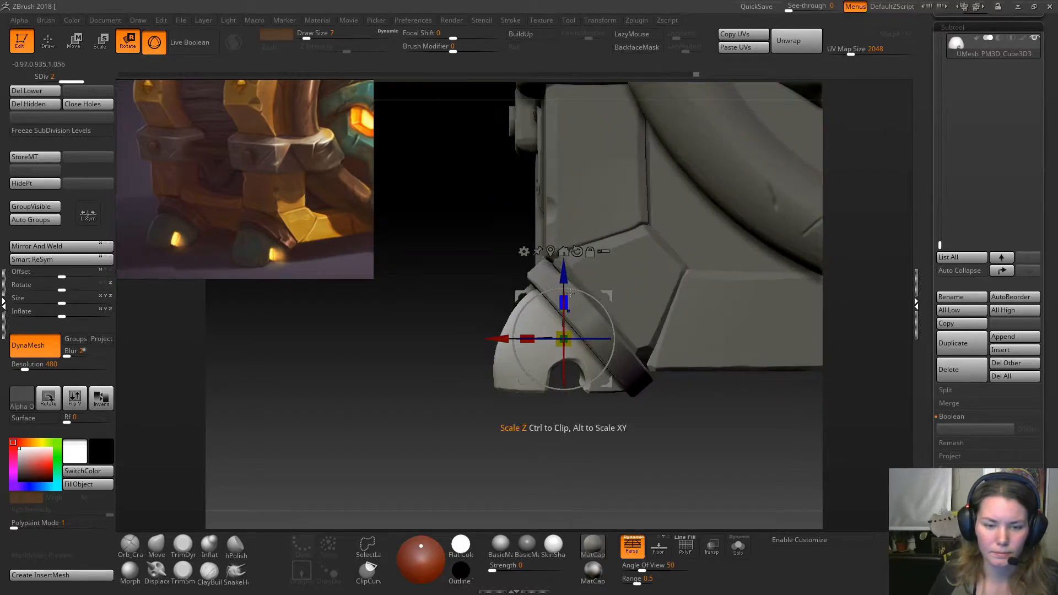
pyautogui.moveTo(563, 275); pyautogui.dragTo(564, 280)
pyautogui.moveTo(445, 428); pyautogui.dragTo(480, 430)
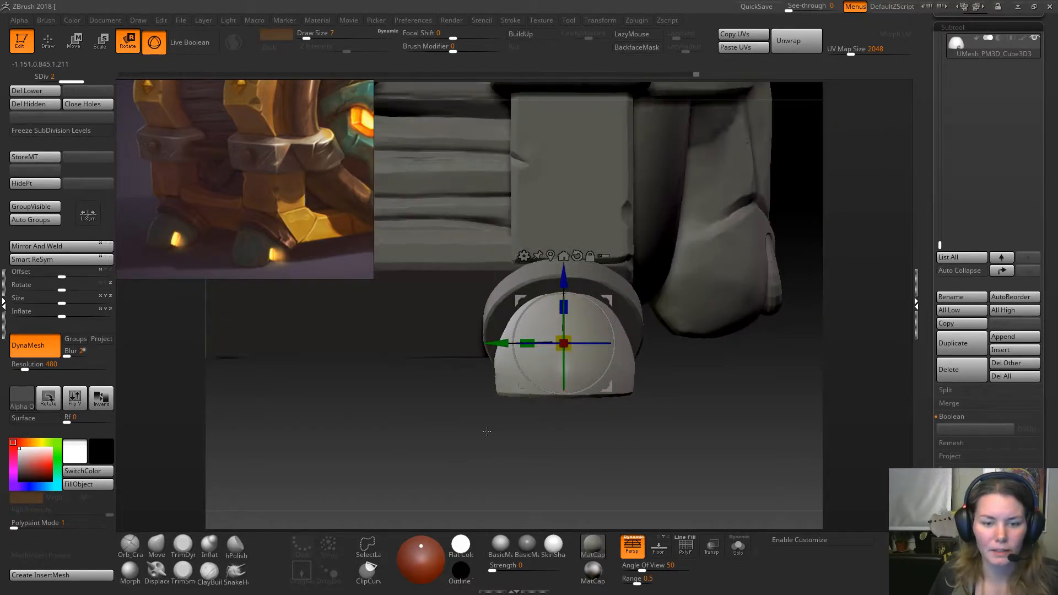
# Return to Draw mode with the whole chest in view and save the chest as a tool file.
pyautogui.press('q')
pyautogui.moveTo(650, 378)
pyautogui.keyDown('alt'); pyautogui.mouseDown()
pyautogui.moveTo(695, 384)
pyautogui.moveTo(642, 393)
pyautogui.moveTo(532, 374)
pyautogui.mouseUp(); pyautogui.keyUp('alt')
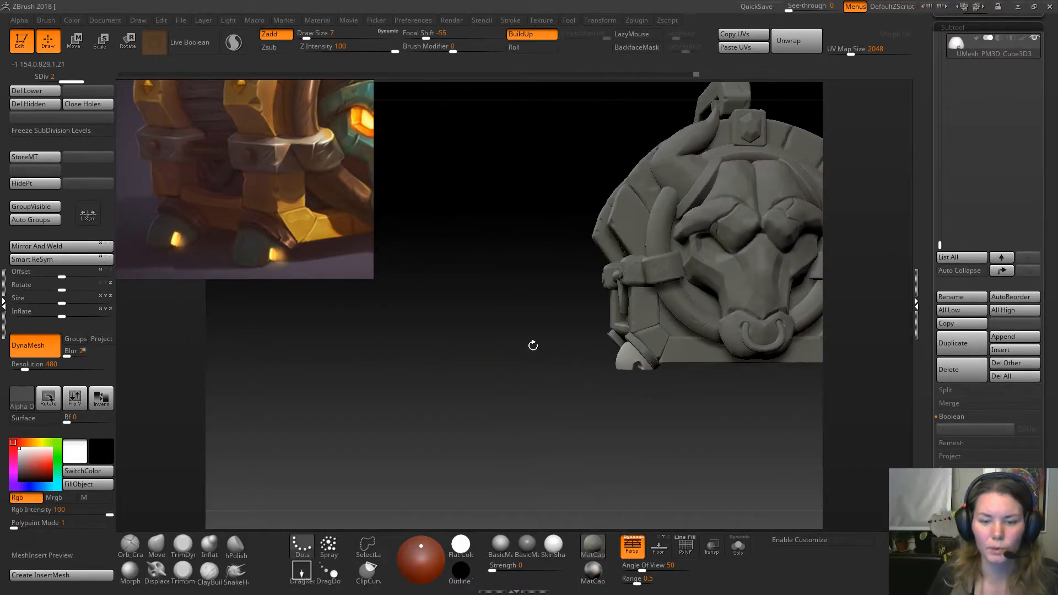
pyautogui.keyDown('alt'); pyautogui.moveTo(748, 360); pyautogui.dragTo(614, 411); pyautogui.keyUp('alt')
pyautogui.moveTo(782, 269); pyautogui.dragTo(786, 260)
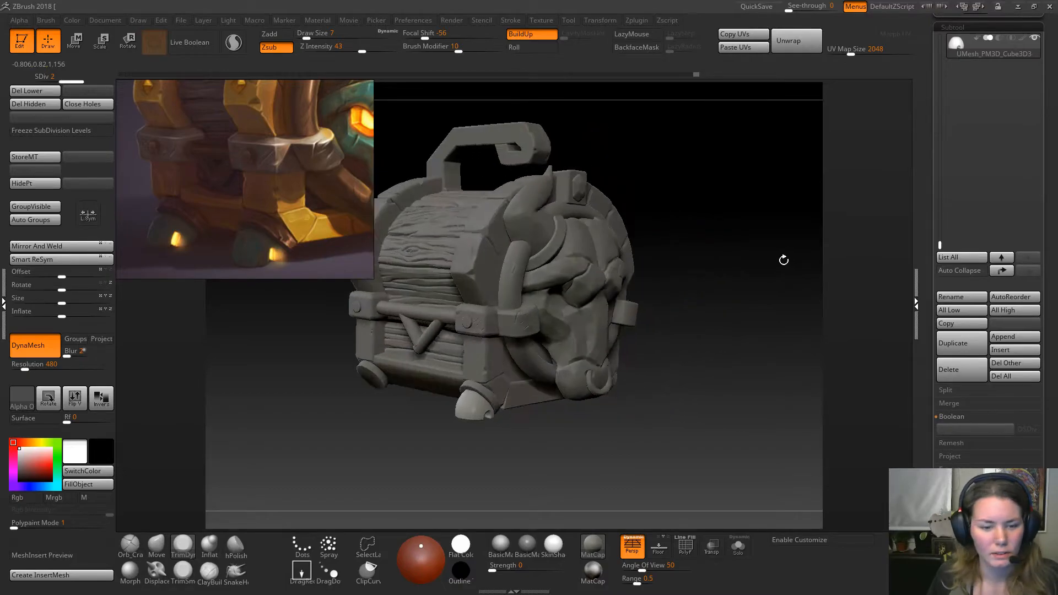
pyautogui.keyDown('alt'); pyautogui.moveTo(697, 219); pyautogui.dragTo(748, 238); pyautogui.keyUp('alt')
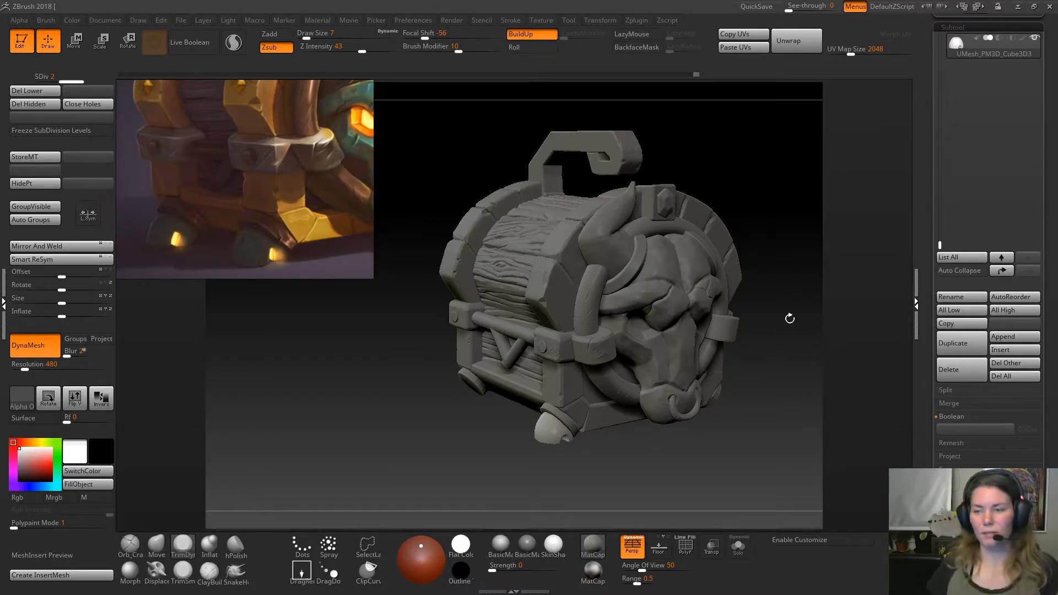
pyautogui.moveTo(940, 243); pyautogui.dragTo(940, 213)
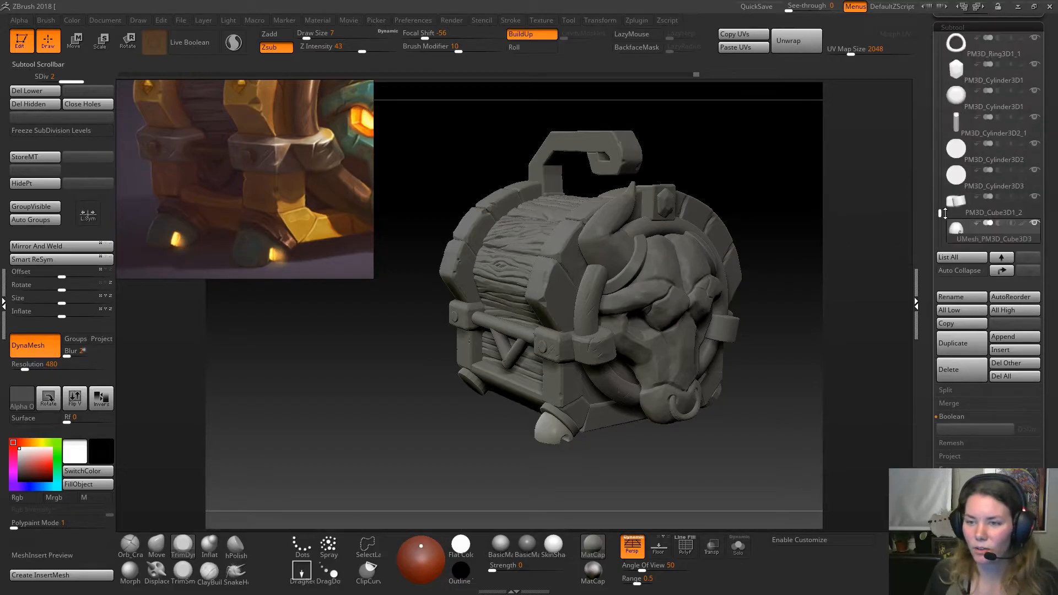
pyautogui.moveTo(1052, 71); pyautogui.dragTo(1047, 259)
pyautogui.click(1014, 37)
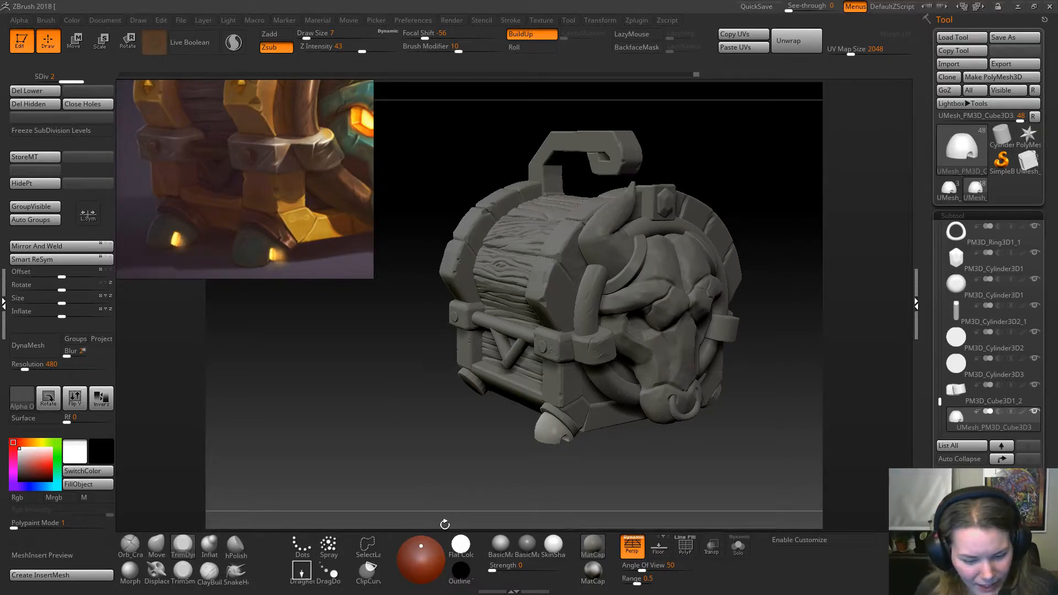
# Delete the old unbevelled disc under the rear corner on the chest's wooden side.
pyautogui.keyDown('alt'); pyautogui.moveTo(548, 424); pyautogui.dragTo(496, 416, button='right'); pyautogui.keyUp('alt')
pyautogui.press('w')
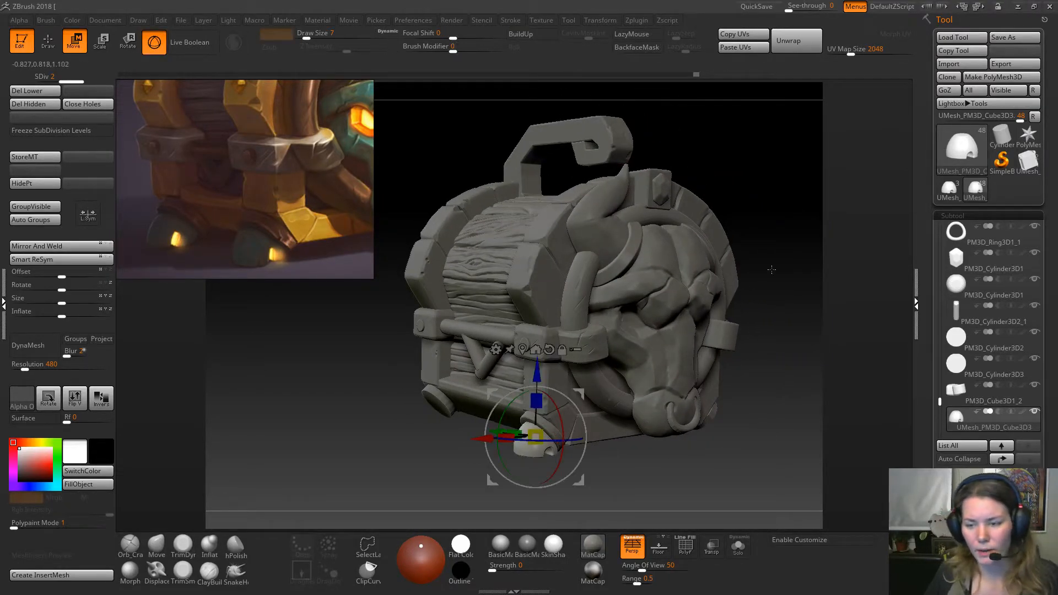
pyautogui.keyDown('alt'); pyautogui.click(435, 400); pyautogui.keyUp('alt')
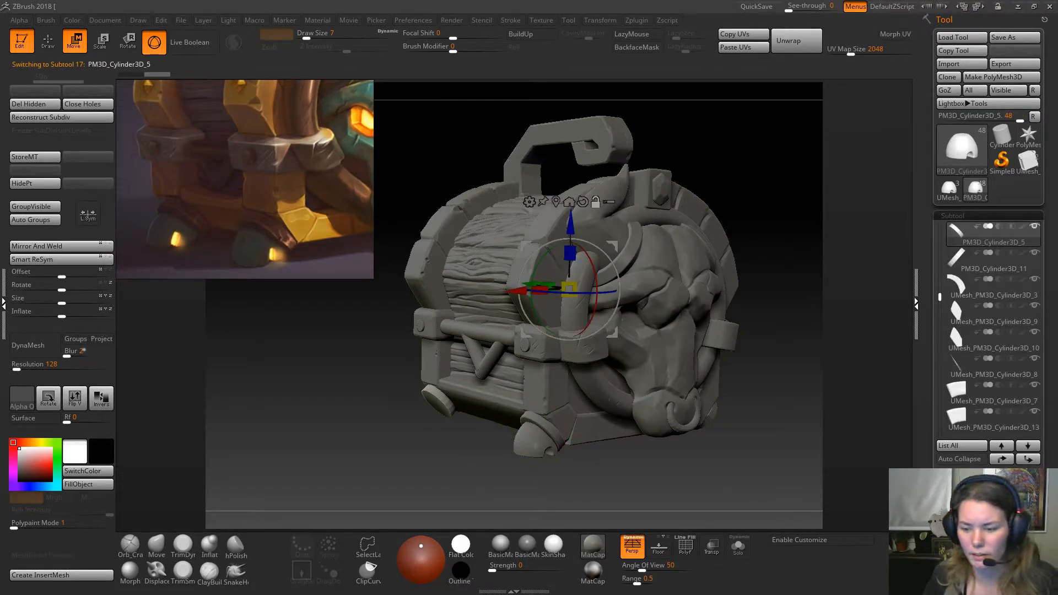
pyautogui.click(961, 559)
pyautogui.keyDown('shift'); pyautogui.moveTo(600, 475); pyautogui.dragTo(631, 461); pyautogui.keyUp('shift')
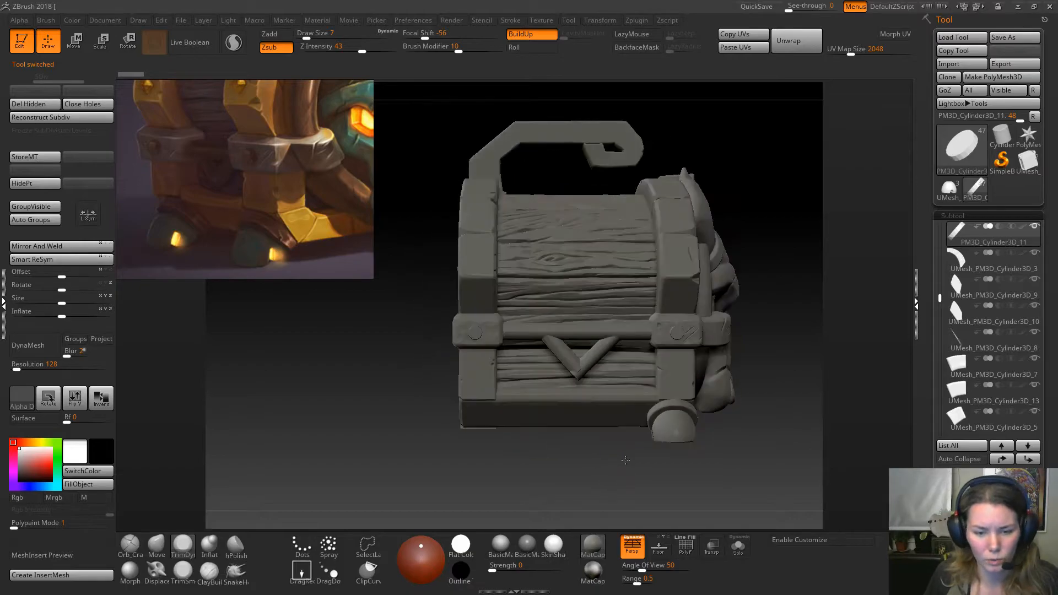
# Duplicate the bevelled disc above the front corner foot and reset the copy's gizmo orientation.
pyautogui.keyDown('alt'); pyautogui.click(672, 408); pyautogui.keyUp('alt')
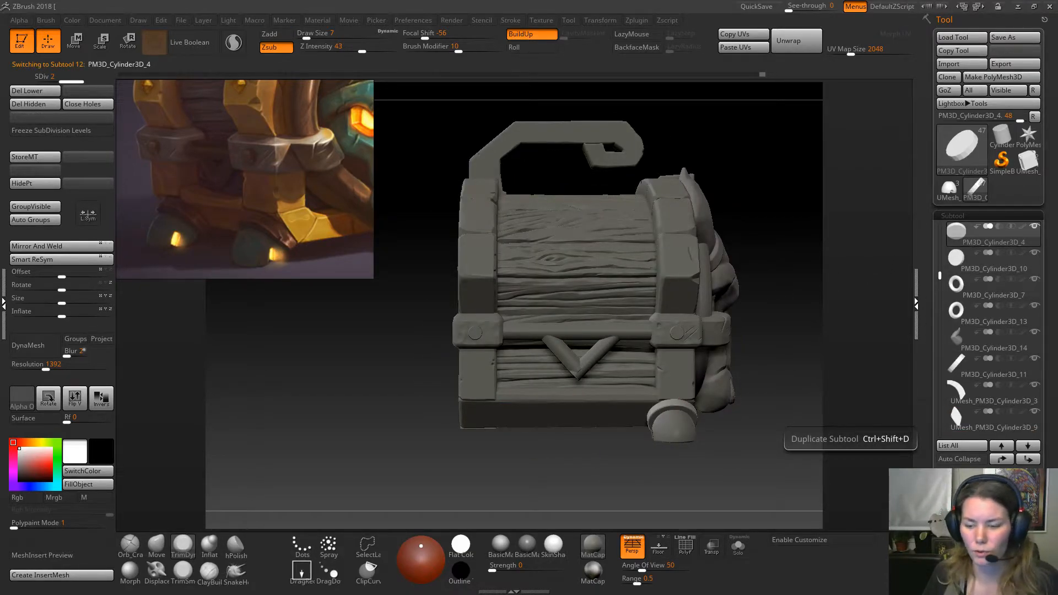
pyautogui.hotkey('ctrl', 'shift', 'd')
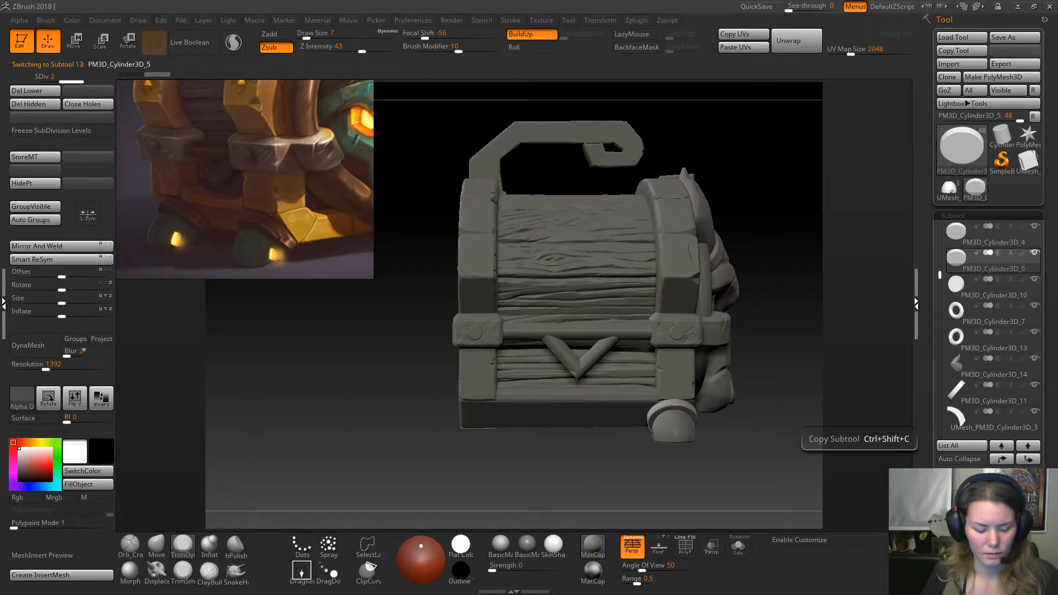
pyautogui.press('w')
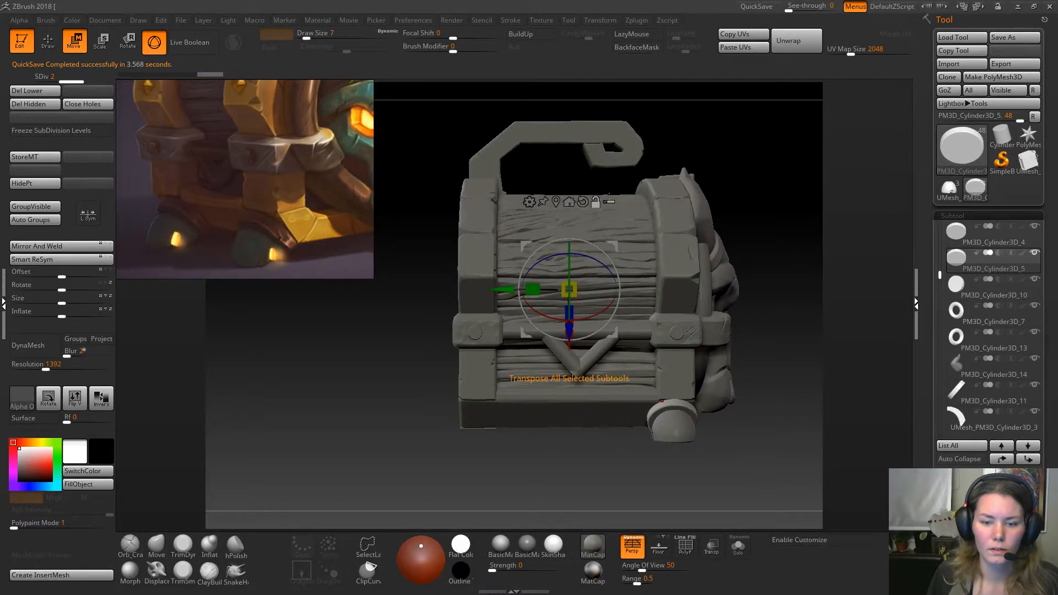
pyautogui.moveTo(730, 165)
pyautogui.mouseDown()
pyautogui.moveTo(688, 168)
pyautogui.moveTo(741, 171)
pyautogui.mouseUp()
pyautogui.click(582, 203)
pyautogui.click(597, 205)
# Delete the duplicate disc's lower subdivision levels and flip it to the rear corner with the Mirror deformation.
pyautogui.moveTo(1041, 498); pyautogui.dragTo(1041, 424)
pyautogui.click(961, 457)
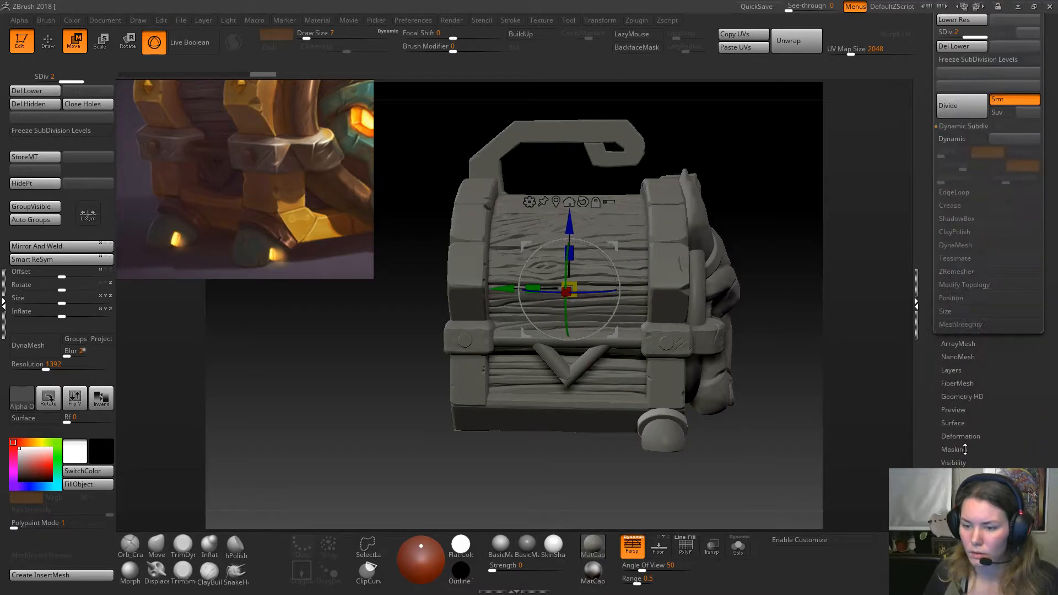
pyautogui.moveTo(1050, 140)
pyautogui.mouseDown()
pyautogui.moveTo(1050, 166)
pyautogui.moveTo(1050, 148)
pyautogui.mouseUp()
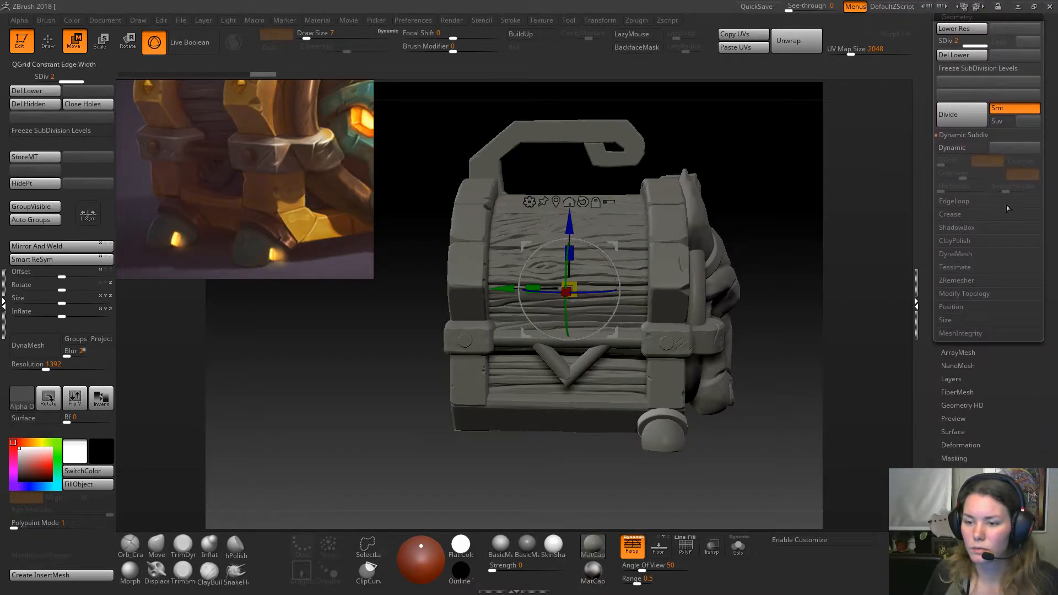
pyautogui.click(960, 445)
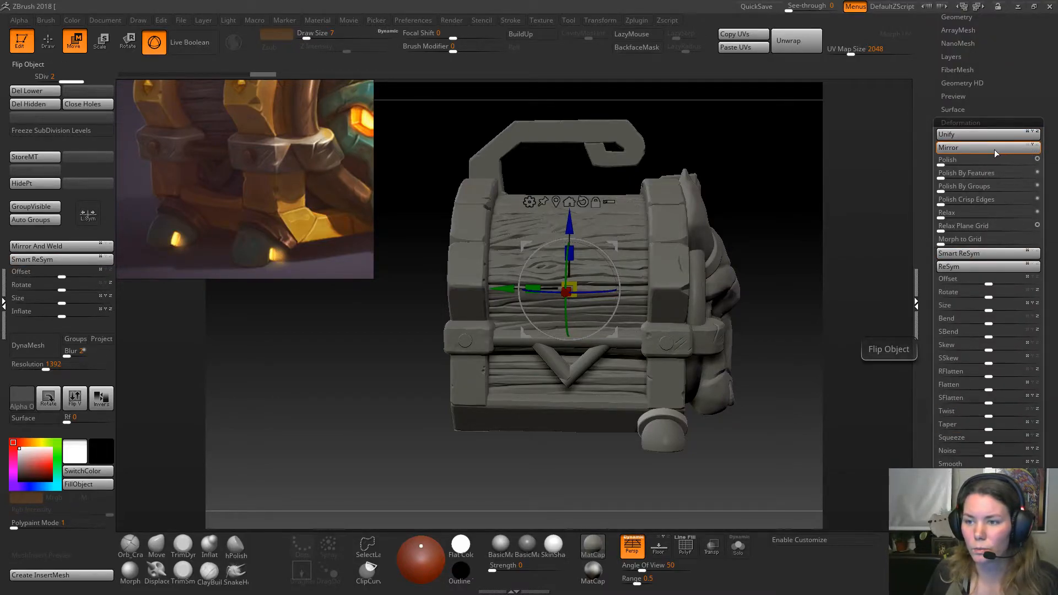
pyautogui.click(1028, 148)
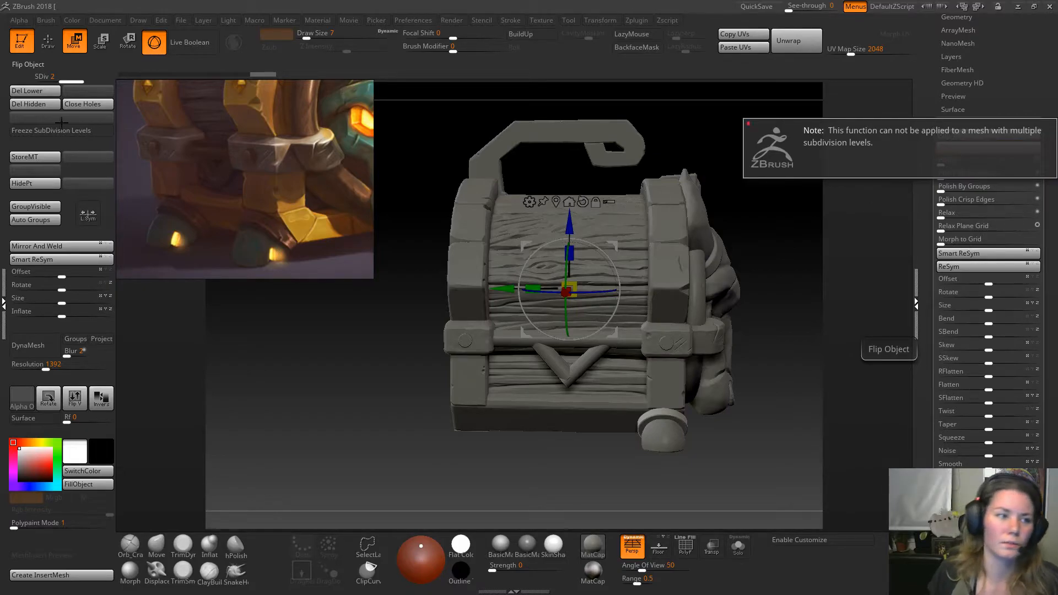
pyautogui.click(31, 94)
pyautogui.click(31, 94)
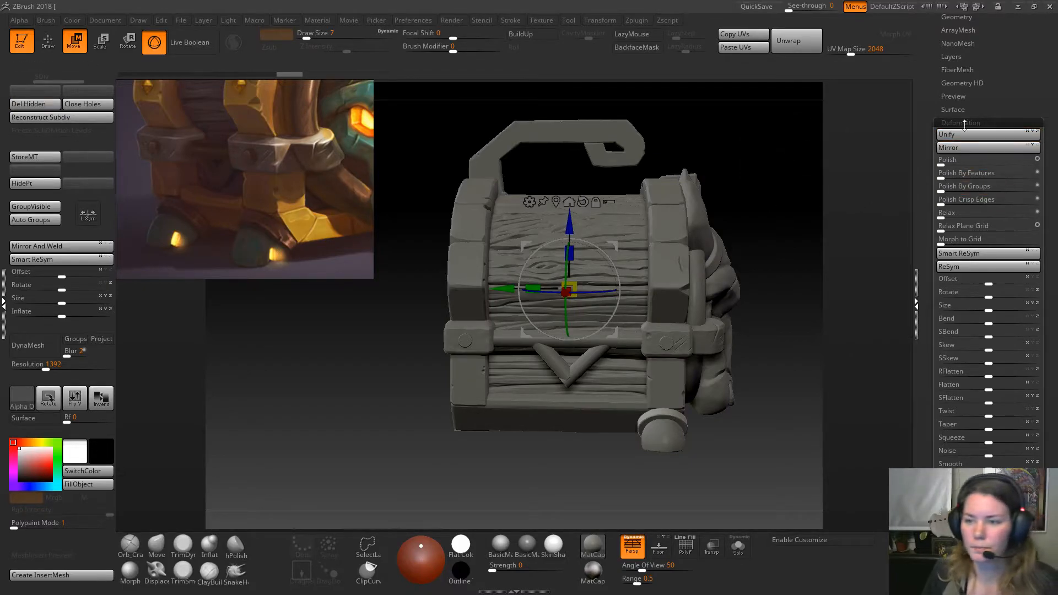
pyautogui.click(975, 148)
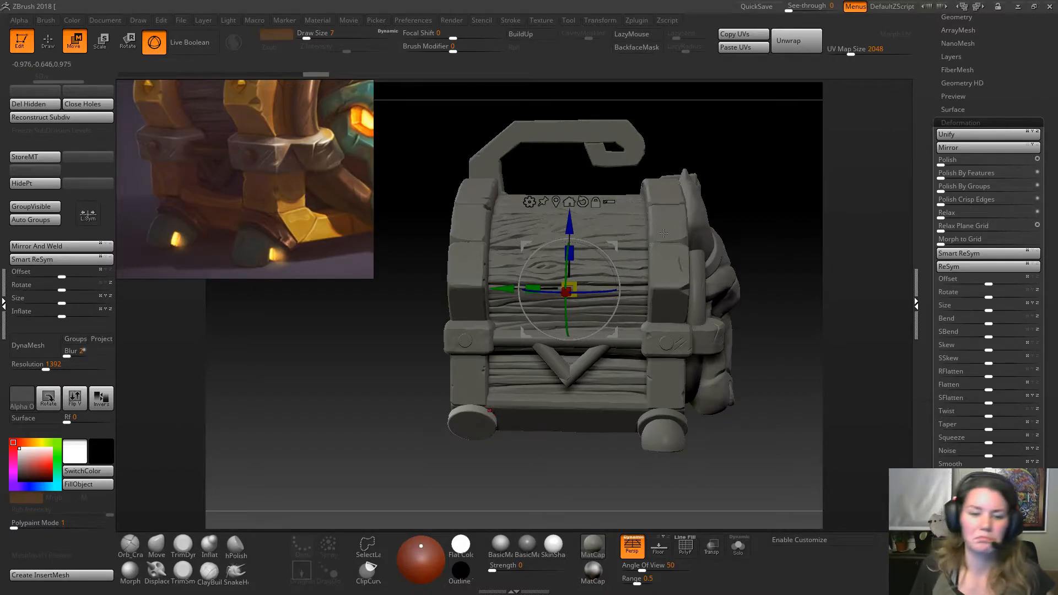
# Make the rounded foot under the front corner disc the active subtool.
pyautogui.moveTo(744, 217)
pyautogui.mouseDown()
pyautogui.moveTo(798, 206)
pyautogui.moveTo(727, 210)
pyautogui.mouseUp()
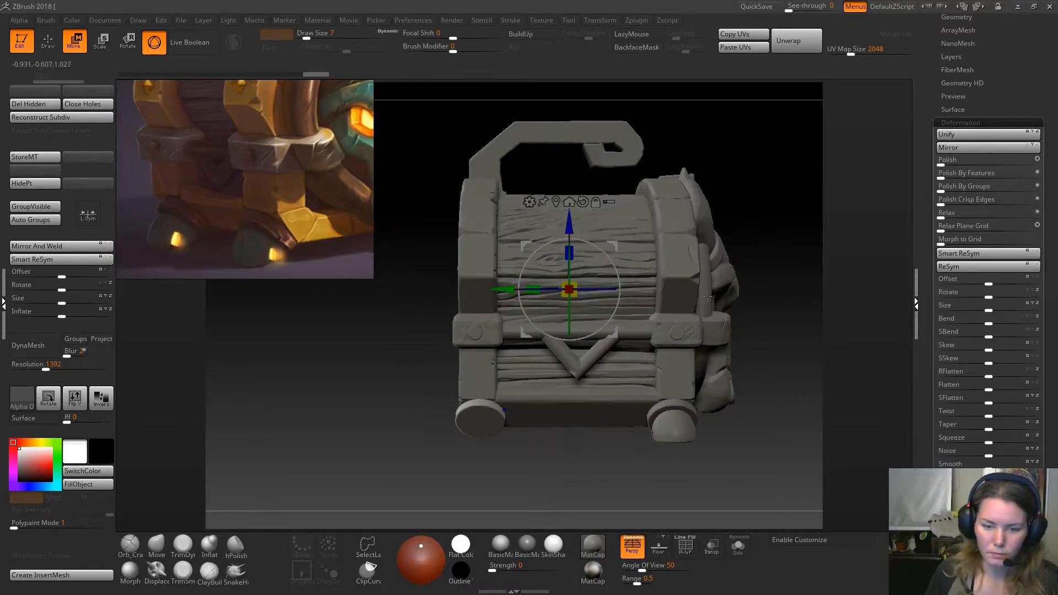
pyautogui.keyDown('alt'); pyautogui.click(683, 431); pyautogui.keyUp('alt')
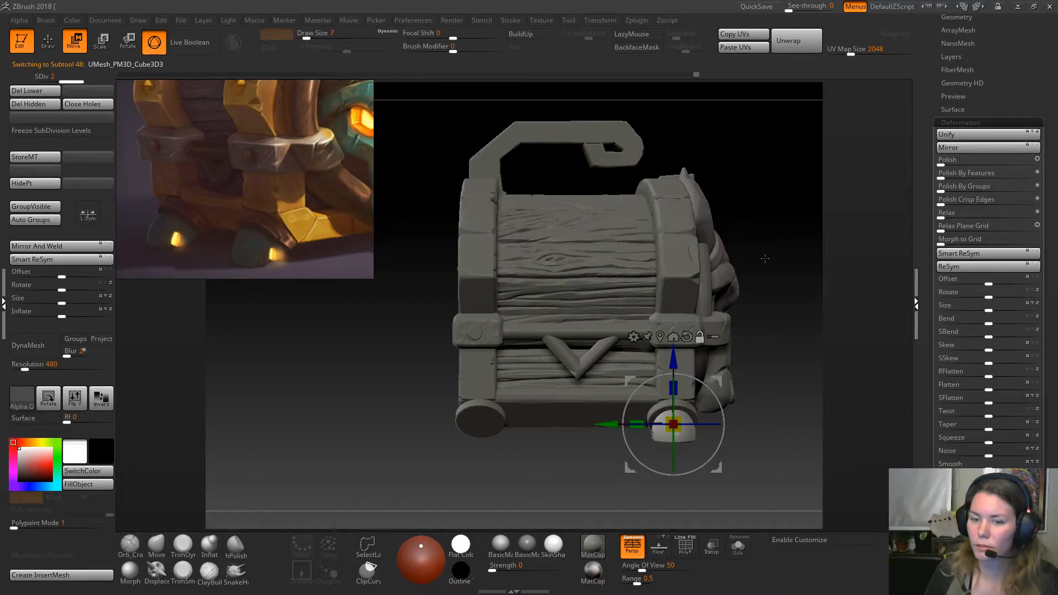
# Reset the domed foot's gizmo to the world centre and delete the foot's lower subdivision levels.
pyautogui.click(700, 338)
pyautogui.click(673, 337)
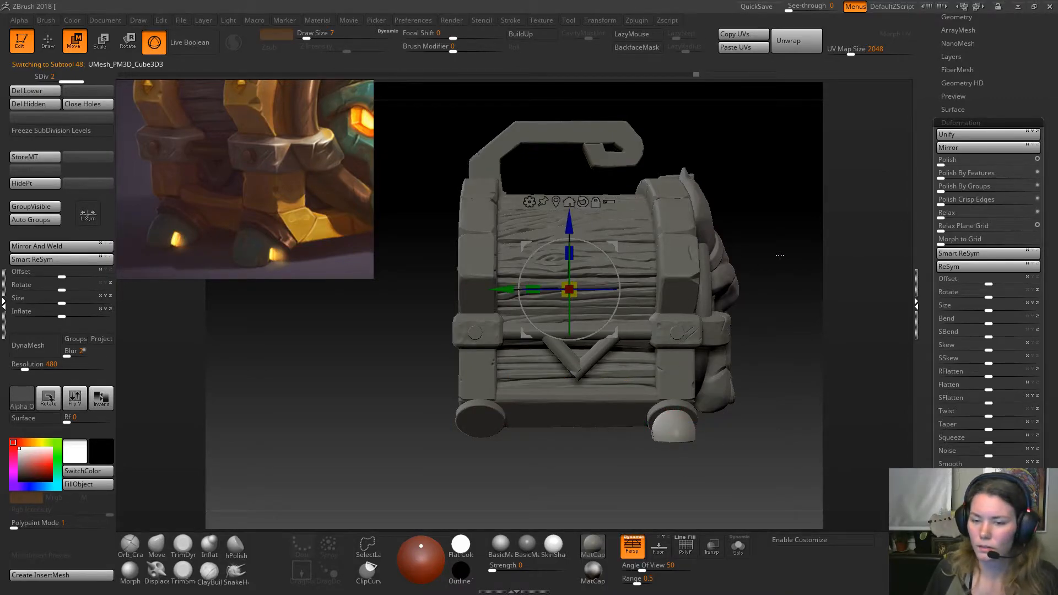
pyautogui.click(44, 90)
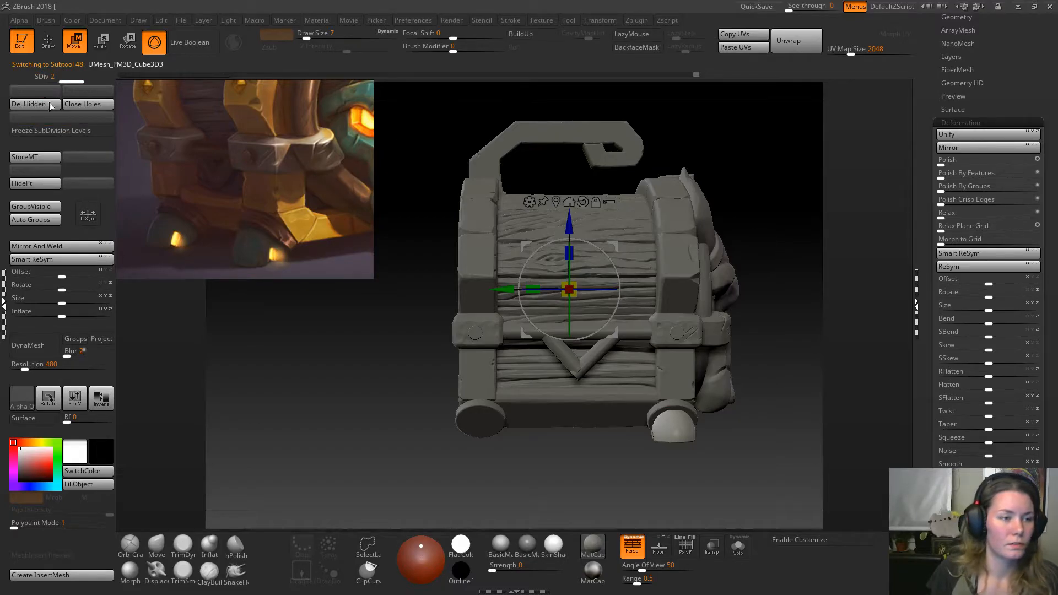
# Duplicate the domed foot subtool and mirror the copy to the opposite side of the chest.
pyautogui.click(958, 96)
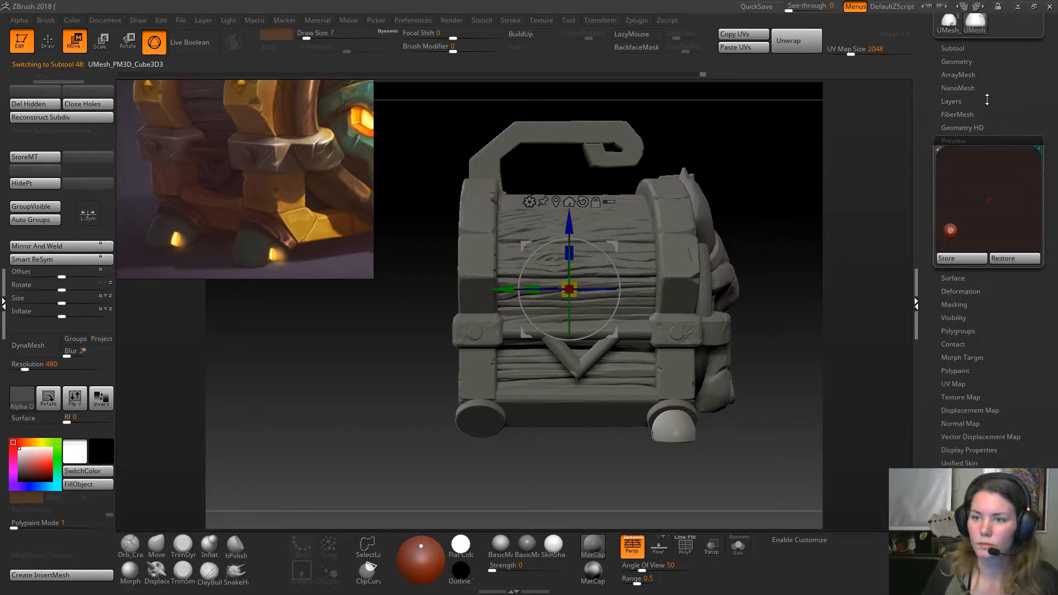
pyautogui.click(953, 48)
pyautogui.click(963, 373)
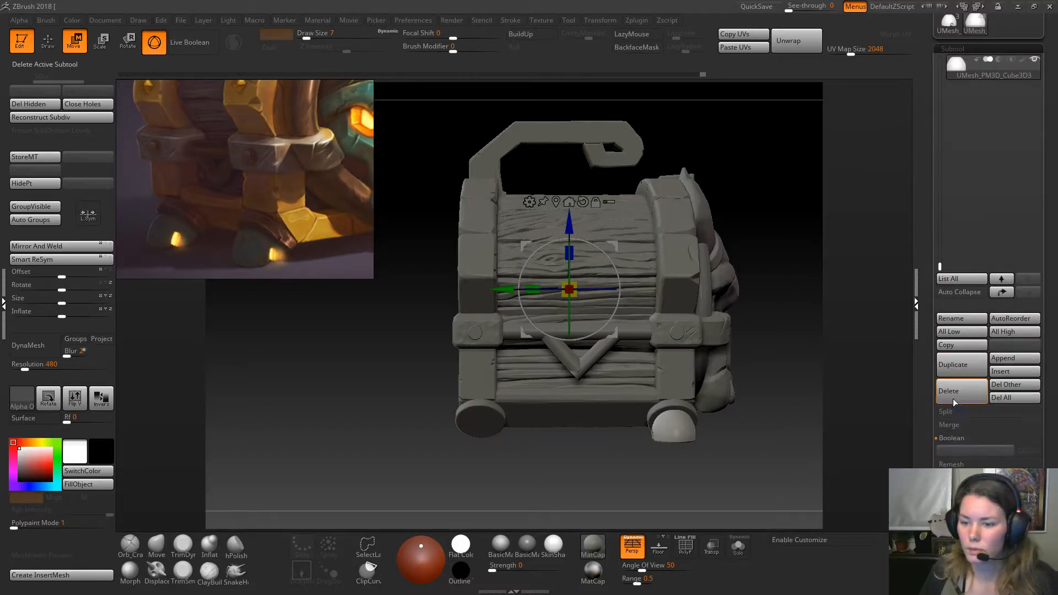
pyautogui.moveTo(1049, 571); pyautogui.dragTo(1048, 478)
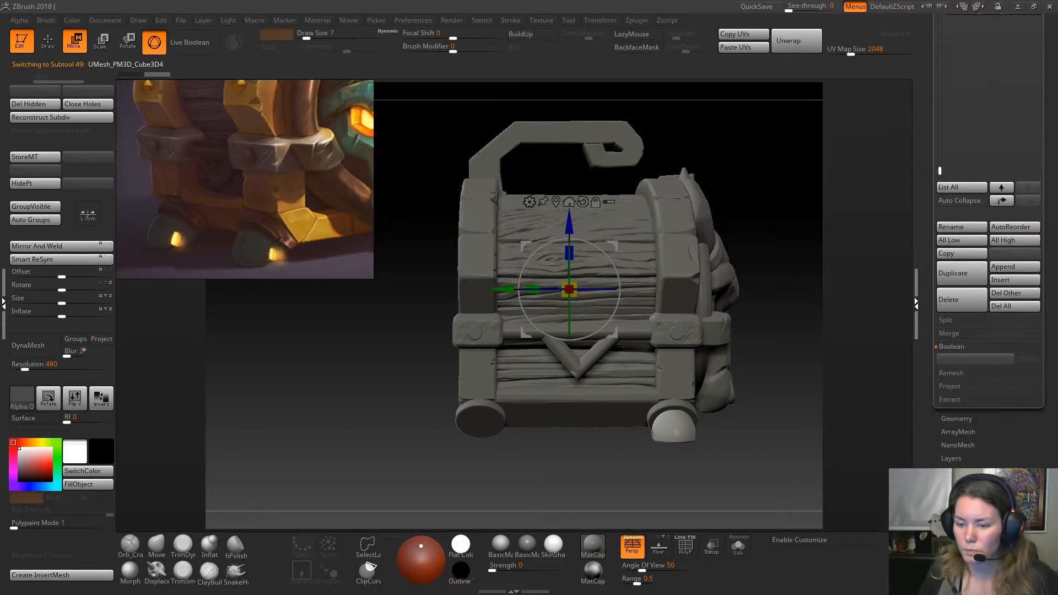
pyautogui.click(960, 525)
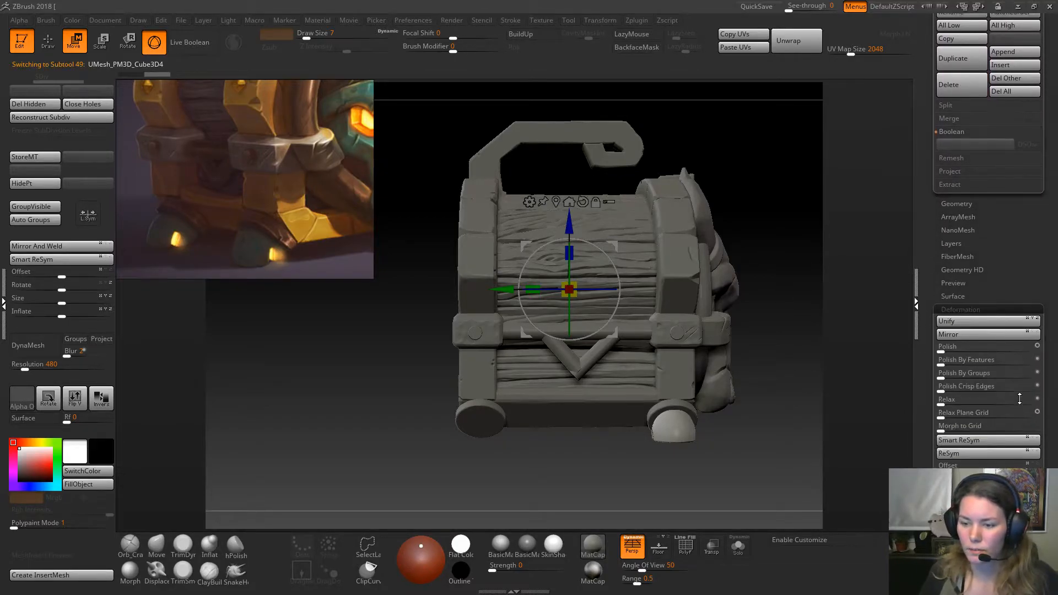
pyautogui.click(973, 335)
# Delete the two foot discs on the chest's back side and the curved UMesh_PM3D_Cylinder3D_3 subtool.
pyautogui.moveTo(785, 245); pyautogui.dragTo(648, 419)
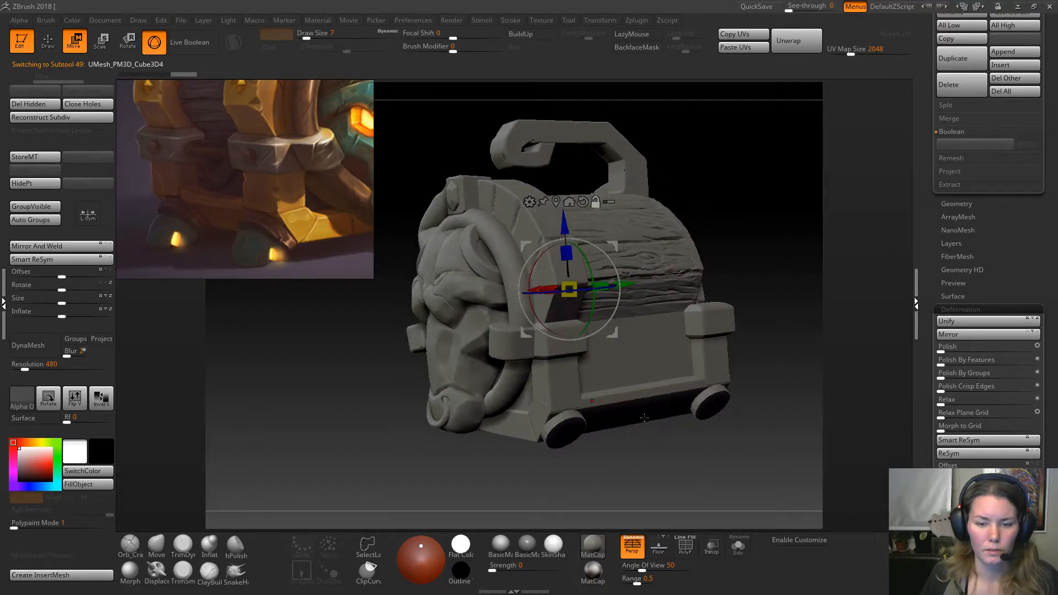
pyautogui.keyDown('alt'); pyautogui.click(568, 429); pyautogui.keyUp('alt')
pyautogui.click(959, 205)
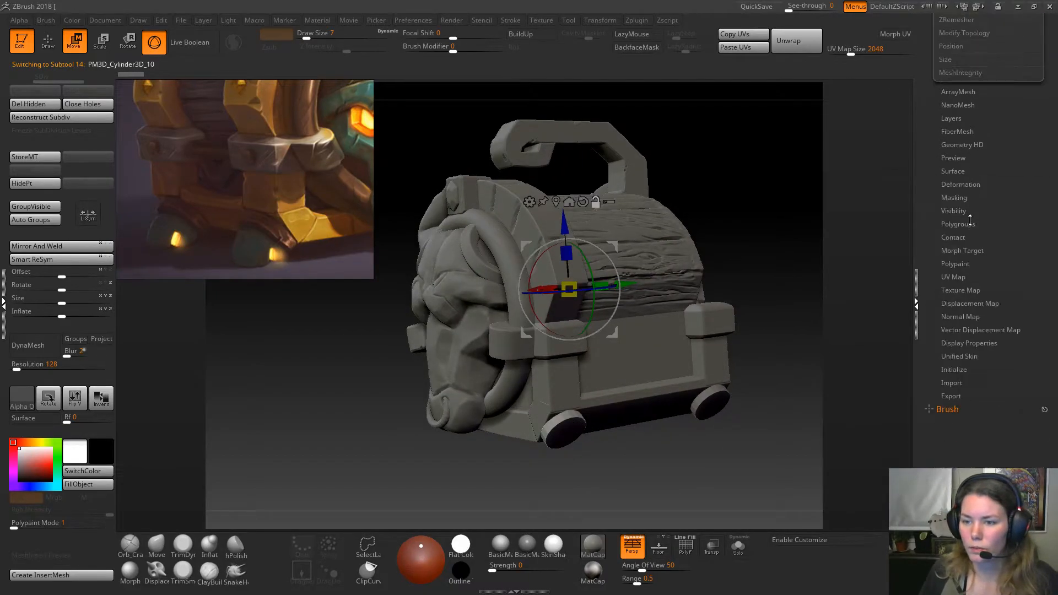
pyautogui.moveTo(1005, 295); pyautogui.dragTo(1005, 286)
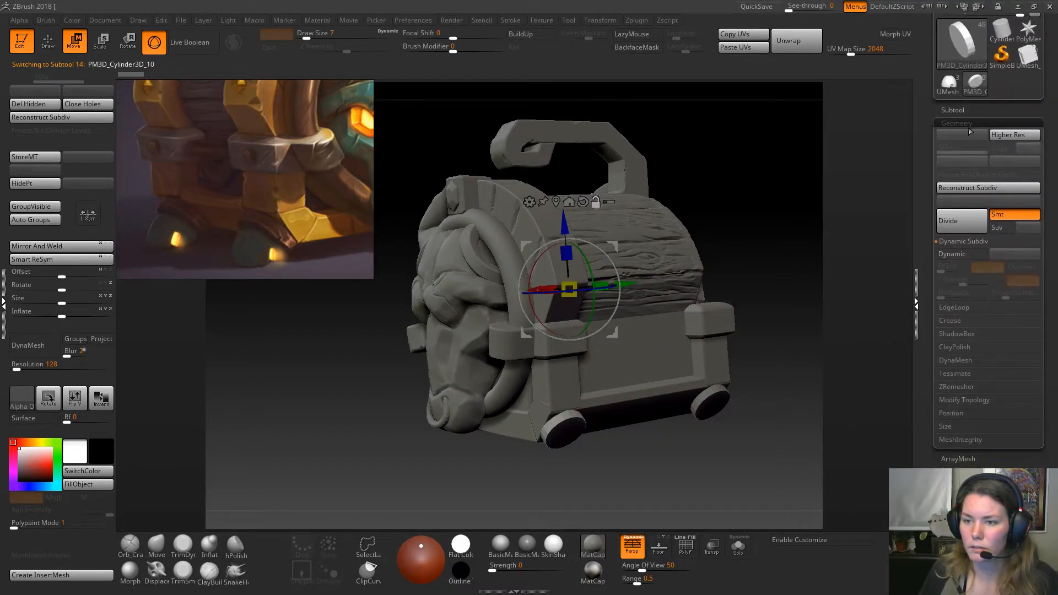
pyautogui.click(963, 112)
pyautogui.press('q')
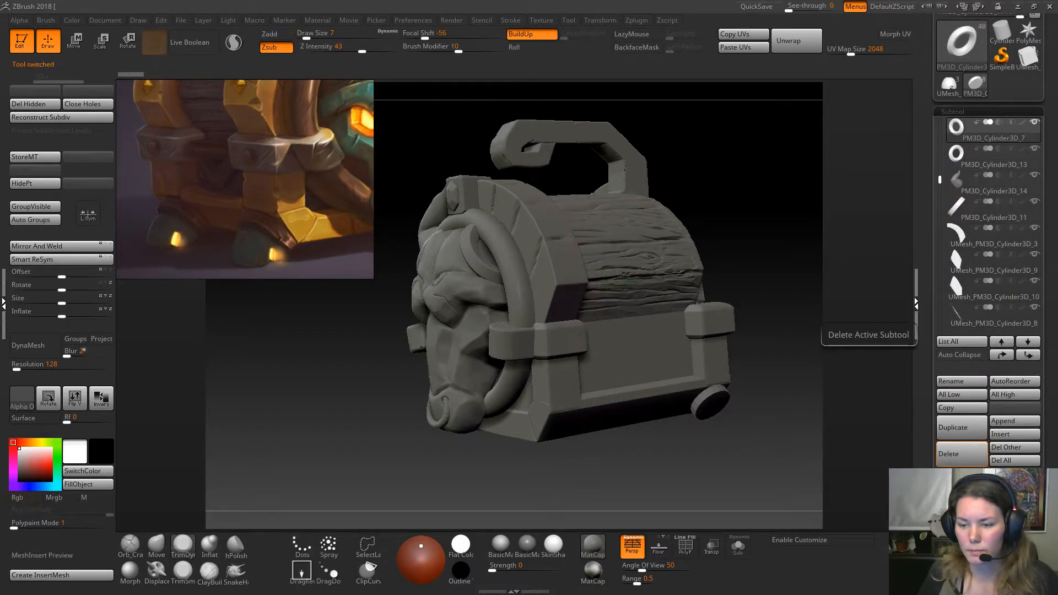
pyautogui.click(960, 458)
pyautogui.click(986, 461)
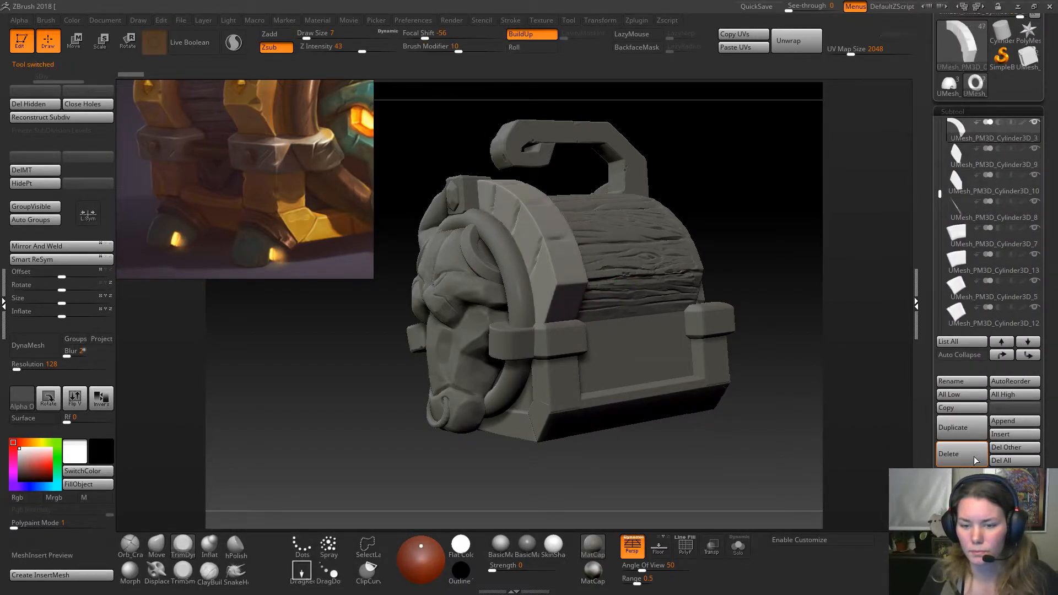
pyautogui.moveTo(640, 446); pyautogui.dragTo(722, 472)
pyautogui.click(960, 454)
# Isolate the disc capping the front corner foot and carve a crack into its rim with the Orb_Cracks brush.
pyautogui.moveTo(742, 300); pyautogui.dragTo(717, 234)
pyautogui.keyDown('alt'); pyautogui.moveTo(486, 424); pyautogui.dragTo(555, 488); pyautogui.keyUp('alt')
pyautogui.keyDown('alt'); pyautogui.moveTo(798, 340); pyautogui.dragTo(594, 409); pyautogui.keyUp('alt')
pyautogui.keyDown('alt'); pyautogui.click(571, 356); pyautogui.keyUp('alt')
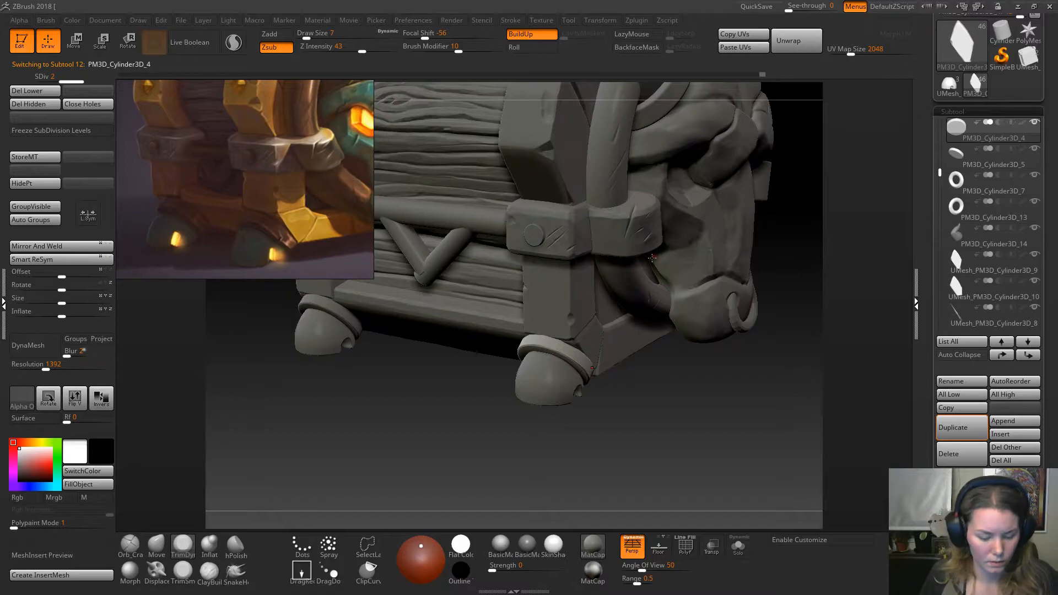
pyautogui.press('w')
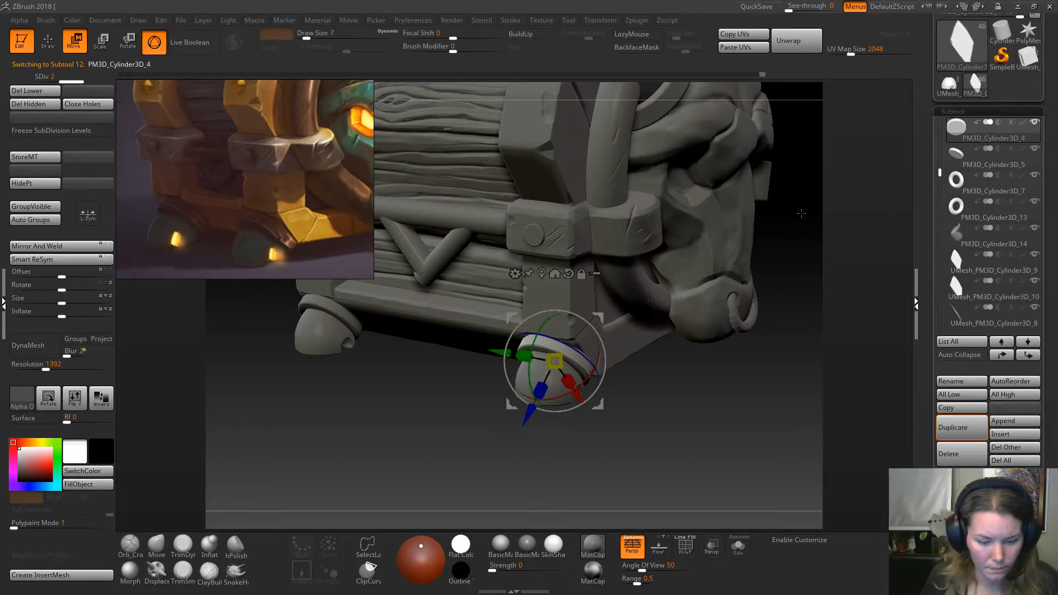
pyautogui.moveTo(1048, 75); pyautogui.dragTo(1045, 179)
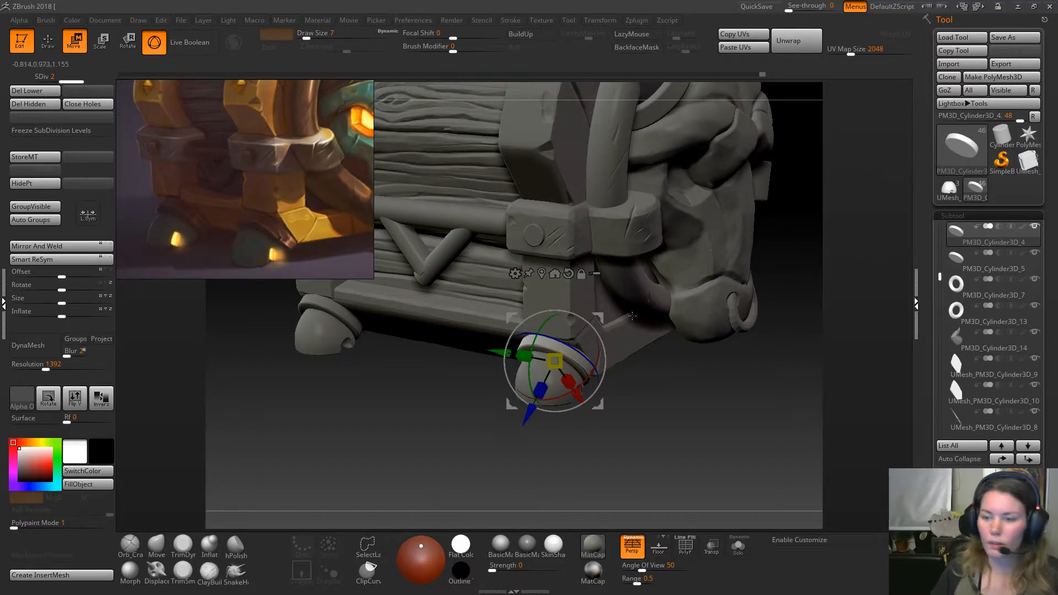
pyautogui.moveTo(650, 382)
pyautogui.mouseDown()
pyautogui.moveTo(659, 392)
pyautogui.moveTo(648, 421)
pyautogui.mouseUp()
pyautogui.press('b')
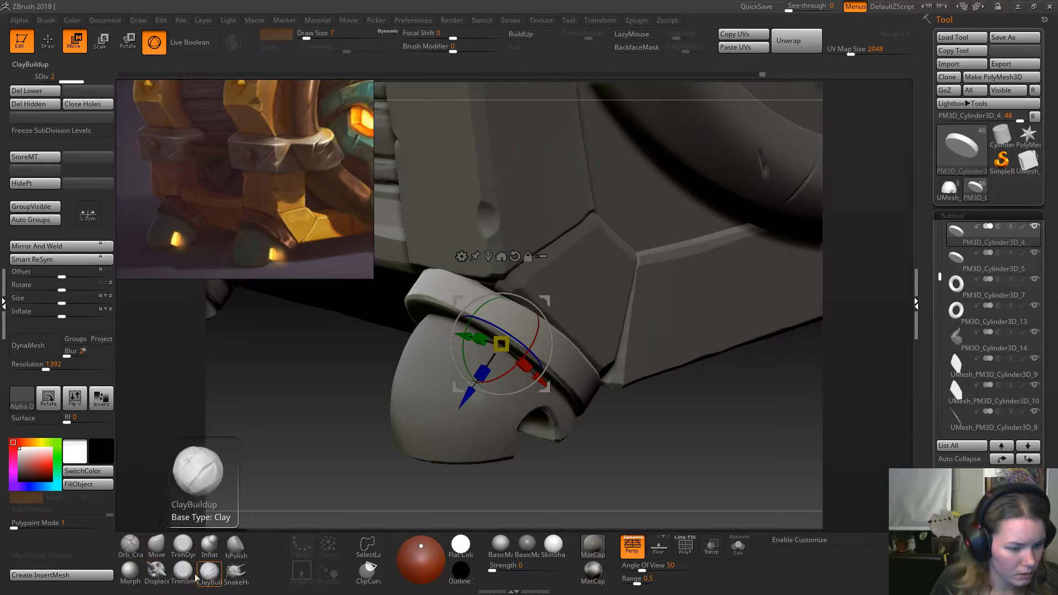
pyautogui.click(130, 546)
pyautogui.moveTo(623, 444)
pyautogui.mouseDown()
pyautogui.moveTo(620, 426)
pyautogui.moveTo(661, 481)
pyautogui.mouseUp()
pyautogui.moveTo(682, 435); pyautogui.dragTo(639, 415)
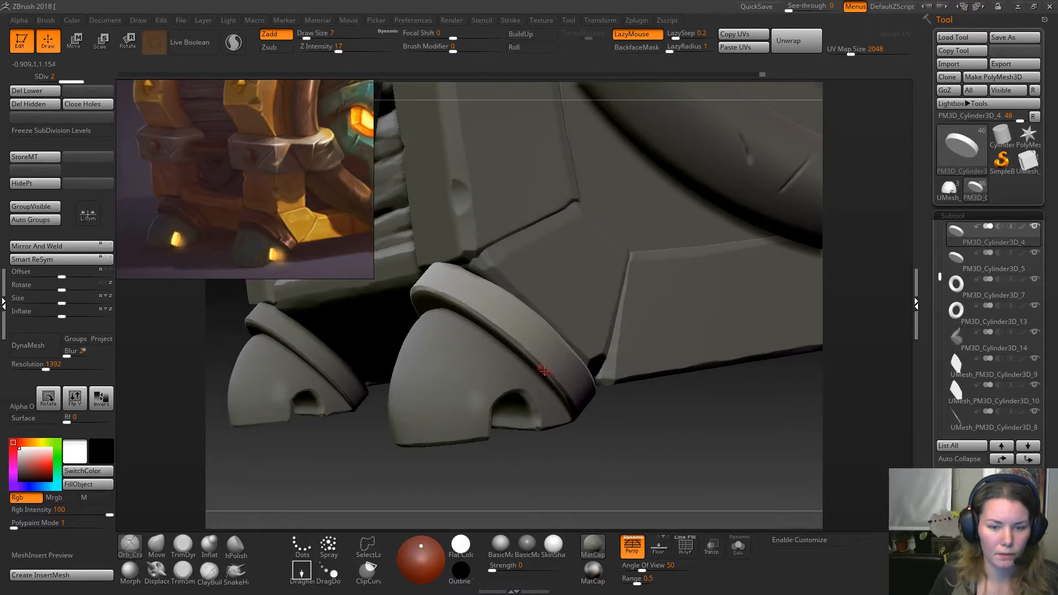
pyautogui.click(738, 545)
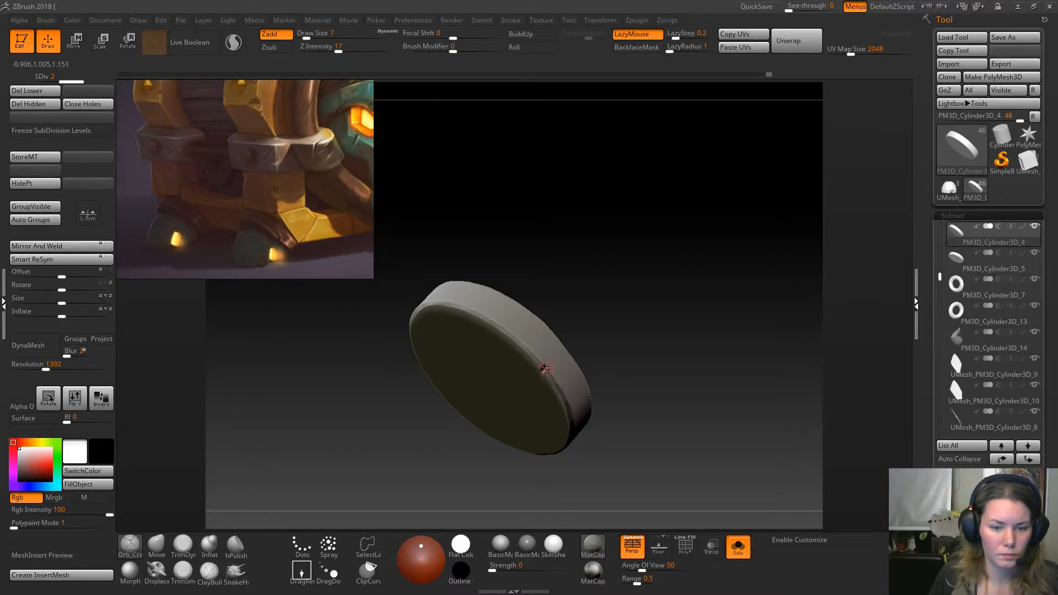
pyautogui.moveTo(580, 306); pyautogui.dragTo(534, 370)
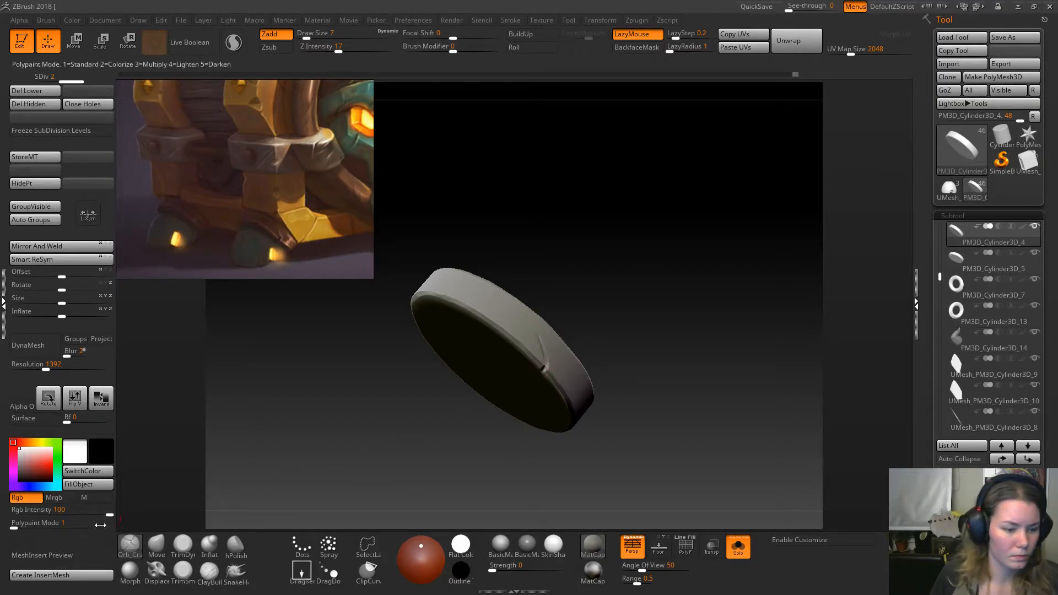
# Chip the disc's lower edge where the crack ends, using the TrimDynamic brush.
pyautogui.click(182, 545)
pyautogui.moveTo(607, 315)
pyautogui.keyDown('alt'); pyautogui.mouseDown()
pyautogui.moveTo(607, 335)
pyautogui.moveTo(574, 300)
pyautogui.mouseUp(); pyautogui.keyUp('alt')
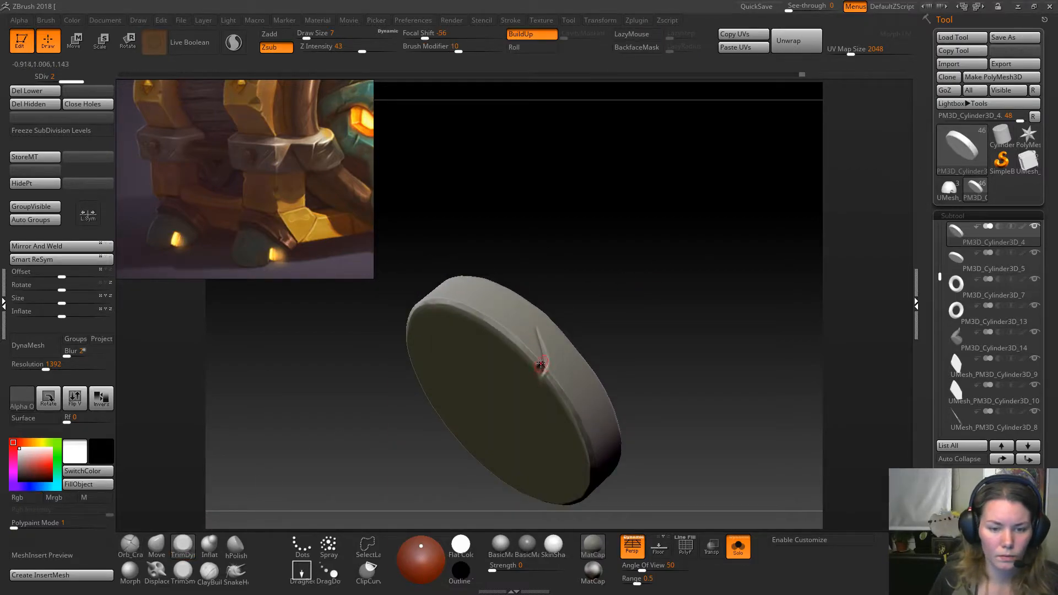
pyautogui.moveTo(616, 332)
pyautogui.mouseDown()
pyautogui.moveTo(620, 301)
pyautogui.moveTo(617, 313)
pyautogui.mouseUp()
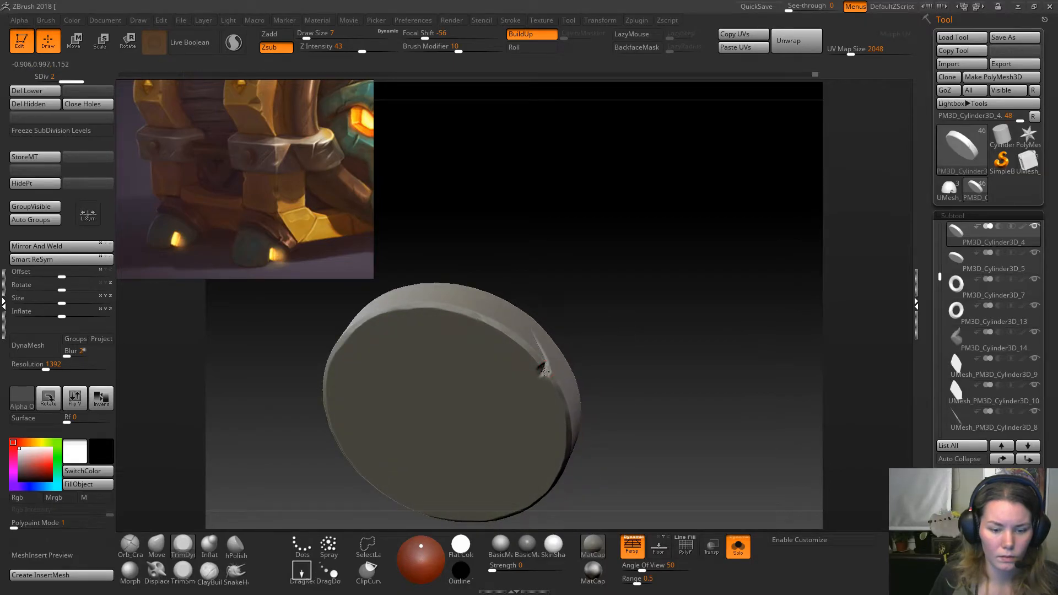
pyautogui.moveTo(625, 309)
pyautogui.mouseDown()
pyautogui.moveTo(599, 300)
pyautogui.moveTo(592, 308)
pyautogui.moveTo(627, 307)
pyautogui.mouseUp()
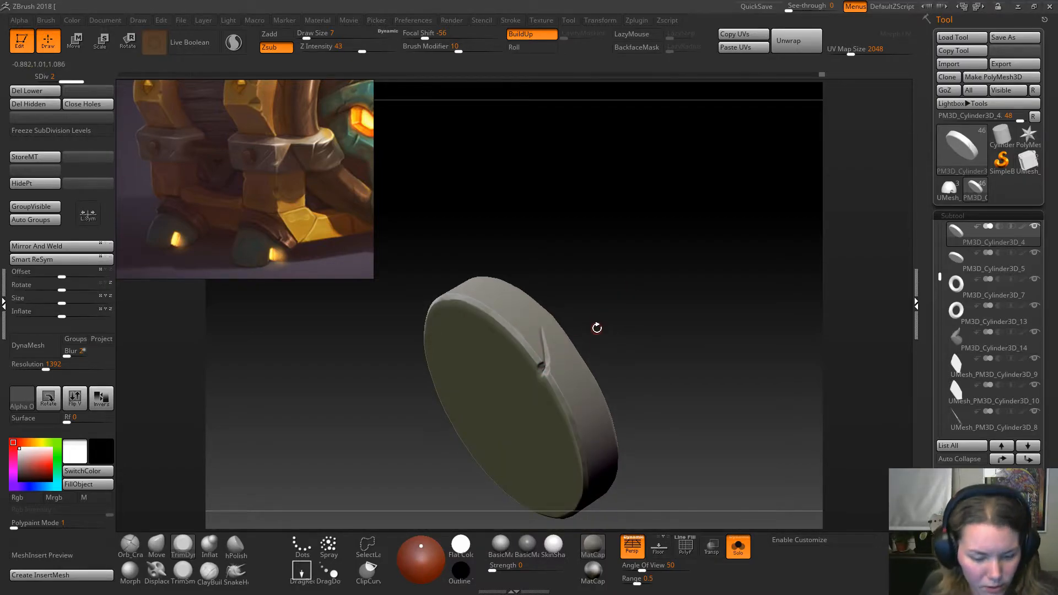
pyautogui.moveTo(549, 207); pyautogui.dragTo(649, 326)
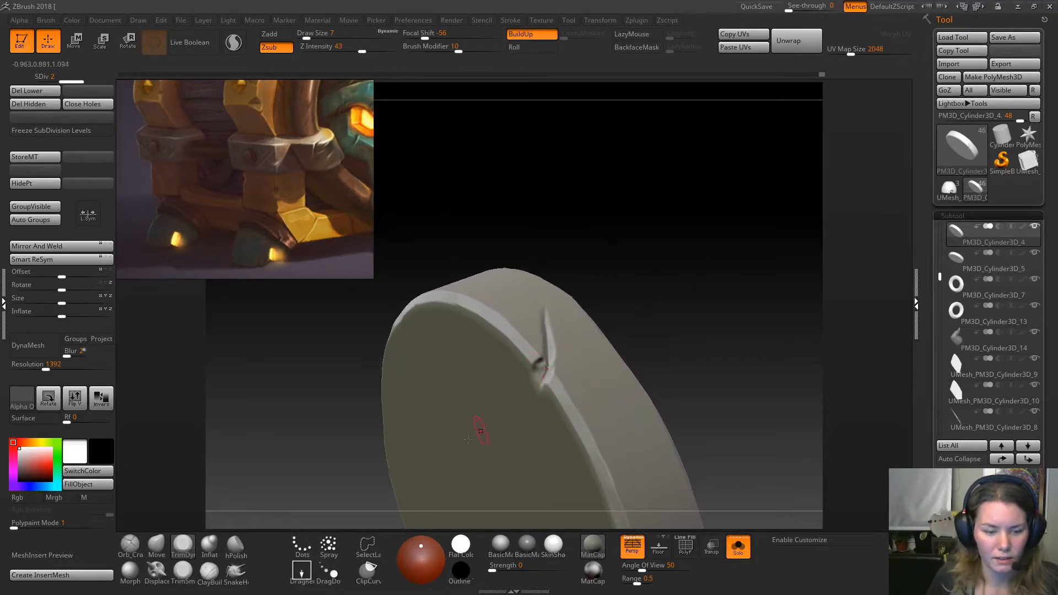
# Cut a sharper notch into the disc's edge at the crack with the TrimSmoothBorder brush at draw size 4.
pyautogui.click(182, 572)
pyautogui.press('space')
pyautogui.click(538, 367)
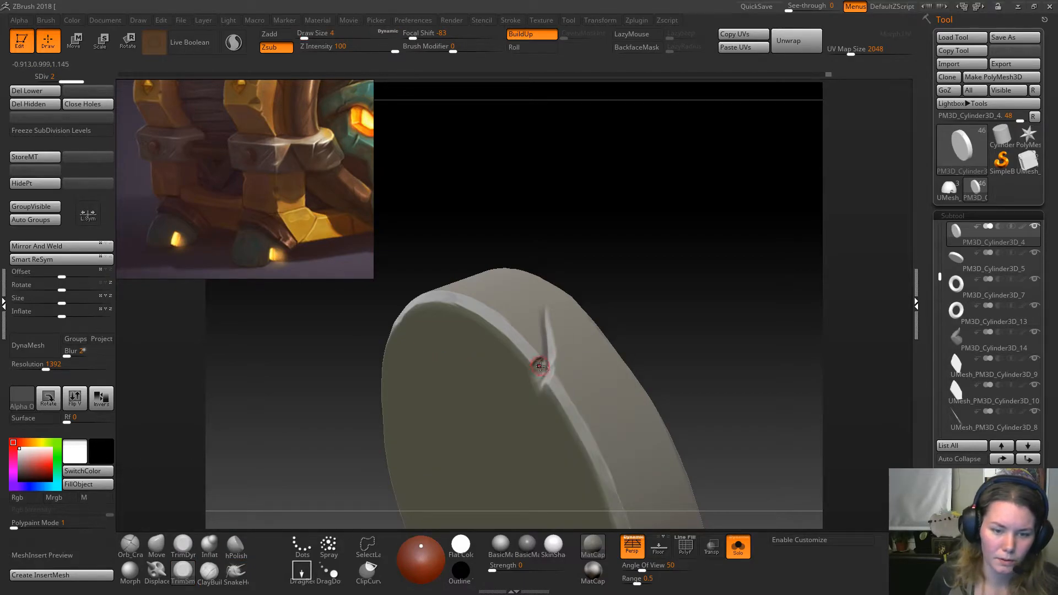
pyautogui.moveTo(661, 311); pyautogui.dragTo(638, 310)
pyautogui.moveTo(541, 362); pyautogui.dragTo(542, 365)
pyautogui.moveTo(678, 303)
pyautogui.mouseDown()
pyautogui.moveTo(630, 302)
pyautogui.moveTo(648, 276)
pyautogui.moveTo(556, 295)
pyautogui.mouseUp()
pyautogui.hotkey('ctrl', 'z')
pyautogui.hotkey('ctrl', 'z')
pyautogui.moveTo(538, 359); pyautogui.dragTo(541, 361)
pyautogui.moveTo(614, 288); pyautogui.dragTo(644, 303)
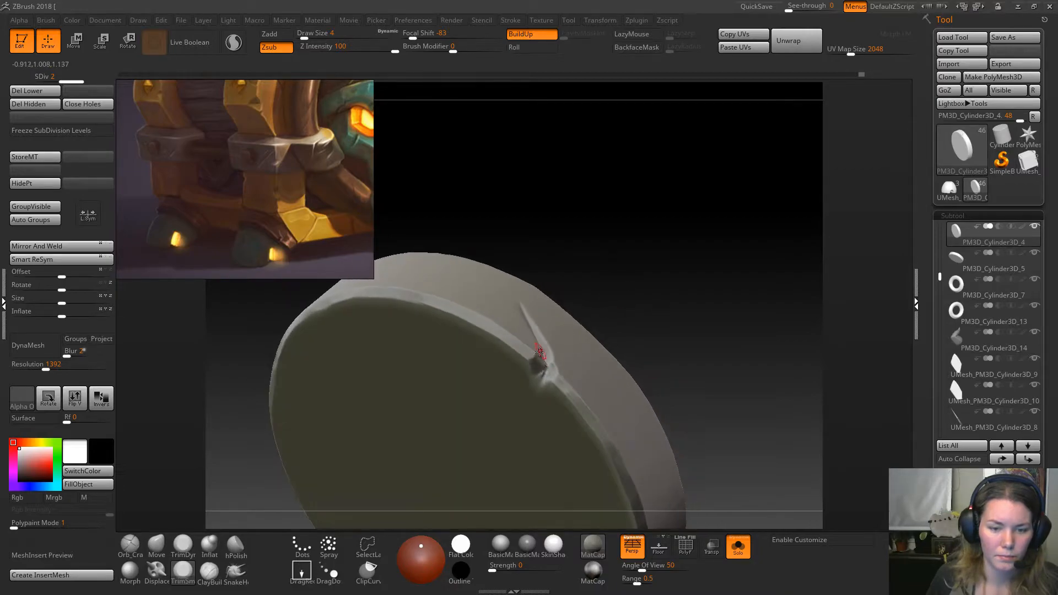
# Trim the notch and the crack above it along the disc's side wall to refine the break.
pyautogui.moveTo(539, 358); pyautogui.dragTo(540, 359)
pyautogui.moveTo(604, 307); pyautogui.dragTo(547, 365)
pyautogui.moveTo(638, 250); pyautogui.dragTo(549, 364)
pyautogui.hotkey('ctrl', 'z')
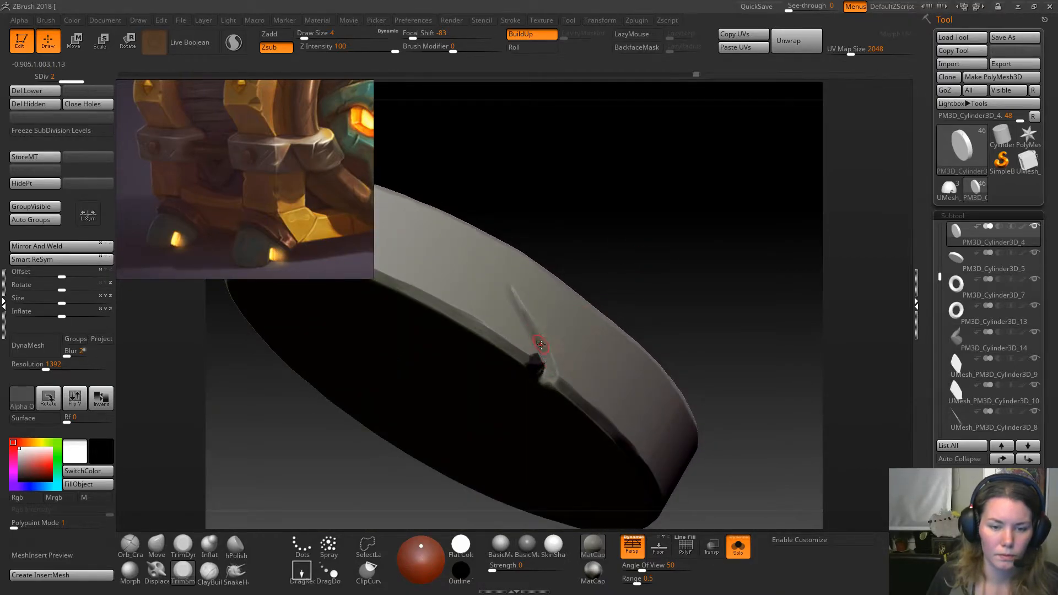
pyautogui.moveTo(530, 321); pyautogui.dragTo(530, 320)
pyautogui.moveTo(627, 257); pyautogui.dragTo(606, 364)
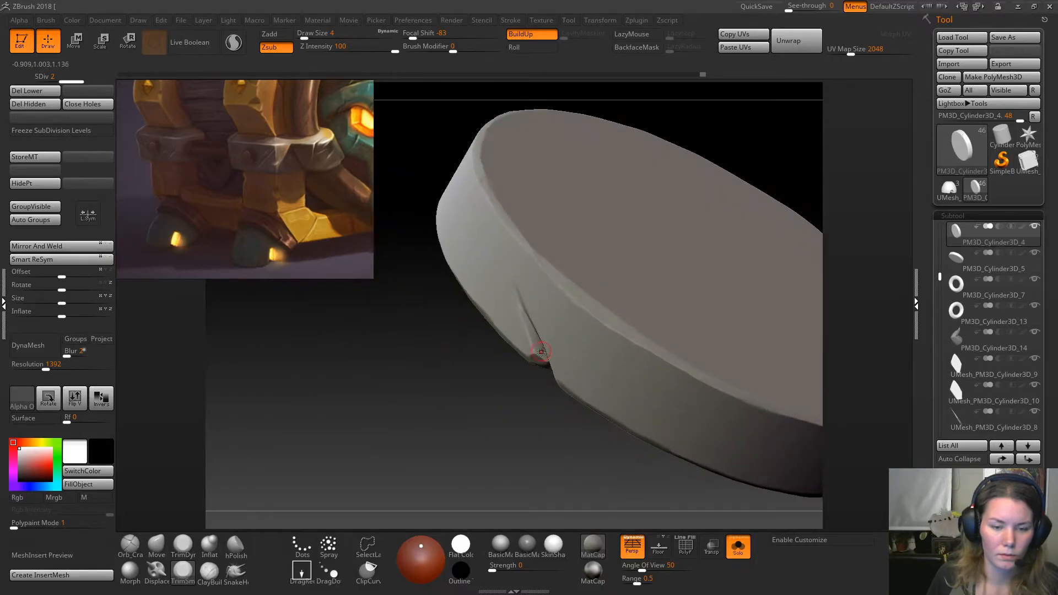
pyautogui.moveTo(535, 343); pyautogui.dragTo(513, 301)
pyautogui.keyDown('alt'); pyautogui.moveTo(480, 381); pyautogui.dragTo(657, 436); pyautogui.keyUp('alt')
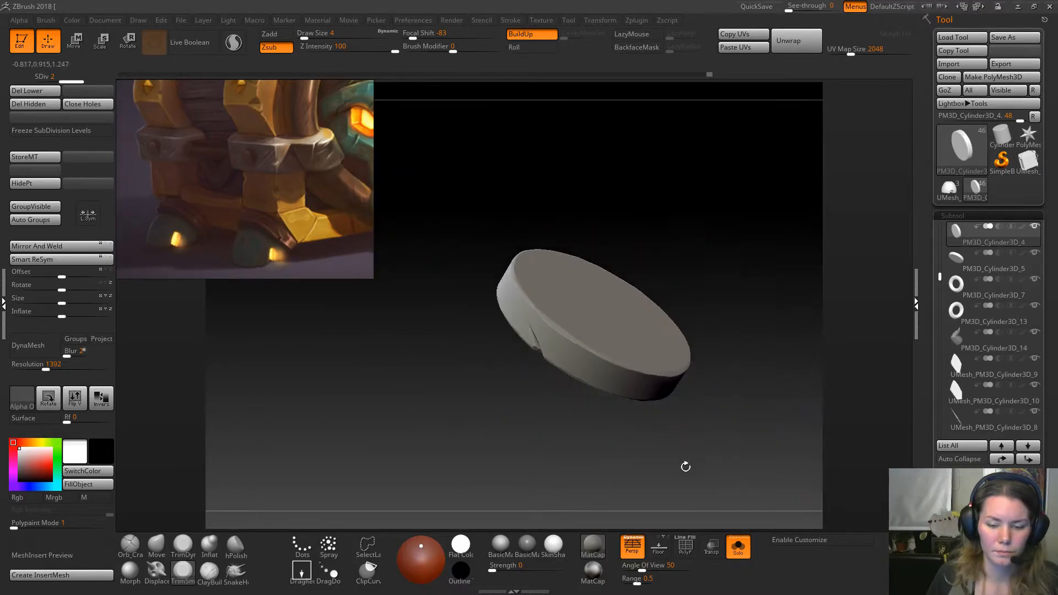
# Isolate the domed foot below the disc and carve a small crack into its lower rim with the Orb_Cracks brush.
pyautogui.click(737, 545)
pyautogui.moveTo(607, 476); pyautogui.dragTo(701, 454)
pyautogui.click(130, 545)
pyautogui.keyDown('alt'); pyautogui.moveTo(386, 431); pyautogui.dragTo(379, 490); pyautogui.keyUp('alt')
pyautogui.keyDown('alt'); pyautogui.moveTo(695, 510); pyautogui.dragTo(700, 283); pyautogui.keyUp('alt')
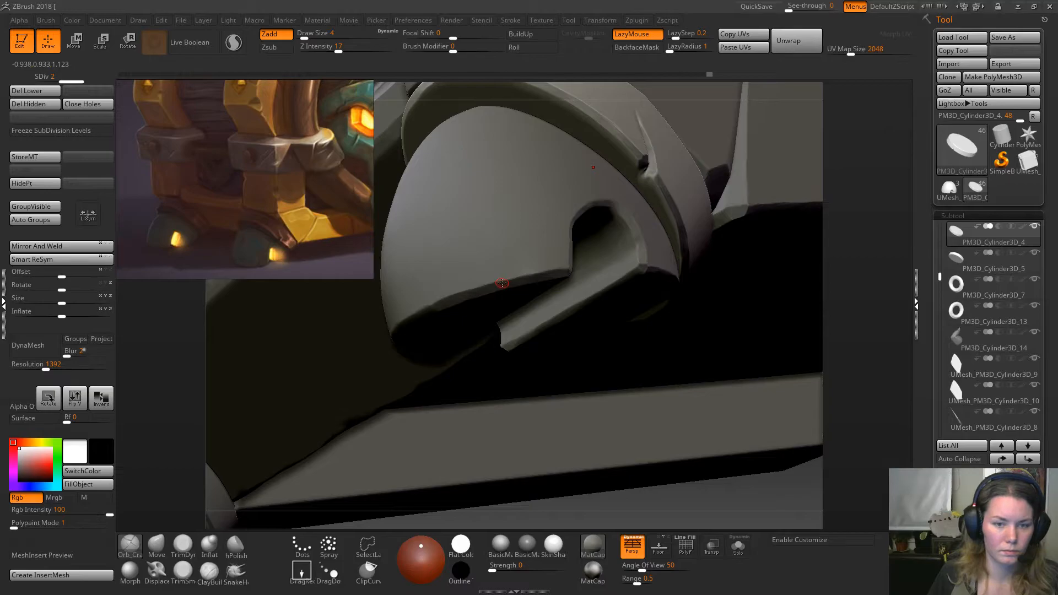
pyautogui.click(738, 547)
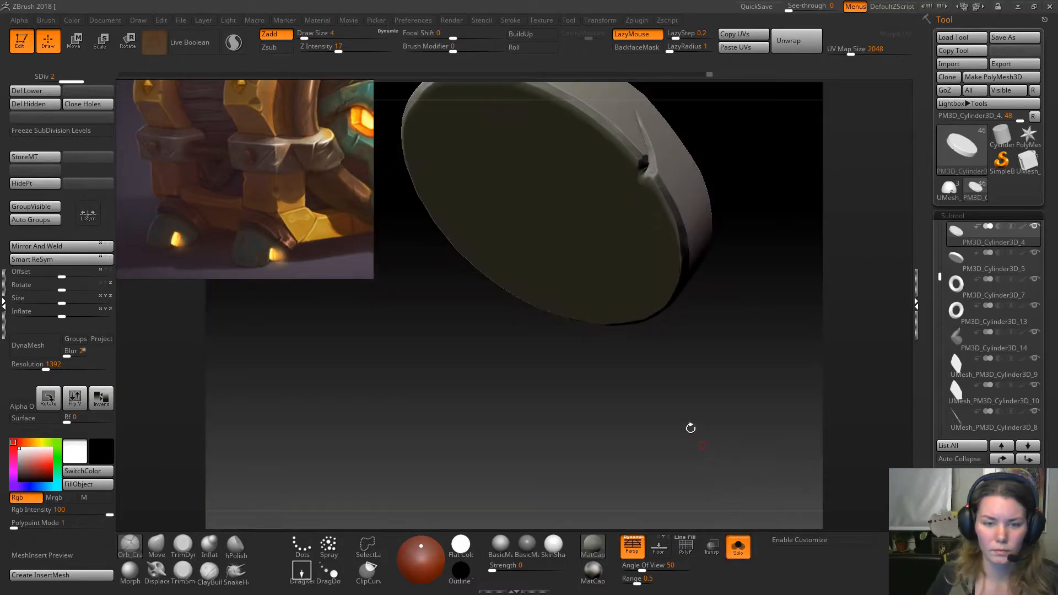
pyautogui.click(738, 546)
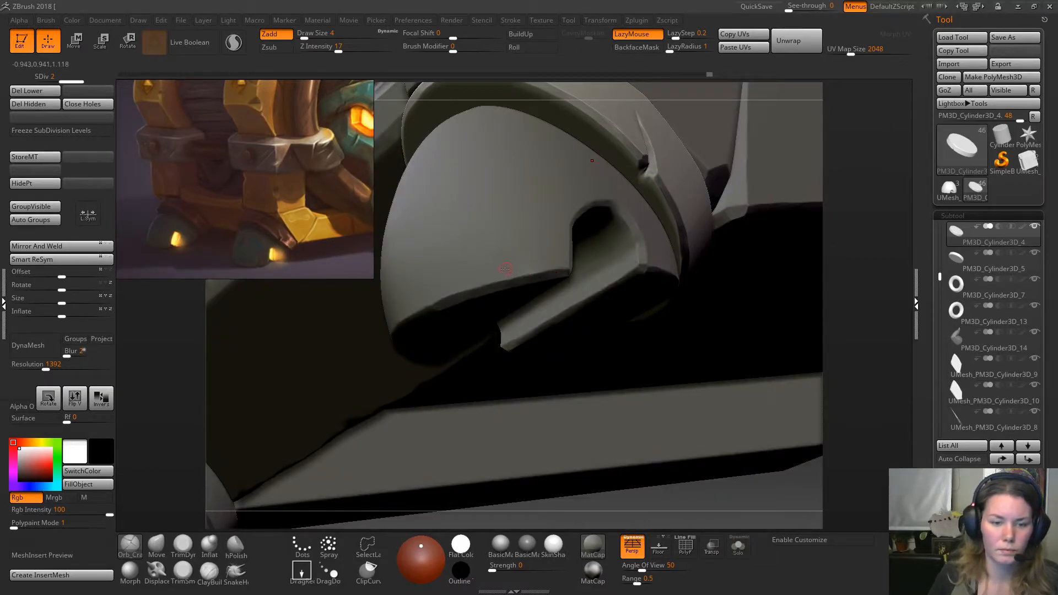
pyautogui.keyDown('alt'); pyautogui.click(506, 268); pyautogui.keyUp('alt')
pyautogui.click(738, 547)
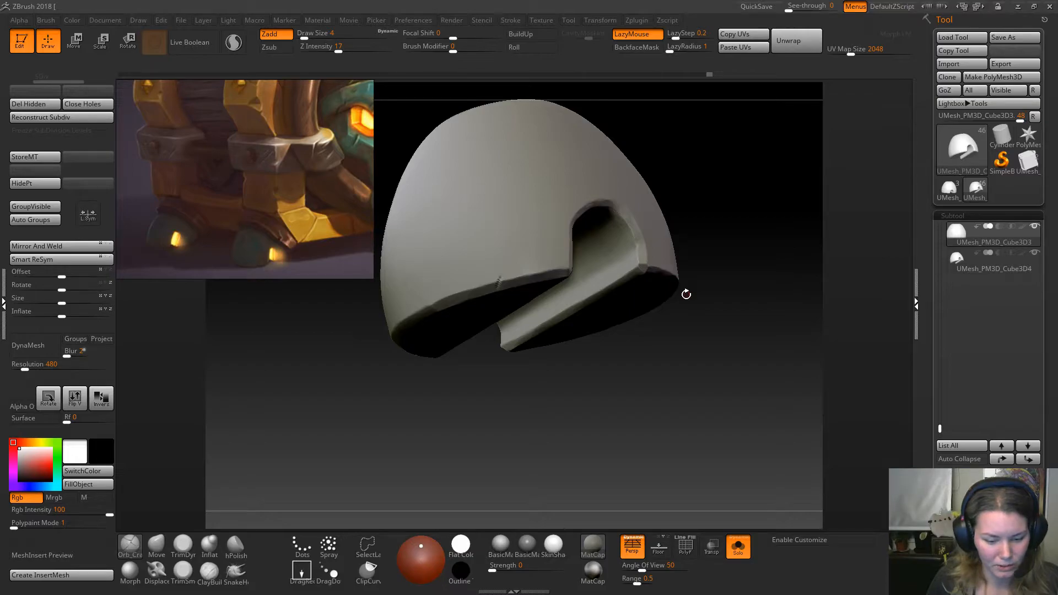
# Enable Sculptris Pro mode and smooth the small crack on the domed foot's lower rim.
pyautogui.moveTo(755, 233); pyautogui.dragTo(666, 211)
pyautogui.click(233, 43)
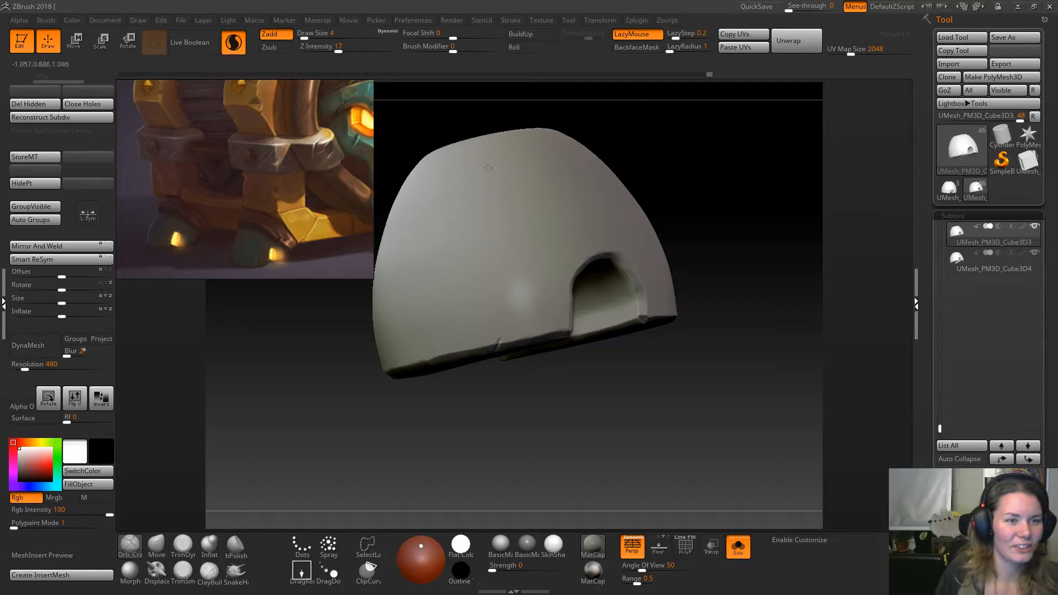
pyautogui.moveTo(716, 243); pyautogui.dragTo(720, 215)
pyautogui.keyDown('shift'); pyautogui.moveTo(497, 346); pyautogui.dragTo(499, 327); pyautogui.keyUp('shift')
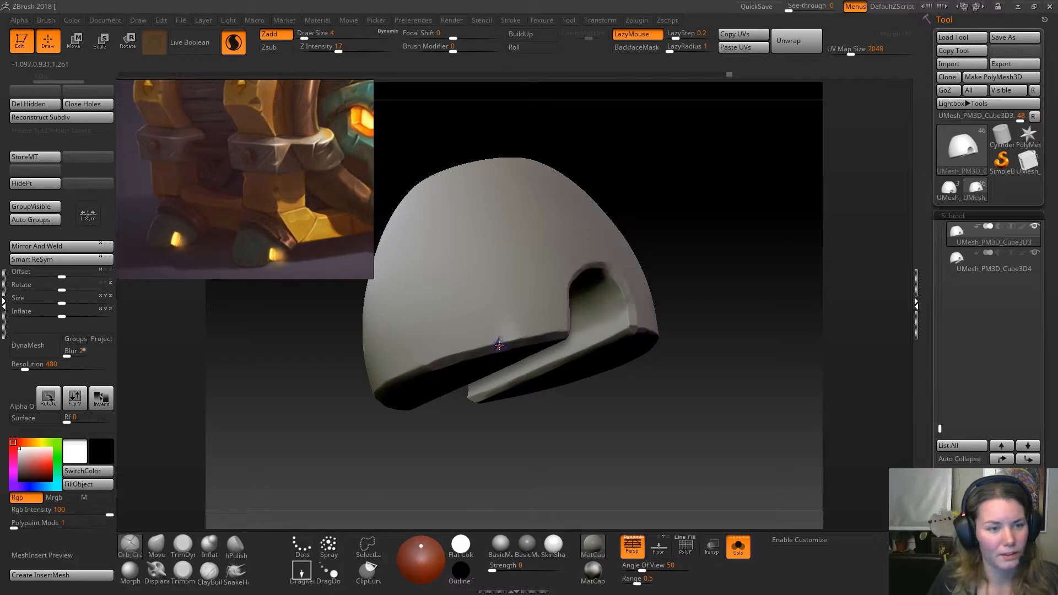
# Carve a vertical crack upward from the domed foot's lower rim and deepen it at draw size 9.
pyautogui.moveTo(495, 347); pyautogui.dragTo(499, 308)
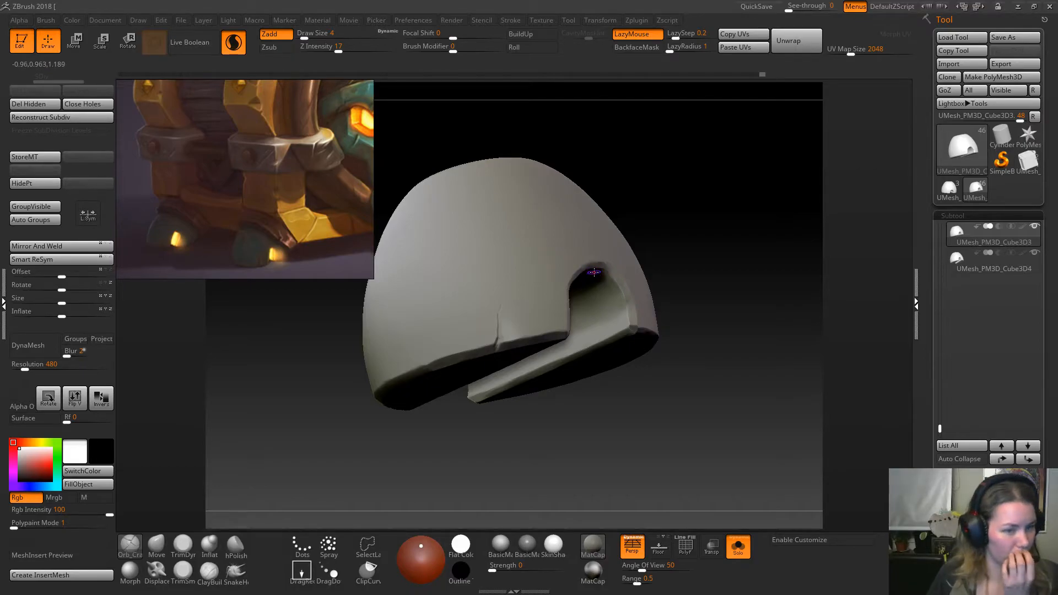
pyautogui.press('space')
pyautogui.moveTo(504, 336); pyautogui.dragTo(498, 312)
pyautogui.press('ctrl')
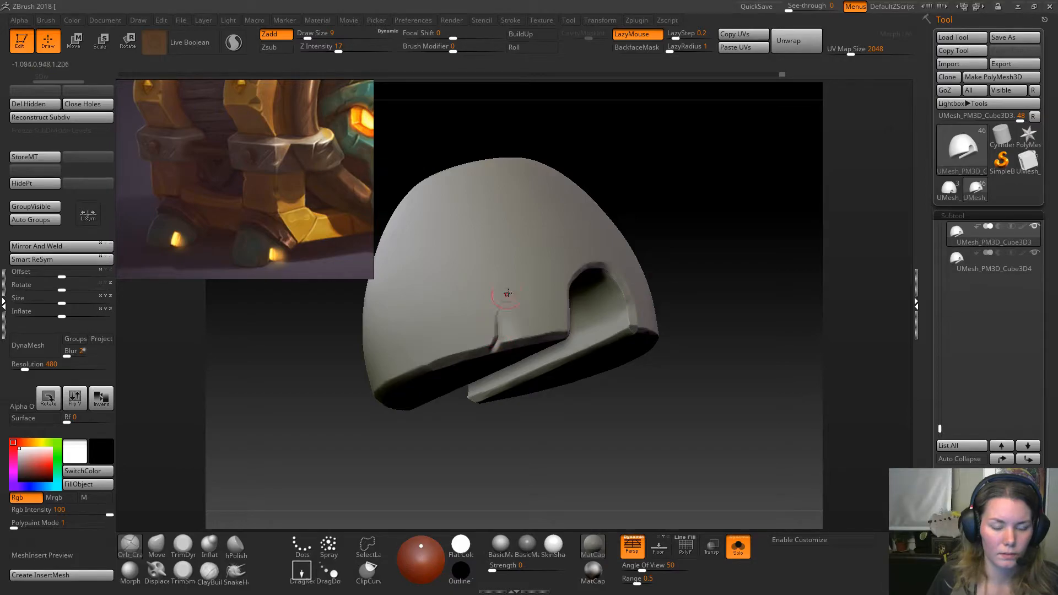
# Trim the edges of the vertical crack on the domed foot's lower rim with the TrimDynamic brush.
pyautogui.click(187, 575)
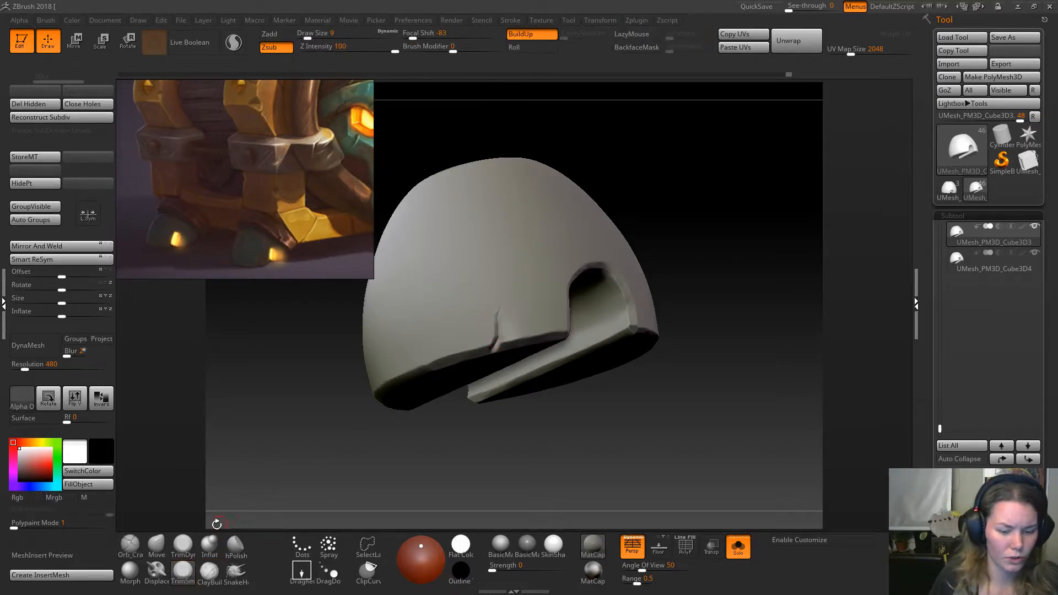
pyautogui.click(185, 546)
pyautogui.keyDown('ctrl'); pyautogui.moveTo(486, 283); pyautogui.dragTo(501, 352, button='right'); pyautogui.keyUp('ctrl')
pyautogui.moveTo(502, 355); pyautogui.dragTo(499, 325)
pyautogui.keyDown('ctrl'); pyautogui.moveTo(500, 325); pyautogui.dragTo(505, 361, button='right'); pyautogui.keyUp('ctrl')
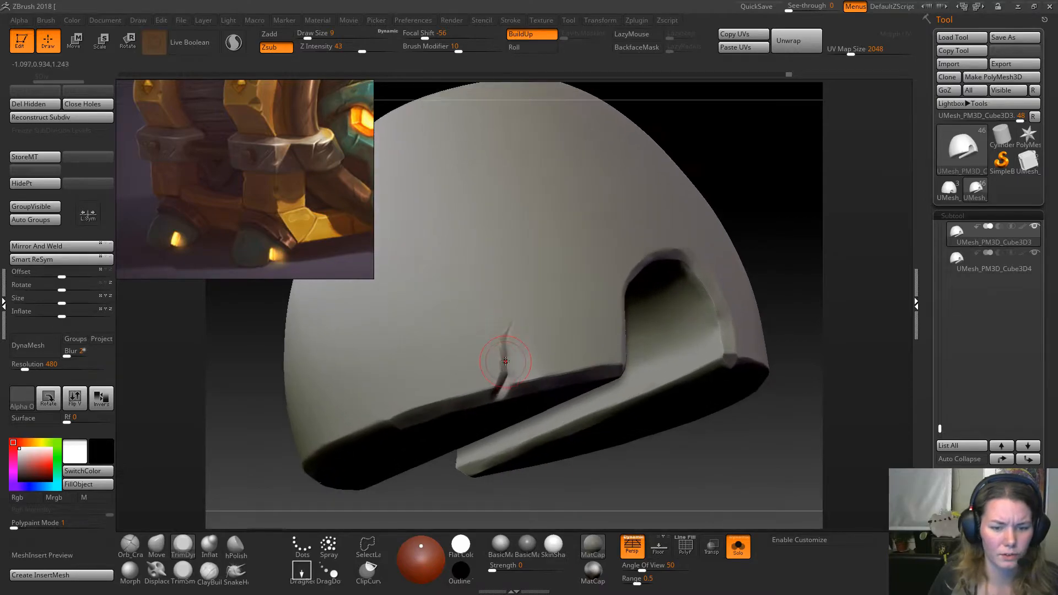
# Enable Sculptris Pro mode and refine the vertical crack with TrimDynamic, reducing the draw size to 3.
pyautogui.click(234, 43)
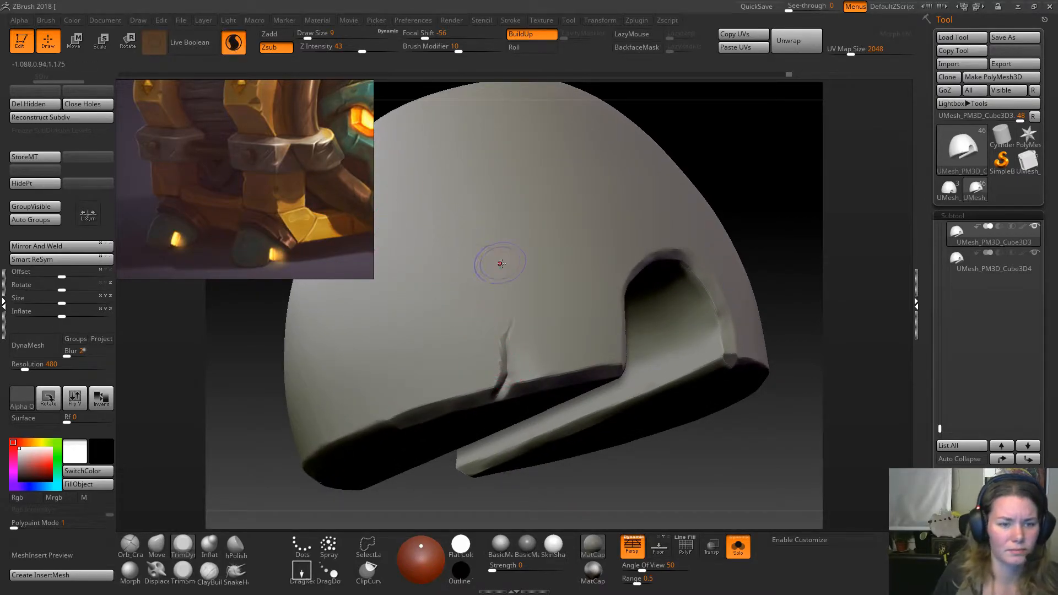
pyautogui.press('space')
pyautogui.moveTo(499, 273); pyautogui.dragTo(495, 272)
pyautogui.keyDown('ctrl'); pyautogui.moveTo(499, 319); pyautogui.dragTo(503, 405, button='right'); pyautogui.keyUp('ctrl')
pyautogui.press('space')
pyautogui.moveTo(500, 370); pyautogui.dragTo(497, 359)
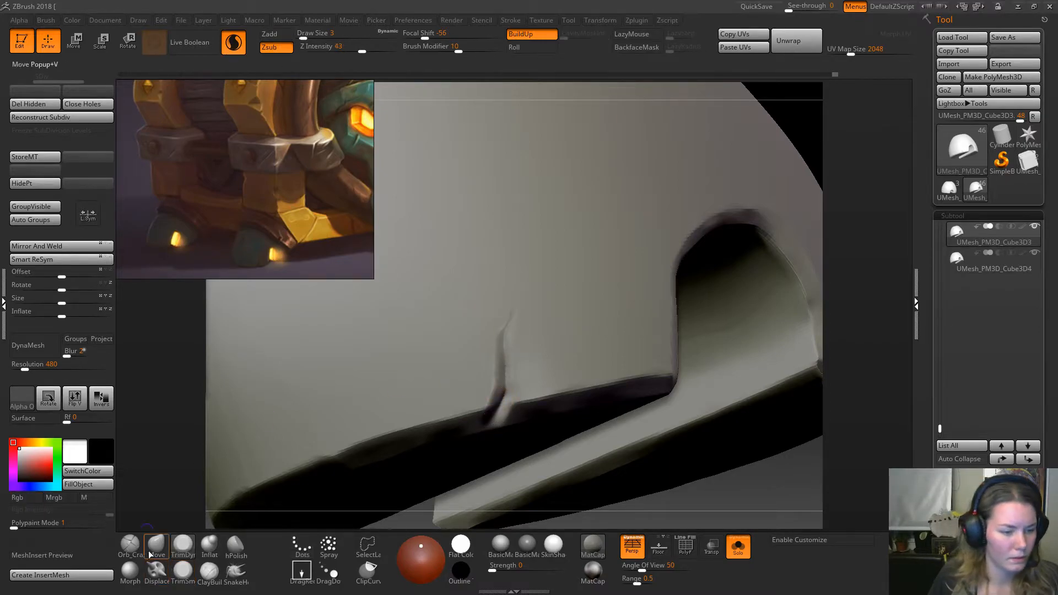
# Cut back the side walls of the crack where it meets the lower rim, using TrimSmoothBorder at draw size 3.
pyautogui.click(130, 545)
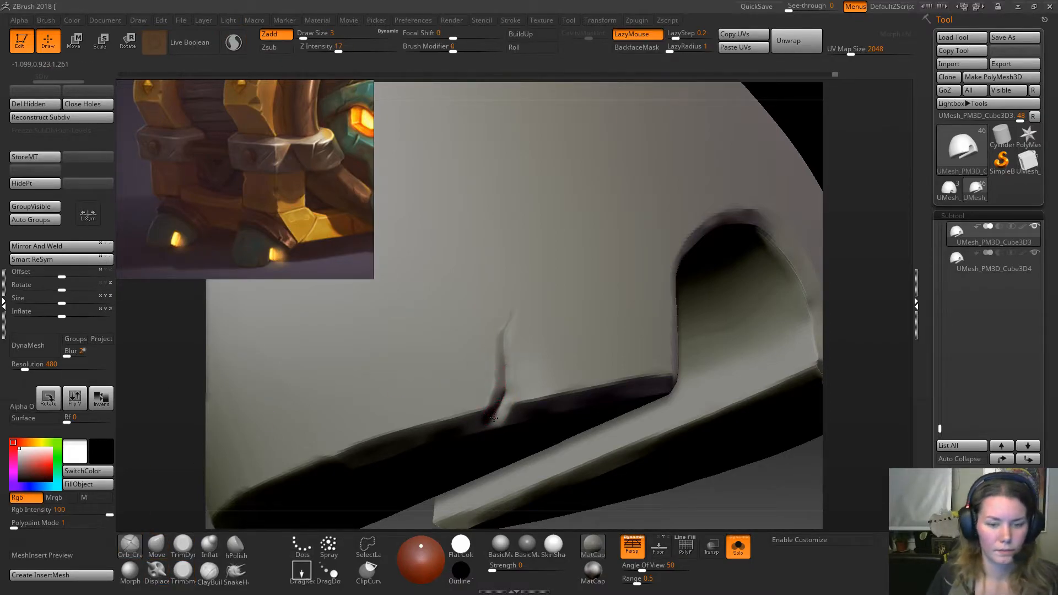
pyautogui.click(182, 572)
pyautogui.moveTo(861, 253); pyautogui.dragTo(786, 254)
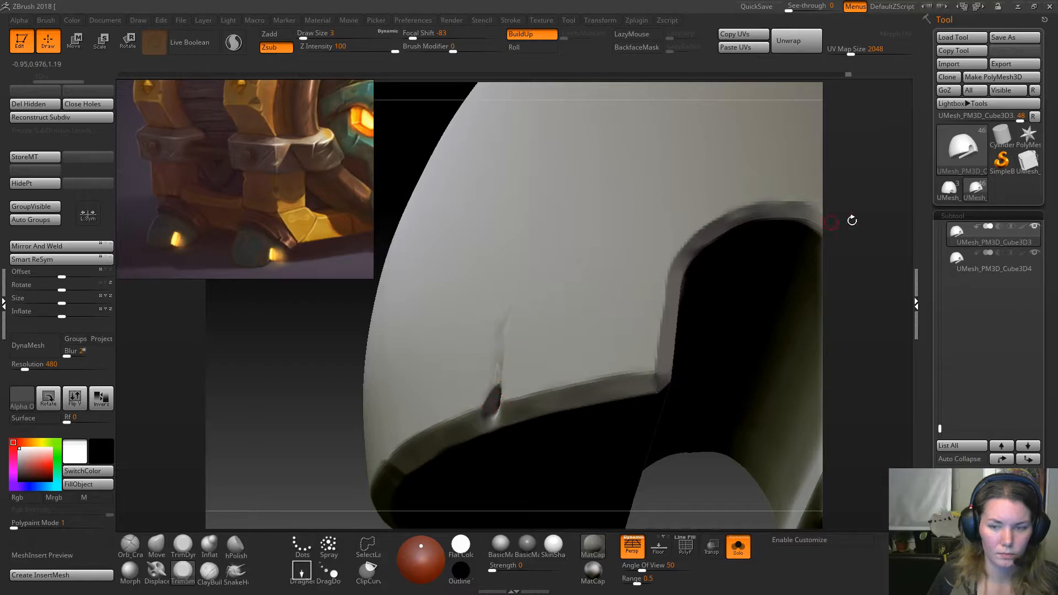
pyautogui.moveTo(860, 226); pyautogui.dragTo(846, 238)
pyautogui.moveTo(500, 407); pyautogui.dragTo(505, 375)
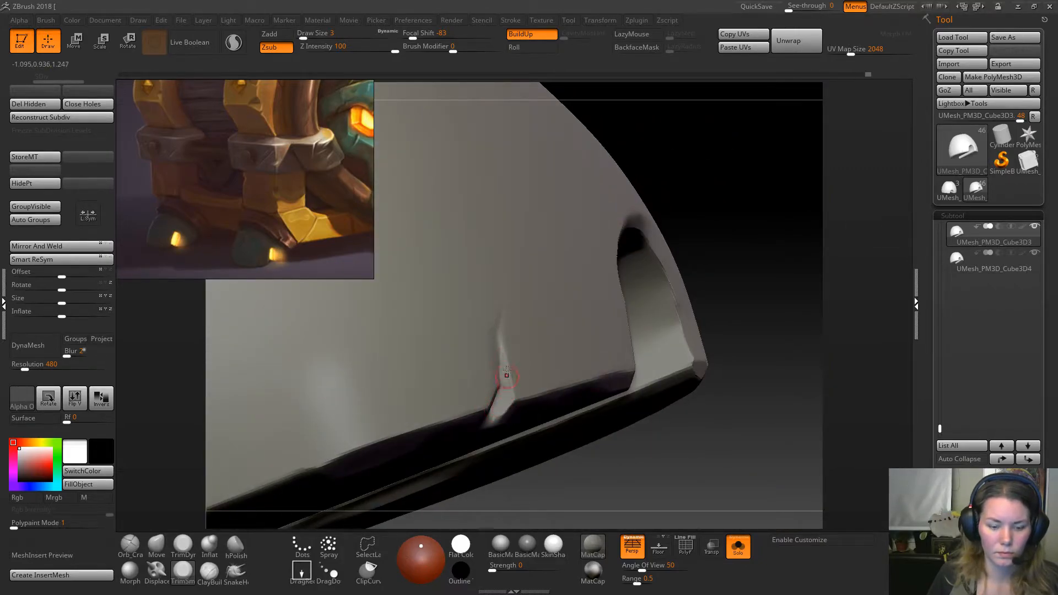
pyautogui.moveTo(836, 259); pyautogui.dragTo(718, 292)
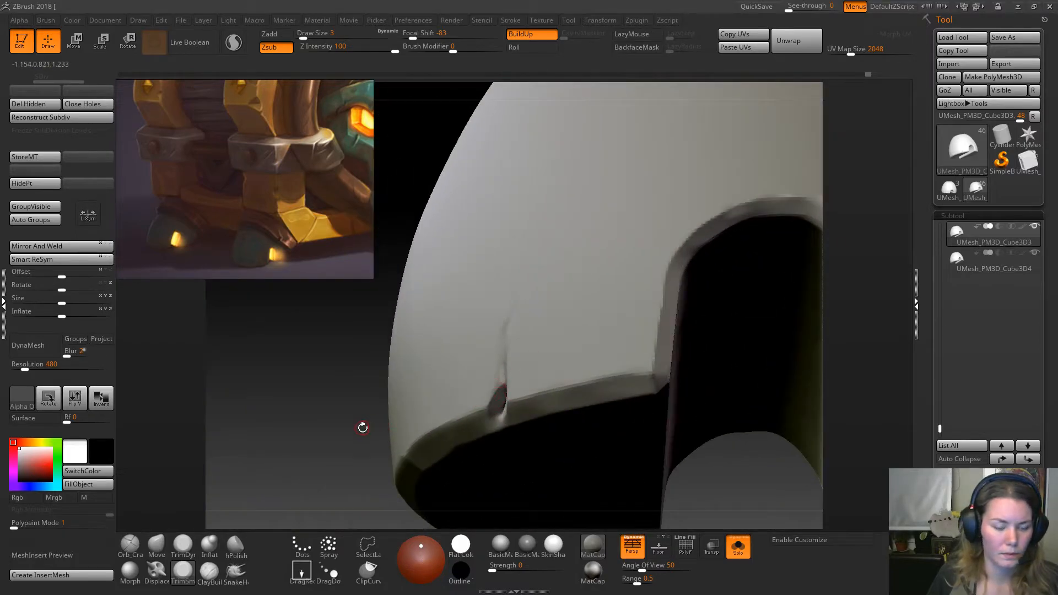
pyautogui.moveTo(362, 427); pyautogui.dragTo(395, 421)
pyautogui.moveTo(496, 392); pyautogui.dragTo(499, 369)
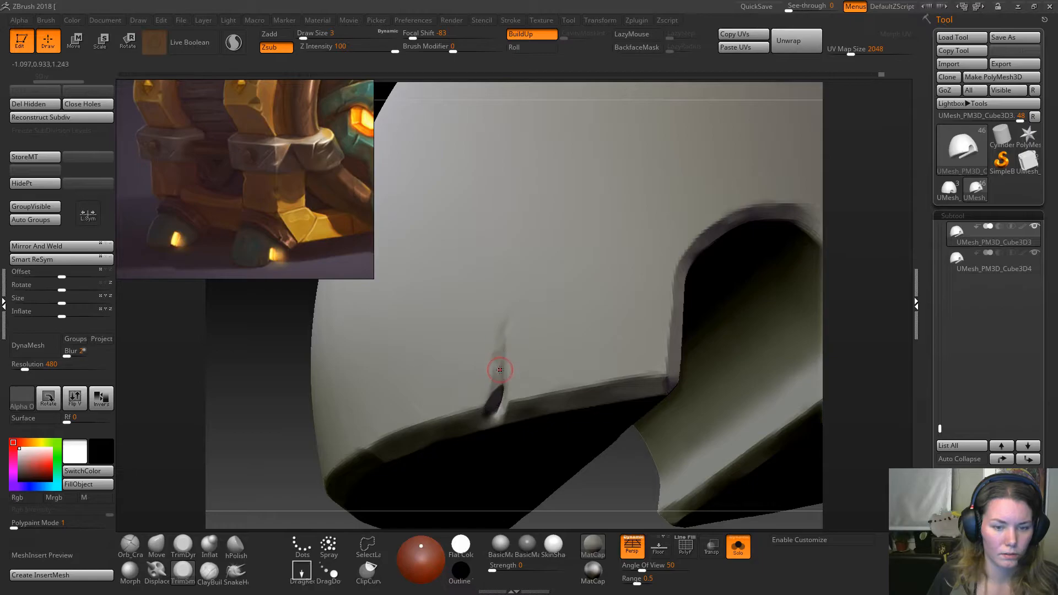
# Trim the narrow upper part of the crack with TrimSmoothBorder at draw size 1.
pyautogui.moveTo(854, 195); pyautogui.dragTo(801, 222)
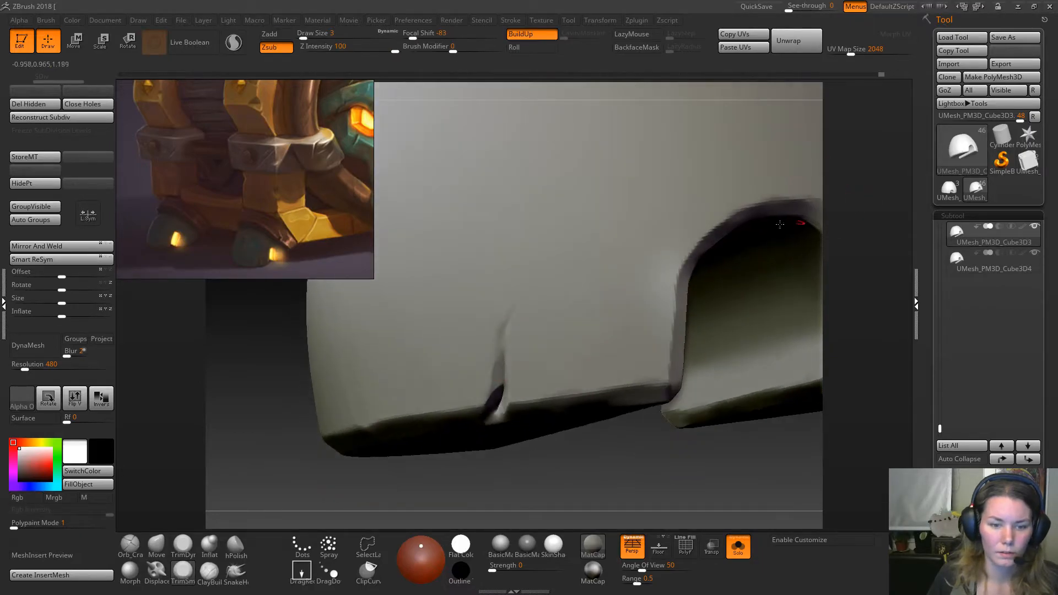
pyautogui.press('space')
pyautogui.click(499, 358)
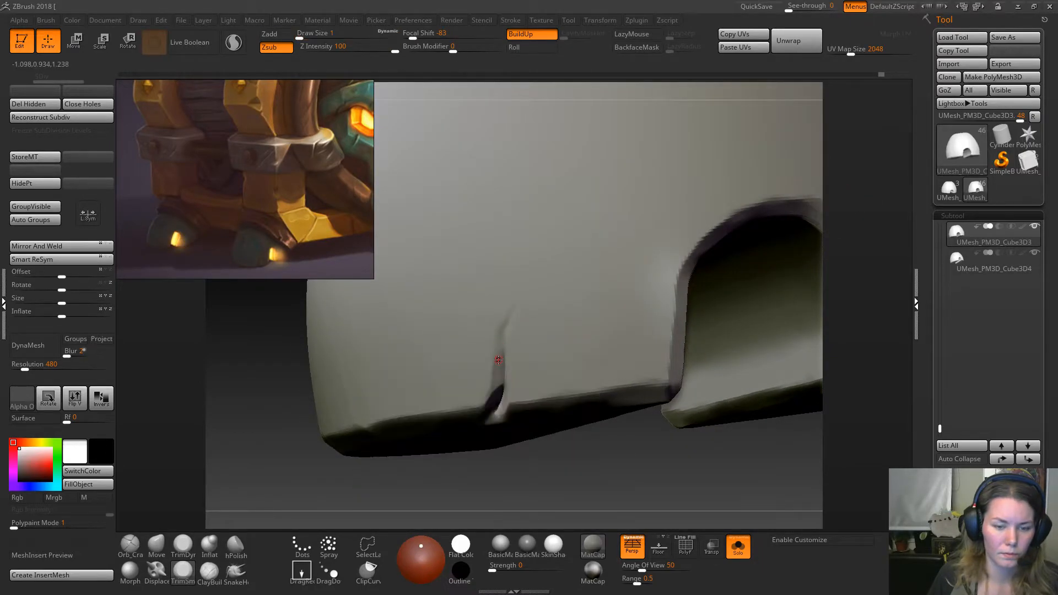
pyautogui.moveTo(503, 337); pyautogui.dragTo(499, 357)
# Sharpen the crack's upper tip with the Orb_Cracks brush at draw sizes 2 and 4.
pyautogui.click(130, 546)
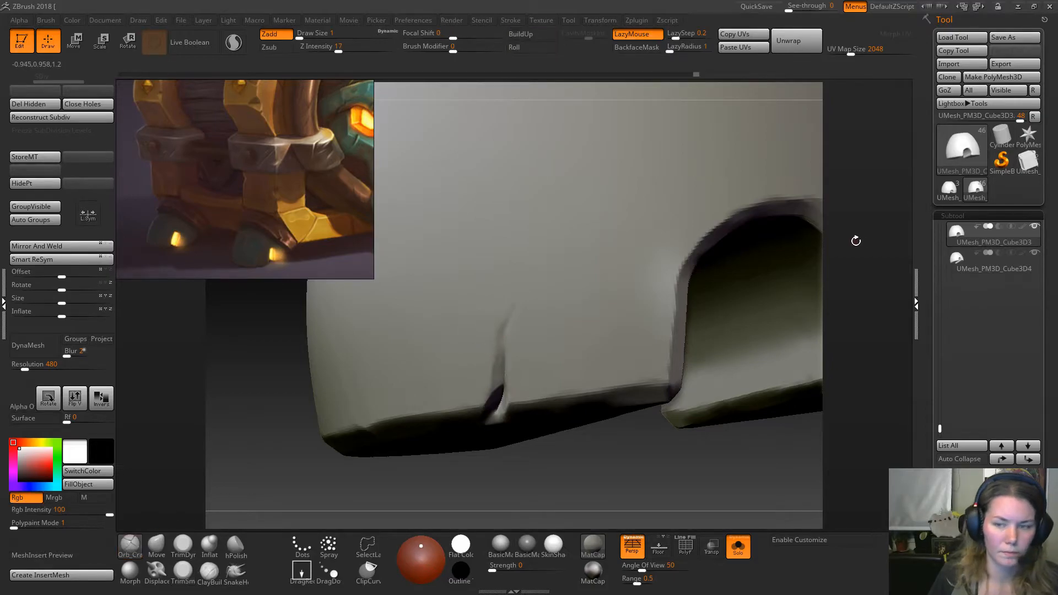
pyautogui.moveTo(858, 241); pyautogui.dragTo(791, 249)
pyautogui.press('space')
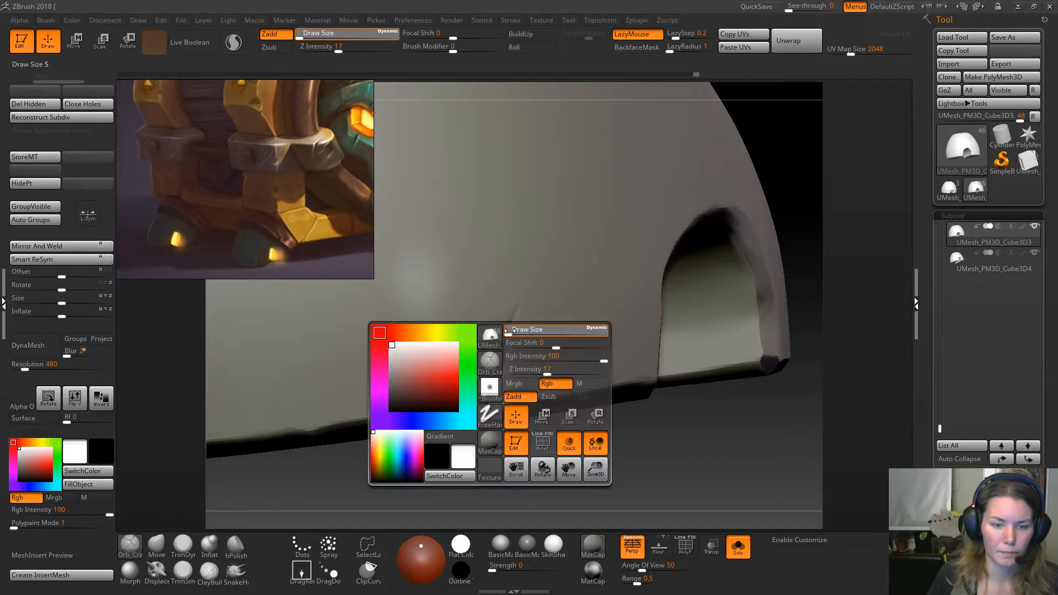
pyautogui.moveTo(510, 331); pyautogui.dragTo(513, 331)
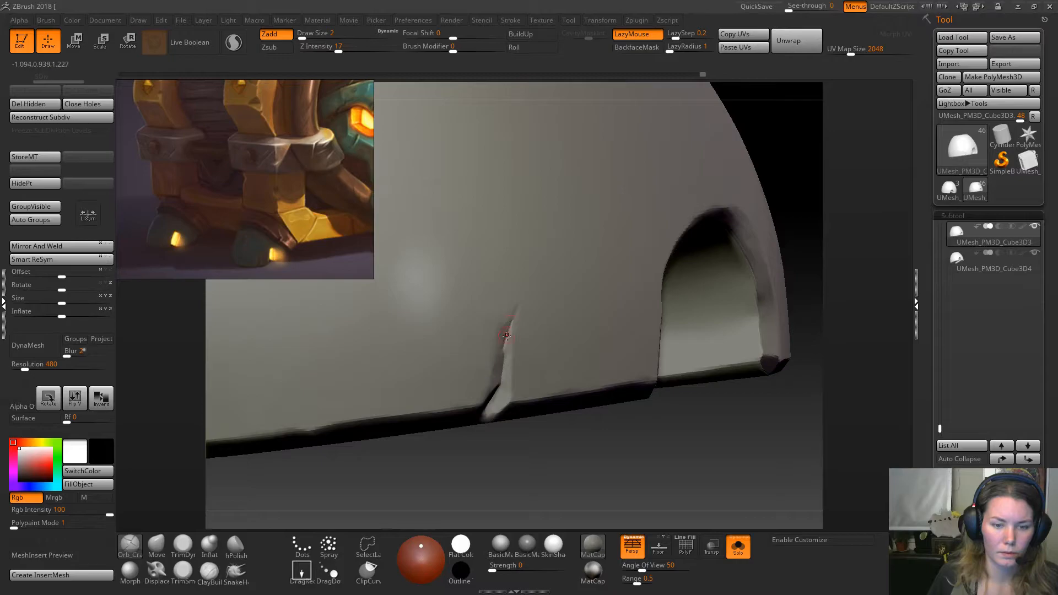
pyautogui.press('space')
pyautogui.moveTo(504, 353); pyautogui.dragTo(508, 353)
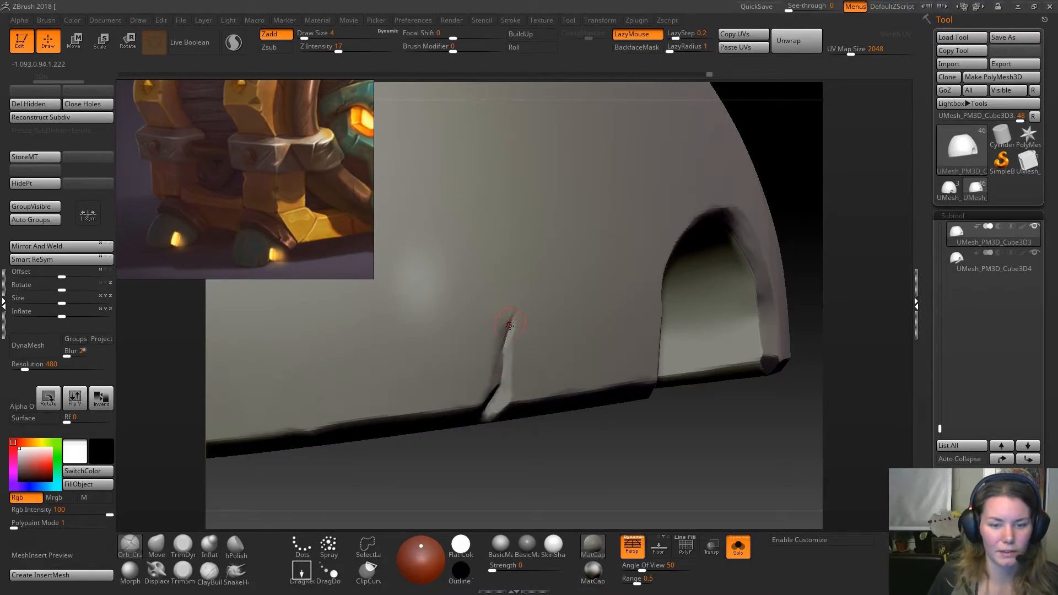
# Turn off solo mode to show the whole chest and bring the domed foot's arched opening side into view.
pyautogui.moveTo(560, 191); pyautogui.dragTo(590, 288, button='right')
pyautogui.press('ctrl')
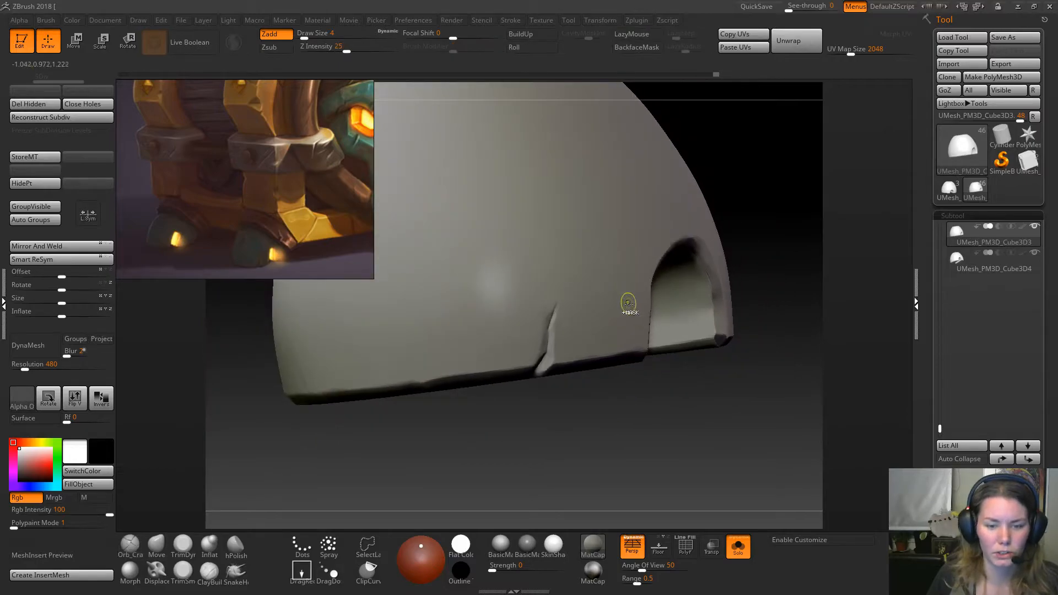
pyautogui.press('f')
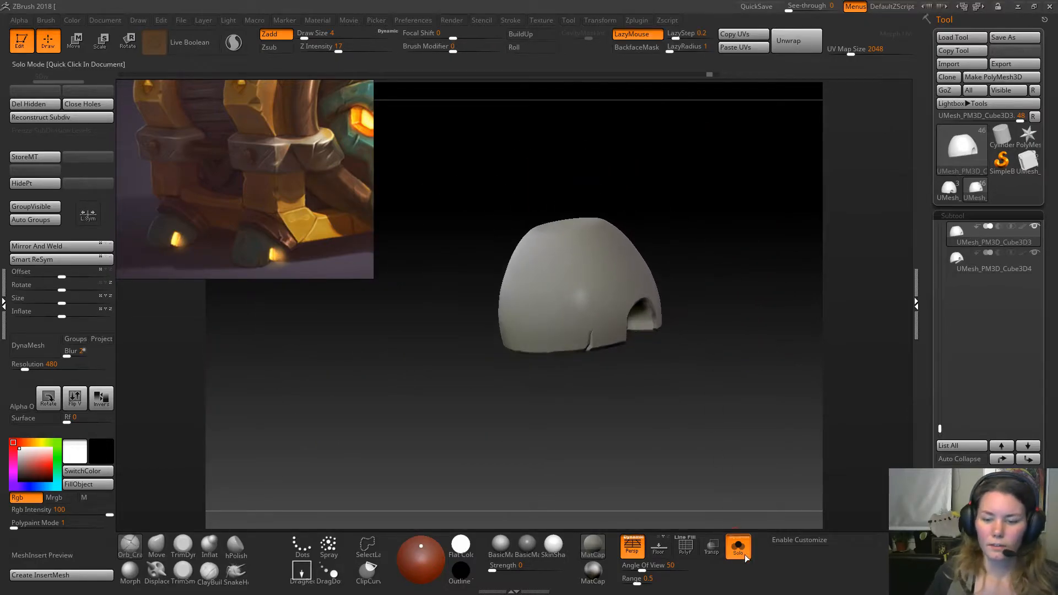
pyautogui.click(738, 548)
pyautogui.moveTo(443, 354)
pyautogui.mouseDown(button='right')
pyautogui.moveTo(447, 421)
pyautogui.moveTo(415, 423)
pyautogui.moveTo(483, 442)
pyautogui.mouseUp(button='right')
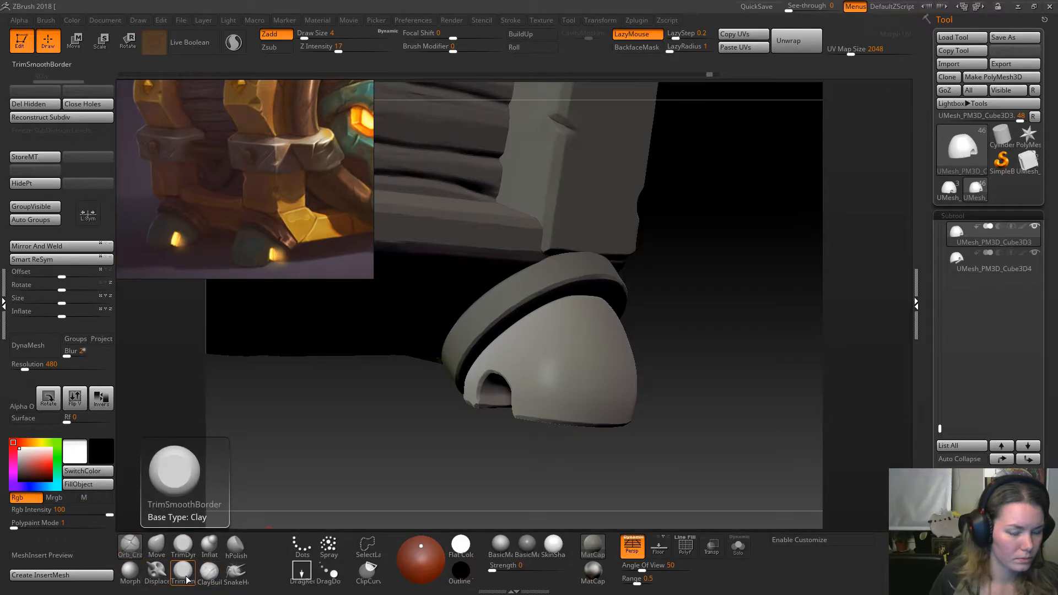
pyautogui.keyDown('ctrl'); pyautogui.moveTo(531, 323); pyautogui.dragTo(576, 337, button='right'); pyautogui.keyUp('ctrl')
pyautogui.moveTo(706, 334)
pyautogui.keyDown('alt'); pyautogui.mouseDown(button='right')
pyautogui.moveTo(692, 305)
pyautogui.moveTo(692, 316)
pyautogui.mouseUp(button='right'); pyautogui.keyUp('alt')
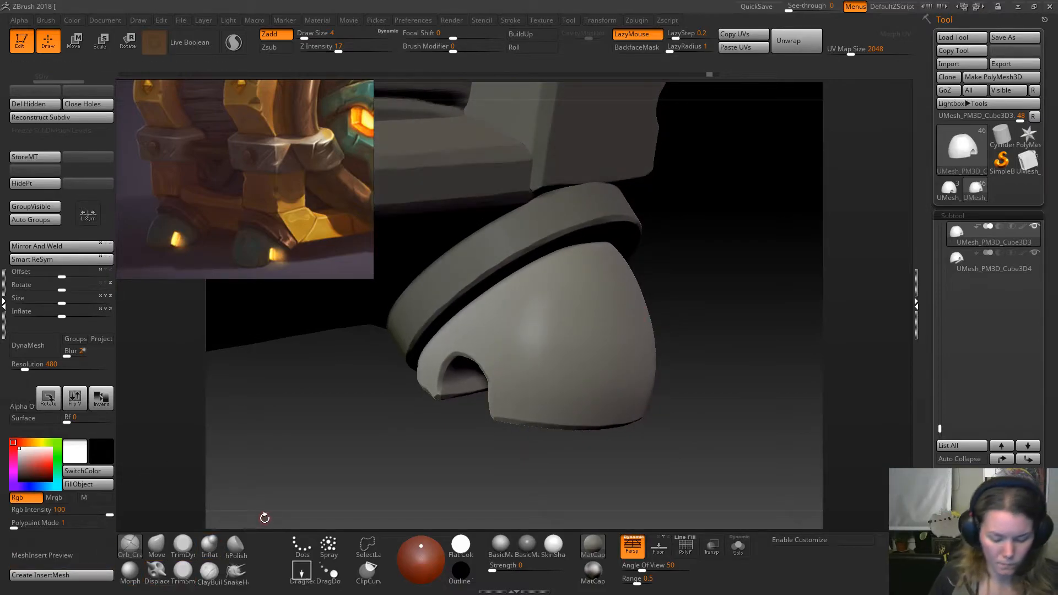
# Sculpt small dents near the domed foot's upper edge with the Clay brush, starting at draw size 12.
pyautogui.press('b')
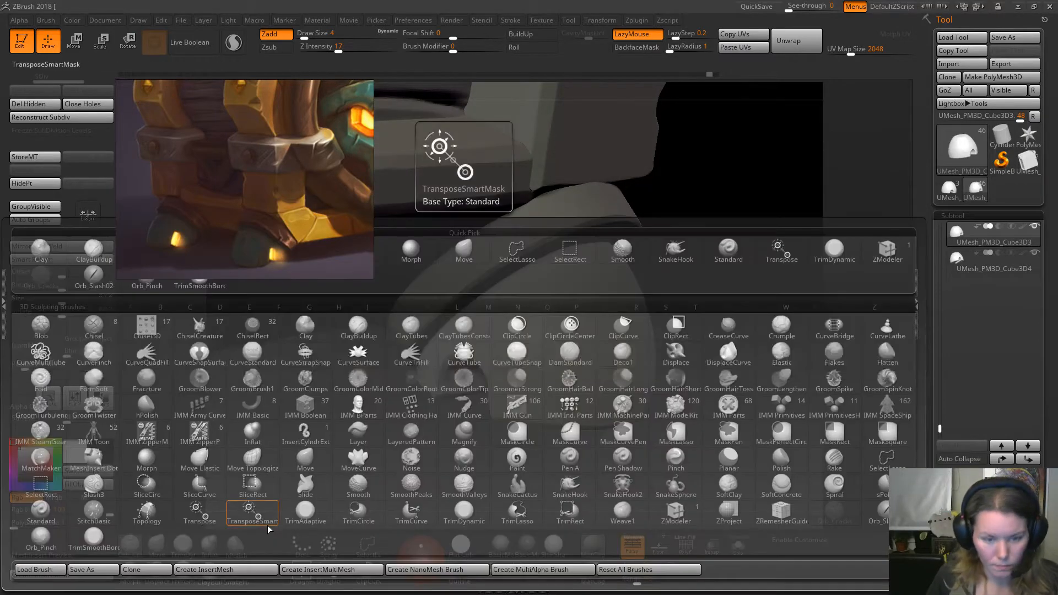
pyautogui.click(305, 328)
pyautogui.press('space')
pyautogui.moveTo(525, 271); pyautogui.dragTo(529, 268)
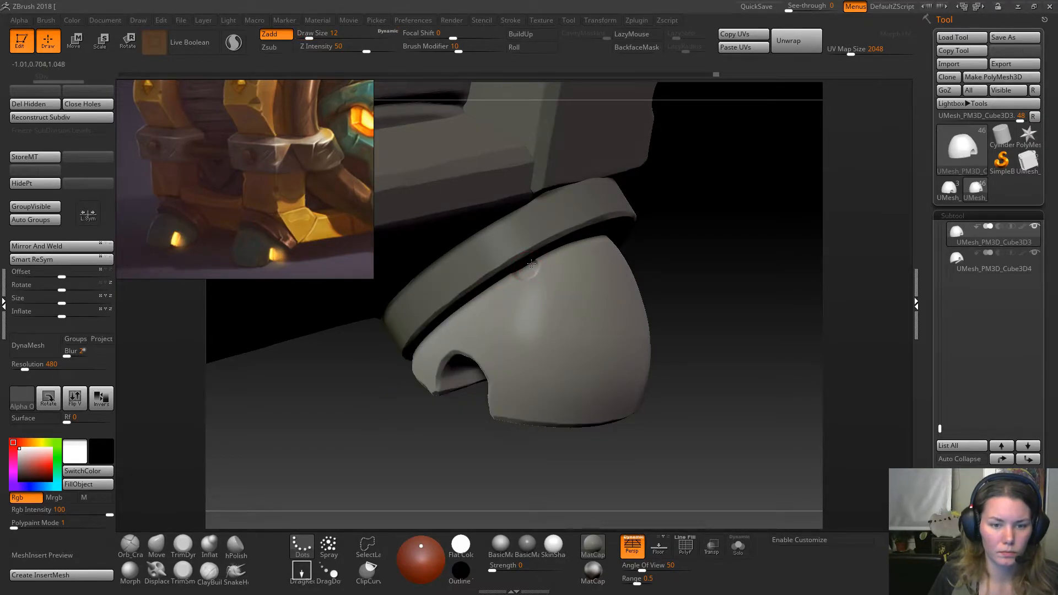
pyautogui.press('space')
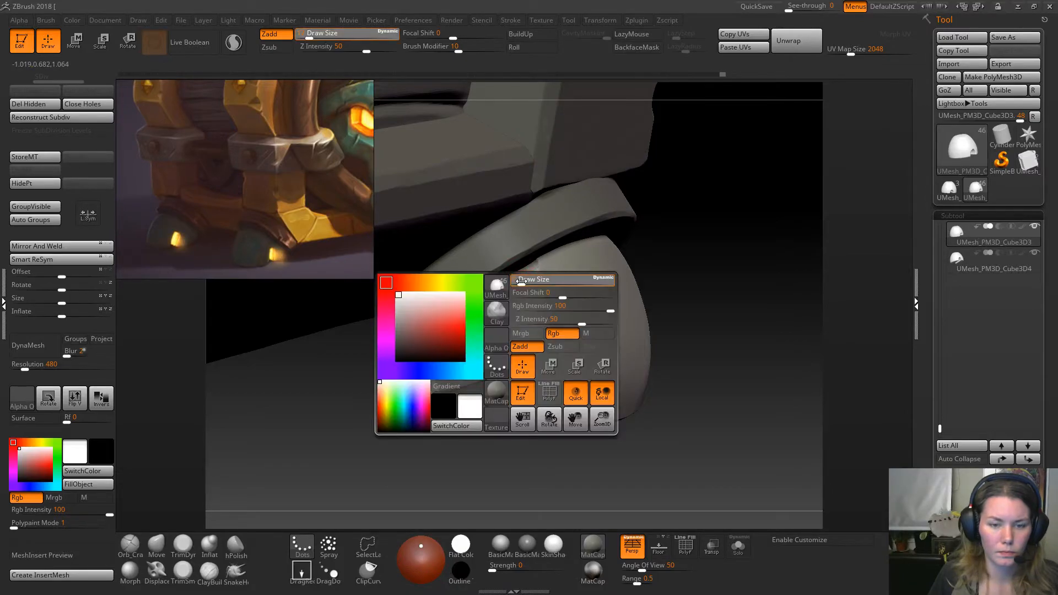
pyautogui.moveTo(522, 281); pyautogui.dragTo(519, 283)
# Enable Sculptris Pro mode and smooth the dents on the domed foot's upper edge at draw size 4.
pyautogui.click(156, 545)
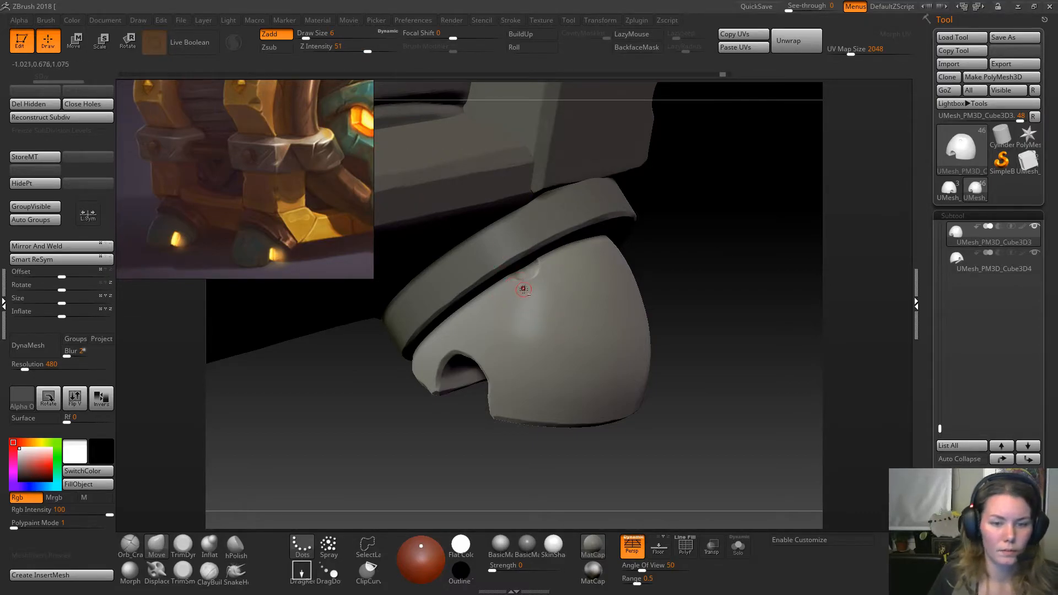
pyautogui.click(183, 545)
pyautogui.moveTo(562, 254)
pyautogui.keyDown('ctrl'); pyautogui.mouseDown(button='right')
pyautogui.moveTo(523, 308)
pyautogui.moveTo(474, 330)
pyautogui.mouseUp(button='right'); pyautogui.keyUp('ctrl')
pyautogui.press('space')
pyautogui.moveTo(484, 327); pyautogui.dragTo(475, 323)
pyautogui.click(233, 43)
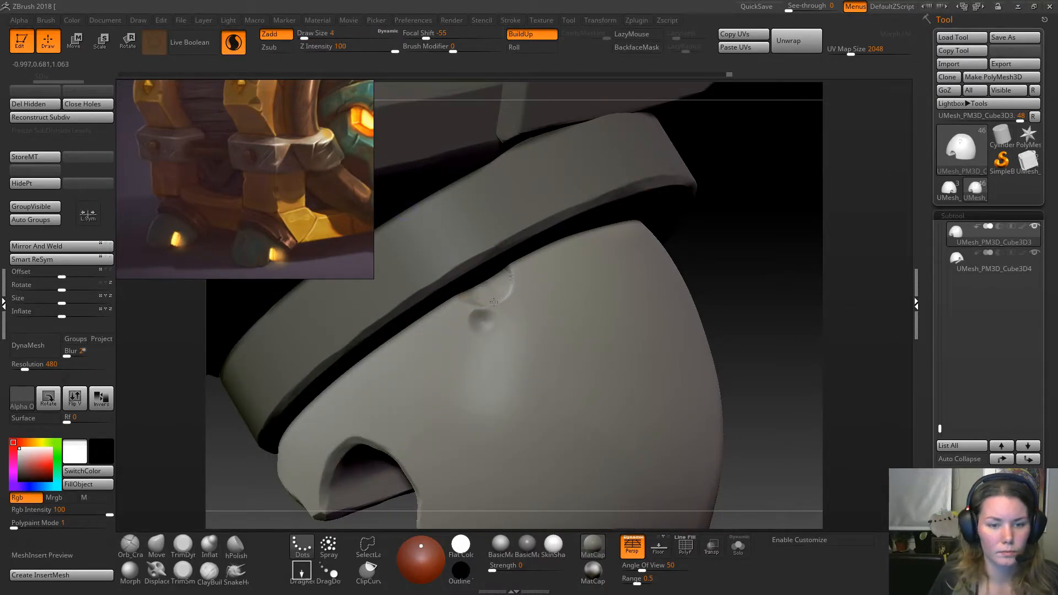
pyautogui.keyDown('shift'); pyautogui.moveTo(483, 325); pyautogui.dragTo(504, 286); pyautogui.keyUp('shift')
# Turn off Sculptris Pro mode and trim the rims of both dents with TrimDynamic at draw size 4.
pyautogui.click(234, 43)
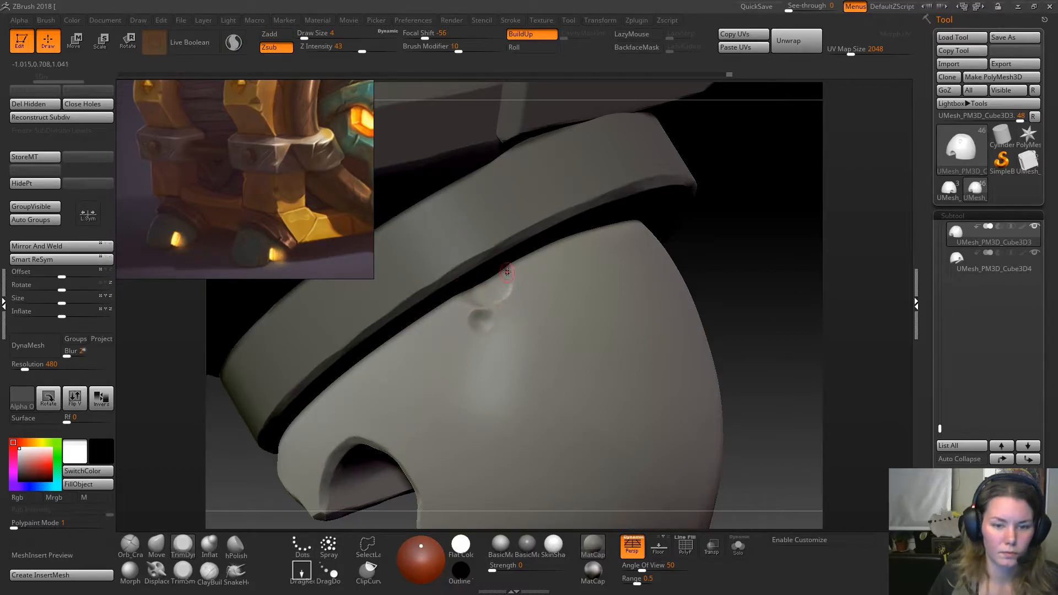
pyautogui.moveTo(504, 278); pyautogui.dragTo(507, 268)
pyautogui.moveTo(481, 307)
pyautogui.mouseDown()
pyautogui.moveTo(470, 301)
pyautogui.moveTo(480, 317)
pyautogui.mouseUp()
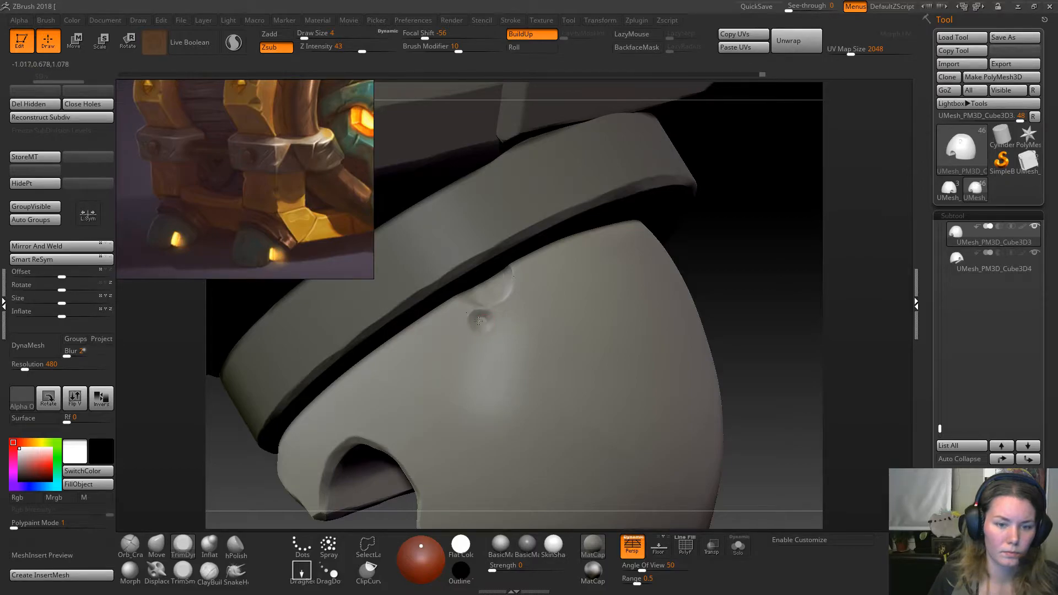
pyautogui.moveTo(492, 317); pyautogui.dragTo(482, 327)
# Select the disc above the domed foot and carve a slanted crack into its side wall with Orb_Cracks.
pyautogui.keyDown('alt'); pyautogui.moveTo(756, 353); pyautogui.dragTo(666, 306); pyautogui.keyUp('alt')
pyautogui.keyDown('alt'); pyautogui.moveTo(605, 274); pyautogui.dragTo(625, 353); pyautogui.keyUp('alt')
pyautogui.keyDown('alt'); pyautogui.click(542, 264); pyautogui.keyUp('alt')
pyautogui.press('b')
pyautogui.press('o')
pyautogui.press('c')
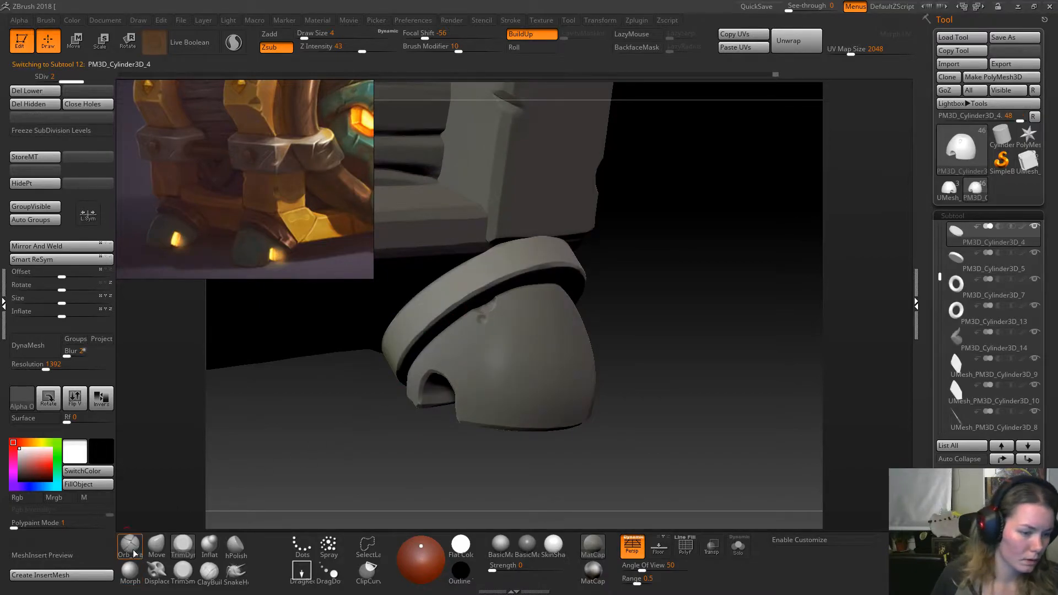
pyautogui.moveTo(639, 248)
pyautogui.mouseDown()
pyautogui.moveTo(605, 229)
pyautogui.moveTo(608, 270)
pyautogui.moveTo(650, 231)
pyautogui.mouseUp()
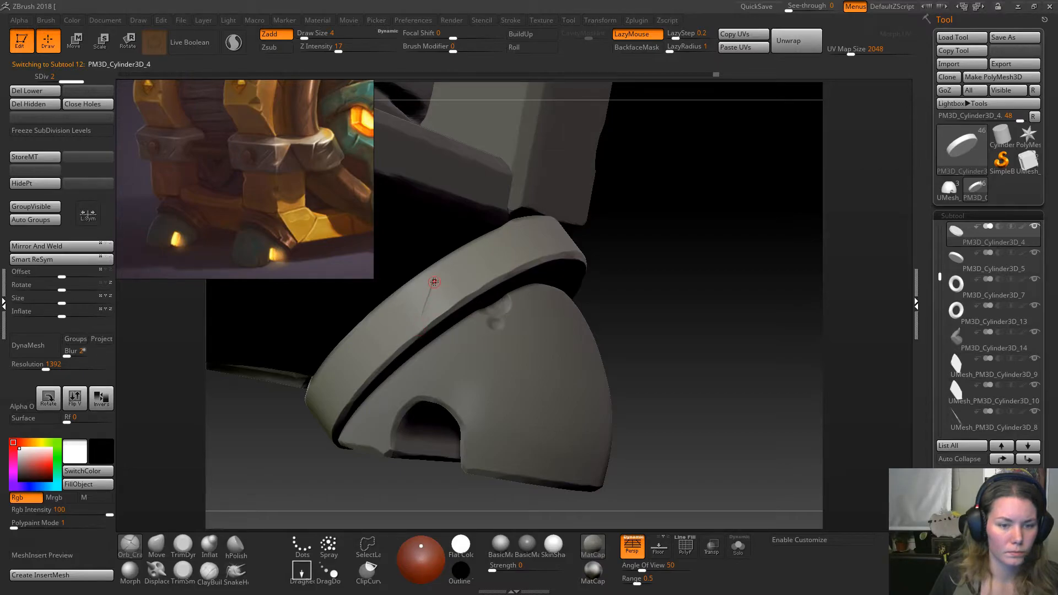
pyautogui.moveTo(657, 242); pyautogui.dragTo(639, 254)
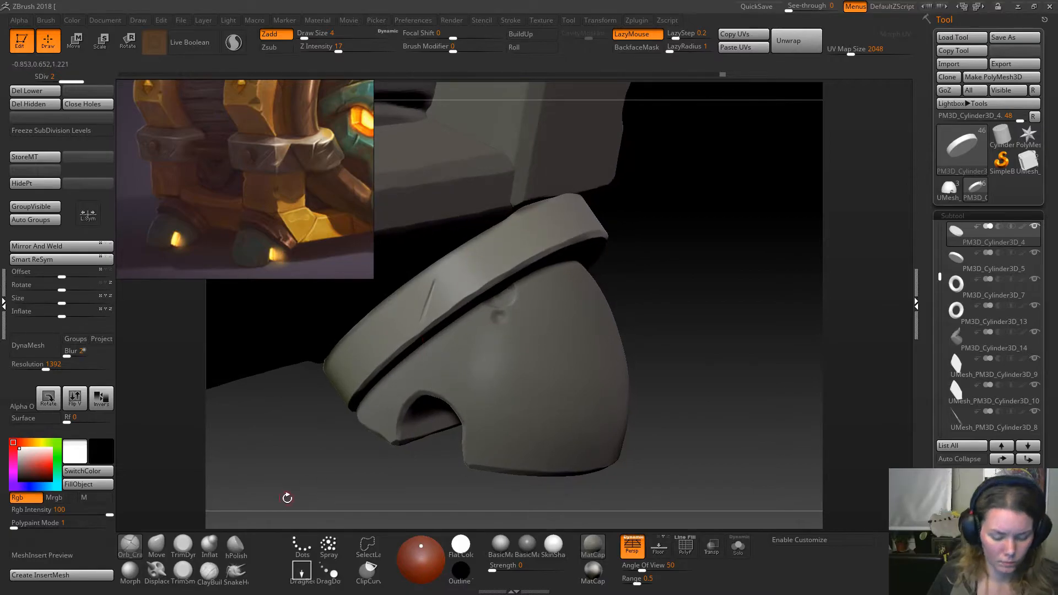
# Deepen the slanted crack on the disc with the DamStandard brush and trim its edge with TrimSmoothBorder.
pyautogui.press('b')
pyautogui.press('d')
pyautogui.press('s')
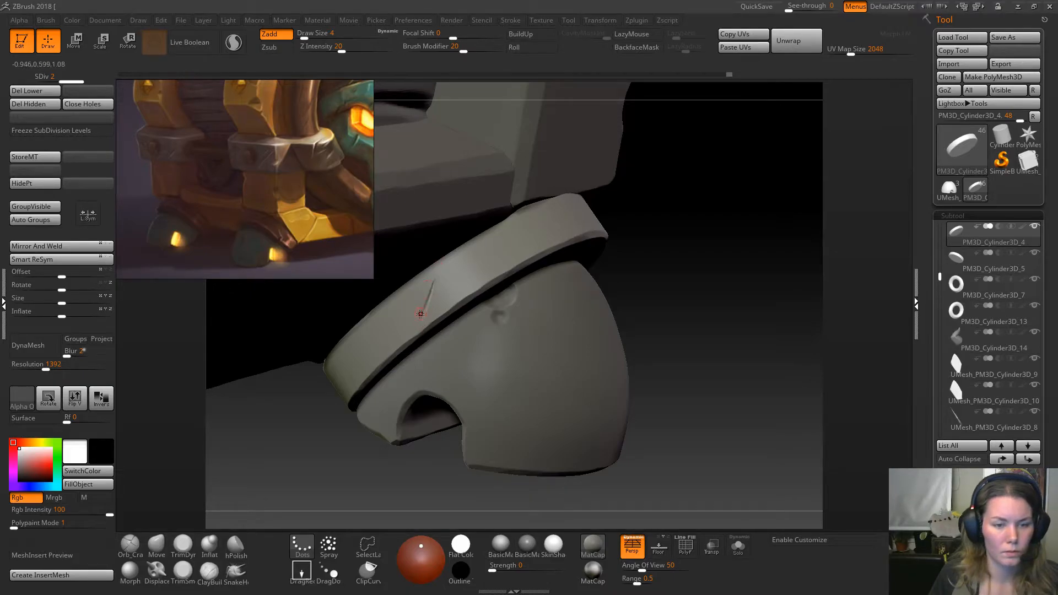
pyautogui.moveTo(669, 303); pyautogui.dragTo(683, 261)
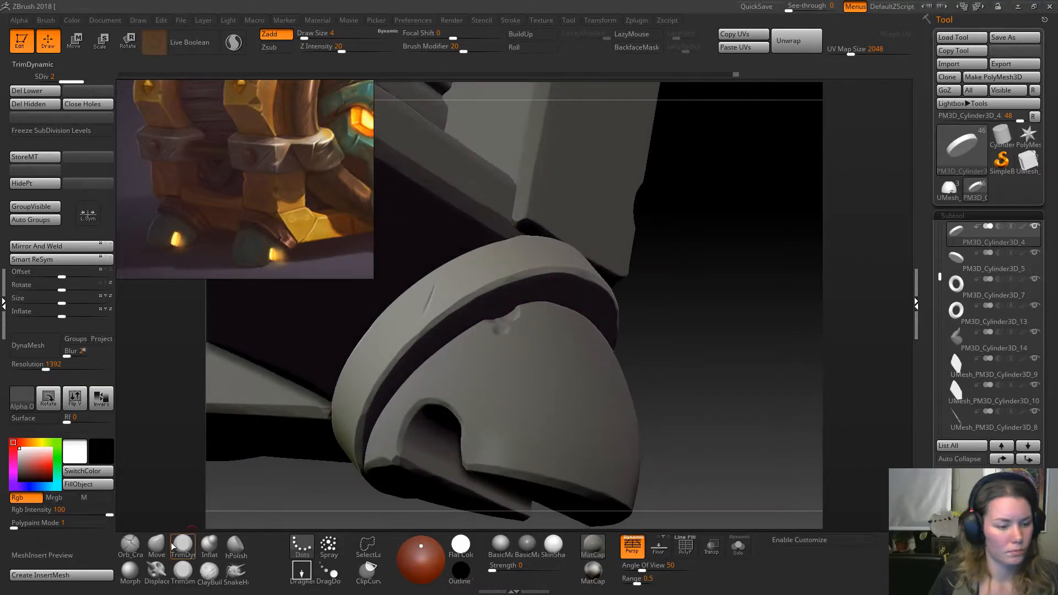
pyautogui.click(182, 577)
pyautogui.keyDown('shift'); pyautogui.moveTo(261, 495); pyautogui.dragTo(292, 490); pyautogui.keyUp('shift')
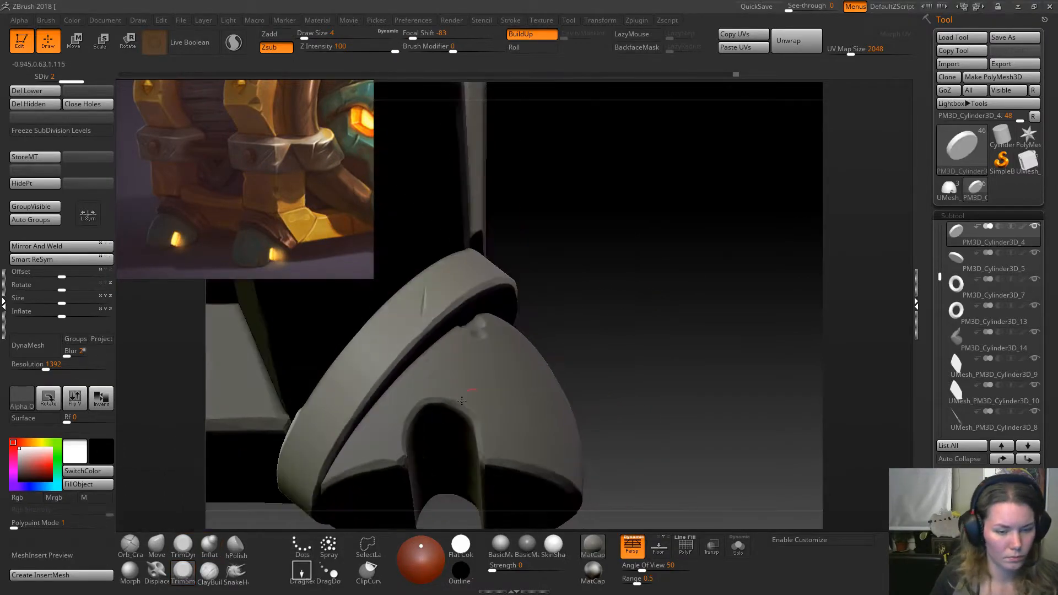
pyautogui.moveTo(649, 309); pyautogui.dragTo(318, 481)
# Carve a second slanted crack parallel to the first on the disc's side wall with Orb_Cracks at draw size 4.
pyautogui.click(130, 545)
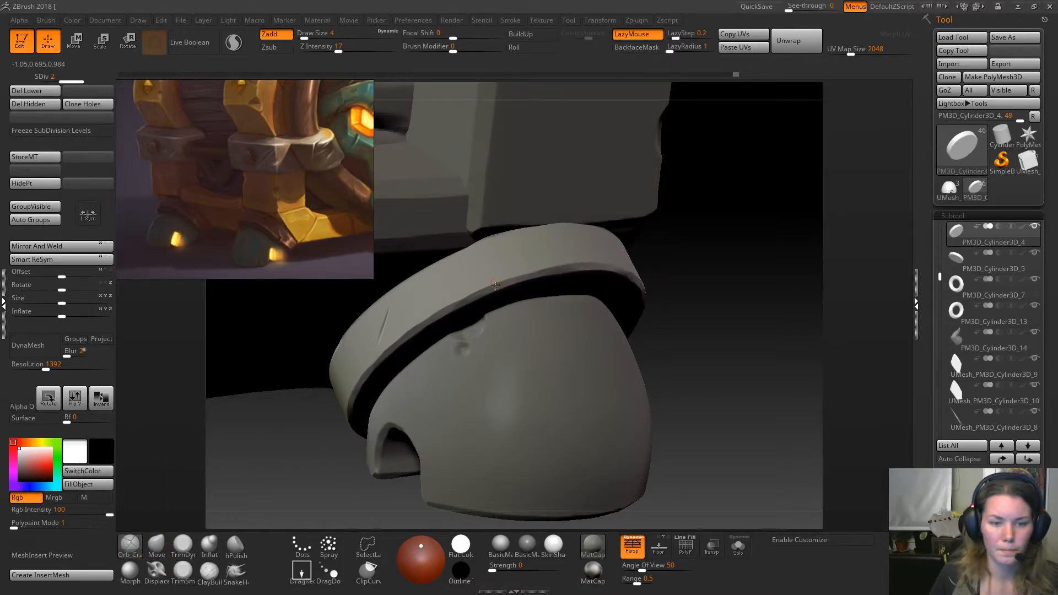
pyautogui.moveTo(659, 243); pyautogui.dragTo(371, 299)
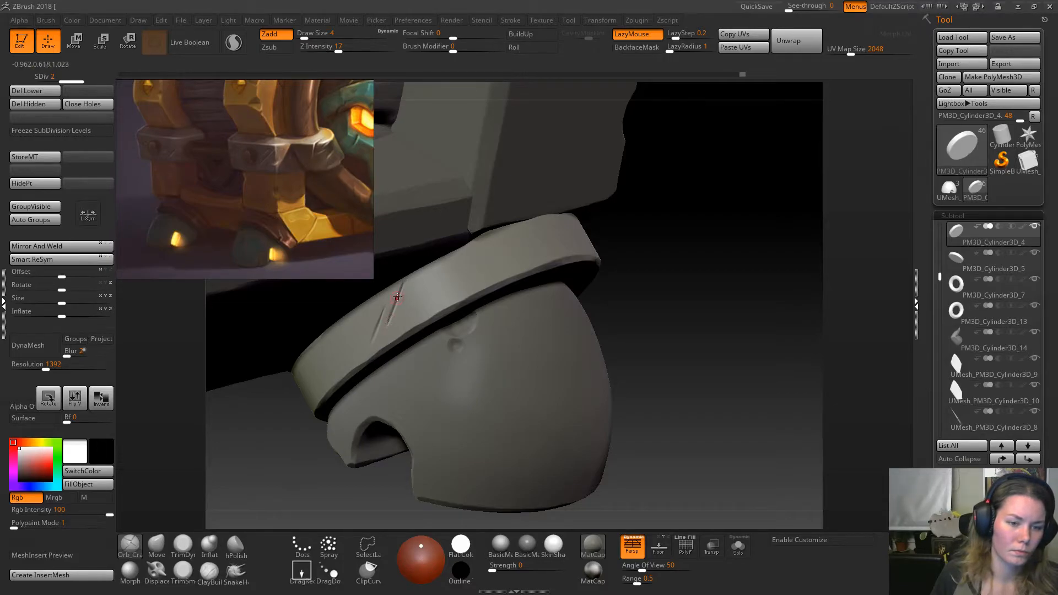
pyautogui.moveTo(400, 290)
pyautogui.mouseDown()
pyautogui.moveTo(398, 317)
pyautogui.moveTo(400, 306)
pyautogui.mouseUp()
pyautogui.moveTo(388, 342); pyautogui.dragTo(390, 333)
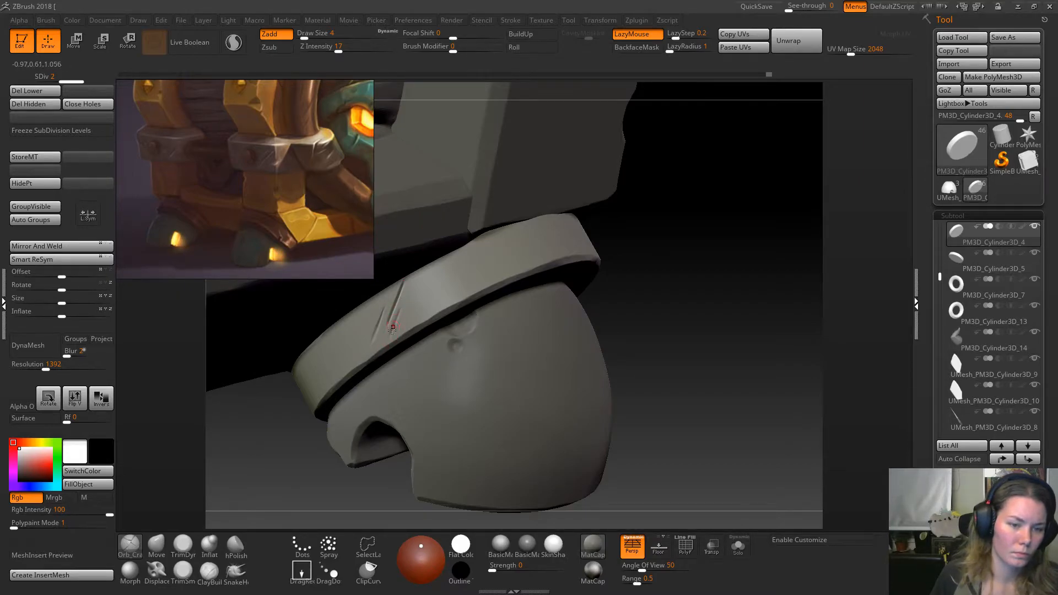
# Press a small dent into the lower edge of the disc's side wall, below the slanted cracks, with the Clay brush at draw size 4.
pyautogui.moveTo(695, 322); pyautogui.dragTo(668, 309)
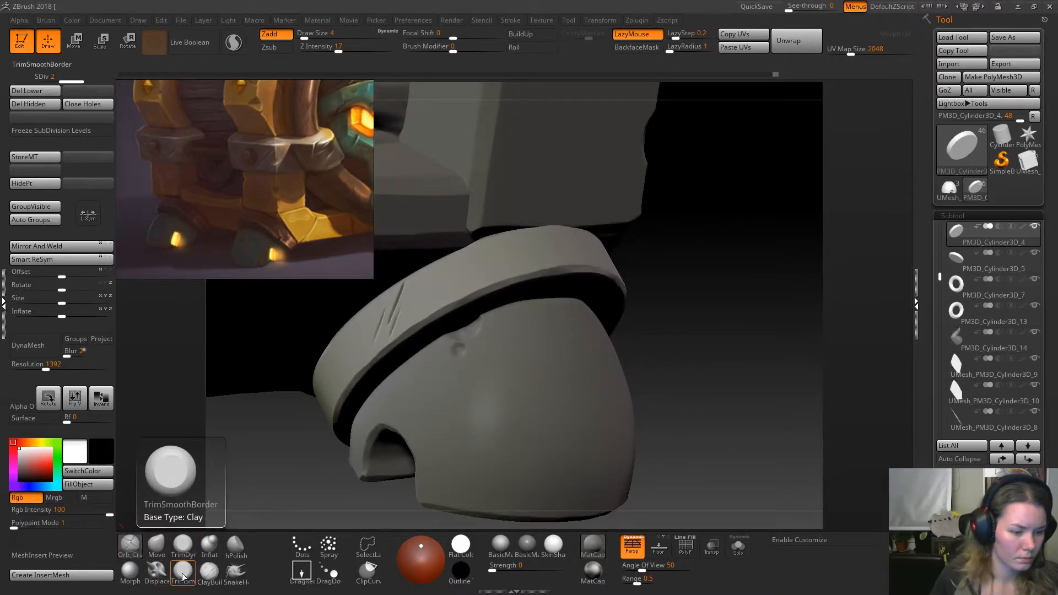
pyautogui.press('b')
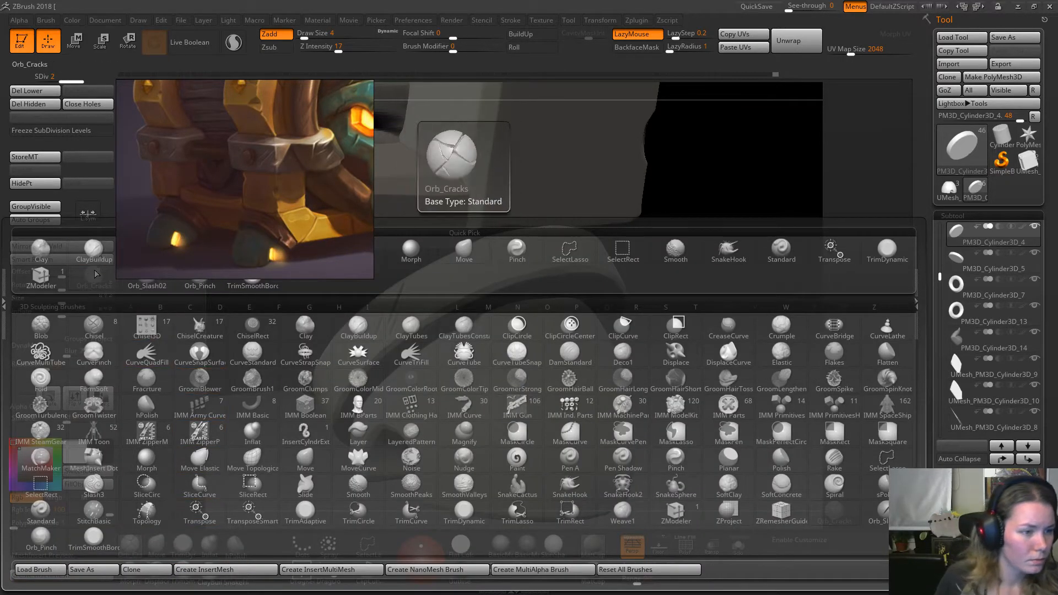
pyautogui.click(39, 254)
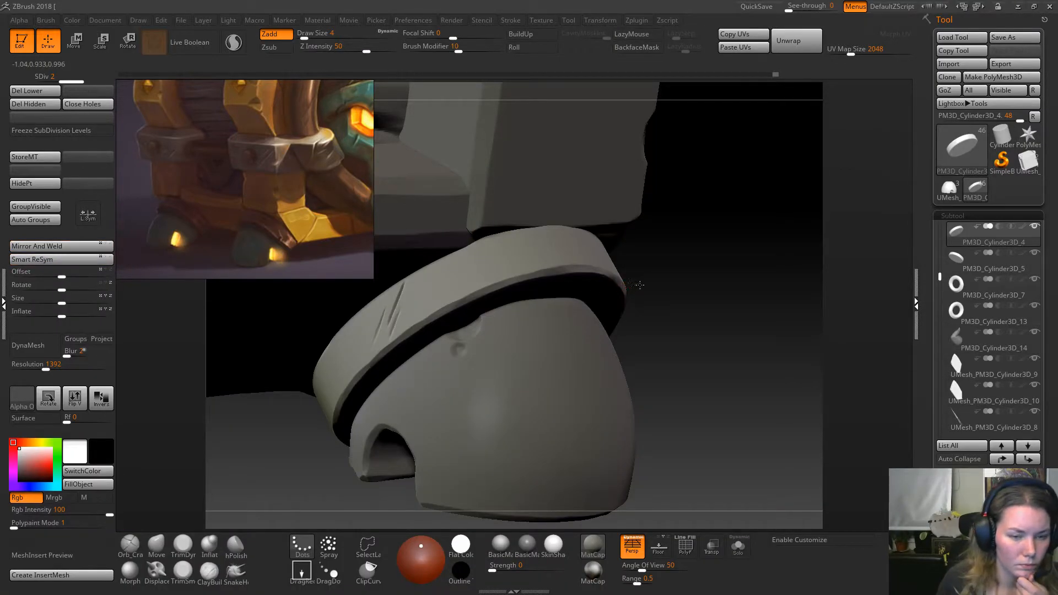
pyautogui.moveTo(659, 257); pyautogui.dragTo(362, 411)
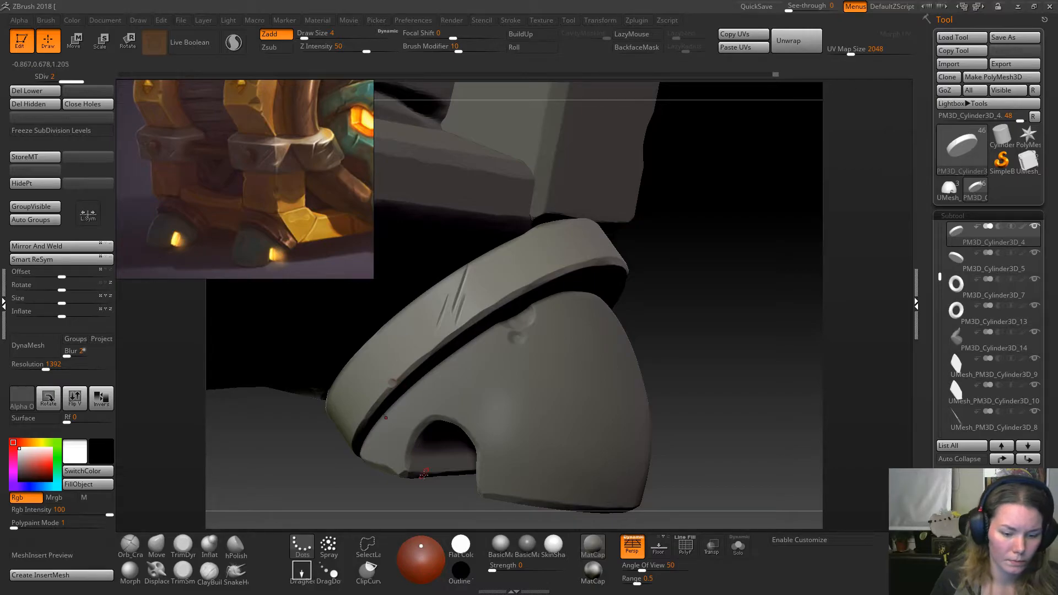
pyautogui.moveTo(692, 300)
pyautogui.mouseDown()
pyautogui.moveTo(701, 288)
pyautogui.moveTo(683, 298)
pyautogui.moveTo(703, 295)
pyautogui.moveTo(690, 308)
pyautogui.mouseUp()
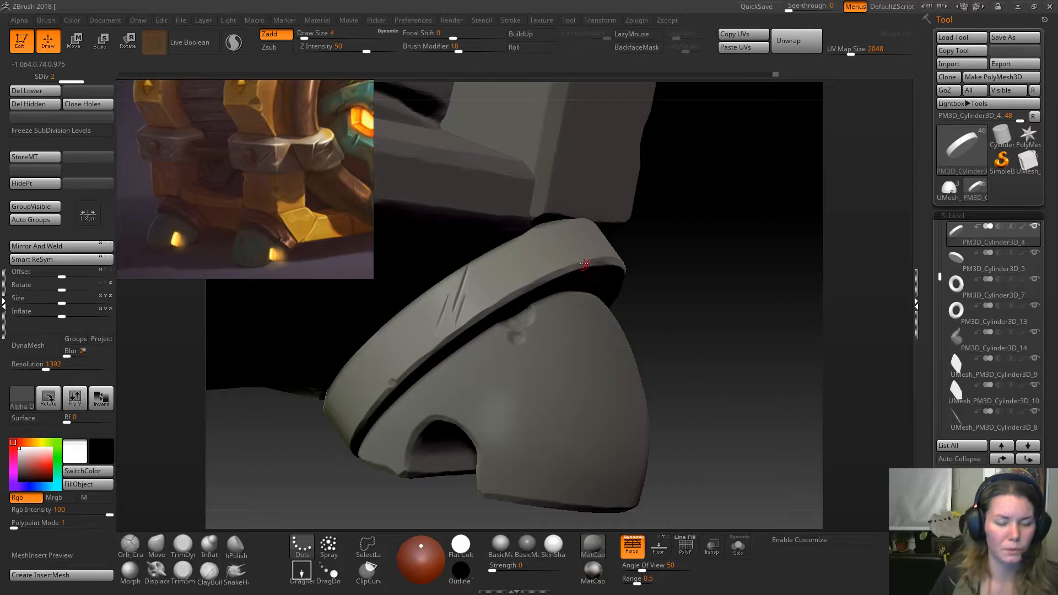
pyautogui.moveTo(680, 277)
pyautogui.mouseDown()
pyautogui.moveTo(698, 266)
pyautogui.moveTo(683, 265)
pyautogui.mouseUp()
# Trim the rim of the dent on the disc's lower edge with TrimDynamic.
pyautogui.click(157, 545)
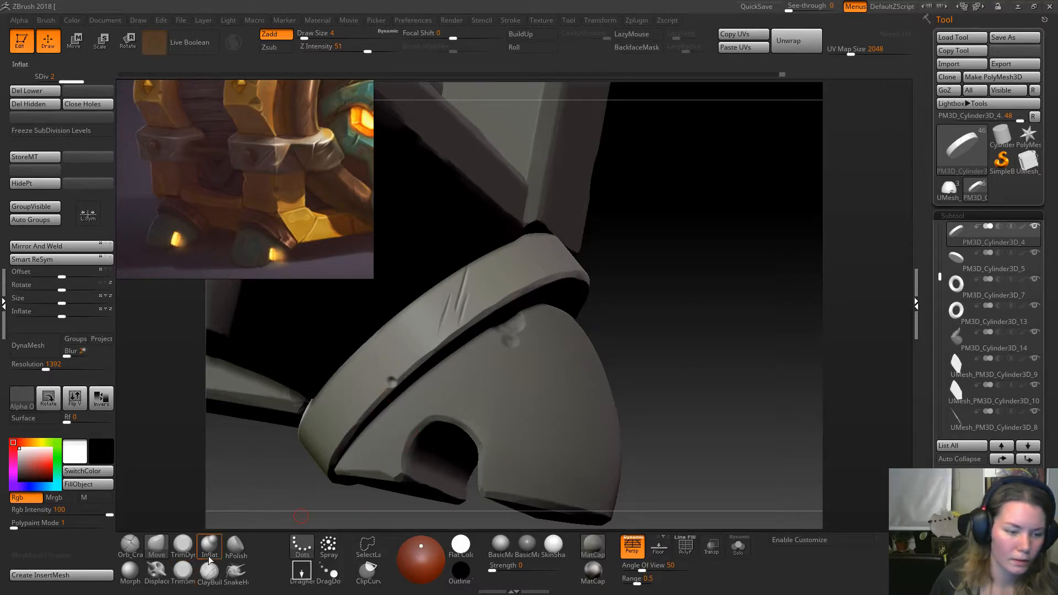
pyautogui.click(183, 546)
pyautogui.keyDown('alt'); pyautogui.moveTo(642, 301); pyautogui.dragTo(698, 298); pyautogui.keyUp('alt')
pyautogui.moveTo(396, 379); pyautogui.dragTo(400, 379)
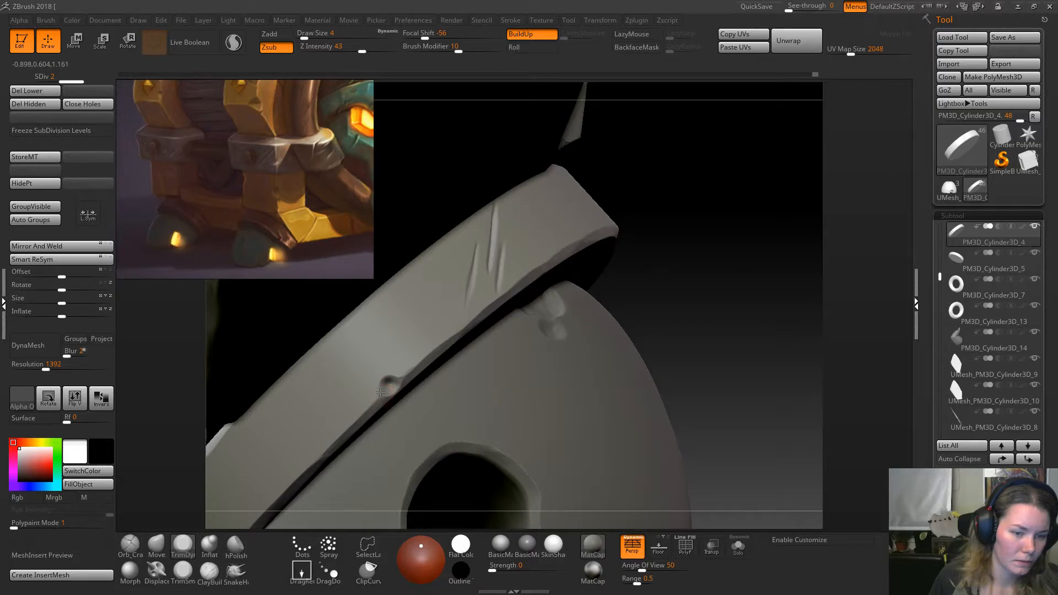
pyautogui.moveTo(715, 290); pyautogui.dragTo(650, 317)
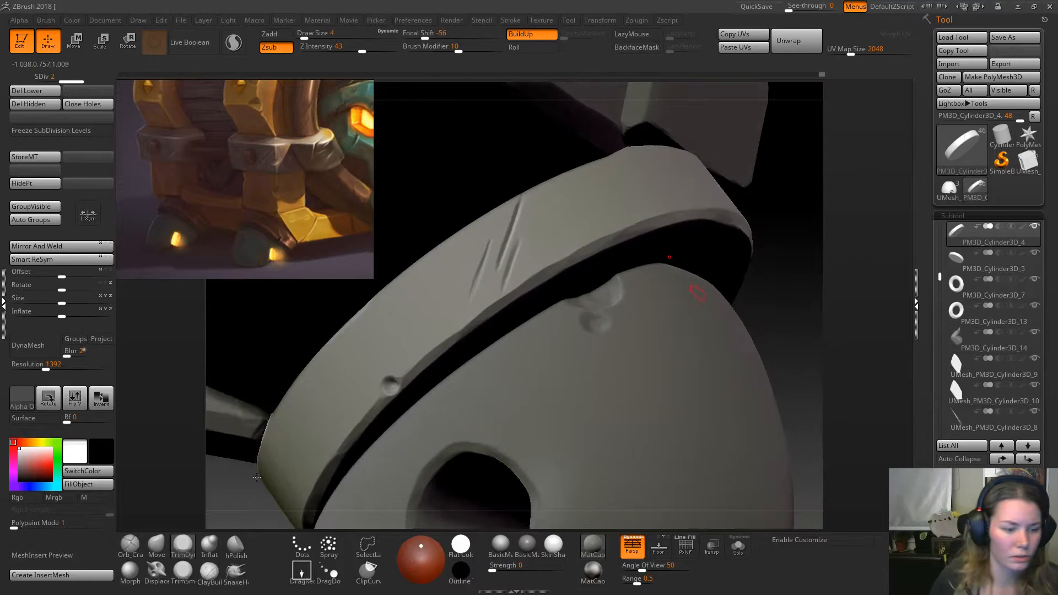
# Add a second, smaller dent just above the first on the disc's side wall with the Clay brush at draw size 3.
pyautogui.click(209, 547)
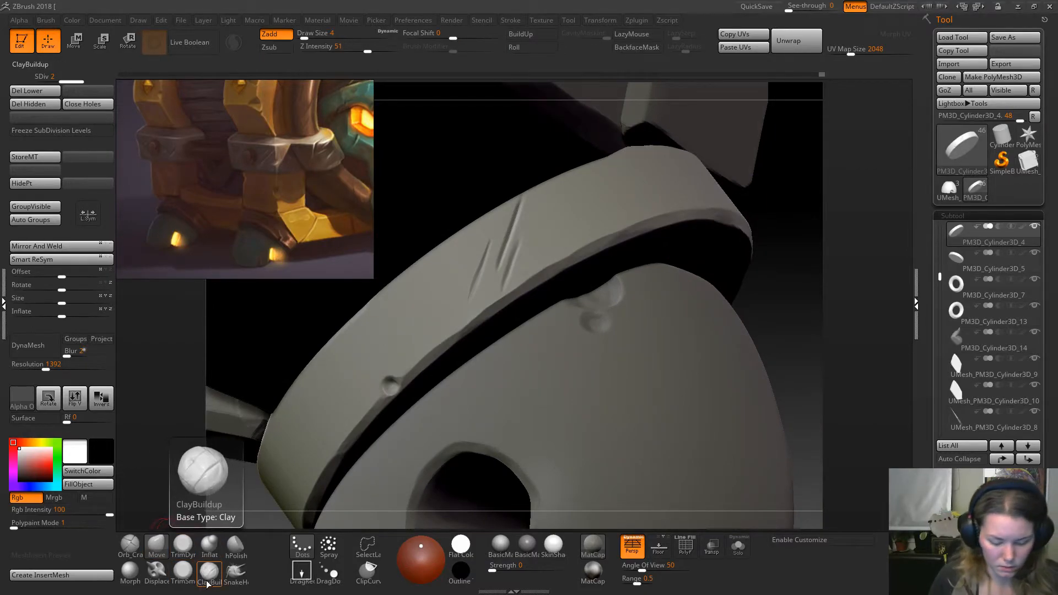
pyautogui.press('b')
pyautogui.click(45, 249)
pyautogui.moveTo(539, 299); pyautogui.dragTo(530, 257)
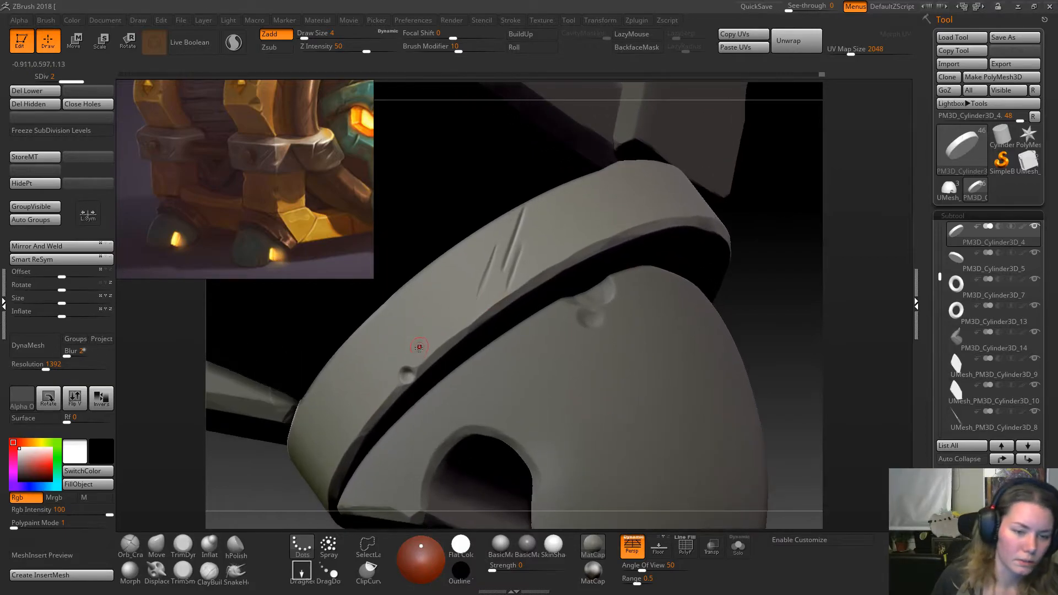
pyautogui.press('s')
pyautogui.moveTo(418, 351); pyautogui.dragTo(416, 351)
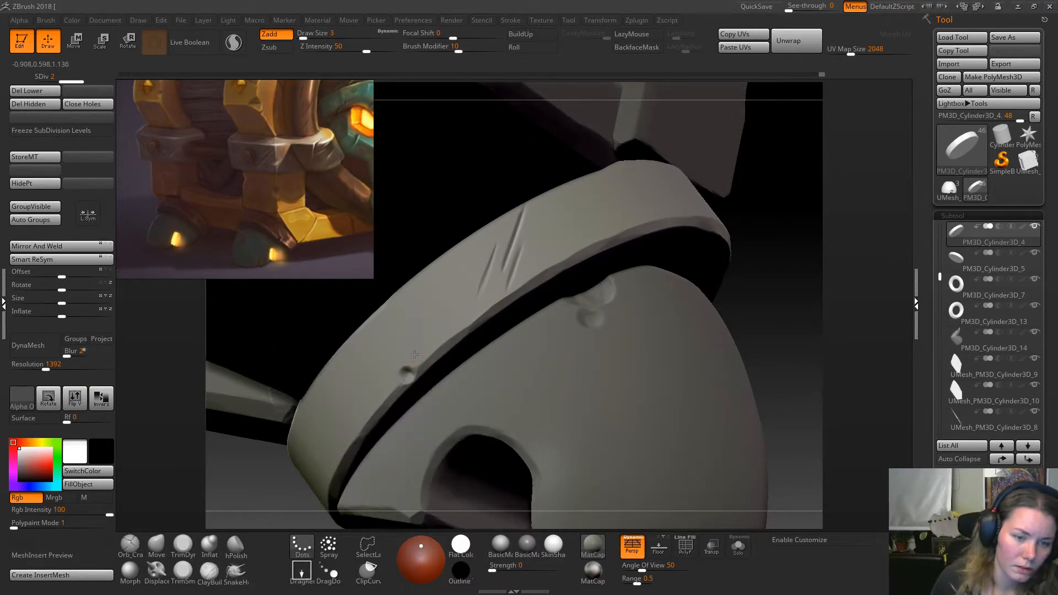
# Refine the pair of dents on the disc with TrimDynamic and reshape the upper one toward the lower with the Move brush.
pyautogui.press('b')
pyautogui.press('m')
pyautogui.press('v')
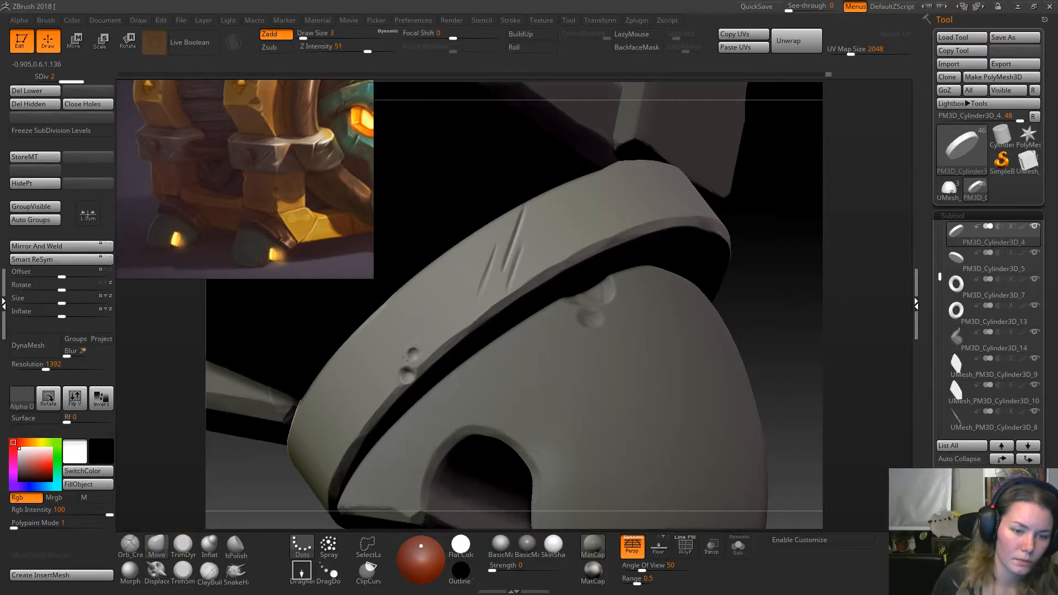
pyautogui.click(183, 545)
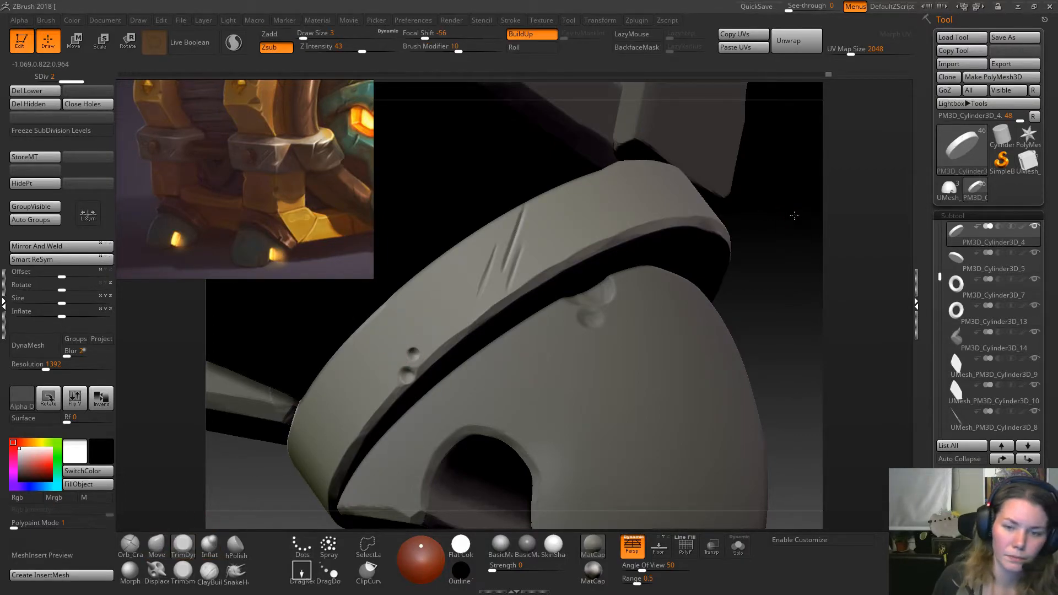
pyautogui.moveTo(789, 211); pyautogui.dragTo(815, 211)
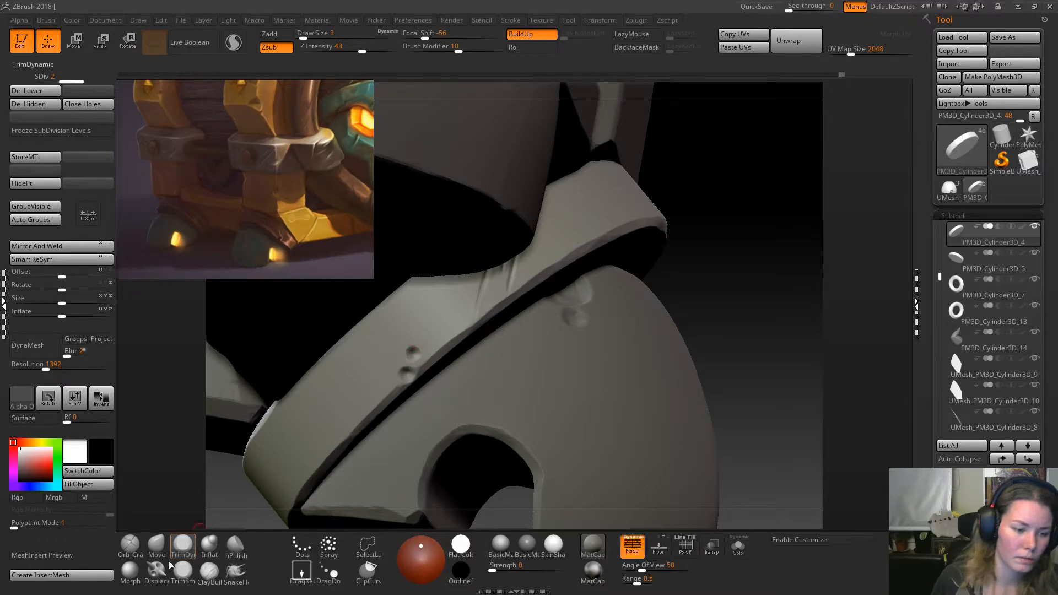
pyautogui.moveTo(716, 272); pyautogui.dragTo(578, 300)
pyautogui.click(157, 550)
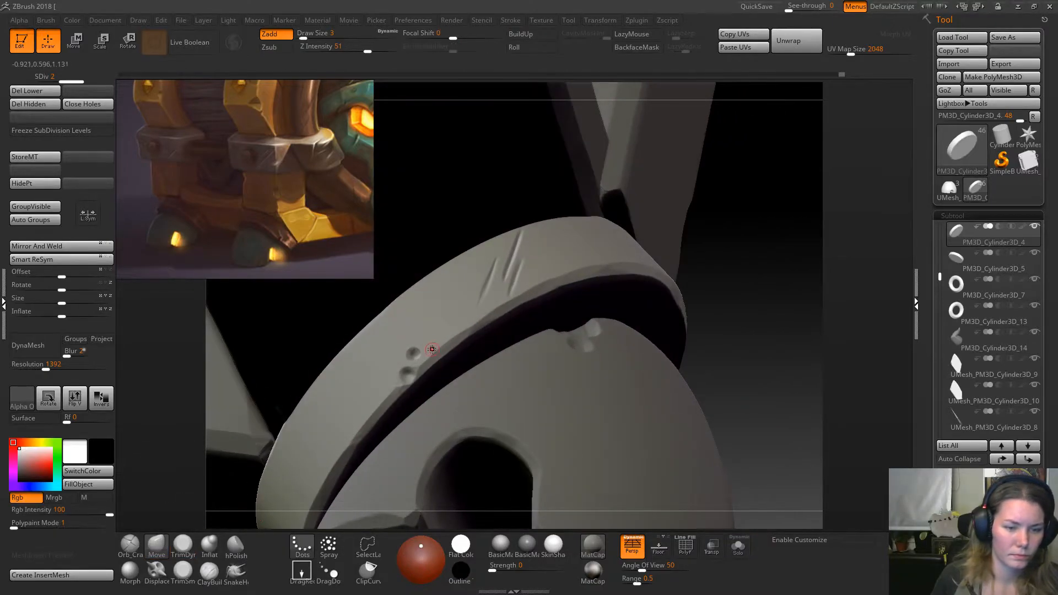
pyautogui.press('space')
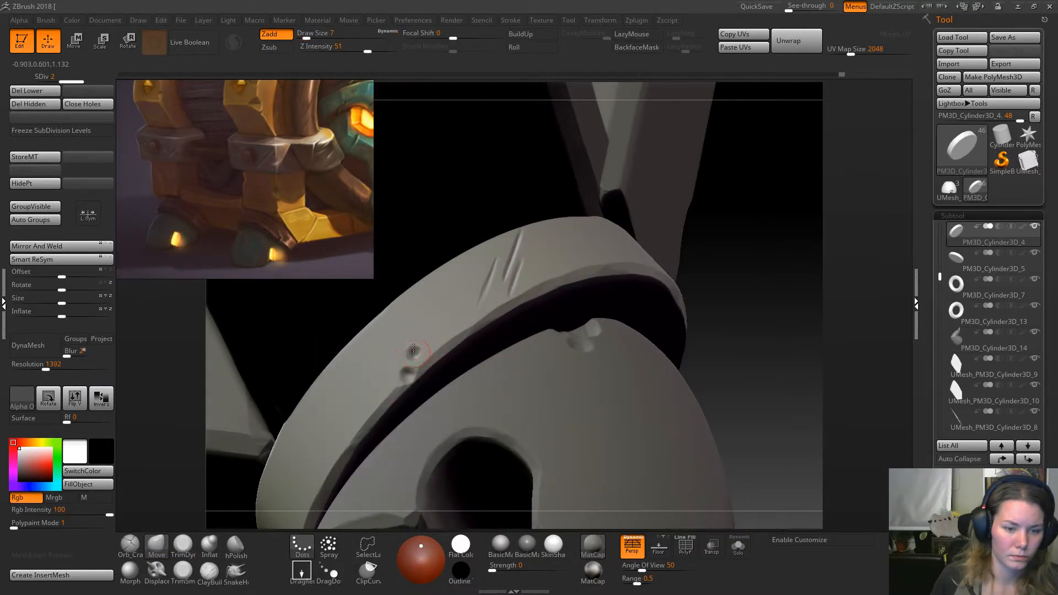
pyautogui.press('space')
pyautogui.click(412, 358)
pyautogui.moveTo(412, 362); pyautogui.dragTo(411, 372)
# Select the domed foot, activate Sculptris Pro mode and smooth the jagged notch on its bottom rim at brush size 4.
pyautogui.moveTo(735, 235)
pyautogui.mouseDown()
pyautogui.moveTo(730, 263)
pyautogui.moveTo(668, 264)
pyautogui.moveTo(717, 243)
pyautogui.moveTo(711, 270)
pyautogui.moveTo(691, 264)
pyautogui.moveTo(571, 317)
pyautogui.mouseUp()
pyautogui.keyDown('alt'); pyautogui.click(571, 318); pyautogui.keyUp('alt')
pyautogui.moveTo(586, 391)
pyautogui.mouseDown()
pyautogui.moveTo(567, 401)
pyautogui.moveTo(614, 320)
pyautogui.moveTo(577, 363)
pyautogui.mouseUp()
pyautogui.moveTo(702, 399); pyautogui.dragTo(643, 251)
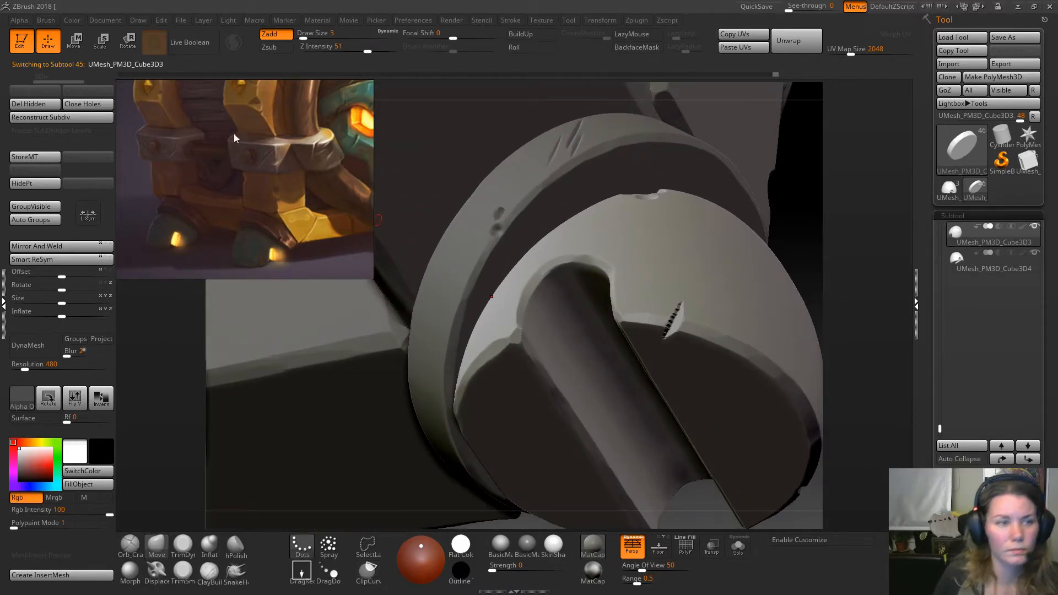
pyautogui.click(183, 553)
pyautogui.keyDown('alt'); pyautogui.moveTo(656, 286); pyautogui.dragTo(640, 348); pyautogui.keyUp('alt')
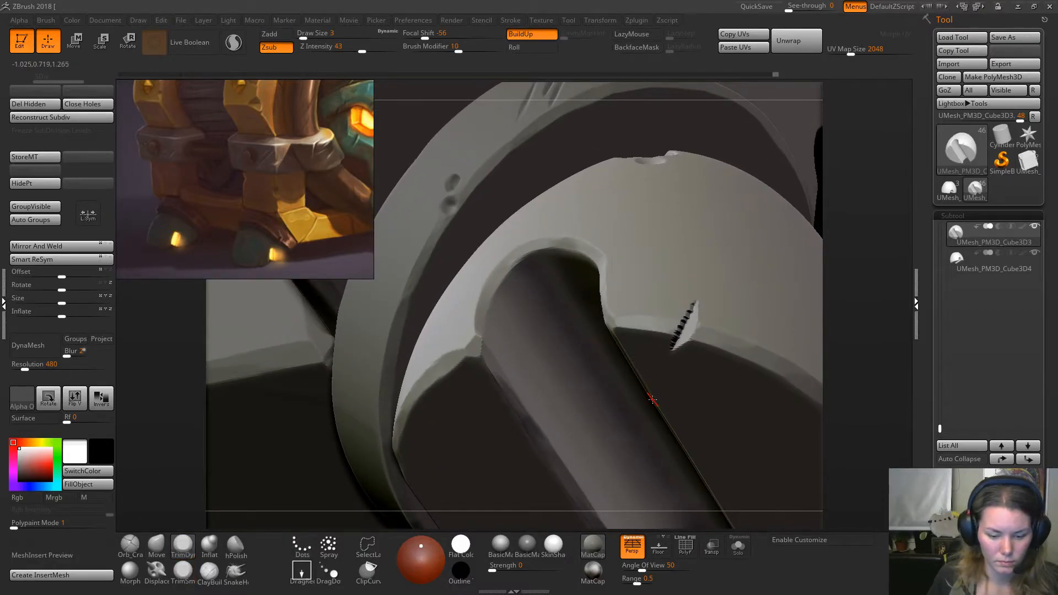
pyautogui.moveTo(882, 254)
pyautogui.mouseDown()
pyautogui.moveTo(833, 281)
pyautogui.moveTo(609, 357)
pyautogui.mouseUp()
pyautogui.press('space')
pyautogui.click(234, 44)
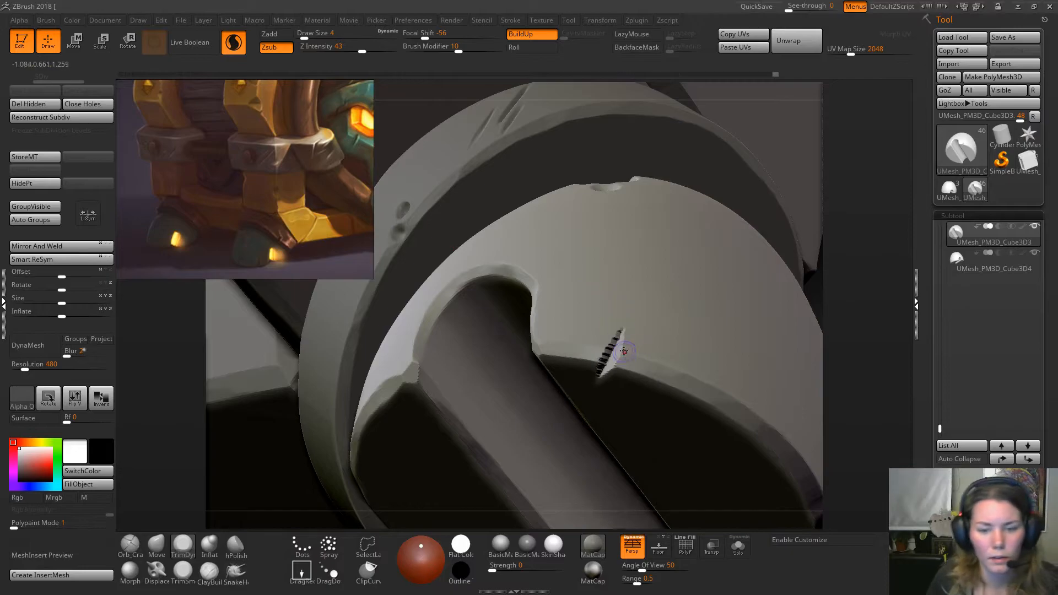
pyautogui.press('shift')
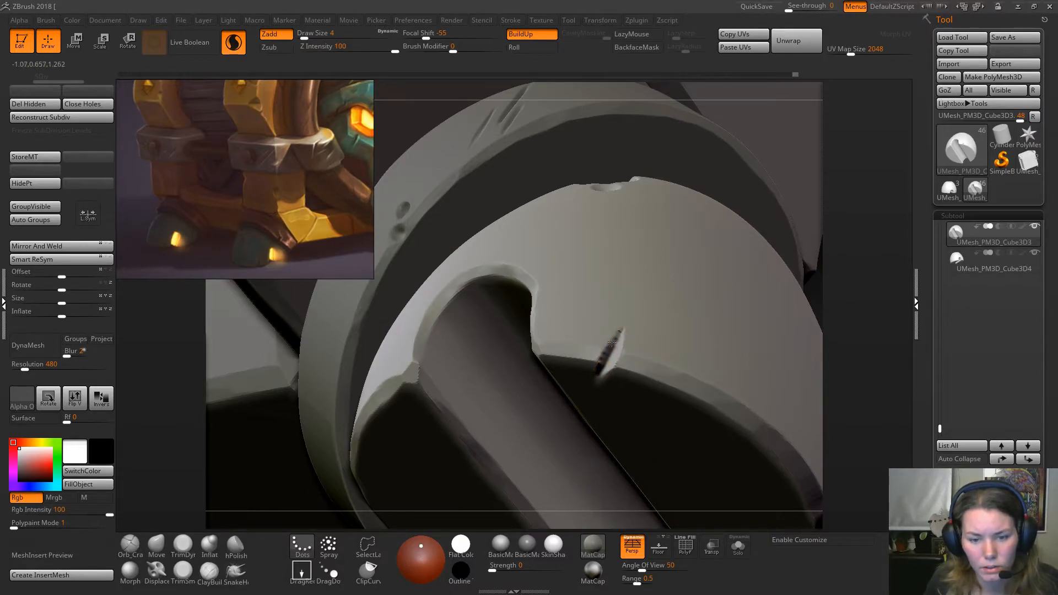
pyautogui.moveTo(617, 352)
pyautogui.keyDown('shift'); pyautogui.mouseDown()
pyautogui.moveTo(611, 365)
pyautogui.moveTo(611, 353)
pyautogui.mouseUp(); pyautogui.keyUp('shift')
# Trim the walls and edges of the bottom-rim notch with TrimSmoothBorder, and turn off Sculptris Pro mode.
pyautogui.moveTo(843, 303)
pyautogui.keyDown('alt'); pyautogui.mouseDown()
pyautogui.moveTo(786, 295)
pyautogui.moveTo(715, 308)
pyautogui.mouseUp(); pyautogui.keyUp('alt')
pyautogui.click(182, 570)
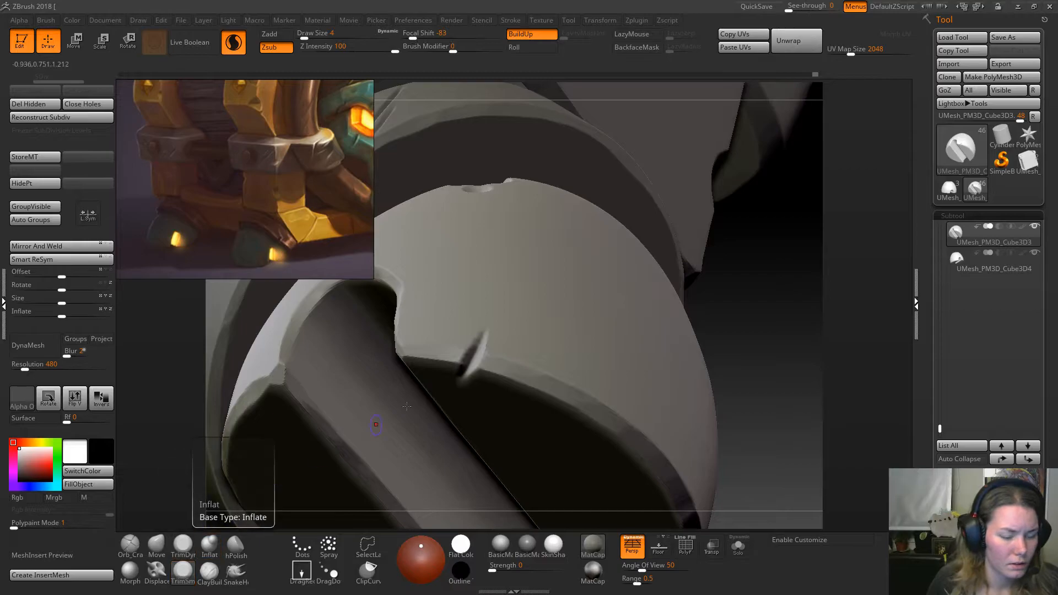
pyautogui.moveTo(734, 268); pyautogui.dragTo(751, 301)
pyautogui.moveTo(480, 349)
pyautogui.mouseDown()
pyautogui.moveTo(476, 364)
pyautogui.moveTo(485, 332)
pyautogui.mouseUp()
pyautogui.moveTo(695, 259); pyautogui.dragTo(658, 233)
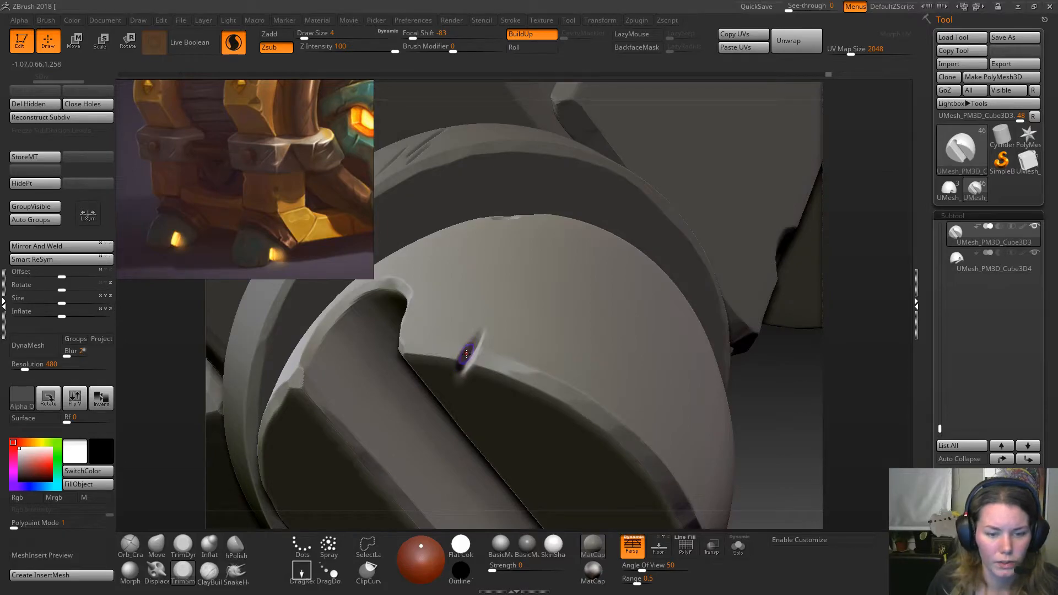
pyautogui.moveTo(784, 304); pyautogui.dragTo(659, 282)
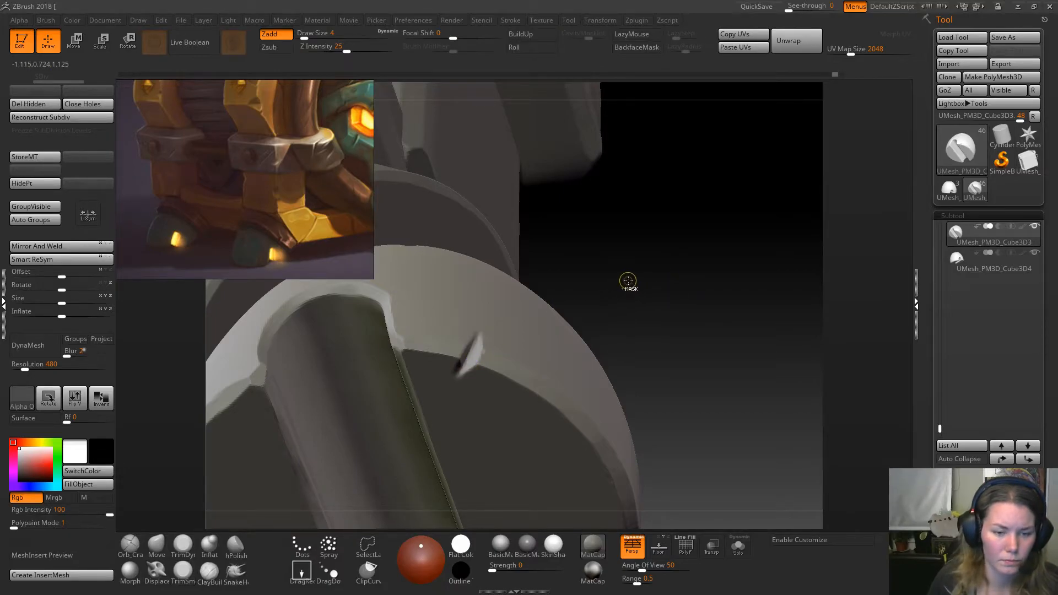
pyautogui.keyDown('ctrl'); pyautogui.keyDown('shift'); pyautogui.click(633, 300); pyautogui.keyUp('shift'); pyautogui.keyUp('ctrl')
pyautogui.moveTo(628, 301); pyautogui.dragTo(483, 314)
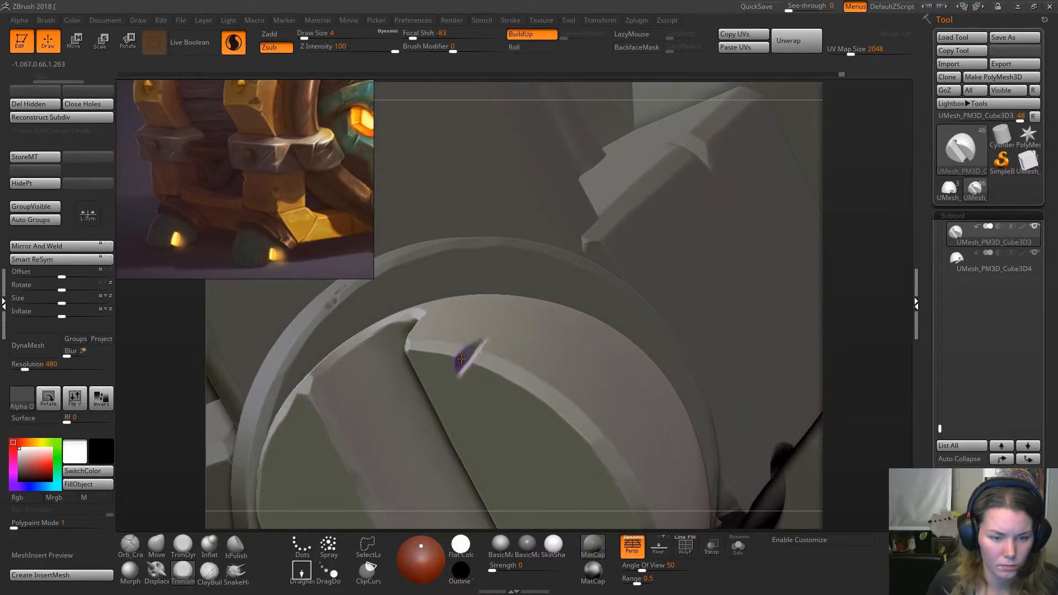
pyautogui.moveTo(862, 262); pyautogui.dragTo(578, 332)
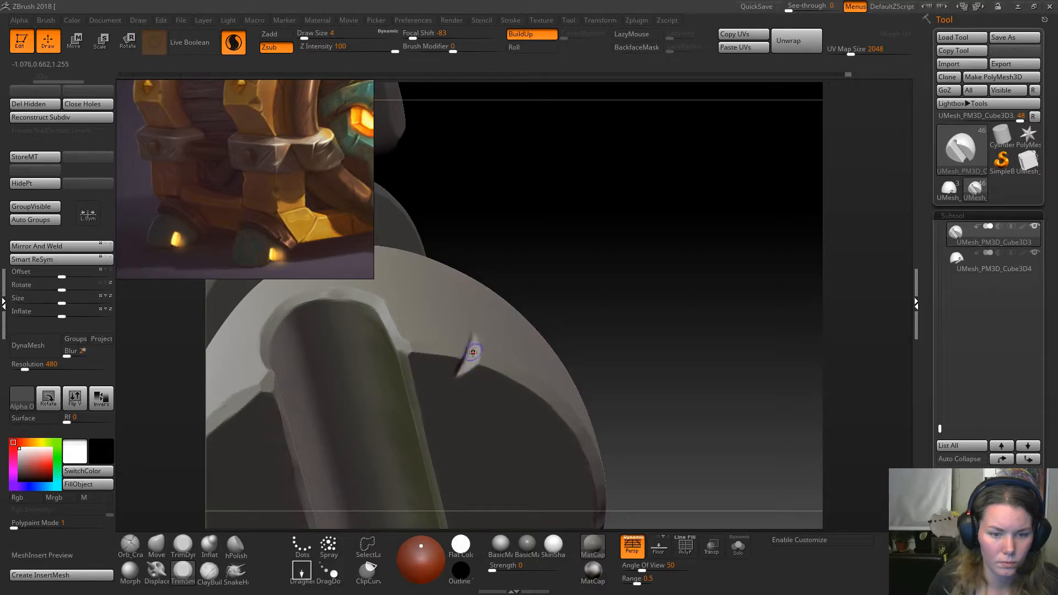
pyautogui.moveTo(616, 257); pyautogui.dragTo(471, 346)
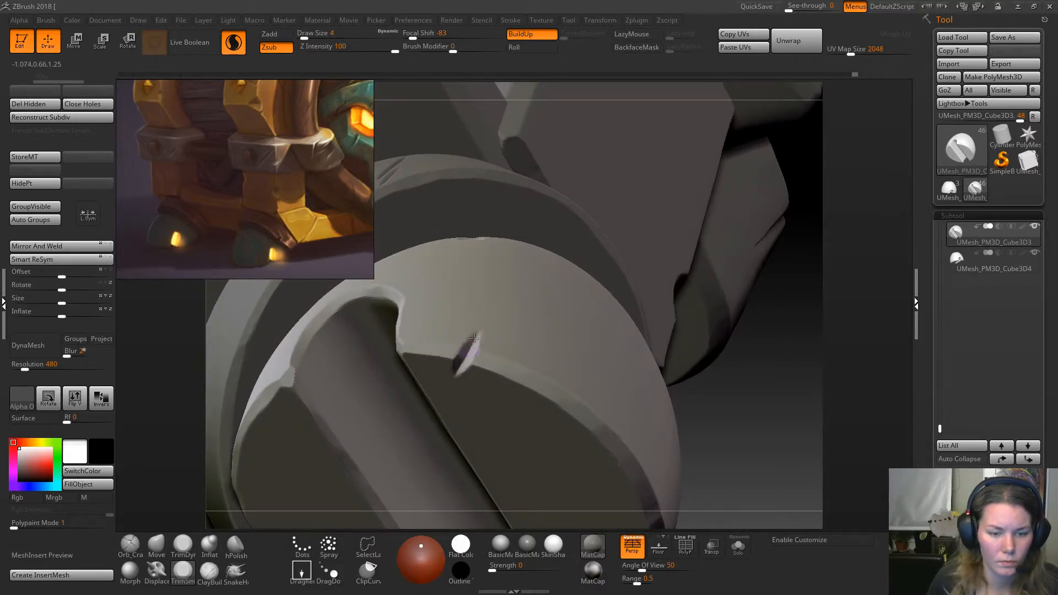
pyautogui.keyDown('ctrl'); pyautogui.moveTo(725, 258); pyautogui.dragTo(661, 160, button='right'); pyautogui.keyUp('ctrl')
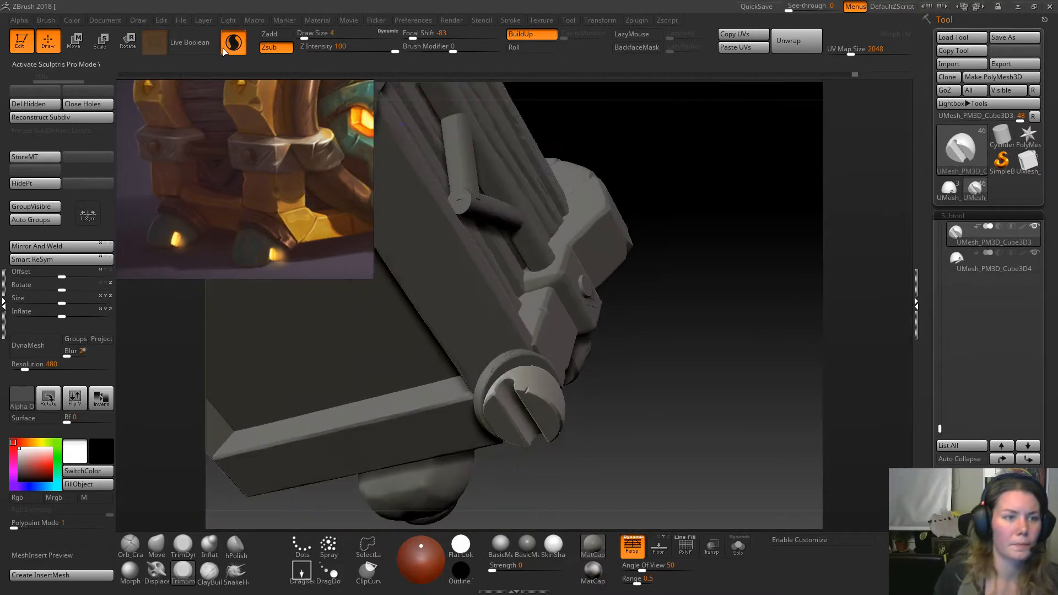
pyautogui.click(223, 52)
# Stamp a thin slanted slash above the arched opening on the domed foot with Orb_Slash02 at draw size 4.
pyautogui.moveTo(695, 231)
pyautogui.mouseDown()
pyautogui.moveTo(684, 290)
pyautogui.moveTo(610, 222)
pyautogui.moveTo(420, 240)
pyautogui.moveTo(385, 425)
pyautogui.moveTo(404, 485)
pyautogui.mouseUp()
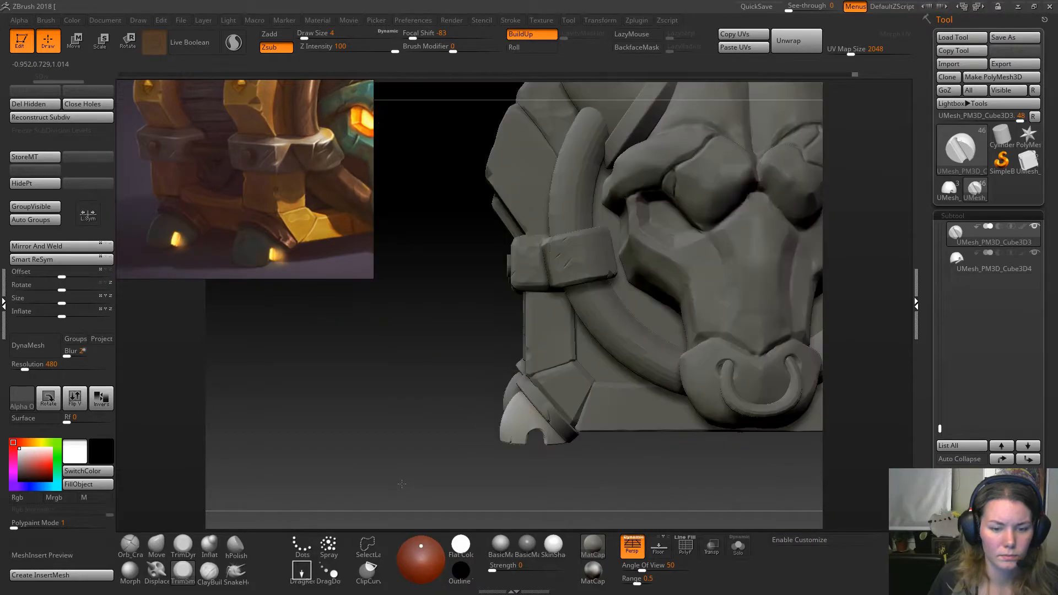
pyautogui.keyDown('alt'); pyautogui.moveTo(387, 424); pyautogui.dragTo(376, 312); pyautogui.keyUp('alt')
pyautogui.moveTo(377, 369)
pyautogui.mouseDown()
pyautogui.moveTo(560, 335)
pyautogui.moveTo(606, 363)
pyautogui.moveTo(612, 395)
pyautogui.moveTo(572, 342)
pyautogui.moveTo(621, 413)
pyautogui.moveTo(610, 402)
pyautogui.mouseUp()
pyautogui.press('b')
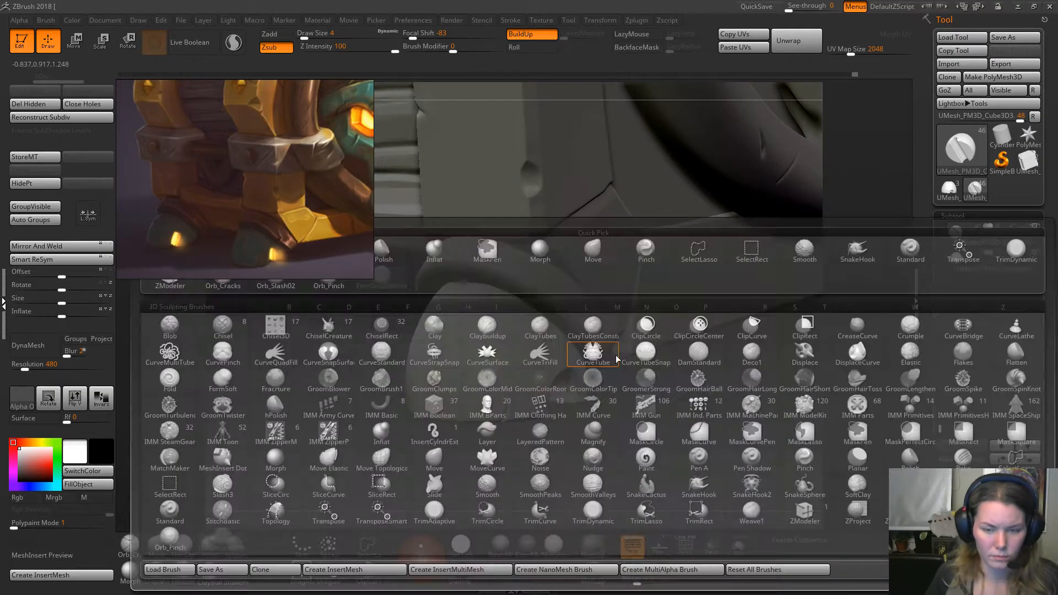
pyautogui.click(288, 287)
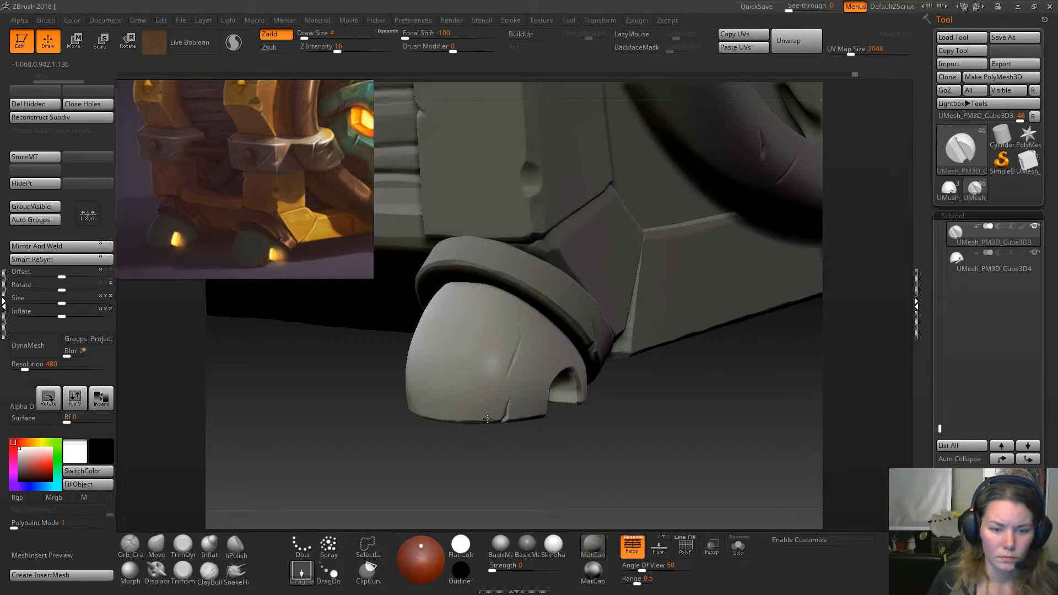
pyautogui.moveTo(566, 470); pyautogui.dragTo(596, 370)
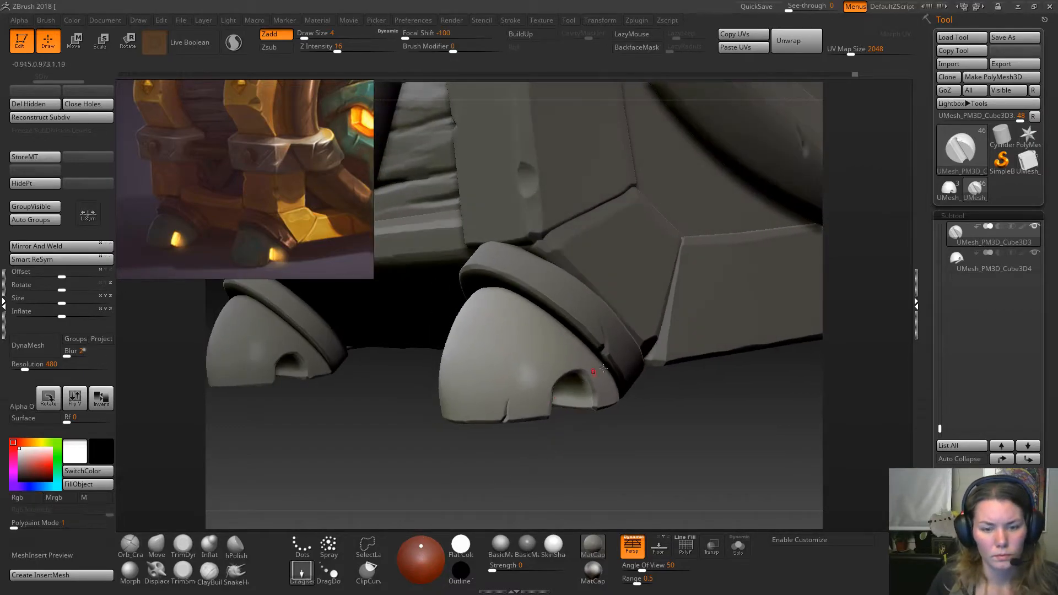
pyautogui.moveTo(668, 399)
pyautogui.mouseDown()
pyautogui.moveTo(723, 399)
pyautogui.moveTo(667, 412)
pyautogui.mouseUp()
pyautogui.moveTo(554, 361); pyautogui.dragTo(545, 380)
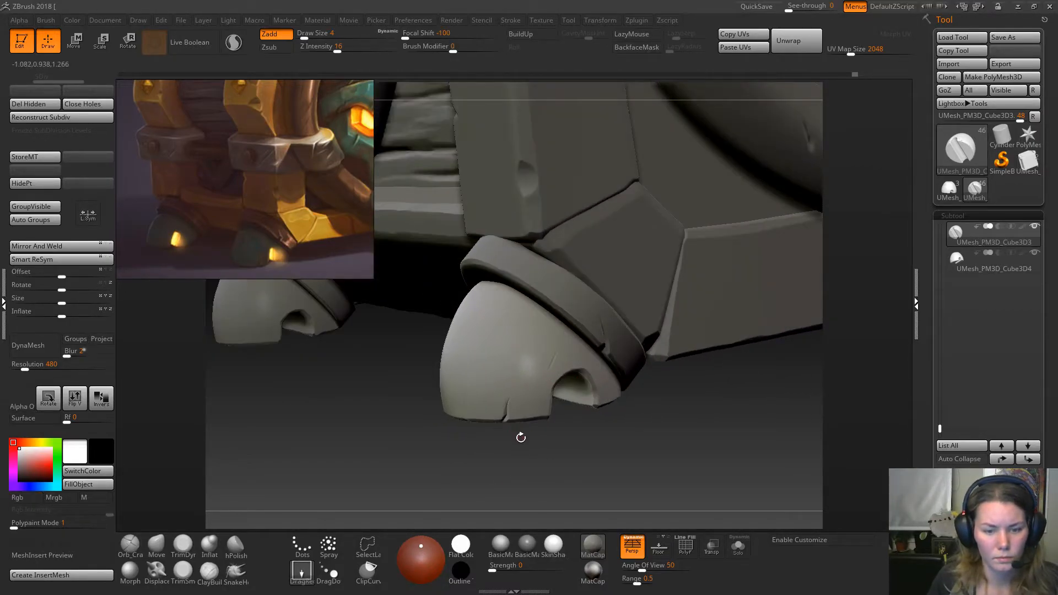
pyautogui.moveTo(542, 470)
pyautogui.mouseDown()
pyautogui.moveTo(526, 471)
pyautogui.moveTo(541, 463)
pyautogui.mouseUp()
pyautogui.moveTo(543, 354); pyautogui.dragTo(557, 338)
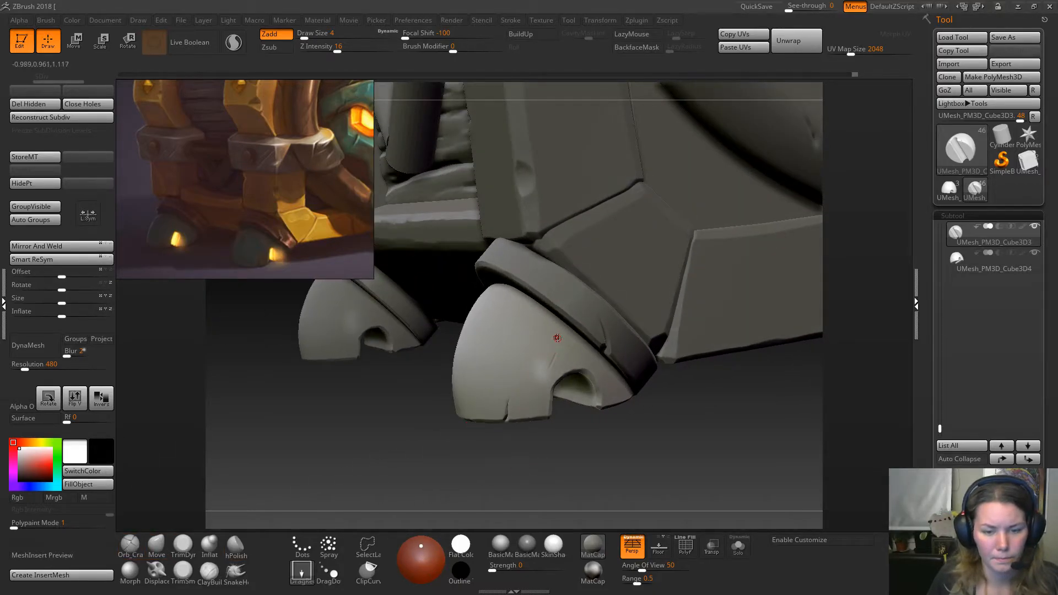
# Carve two small dents, one above the other, into the front of the domed foot with ClayBuildup at draw size 7.
pyautogui.moveTo(456, 496)
pyautogui.mouseDown()
pyautogui.moveTo(482, 499)
pyautogui.moveTo(435, 499)
pyautogui.mouseUp()
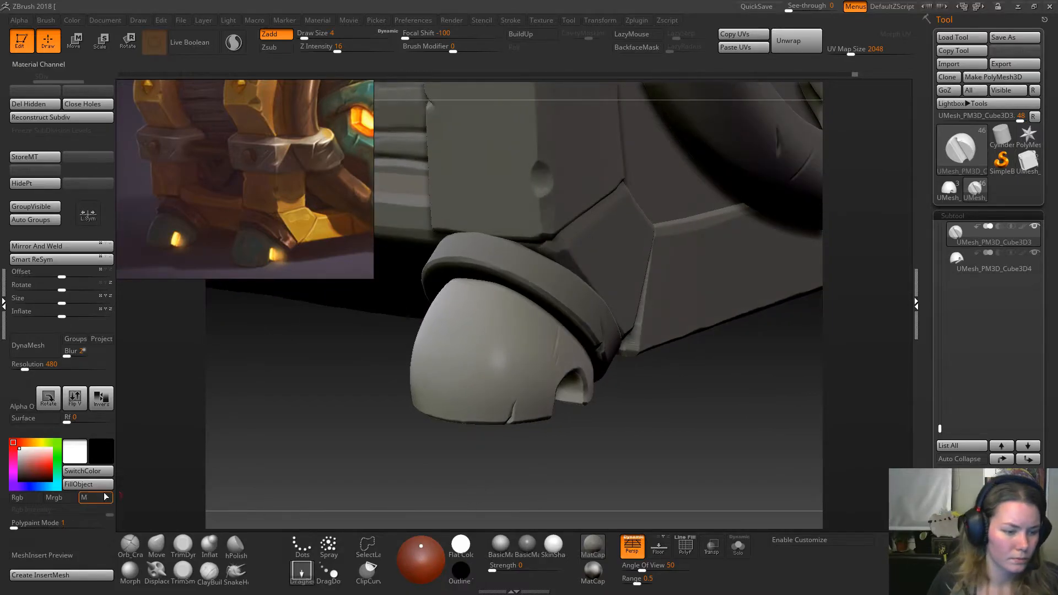
pyautogui.click(209, 582)
pyautogui.press('space')
pyautogui.moveTo(481, 321); pyautogui.dragTo(499, 320)
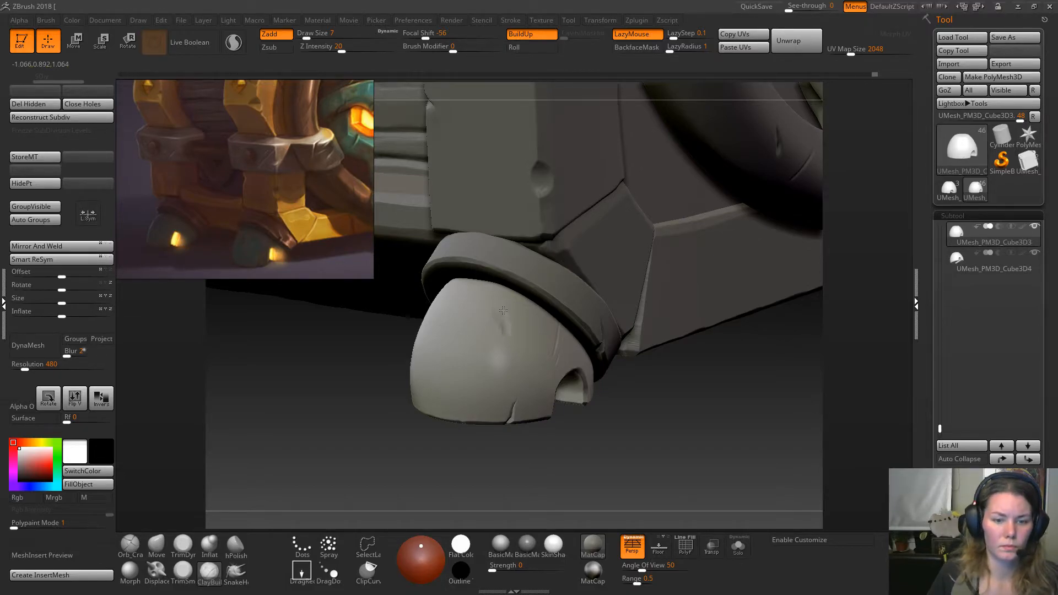
pyautogui.moveTo(499, 321); pyautogui.dragTo(504, 369)
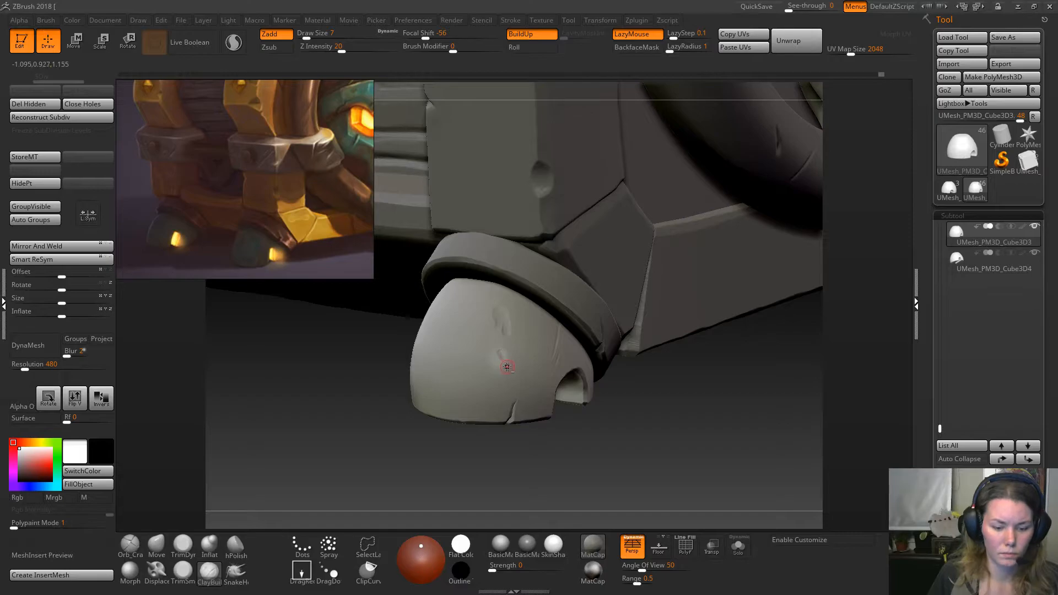
pyautogui.moveTo(390, 444); pyautogui.dragTo(402, 486)
pyautogui.moveTo(357, 453); pyautogui.dragTo(355, 459)
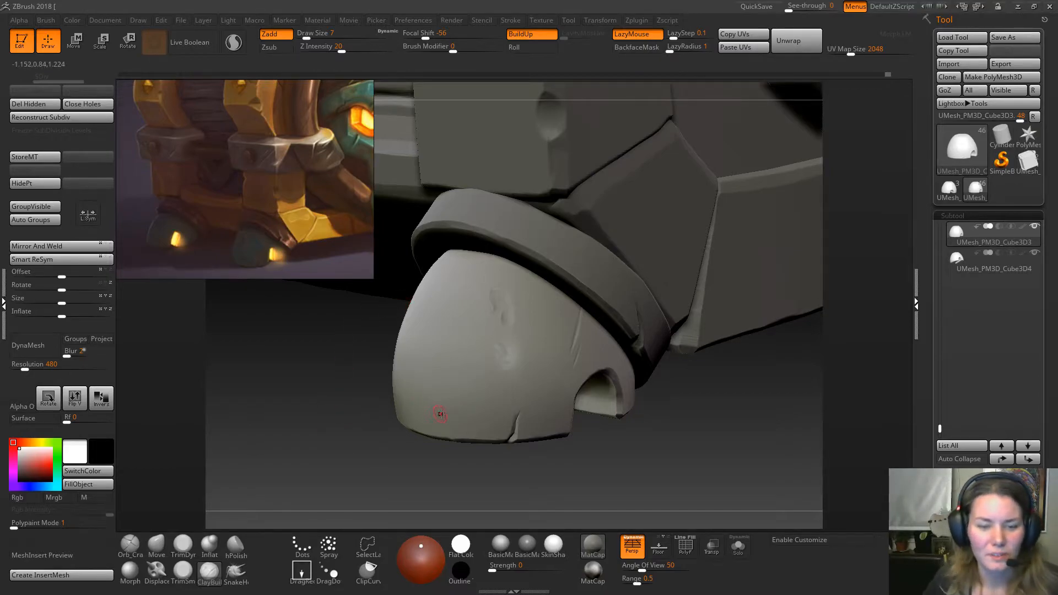
# Activate Sculptris Pro mode and smooth the two new dents on the front of the domed foot.
pyautogui.moveTo(311, 475)
pyautogui.mouseDown()
pyautogui.moveTo(325, 487)
pyautogui.moveTo(318, 482)
pyautogui.mouseUp()
pyautogui.click(236, 46)
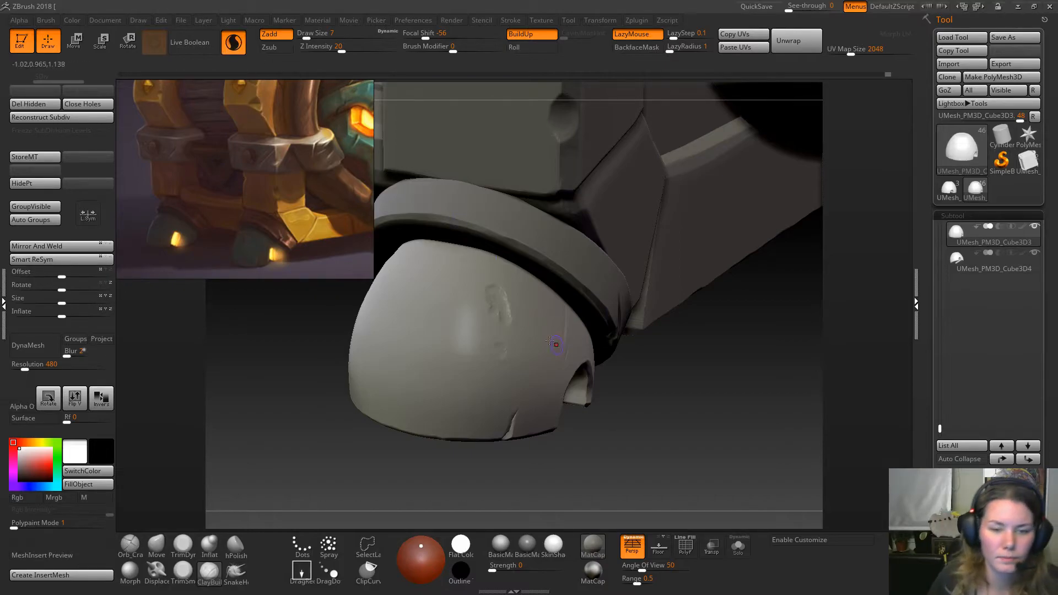
pyautogui.moveTo(490, 289); pyautogui.dragTo(500, 333)
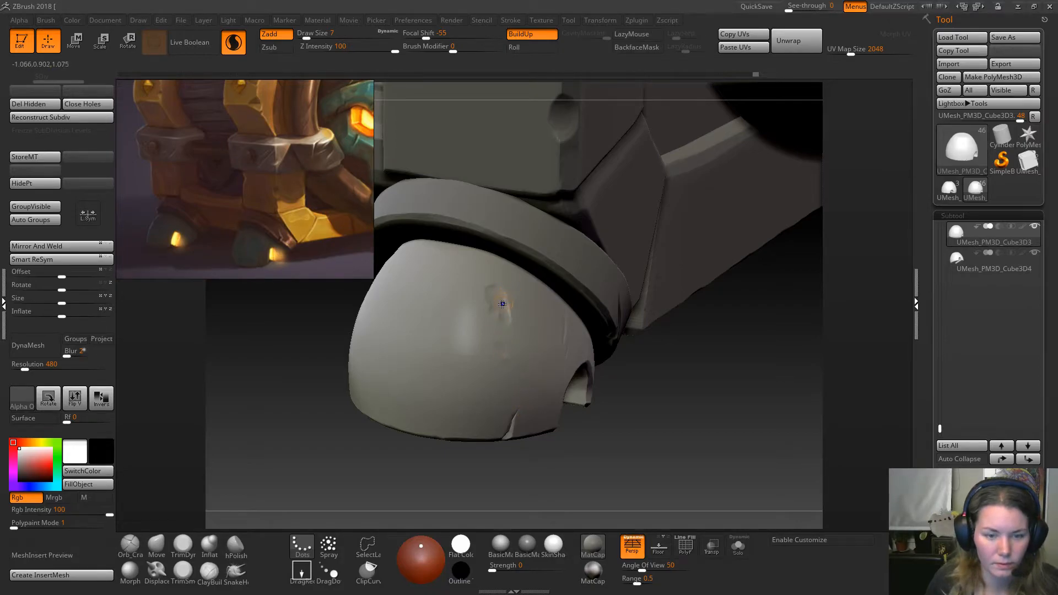
# Turn off Sculptris Pro mode and trim the walls and floors of the two front dents with TrimDynamic at draw size 7.
pyautogui.click(184, 571)
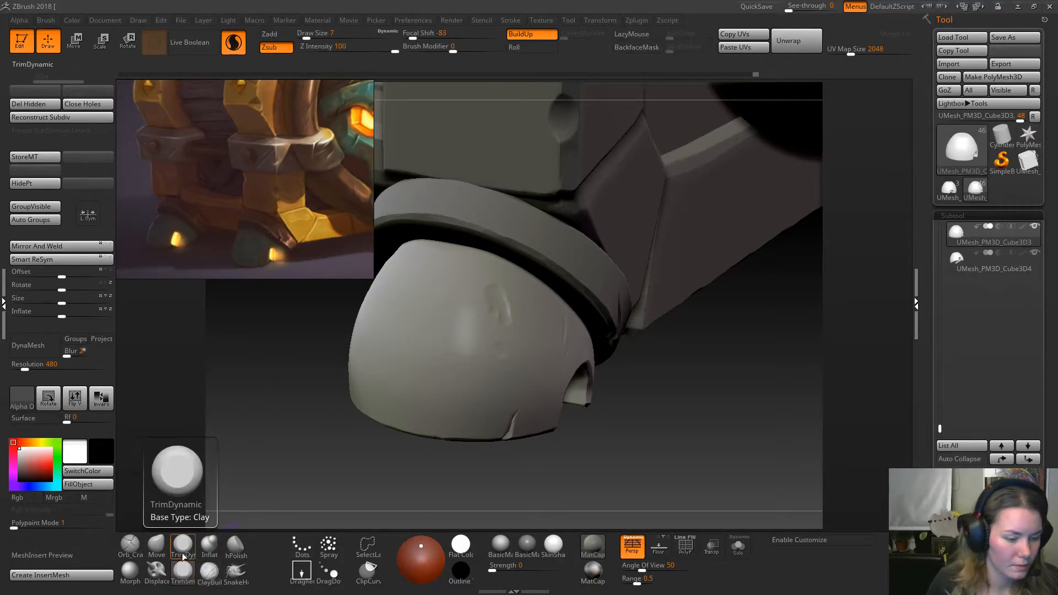
pyautogui.keyDown('alt'); pyautogui.moveTo(421, 361); pyautogui.dragTo(498, 321, button='right'); pyautogui.keyUp('alt')
pyautogui.moveTo(525, 272); pyautogui.dragTo(522, 253)
pyautogui.click(233, 43)
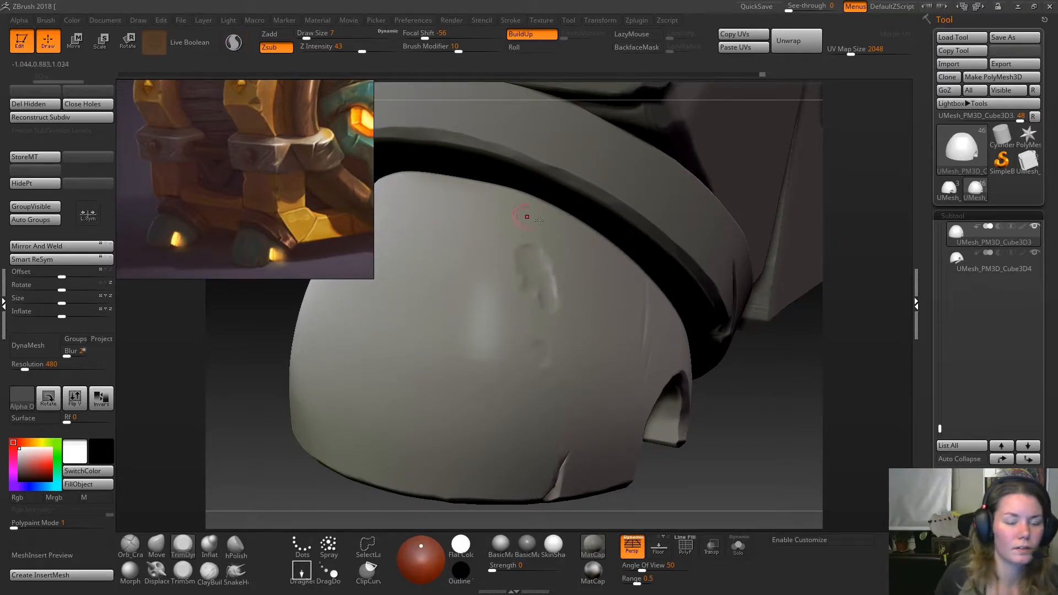
pyautogui.moveTo(886, 216); pyautogui.dragTo(647, 232)
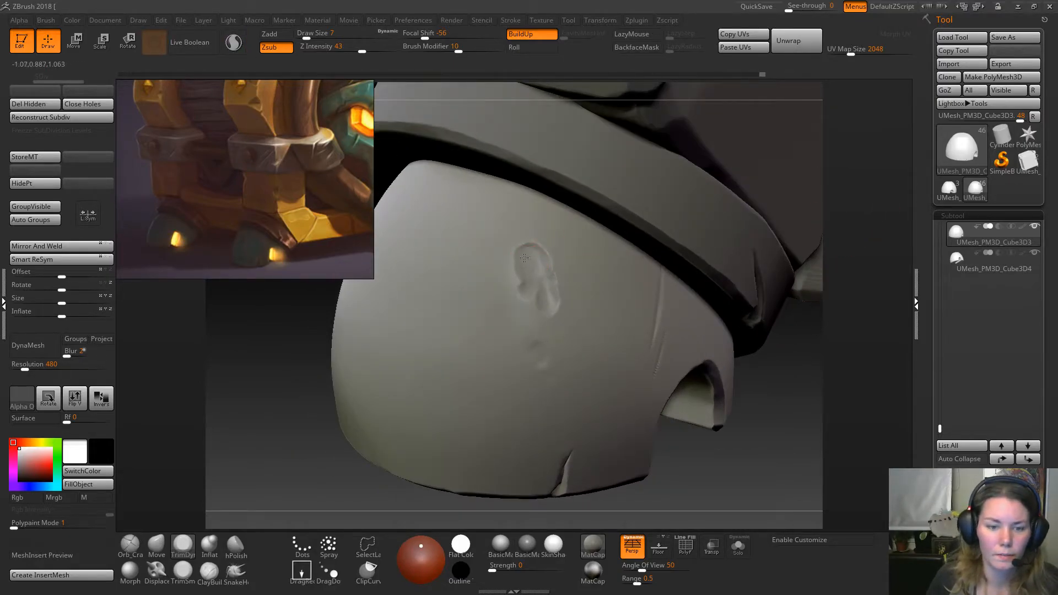
pyautogui.moveTo(544, 263); pyautogui.dragTo(544, 262)
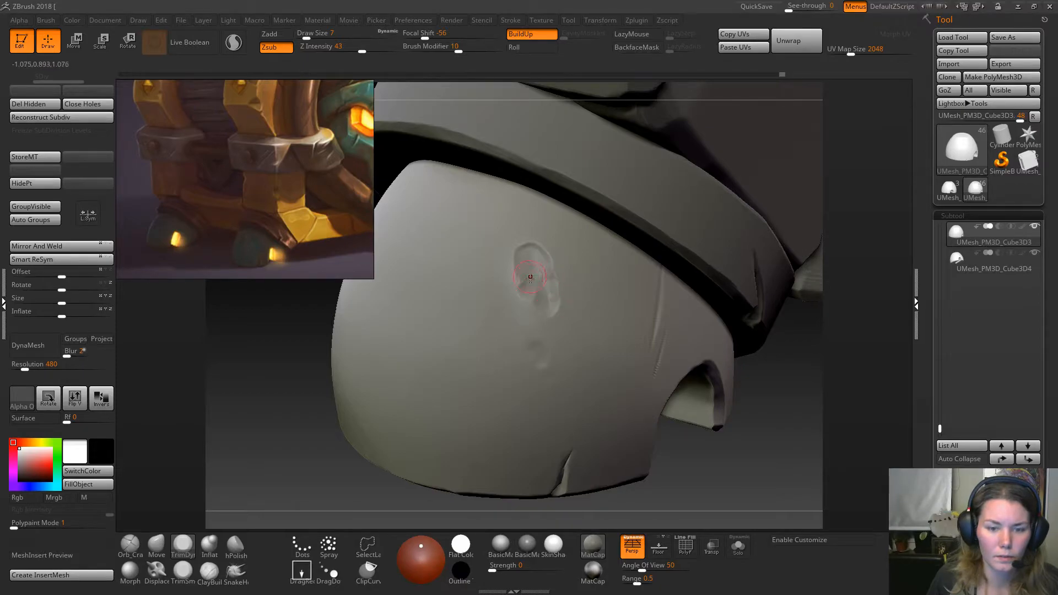
pyautogui.moveTo(529, 272); pyautogui.dragTo(518, 268)
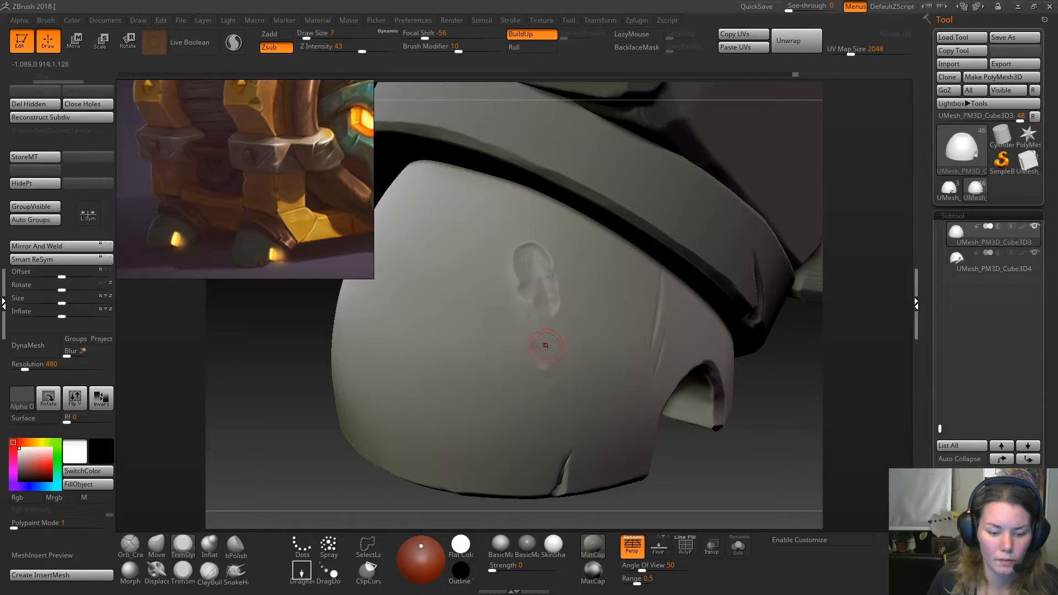
pyautogui.moveTo(312, 436)
pyautogui.mouseDown()
pyautogui.moveTo(306, 450)
pyautogui.moveTo(525, 265)
pyautogui.mouseUp()
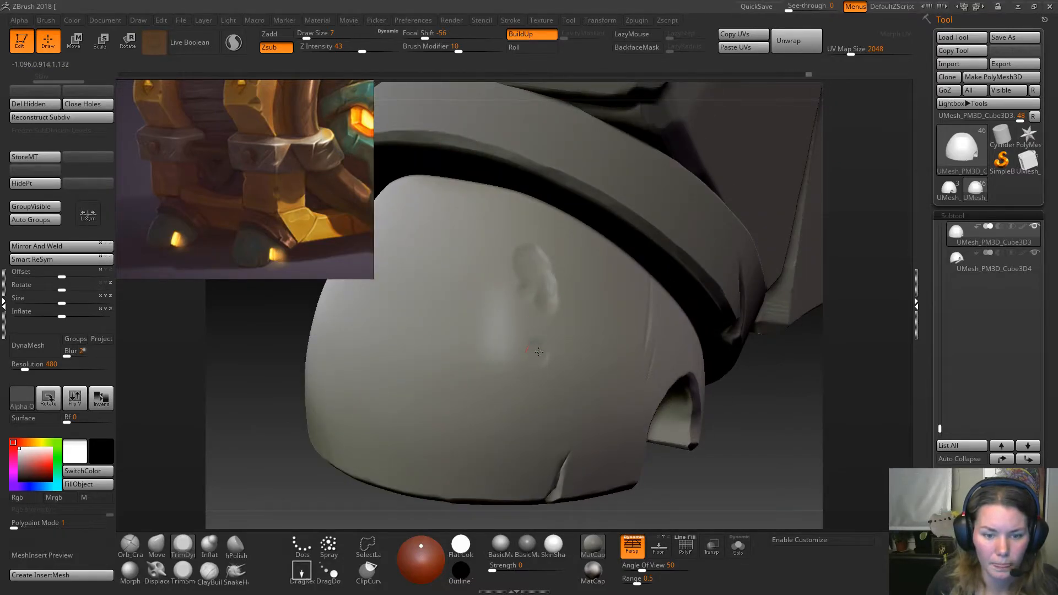
# Trim the edges of the groove on the domed foot's underside with TrimDynamic at draw size 7.
pyautogui.moveTo(710, 449)
pyautogui.keyDown('alt'); pyautogui.mouseDown()
pyautogui.moveTo(661, 406)
pyautogui.moveTo(622, 400)
pyautogui.moveTo(655, 403)
pyautogui.mouseUp(); pyautogui.keyUp('alt')
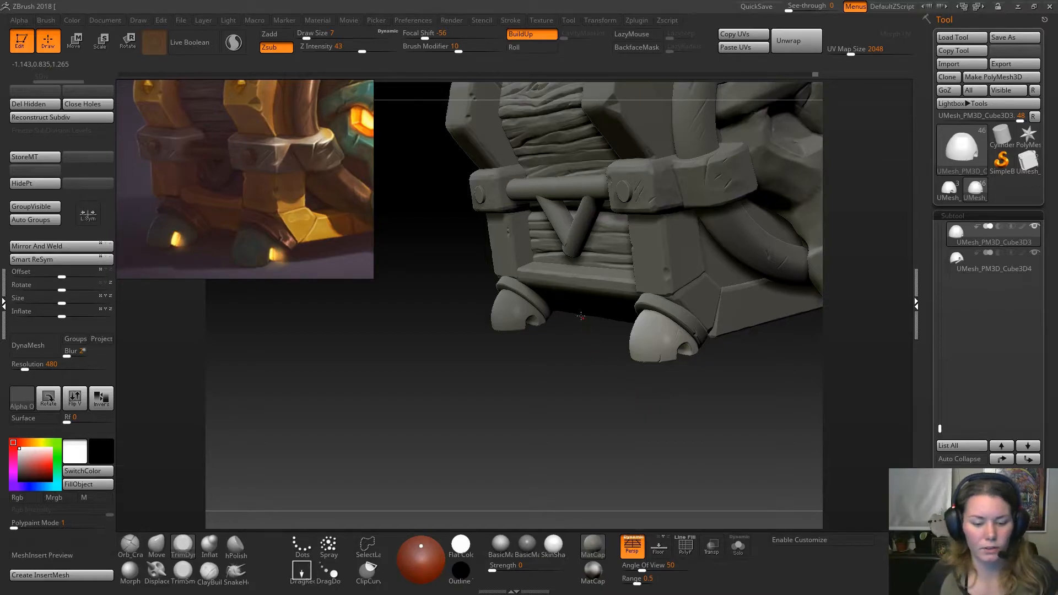
pyautogui.moveTo(609, 432); pyautogui.dragTo(636, 449)
pyautogui.moveTo(771, 415); pyautogui.dragTo(680, 455)
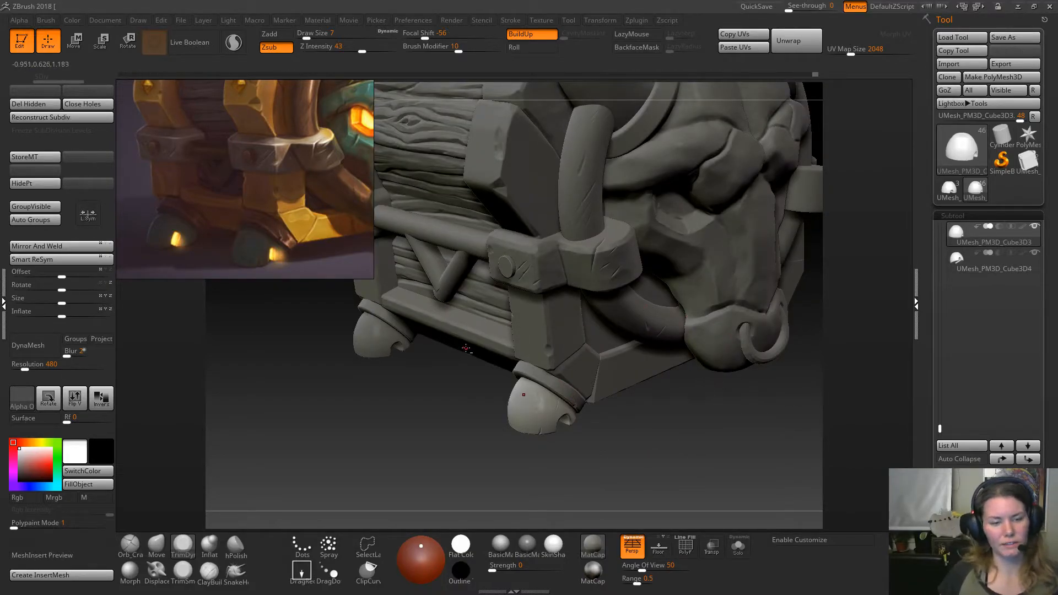
pyautogui.keyDown('alt'); pyautogui.moveTo(597, 305); pyautogui.dragTo(634, 389, button='right'); pyautogui.keyUp('alt')
pyautogui.moveTo(720, 453); pyautogui.dragTo(755, 408, button='right')
pyautogui.moveTo(727, 453)
pyautogui.mouseDown(button='right')
pyautogui.moveTo(796, 348)
pyautogui.moveTo(586, 455)
pyautogui.mouseUp(button='right')
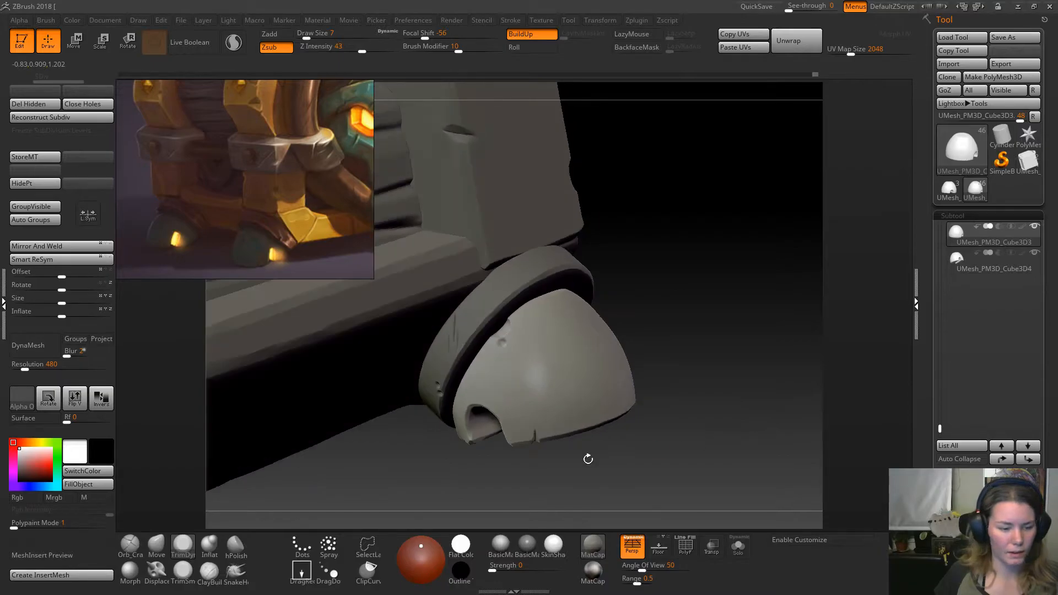
pyautogui.click(209, 571)
pyautogui.moveTo(666, 323)
pyautogui.mouseDown(button='right')
pyautogui.moveTo(679, 327)
pyautogui.moveTo(492, 443)
pyautogui.moveTo(524, 292)
pyautogui.moveTo(542, 297)
pyautogui.moveTo(543, 358)
pyautogui.mouseUp(button='right')
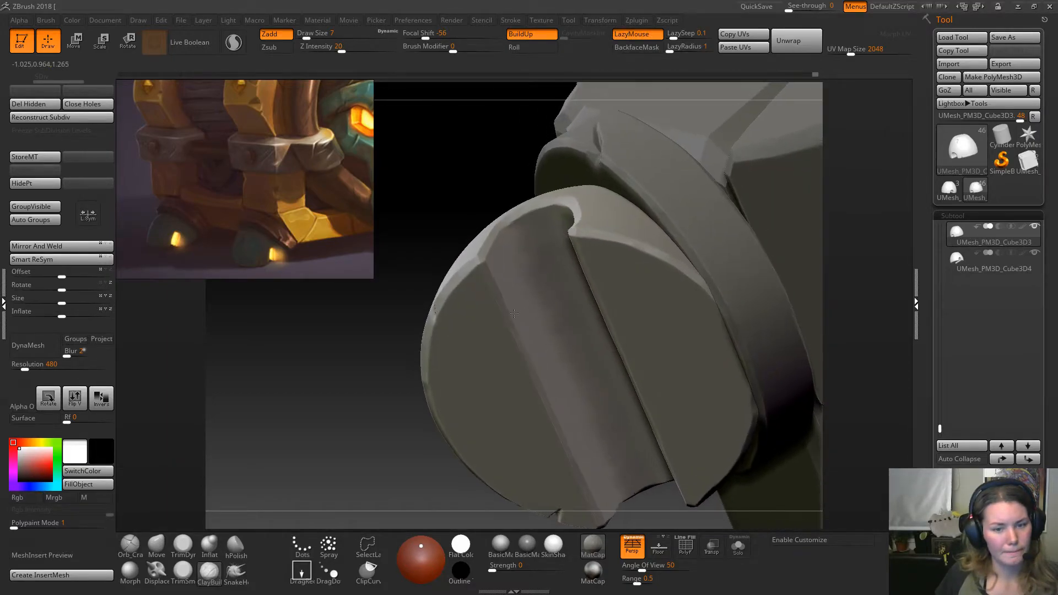
pyautogui.click(183, 550)
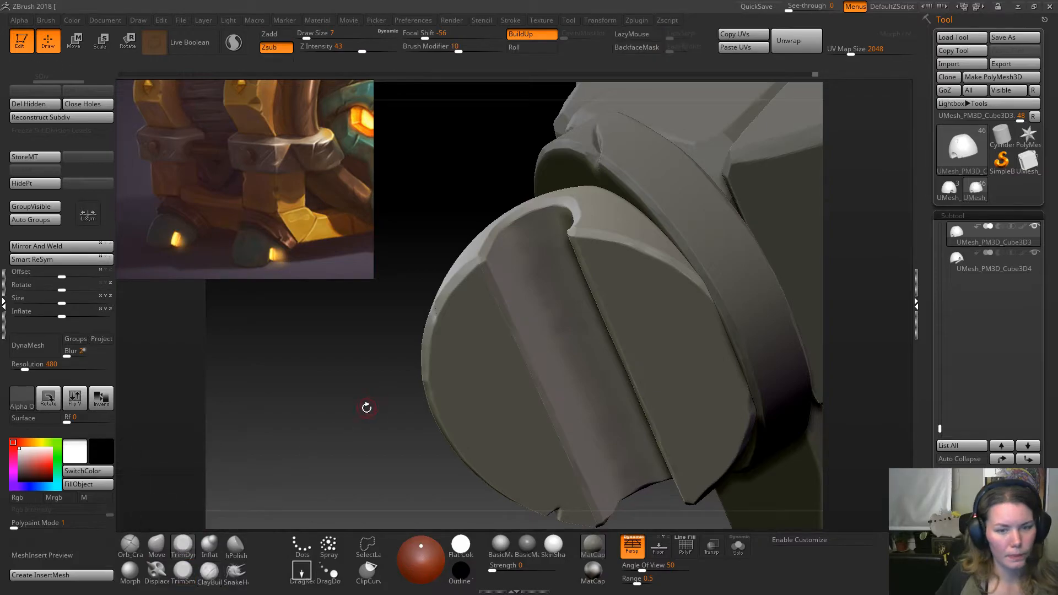
pyautogui.moveTo(367, 408); pyautogui.dragTo(474, 256, button='right')
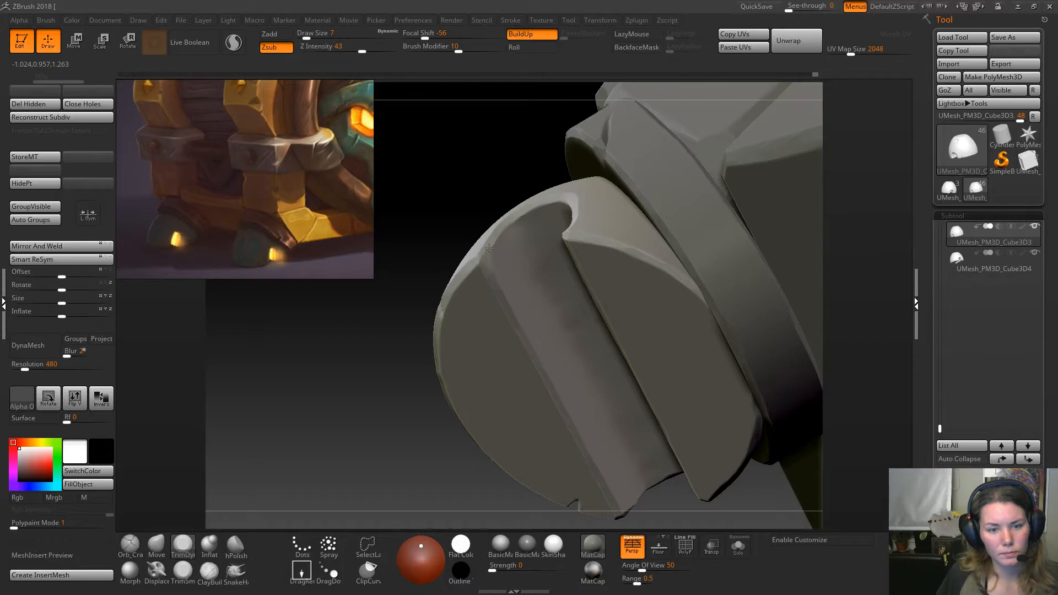
pyautogui.moveTo(488, 250); pyautogui.dragTo(556, 251, button='right')
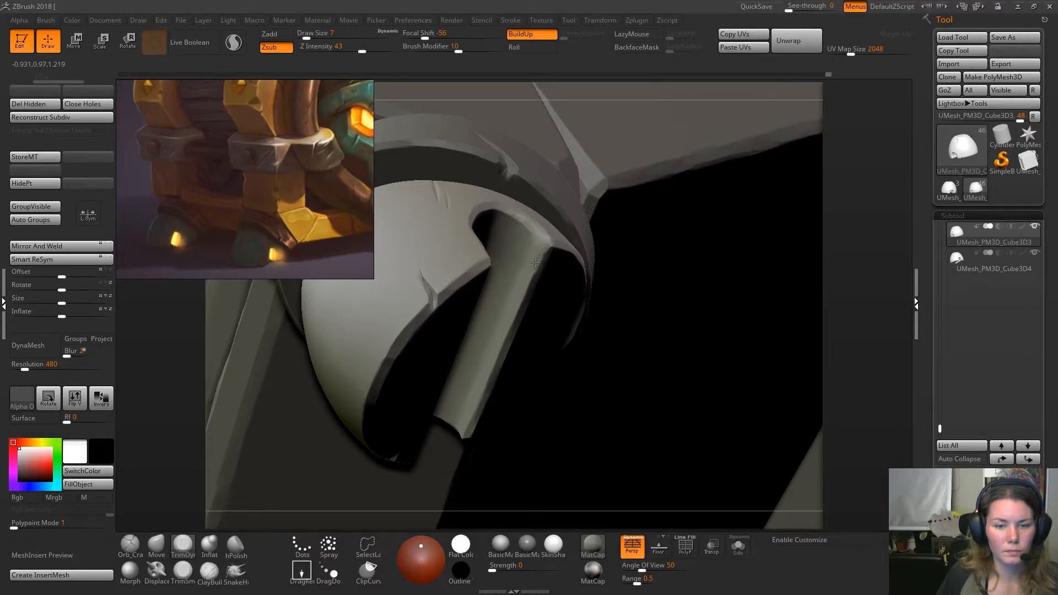
pyautogui.moveTo(791, 168)
pyautogui.mouseDown()
pyautogui.moveTo(825, 295)
pyautogui.moveTo(862, 223)
pyautogui.moveTo(548, 261)
pyautogui.mouseUp()
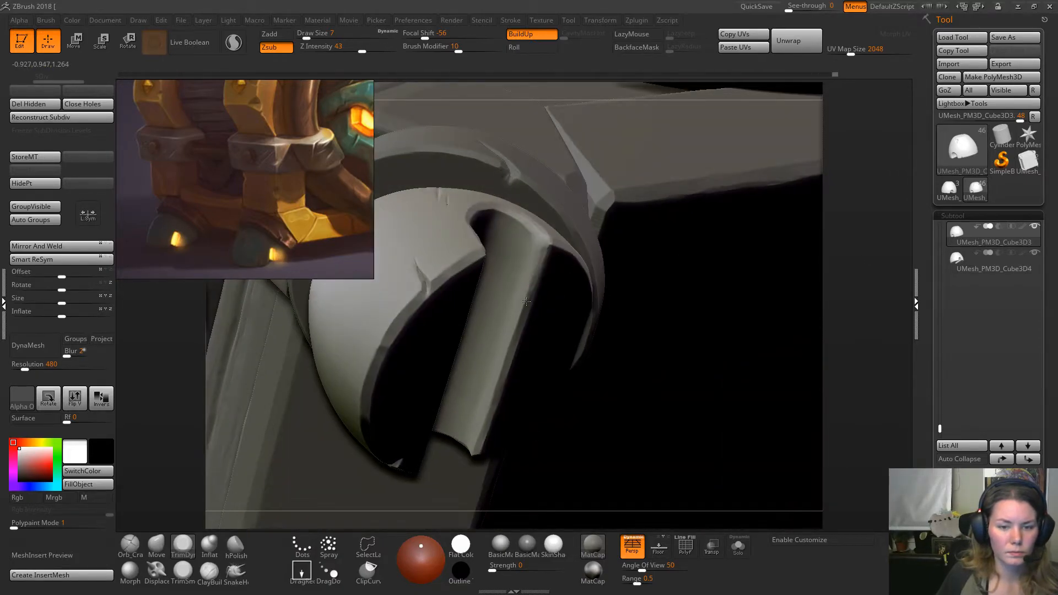
# Flatten the long side edge of the underside groove with TrimSmoothBorder at draw size 12.
pyautogui.click(183, 570)
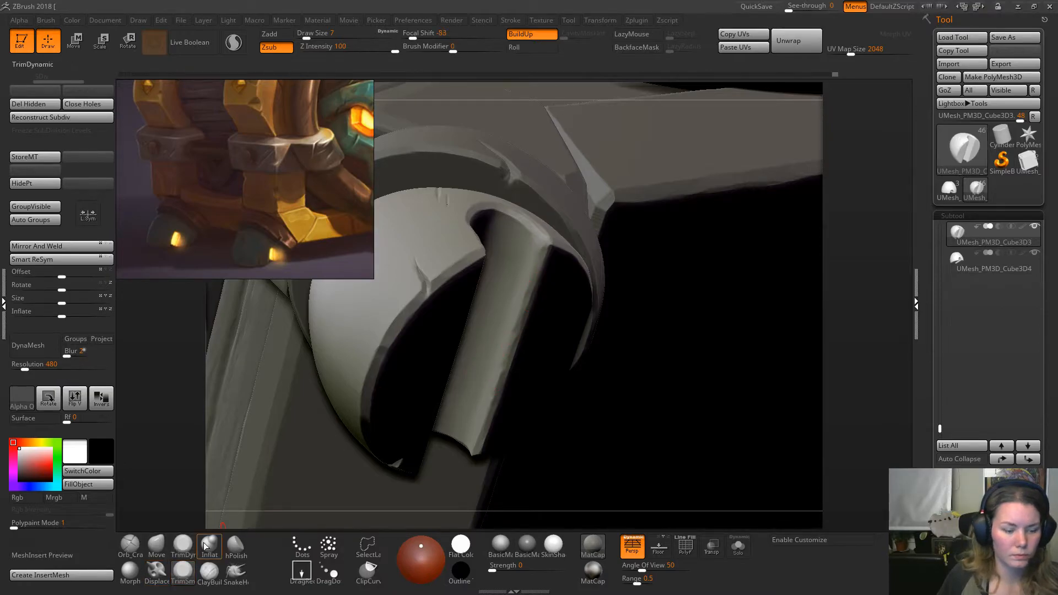
pyautogui.press('space')
pyautogui.click(542, 264)
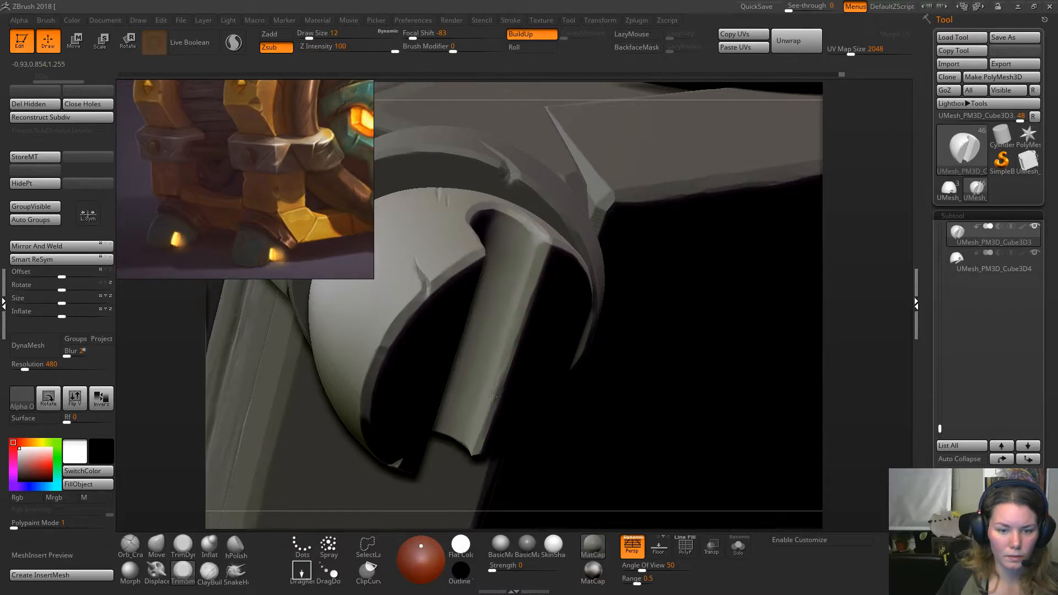
pyautogui.moveTo(478, 439); pyautogui.dragTo(492, 394)
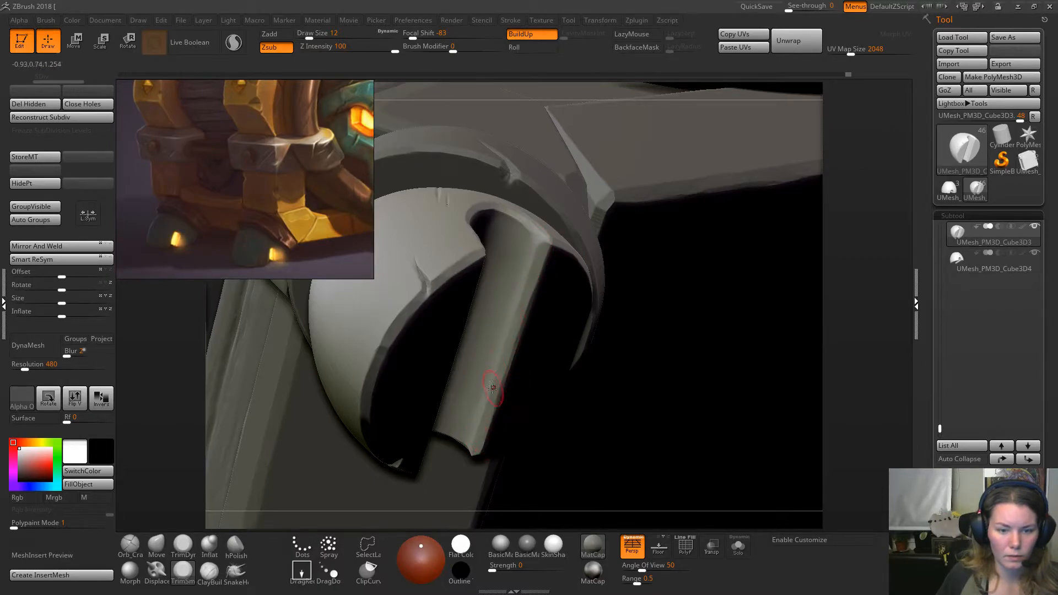
pyautogui.moveTo(849, 239)
pyautogui.mouseDown()
pyautogui.moveTo(694, 369)
pyautogui.moveTo(654, 385)
pyautogui.moveTo(394, 382)
pyautogui.moveTo(706, 456)
pyautogui.moveTo(683, 453)
pyautogui.mouseUp()
pyautogui.keyDown('alt'); pyautogui.moveTo(387, 391); pyautogui.dragTo(409, 449); pyautogui.keyUp('alt')
pyautogui.moveTo(567, 478); pyautogui.dragTo(519, 299)
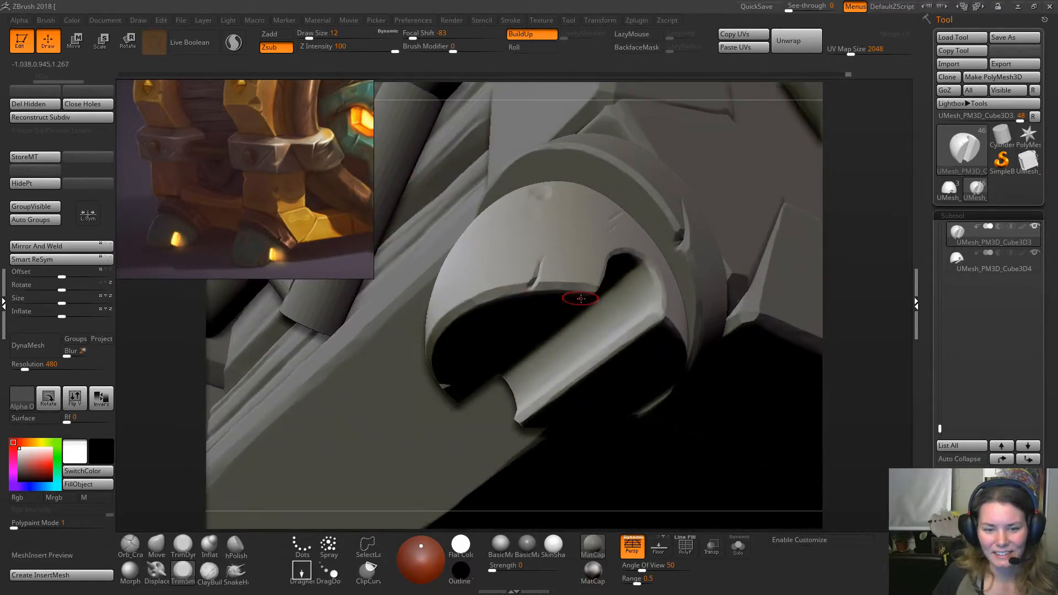
# Isolate the domed foot and trim the border of its arched opening with TrimSmoothBorder at draw size 12.
pyautogui.click(738, 545)
pyautogui.moveTo(862, 265)
pyautogui.mouseDown()
pyautogui.moveTo(548, 278)
pyautogui.moveTo(559, 259)
pyautogui.mouseUp()
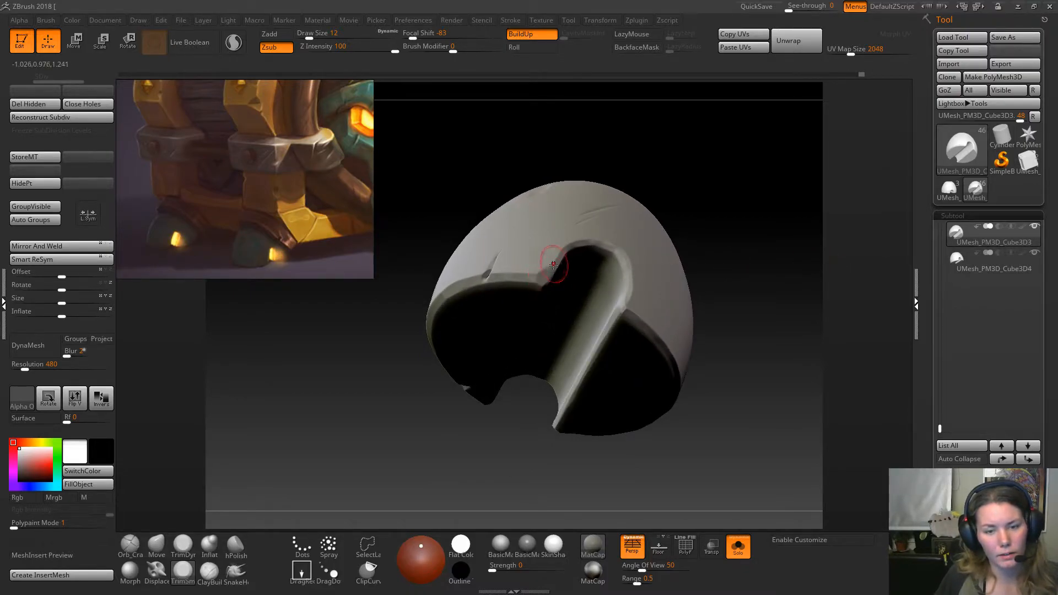
pyautogui.moveTo(746, 174); pyautogui.dragTo(713, 303)
# Refine the two front dents on the isolated foot with TrimSmoothBorder at draw size 7, and show the whole chest again.
pyautogui.keyDown('alt'); pyautogui.moveTo(572, 138); pyautogui.dragTo(716, 209); pyautogui.keyUp('alt')
pyautogui.keyDown('alt'); pyautogui.moveTo(762, 149); pyautogui.dragTo(683, 216); pyautogui.keyUp('alt')
pyautogui.moveTo(722, 176); pyautogui.dragTo(633, 248)
pyautogui.press('space')
pyautogui.moveTo(560, 286); pyautogui.dragTo(556, 286)
pyautogui.moveTo(663, 176)
pyautogui.keyDown('alt'); pyautogui.mouseDown()
pyautogui.moveTo(661, 189)
pyautogui.moveTo(543, 249)
pyautogui.mouseUp(); pyautogui.keyUp('alt')
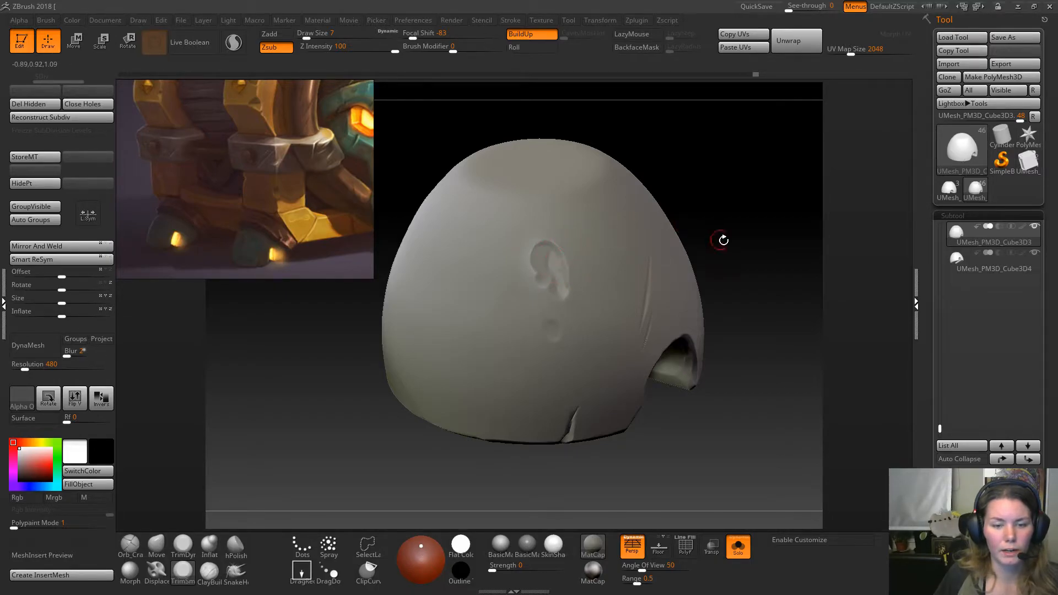
pyautogui.keyDown('alt'); pyautogui.moveTo(716, 236); pyautogui.dragTo(614, 167); pyautogui.keyUp('alt')
pyautogui.moveTo(678, 232)
pyautogui.mouseDown()
pyautogui.moveTo(668, 229)
pyautogui.moveTo(680, 243)
pyautogui.mouseUp()
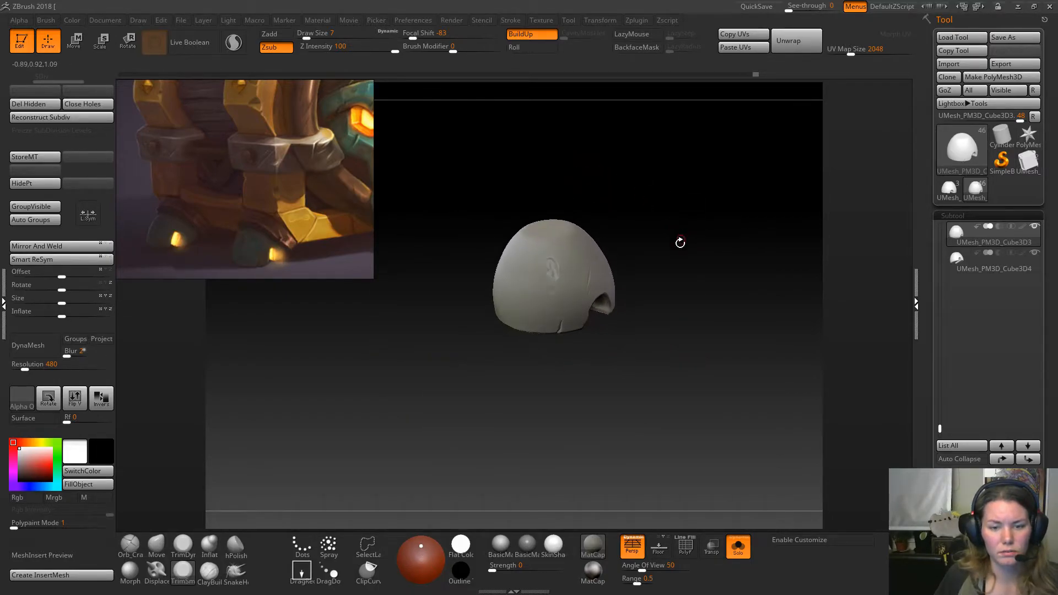
pyautogui.click(739, 547)
pyautogui.keyDown('alt'); pyautogui.moveTo(683, 295); pyautogui.dragTo(683, 380); pyautogui.keyUp('alt')
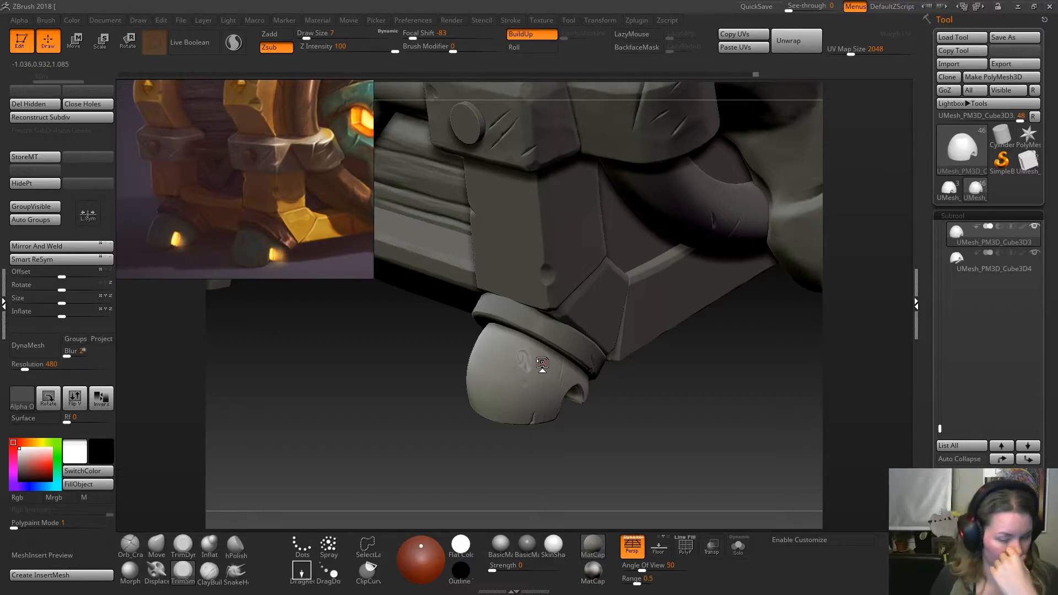
# Select the disc above the domed foot and trim its rim edges with TrimSmoothBorder at draw size 7.
pyautogui.moveTo(636, 417); pyautogui.dragTo(675, 441)
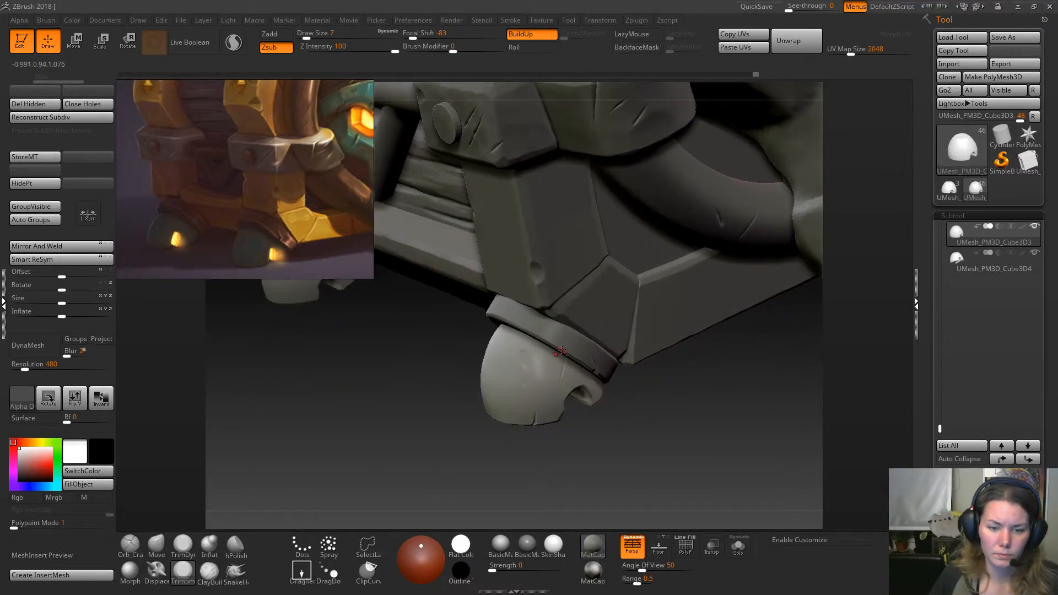
pyautogui.keyDown('alt'); pyautogui.click(592, 374); pyautogui.keyUp('alt')
pyautogui.keyDown('alt'); pyautogui.moveTo(659, 395); pyautogui.dragTo(308, 439); pyautogui.keyUp('alt')
pyautogui.keyDown('alt'); pyautogui.moveTo(248, 369); pyautogui.dragTo(397, 406); pyautogui.keyUp('alt')
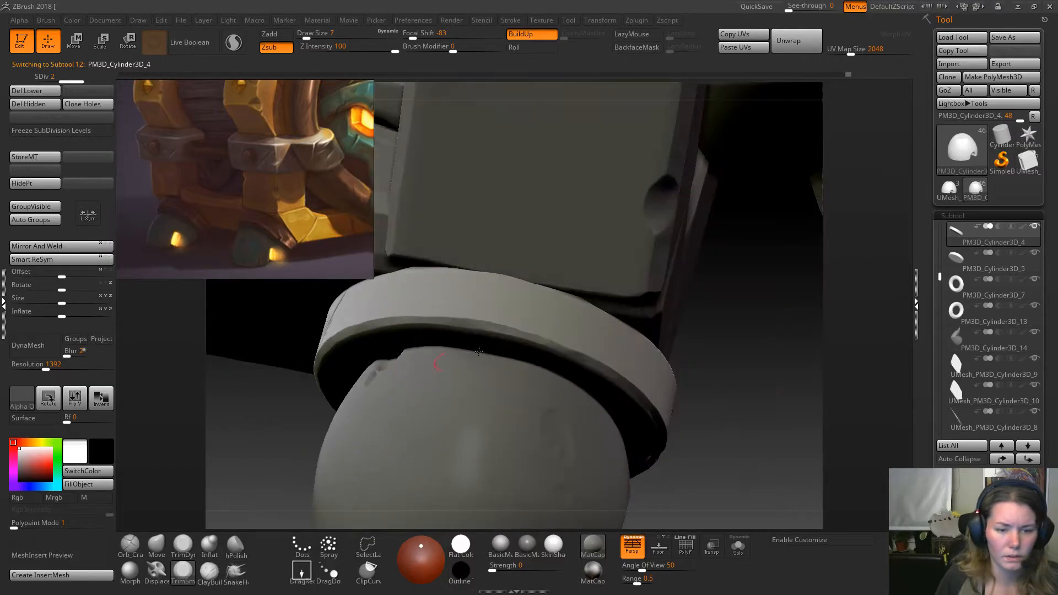
pyautogui.moveTo(474, 324); pyautogui.dragTo(583, 355)
pyautogui.hotkey('ctrl', 'z')
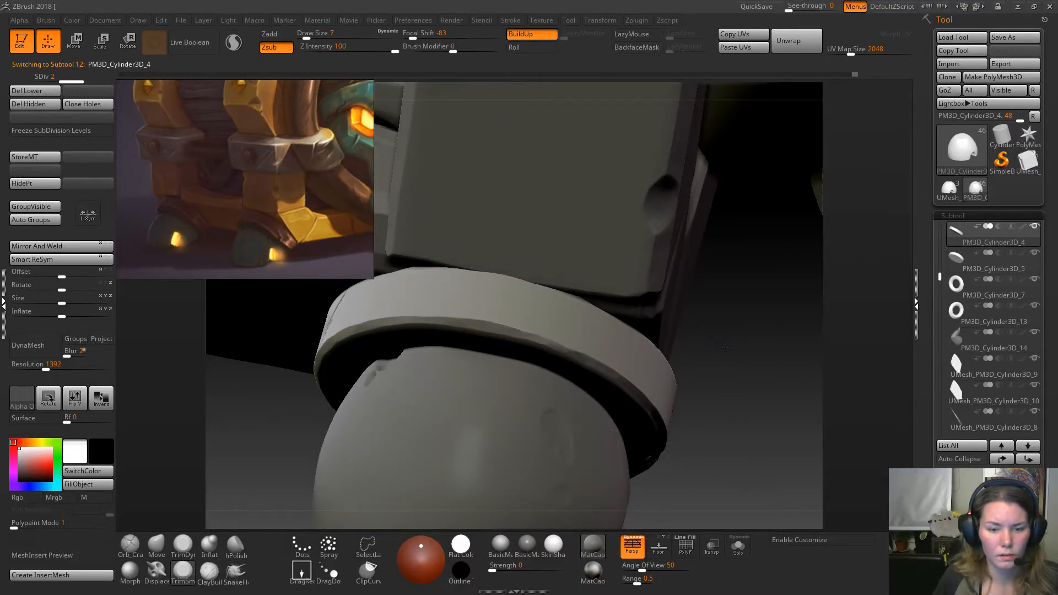
pyautogui.moveTo(725, 348); pyautogui.dragTo(741, 361)
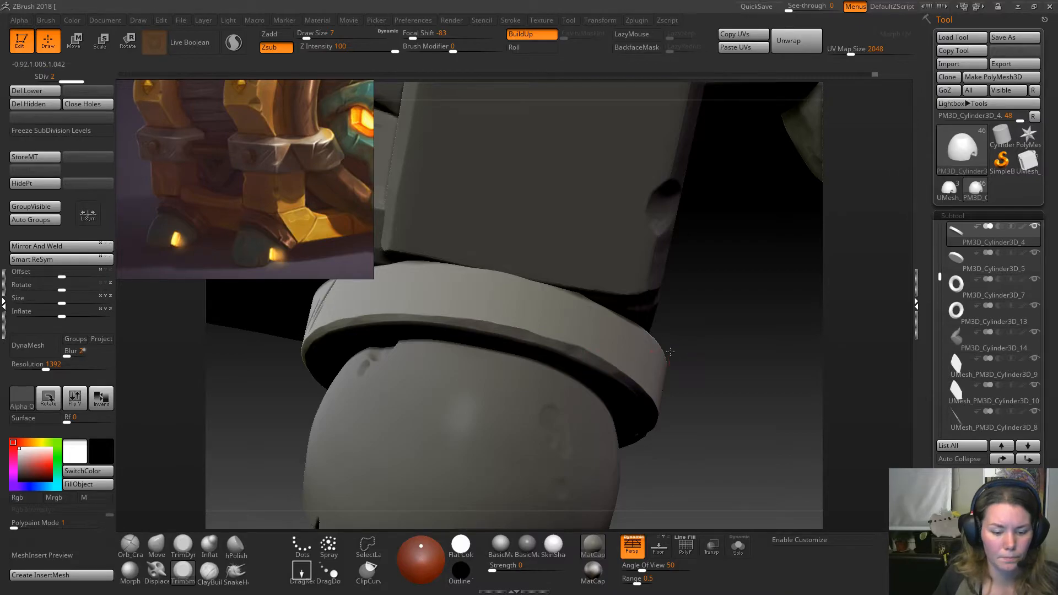
pyautogui.moveTo(673, 350); pyautogui.dragTo(644, 328)
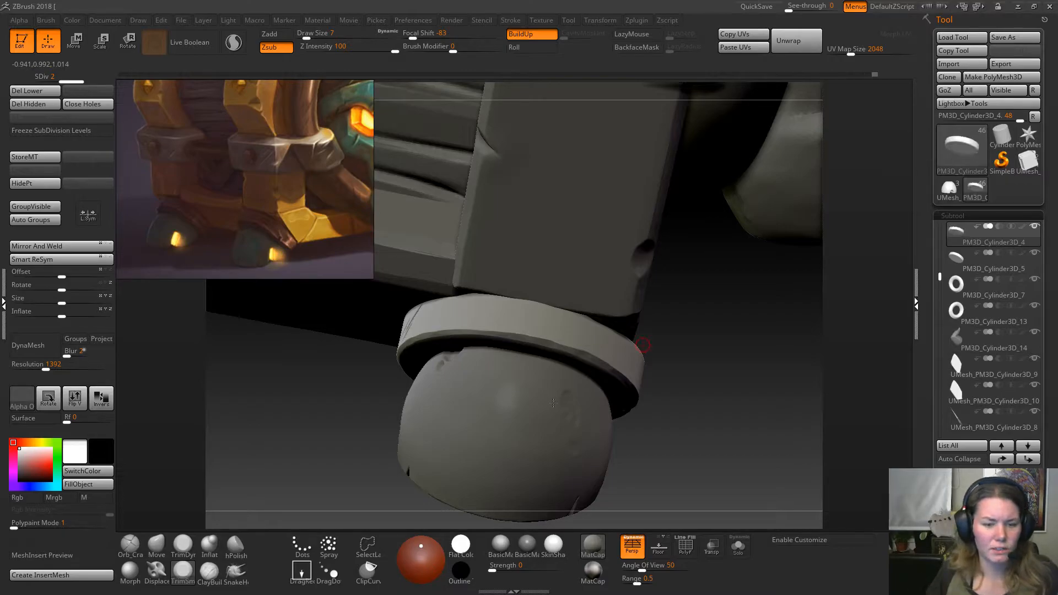
pyautogui.moveTo(711, 344); pyautogui.dragTo(726, 350)
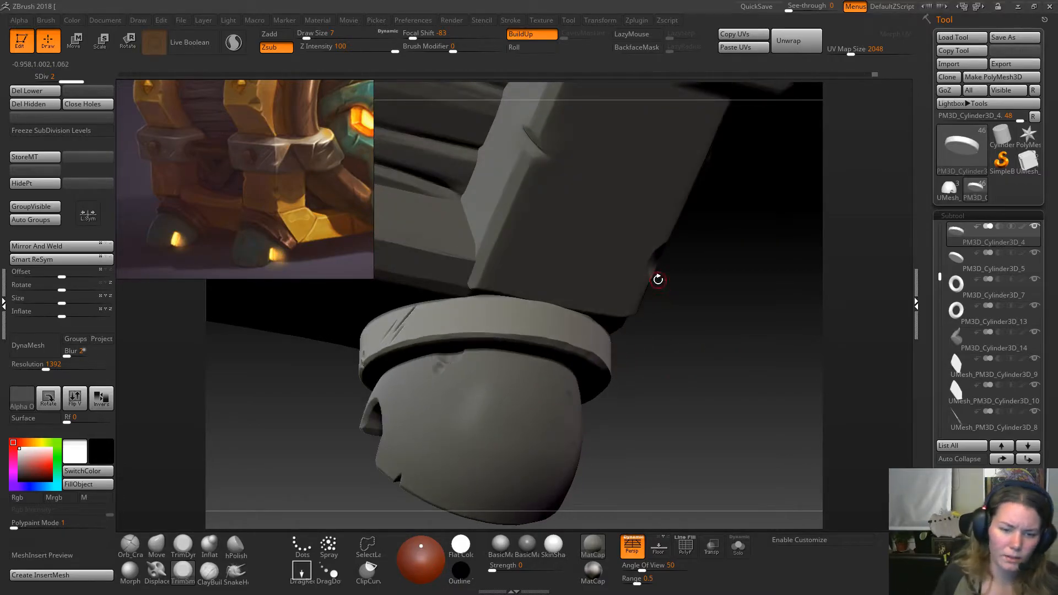
pyautogui.moveTo(697, 413); pyautogui.dragTo(633, 424)
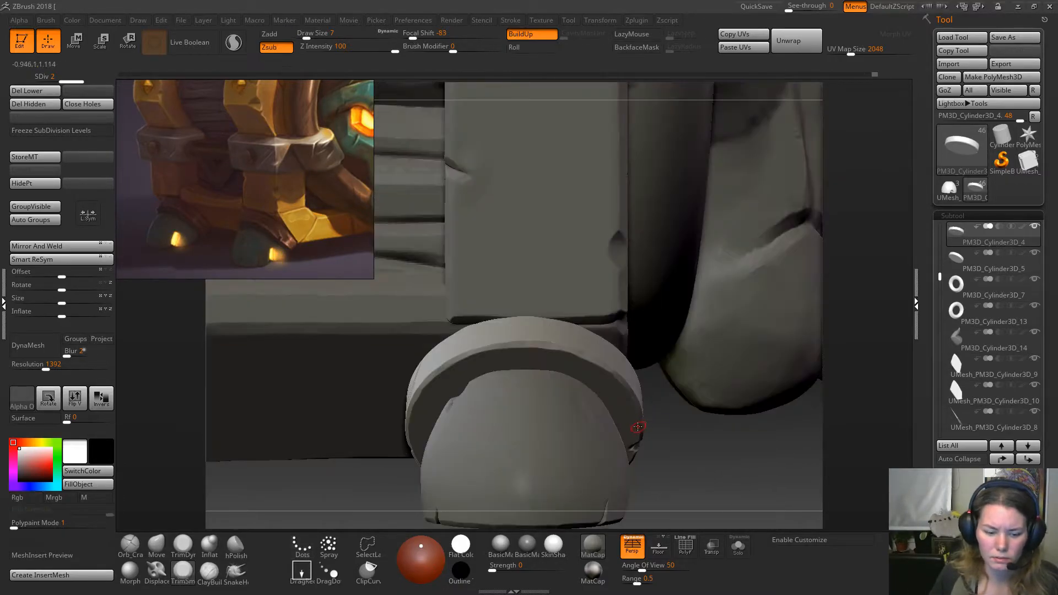
# Check the trimmed foot and its disc from several angles, bring the whole chest into view and save the work.
pyautogui.moveTo(696, 444); pyautogui.dragTo(579, 325)
pyautogui.moveTo(661, 367); pyautogui.dragTo(699, 388)
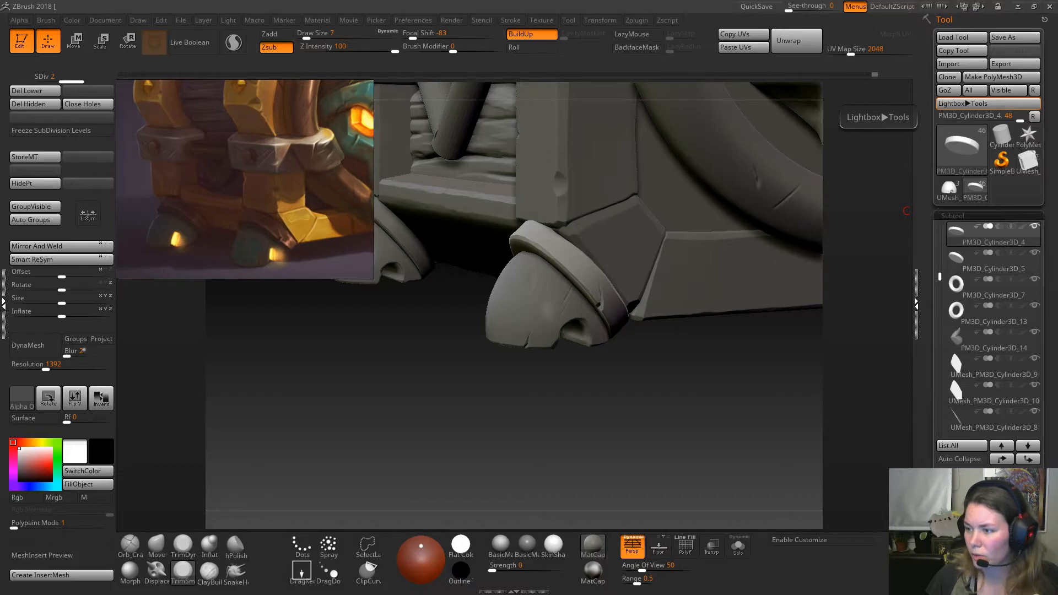
pyautogui.keyDown('alt'); pyautogui.moveTo(651, 343); pyautogui.dragTo(576, 263); pyautogui.keyUp('alt')
pyautogui.moveTo(647, 388); pyautogui.dragTo(622, 446)
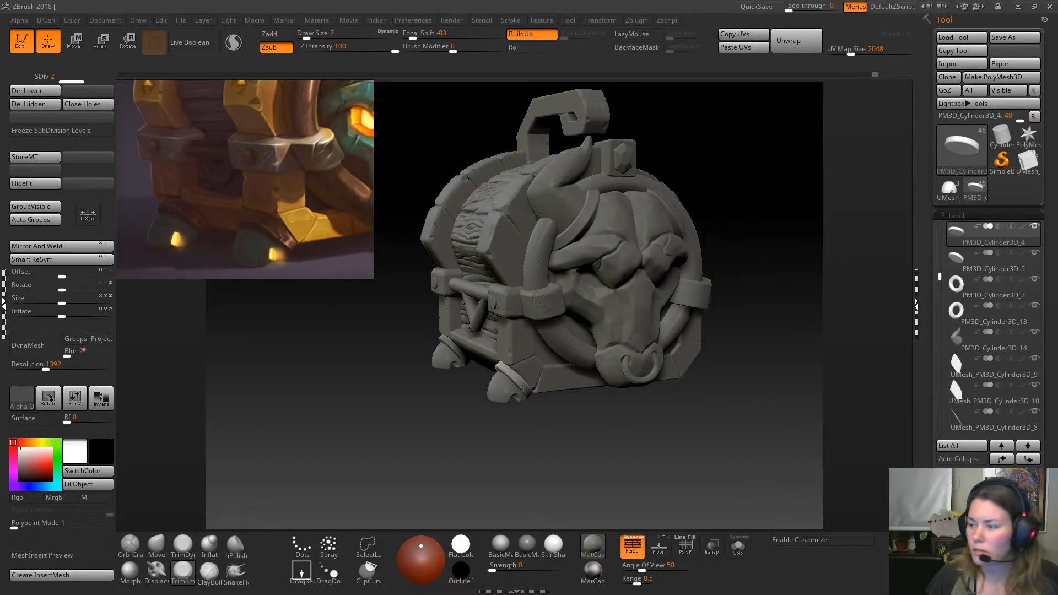
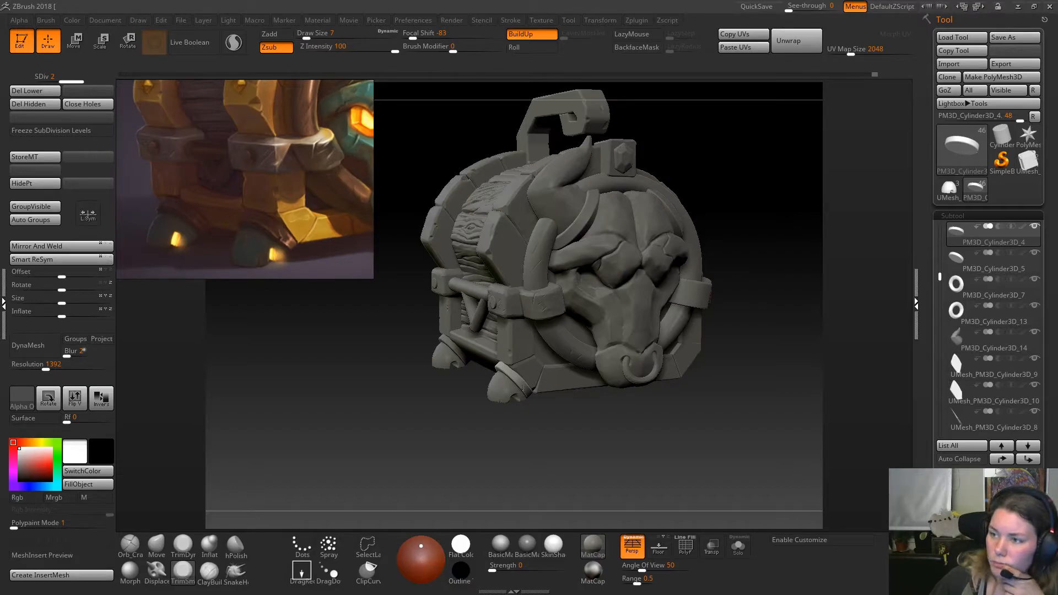
pyautogui.hotkey('ctrl', 's')
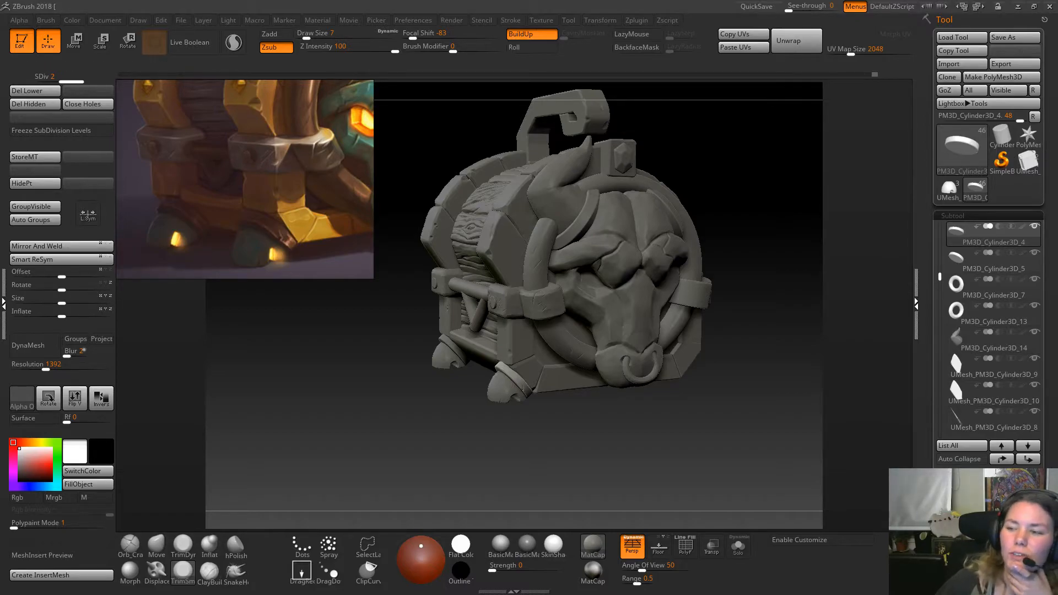
# Examine the pictures character_HighWip.jpg, turntable000.png and questionCloth.jpg in Photos at a readable size, and close them.
pyautogui.moveTo(1057, 127); pyautogui.dragTo(677, 114)
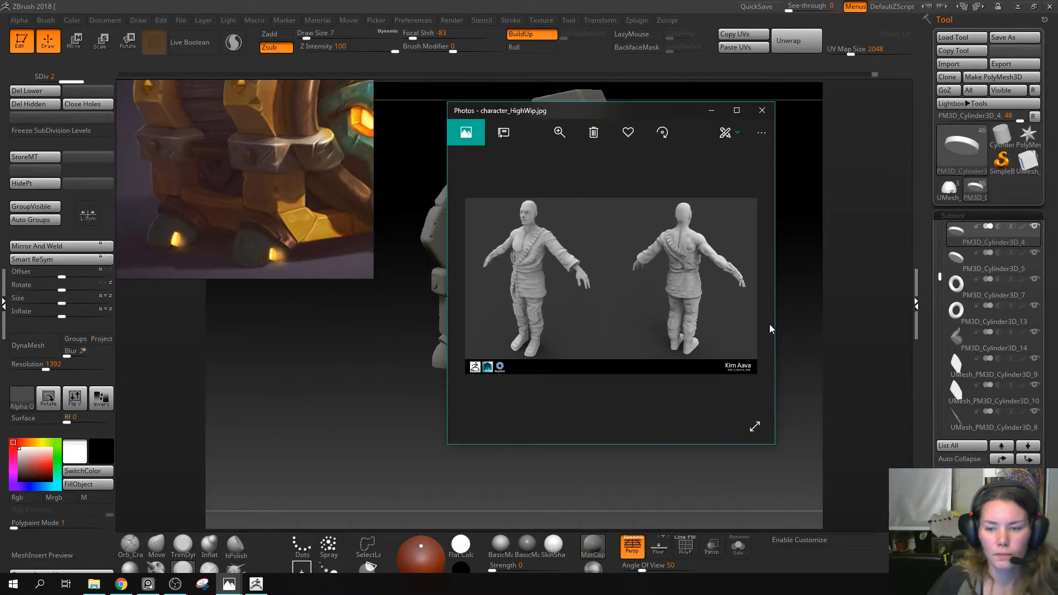
pyautogui.moveTo(774, 307); pyautogui.dragTo(974, 296)
pyautogui.moveTo(446, 348); pyautogui.dragTo(344, 348)
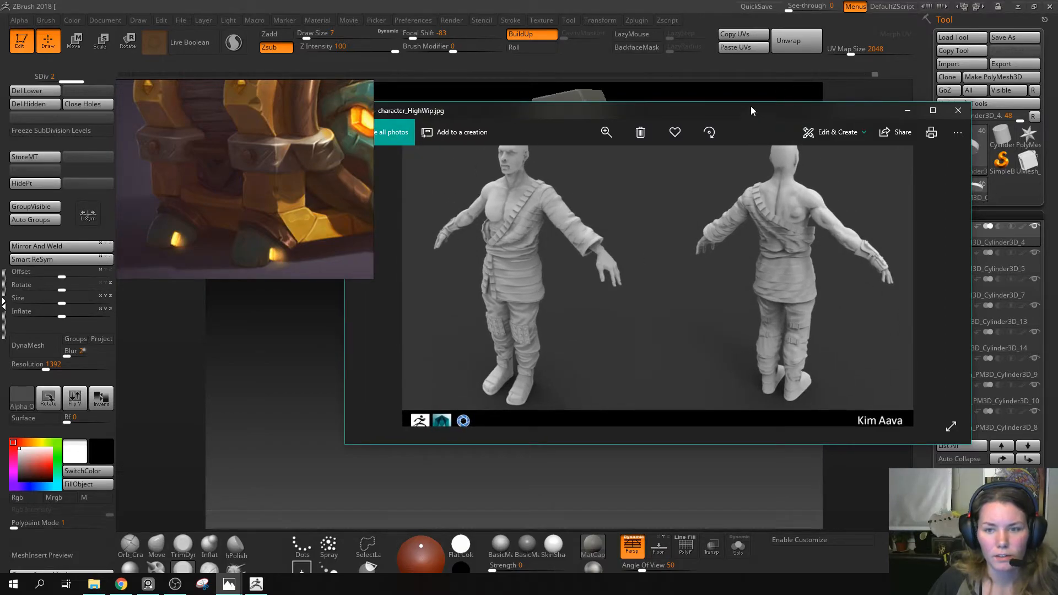
pyautogui.moveTo(758, 103); pyautogui.dragTo(755, 31)
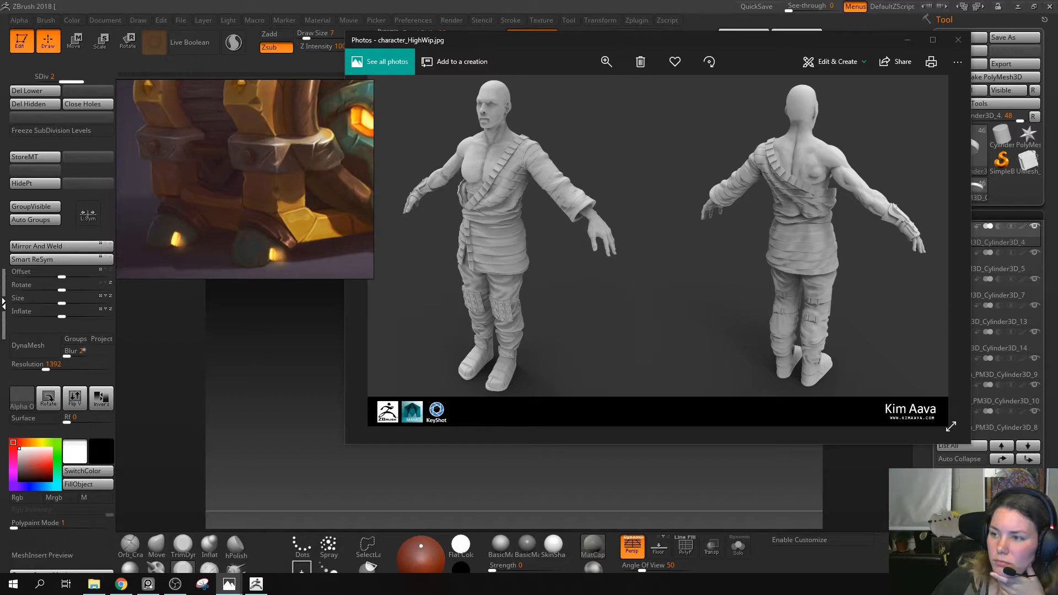
pyautogui.moveTo(737, 83); pyautogui.dragTo(860, 90)
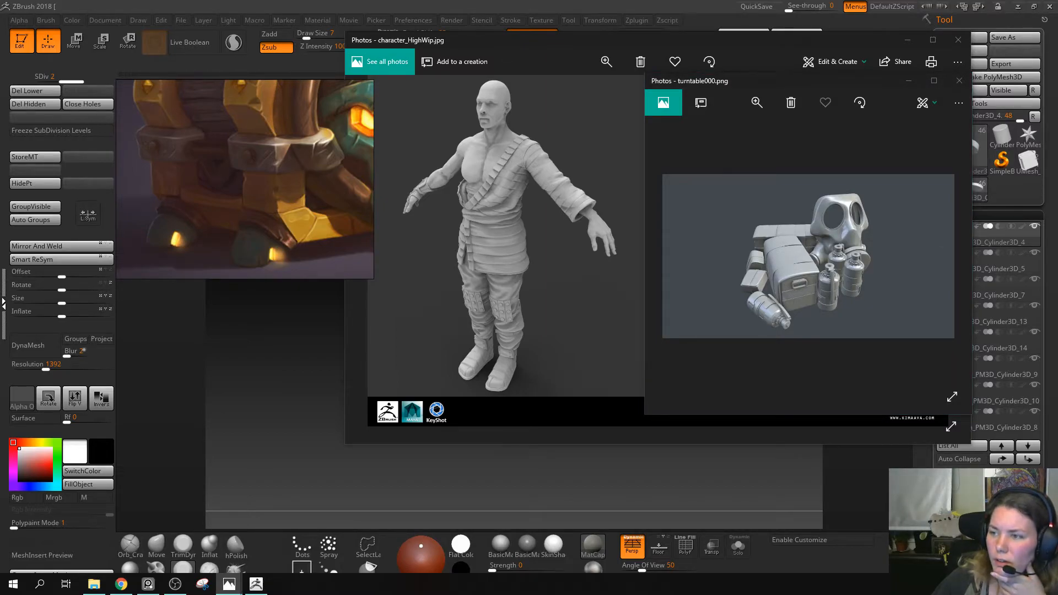
pyautogui.moveTo(1057, 44); pyautogui.dragTo(871, 68)
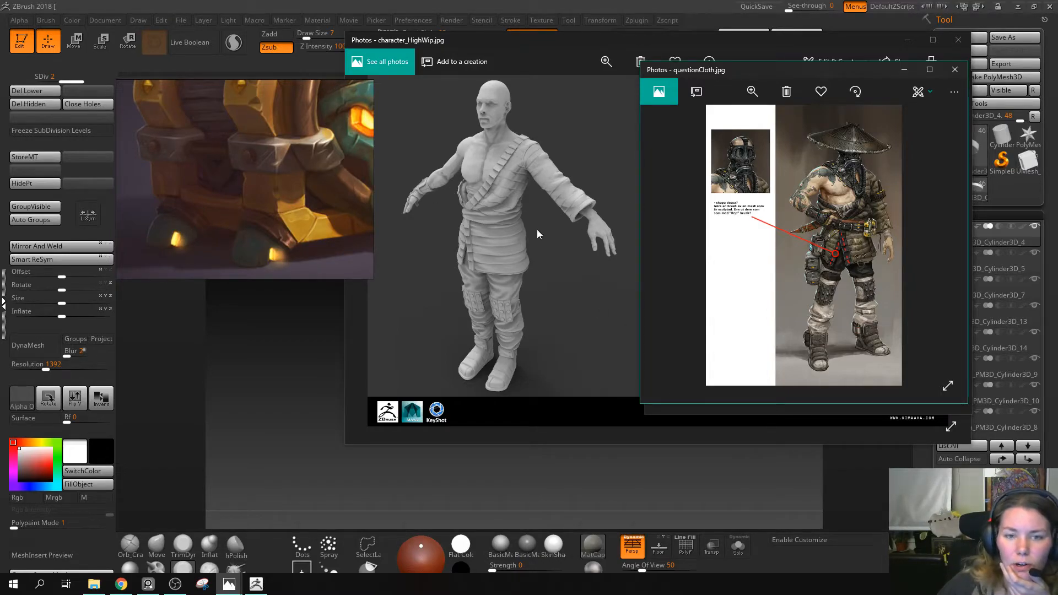
pyautogui.moveTo(838, 70); pyautogui.dragTo(626, 162)
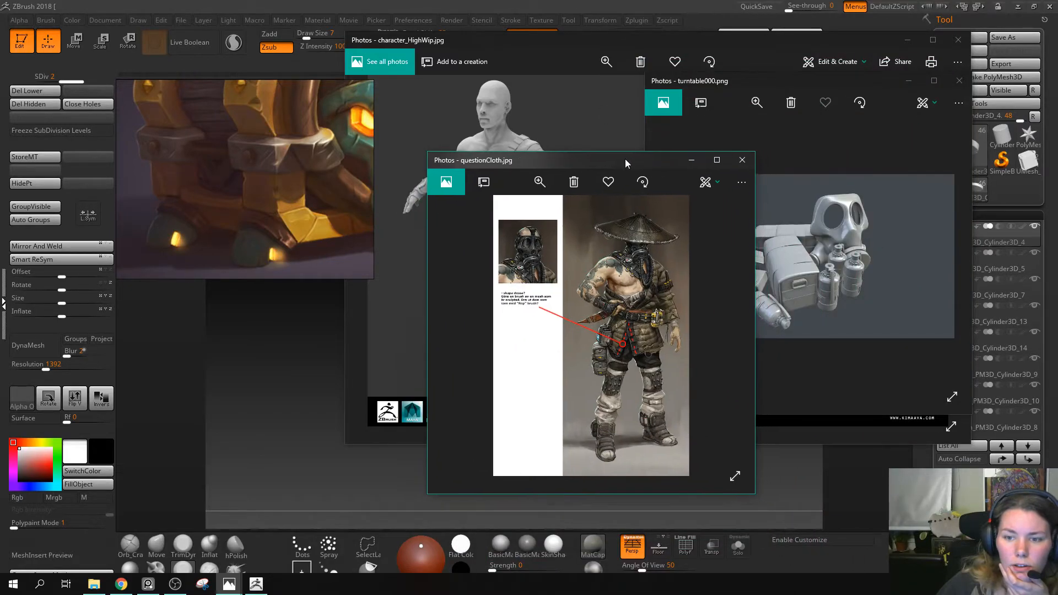
pyautogui.click(957, 49)
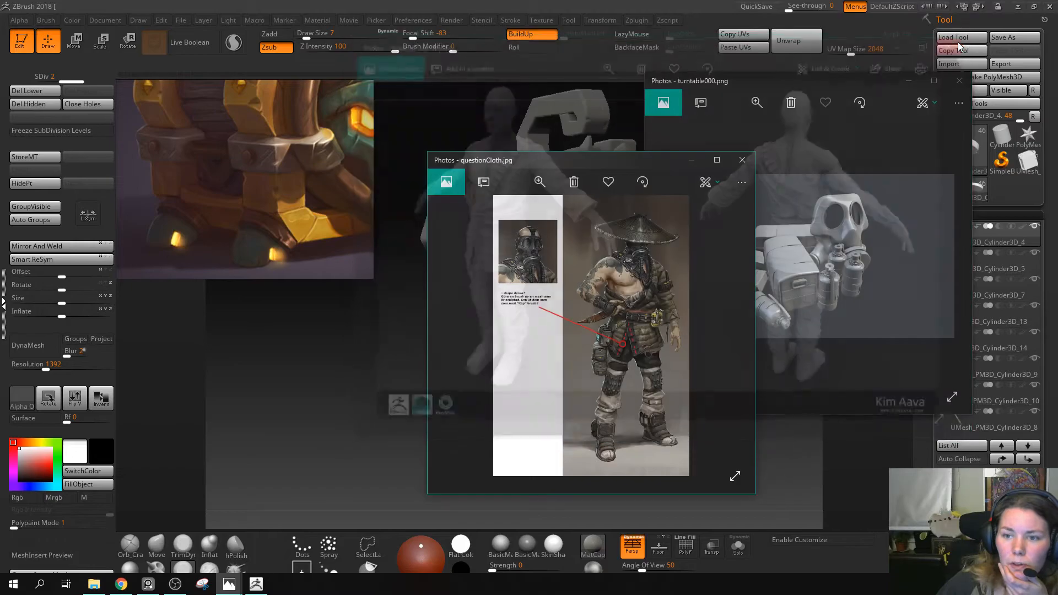
pyautogui.click(959, 81)
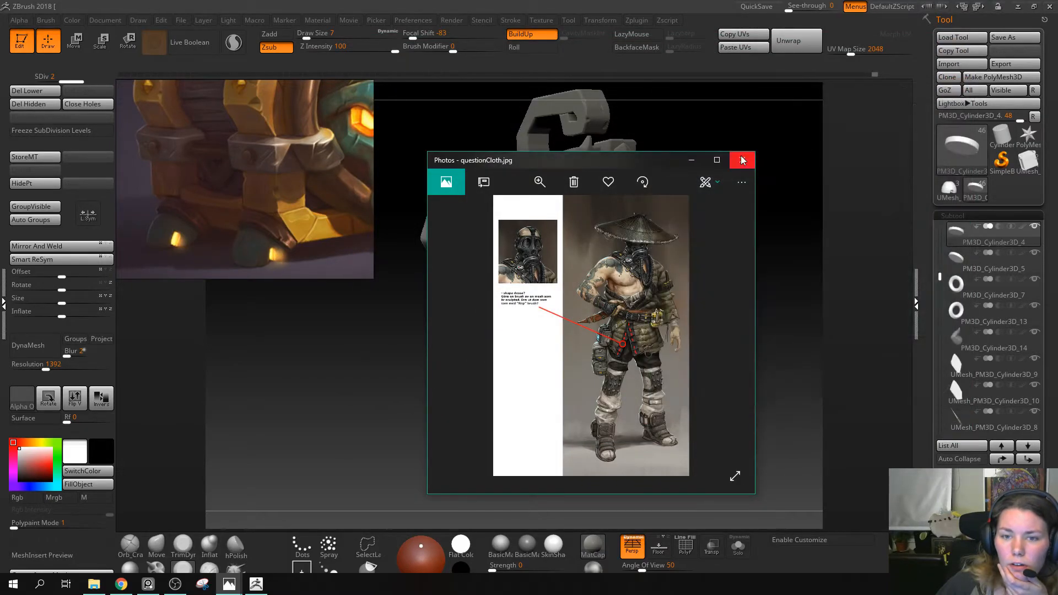
pyautogui.click(742, 161)
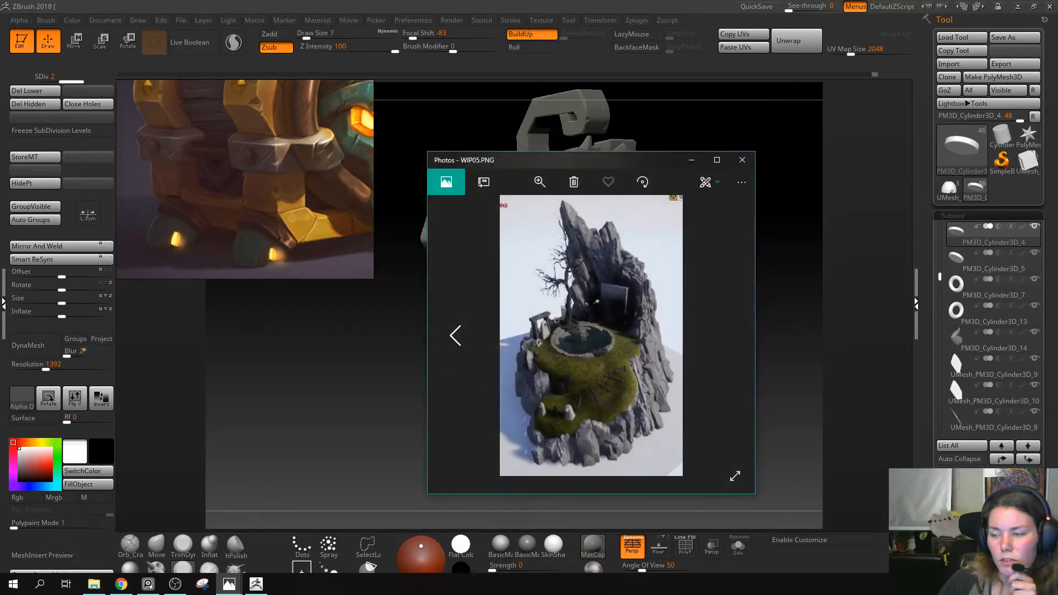
# Enlarge WIP05.PNG in Photos, examine it alongside WIP_tree02.PNG, and close both pictures.
pyautogui.moveTo(640, 157); pyautogui.dragTo(567, 26)
pyautogui.moveTo(689, 370); pyautogui.dragTo(912, 563)
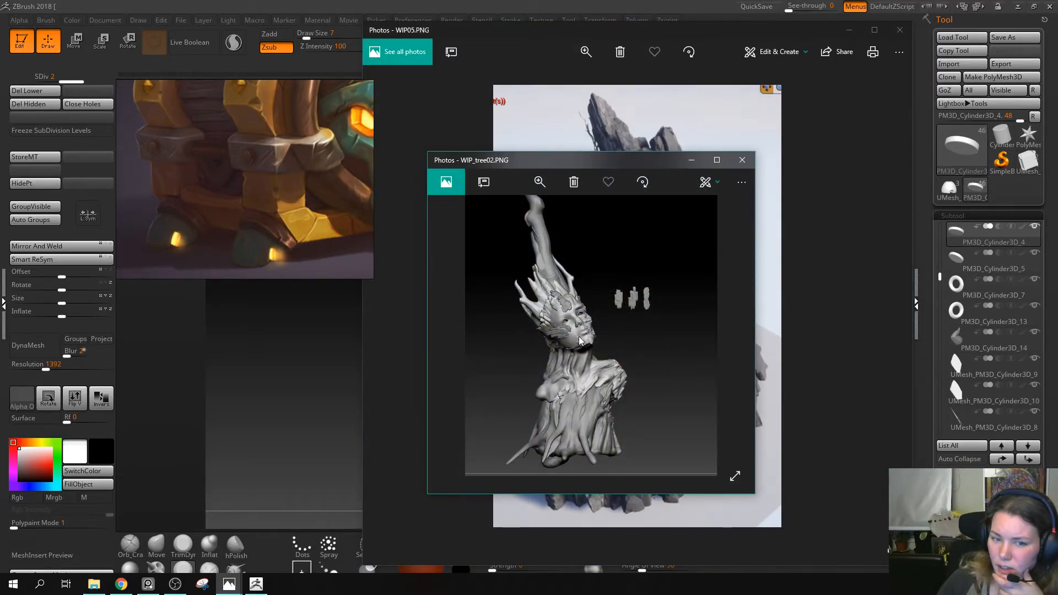
pyautogui.moveTo(652, 164); pyautogui.dragTo(915, 154)
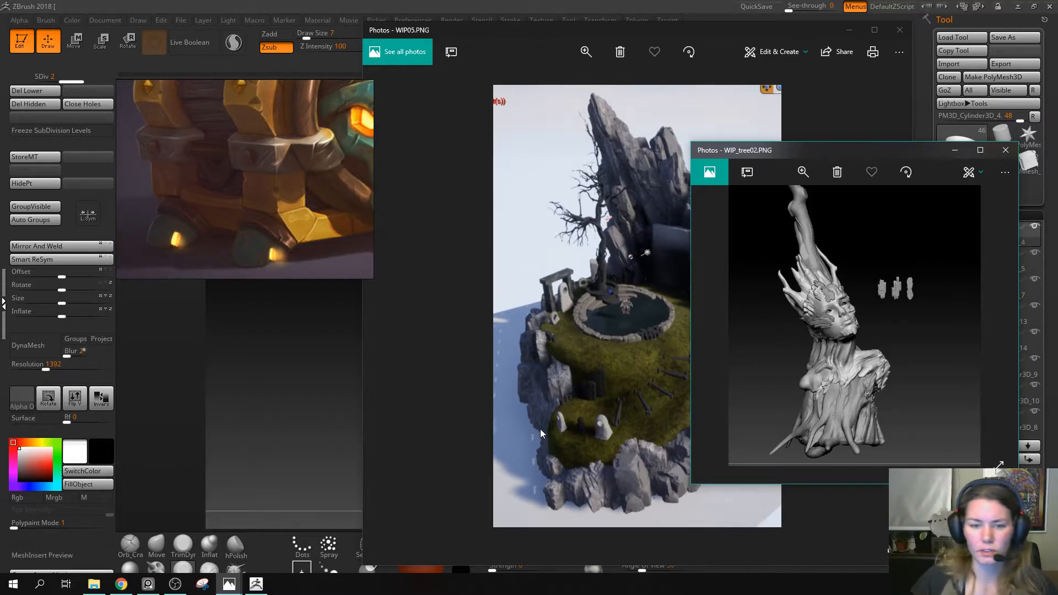
pyautogui.click(1010, 153)
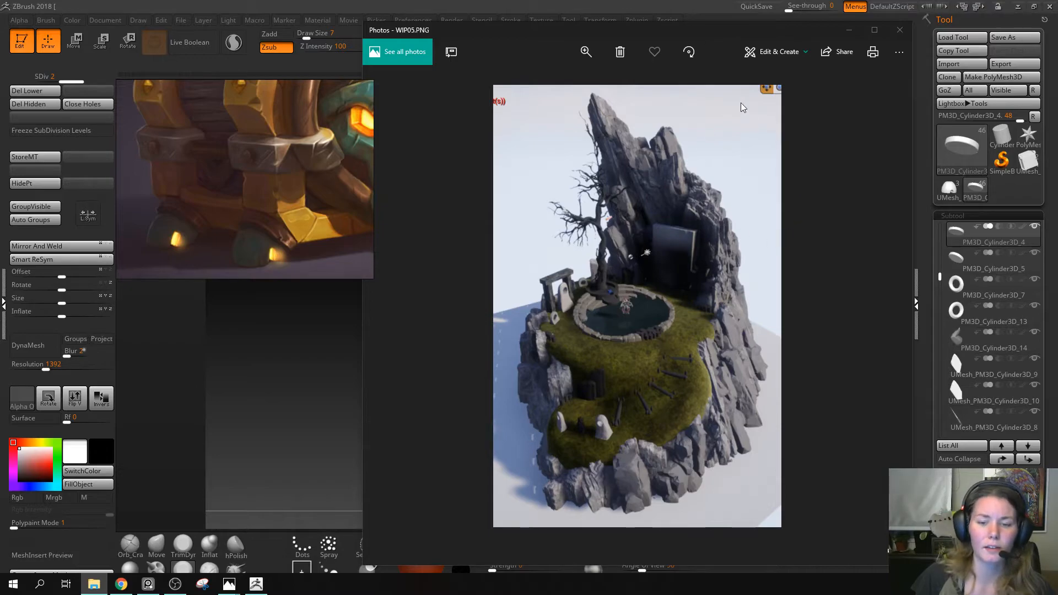
pyautogui.click(900, 30)
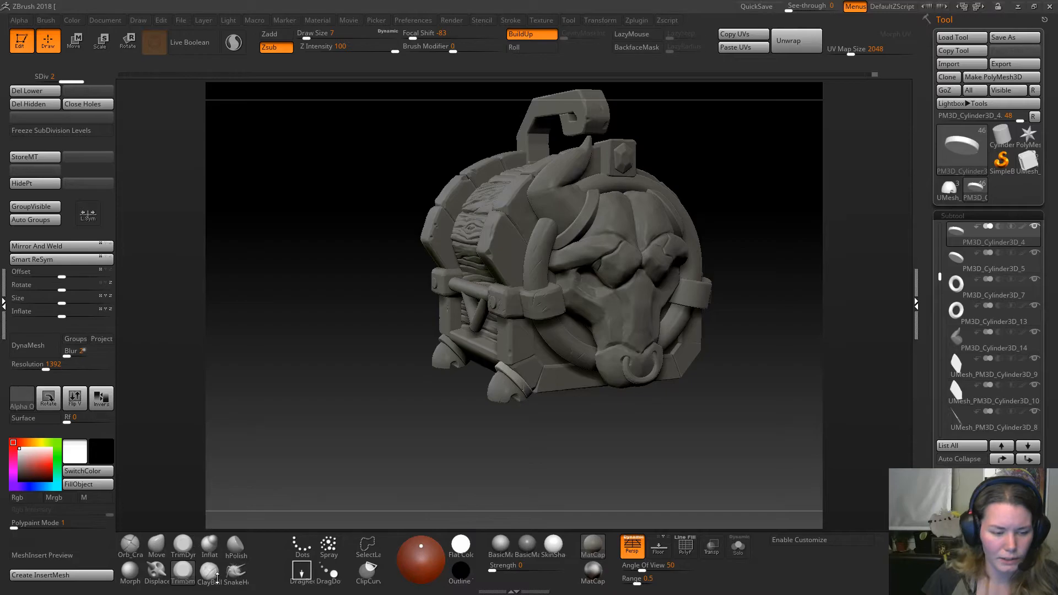
# Bring the chest reference picture back in front of the ZBrush canvas and look over the whole chest beside it.
pyautogui.press('super')
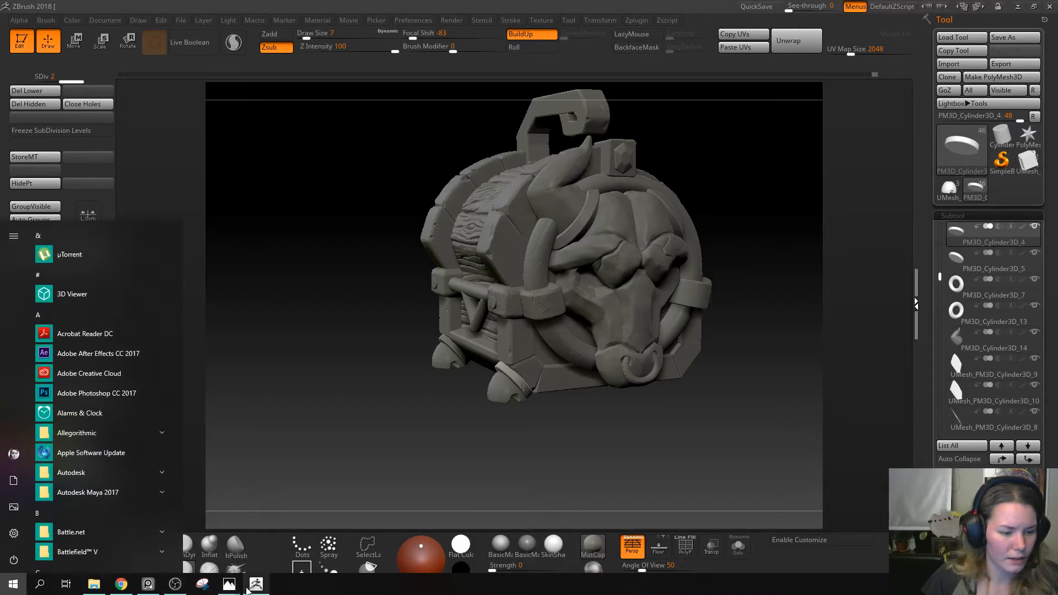
pyautogui.click(147, 584)
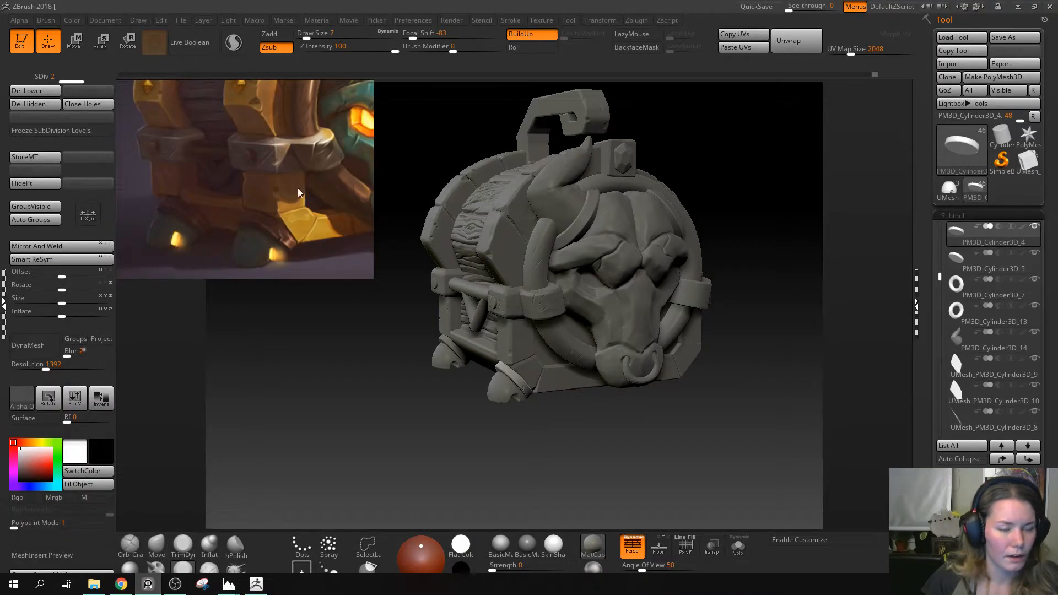
pyautogui.moveTo(735, 158); pyautogui.dragTo(737, 157)
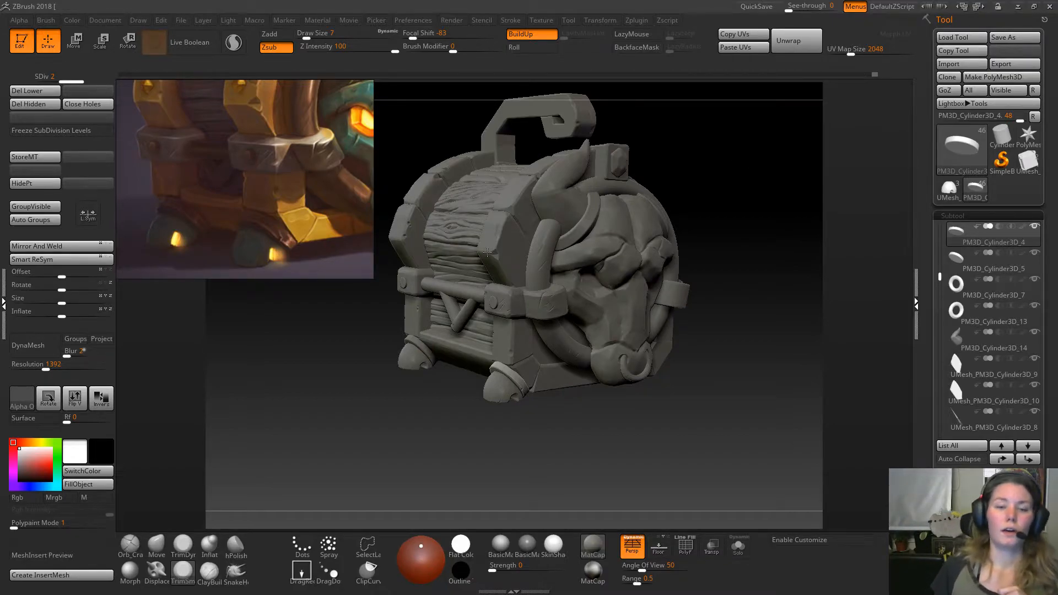
pyautogui.moveTo(703, 176); pyautogui.dragTo(706, 231)
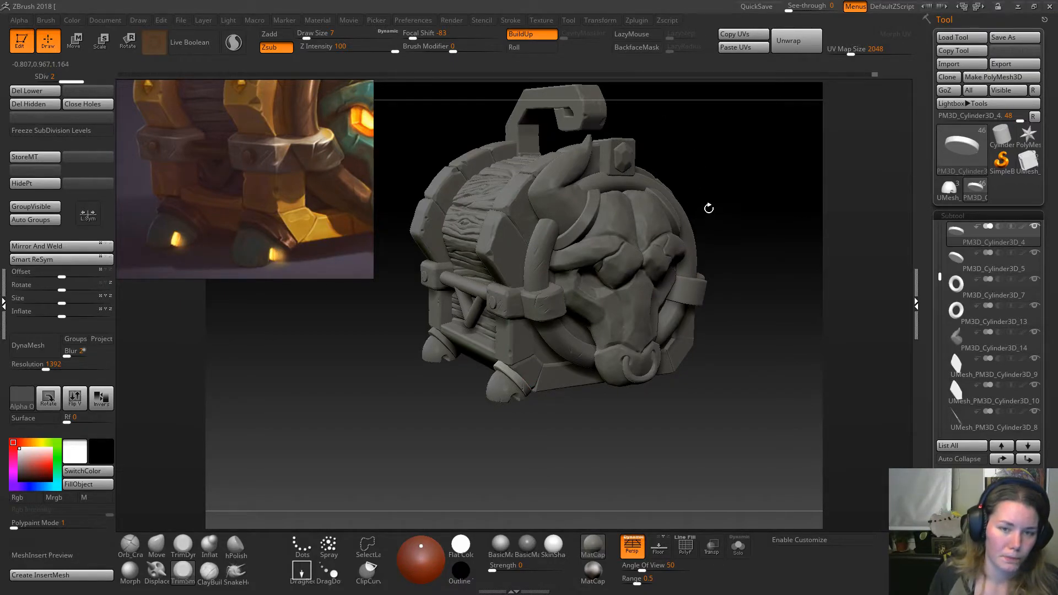
pyautogui.moveTo(729, 174)
pyautogui.mouseDown()
pyautogui.moveTo(714, 220)
pyautogui.moveTo(700, 213)
pyautogui.moveTo(736, 239)
pyautogui.moveTo(729, 246)
pyautogui.mouseUp()
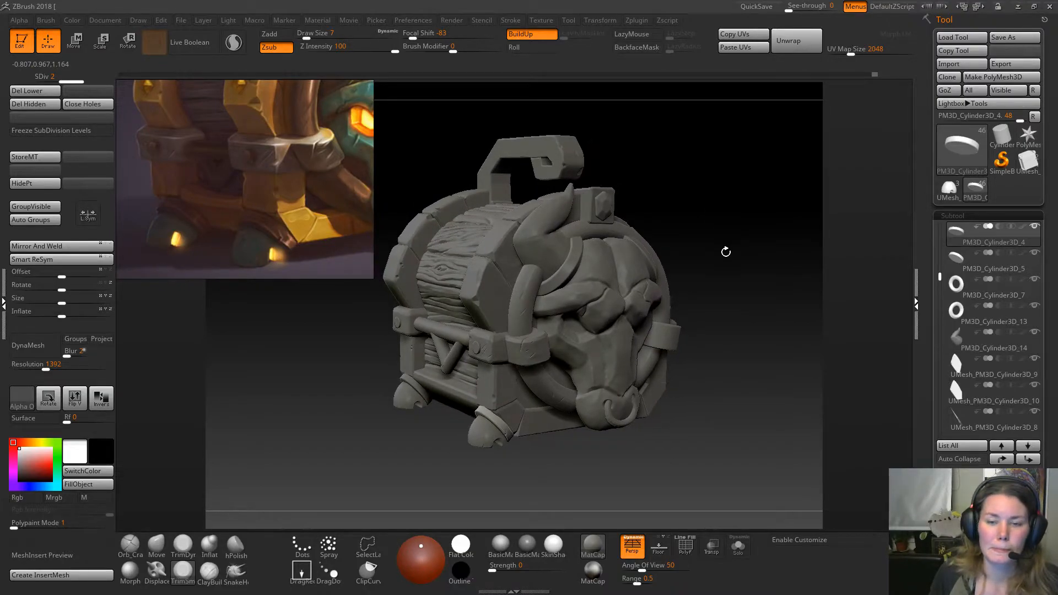
# Select the detailed domed foot, isolate it to inspect its dents and cracks, and show the whole chest again.
pyautogui.keyDown('alt'); pyautogui.moveTo(705, 210); pyautogui.dragTo(743, 348); pyautogui.keyUp('alt')
pyautogui.keyDown('alt'); pyautogui.moveTo(625, 490); pyautogui.dragTo(622, 438); pyautogui.keyUp('alt')
pyautogui.keyDown('alt'); pyautogui.moveTo(675, 390); pyautogui.dragTo(669, 419); pyautogui.keyUp('alt')
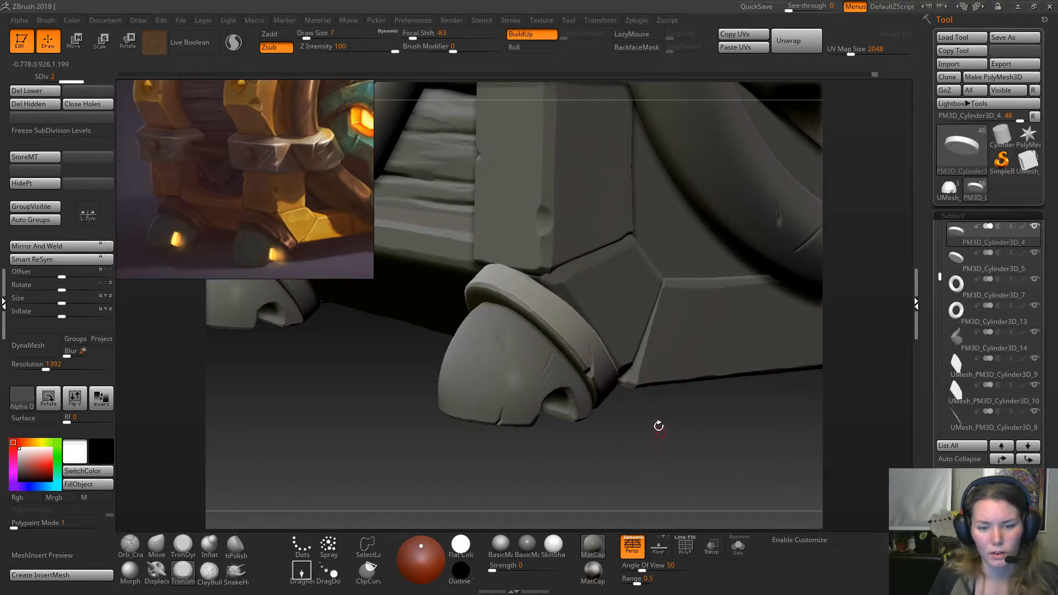
pyautogui.keyDown('alt'); pyautogui.click(500, 392); pyautogui.keyUp('alt')
pyautogui.moveTo(361, 433); pyautogui.dragTo(728, 505)
pyautogui.click(738, 546)
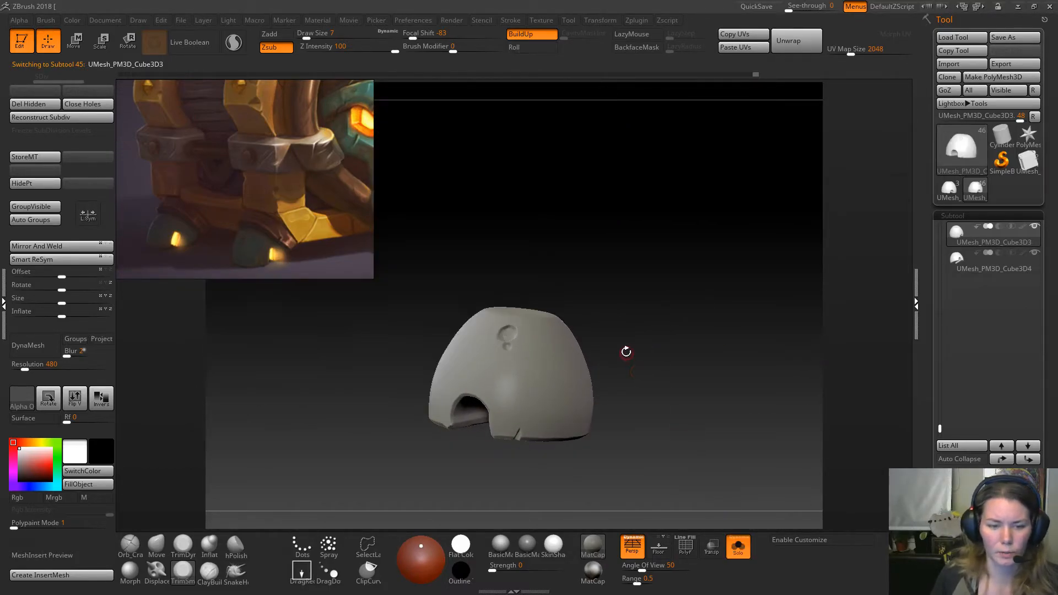
pyautogui.moveTo(706, 319)
pyautogui.mouseDown()
pyautogui.moveTo(713, 290)
pyautogui.moveTo(719, 311)
pyautogui.mouseUp()
pyautogui.click(738, 546)
pyautogui.moveTo(691, 243)
pyautogui.mouseDown()
pyautogui.moveTo(703, 265)
pyautogui.moveTo(700, 234)
pyautogui.moveTo(732, 231)
pyautogui.moveTo(732, 251)
pyautogui.mouseUp()
# Choose a carving brush from the brush library and select the undetailed domed foot at the far corner of the plank side.
pyautogui.click(130, 544)
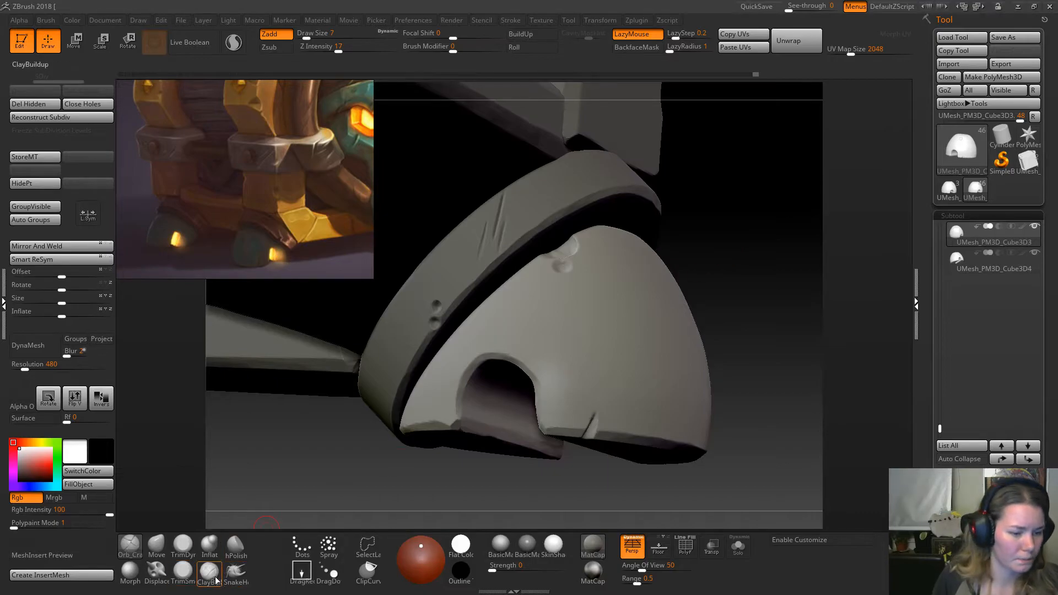
pyautogui.press('b')
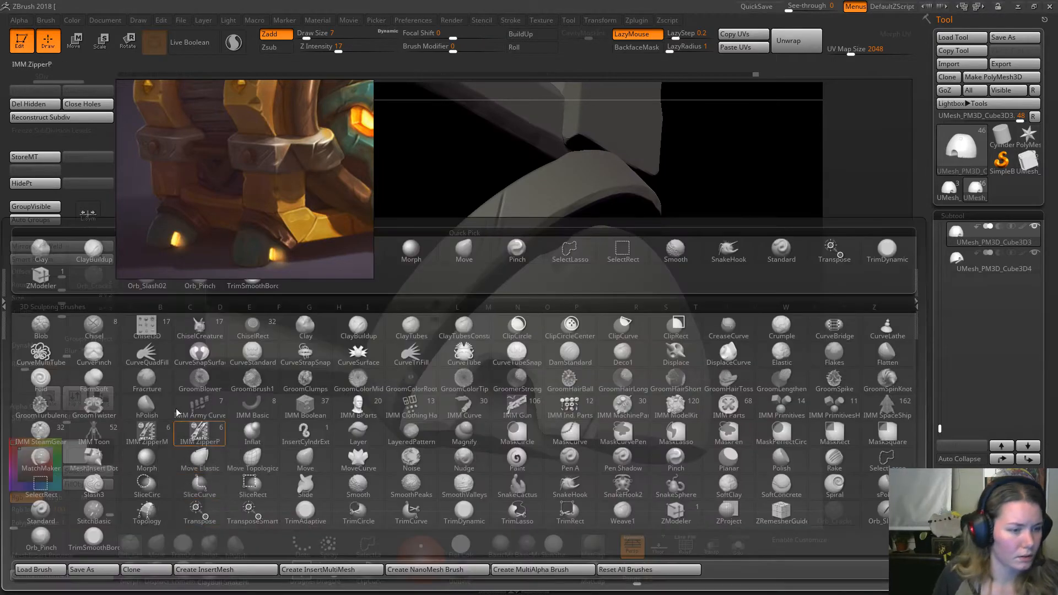
pyautogui.click(45, 260)
pyautogui.moveTo(738, 221)
pyautogui.mouseDown()
pyautogui.moveTo(729, 241)
pyautogui.moveTo(588, 251)
pyautogui.mouseUp()
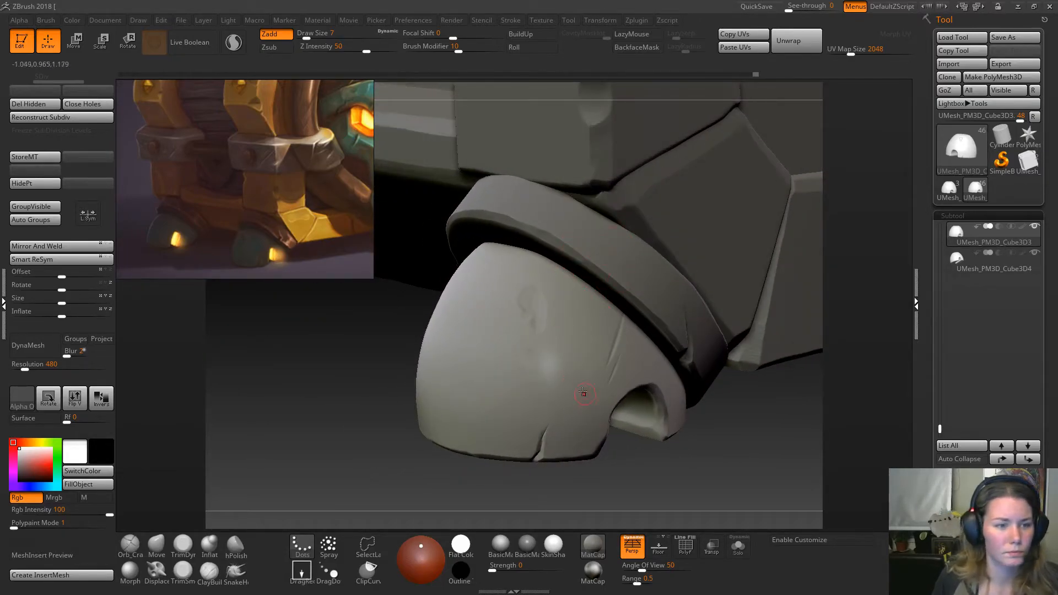
pyautogui.moveTo(462, 357)
pyautogui.mouseDown(button='right')
pyautogui.moveTo(436, 325)
pyautogui.moveTo(371, 343)
pyautogui.moveTo(386, 366)
pyautogui.moveTo(406, 372)
pyautogui.moveTo(444, 361)
pyautogui.mouseUp(button='right')
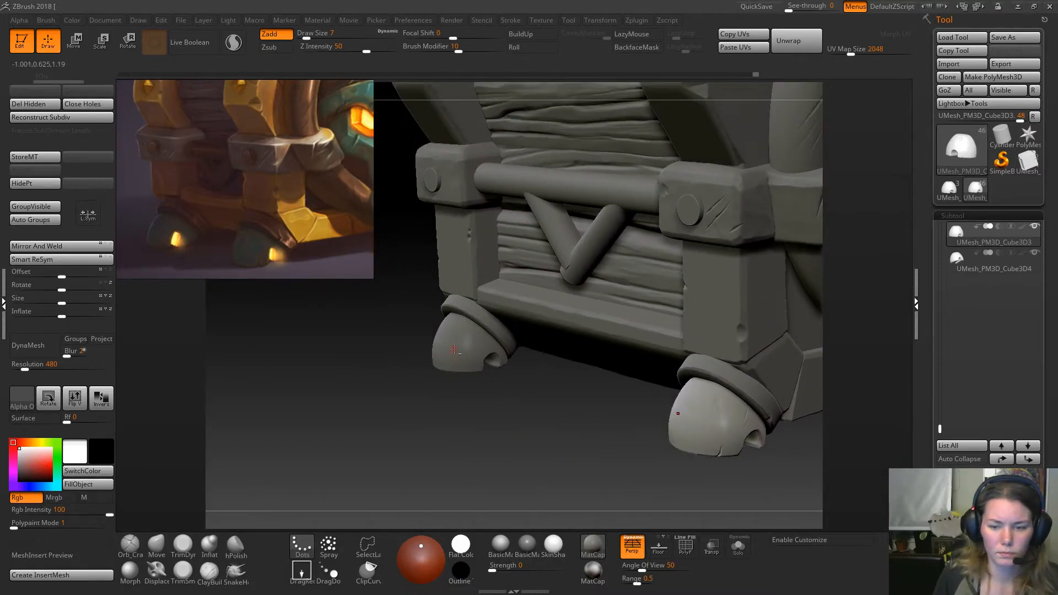
pyautogui.keyDown('alt'); pyautogui.click(455, 351); pyautogui.keyUp('alt')
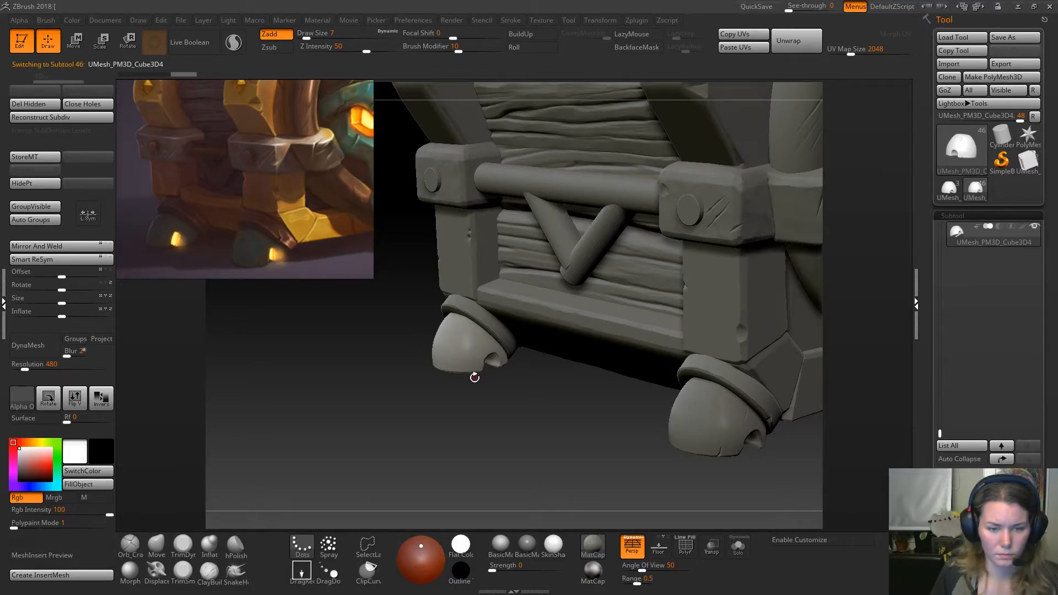
pyautogui.press('f')
pyautogui.keyDown('alt'); pyautogui.moveTo(519, 354); pyautogui.dragTo(445, 373, button='right'); pyautogui.keyUp('alt')
pyautogui.moveTo(390, 484); pyautogui.dragTo(598, 443, button='right')
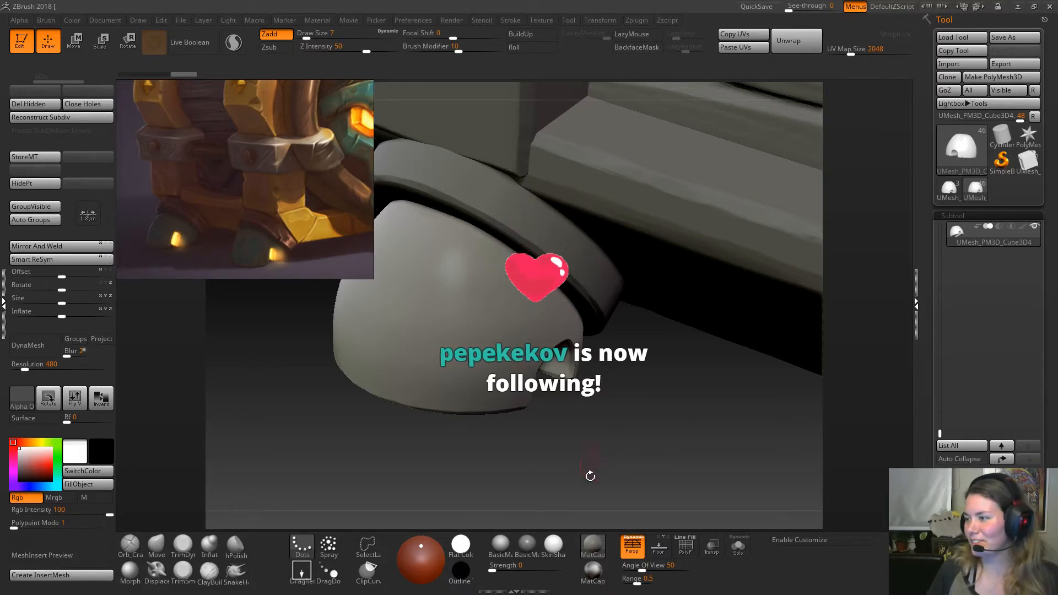
# Cut a narrow V-shaped notch into the bottom edge of the far domed foot, beside its arched opening.
pyautogui.moveTo(562, 430)
pyautogui.mouseDown()
pyautogui.moveTo(556, 449)
pyautogui.moveTo(543, 445)
pyautogui.moveTo(482, 389)
pyautogui.moveTo(450, 455)
pyautogui.moveTo(480, 382)
pyautogui.moveTo(470, 378)
pyautogui.moveTo(406, 448)
pyautogui.mouseUp()
pyautogui.press('alt')
pyautogui.press('alt')
pyautogui.press('alt')
pyautogui.moveTo(470, 489)
pyautogui.mouseDown()
pyautogui.moveTo(569, 449)
pyautogui.moveTo(557, 484)
pyautogui.mouseUp()
pyautogui.hotkey('ctrl', 'z')
pyautogui.moveTo(508, 433)
pyautogui.keyDown('ctrl'); pyautogui.keyDown('shift'); pyautogui.mouseDown()
pyautogui.moveTo(489, 396)
pyautogui.moveTo(472, 431)
pyautogui.mouseUp(); pyautogui.keyUp('shift'); pyautogui.keyUp('ctrl')
pyautogui.press('alt')
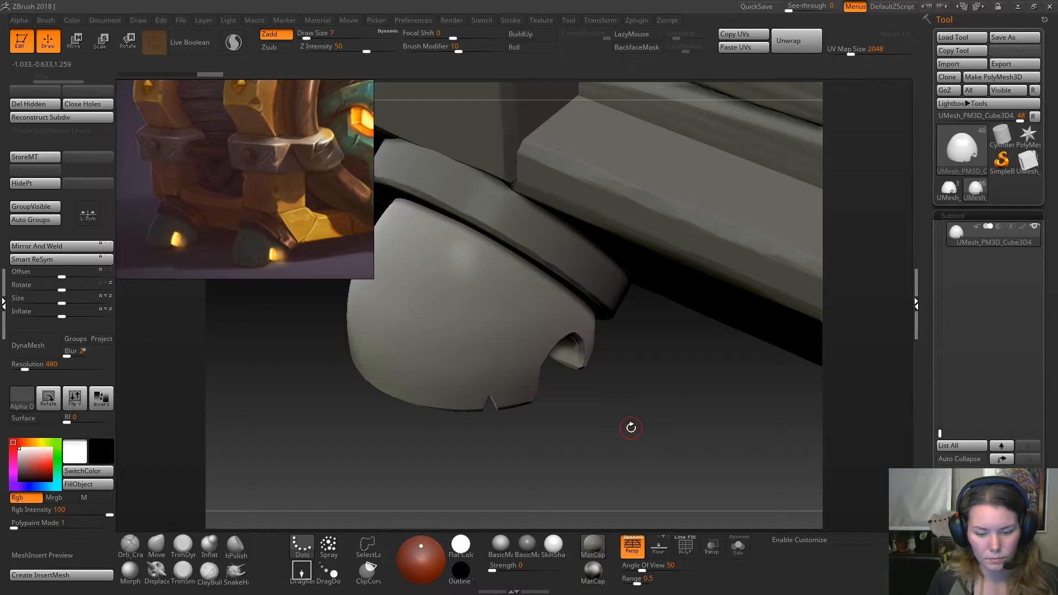
# Turn on Sculptris Pro and smooth the jagged walls of the notch in the far domed foot's bottom edge.
pyautogui.moveTo(638, 428); pyautogui.dragTo(644, 353)
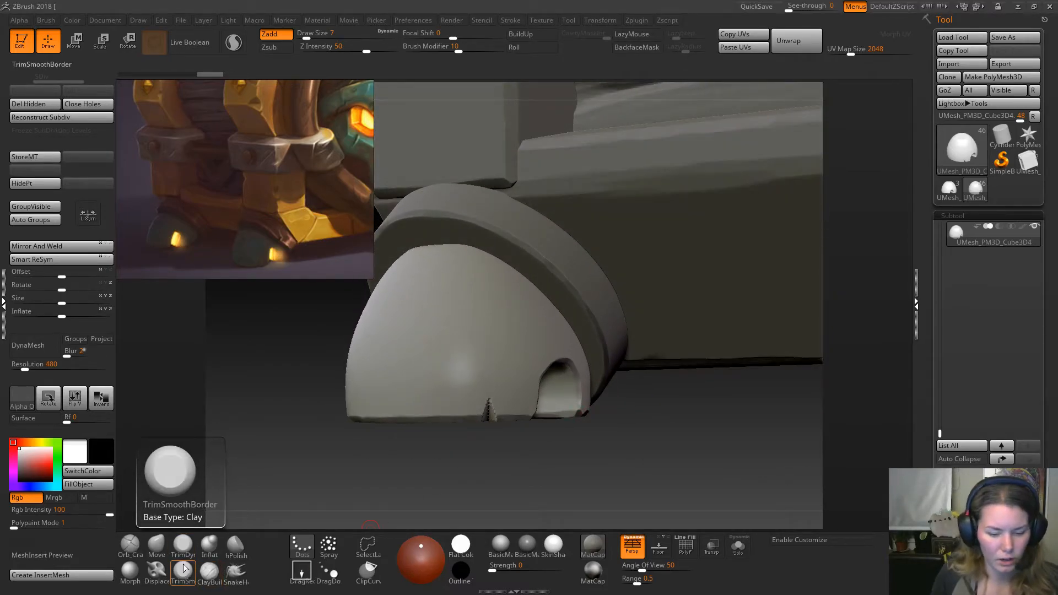
pyautogui.click(184, 547)
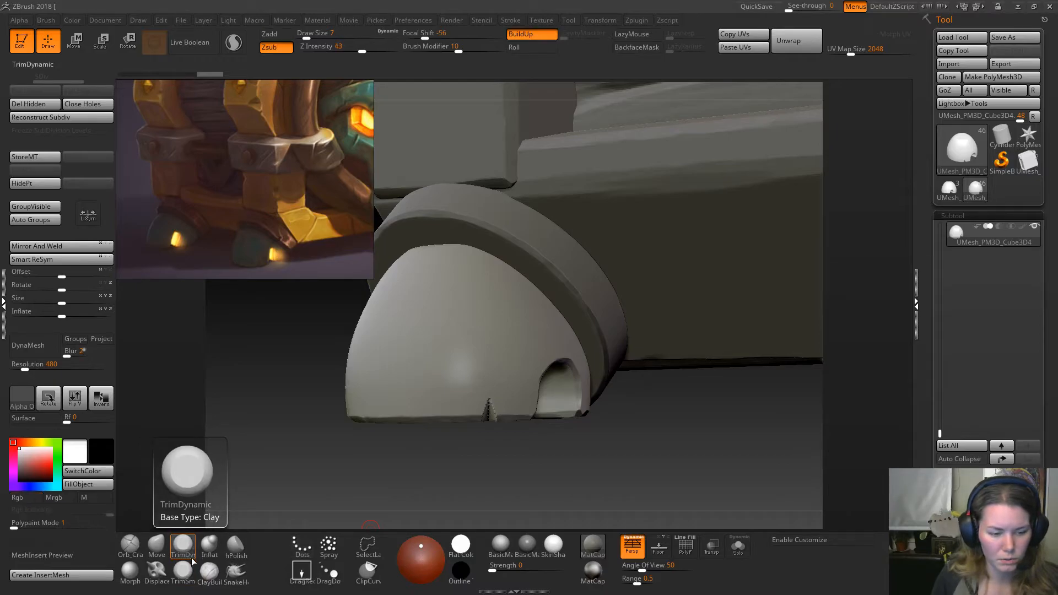
pyautogui.moveTo(628, 417)
pyautogui.mouseDown()
pyautogui.moveTo(633, 408)
pyautogui.moveTo(647, 449)
pyautogui.moveTo(650, 403)
pyautogui.mouseUp()
pyautogui.click(235, 44)
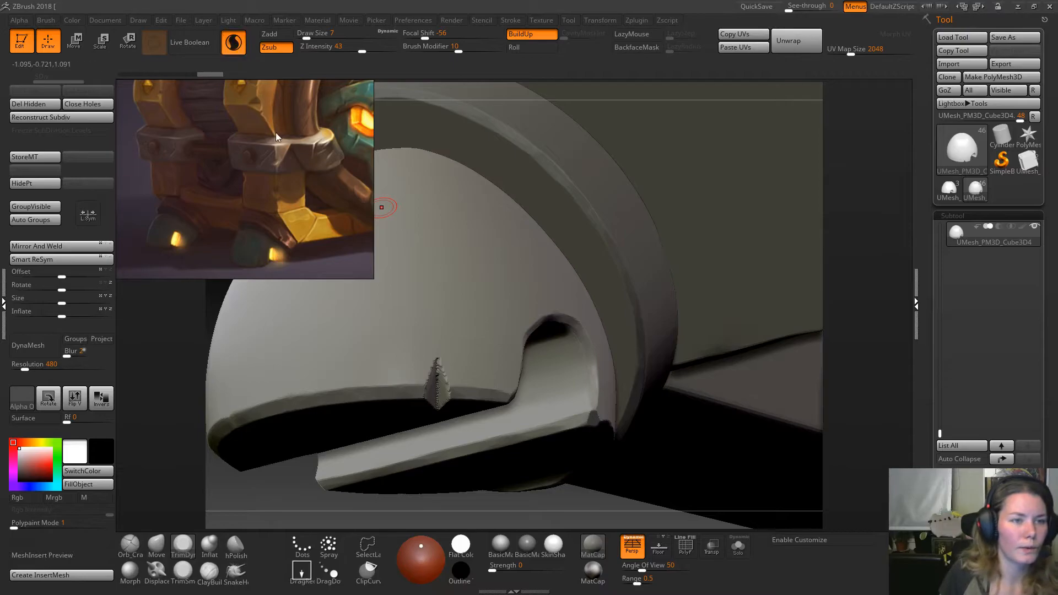
pyautogui.press('ctrl')
pyautogui.keyDown('shift'); pyautogui.moveTo(438, 374); pyautogui.dragTo(431, 401); pyautogui.keyUp('shift')
pyautogui.hotkey('ctrl', 'z')
pyautogui.hotkey('ctrl', 'z')
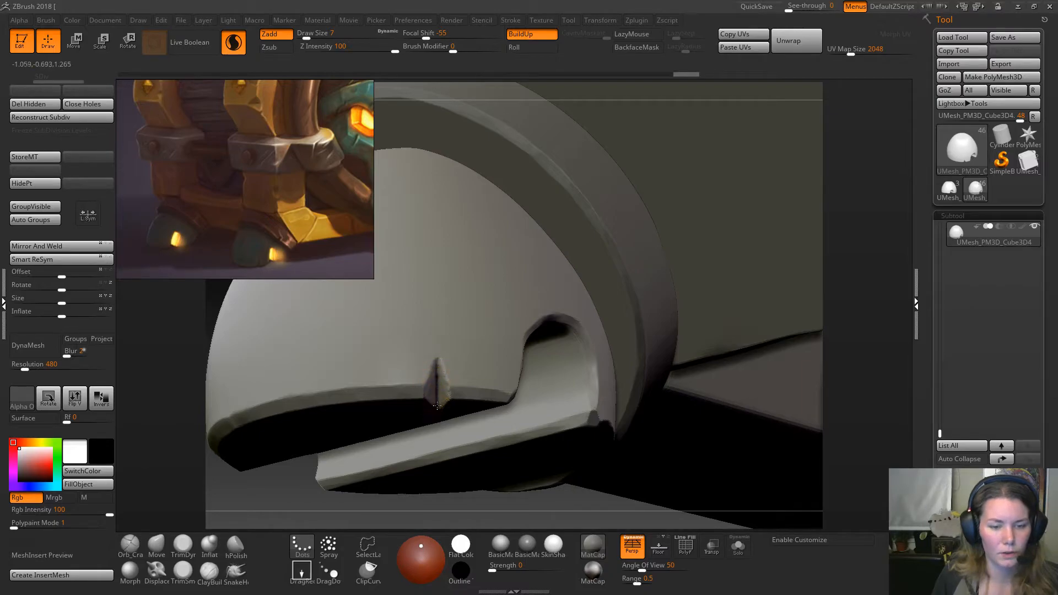
pyautogui.hotkey('ctrl', 'shift', 'z')
pyautogui.hotkey('ctrl', 'shift', 'z')
pyautogui.hotkey('ctrl', 'shift', 'z')
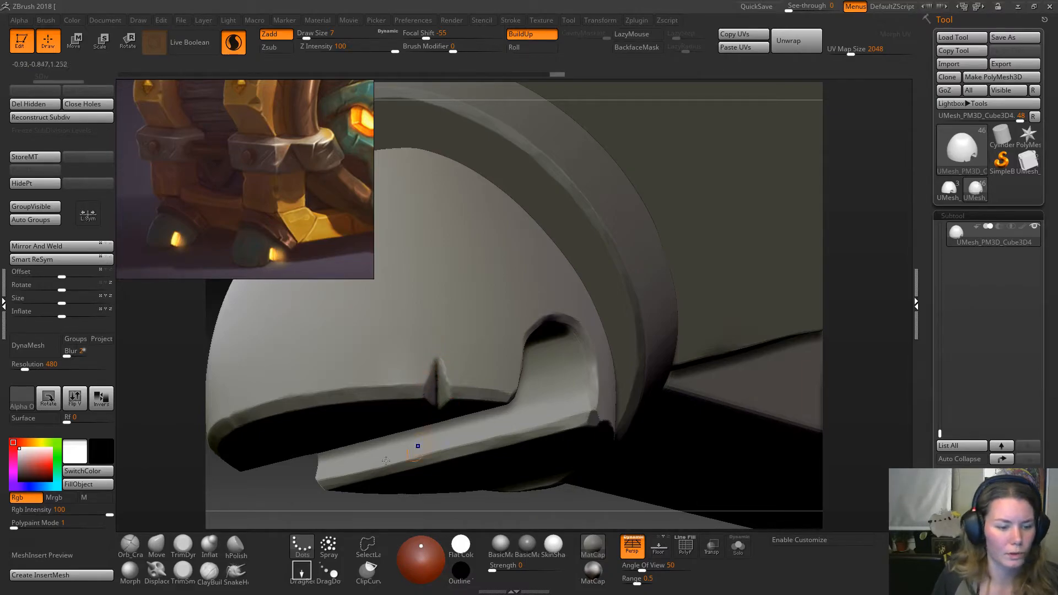
# Turn off Sculptris Pro and flatten the notch's inner walls into crisp planes with the TrimDynamic and TrimSmoothBorder brushes.
pyautogui.click(182, 542)
pyautogui.click(233, 42)
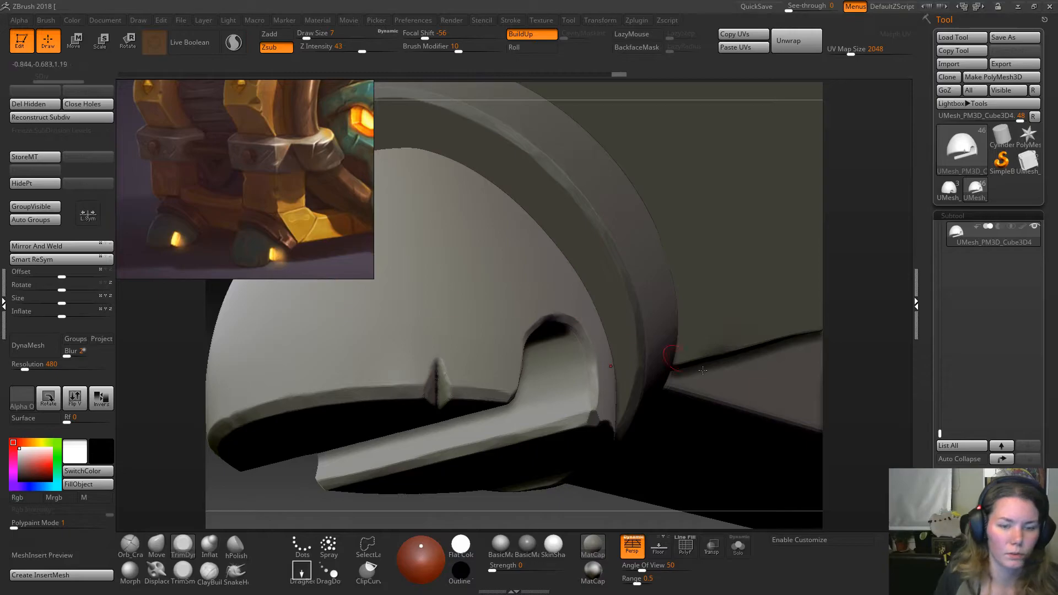
pyautogui.moveTo(676, 358); pyautogui.dragTo(373, 365)
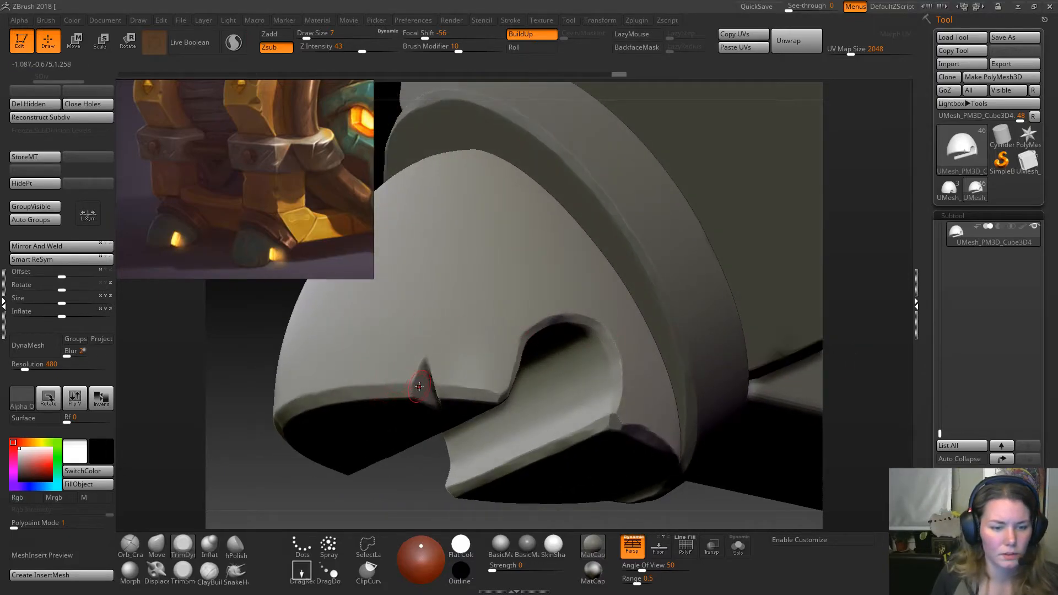
pyautogui.click(183, 571)
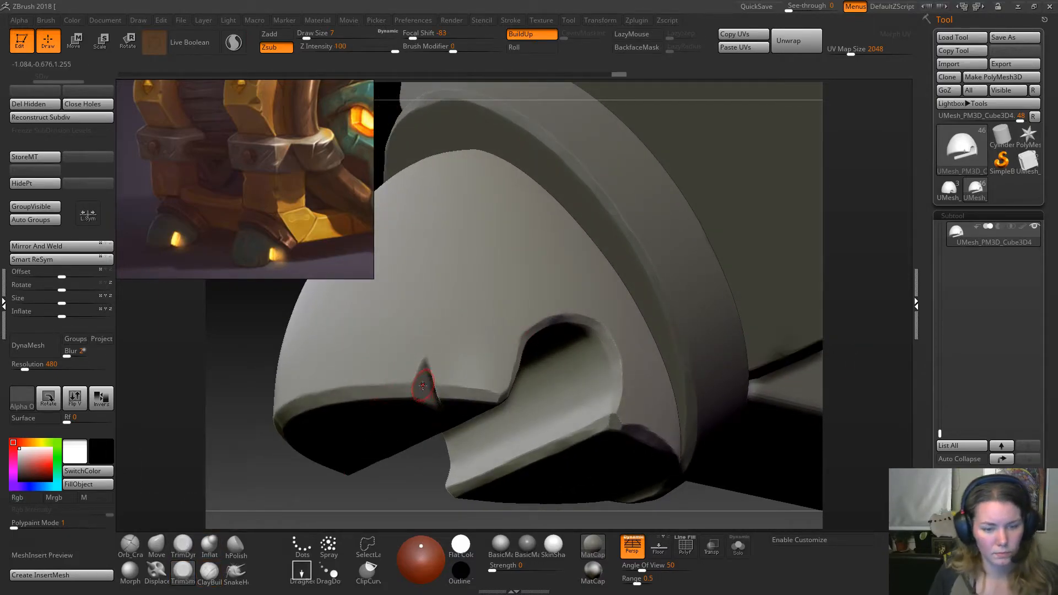
pyautogui.moveTo(424, 390)
pyautogui.mouseDown()
pyautogui.moveTo(422, 377)
pyautogui.moveTo(427, 403)
pyautogui.mouseUp()
pyautogui.moveTo(396, 487); pyautogui.dragTo(441, 475)
pyautogui.moveTo(427, 390); pyautogui.dragTo(439, 392)
pyautogui.press('shift')
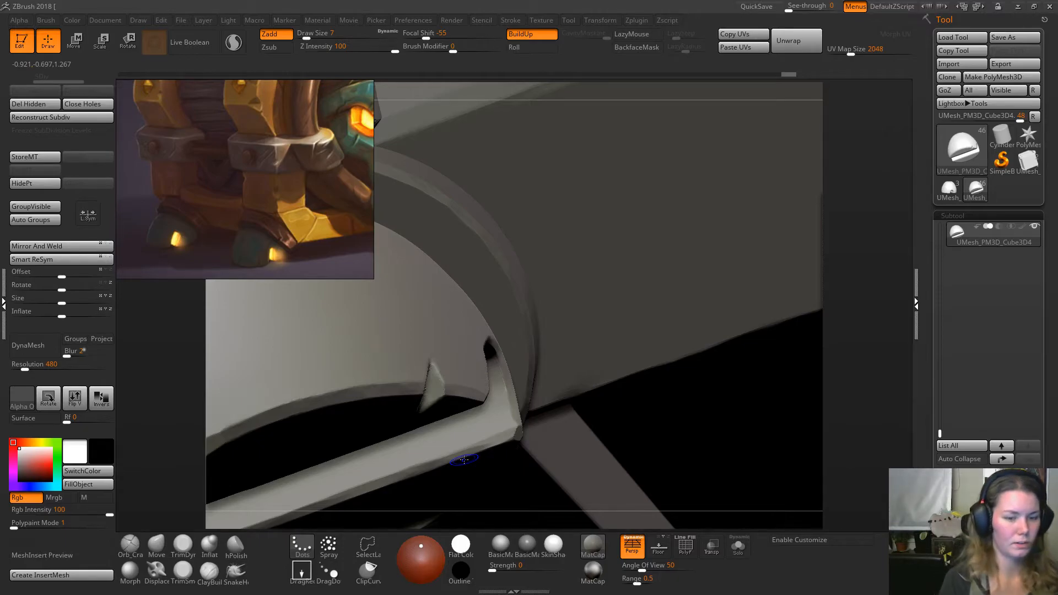
pyautogui.press('alt')
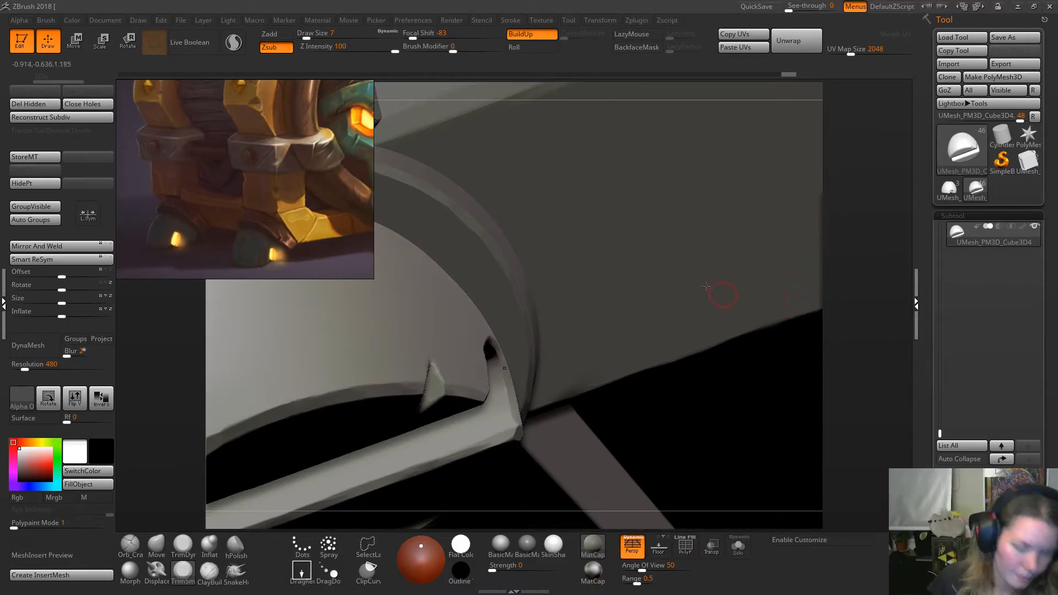
pyautogui.moveTo(437, 389); pyautogui.dragTo(435, 377)
# Examine the notched foot and its disc from several angles and distances, together with the chest's lower corner.
pyautogui.keyDown('ctrl'); pyautogui.moveTo(678, 340); pyautogui.dragTo(375, 394, button='right'); pyautogui.keyUp('ctrl')
pyautogui.moveTo(348, 423); pyautogui.dragTo(411, 451)
pyautogui.moveTo(522, 450); pyautogui.dragTo(503, 429)
pyautogui.keyDown('ctrl'); pyautogui.moveTo(503, 430); pyautogui.dragTo(559, 455, button='right'); pyautogui.keyUp('ctrl')
pyautogui.keyDown('alt'); pyautogui.moveTo(560, 456); pyautogui.dragTo(579, 411); pyautogui.keyUp('alt')
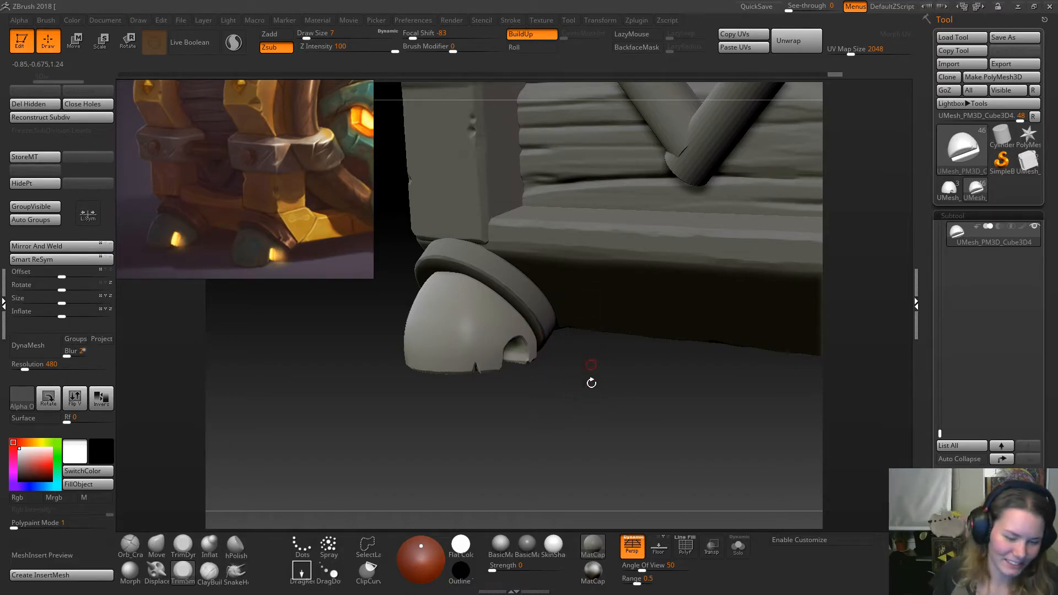
pyautogui.moveTo(603, 377); pyautogui.dragTo(527, 434)
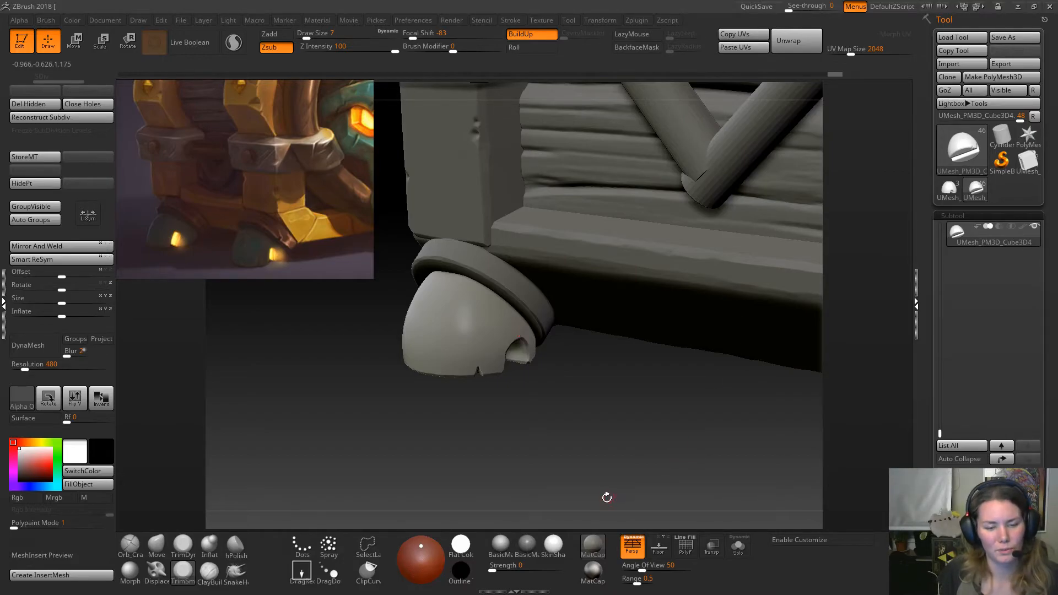
pyautogui.keyDown('alt'); pyautogui.moveTo(478, 398); pyautogui.dragTo(600, 423); pyautogui.keyUp('alt')
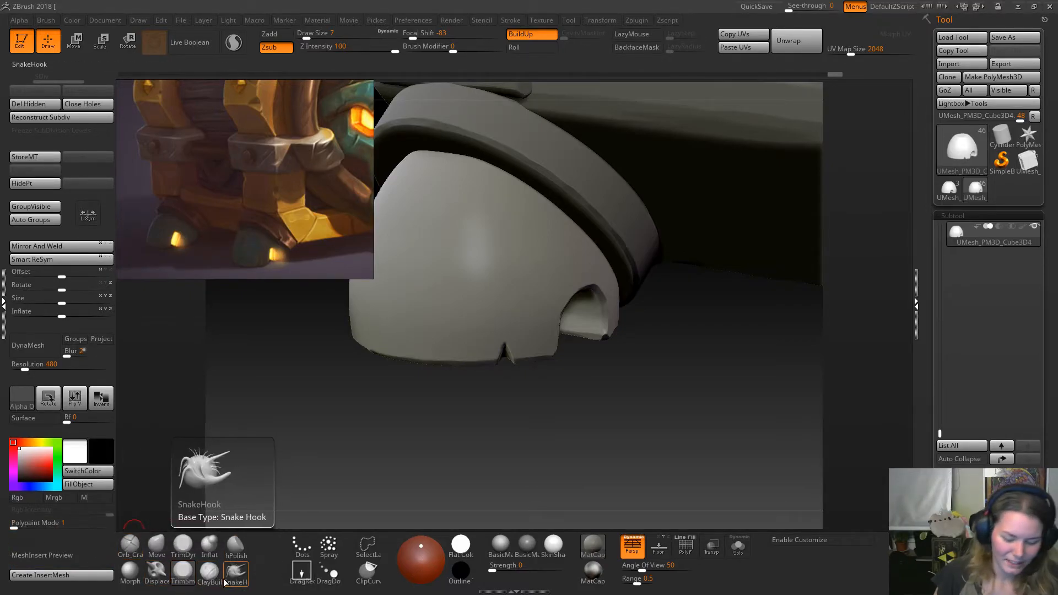
# Choose the Clay brush and sink a small round dent into the dome near the disc, above the arched opening.
pyautogui.press('b')
pyautogui.click(47, 255)
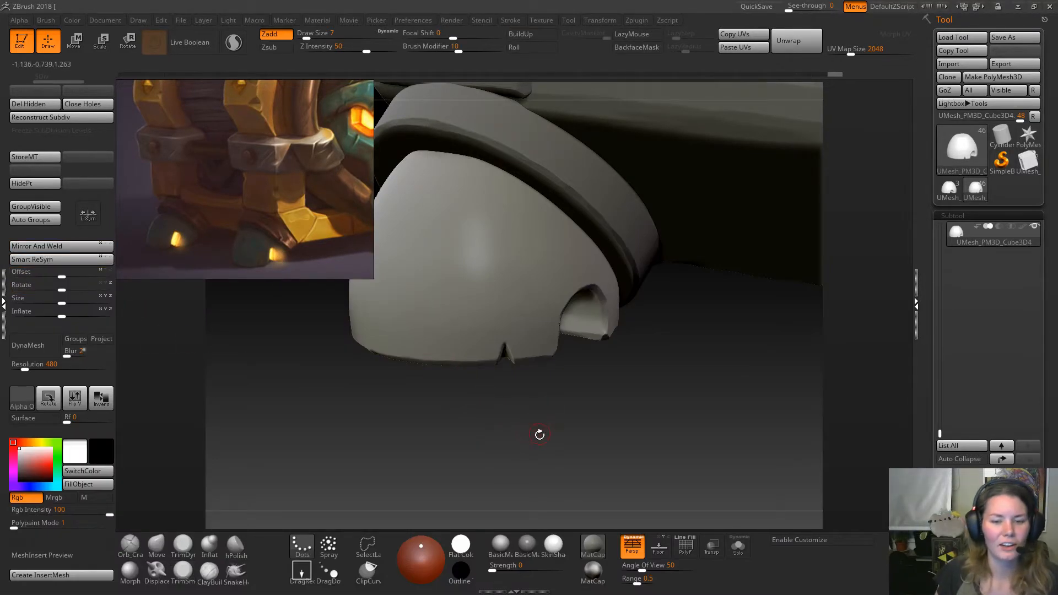
pyautogui.moveTo(595, 395); pyautogui.dragTo(687, 432)
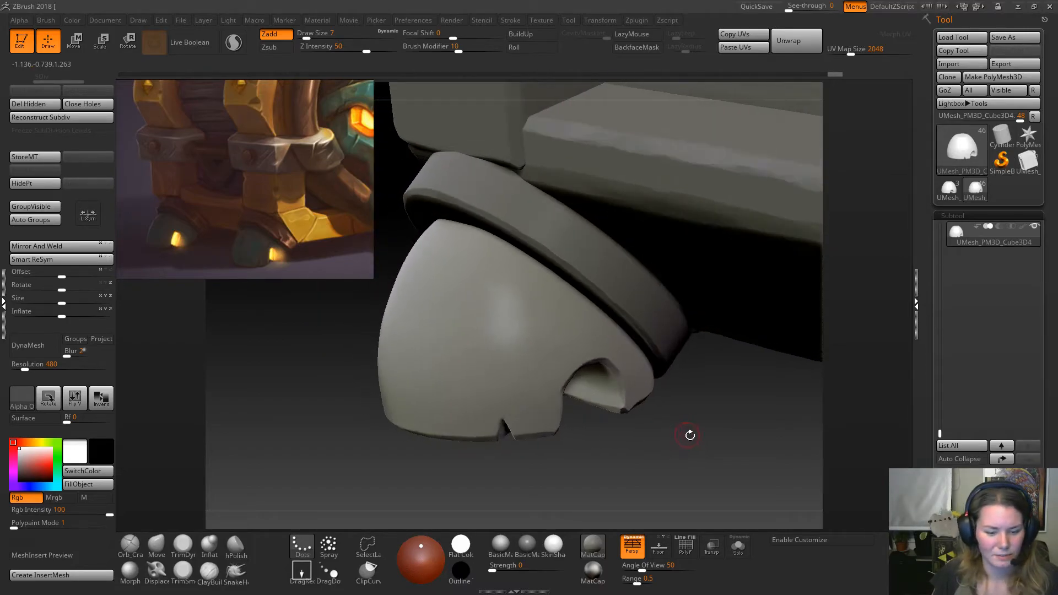
pyautogui.moveTo(323, 414); pyautogui.dragTo(358, 483)
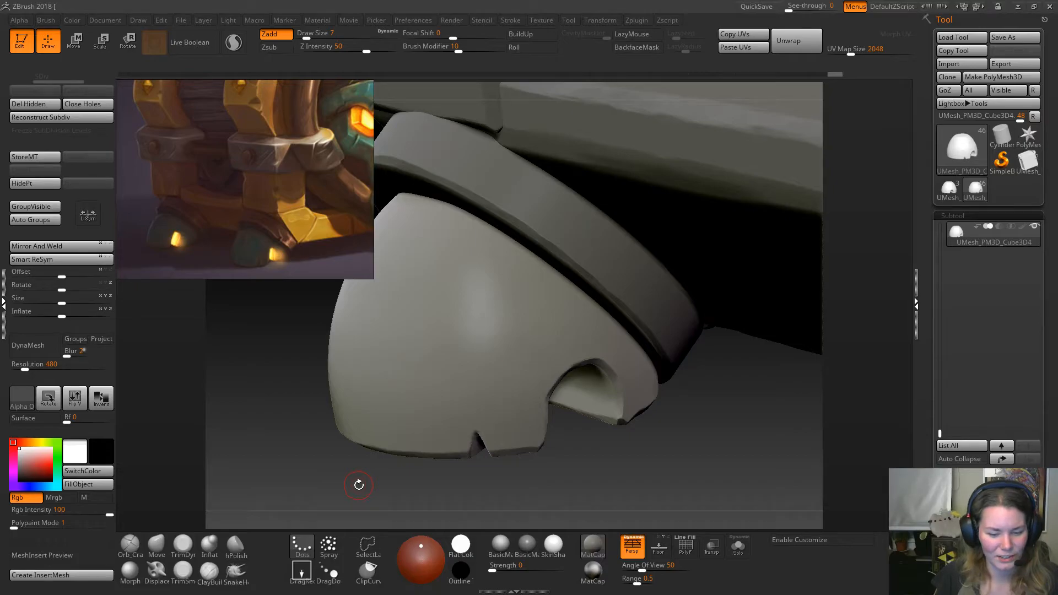
pyautogui.moveTo(732, 400); pyautogui.dragTo(685, 357)
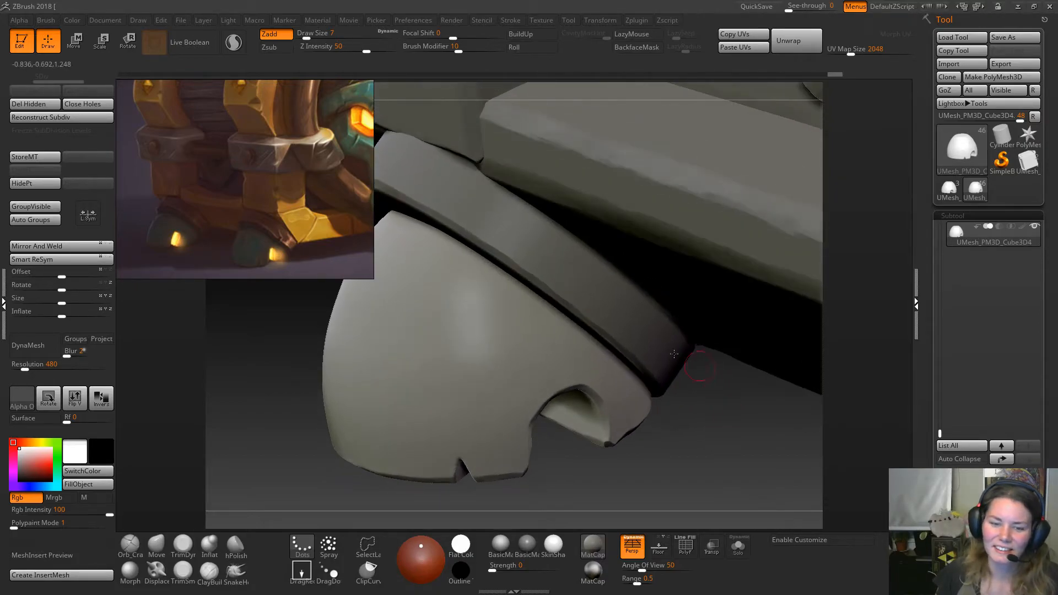
pyautogui.moveTo(687, 427); pyautogui.dragTo(729, 462)
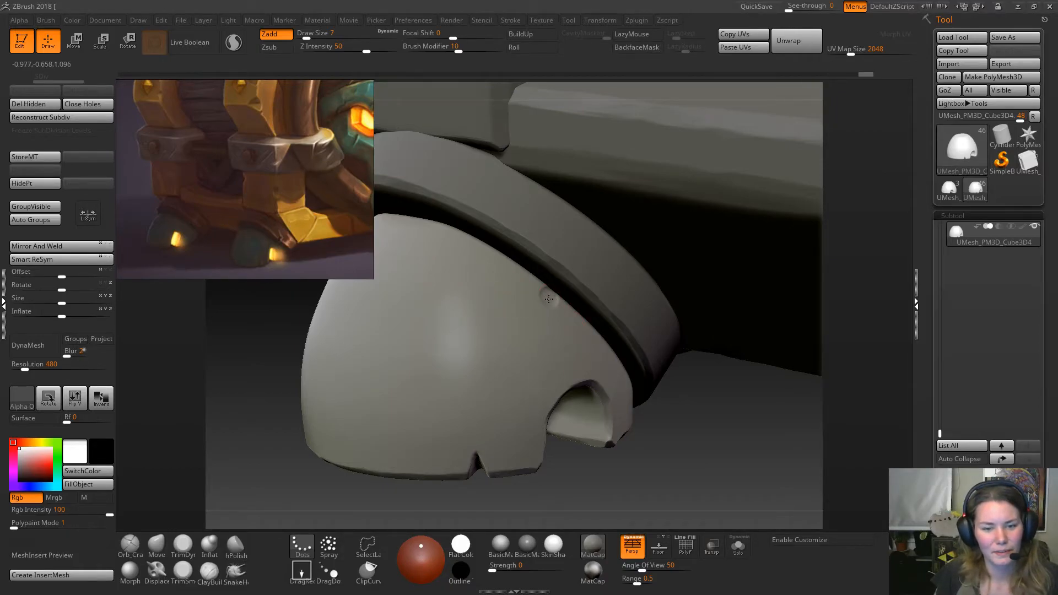
pyautogui.click(548, 297)
# Switch back to the Clay brush after trying ClayBuildup, and add a second small dent joining the first at the dome's upper rim.
pyautogui.moveTo(727, 427); pyautogui.dragTo(706, 437)
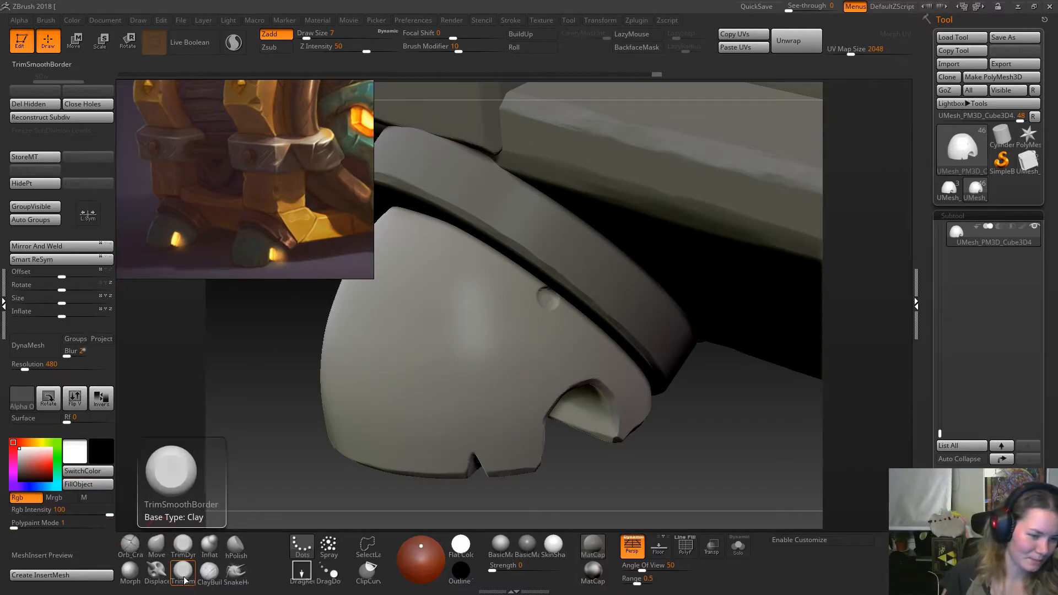
pyautogui.click(209, 575)
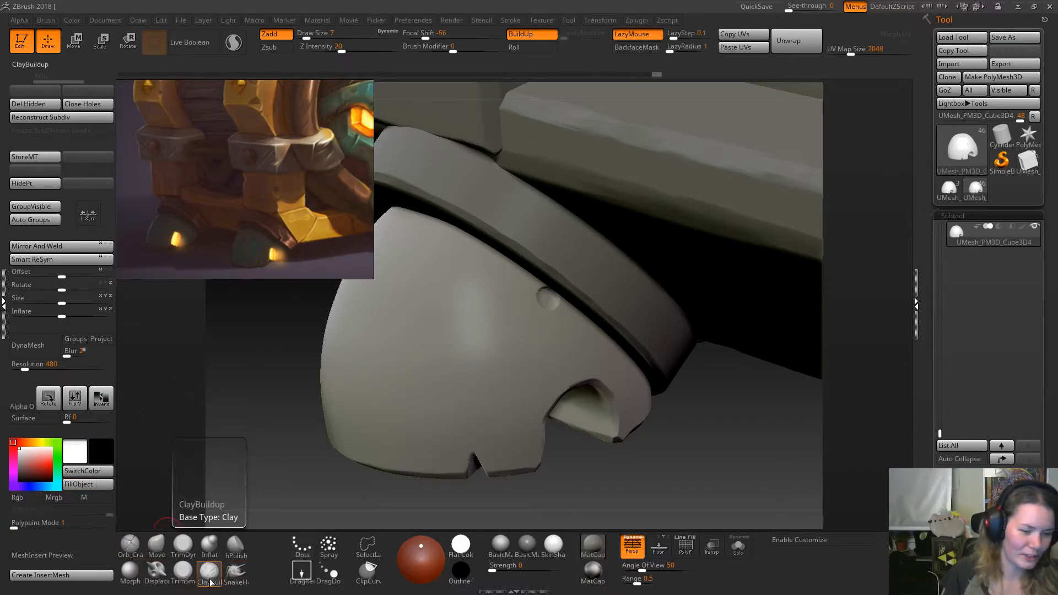
pyautogui.moveTo(703, 428); pyautogui.dragTo(703, 441)
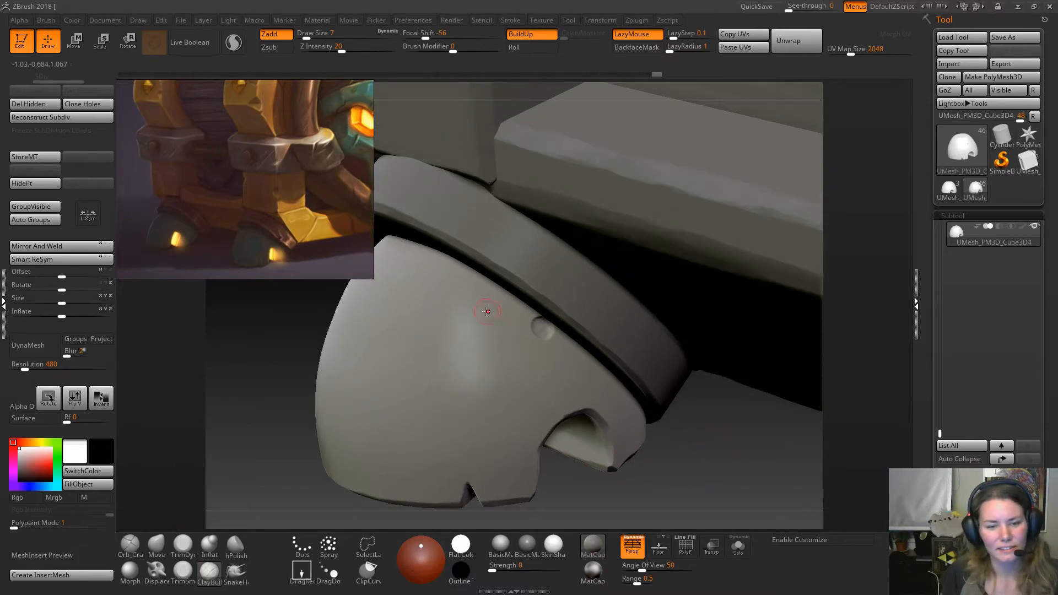
pyautogui.press('b')
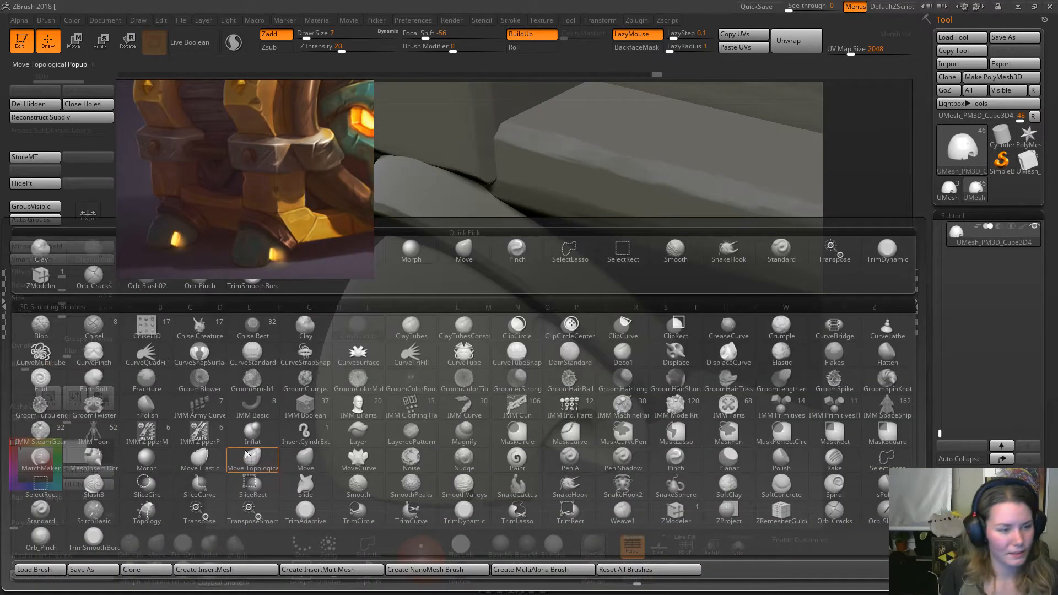
pyautogui.click(40, 246)
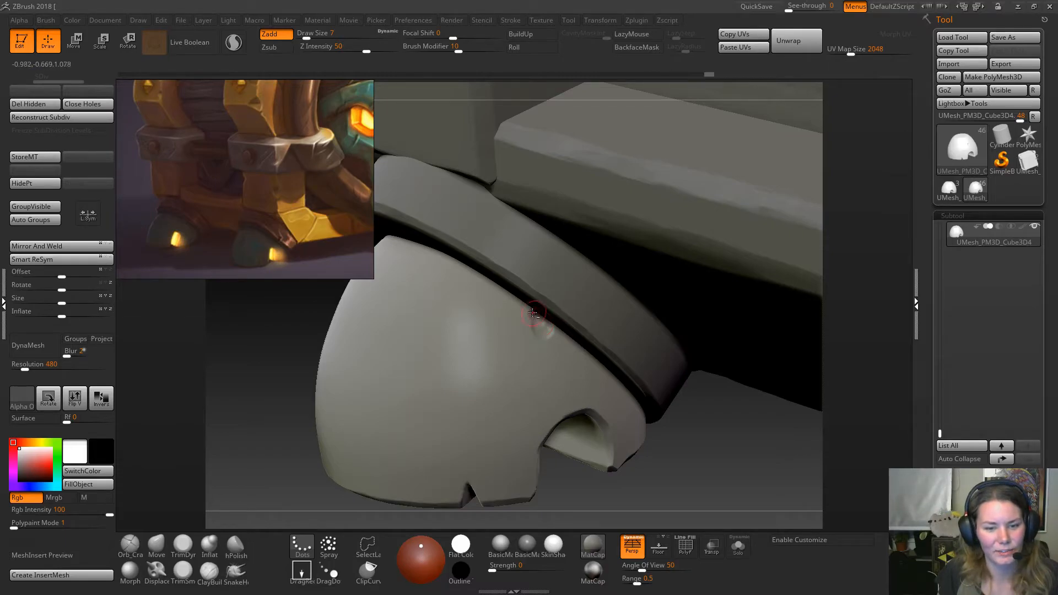
pyautogui.moveTo(711, 437); pyautogui.dragTo(644, 378)
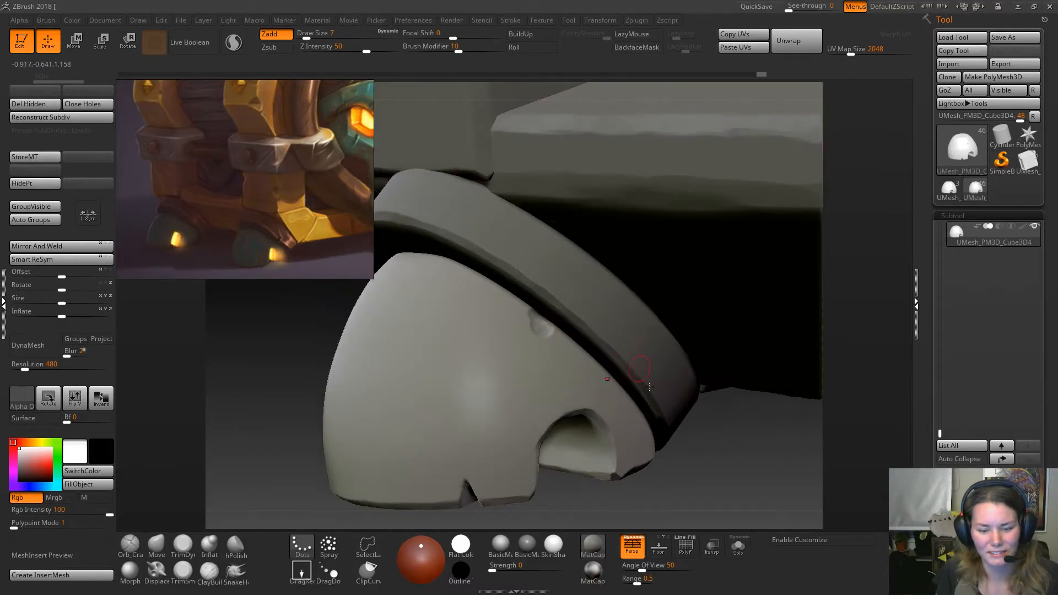
# Examine the dents, notch and arched opening of the far domed foot from several angles.
pyautogui.moveTo(716, 464); pyautogui.dragTo(675, 424)
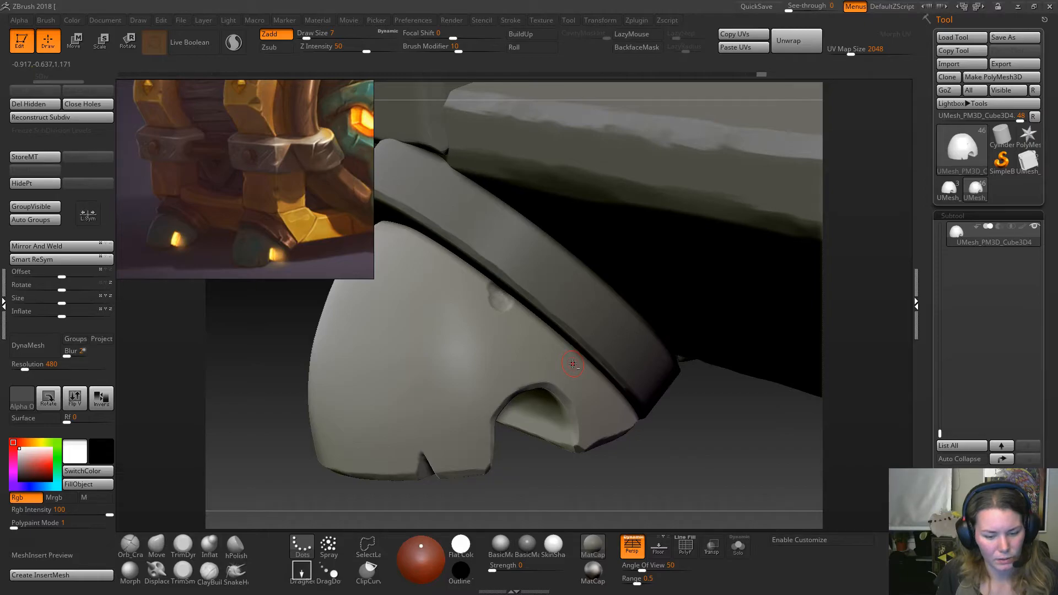
pyautogui.moveTo(688, 460); pyautogui.dragTo(725, 427)
pyautogui.click(738, 545)
pyautogui.click(729, 540)
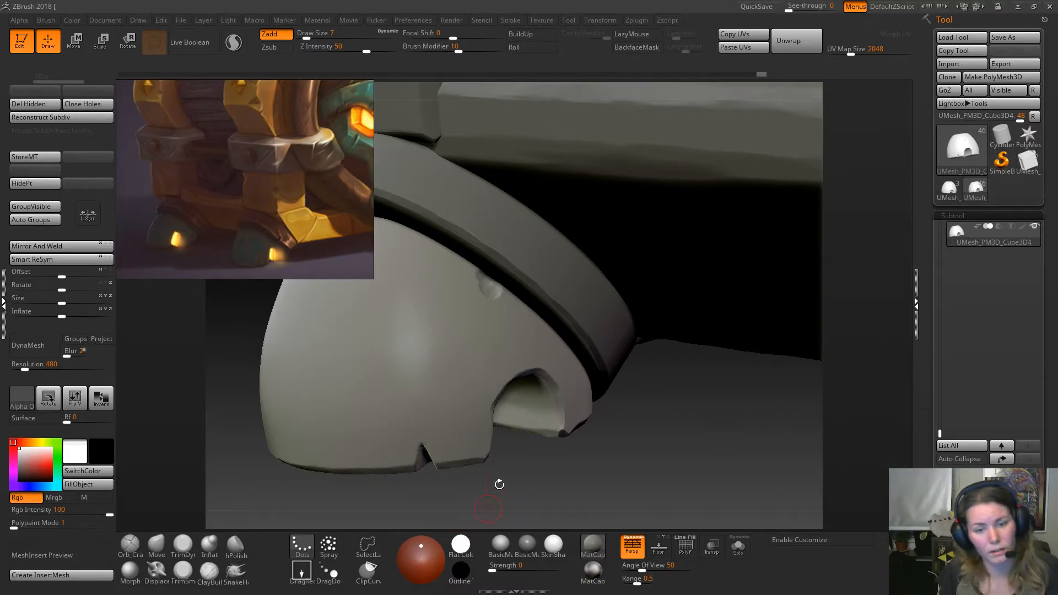
pyautogui.moveTo(648, 424); pyautogui.dragTo(657, 437)
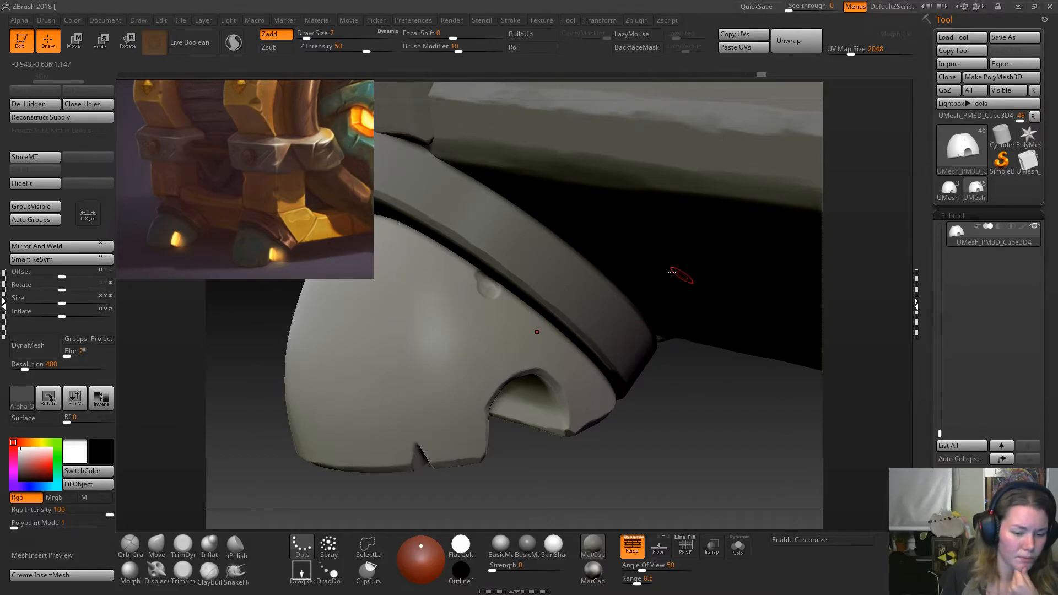
pyautogui.moveTo(708, 389)
pyautogui.mouseDown()
pyautogui.moveTo(720, 387)
pyautogui.moveTo(704, 380)
pyautogui.mouseUp()
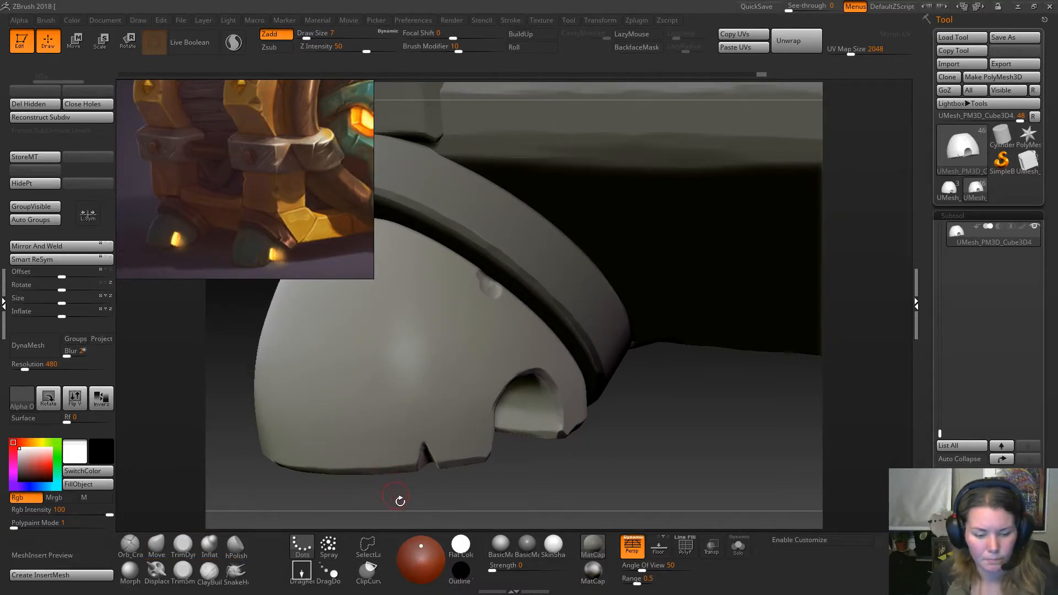
# Carve a short diagonal crack into the upper edge of the foot's arched opening, on the disc side, with the Orb_Cracks brush.
pyautogui.moveTo(639, 452); pyautogui.dragTo(214, 467)
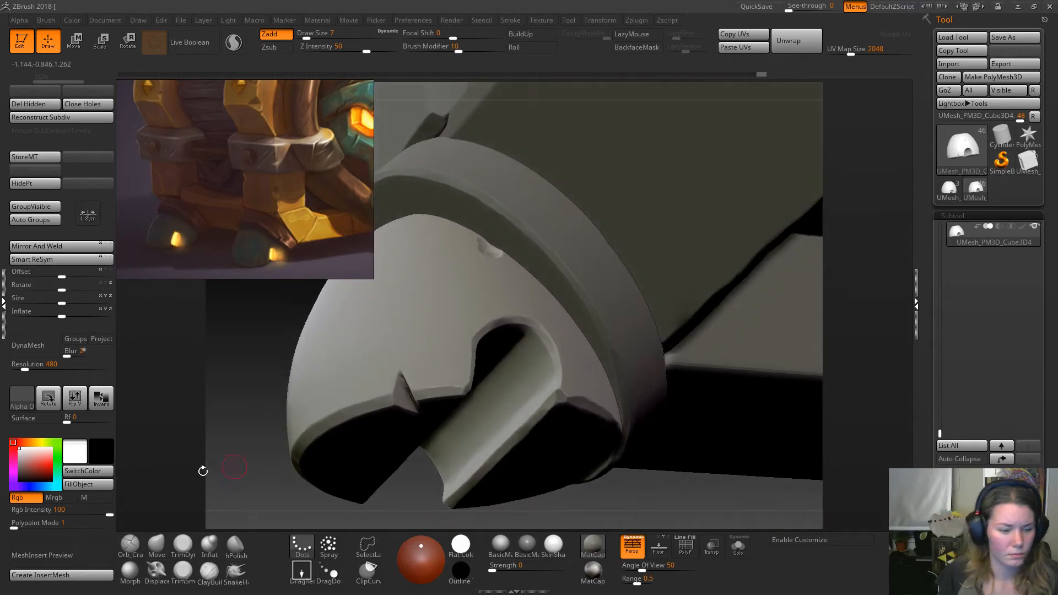
pyautogui.click(130, 544)
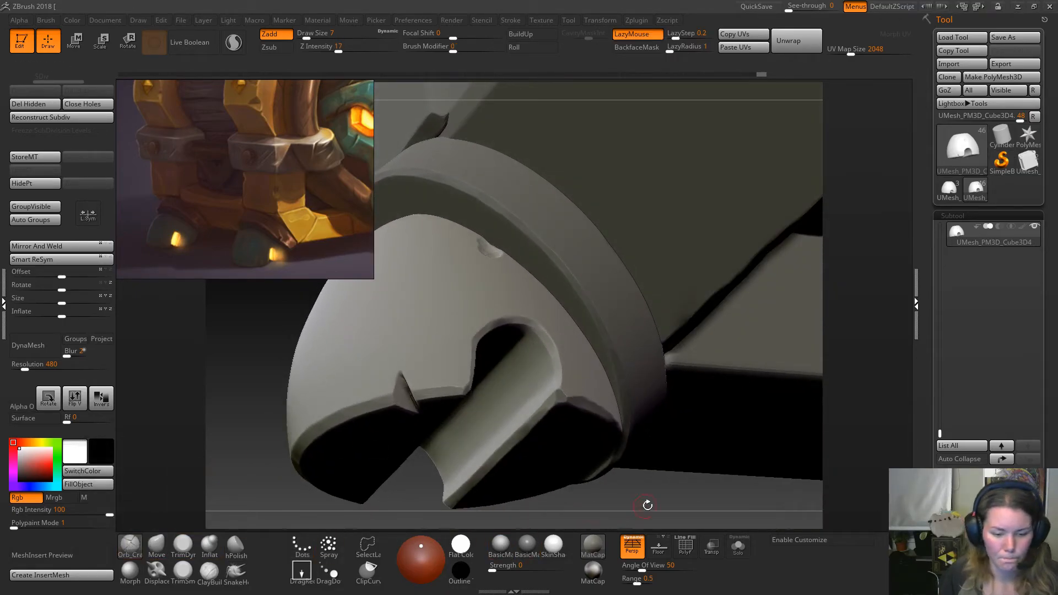
pyautogui.moveTo(673, 495); pyautogui.dragTo(669, 501)
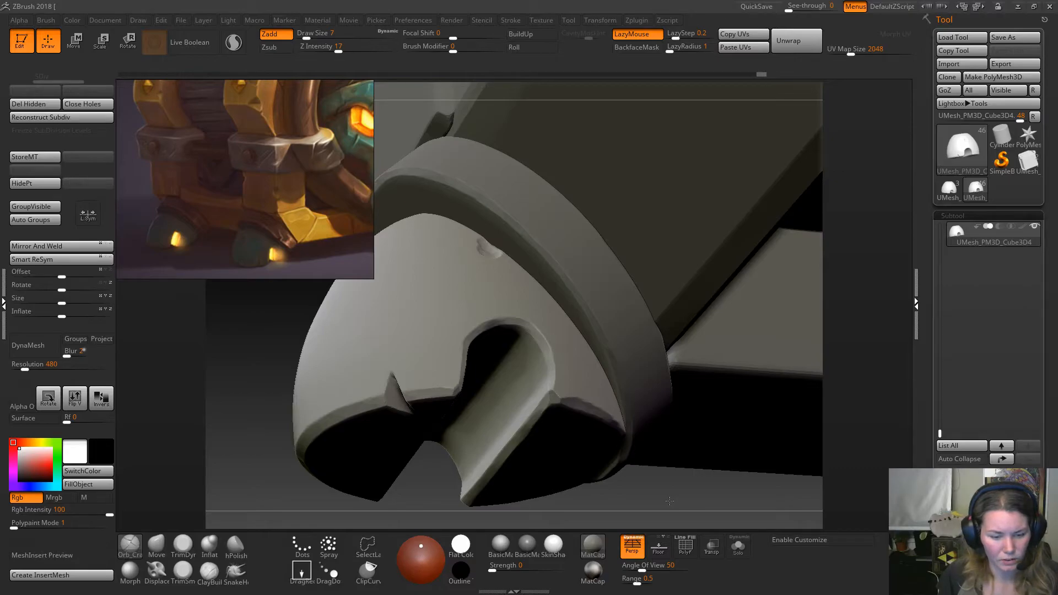
pyautogui.moveTo(669, 501); pyautogui.dragTo(665, 509)
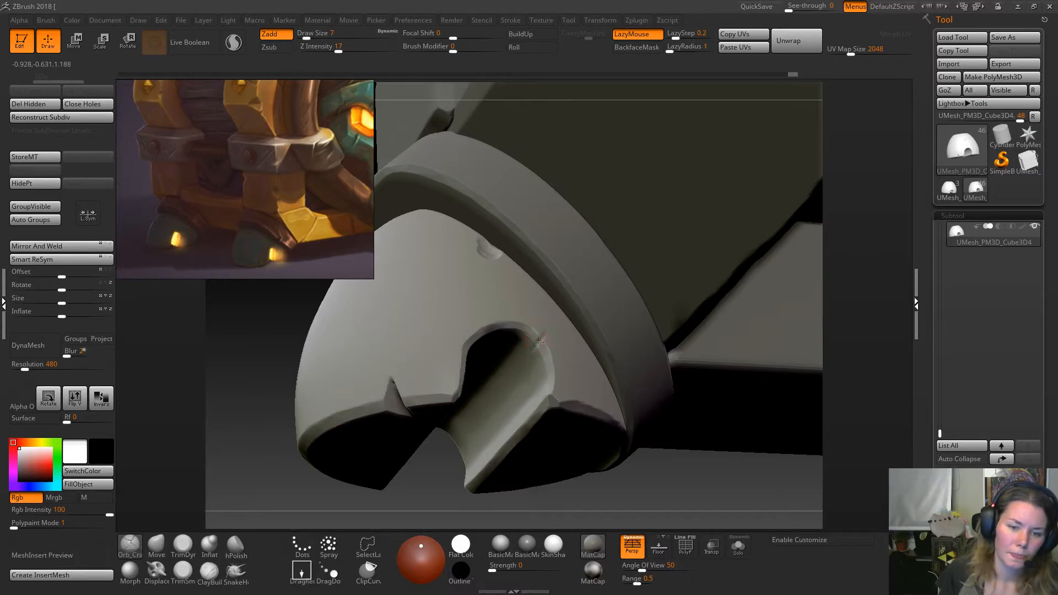
pyautogui.moveTo(547, 333); pyautogui.dragTo(535, 346)
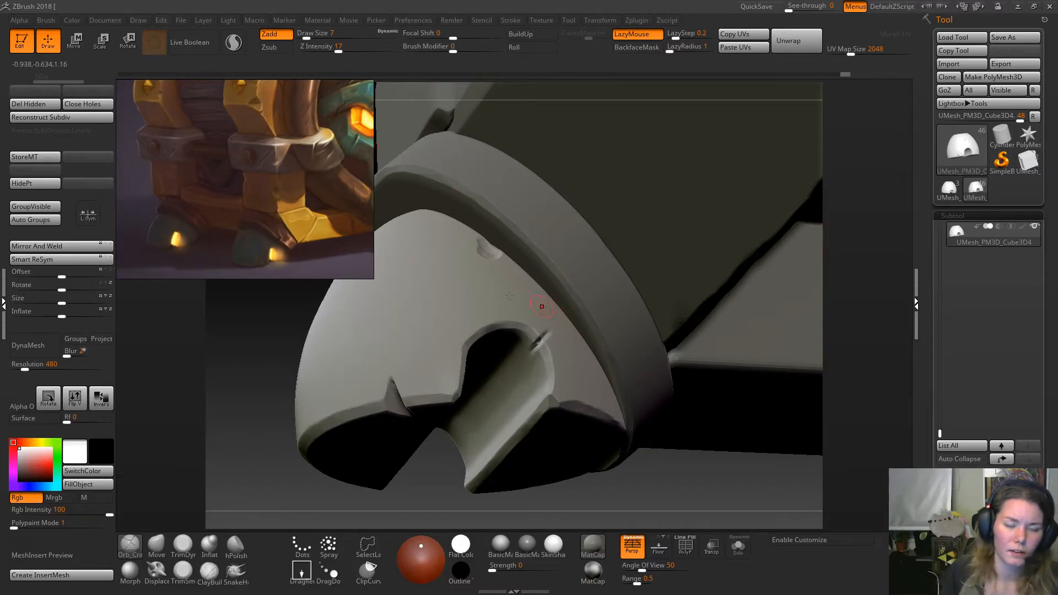
pyautogui.moveTo(669, 478); pyautogui.dragTo(667, 502)
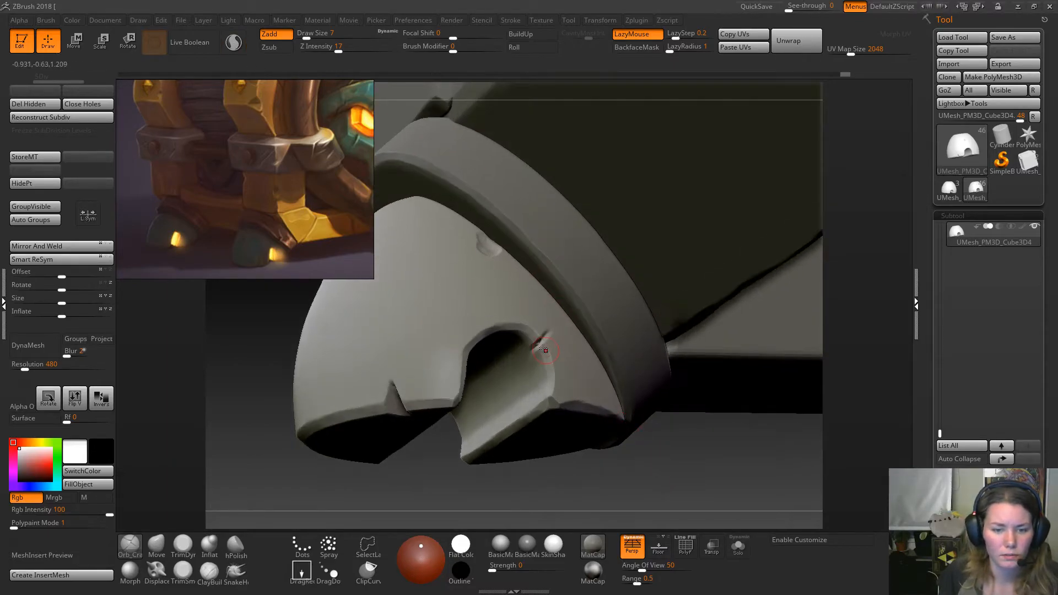
pyautogui.moveTo(545, 332); pyautogui.dragTo(537, 346)
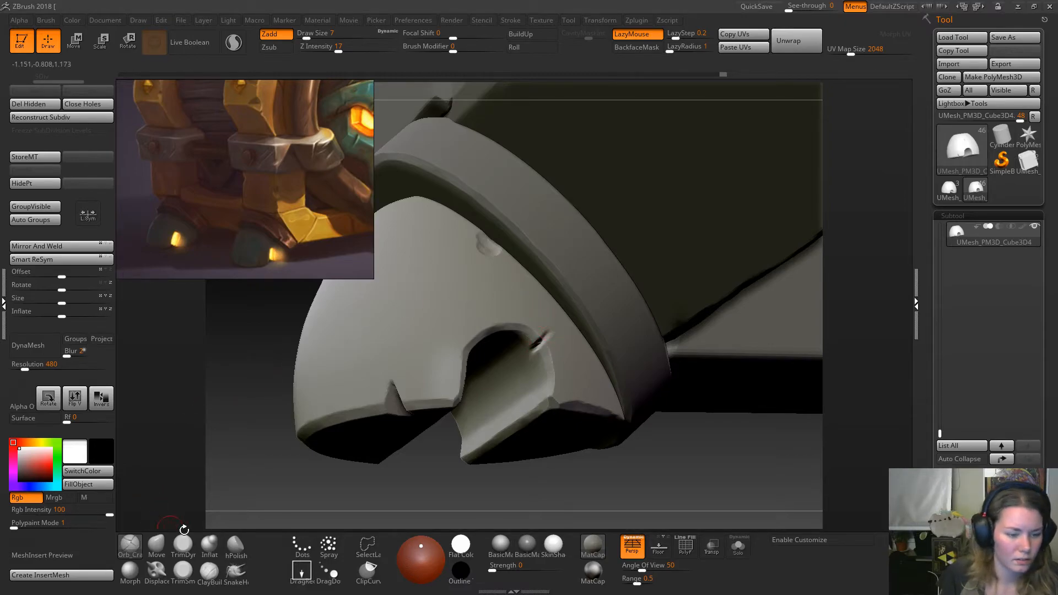
# Touch up the outer end of the crack beside the foot's arched opening with the Clay brush.
pyautogui.press('b')
pyautogui.click(401, 455)
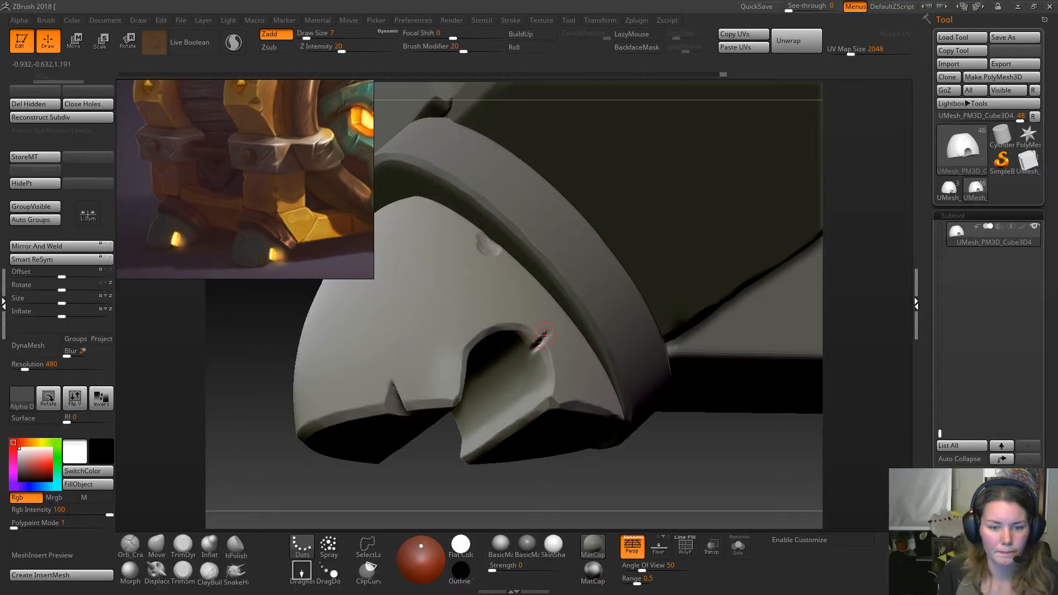
pyautogui.moveTo(547, 333); pyautogui.dragTo(551, 330)
pyautogui.moveTo(669, 466)
pyautogui.mouseDown()
pyautogui.moveTo(531, 350)
pyautogui.moveTo(549, 326)
pyautogui.moveTo(623, 424)
pyautogui.moveTo(597, 402)
pyautogui.mouseUp()
pyautogui.moveTo(602, 481)
pyautogui.mouseDown()
pyautogui.moveTo(618, 467)
pyautogui.moveTo(633, 478)
pyautogui.moveTo(612, 417)
pyautogui.moveTo(529, 490)
pyautogui.mouseUp()
pyautogui.moveTo(267, 408); pyautogui.dragTo(248, 435)
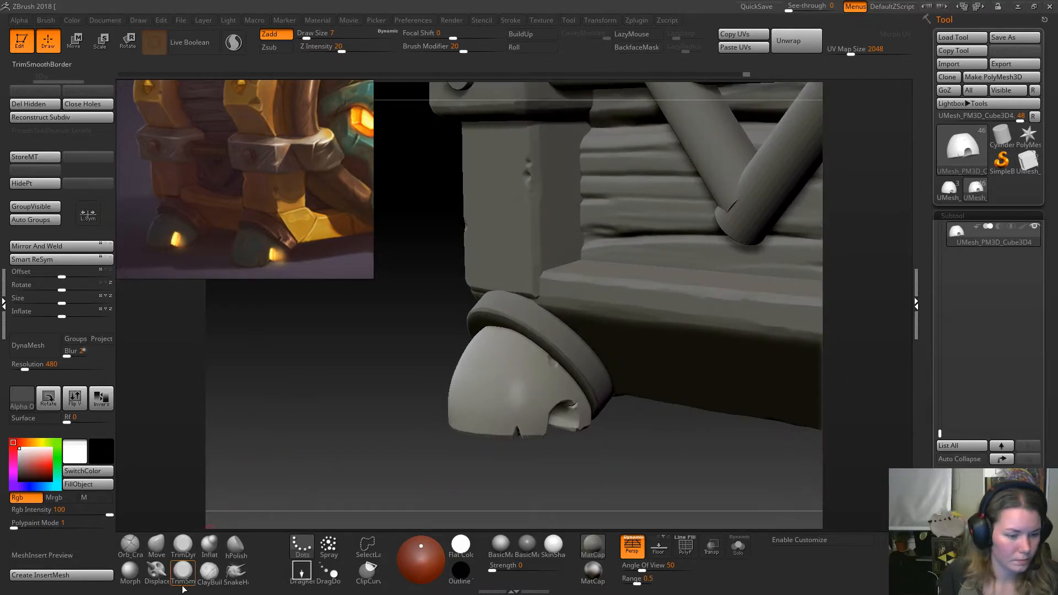
# Choose the TrimDynamic brush at draw size 29 and start flattening facets on the outer side of the domed foot.
pyautogui.click(183, 545)
pyautogui.press('space')
pyautogui.moveTo(520, 380)
pyautogui.mouseDown()
pyautogui.moveTo(520, 405)
pyautogui.moveTo(537, 398)
pyautogui.mouseUp()
pyautogui.moveTo(510, 407)
pyautogui.keyDown('ctrl'); pyautogui.mouseDown(button='right')
pyautogui.moveTo(514, 439)
pyautogui.moveTo(394, 472)
pyautogui.moveTo(441, 451)
pyautogui.moveTo(501, 397)
pyautogui.mouseUp(button='right'); pyautogui.keyUp('ctrl')
pyautogui.moveTo(502, 380)
pyautogui.mouseDown()
pyautogui.moveTo(529, 392)
pyautogui.moveTo(499, 406)
pyautogui.moveTo(507, 363)
pyautogui.moveTo(522, 364)
pyautogui.mouseUp()
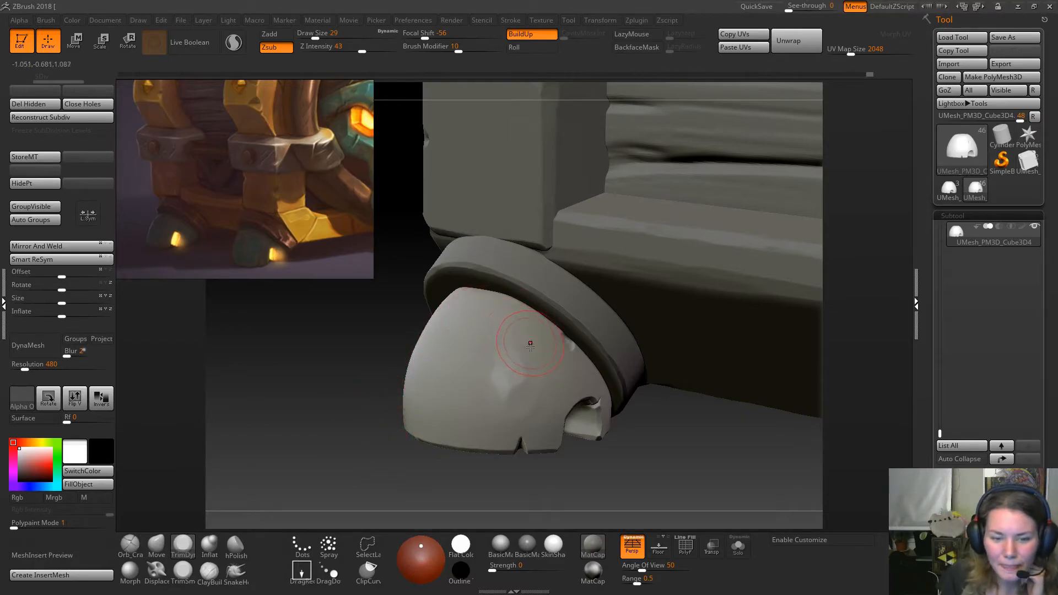
pyautogui.moveTo(531, 341); pyautogui.dragTo(527, 333)
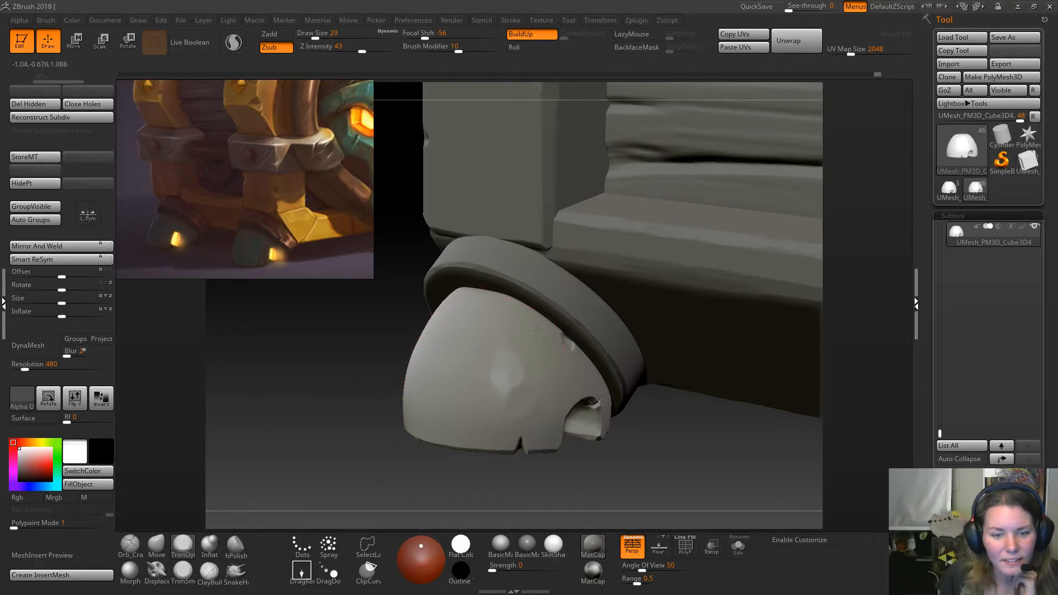
# Extend the flattened facets around the dome, from its front toward the notch and the damaged arched opening.
pyautogui.moveTo(360, 435); pyautogui.dragTo(406, 443)
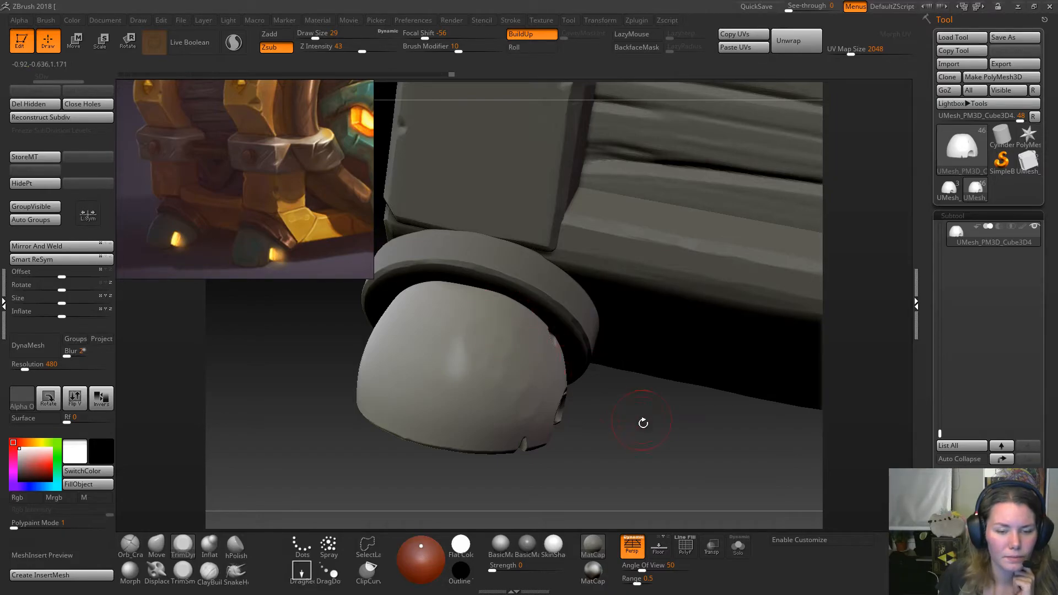
pyautogui.moveTo(642, 421); pyautogui.dragTo(470, 384)
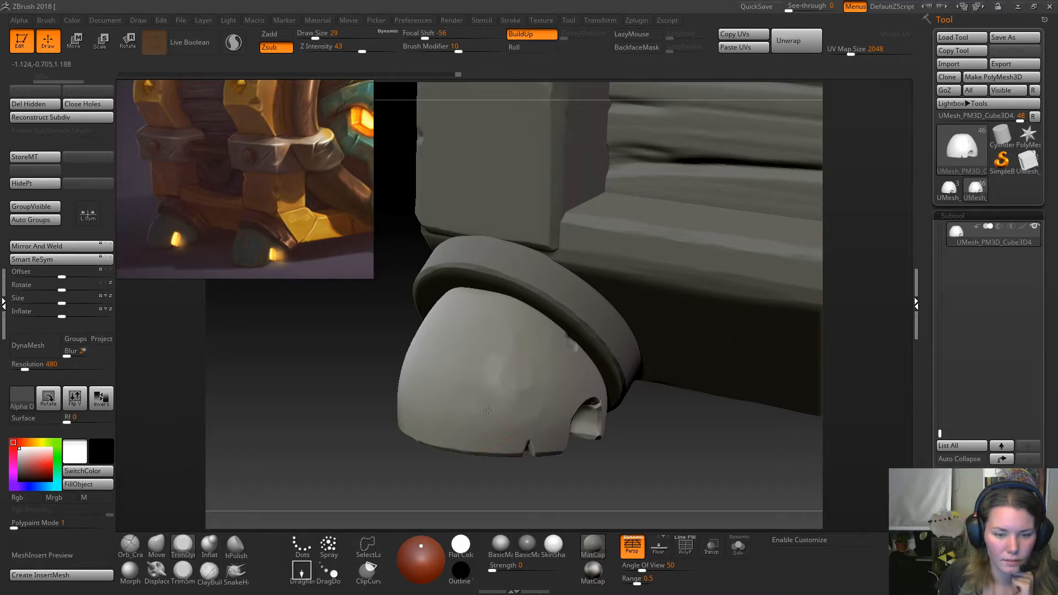
pyautogui.moveTo(722, 457)
pyautogui.mouseDown()
pyautogui.moveTo(650, 411)
pyautogui.moveTo(641, 441)
pyautogui.mouseUp()
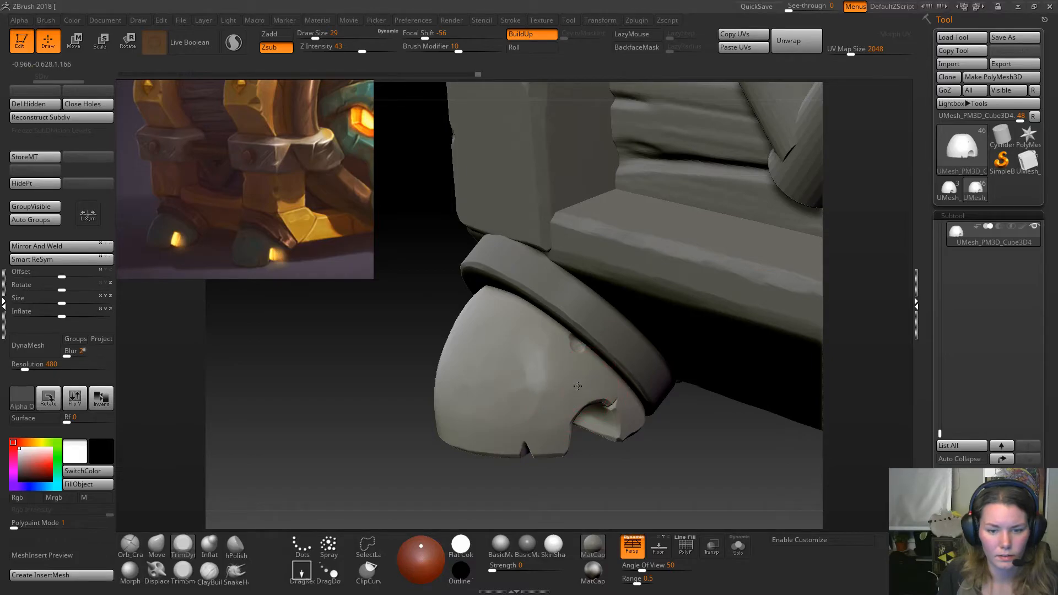
pyautogui.moveTo(711, 461); pyautogui.dragTo(634, 428)
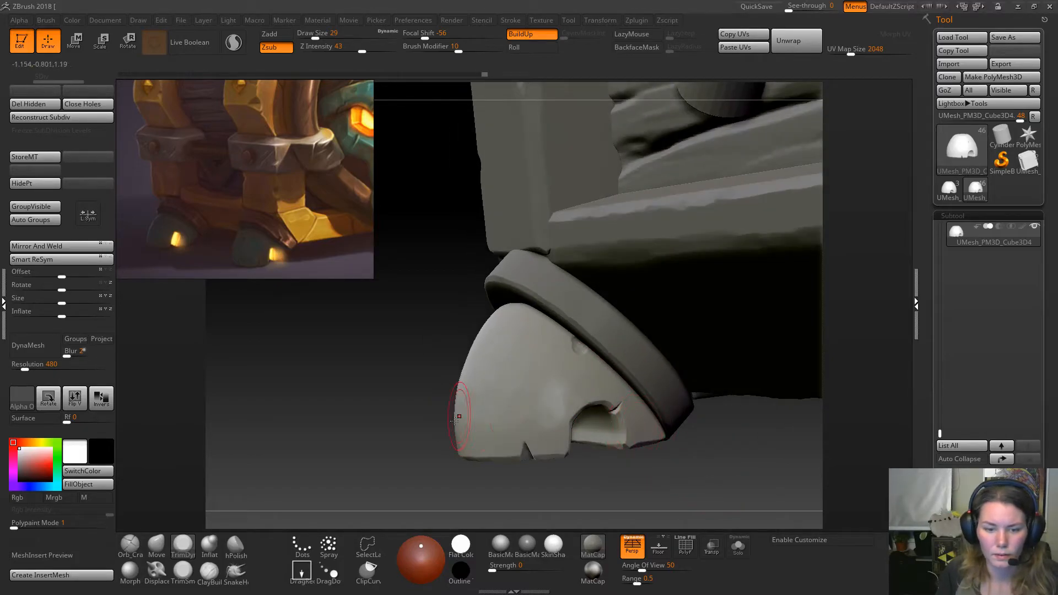
pyautogui.moveTo(389, 448); pyautogui.dragTo(466, 432)
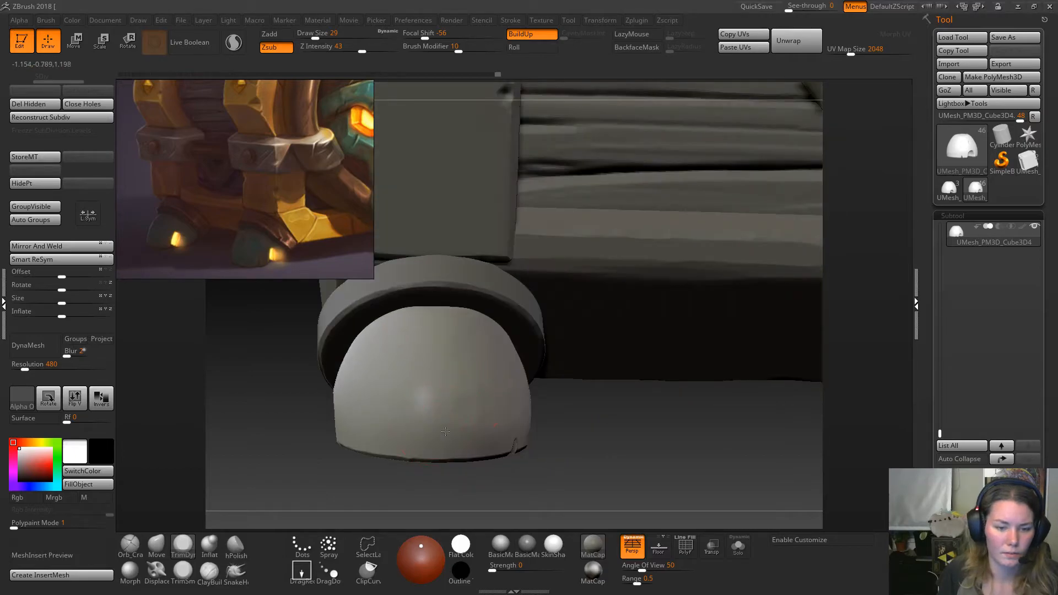
# Switch to a basic material to reveal the surface planes and facet the dome's front with TrimDynamic.
pyautogui.click(500, 545)
pyautogui.moveTo(588, 490); pyautogui.dragTo(515, 416)
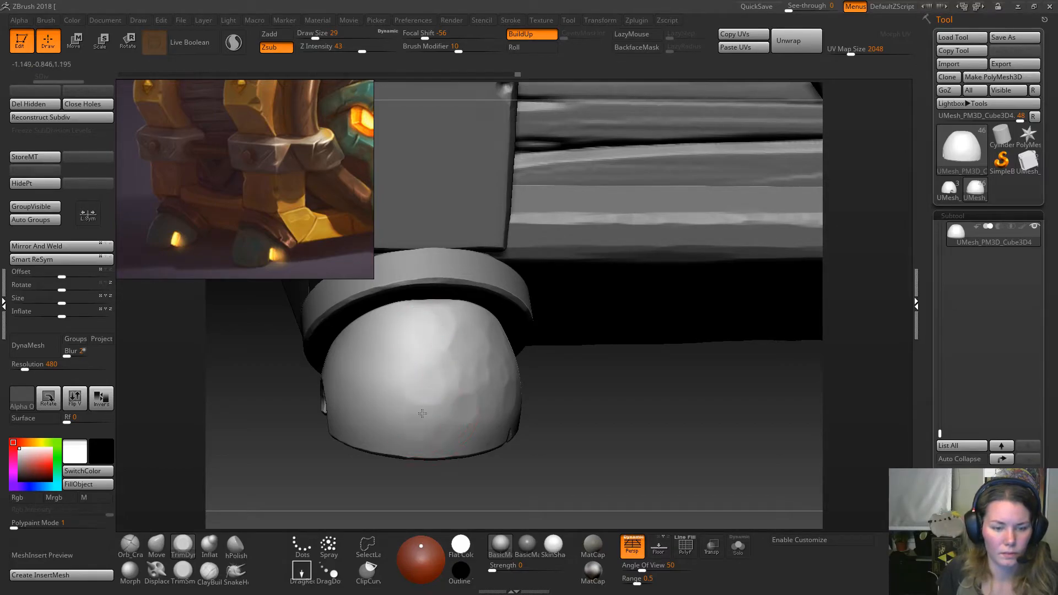
pyautogui.moveTo(551, 430); pyautogui.dragTo(518, 423)
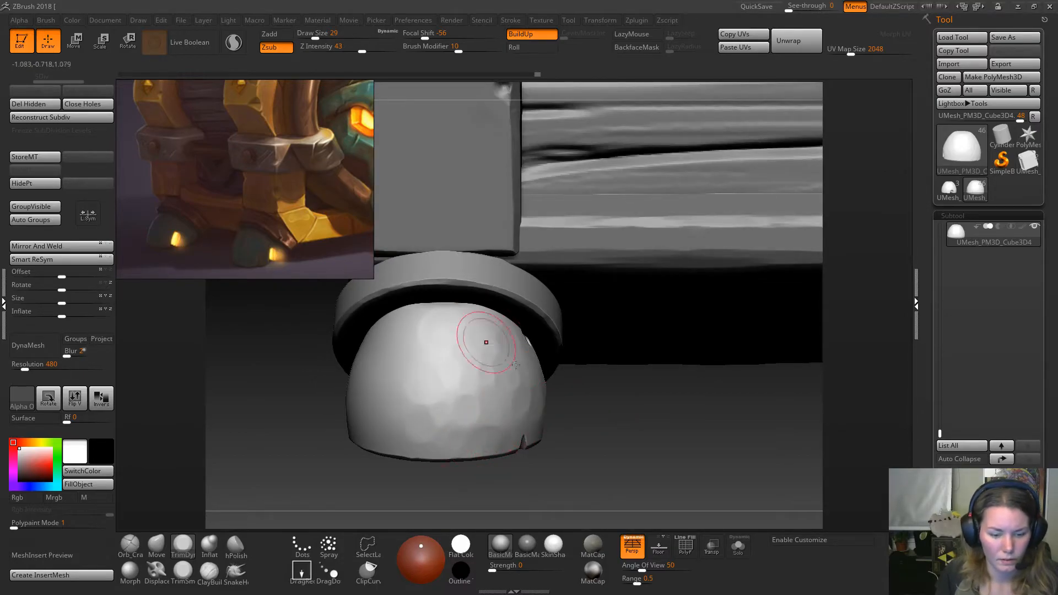
pyautogui.moveTo(641, 434); pyautogui.dragTo(688, 438)
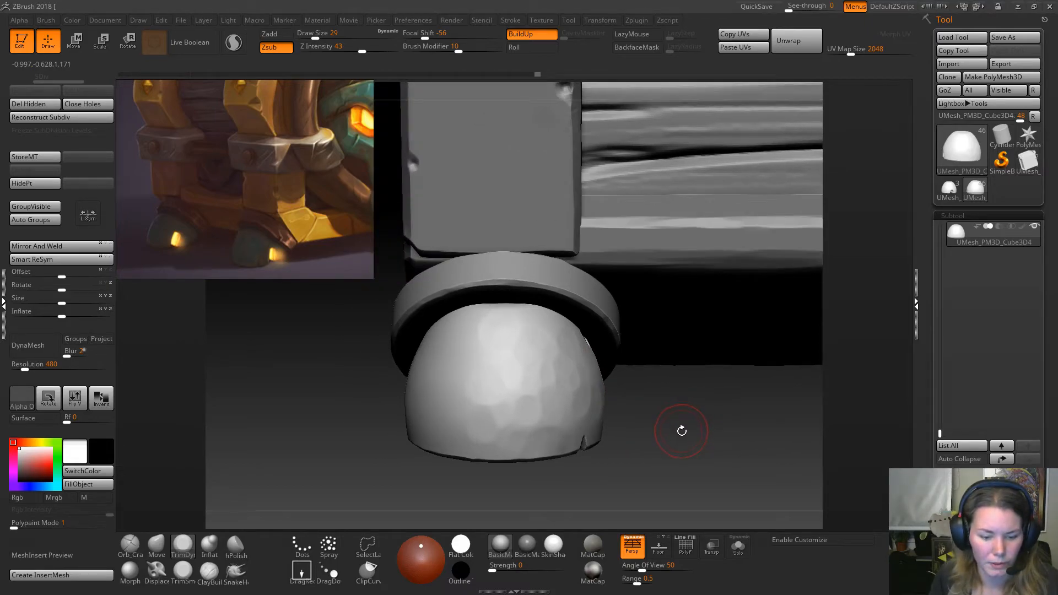
pyautogui.moveTo(683, 424); pyautogui.dragTo(460, 424)
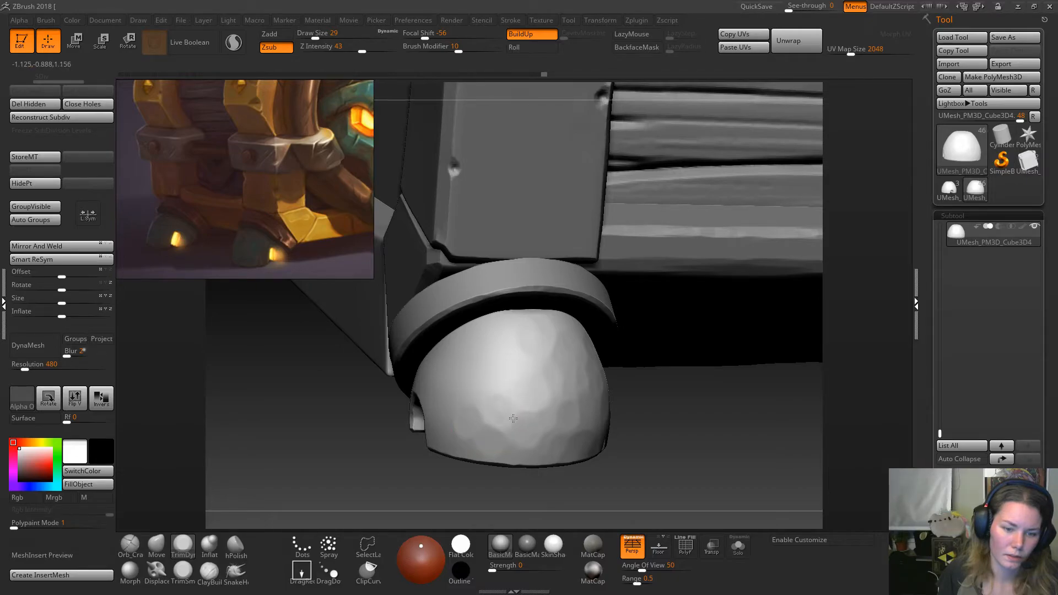
# Flatten facets on the dome's opposite side, around the undamaged arched opening and up toward the disc.
pyautogui.moveTo(664, 411); pyautogui.dragTo(570, 376)
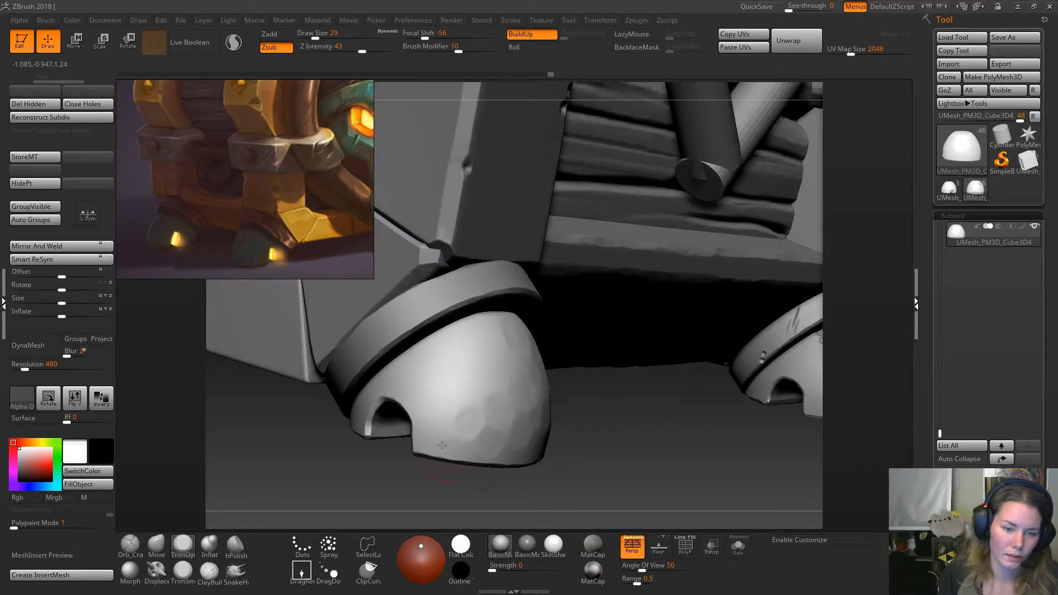
pyautogui.moveTo(471, 453)
pyautogui.mouseDown()
pyautogui.moveTo(418, 427)
pyautogui.moveTo(432, 440)
pyautogui.mouseUp()
pyautogui.moveTo(432, 389)
pyautogui.mouseDown()
pyautogui.moveTo(460, 382)
pyautogui.moveTo(370, 390)
pyautogui.mouseUp()
pyautogui.moveTo(259, 436); pyautogui.dragTo(361, 412)
pyautogui.moveTo(490, 490)
pyautogui.mouseDown()
pyautogui.moveTo(380, 479)
pyautogui.moveTo(484, 478)
pyautogui.mouseUp()
pyautogui.moveTo(484, 325); pyautogui.dragTo(481, 313)
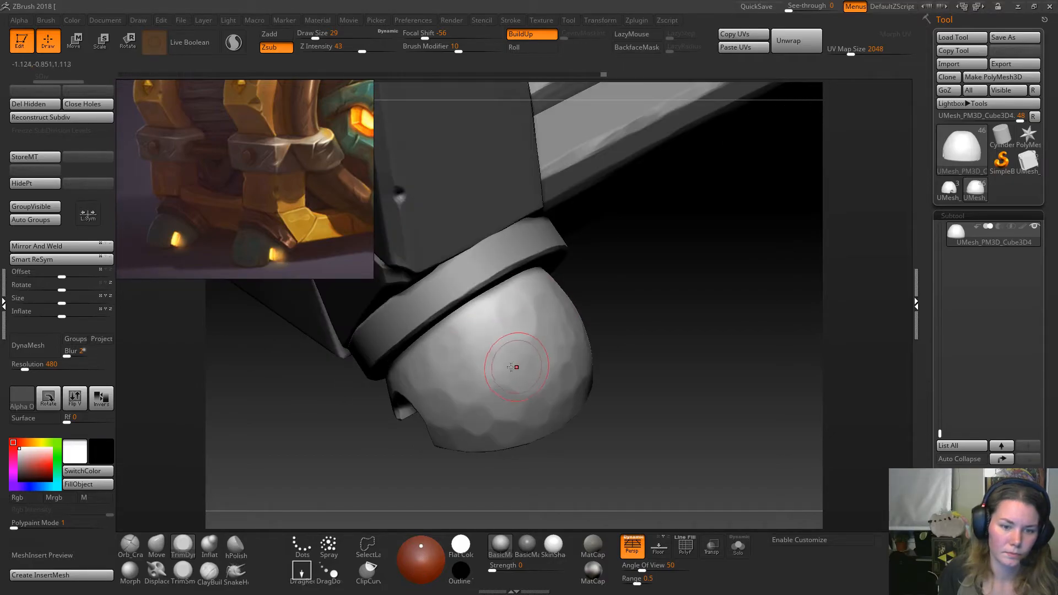
# Restore the MatCap material and make the disc above the far domed foot the active subtool.
pyautogui.click(593, 545)
pyautogui.keyDown('alt'); pyautogui.moveTo(621, 395); pyautogui.dragTo(650, 441); pyautogui.keyUp('alt')
pyautogui.keyDown('alt'); pyautogui.click(622, 293); pyautogui.keyUp('alt')
pyautogui.moveTo(755, 430); pyautogui.dragTo(697, 461)
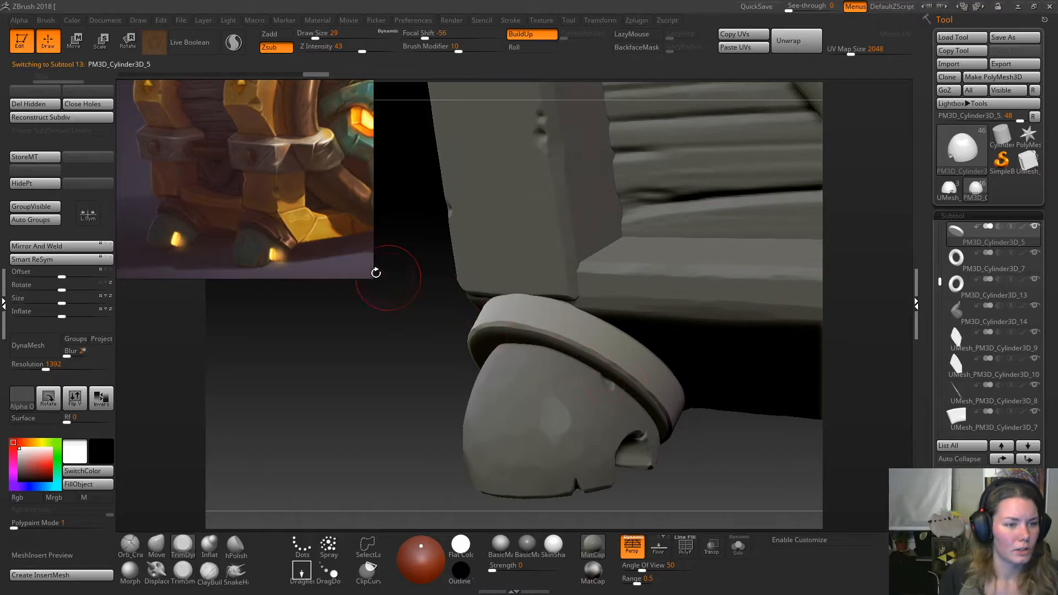
# Bevel the disc's lower rim edge unevenly all around with the TrimSmoothBorder brush at draw size 16.
pyautogui.click(183, 571)
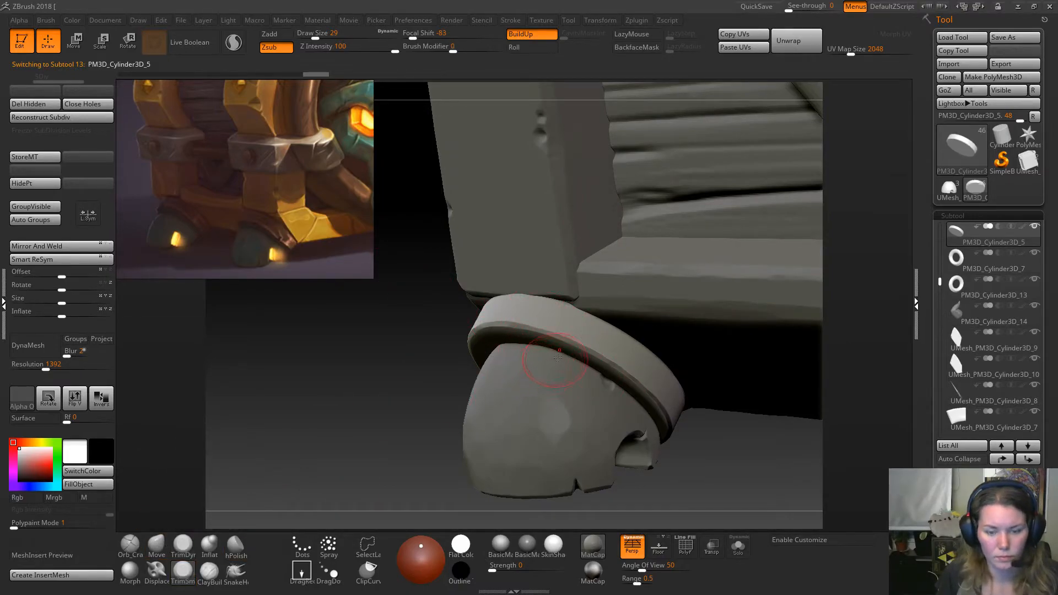
pyautogui.press('space')
pyautogui.moveTo(574, 346); pyautogui.dragTo(551, 338)
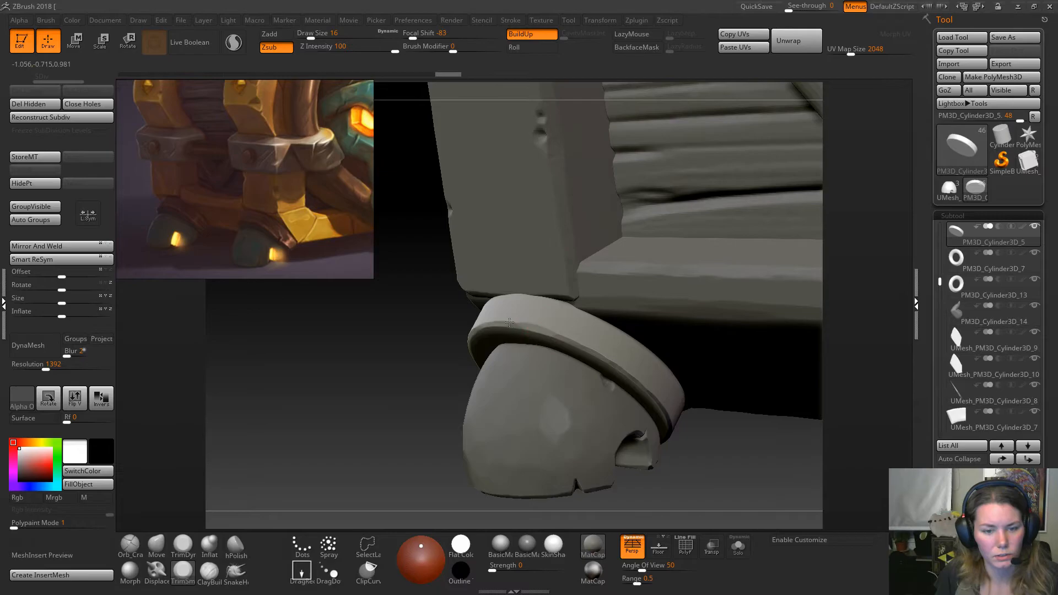
pyautogui.moveTo(540, 327); pyautogui.dragTo(634, 385)
pyautogui.keyDown('alt'); pyautogui.moveTo(699, 415); pyautogui.dragTo(551, 391); pyautogui.keyUp('alt')
pyautogui.moveTo(259, 418); pyautogui.dragTo(457, 337)
pyautogui.moveTo(683, 367); pyautogui.dragTo(617, 358)
pyautogui.moveTo(496, 334)
pyautogui.mouseDown()
pyautogui.moveTo(509, 325)
pyautogui.moveTo(474, 339)
pyautogui.moveTo(562, 315)
pyautogui.mouseUp()
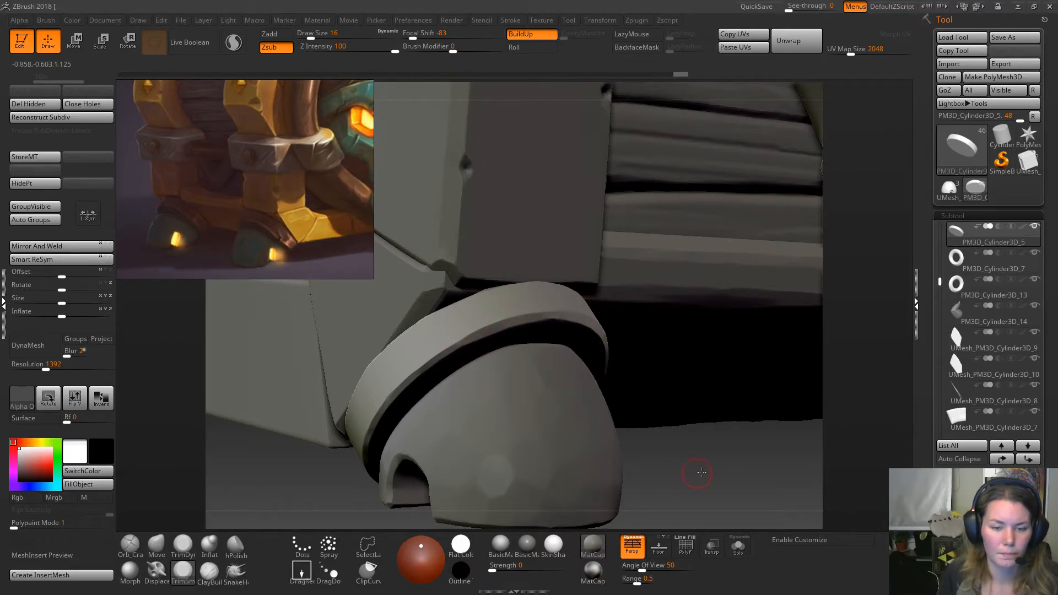
# Isolate the disc and trim more of the edge facing the dome, undoing the last change.
pyautogui.moveTo(696, 472); pyautogui.dragTo(763, 461)
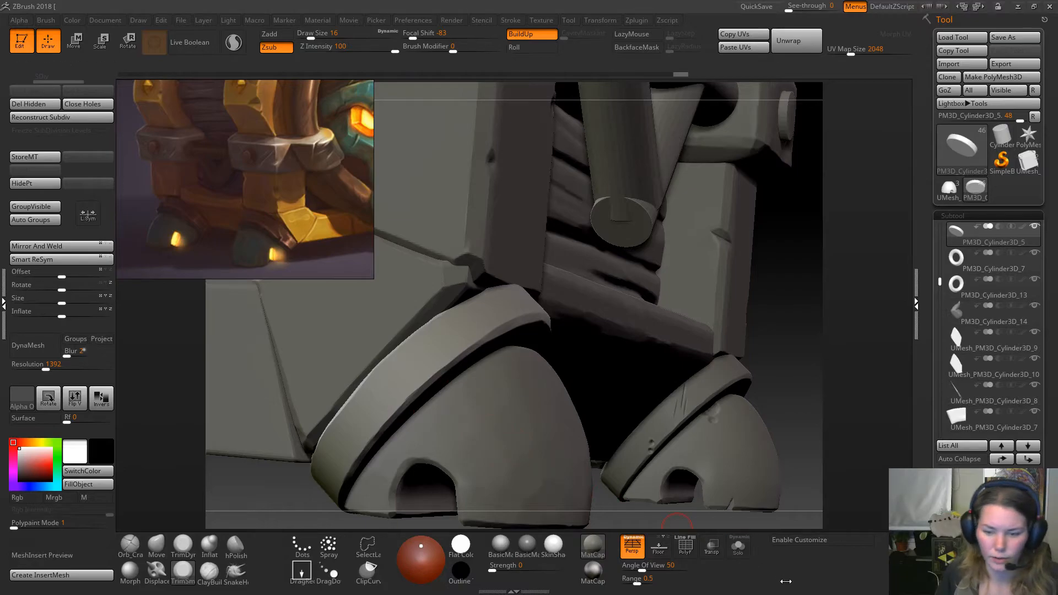
pyautogui.click(738, 545)
pyautogui.moveTo(672, 441); pyautogui.dragTo(516, 357)
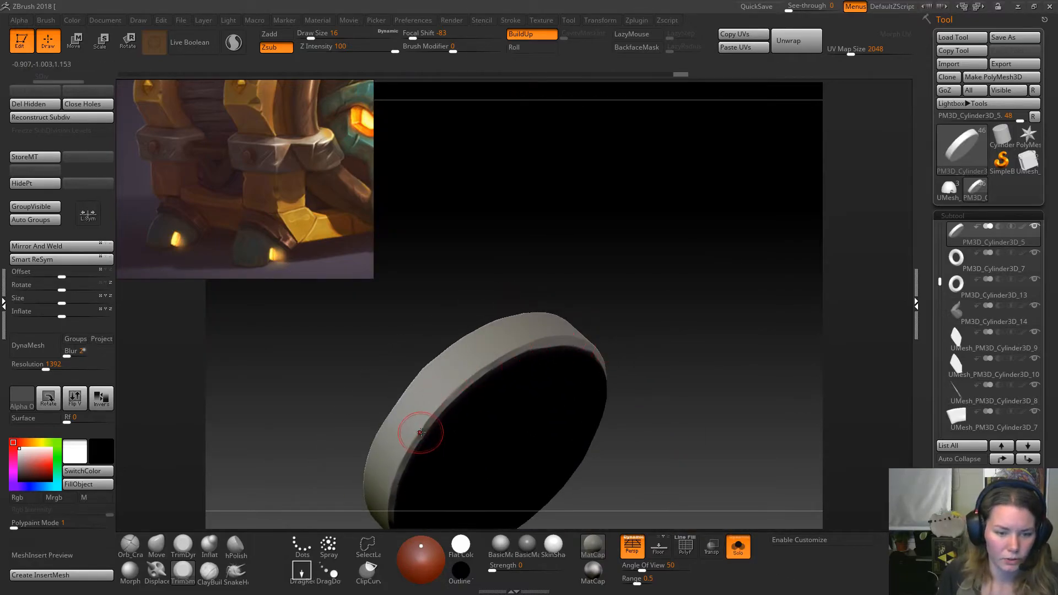
pyautogui.moveTo(420, 439)
pyautogui.mouseDown()
pyautogui.moveTo(444, 402)
pyautogui.moveTo(430, 420)
pyautogui.mouseUp()
pyautogui.moveTo(488, 372); pyautogui.dragTo(495, 365)
pyautogui.keyDown('alt'); pyautogui.moveTo(680, 440); pyautogui.dragTo(704, 365); pyautogui.keyUp('alt')
pyautogui.hotkey('ctrl', 'z')
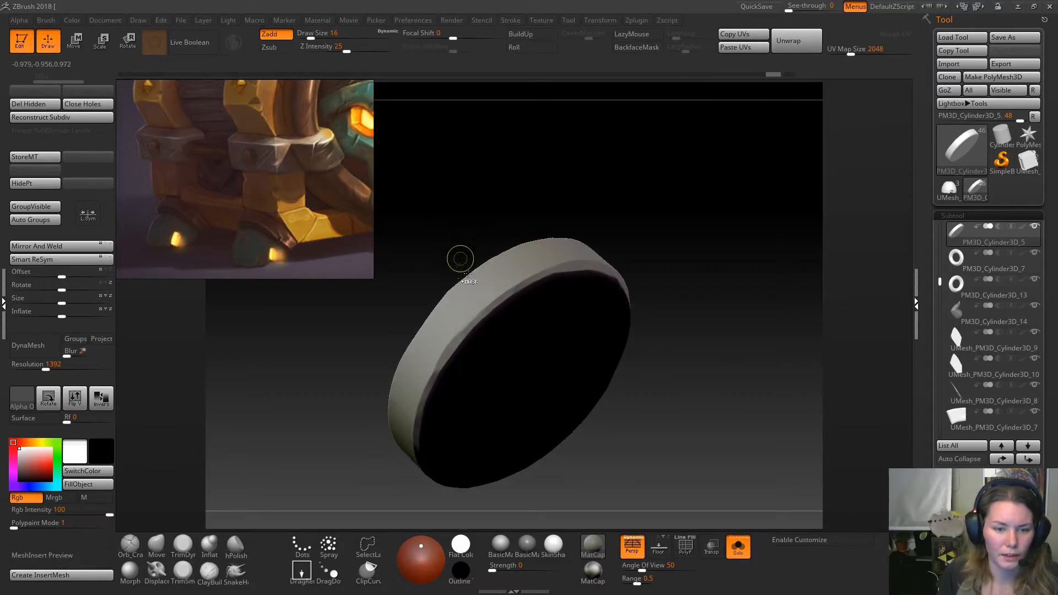
# Rework the isolated disc's worn edge and flatten its bumps with the TrimDynamic brush.
pyautogui.moveTo(458, 338); pyautogui.dragTo(487, 310)
pyautogui.moveTo(706, 344)
pyautogui.mouseDown()
pyautogui.moveTo(718, 307)
pyautogui.moveTo(730, 317)
pyautogui.mouseUp()
pyautogui.moveTo(425, 411); pyautogui.dragTo(450, 341)
pyautogui.click(183, 545)
pyautogui.moveTo(629, 417)
pyautogui.mouseDown()
pyautogui.moveTo(645, 381)
pyautogui.moveTo(662, 262)
pyautogui.mouseUp()
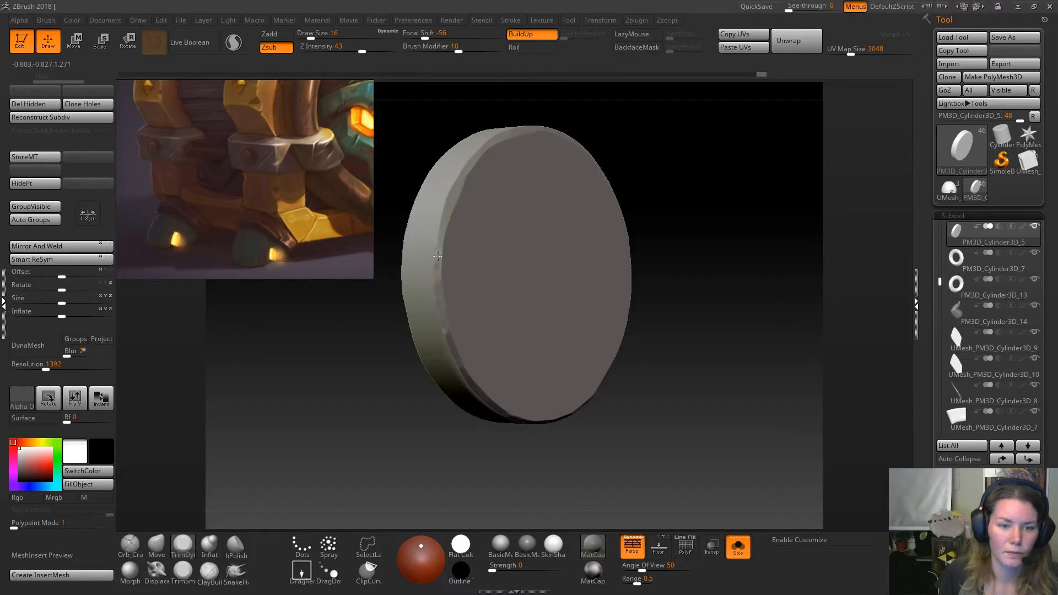
pyautogui.moveTo(450, 342); pyautogui.dragTo(438, 265)
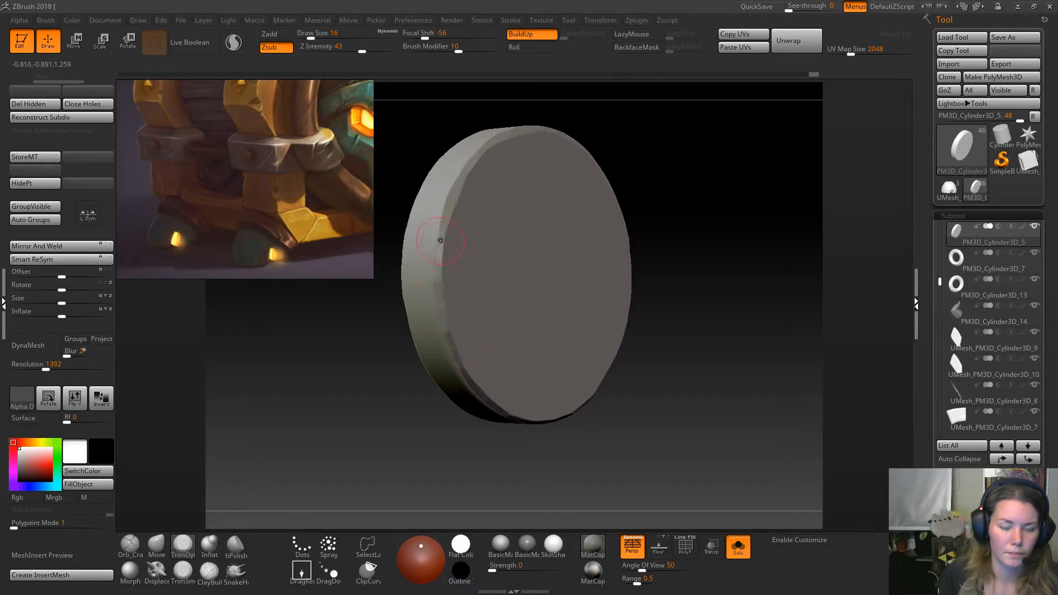
# Show the whole chest again and examine both finished feet and their discs in context.
pyautogui.click(737, 546)
pyautogui.moveTo(716, 265); pyautogui.dragTo(754, 315)
pyautogui.moveTo(719, 257); pyautogui.dragTo(685, 335)
pyautogui.keyDown('alt'); pyautogui.moveTo(642, 296); pyautogui.dragTo(716, 338); pyautogui.keyUp('alt')
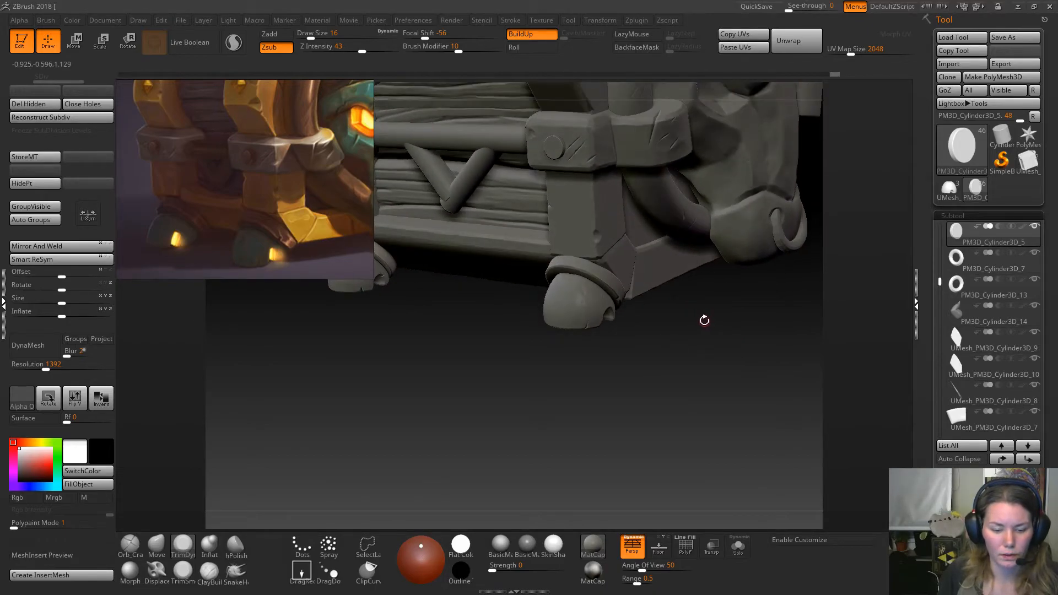
pyautogui.moveTo(488, 368); pyautogui.dragTo(582, 407)
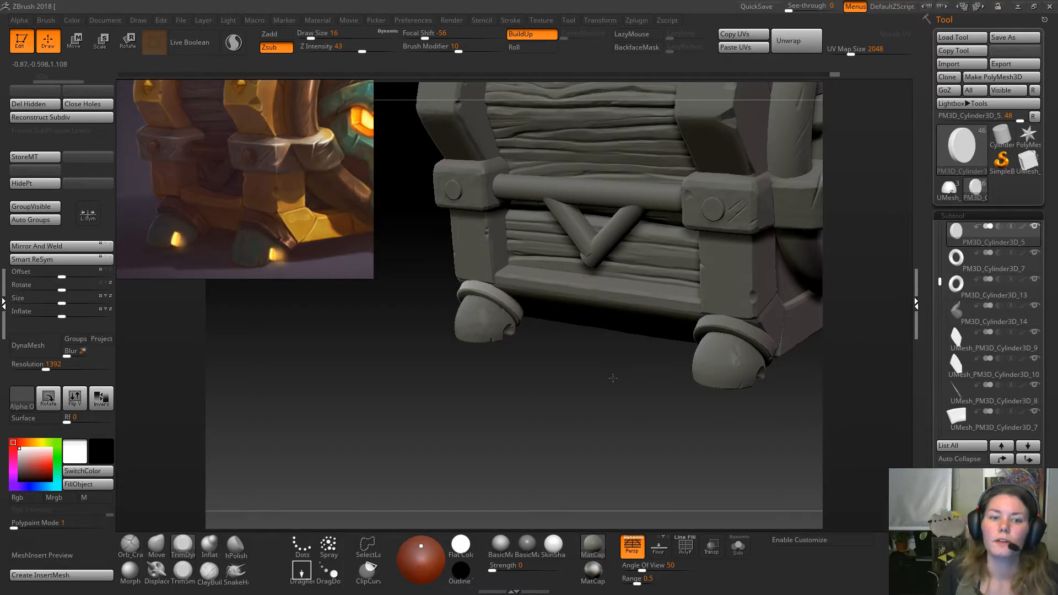
pyautogui.moveTo(611, 375); pyautogui.dragTo(616, 435)
pyautogui.moveTo(629, 473); pyautogui.dragTo(763, 238)
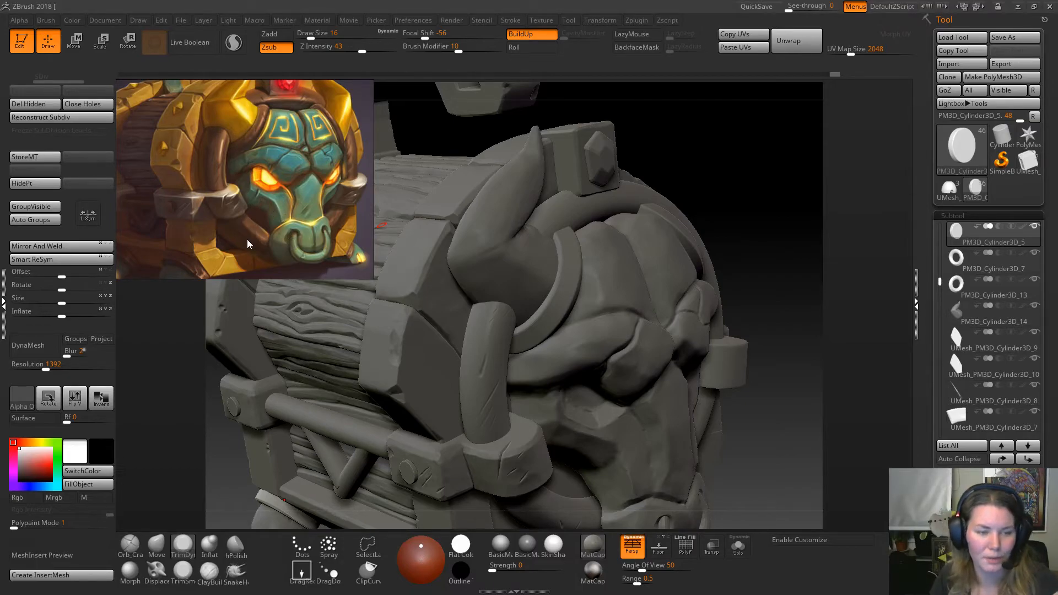
# Reposition the reference image over the bull head and compare the chest's front, corner and feet with it.
pyautogui.moveTo(291, 156); pyautogui.dragTo(299, 148, button='middle')
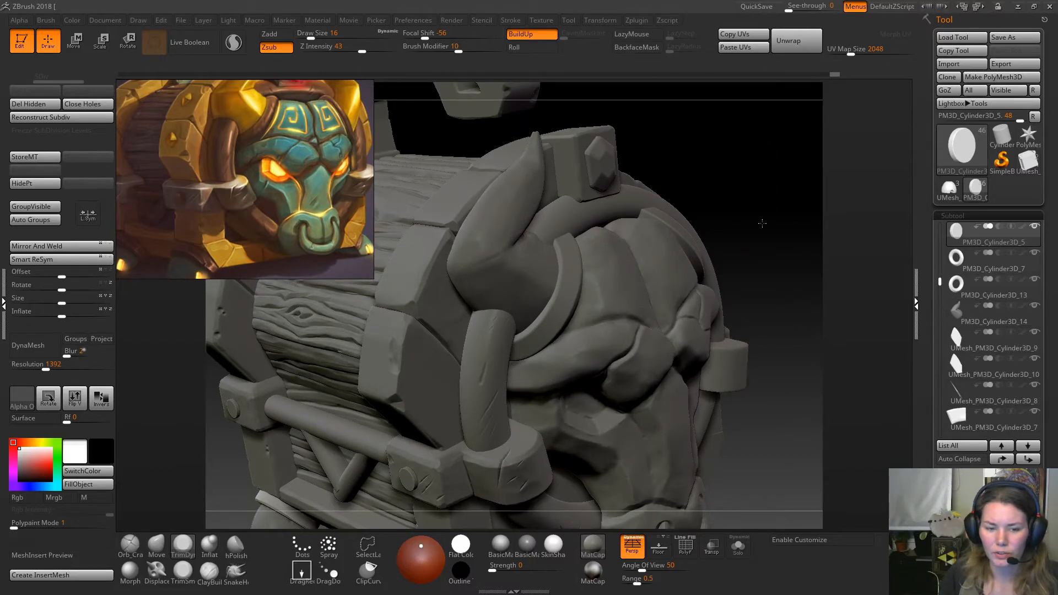
pyautogui.keyDown('alt'); pyautogui.moveTo(775, 382); pyautogui.dragTo(745, 309); pyautogui.keyUp('alt')
pyautogui.keyDown('alt'); pyautogui.moveTo(748, 212); pyautogui.dragTo(758, 240); pyautogui.keyUp('alt')
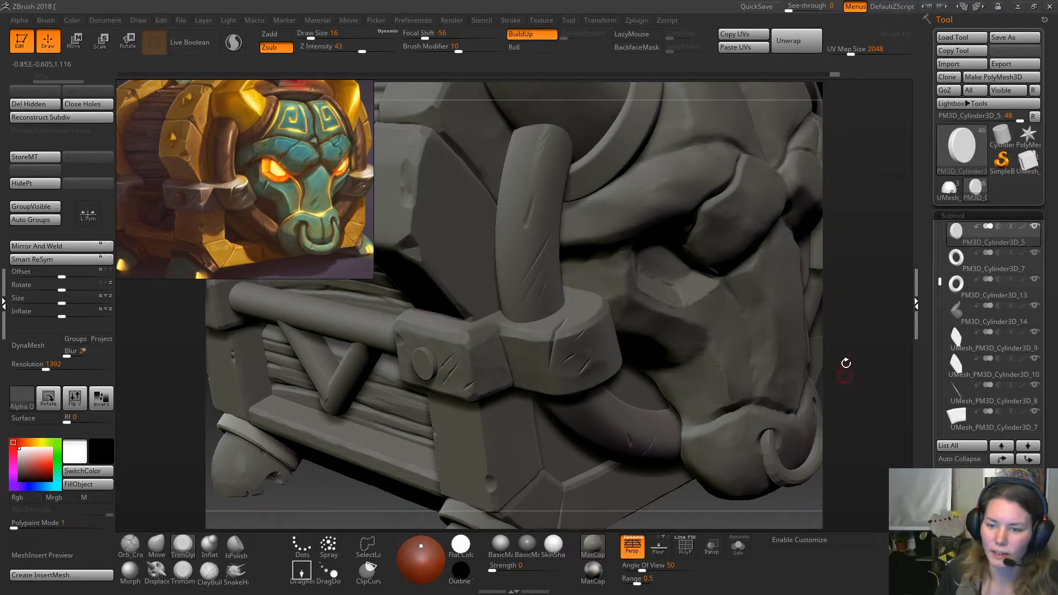
pyautogui.moveTo(869, 423); pyautogui.dragTo(860, 361)
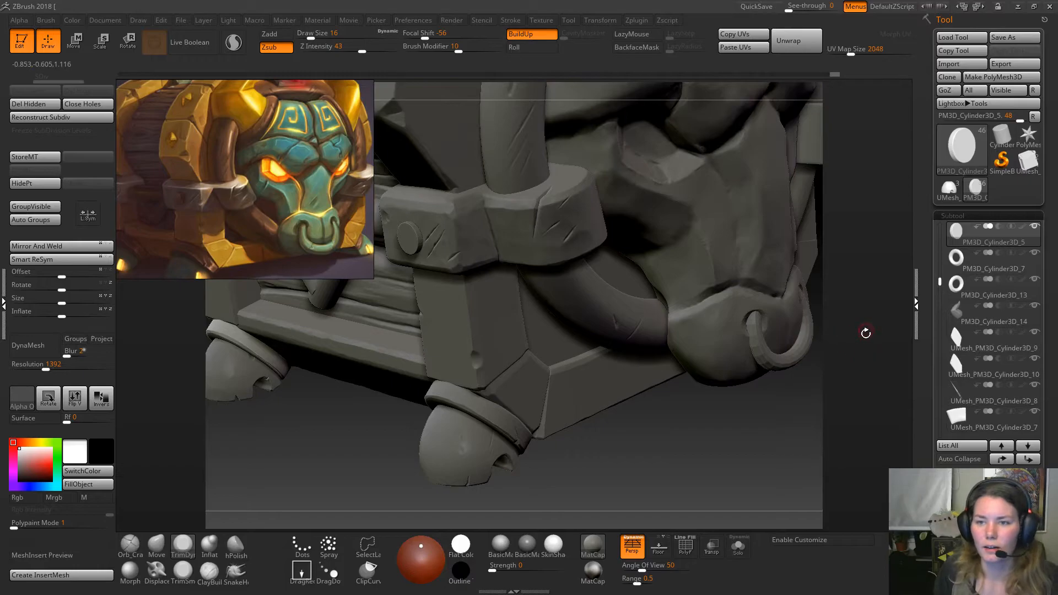
pyautogui.keyDown('alt'); pyautogui.moveTo(656, 420); pyautogui.dragTo(716, 457); pyautogui.keyUp('alt')
pyautogui.keyDown('alt'); pyautogui.moveTo(390, 447); pyautogui.dragTo(377, 358); pyautogui.keyUp('alt')
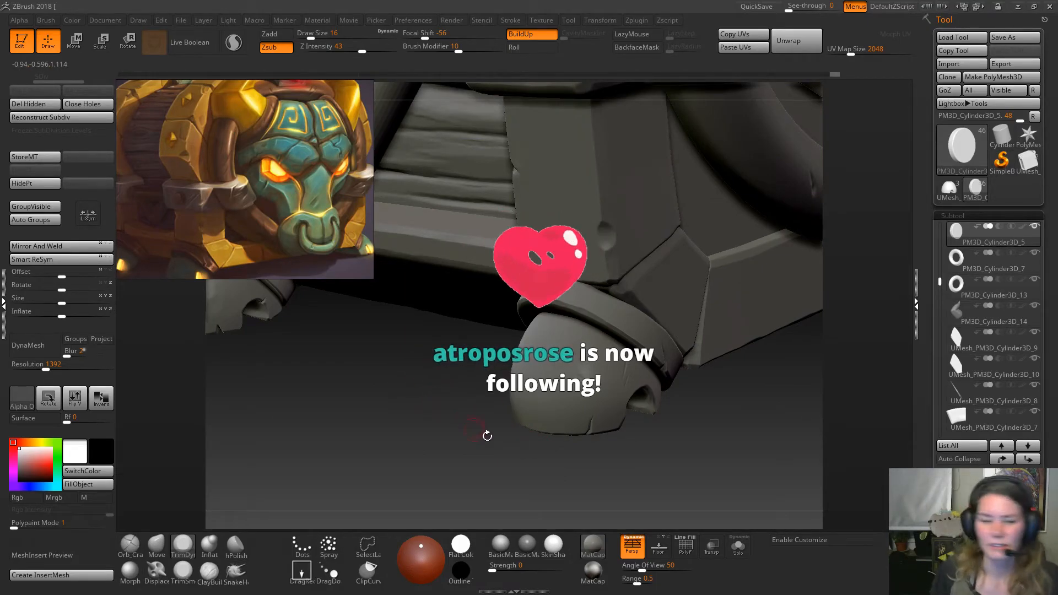
pyautogui.moveTo(718, 453)
pyautogui.mouseDown()
pyautogui.moveTo(694, 444)
pyautogui.moveTo(722, 454)
pyautogui.moveTo(767, 428)
pyautogui.moveTo(709, 430)
pyautogui.moveTo(661, 369)
pyautogui.moveTo(618, 354)
pyautogui.moveTo(618, 259)
pyautogui.moveTo(716, 408)
pyautogui.moveTo(634, 439)
pyautogui.moveTo(676, 448)
pyautogui.mouseUp()
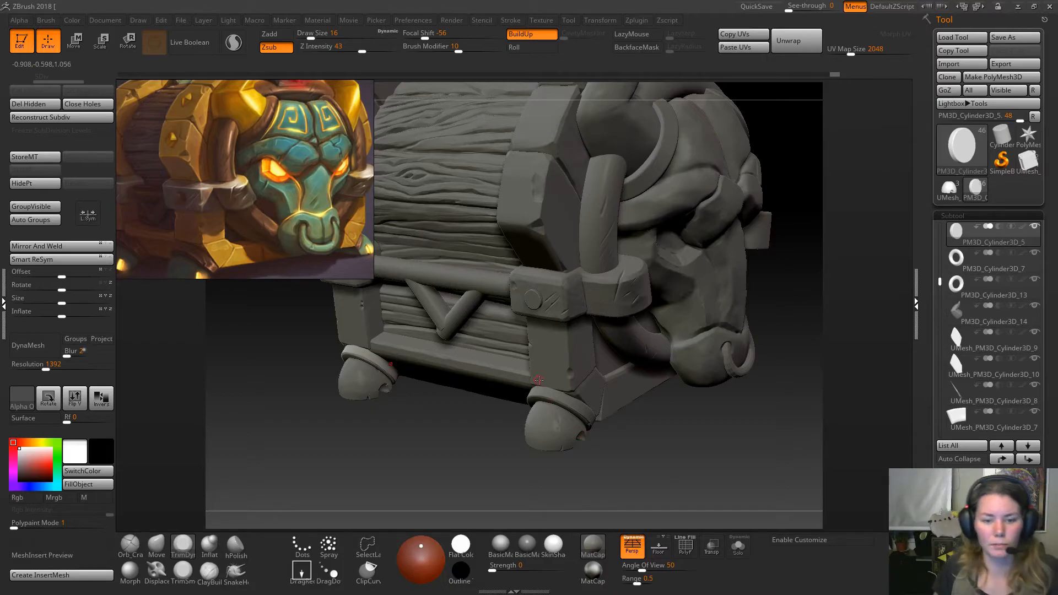
# Select the lower side beam between the feet and examine it both isolated and in place on the chest.
pyautogui.keyDown('alt'); pyautogui.moveTo(461, 402); pyautogui.dragTo(504, 465); pyautogui.keyUp('alt')
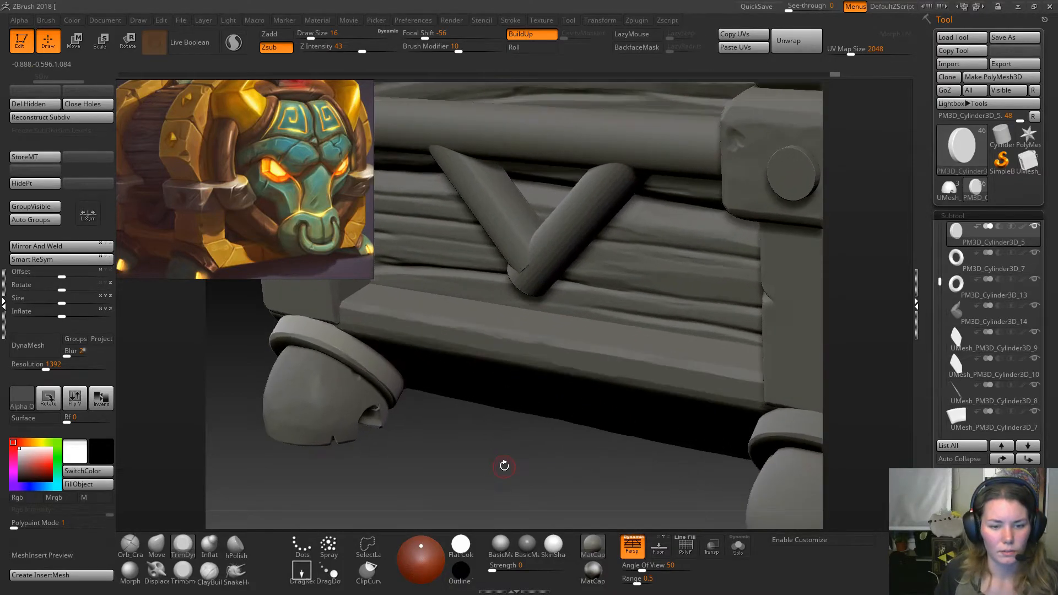
pyautogui.keyDown('alt'); pyautogui.click(568, 358); pyautogui.keyUp('alt')
pyautogui.click(737, 547)
pyautogui.click(737, 546)
pyautogui.moveTo(522, 506)
pyautogui.mouseDown()
pyautogui.moveTo(531, 488)
pyautogui.moveTo(533, 499)
pyautogui.mouseUp()
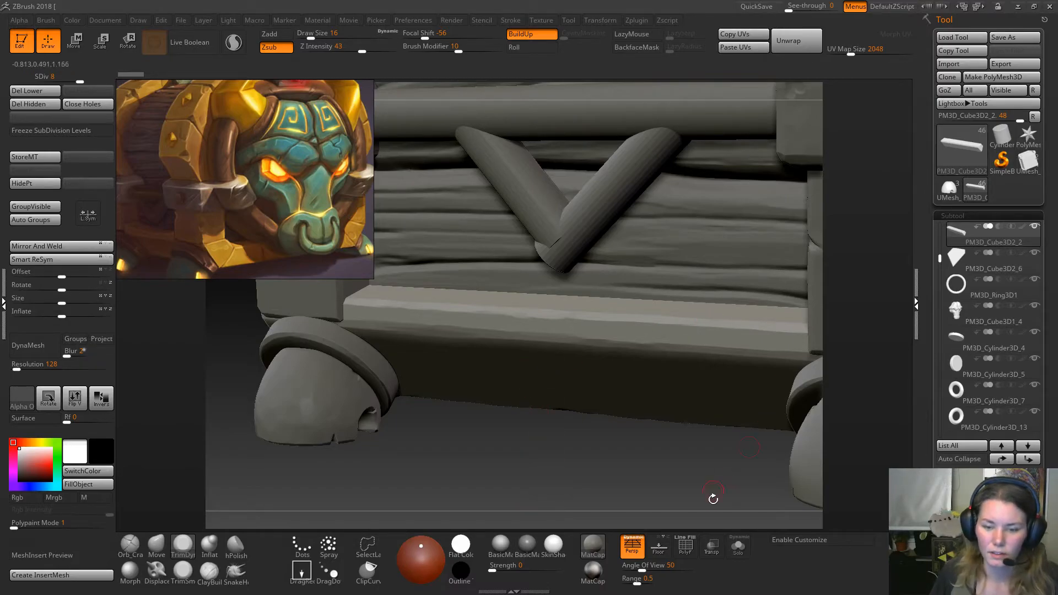
pyautogui.click(737, 545)
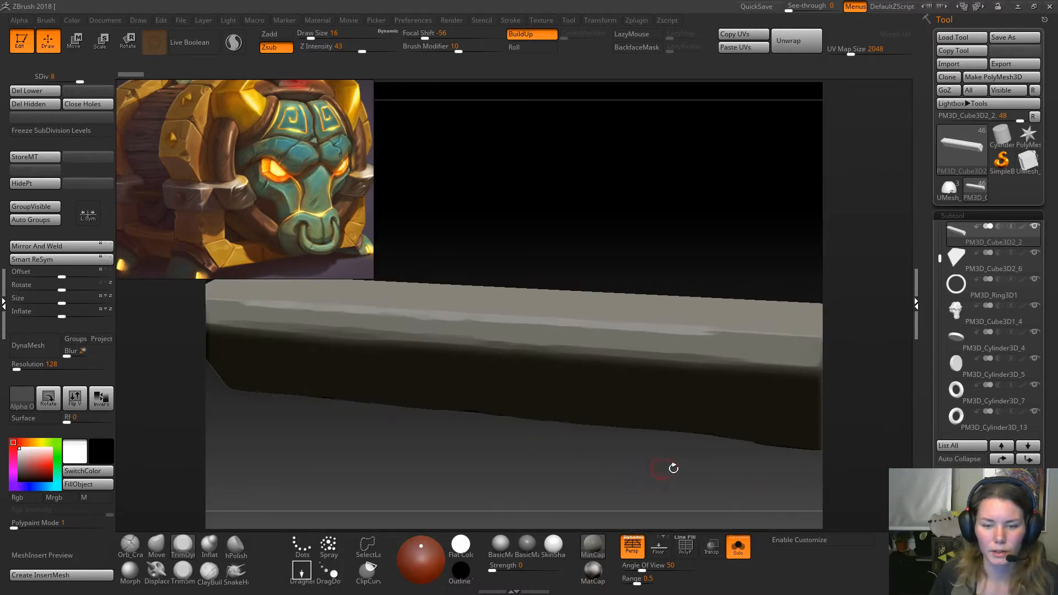
pyautogui.click(737, 545)
pyautogui.moveTo(579, 487); pyautogui.dragTo(597, 504)
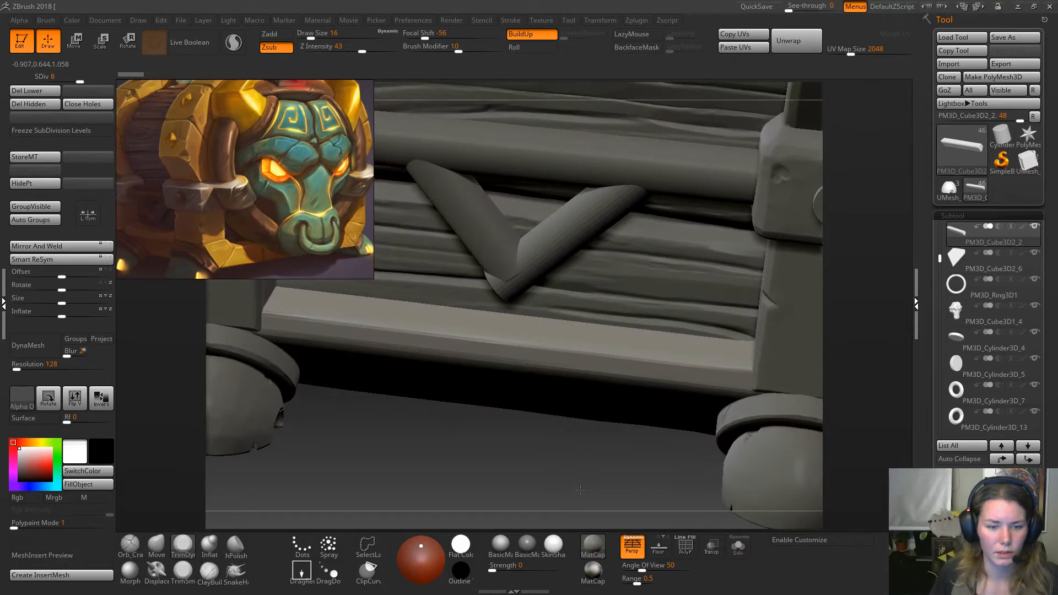
# Bevel the lower side beam's long front edge with the TrimSmoothBorder brush at draw size 27, undoing the last stroke.
pyautogui.click(183, 572)
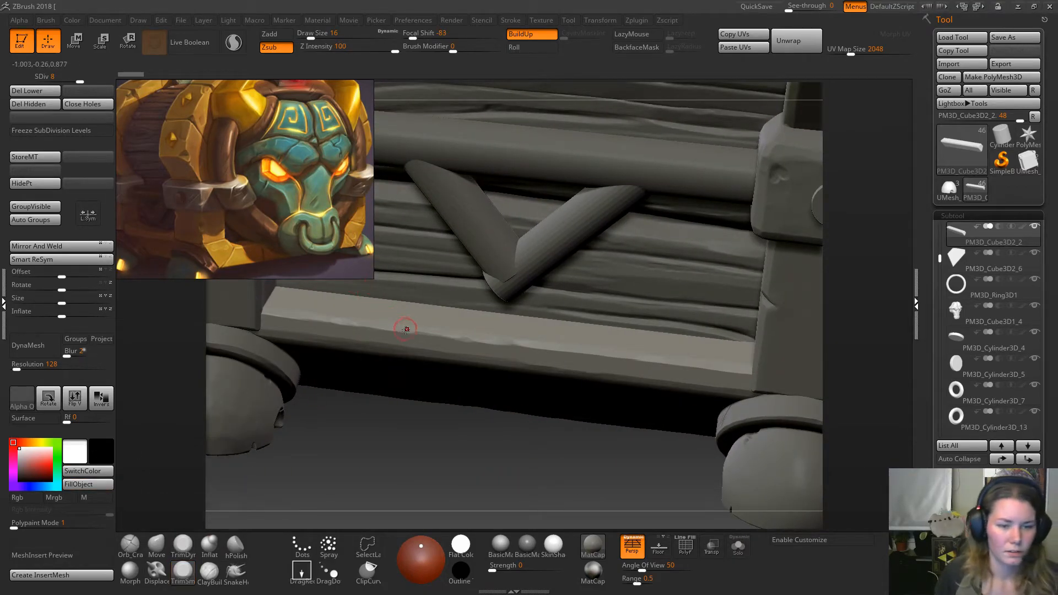
pyautogui.press('space')
pyautogui.moveTo(407, 327)
pyautogui.mouseDown()
pyautogui.moveTo(518, 343)
pyautogui.moveTo(365, 316)
pyautogui.mouseUp()
pyautogui.moveTo(699, 368)
pyautogui.mouseDown()
pyautogui.moveTo(740, 369)
pyautogui.moveTo(419, 330)
pyautogui.mouseUp()
pyautogui.moveTo(526, 490)
pyautogui.mouseDown()
pyautogui.moveTo(530, 453)
pyautogui.moveTo(448, 342)
pyautogui.mouseUp()
pyautogui.moveTo(333, 363)
pyautogui.mouseDown()
pyautogui.moveTo(359, 355)
pyautogui.moveTo(290, 356)
pyautogui.moveTo(419, 355)
pyautogui.mouseUp()
pyautogui.moveTo(567, 366); pyautogui.dragTo(649, 382)
pyautogui.hotkey('ctrl', 'z')
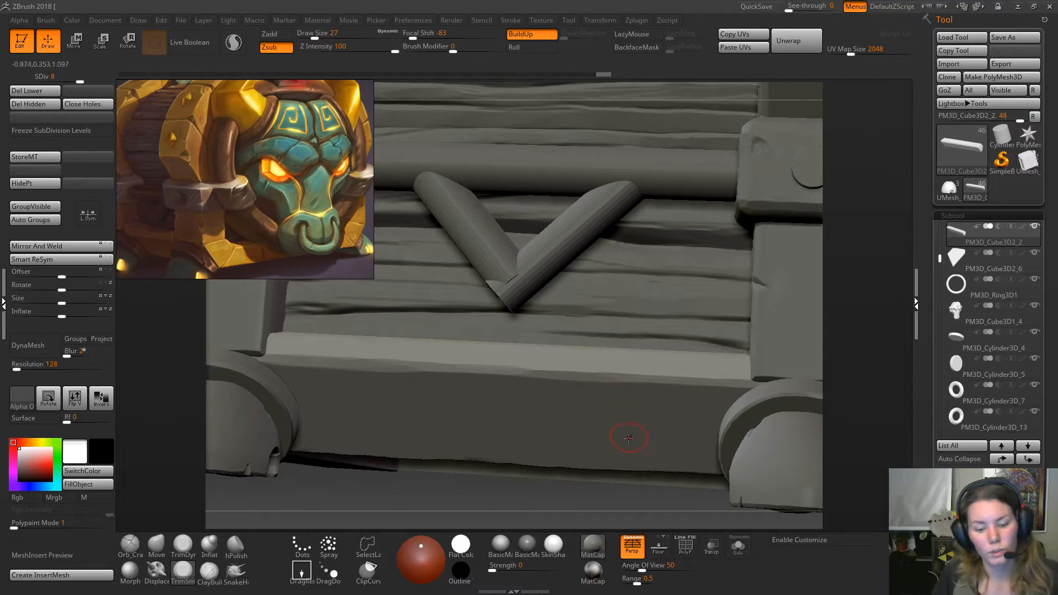
# Trim the beam's bevelled front edge further along its length, undoing the unwanted strokes.
pyautogui.moveTo(705, 376)
pyautogui.mouseDown()
pyautogui.moveTo(741, 372)
pyautogui.moveTo(680, 379)
pyautogui.moveTo(705, 382)
pyautogui.mouseUp()
pyautogui.hotkey('ctrl', 'z')
pyautogui.hotkey('ctrl', 'z')
pyautogui.moveTo(611, 376); pyautogui.dragTo(740, 381)
pyautogui.moveTo(382, 364)
pyautogui.mouseDown()
pyautogui.moveTo(543, 372)
pyautogui.moveTo(520, 370)
pyautogui.mouseUp()
pyautogui.moveTo(520, 371); pyautogui.dragTo(558, 373)
pyautogui.hotkey('ctrl', 'z')
pyautogui.hotkey('ctrl', 'z')
# Examine the bevelled lower beam together with the feet, V-shaped brace and corner post from several angles.
pyautogui.moveTo(838, 388); pyautogui.dragTo(558, 499)
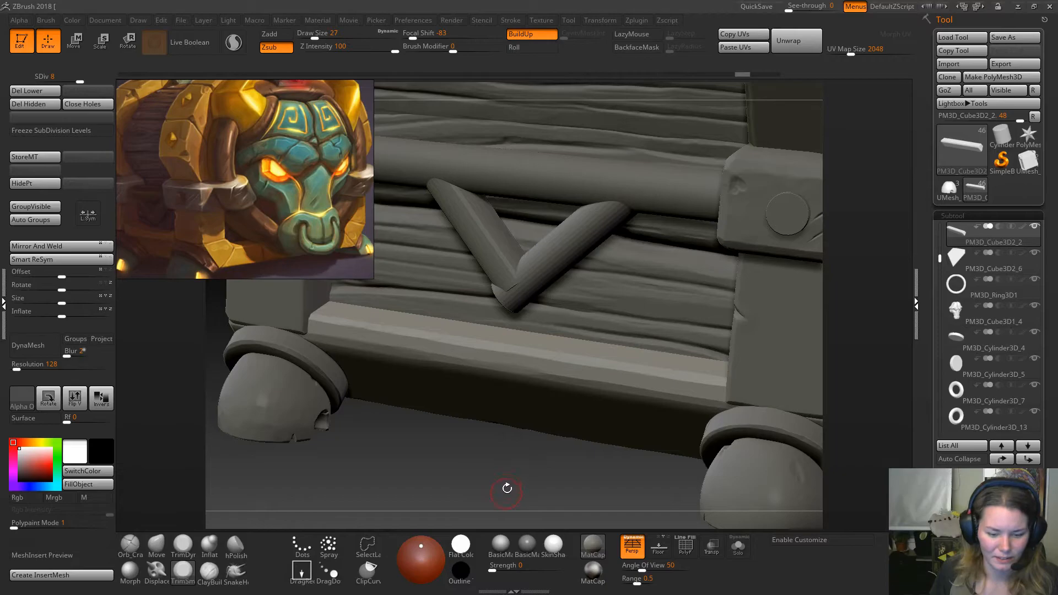
pyautogui.moveTo(867, 301); pyautogui.dragTo(848, 314)
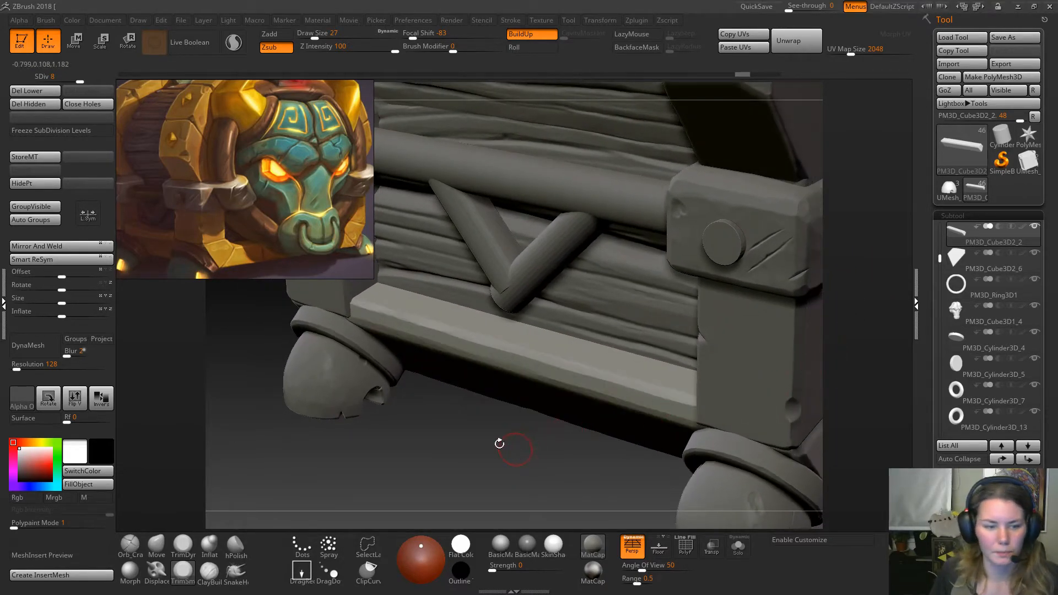
pyautogui.keyDown('alt'); pyautogui.moveTo(481, 430); pyautogui.dragTo(547, 416); pyautogui.keyUp('alt')
pyautogui.keyDown('alt'); pyautogui.moveTo(457, 399); pyautogui.dragTo(562, 417); pyautogui.keyUp('alt')
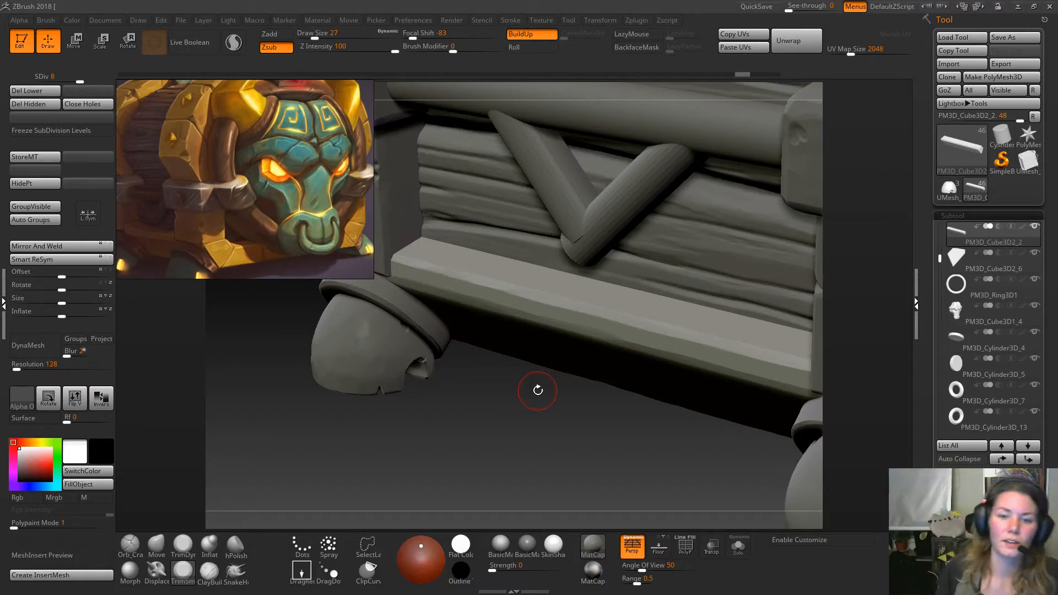
pyautogui.moveTo(875, 137)
pyautogui.mouseDown()
pyautogui.moveTo(845, 411)
pyautogui.moveTo(693, 309)
pyautogui.moveTo(670, 157)
pyautogui.mouseUp()
pyautogui.moveTo(698, 370)
pyautogui.keyDown('alt'); pyautogui.mouseDown()
pyautogui.moveTo(636, 337)
pyautogui.moveTo(598, 297)
pyautogui.mouseUp(); pyautogui.keyUp('alt')
pyautogui.keyDown('alt'); pyautogui.moveTo(301, 407); pyautogui.dragTo(317, 336); pyautogui.keyUp('alt')
pyautogui.keyDown('alt'); pyautogui.moveTo(432, 449); pyautogui.dragTo(425, 381); pyautogui.keyUp('alt')
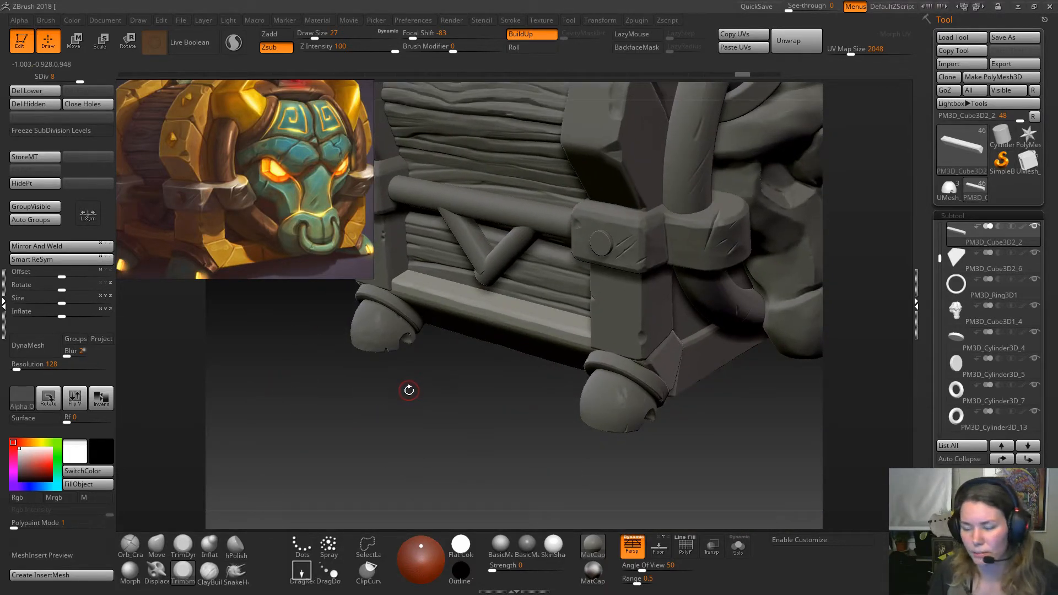
# Select the front arch block beside the base of the bull's horn and isolate it.
pyautogui.moveTo(733, 401); pyautogui.dragTo(502, 496)
pyautogui.moveTo(764, 171); pyautogui.dragTo(480, 229)
pyautogui.keyDown('alt'); pyautogui.click(502, 307); pyautogui.keyUp('alt')
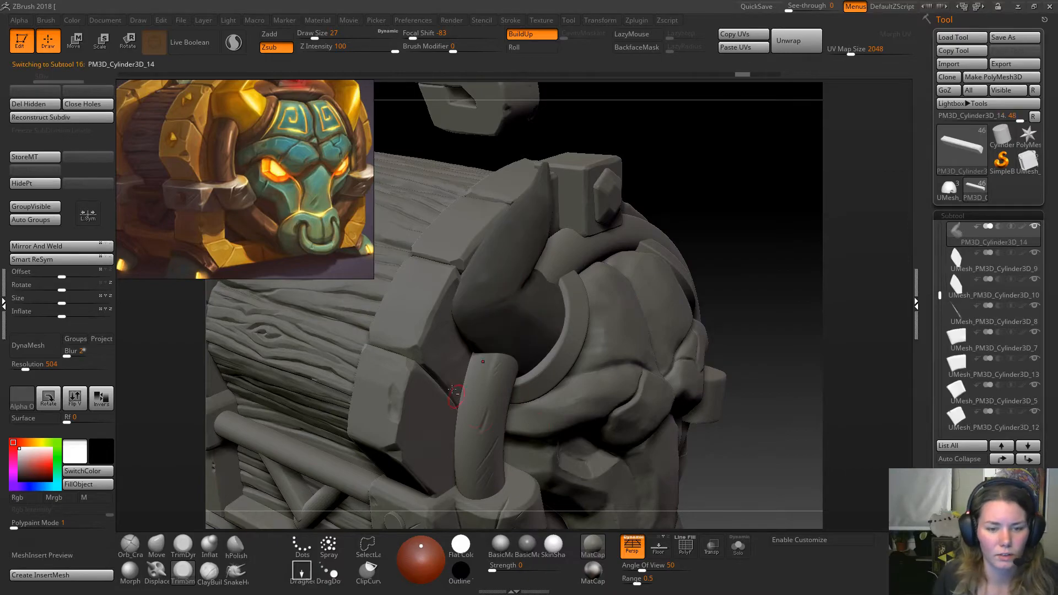
pyautogui.keyDown('alt'); pyautogui.click(424, 282); pyautogui.keyUp('alt')
pyautogui.moveTo(671, 238); pyautogui.dragTo(732, 264)
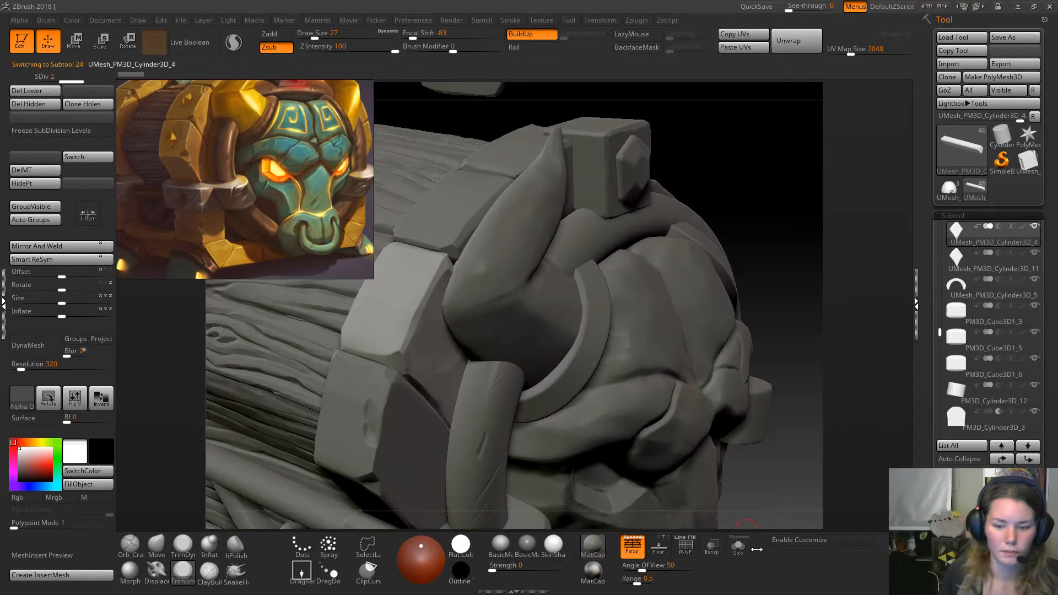
pyautogui.click(738, 545)
# Carve two small chips into the isolated block's upper front corner with the ClayBuildup brush at draw sizes 18 and 12.
pyautogui.moveTo(621, 304); pyautogui.dragTo(621, 260)
pyautogui.moveTo(620, 260)
pyautogui.keyDown('alt'); pyautogui.mouseDown()
pyautogui.moveTo(625, 276)
pyautogui.moveTo(575, 347)
pyautogui.mouseUp(); pyautogui.keyUp('alt')
pyautogui.click(202, 578)
pyautogui.press('space')
pyautogui.moveTo(590, 258)
pyautogui.mouseDown()
pyautogui.moveTo(585, 273)
pyautogui.moveTo(502, 342)
pyautogui.moveTo(518, 329)
pyautogui.mouseUp()
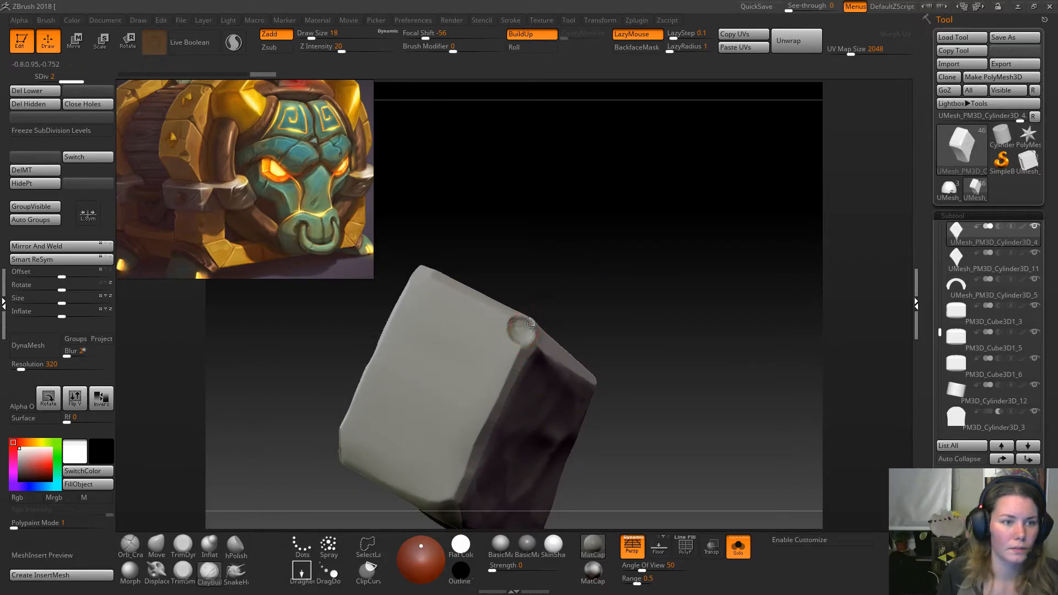
pyautogui.click(738, 547)
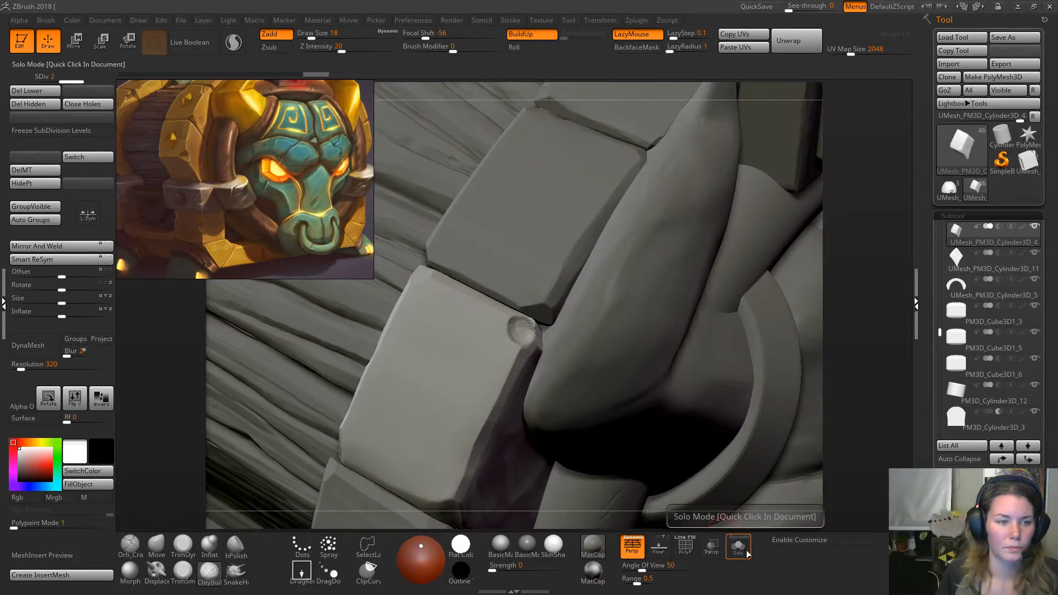
pyautogui.click(741, 549)
pyautogui.press('space')
pyautogui.moveTo(515, 316); pyautogui.dragTo(512, 315)
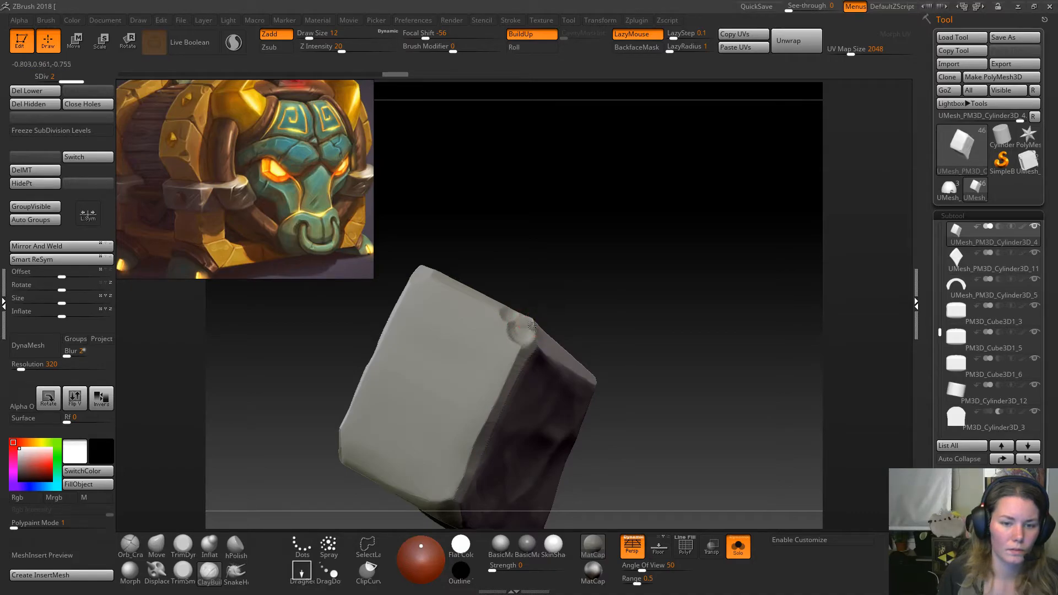
# Try Sculptris Pro on the block and rework the corner chips with the ClayBuildup brush at draw size 7.
pyautogui.click(232, 43)
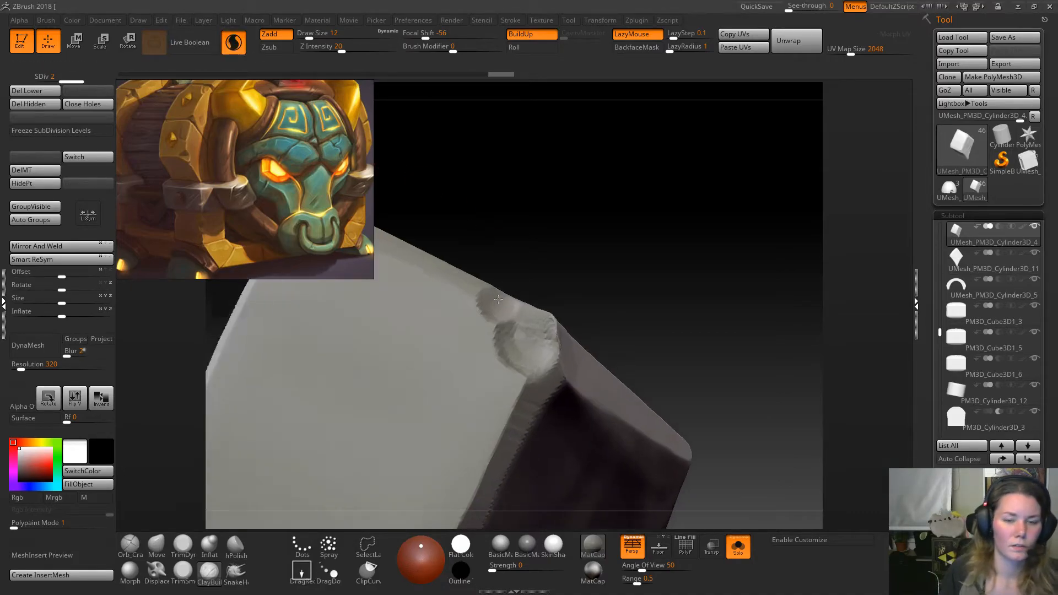
pyautogui.press('space')
pyautogui.moveTo(515, 350); pyautogui.dragTo(509, 353)
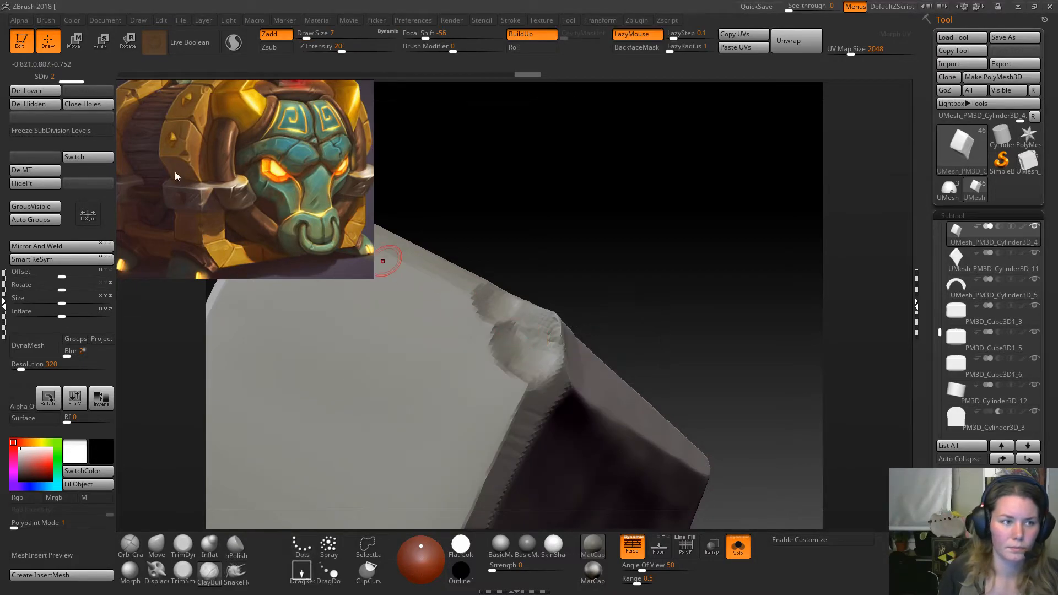
# Delete the block's lower subdivision levels, enable Sculptris Pro and smooth the jagged corner chips at draw size 4.
pyautogui.click(36, 91)
pyautogui.press('space')
pyautogui.moveTo(518, 343)
pyautogui.mouseDown()
pyautogui.moveTo(498, 332)
pyautogui.moveTo(493, 309)
pyautogui.moveTo(501, 313)
pyautogui.mouseUp()
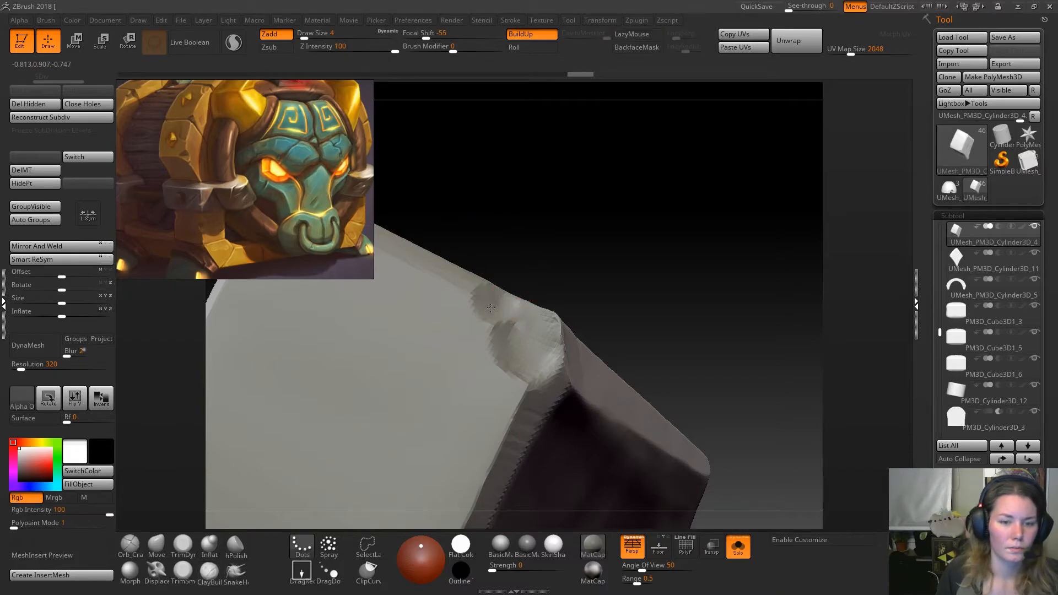
pyautogui.click(234, 43)
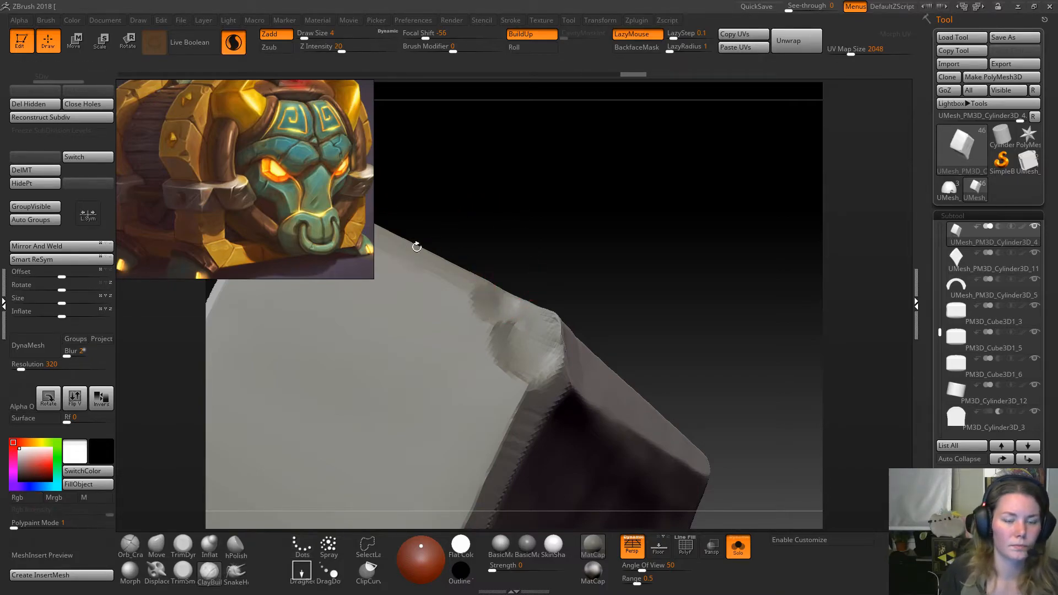
pyautogui.keyDown('shift'); pyautogui.moveTo(488, 316); pyautogui.dragTo(478, 302); pyautogui.keyUp('shift')
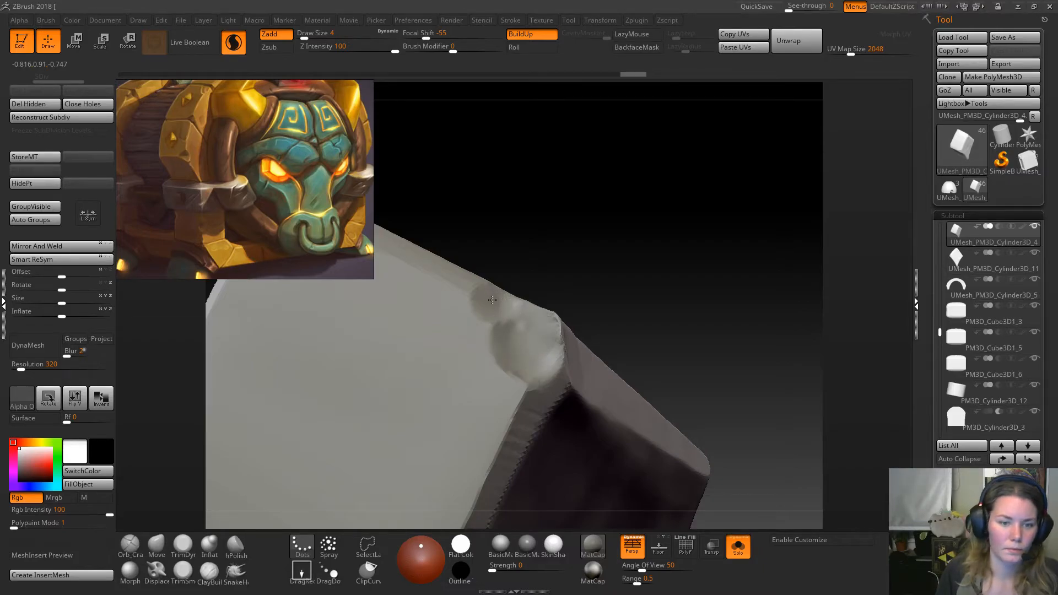
pyautogui.keyDown('shift'); pyautogui.moveTo(515, 403); pyautogui.dragTo(513, 411); pyautogui.keyUp('shift')
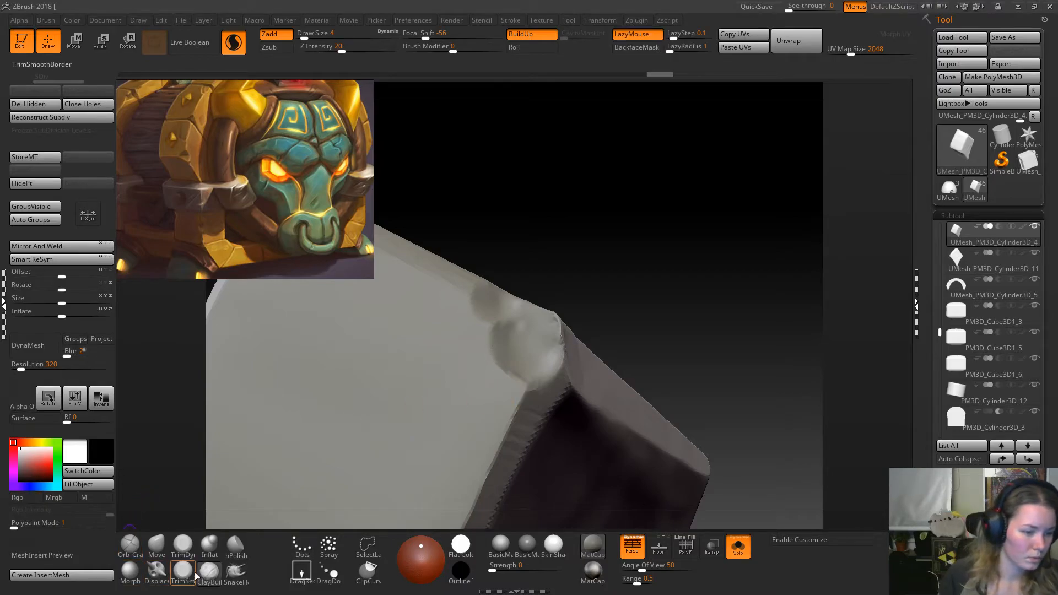
# Clean up the chips' rims with the TrimDynamic brush at draw size 5 and show the whole chest again.
pyautogui.click(179, 553)
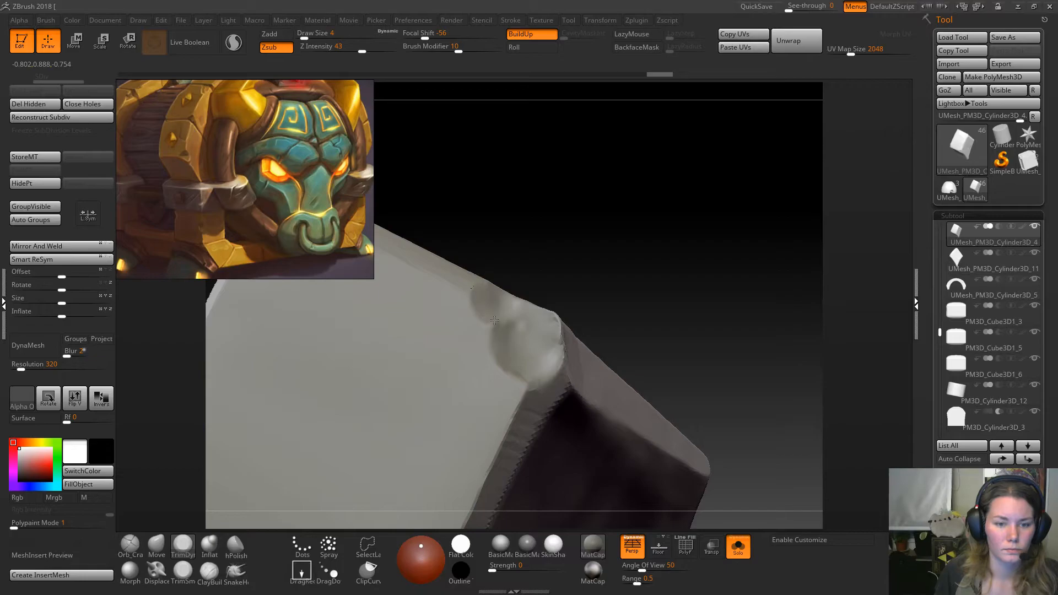
pyautogui.press('space')
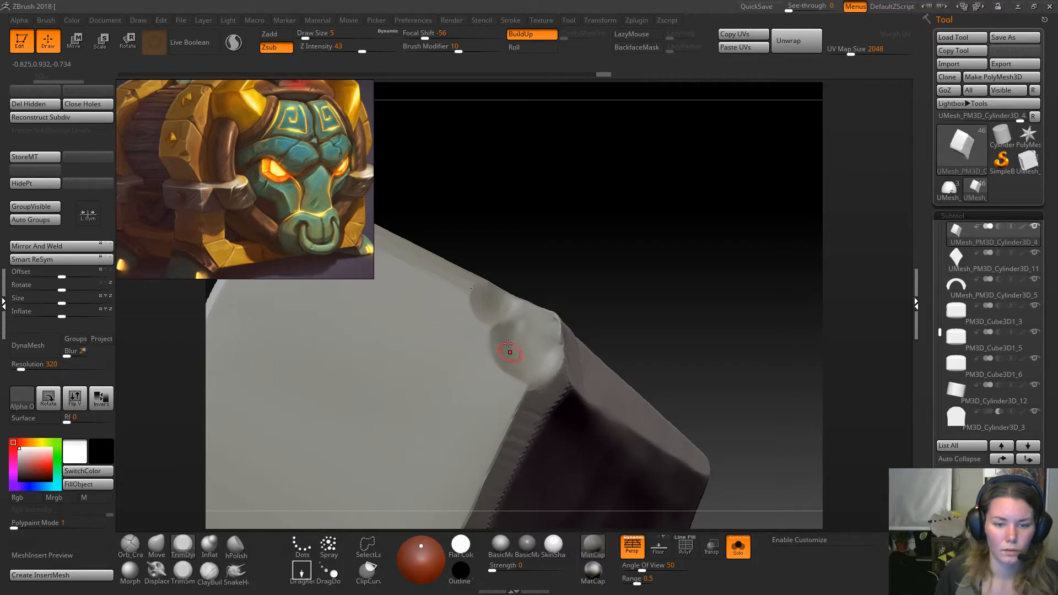
pyautogui.press('f')
pyautogui.click(738, 548)
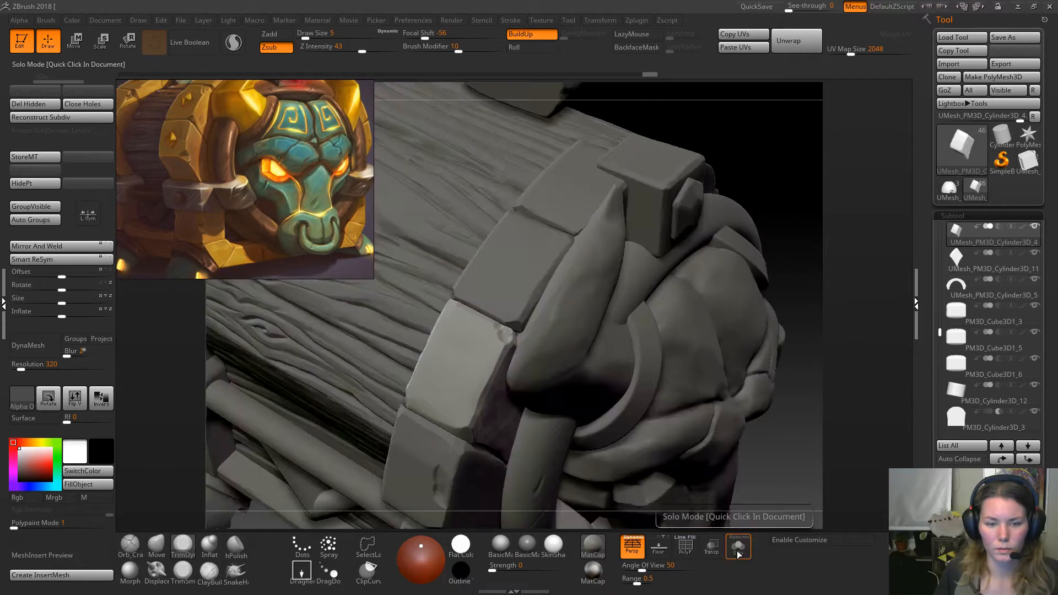
# Examine the chipped corner in context with the neighbouring arch blocks, horn and wooden planks.
pyautogui.moveTo(778, 199)
pyautogui.mouseDown()
pyautogui.moveTo(784, 172)
pyautogui.moveTo(788, 276)
pyautogui.moveTo(779, 193)
pyautogui.moveTo(774, 206)
pyautogui.mouseUp()
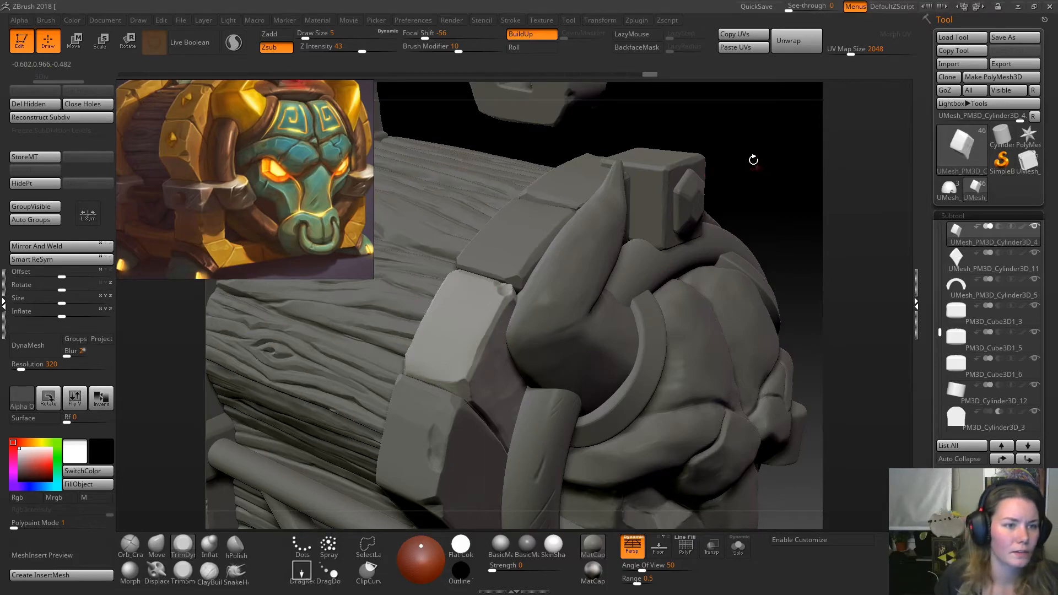
pyautogui.moveTo(758, 155); pyautogui.dragTo(696, 243)
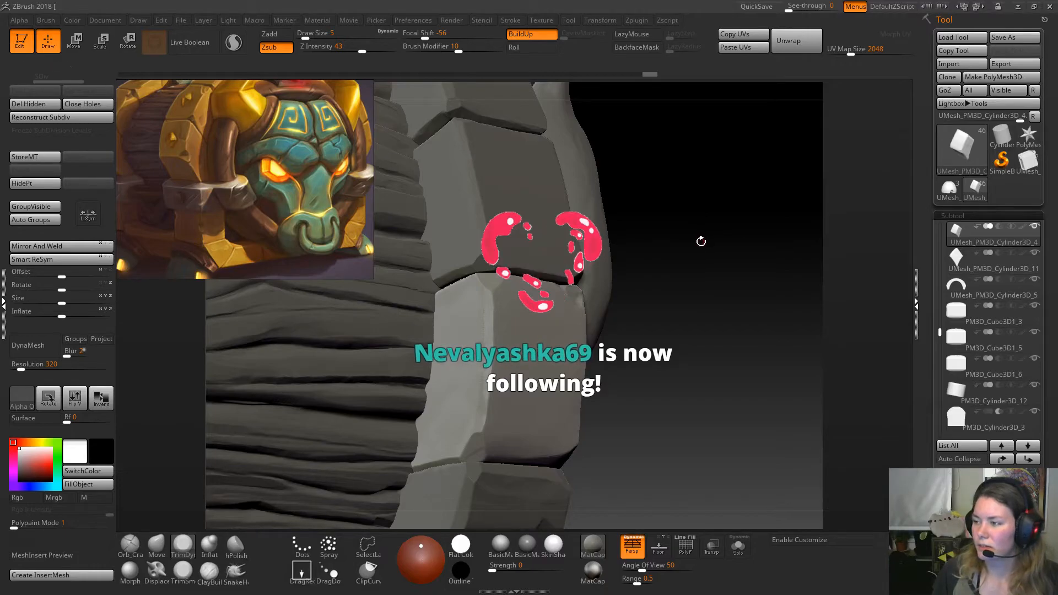
pyautogui.moveTo(692, 236); pyautogui.dragTo(691, 263)
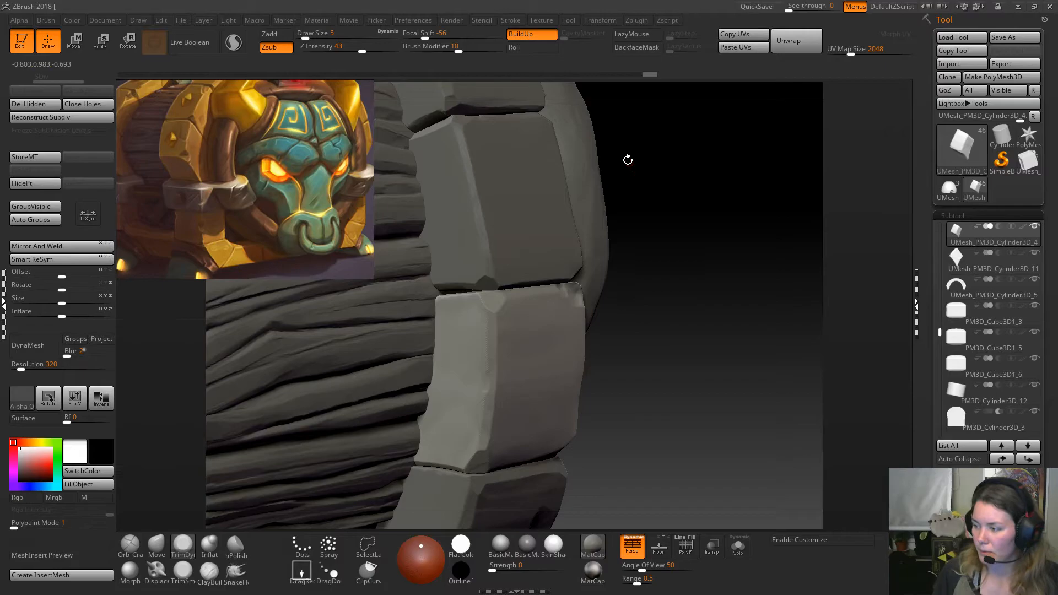
pyautogui.click(209, 571)
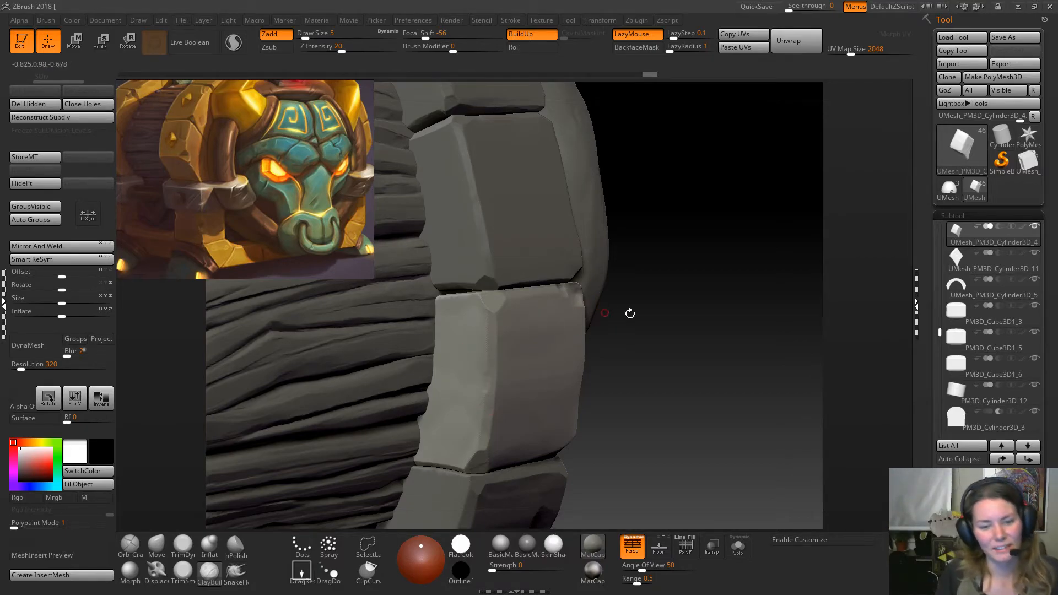
pyautogui.moveTo(692, 314)
pyautogui.mouseDown()
pyautogui.moveTo(644, 319)
pyautogui.moveTo(681, 315)
pyautogui.mouseUp()
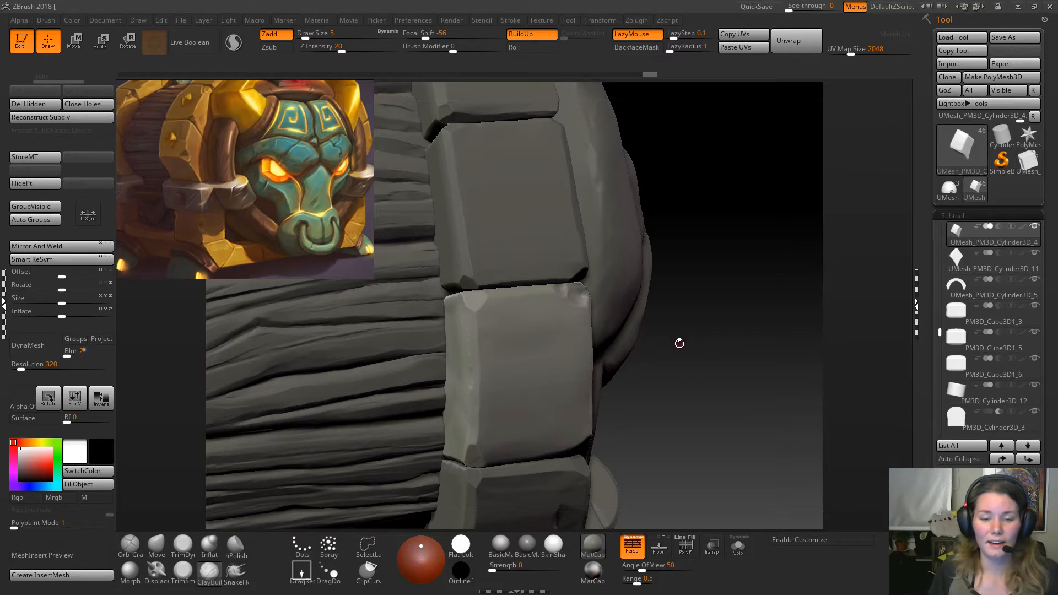
# Isolate the arch block and flatten the edge around its chipped corner with the TrimDynamic brush at draw size 13.
pyautogui.click(738, 546)
pyautogui.moveTo(722, 443); pyautogui.dragTo(771, 436)
pyautogui.moveTo(738, 269); pyautogui.dragTo(676, 362)
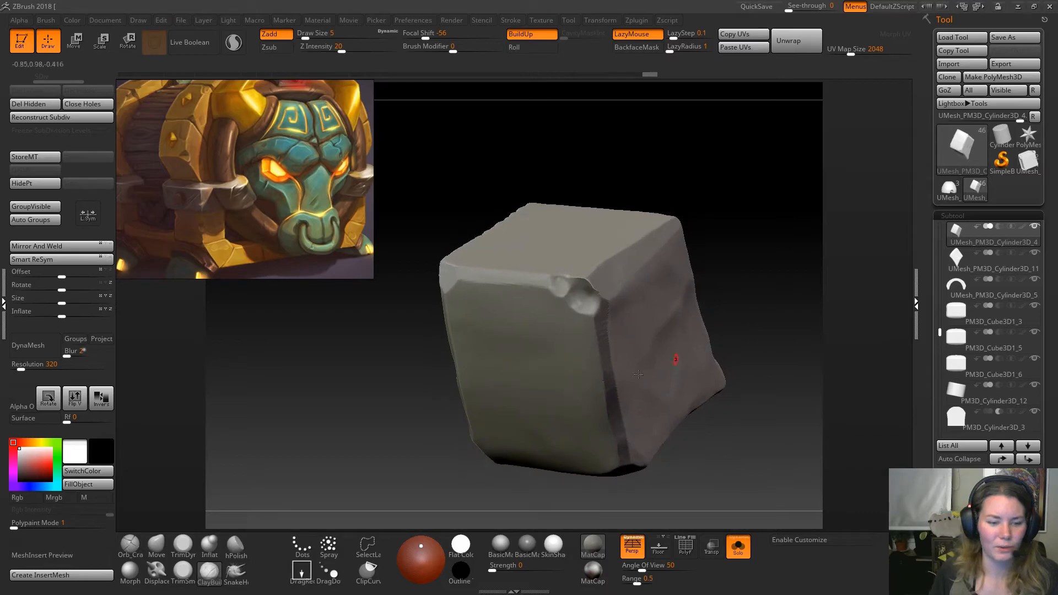
pyautogui.click(175, 549)
pyautogui.press('space')
pyautogui.moveTo(599, 288)
pyautogui.mouseDown()
pyautogui.moveTo(583, 277)
pyautogui.moveTo(598, 292)
pyautogui.mouseUp()
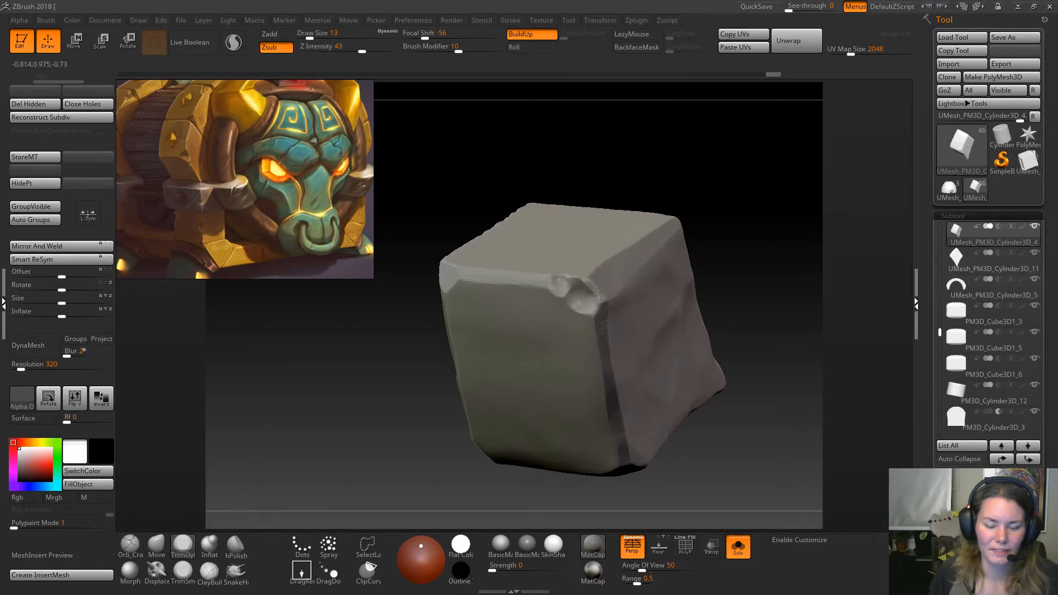
# Show the whole chest again and examine the chipped block and its arch up close and from a distance.
pyautogui.click(738, 546)
pyautogui.moveTo(868, 405); pyautogui.dragTo(874, 342)
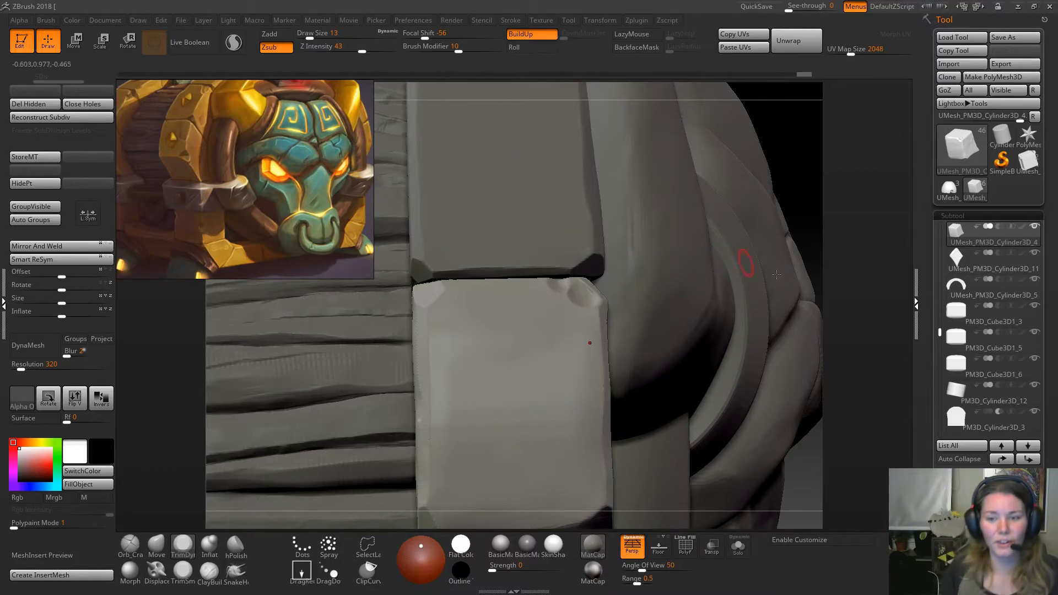
pyautogui.keyDown('alt'); pyautogui.moveTo(788, 284); pyautogui.dragTo(741, 279); pyautogui.keyUp('alt')
pyautogui.moveTo(767, 240); pyautogui.dragTo(678, 286)
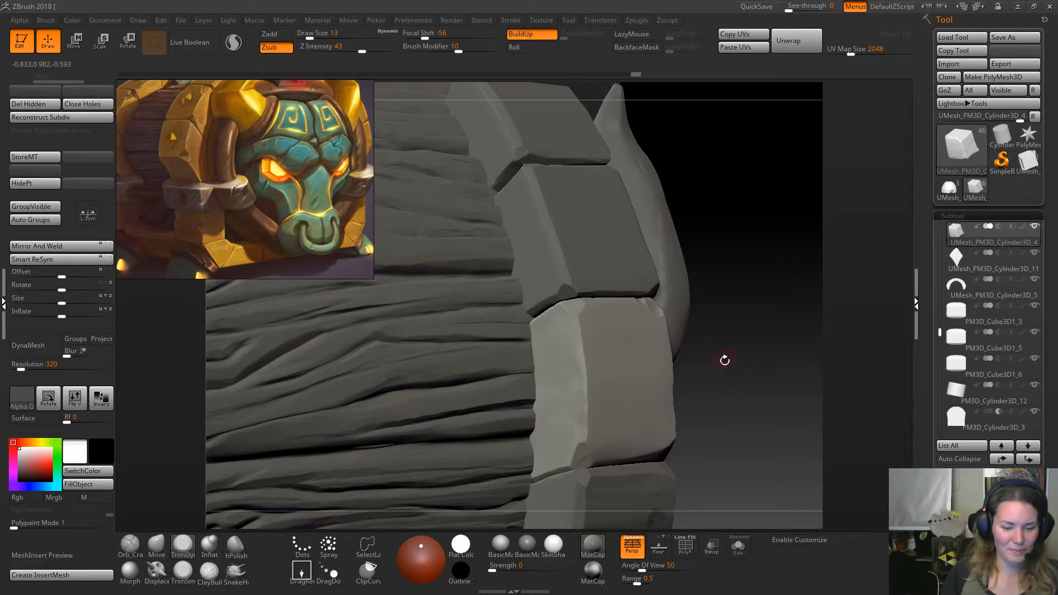
pyautogui.moveTo(746, 379)
pyautogui.mouseDown()
pyautogui.moveTo(877, 374)
pyautogui.moveTo(814, 285)
pyautogui.moveTo(863, 279)
pyautogui.moveTo(877, 236)
pyautogui.moveTo(878, 294)
pyautogui.mouseUp()
pyautogui.keyDown('alt'); pyautogui.moveTo(822, 340); pyautogui.dragTo(722, 258); pyautogui.keyUp('alt')
pyautogui.moveTo(733, 360); pyautogui.dragTo(715, 346)
pyautogui.moveTo(684, 391); pyautogui.dragTo(657, 373)
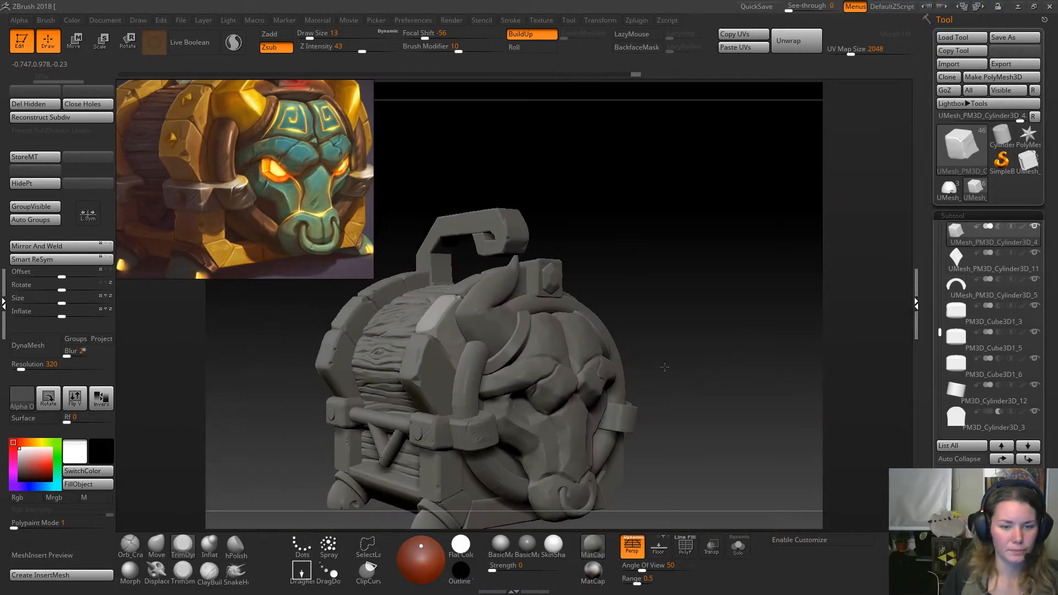
pyautogui.keyDown('alt'); pyautogui.moveTo(673, 299); pyautogui.dragTo(724, 403); pyautogui.keyUp('alt')
pyautogui.moveTo(721, 144); pyautogui.dragTo(786, 182)
pyautogui.moveTo(666, 217)
pyautogui.mouseDown()
pyautogui.moveTo(665, 302)
pyautogui.moveTo(703, 289)
pyautogui.mouseUp()
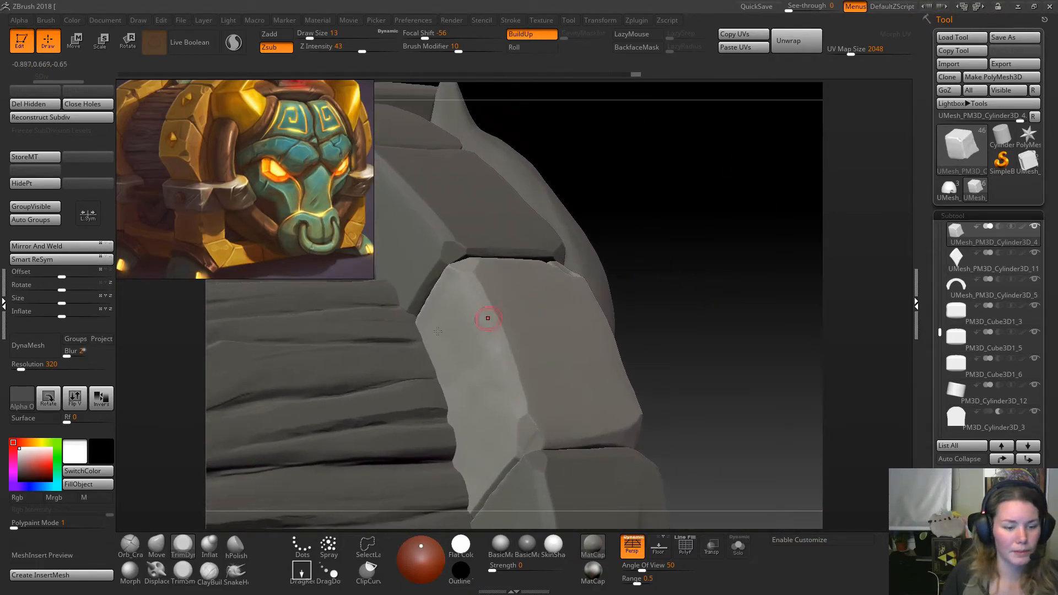
# Press a small round dent beside the arch block's long bevelled edge with the brush at draw size 13.
pyautogui.click(134, 554)
pyautogui.moveTo(639, 276)
pyautogui.mouseDown()
pyautogui.moveTo(647, 325)
pyautogui.moveTo(680, 300)
pyautogui.moveTo(650, 309)
pyautogui.mouseUp()
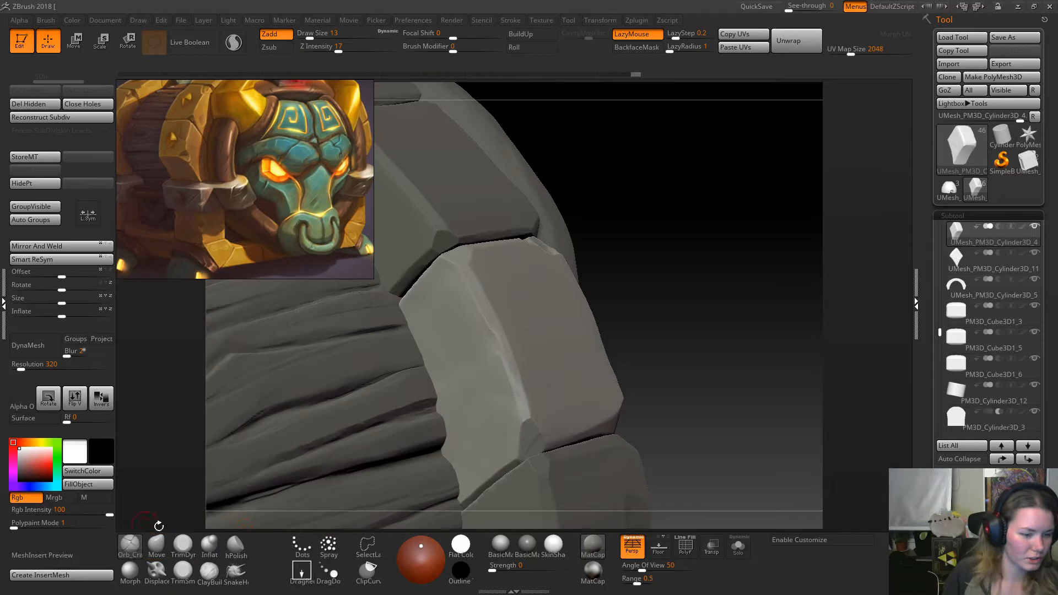
pyautogui.click(209, 573)
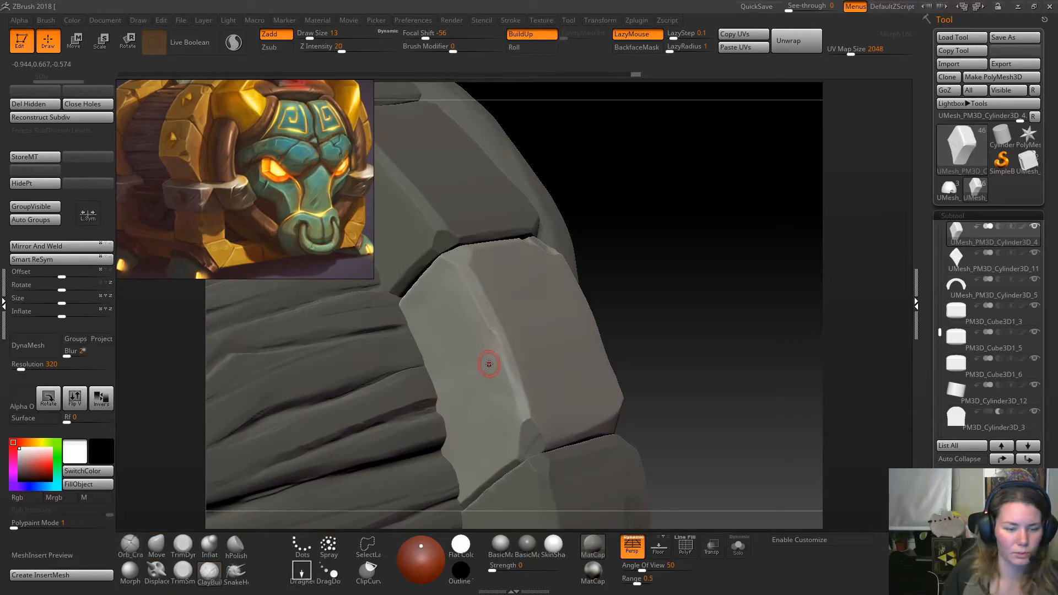
pyautogui.press('b')
pyautogui.click(72, 260)
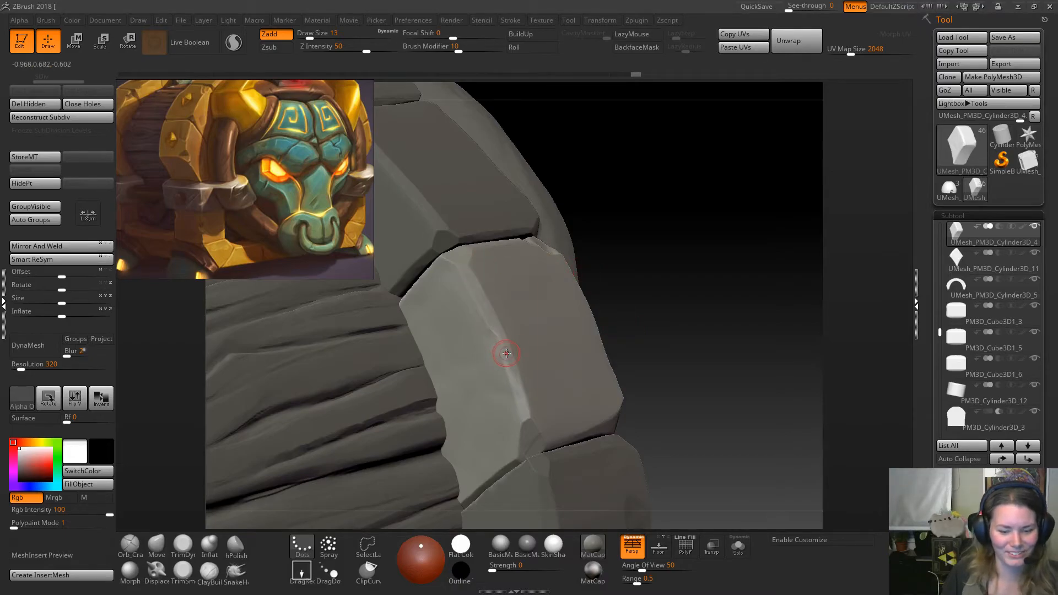
pyautogui.click(494, 346)
pyautogui.click(495, 349)
pyautogui.click(494, 346)
pyautogui.moveTo(521, 341); pyautogui.dragTo(510, 410)
# Turn on Sculptris Pro and smooth the arch block's long edge around the dent at draw size 7.
pyautogui.keyDown('ctrl'); pyautogui.moveTo(487, 326); pyautogui.dragTo(492, 391, button='right'); pyautogui.keyUp('ctrl')
pyautogui.press('space')
pyautogui.moveTo(501, 359); pyautogui.dragTo(496, 359)
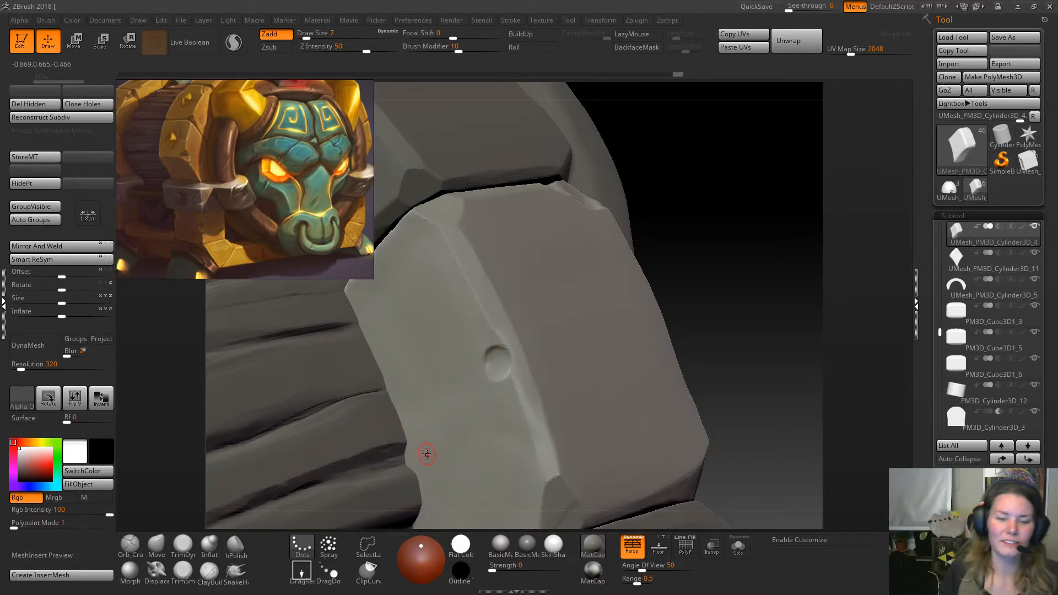
pyautogui.click(234, 44)
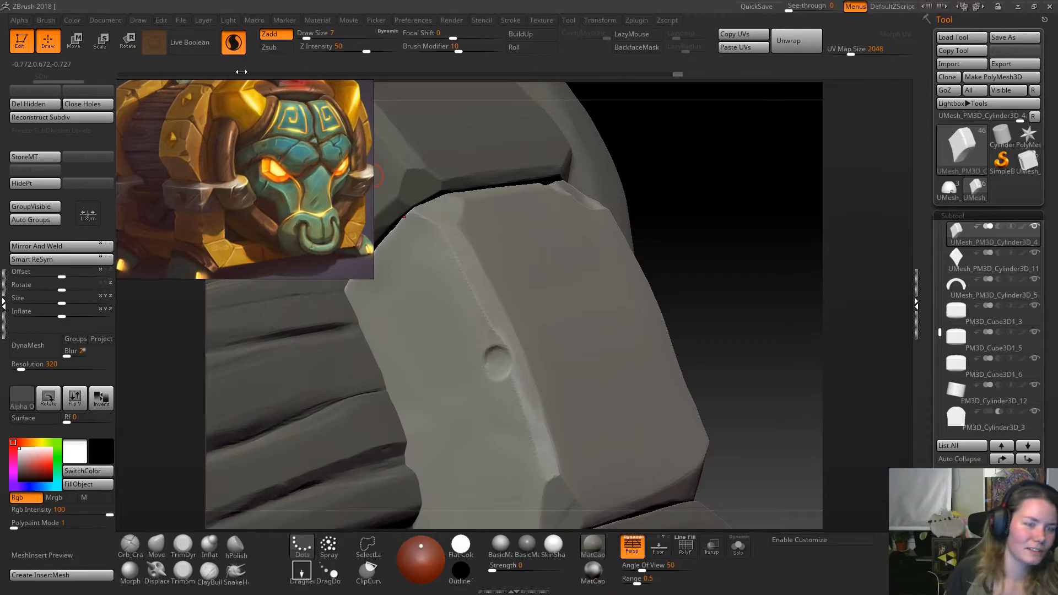
pyautogui.keyDown('shift'); pyautogui.moveTo(496, 363); pyautogui.dragTo(481, 306); pyautogui.keyUp('shift')
pyautogui.keyDown('shift'); pyautogui.moveTo(453, 253); pyautogui.dragTo(526, 416); pyautogui.keyUp('shift')
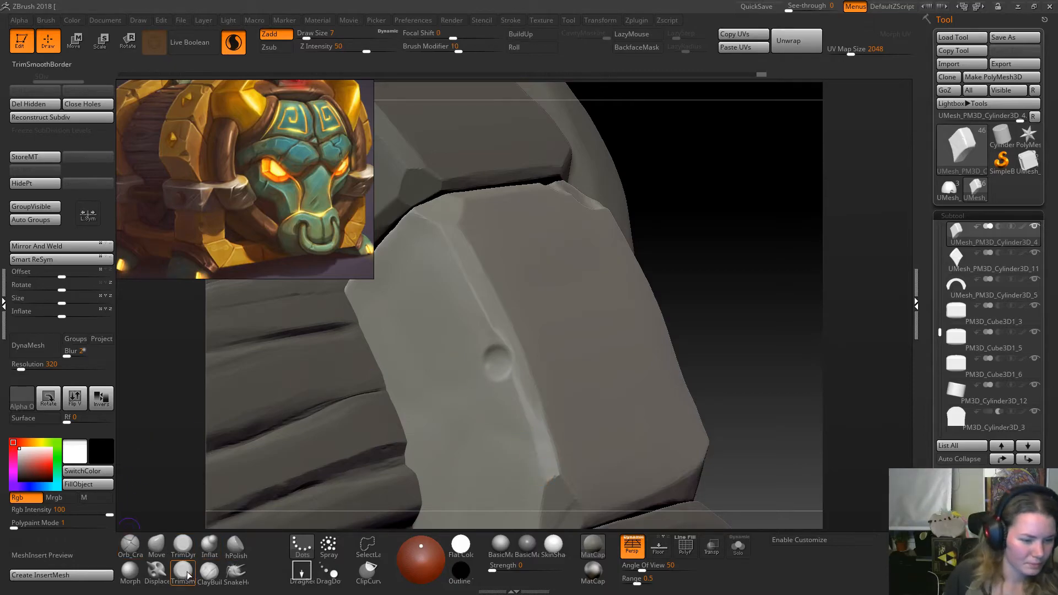
# Flatten the rim of the dent and the adjoining edge with the TrimDynamic brush at draw size 7.
pyautogui.click(186, 548)
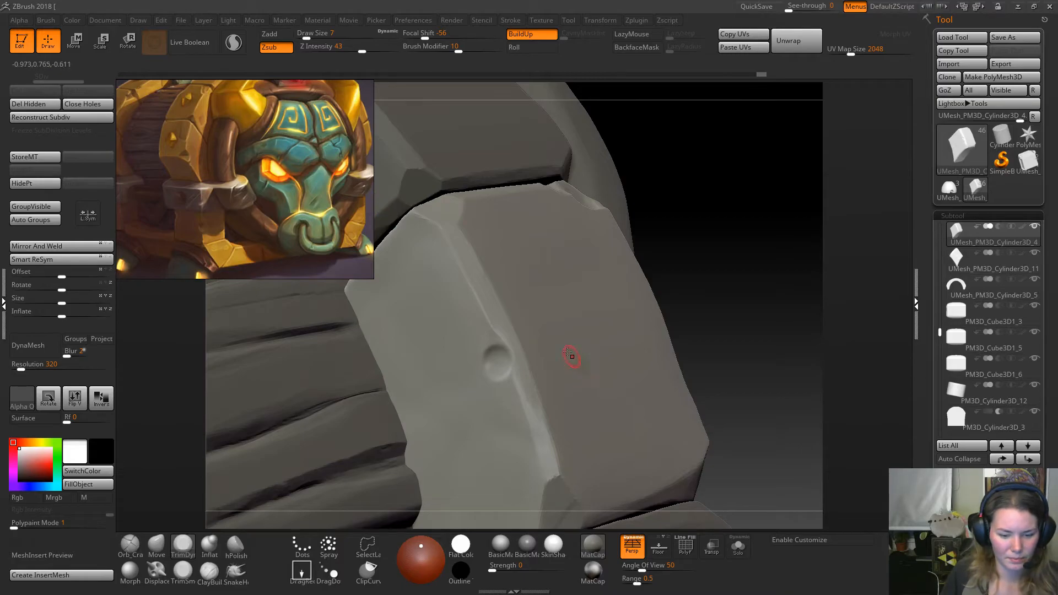
pyautogui.click(494, 348)
pyautogui.click(495, 349)
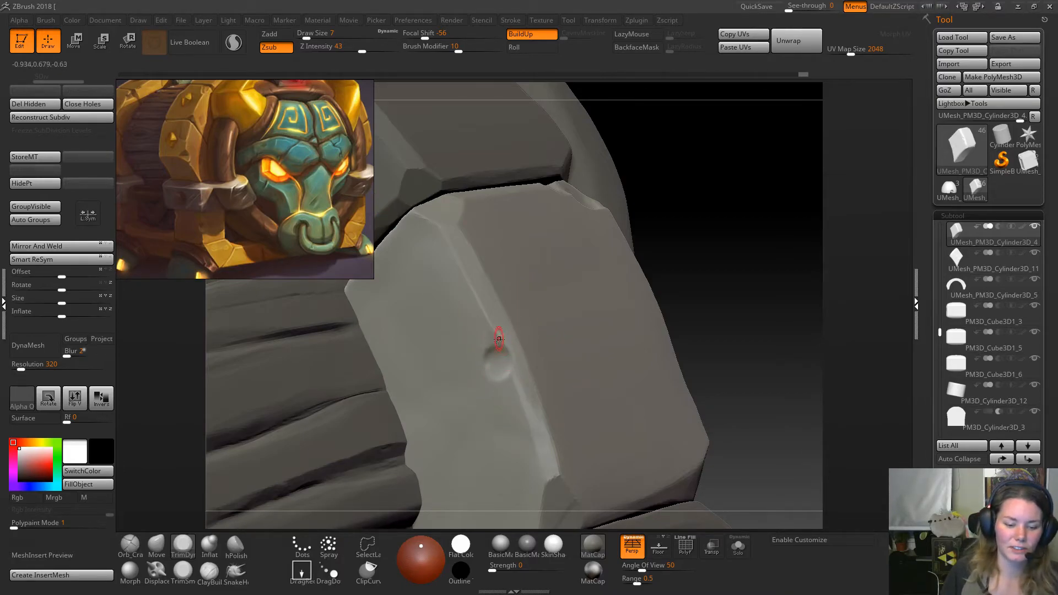
pyautogui.moveTo(505, 365)
pyautogui.mouseDown()
pyautogui.moveTo(509, 381)
pyautogui.moveTo(504, 353)
pyautogui.mouseUp()
pyautogui.moveTo(729, 279)
pyautogui.mouseDown()
pyautogui.moveTo(633, 275)
pyautogui.moveTo(746, 287)
pyautogui.moveTo(697, 309)
pyautogui.mouseUp()
# Examine the chest's arch blocks, handle and horn from several angles and compare them with the upper part of the reference image.
pyautogui.click(130, 546)
pyautogui.moveTo(711, 381)
pyautogui.mouseDown()
pyautogui.moveTo(707, 319)
pyautogui.moveTo(712, 349)
pyautogui.moveTo(714, 329)
pyautogui.moveTo(563, 222)
pyautogui.mouseUp()
pyautogui.moveTo(781, 299); pyautogui.dragTo(546, 263)
pyautogui.keyDown('alt'); pyautogui.moveTo(486, 199); pyautogui.dragTo(379, 322); pyautogui.keyUp('alt')
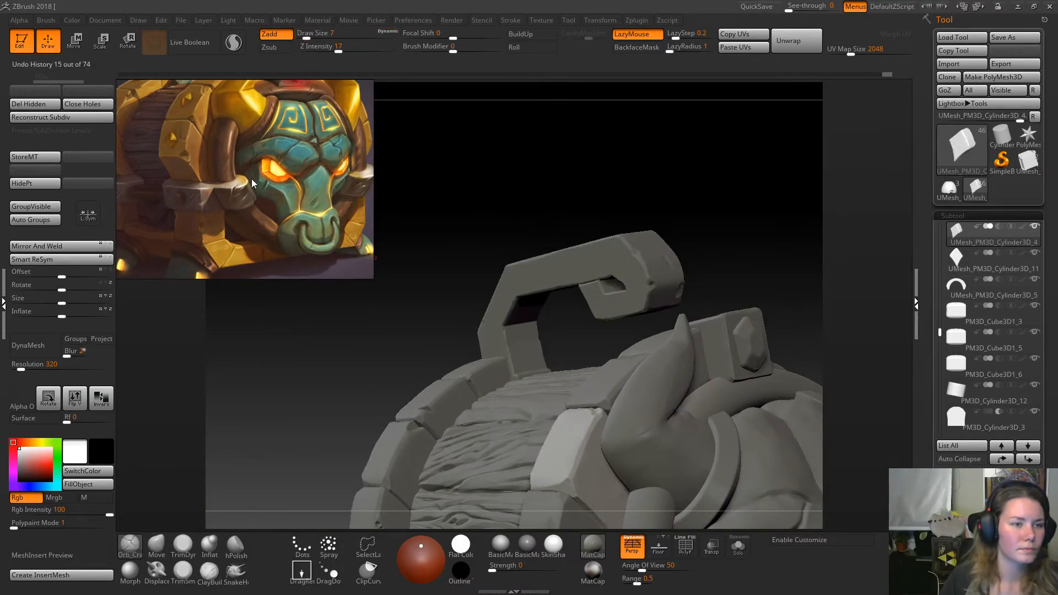
pyautogui.scroll(2, 233, 183)
pyautogui.scroll(1, 245, 180)
pyautogui.moveTo(510, 159); pyautogui.dragTo(763, 341)
# Isolate the next arch block up and cut a narrow notch across its bevelled edge with ClipCurve.
pyautogui.keyDown('alt'); pyautogui.click(510, 326); pyautogui.keyUp('alt')
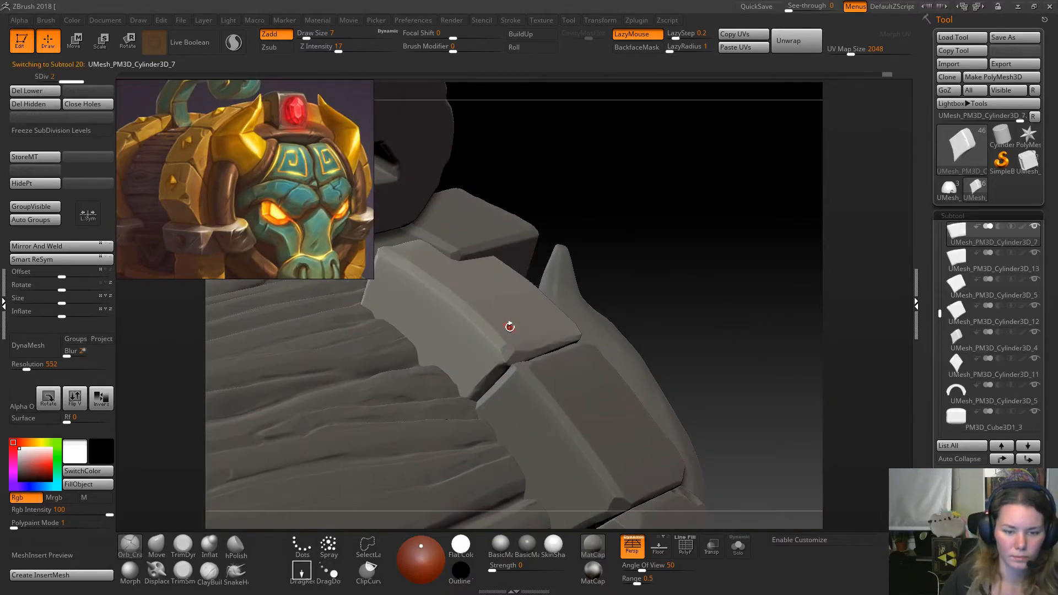
pyautogui.click(738, 546)
pyautogui.moveTo(630, 300); pyautogui.dragTo(686, 270)
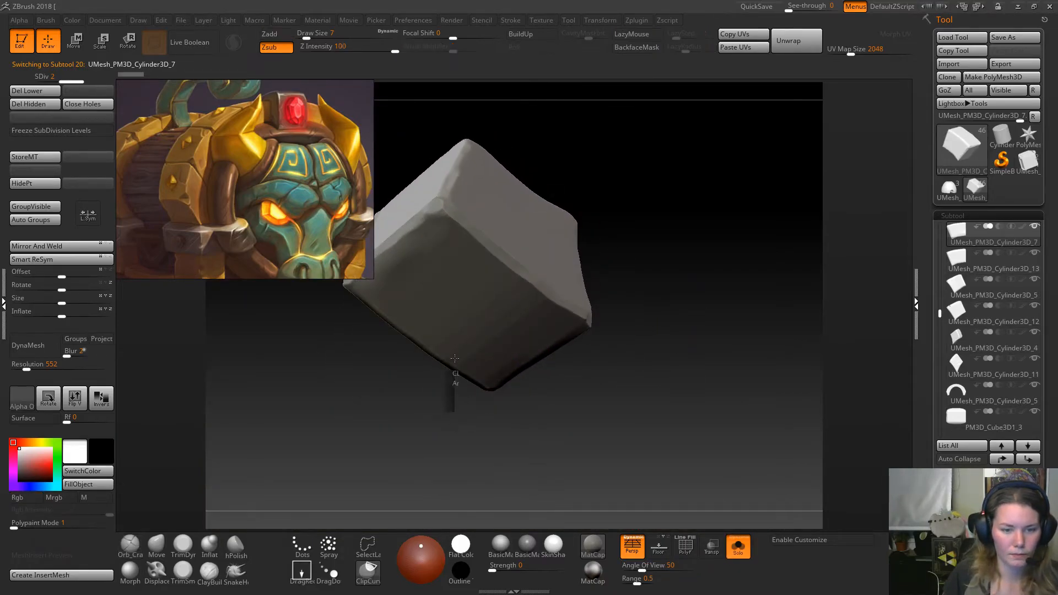
pyautogui.moveTo(453, 351)
pyautogui.keyDown('ctrl'); pyautogui.keyDown('shift'); pyautogui.mouseDown()
pyautogui.moveTo(430, 357)
pyautogui.moveTo(436, 402)
pyautogui.mouseUp(); pyautogui.keyUp('shift'); pyautogui.keyUp('ctrl')
pyautogui.moveTo(540, 452)
pyautogui.mouseDown()
pyautogui.moveTo(603, 328)
pyautogui.moveTo(656, 265)
pyautogui.mouseUp()
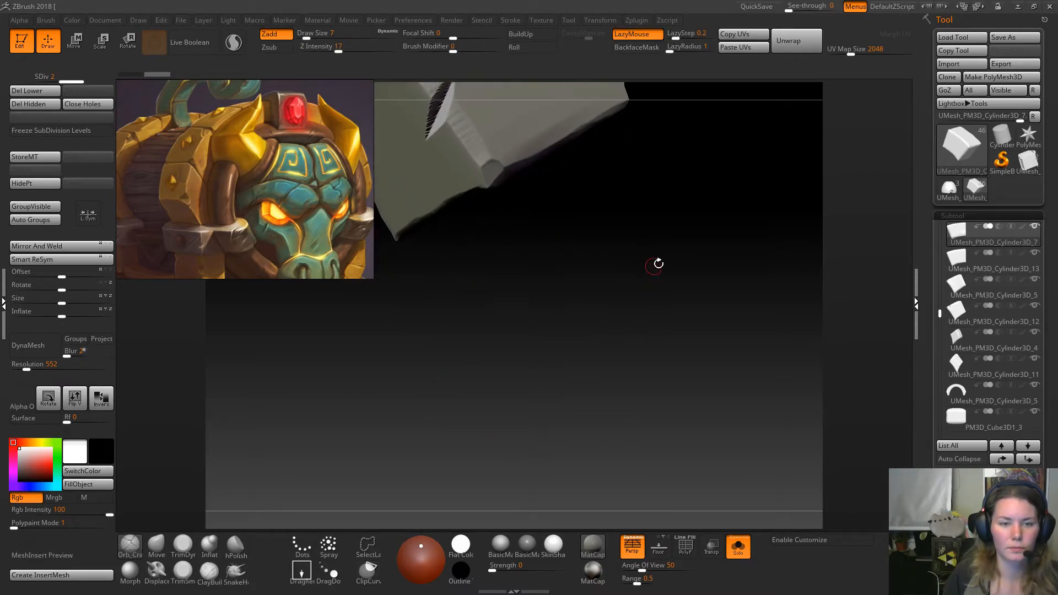
pyautogui.press('f')
# Delete the block's lower subdivision levels and smooth the notch's jagged surface with Sculptris Pro on.
pyautogui.click(236, 48)
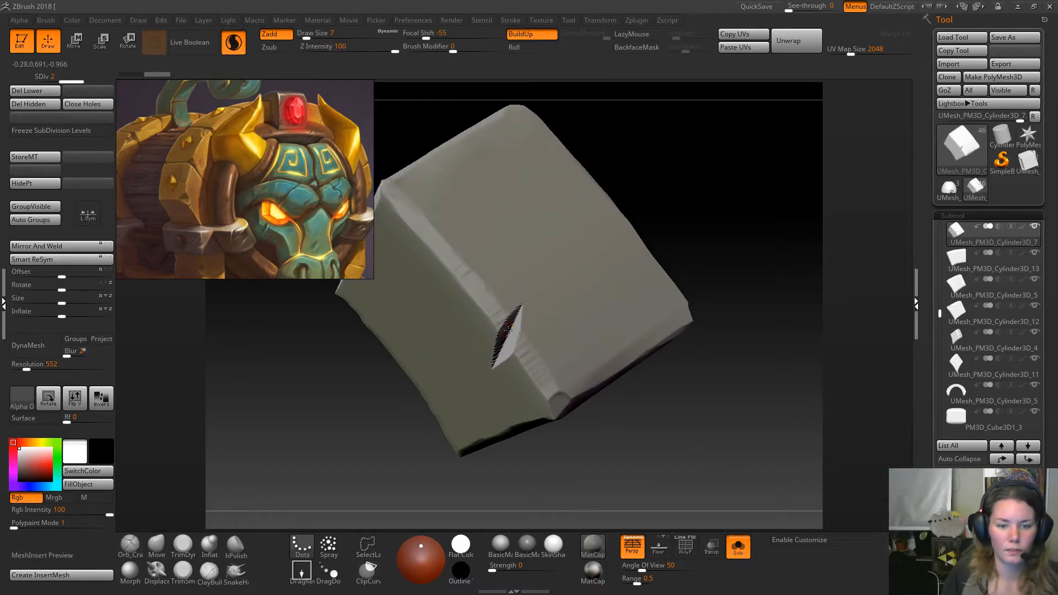
pyautogui.click(512, 319)
pyautogui.click(34, 91)
pyautogui.keyDown('ctrl'); pyautogui.moveTo(498, 267); pyautogui.dragTo(508, 310, button='right'); pyautogui.keyUp('ctrl')
pyautogui.keyDown('shift'); pyautogui.moveTo(507, 310); pyautogui.dragTo(514, 303); pyautogui.keyUp('shift')
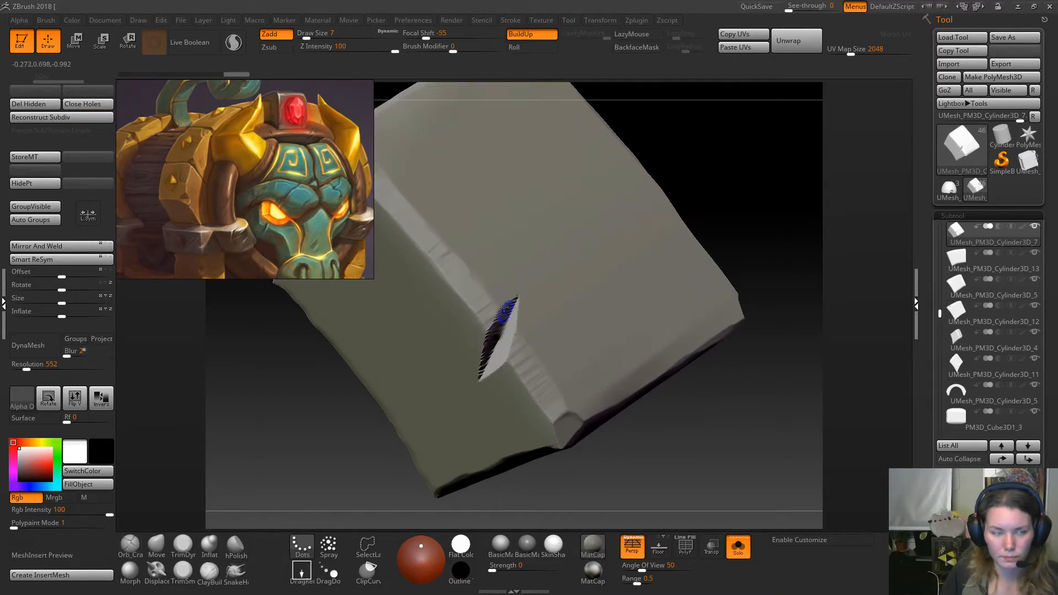
# Rework the inside of the notch with the Orb_Cracks brush at draw size 7 and quick-save the project.
pyautogui.click(234, 47)
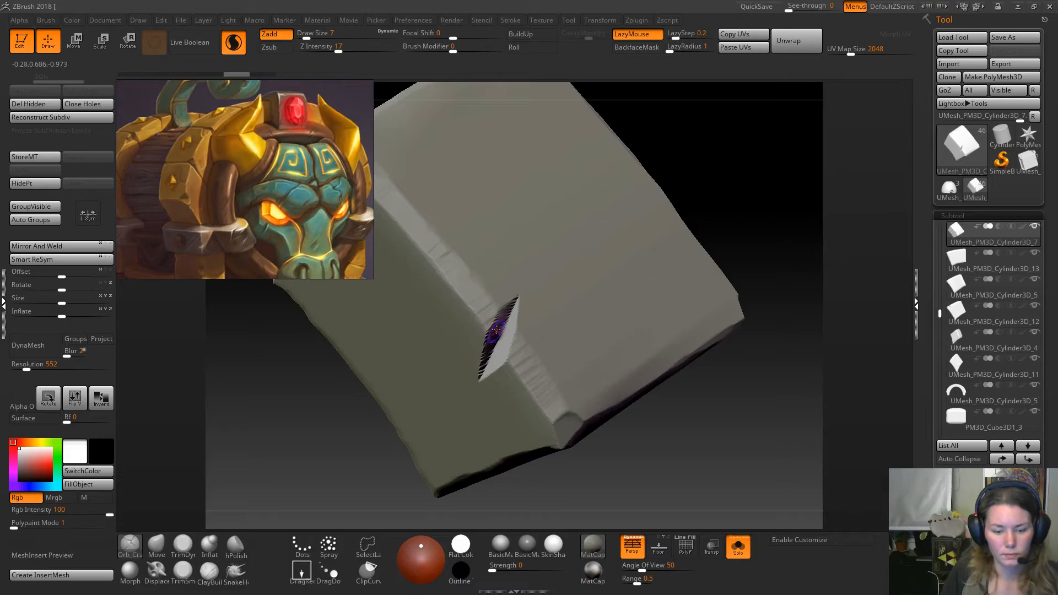
pyautogui.moveTo(498, 319); pyautogui.dragTo(481, 377)
pyautogui.keyDown('alt'); pyautogui.moveTo(717, 260); pyautogui.dragTo(714, 266); pyautogui.keyUp('alt')
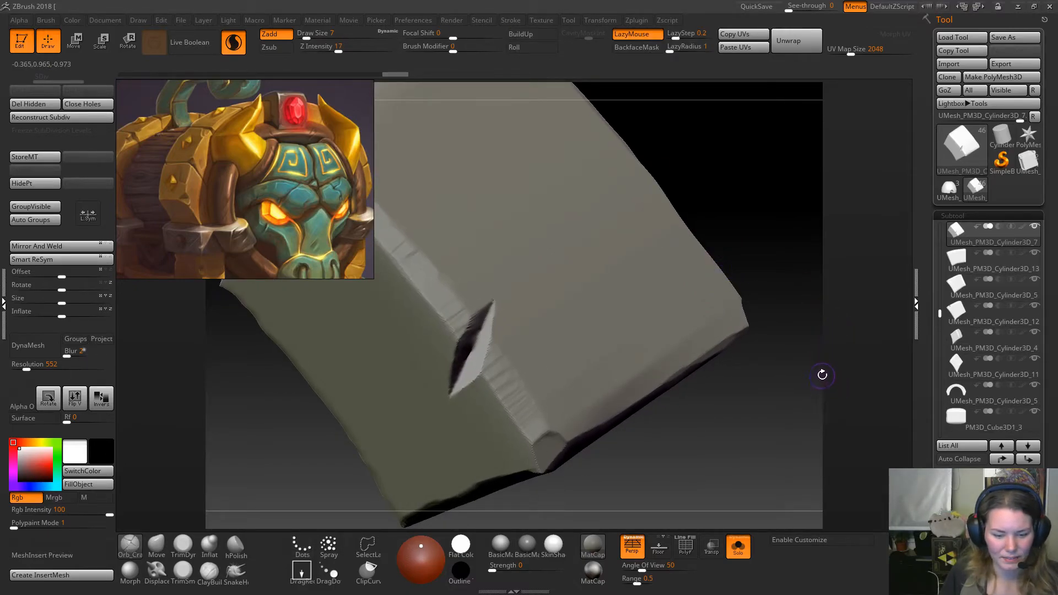
pyautogui.moveTo(819, 375); pyautogui.dragTo(799, 364)
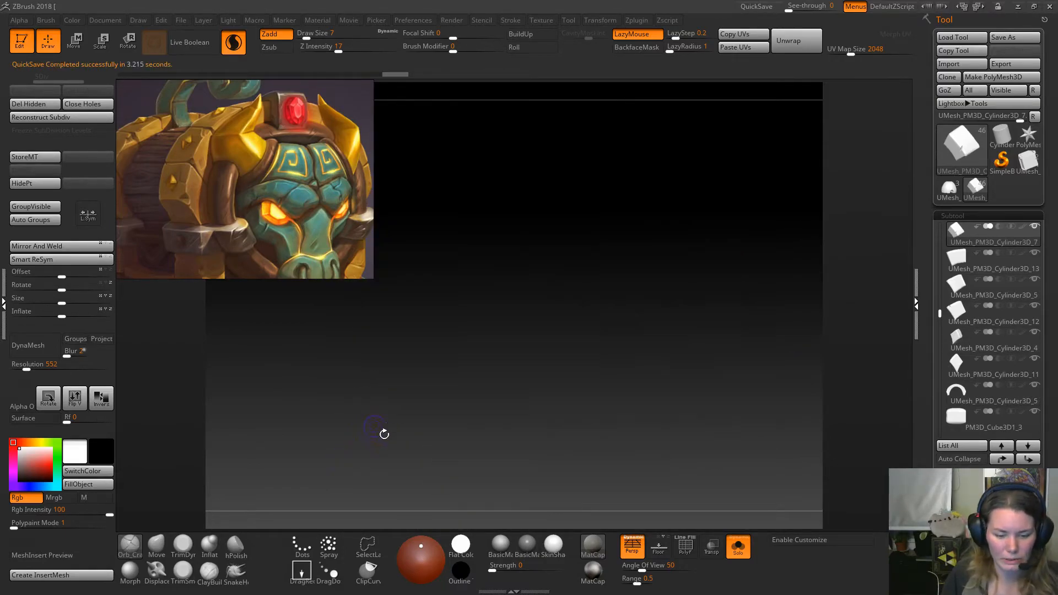
pyautogui.moveTo(334, 474); pyautogui.dragTo(379, 468)
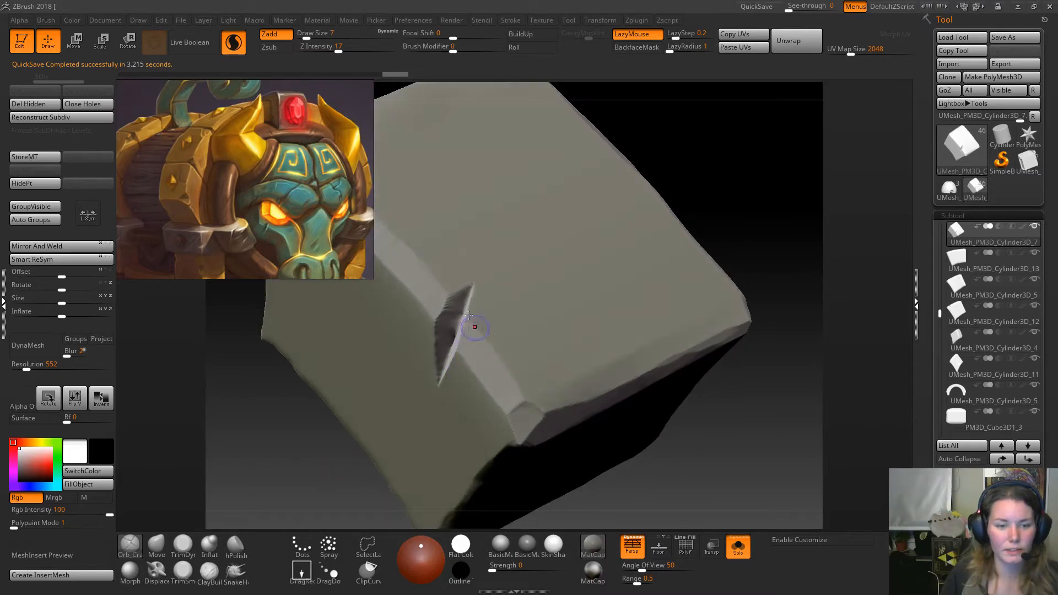
# Smooth the notch's inner walls and the bevelled edge on both sides of it.
pyautogui.keyDown('shift'); pyautogui.moveTo(445, 316); pyautogui.dragTo(457, 299); pyautogui.keyUp('shift')
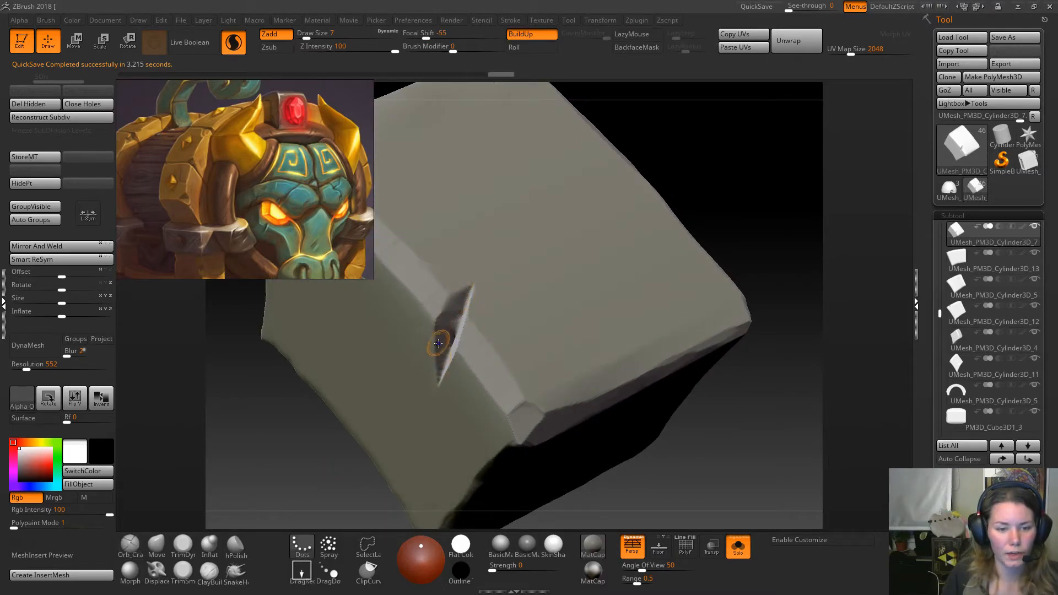
pyautogui.moveTo(713, 206)
pyautogui.mouseDown()
pyautogui.moveTo(425, 304)
pyautogui.moveTo(390, 267)
pyautogui.mouseUp()
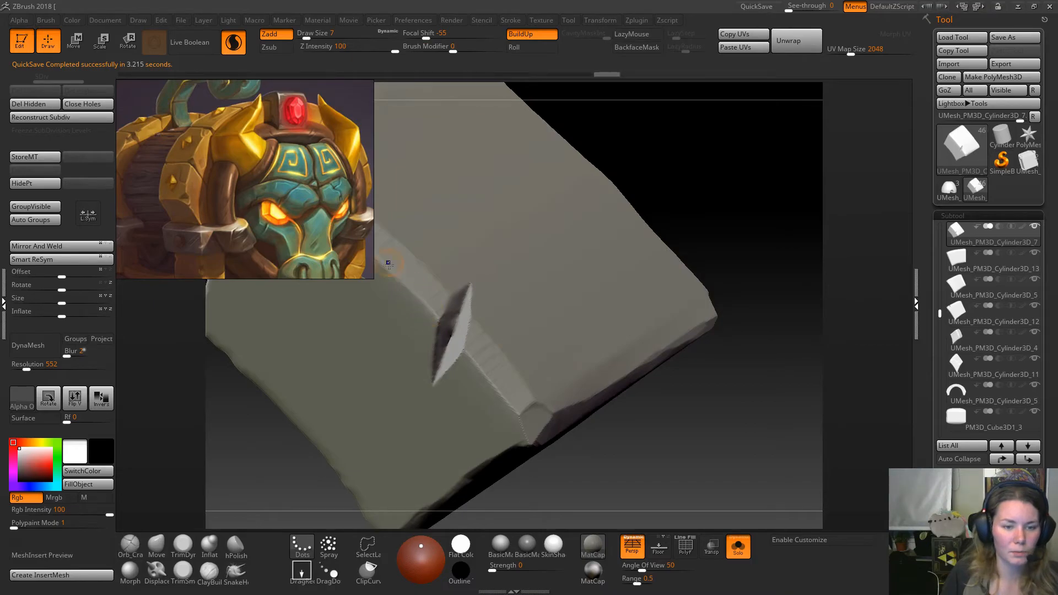
pyautogui.moveTo(485, 373); pyautogui.dragTo(471, 355)
pyautogui.moveTo(505, 409); pyautogui.dragTo(472, 350)
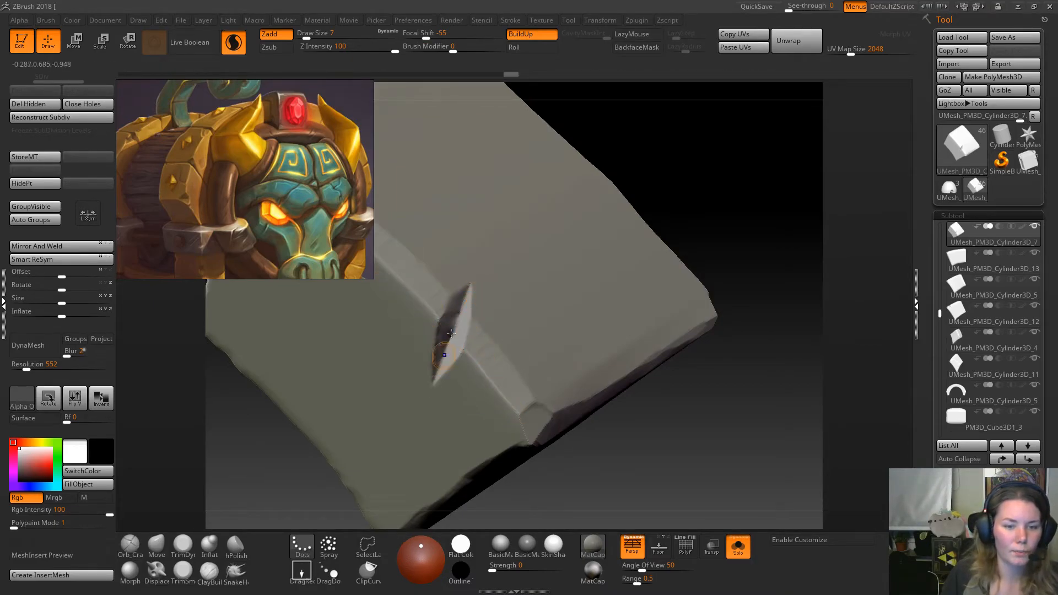
# Turn off Sculptris Pro and flatten the notch's shaded wall with the TrimSmoothBorder brush at draw size 7.
pyautogui.click(183, 573)
pyautogui.click(183, 574)
pyautogui.keyDown('ctrl'); pyautogui.moveTo(484, 332); pyautogui.dragTo(478, 357, button='right'); pyautogui.keyUp('ctrl')
pyautogui.click(234, 43)
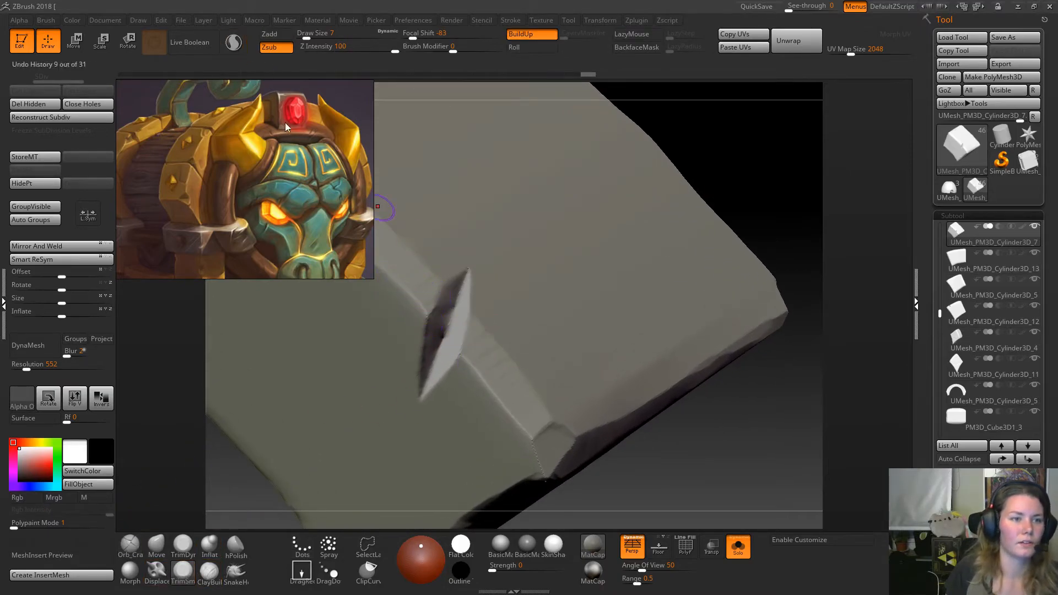
pyautogui.moveTo(444, 307); pyautogui.dragTo(463, 271)
pyautogui.moveTo(434, 320); pyautogui.dragTo(422, 380)
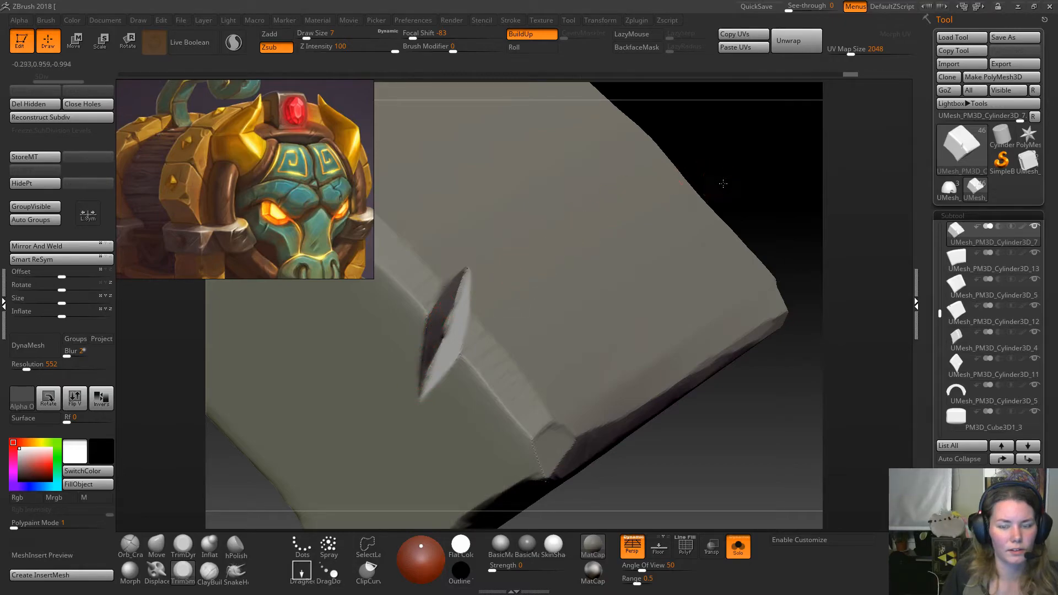
# Flatten the notch's opposite, brighter wall from its upper tip down to its lower end.
pyautogui.moveTo(720, 181); pyautogui.dragTo(675, 213)
pyautogui.moveTo(452, 320); pyautogui.dragTo(452, 347)
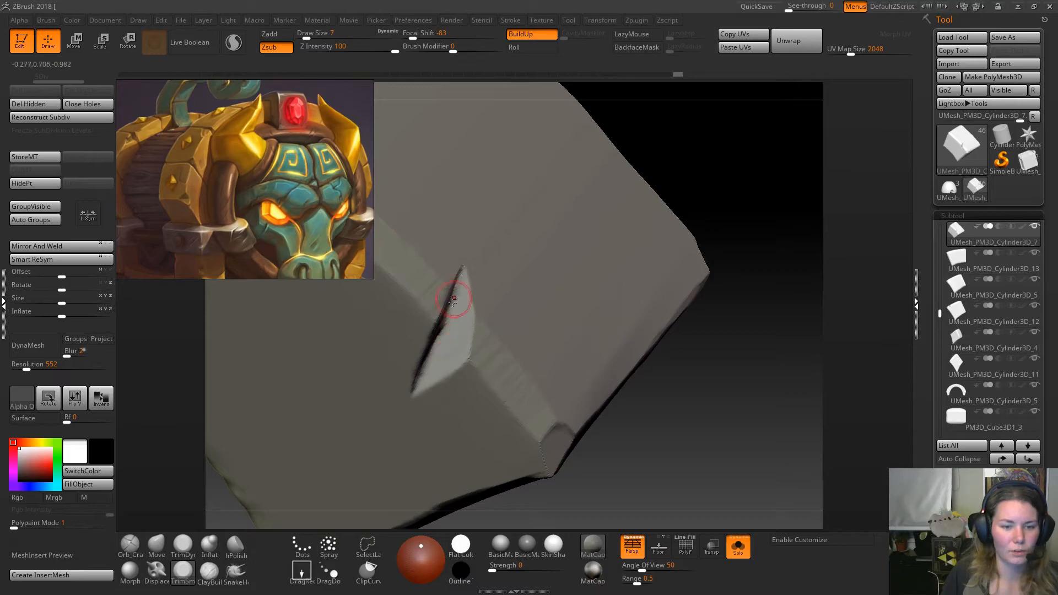
pyautogui.moveTo(459, 300); pyautogui.dragTo(454, 326)
pyautogui.moveTo(463, 275)
pyautogui.mouseDown()
pyautogui.moveTo(449, 336)
pyautogui.moveTo(462, 287)
pyautogui.mouseUp()
pyautogui.moveTo(457, 371); pyautogui.dragTo(432, 366)
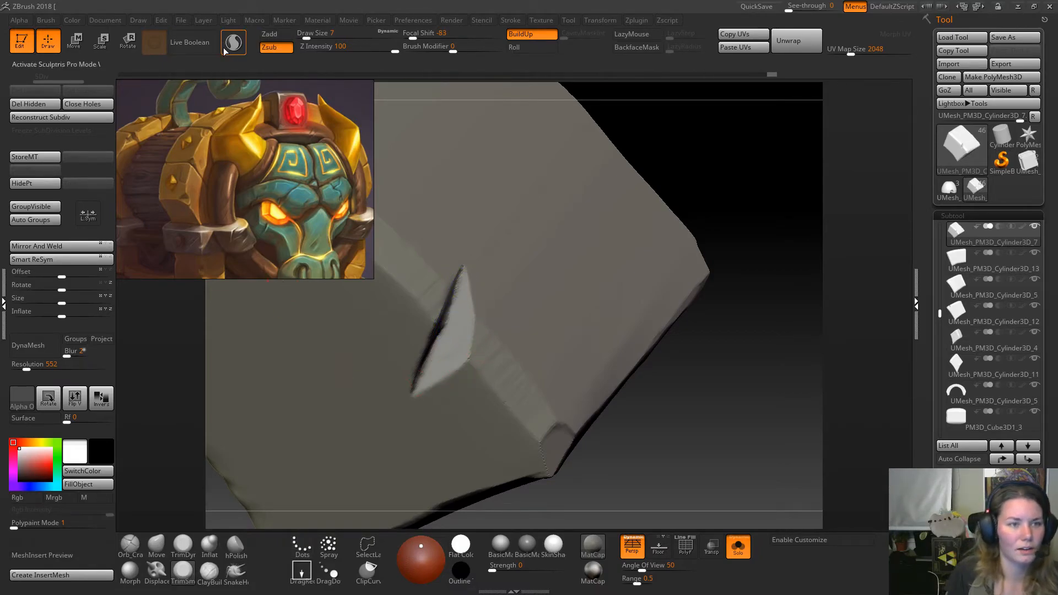
# Smooth the notch's outer rim at draw size 4 with Sculptris Pro on, and switch Sculptris Pro off again.
pyautogui.press('space')
pyautogui.moveTo(494, 320); pyautogui.dragTo(491, 320)
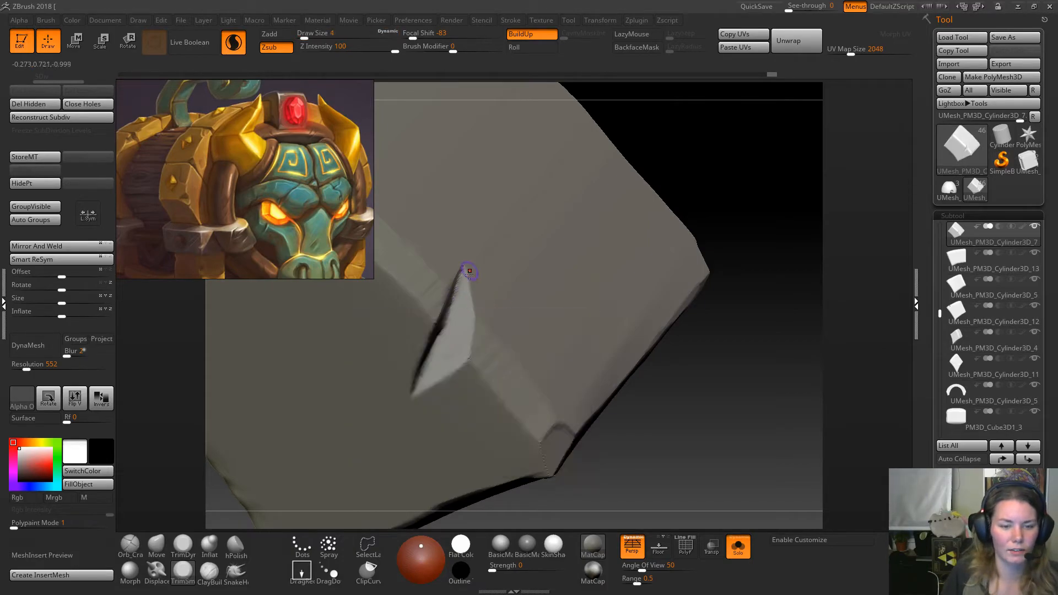
pyautogui.keyDown('shift'); pyautogui.moveTo(468, 275); pyautogui.dragTo(469, 346); pyautogui.keyUp('shift')
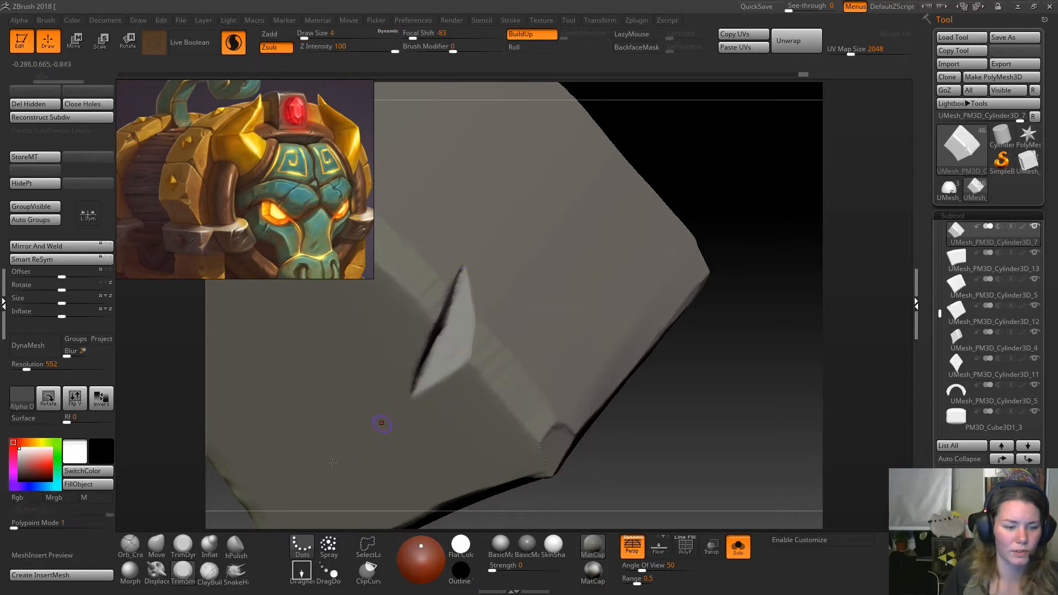
pyautogui.click(236, 51)
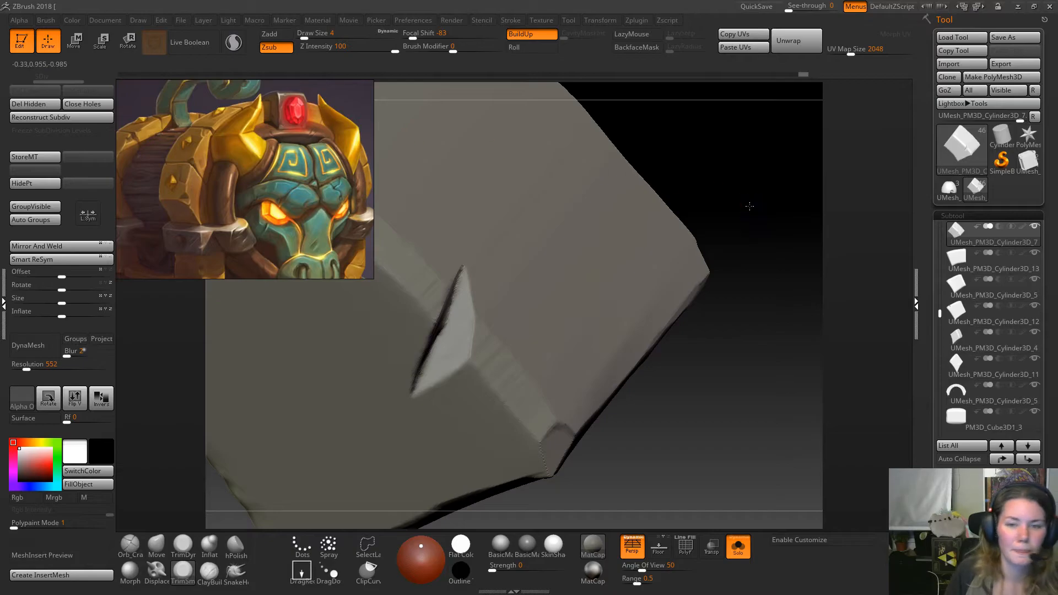
# Sharpen the notch's inner crease and lower tip with the TrimSmoothBorder brush at draw size 4.
pyautogui.moveTo(748, 206); pyautogui.dragTo(711, 214)
pyautogui.moveTo(441, 374)
pyautogui.mouseDown()
pyautogui.moveTo(460, 361)
pyautogui.moveTo(411, 388)
pyautogui.moveTo(482, 296)
pyautogui.mouseUp()
pyautogui.moveTo(692, 227); pyautogui.dragTo(579, 193)
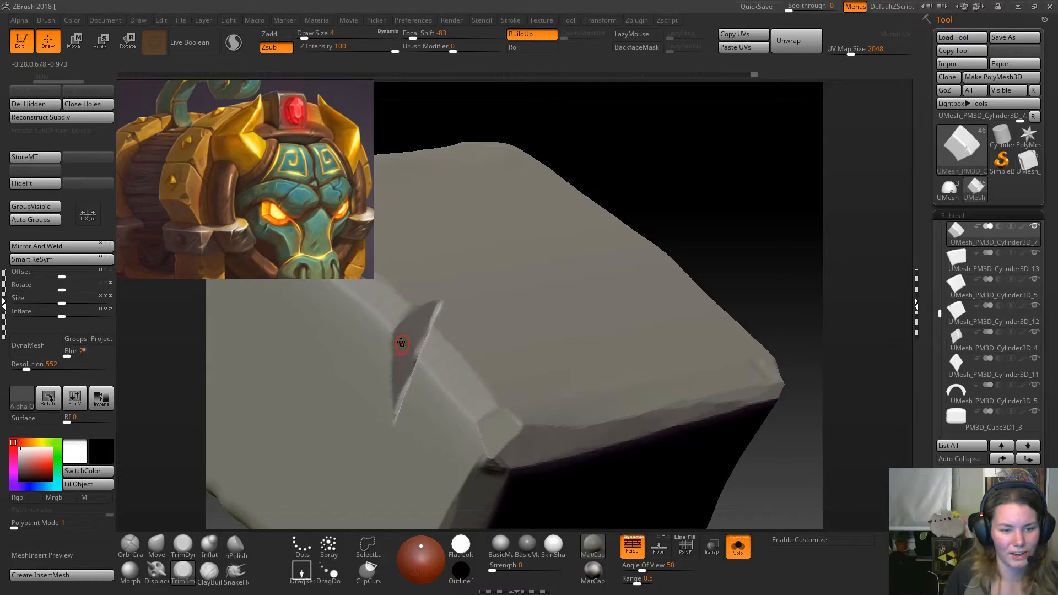
pyautogui.moveTo(394, 340); pyautogui.dragTo(393, 347)
pyautogui.moveTo(395, 393); pyautogui.dragTo(396, 416)
pyautogui.moveTo(716, 190)
pyautogui.mouseDown()
pyautogui.moveTo(746, 193)
pyautogui.moveTo(733, 190)
pyautogui.mouseUp()
pyautogui.moveTo(619, 236)
pyautogui.mouseDown()
pyautogui.moveTo(656, 241)
pyautogui.moveTo(661, 229)
pyautogui.moveTo(653, 244)
pyautogui.mouseUp()
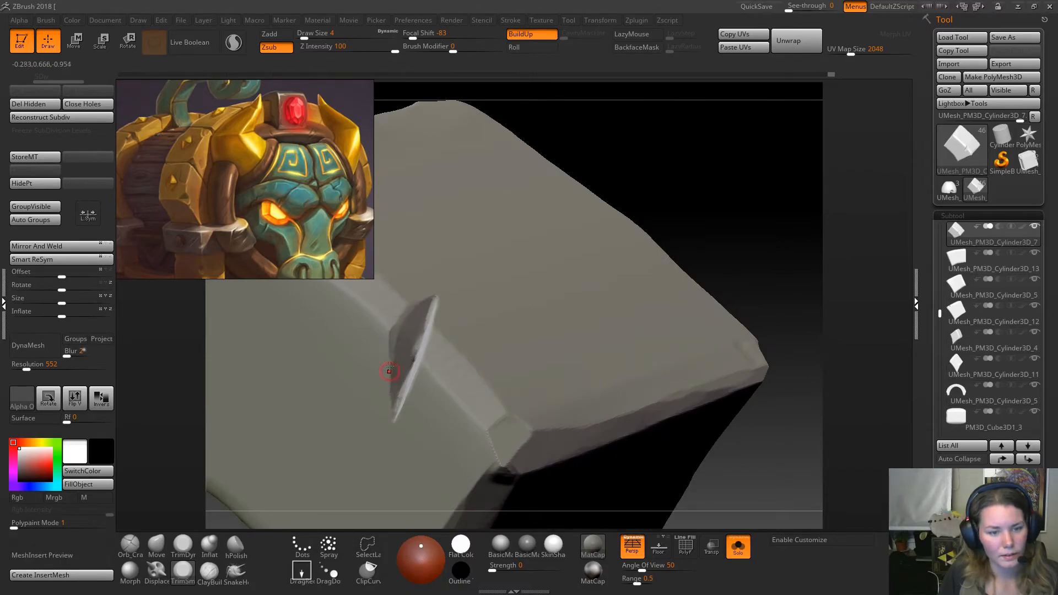
# Show the whole chest again and examine the notched block beside the horn and the gem mount.
pyautogui.moveTo(710, 231); pyautogui.dragTo(462, 257)
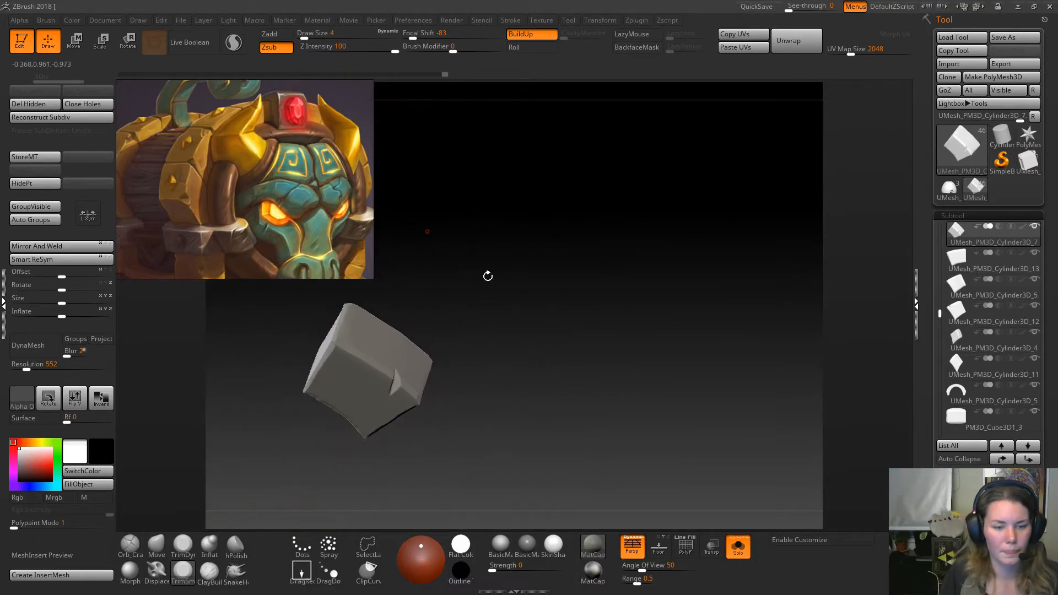
pyautogui.click(738, 547)
pyautogui.moveTo(640, 361); pyautogui.dragTo(654, 288)
pyautogui.moveTo(755, 361); pyautogui.dragTo(695, 369)
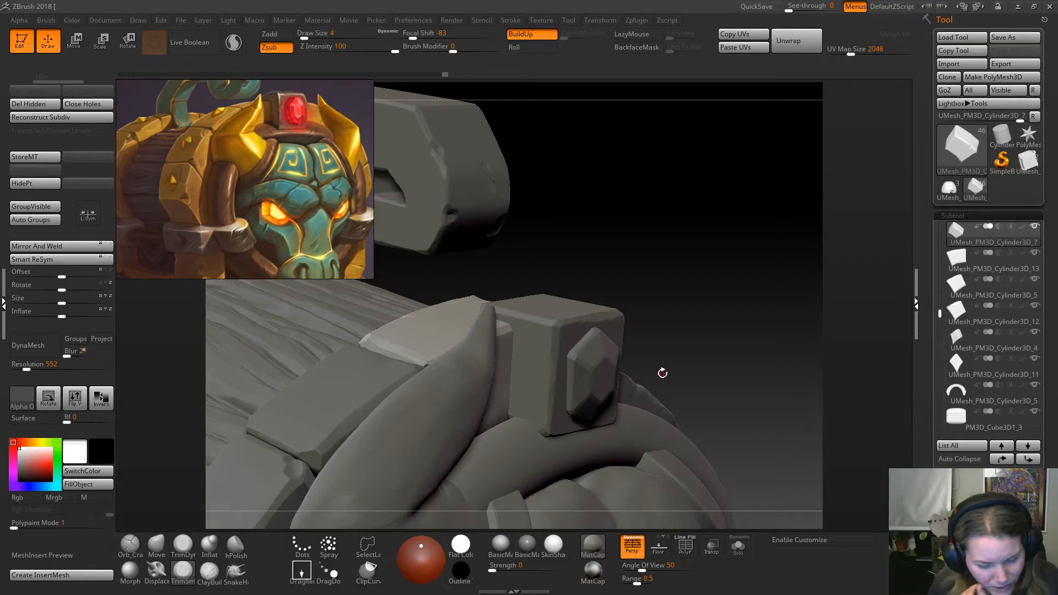
pyautogui.moveTo(701, 268)
pyautogui.mouseDown()
pyautogui.moveTo(750, 327)
pyautogui.moveTo(779, 302)
pyautogui.moveTo(734, 264)
pyautogui.moveTo(716, 290)
pyautogui.moveTo(715, 269)
pyautogui.moveTo(620, 193)
pyautogui.mouseUp()
# Flatten the gem mount block's front vertical edge facing the horn with the TrimSmoothBorder brush at draw size 16.
pyautogui.keyDown('alt'); pyautogui.click(563, 326); pyautogui.keyUp('alt')
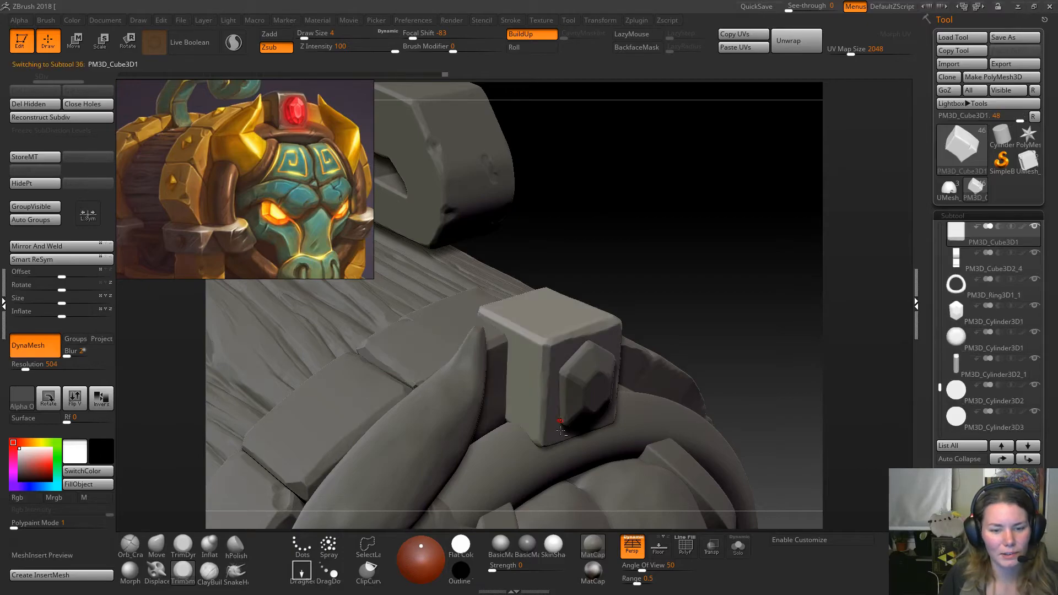
pyautogui.moveTo(761, 350)
pyautogui.mouseDown()
pyautogui.moveTo(775, 290)
pyautogui.moveTo(525, 301)
pyautogui.mouseUp()
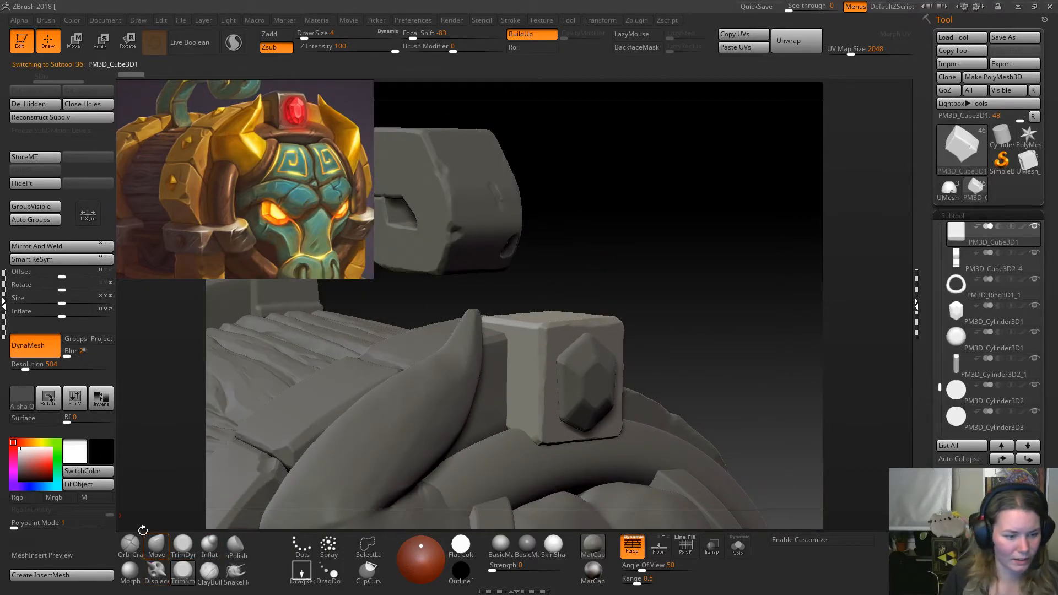
pyautogui.click(130, 544)
pyautogui.moveTo(695, 320)
pyautogui.mouseDown()
pyautogui.moveTo(699, 335)
pyautogui.moveTo(718, 286)
pyautogui.moveTo(695, 315)
pyautogui.mouseUp()
pyautogui.click(182, 572)
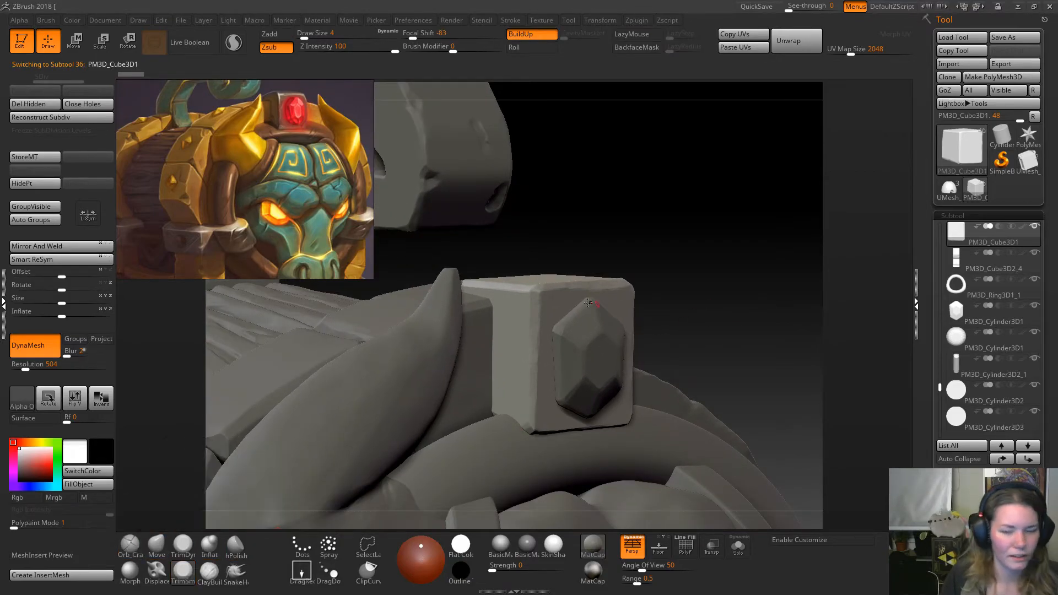
pyautogui.press('space')
pyautogui.moveTo(701, 228); pyautogui.dragTo(601, 218)
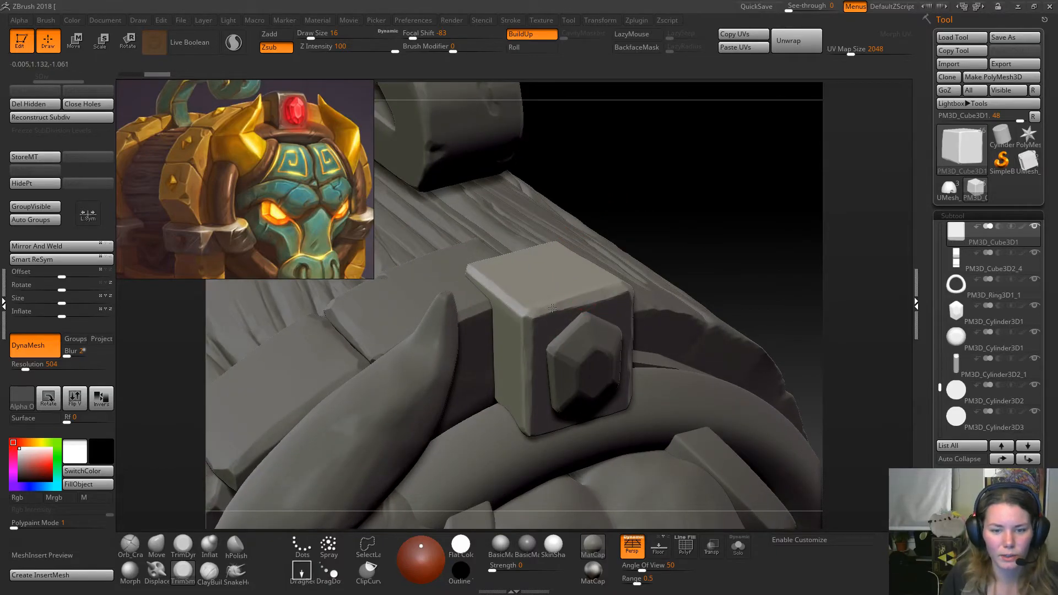
pyautogui.moveTo(793, 250); pyautogui.dragTo(821, 221)
pyautogui.moveTo(536, 329); pyautogui.dragTo(527, 389)
pyautogui.moveTo(529, 337); pyautogui.dragTo(521, 439)
pyautogui.moveTo(541, 344); pyautogui.dragTo(527, 424)
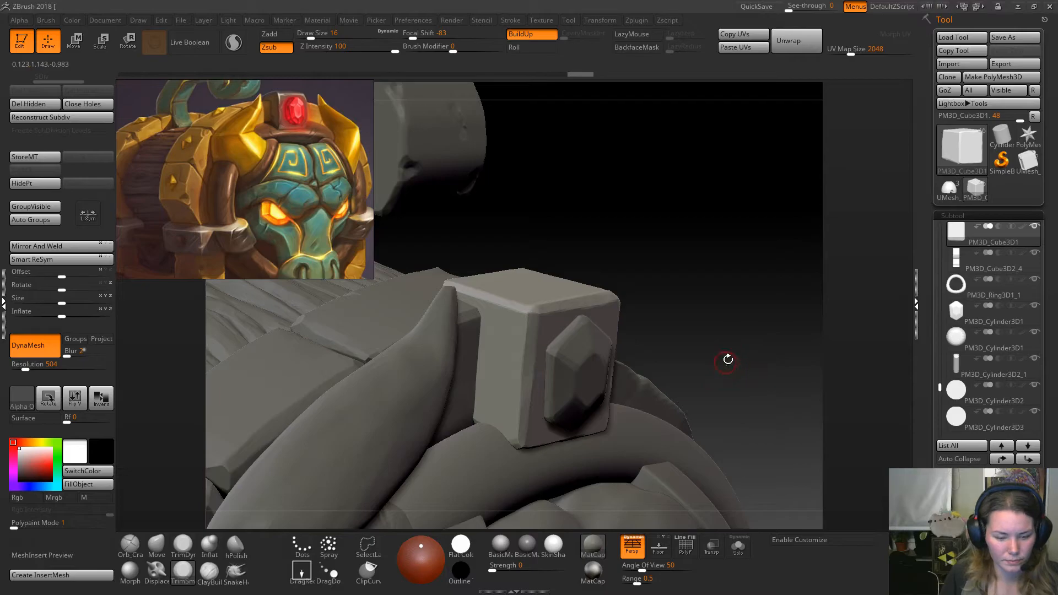
# Examine the gem mount block's far side, upper corners and rear edges.
pyautogui.moveTo(735, 352); pyautogui.dragTo(706, 363)
pyautogui.moveTo(706, 363); pyautogui.dragTo(710, 363, button='right')
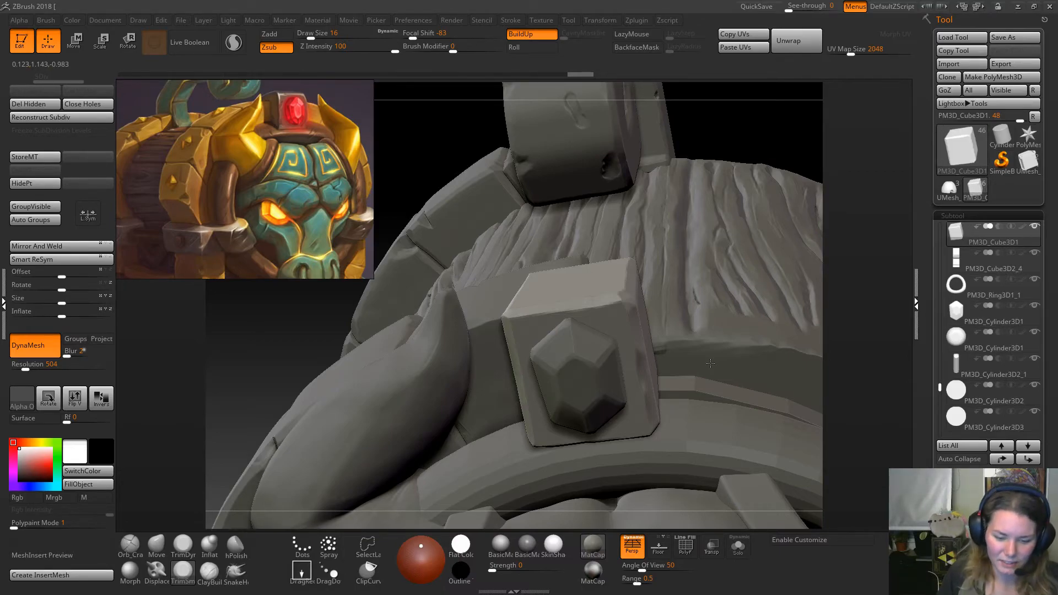
pyautogui.moveTo(710, 363)
pyautogui.mouseDown(button='right')
pyautogui.moveTo(704, 369)
pyautogui.moveTo(699, 349)
pyautogui.mouseUp(button='right')
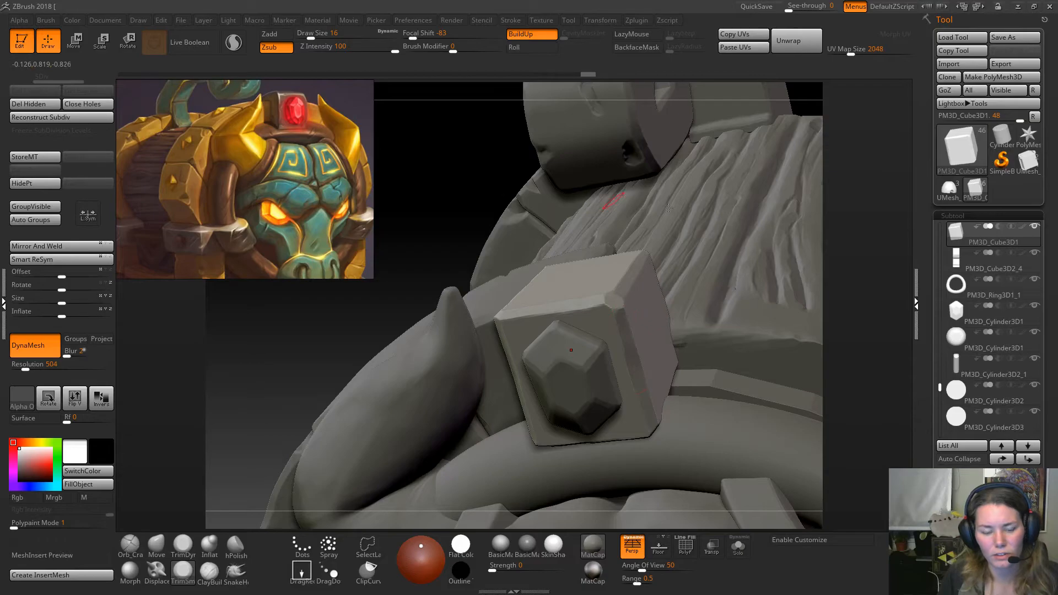
pyautogui.moveTo(906, 323); pyautogui.dragTo(592, 358)
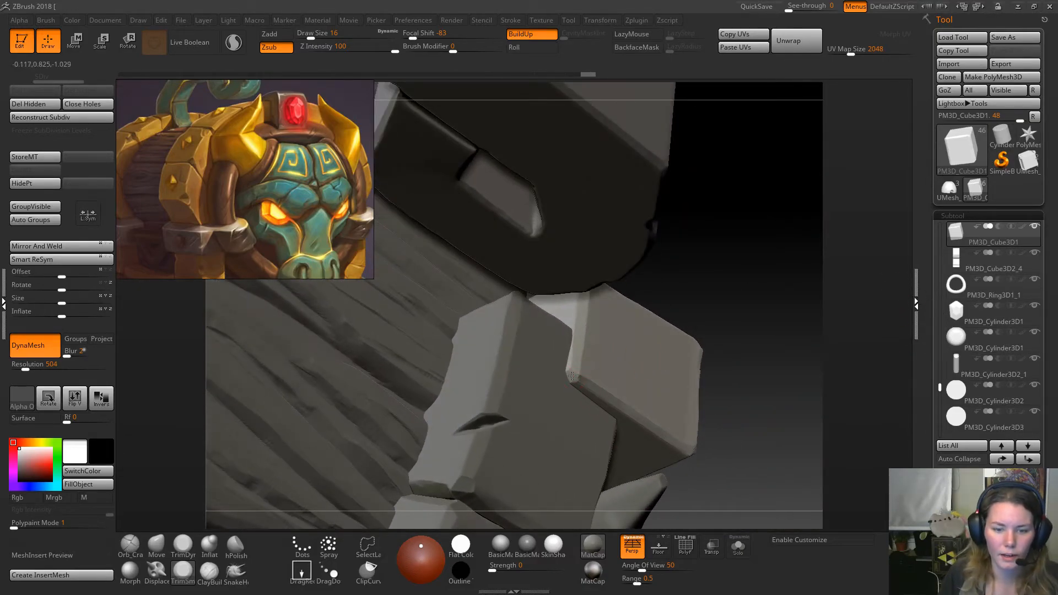
pyautogui.moveTo(760, 299)
pyautogui.mouseDown()
pyautogui.moveTo(738, 243)
pyautogui.moveTo(765, 286)
pyautogui.moveTo(714, 196)
pyautogui.moveTo(776, 281)
pyautogui.moveTo(756, 275)
pyautogui.moveTo(749, 248)
pyautogui.moveTo(696, 261)
pyautogui.moveTo(616, 224)
pyautogui.moveTo(727, 231)
pyautogui.moveTo(738, 281)
pyautogui.moveTo(497, 383)
pyautogui.mouseUp()
# Subdivide the horn beside the gem mount once, to level 2, and smooth its base and inner bend at draw size 29.
pyautogui.keyDown('alt'); pyautogui.click(490, 404); pyautogui.keyUp('alt')
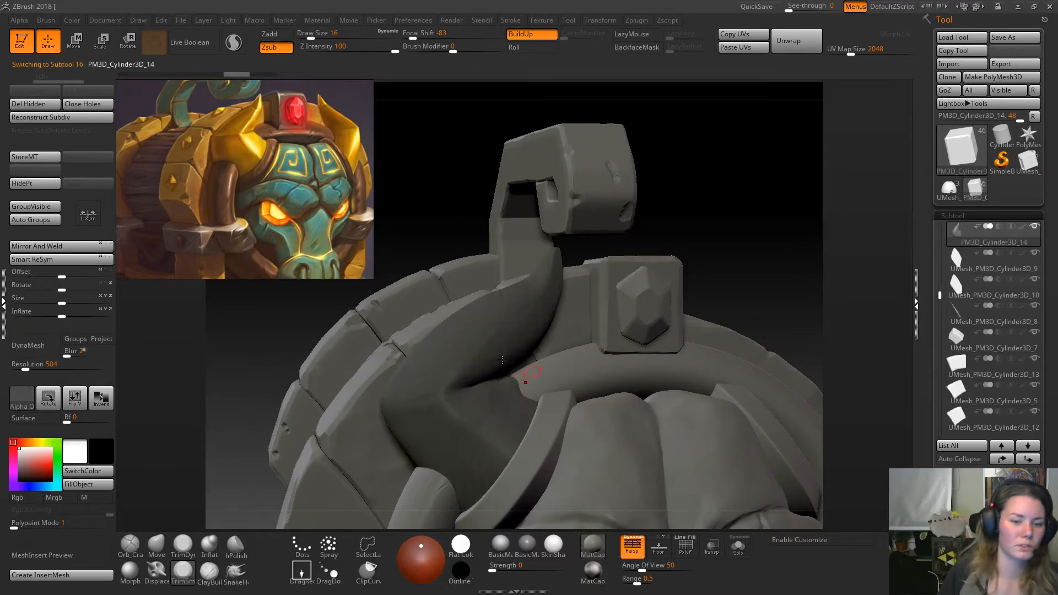
pyautogui.keyDown('ctrl'); pyautogui.moveTo(762, 208); pyautogui.dragTo(798, 199); pyautogui.keyUp('ctrl')
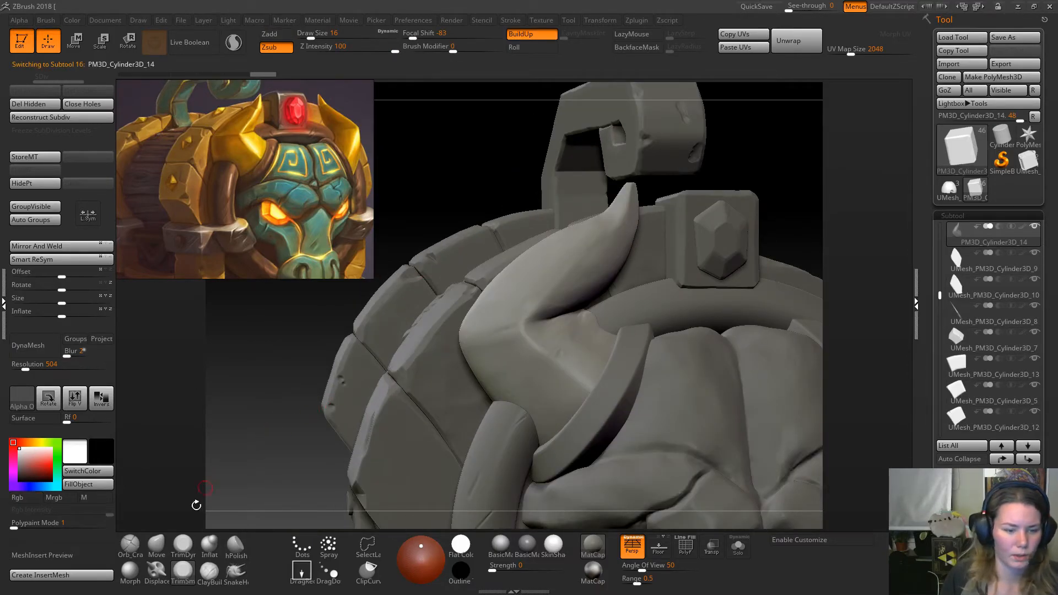
pyautogui.click(183, 554)
pyautogui.press('space')
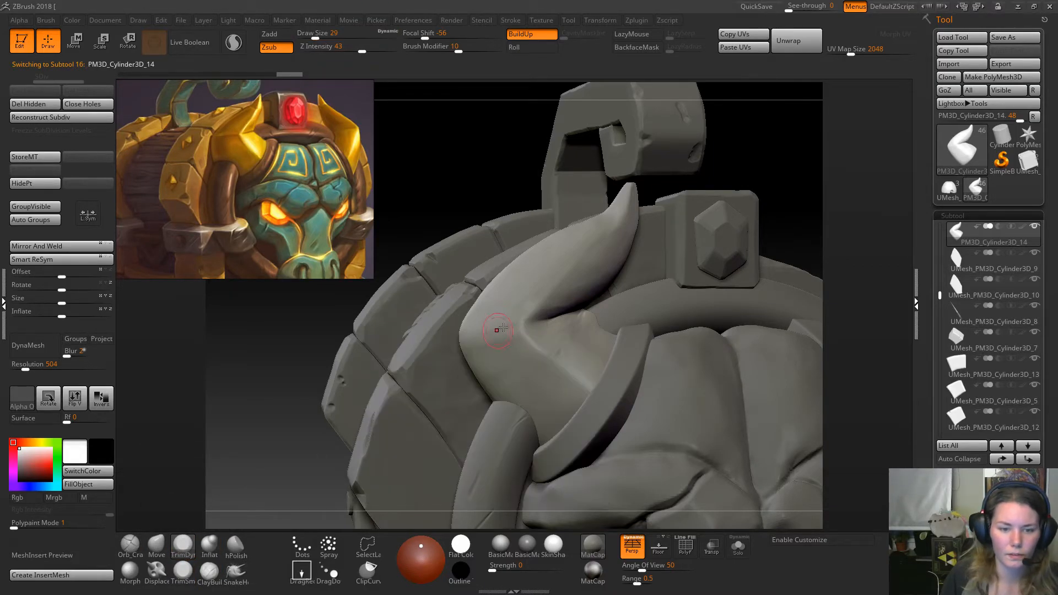
pyautogui.moveTo(804, 205)
pyautogui.mouseDown()
pyautogui.moveTo(789, 206)
pyautogui.moveTo(795, 223)
pyautogui.mouseUp()
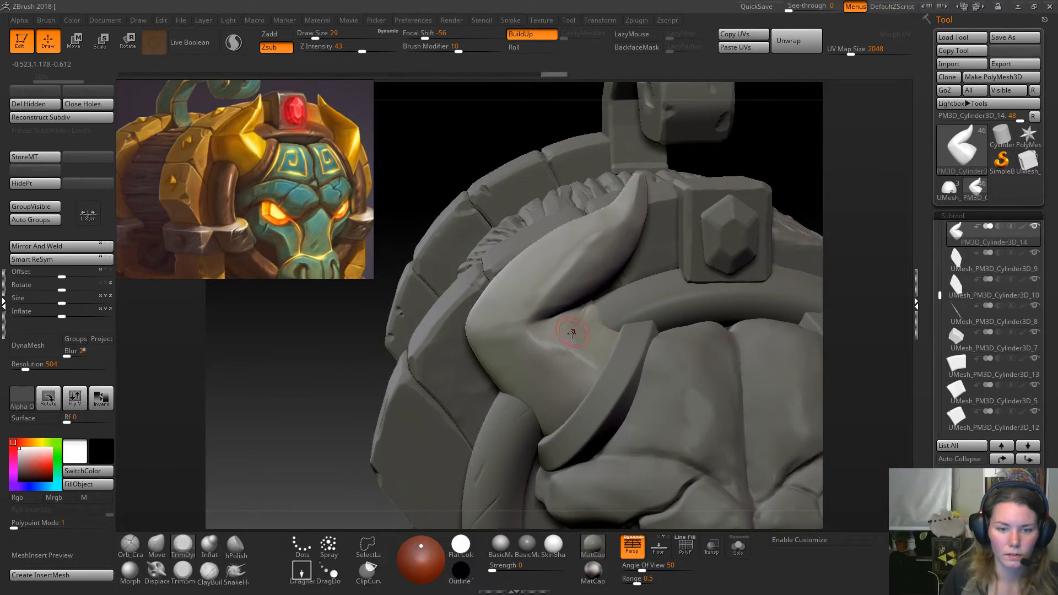
pyautogui.hotkey('ctrl', 'd')
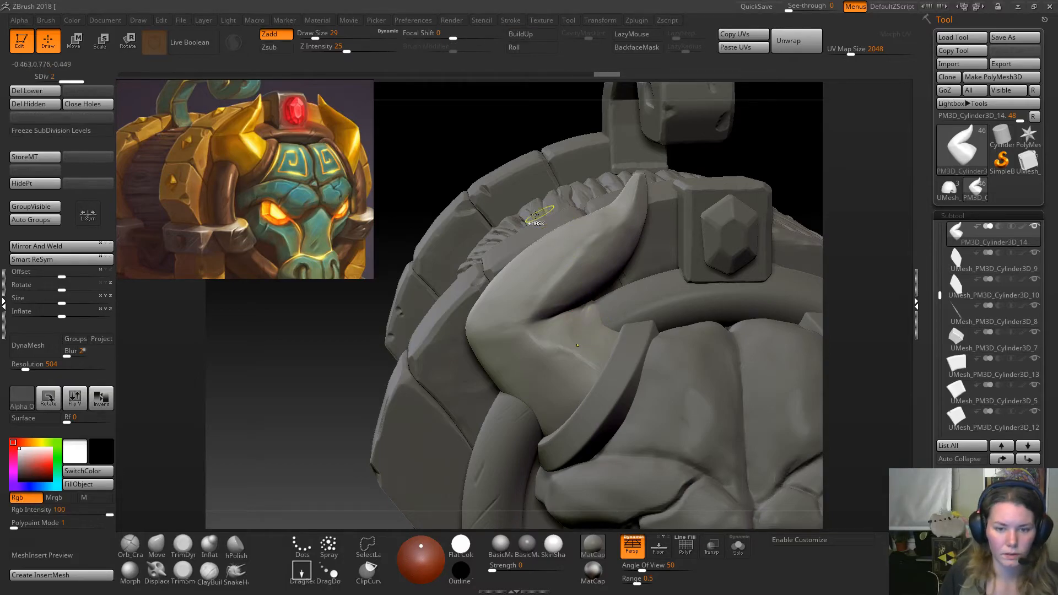
pyautogui.keyDown('shift'); pyautogui.moveTo(557, 330); pyautogui.dragTo(555, 354); pyautogui.keyUp('shift')
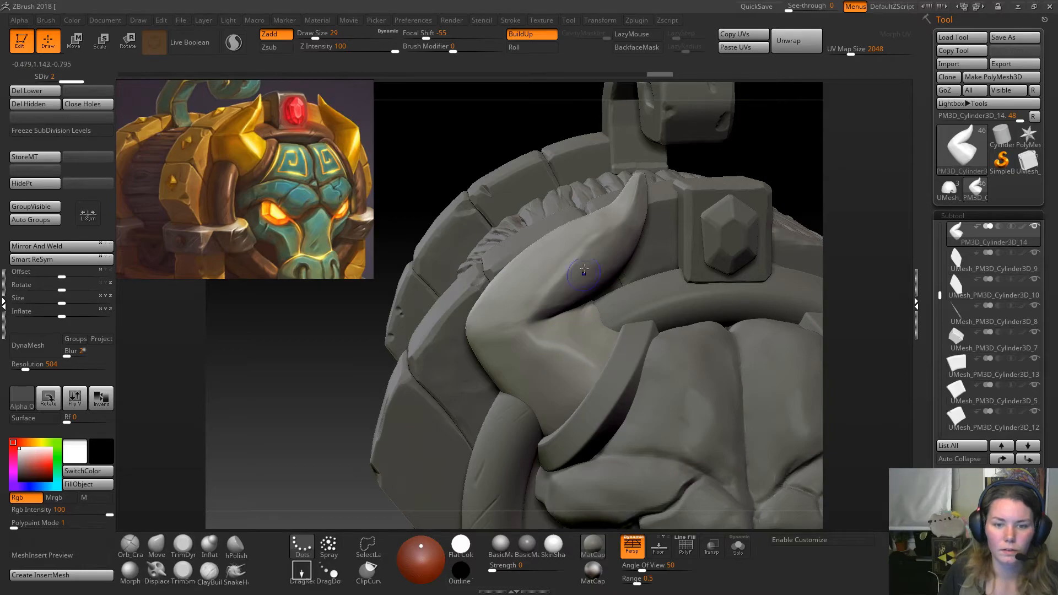
pyautogui.moveTo(575, 325)
pyautogui.keyDown('shift'); pyautogui.mouseDown()
pyautogui.moveTo(626, 236)
pyautogui.moveTo(606, 228)
pyautogui.moveTo(563, 279)
pyautogui.mouseUp(); pyautogui.keyUp('shift')
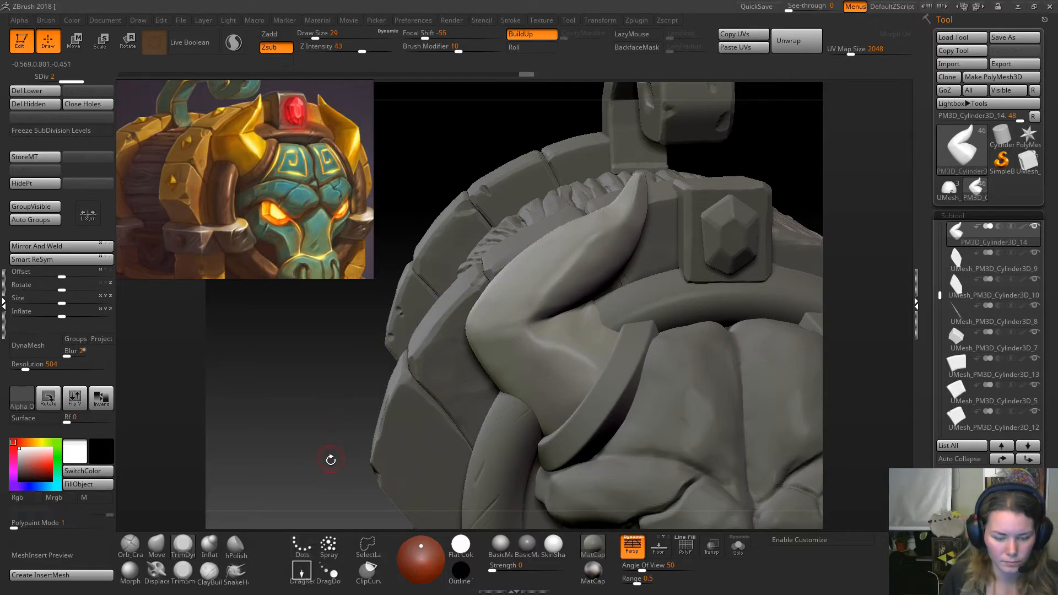
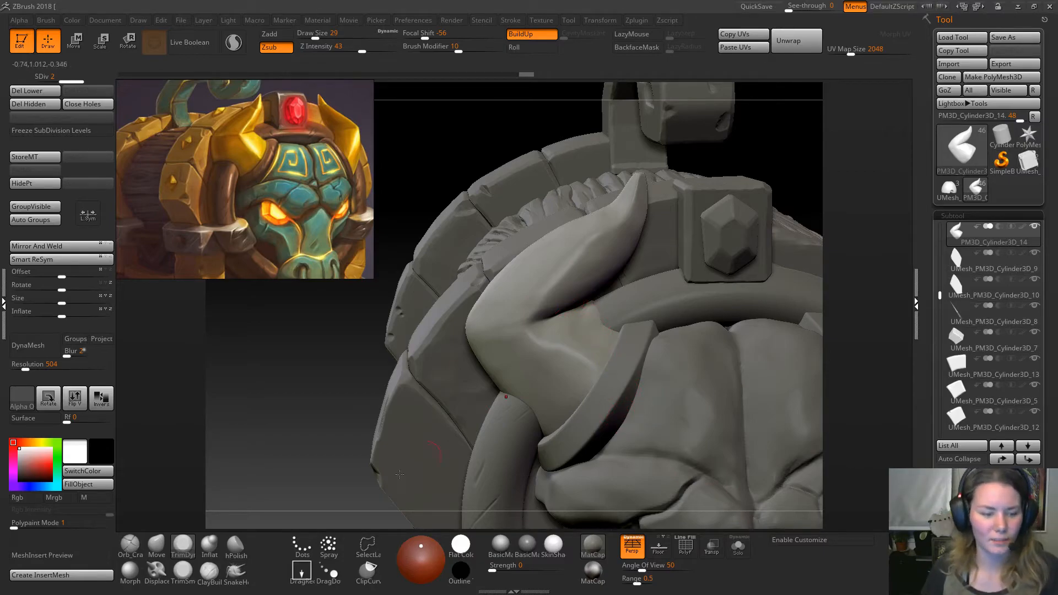
# Smooth the horn's inner crease, and flatten and soften its outer bend with TrimDynamic and smoothing strokes at draw size 29.
pyautogui.click(209, 572)
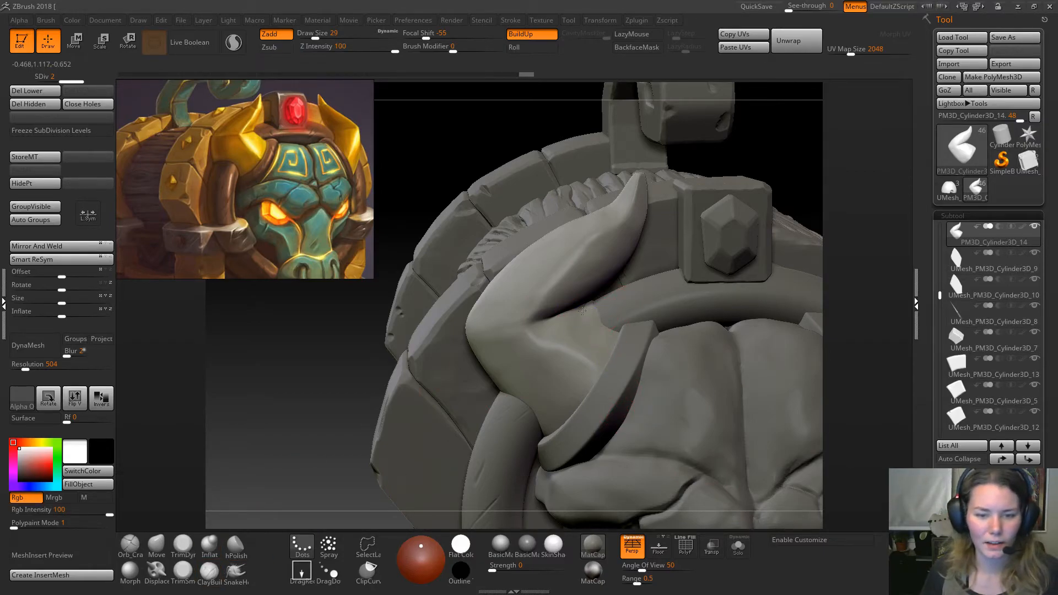
pyautogui.keyDown('shift'); pyautogui.moveTo(595, 307); pyautogui.dragTo(600, 299); pyautogui.keyUp('shift')
pyautogui.moveTo(894, 215)
pyautogui.mouseDown()
pyautogui.moveTo(921, 219)
pyautogui.moveTo(918, 203)
pyautogui.moveTo(891, 204)
pyautogui.mouseUp()
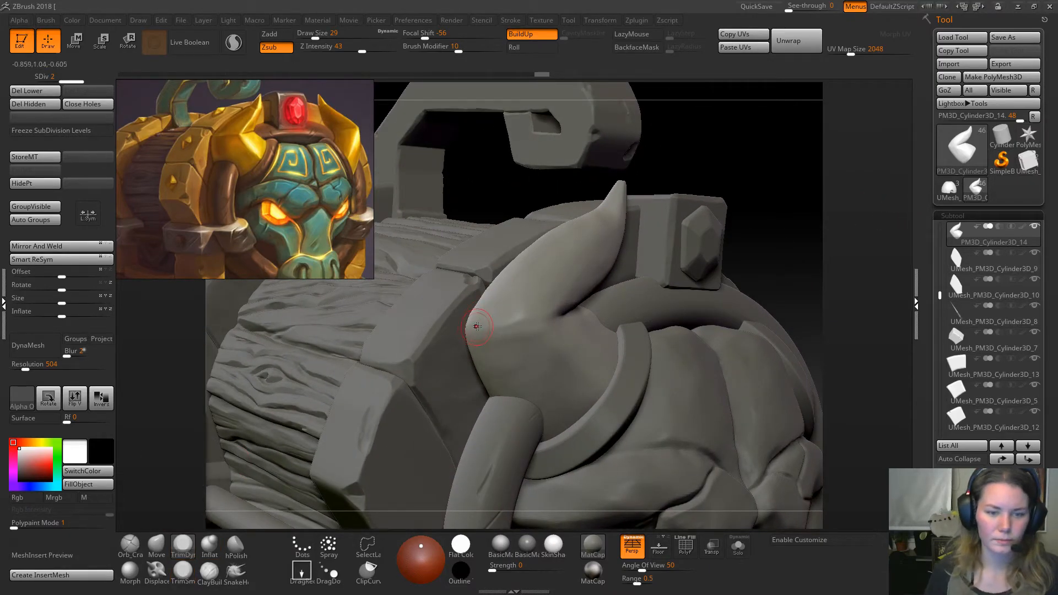
pyautogui.moveTo(489, 309)
pyautogui.mouseDown()
pyautogui.moveTo(515, 300)
pyautogui.moveTo(502, 311)
pyautogui.mouseUp()
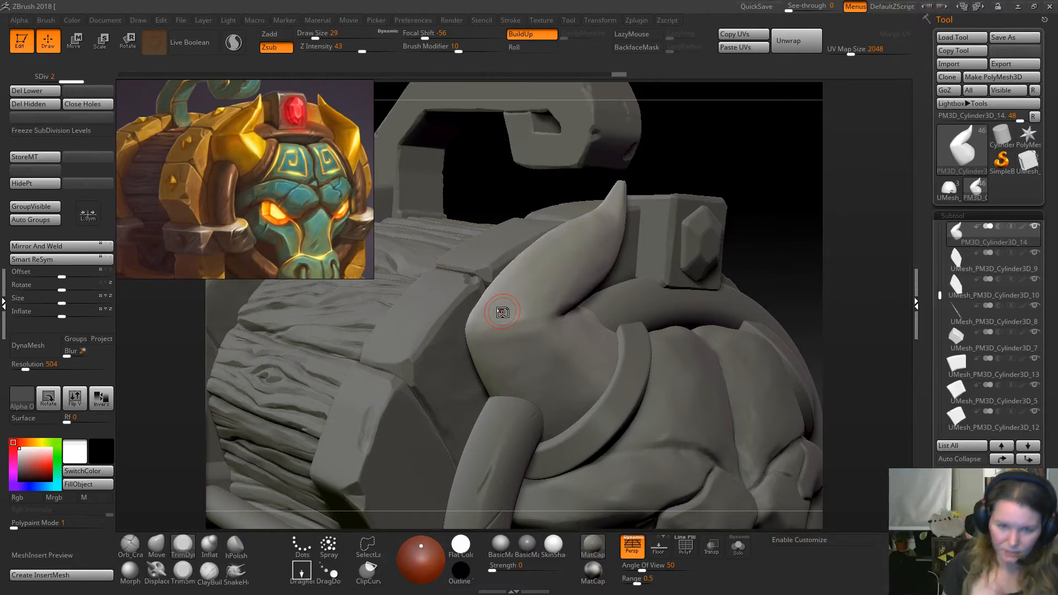
pyautogui.moveTo(732, 146)
pyautogui.mouseDown()
pyautogui.moveTo(760, 177)
pyautogui.moveTo(734, 222)
pyautogui.moveTo(695, 168)
pyautogui.mouseUp()
pyautogui.moveTo(503, 292)
pyautogui.keyDown('shift'); pyautogui.mouseDown()
pyautogui.moveTo(516, 282)
pyautogui.moveTo(504, 293)
pyautogui.moveTo(512, 277)
pyautogui.moveTo(503, 284)
pyautogui.mouseUp(); pyautogui.keyUp('shift')
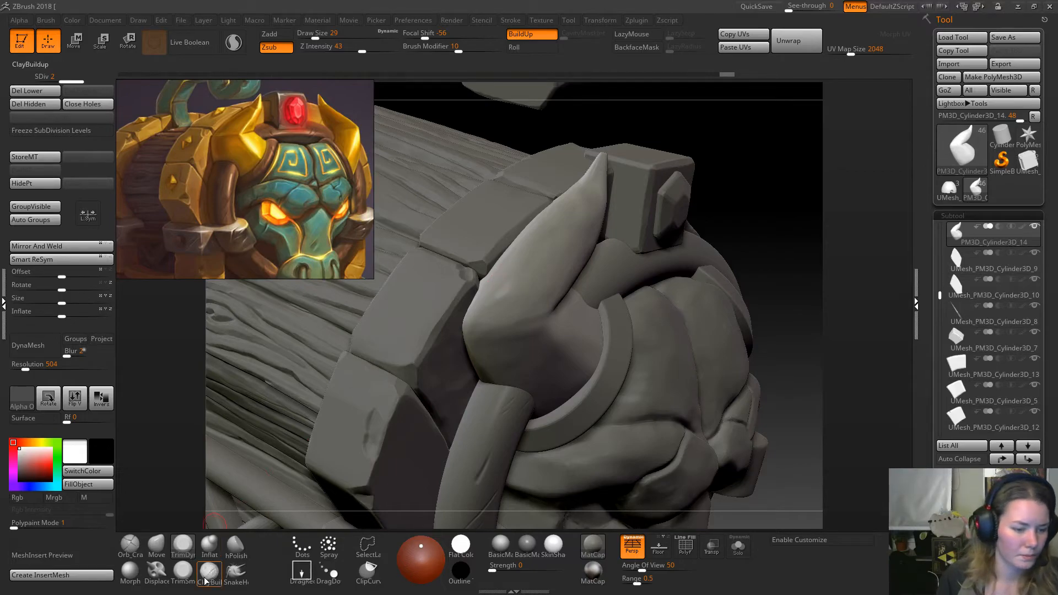
# Lower the horn to subdivision level 1 and smooth its outer surface from the bend up to the tip.
pyautogui.moveTo(63, 80); pyautogui.dragTo(47, 80)
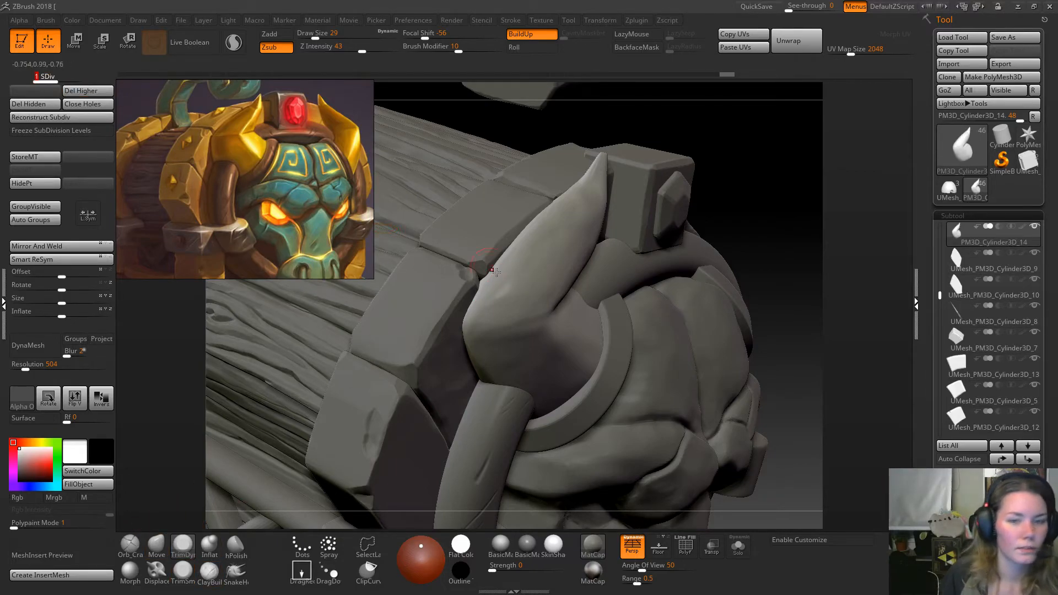
pyautogui.keyDown('shift'); pyautogui.moveTo(500, 297); pyautogui.dragTo(594, 171); pyautogui.keyUp('shift')
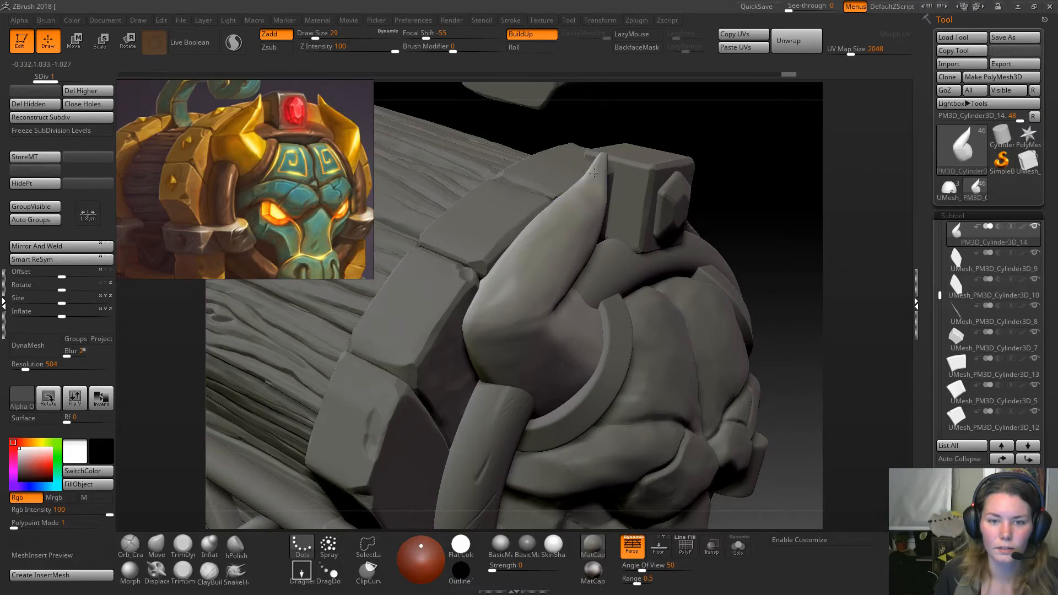
pyautogui.keyDown('shift'); pyautogui.moveTo(491, 315); pyautogui.dragTo(545, 256); pyautogui.keyUp('shift')
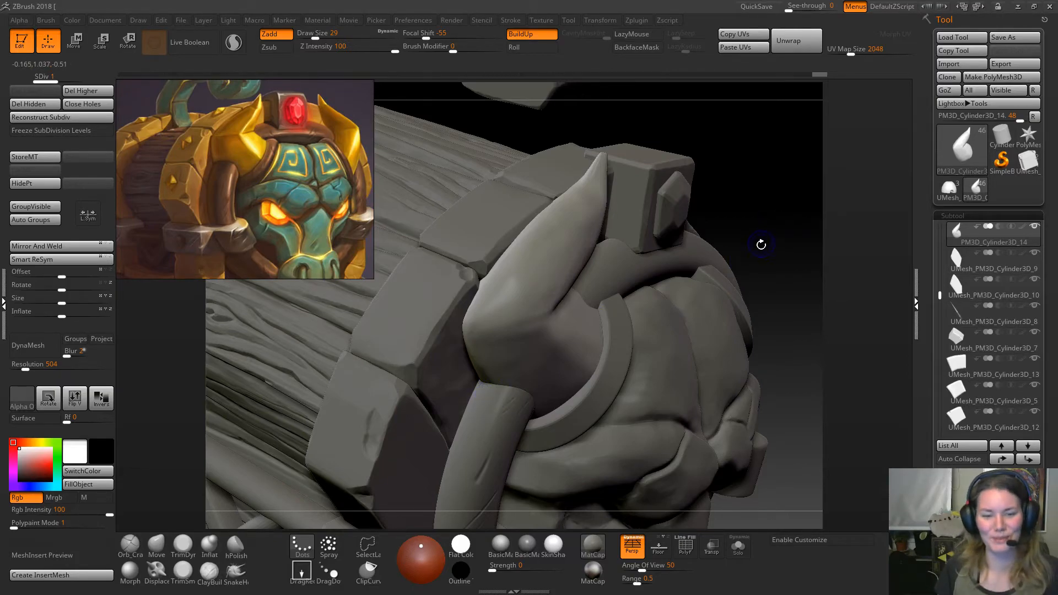
# Smooth the horn's surface from the outer bend down into the base at subdivision level 1.
pyautogui.press('b')
pyautogui.press('t')
pyautogui.press('d')
pyautogui.moveTo(770, 276); pyautogui.dragTo(762, 220)
pyautogui.moveTo(773, 181)
pyautogui.mouseDown()
pyautogui.moveTo(779, 171)
pyautogui.moveTo(775, 189)
pyautogui.moveTo(768, 174)
pyautogui.mouseUp()
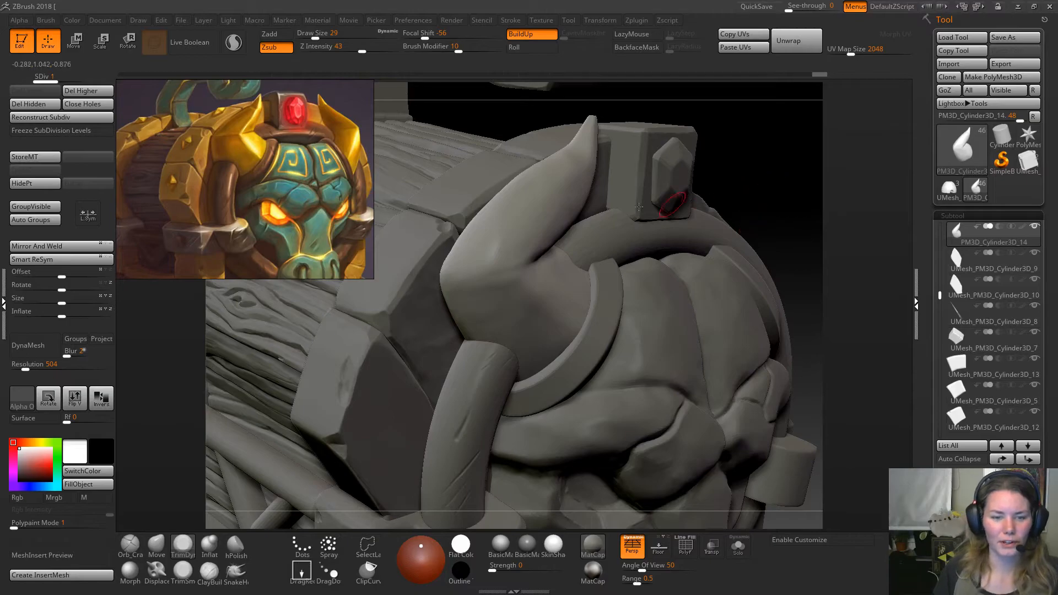
pyautogui.moveTo(482, 298)
pyautogui.keyDown('shift'); pyautogui.mouseDown()
pyautogui.moveTo(486, 284)
pyautogui.moveTo(497, 326)
pyautogui.mouseUp(); pyautogui.keyUp('shift')
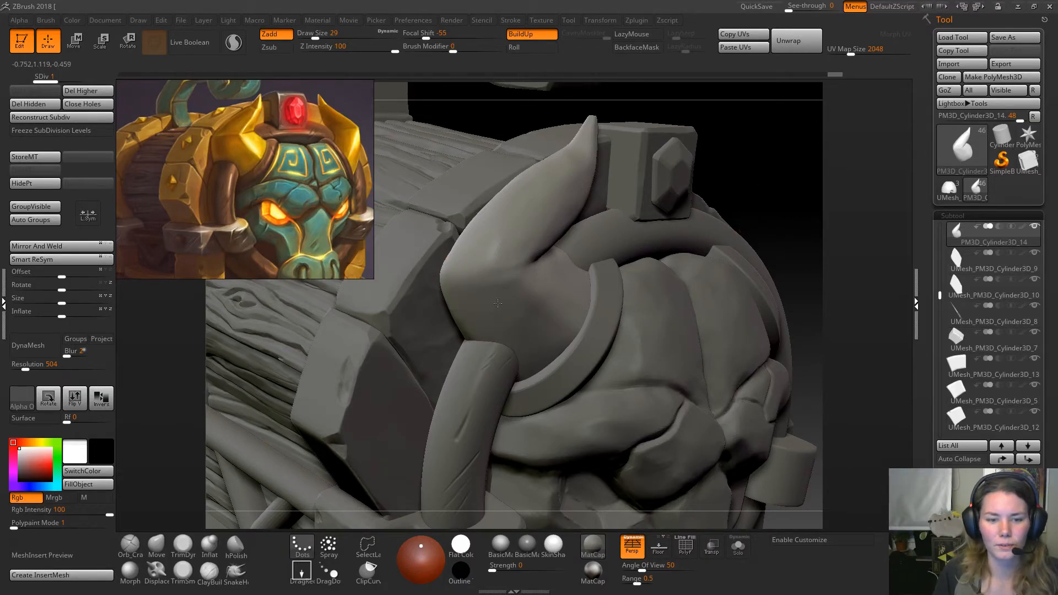
pyautogui.moveTo(797, 198); pyautogui.dragTo(774, 176)
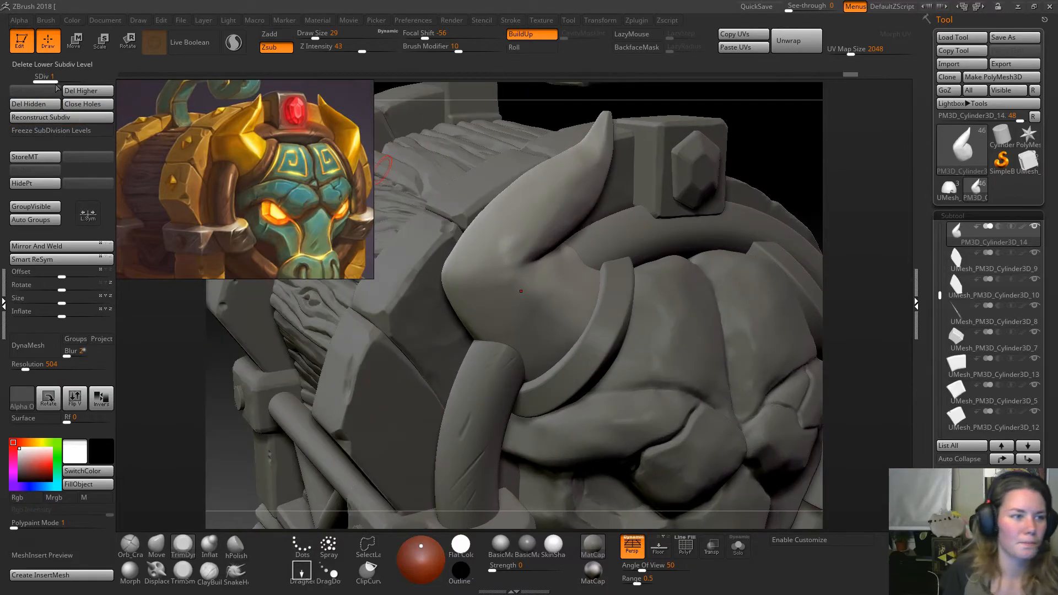
# Raise the horn to subdivision level 2 and choose the Clay brush.
pyautogui.moveTo(73, 81); pyautogui.dragTo(77, 81)
pyautogui.moveTo(791, 108); pyautogui.dragTo(769, 142)
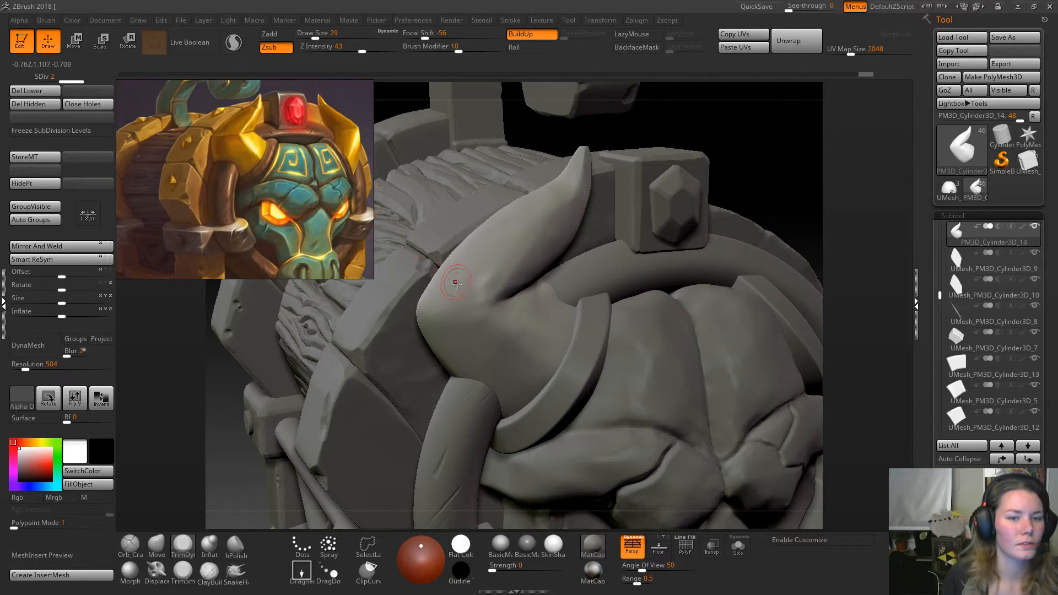
pyautogui.press('b')
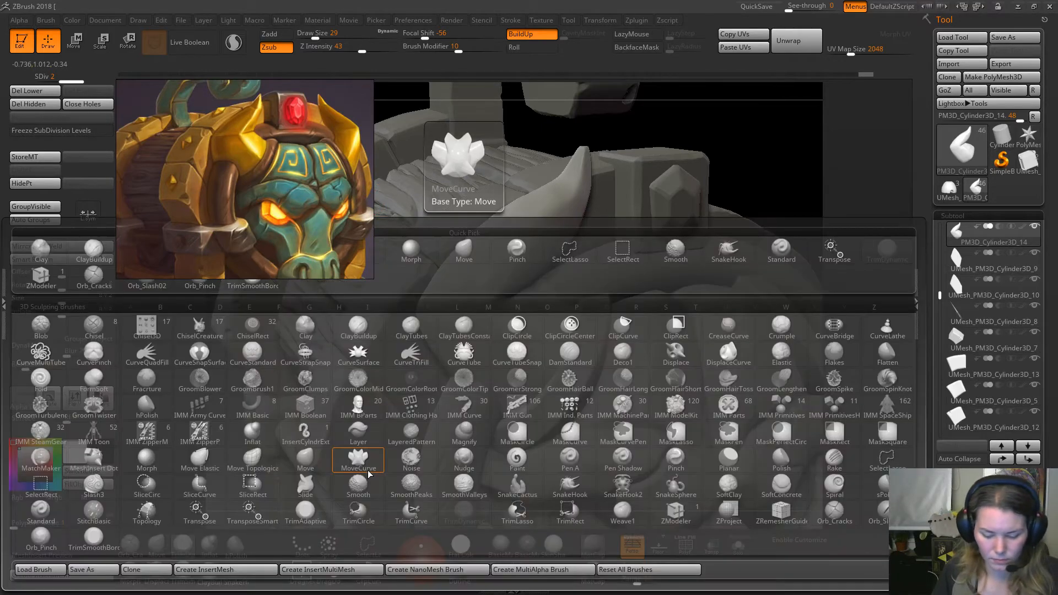
pyautogui.press('c')
pyautogui.press('l')
pyautogui.moveTo(779, 171); pyautogui.dragTo(663, 193)
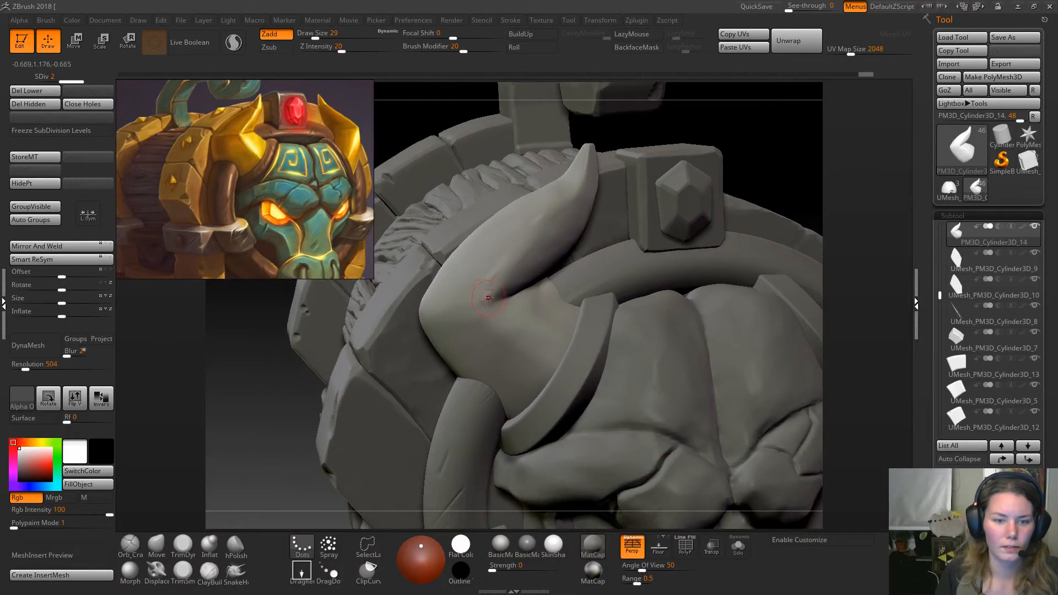
# Build up a ridge along the front of the upper horn, from the bend towards the tip.
pyautogui.moveTo(495, 285); pyautogui.dragTo(541, 223)
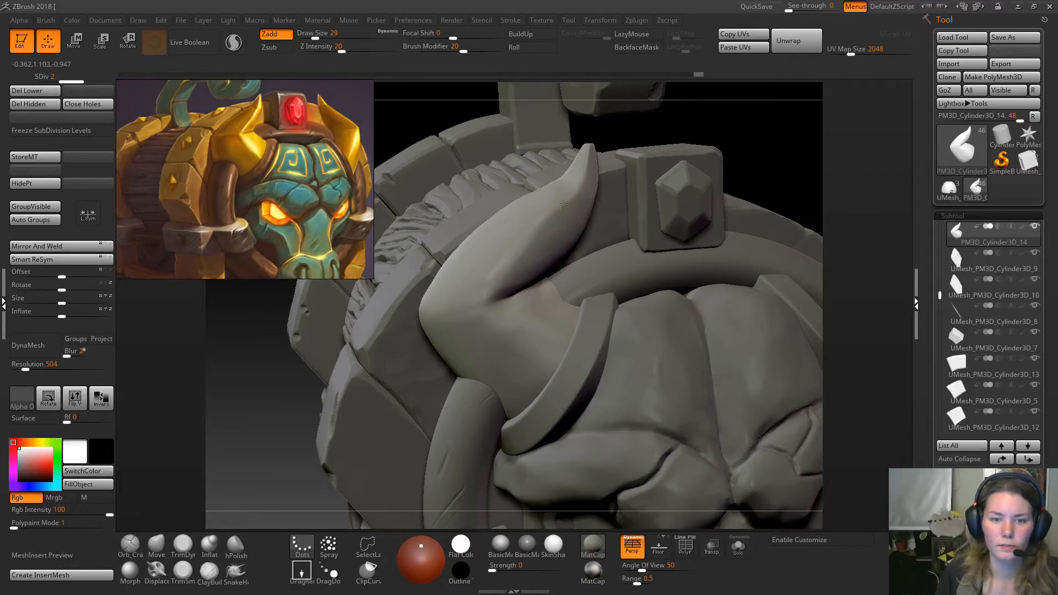
pyautogui.moveTo(509, 259); pyautogui.dragTo(487, 284)
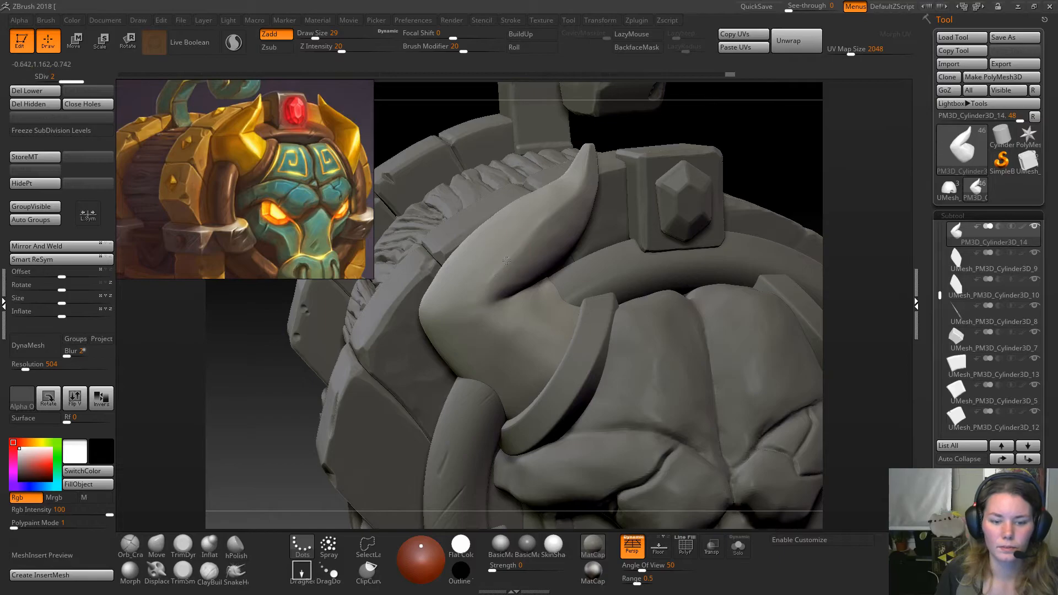
pyautogui.moveTo(537, 224); pyautogui.dragTo(547, 215)
# Display the model with the first basic material instead of the MatCap.
pyautogui.moveTo(763, 137)
pyautogui.mouseDown()
pyautogui.moveTo(711, 154)
pyautogui.moveTo(726, 154)
pyautogui.mouseUp()
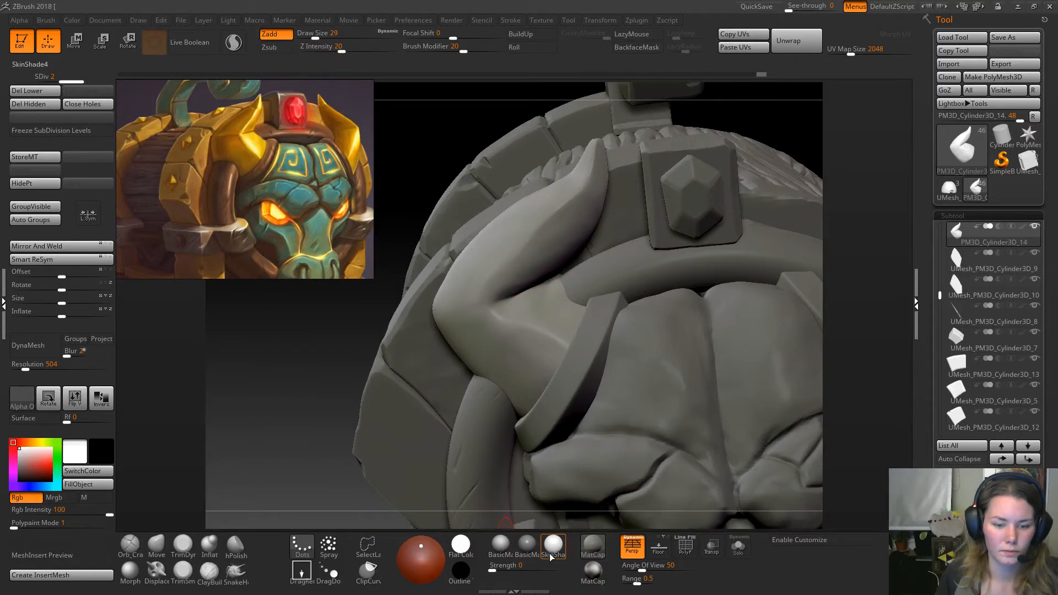
pyautogui.click(501, 546)
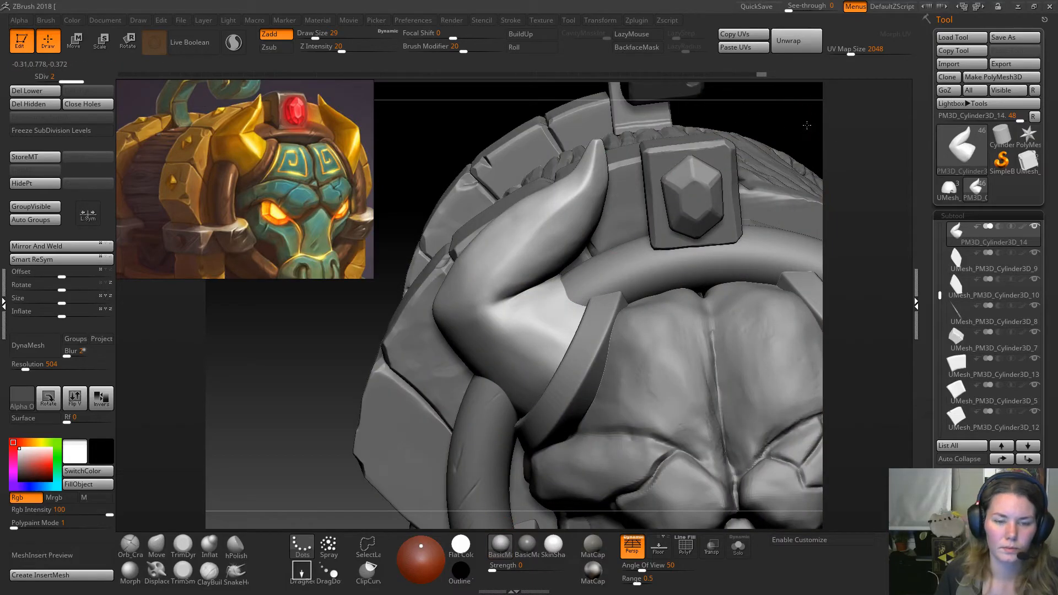
pyautogui.moveTo(804, 125); pyautogui.dragTo(479, 279)
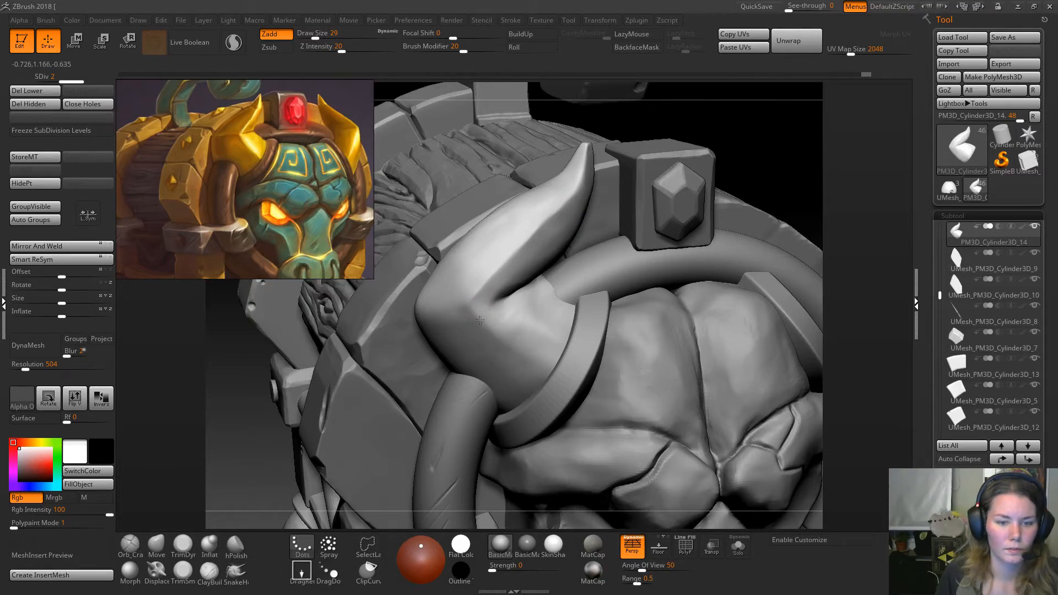
# Define the front ridge around the horn's bend and down its base with draw size 46, smoothing the base surface.
pyautogui.moveTo(474, 313)
pyautogui.mouseDown()
pyautogui.moveTo(492, 329)
pyautogui.moveTo(502, 310)
pyautogui.moveTo(485, 266)
pyautogui.moveTo(508, 263)
pyautogui.moveTo(471, 290)
pyautogui.moveTo(468, 330)
pyautogui.moveTo(518, 375)
pyautogui.moveTo(523, 364)
pyautogui.moveTo(532, 374)
pyautogui.moveTo(521, 361)
pyautogui.mouseUp()
pyautogui.press('space')
pyautogui.moveTo(495, 328)
pyautogui.mouseDown()
pyautogui.moveTo(502, 307)
pyautogui.moveTo(491, 281)
pyautogui.mouseUp()
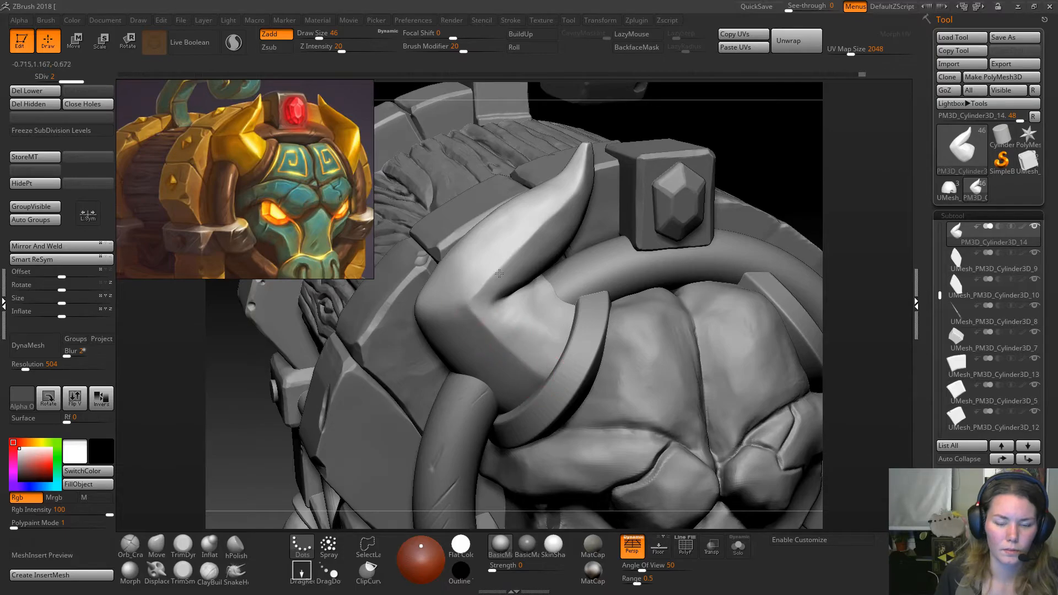
pyautogui.moveTo(785, 180)
pyautogui.mouseDown()
pyautogui.moveTo(758, 157)
pyautogui.moveTo(781, 169)
pyautogui.mouseUp()
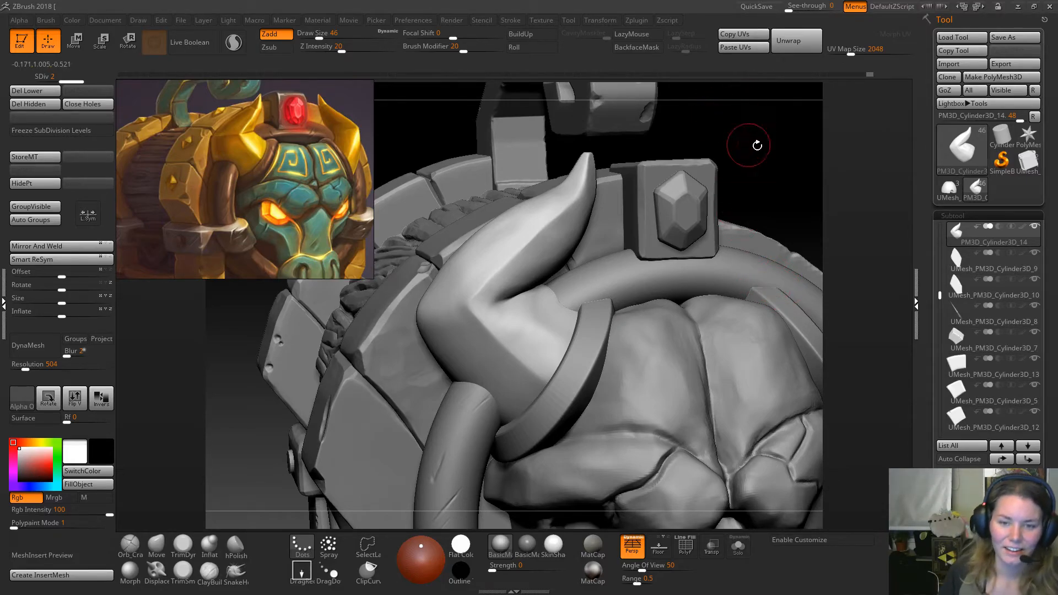
pyautogui.moveTo(776, 154)
pyautogui.mouseDown()
pyautogui.moveTo(771, 179)
pyautogui.moveTo(785, 165)
pyautogui.mouseUp()
pyautogui.keyDown('shift'); pyautogui.moveTo(552, 322); pyautogui.dragTo(538, 325); pyautogui.keyUp('shift')
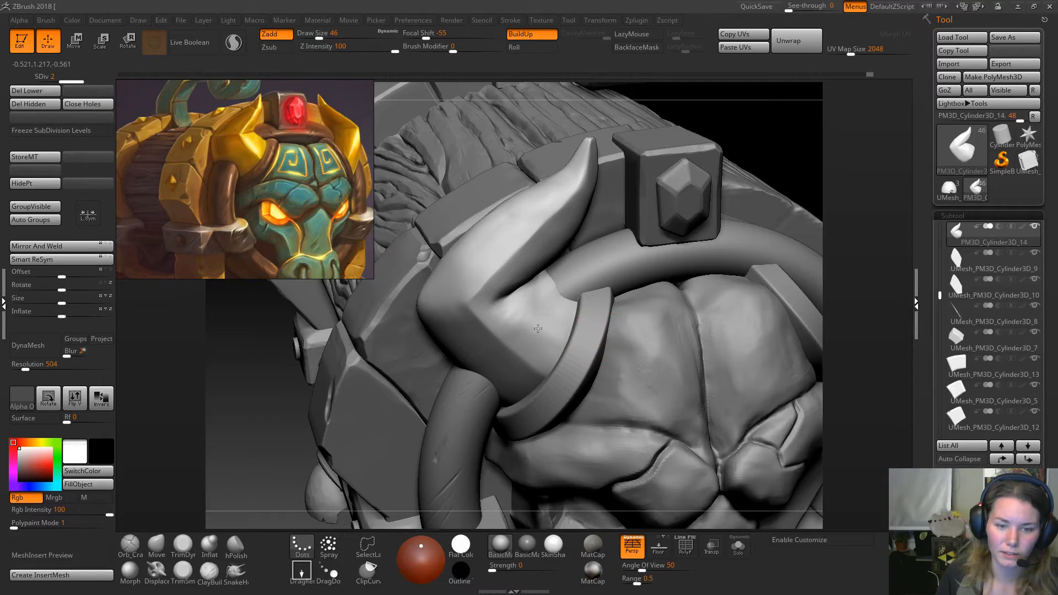
pyautogui.moveTo(734, 141)
pyautogui.mouseDown()
pyautogui.moveTo(746, 146)
pyautogui.moveTo(737, 165)
pyautogui.mouseUp()
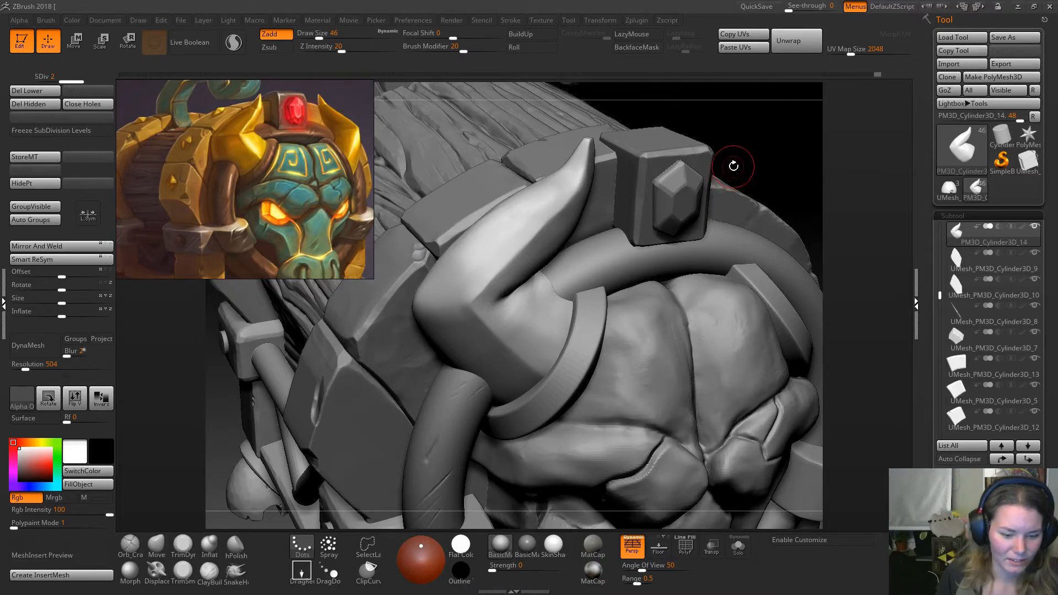
# Sculpt the horn's rear edge beside the barrel band with draw size 23, from the base corner towards the tip.
pyautogui.moveTo(837, 158)
pyautogui.mouseDown()
pyautogui.moveTo(888, 193)
pyautogui.moveTo(864, 209)
pyautogui.mouseUp()
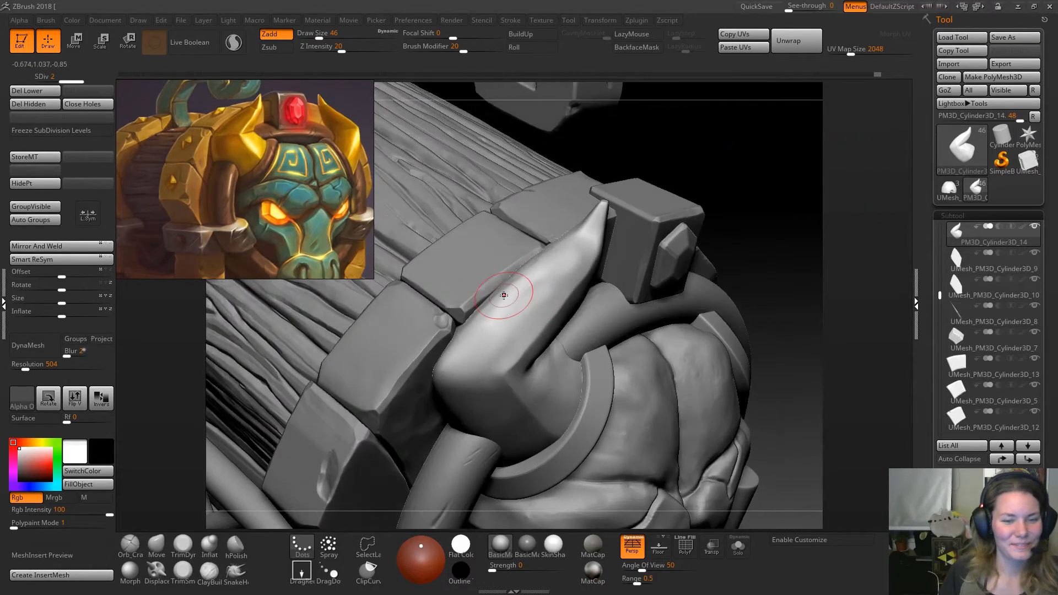
pyautogui.press('space')
pyautogui.moveTo(507, 302)
pyautogui.mouseDown()
pyautogui.moveTo(494, 304)
pyautogui.moveTo(531, 268)
pyautogui.mouseUp()
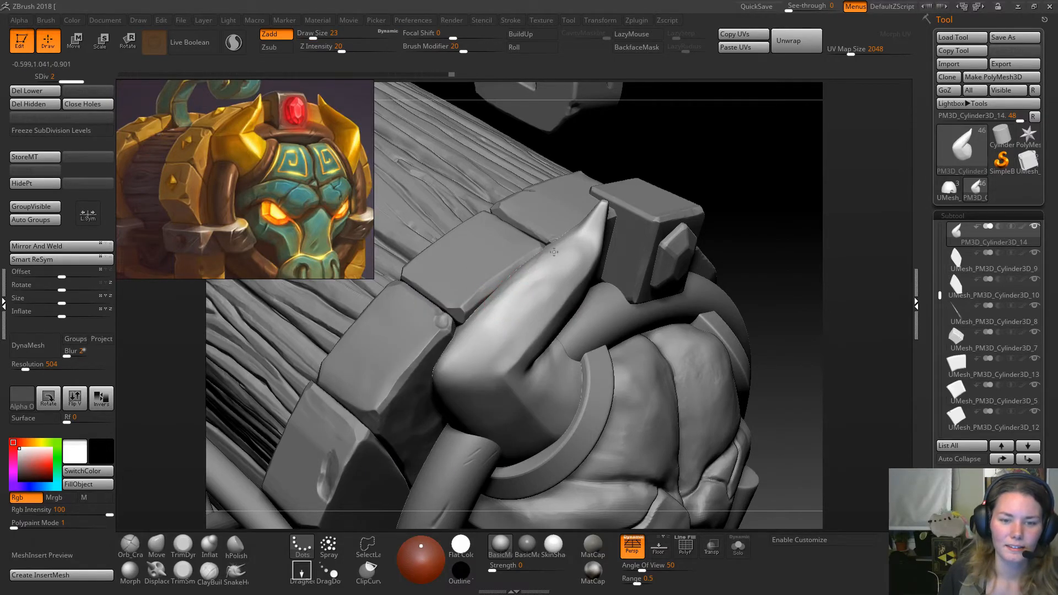
pyautogui.moveTo(751, 176); pyautogui.dragTo(756, 206)
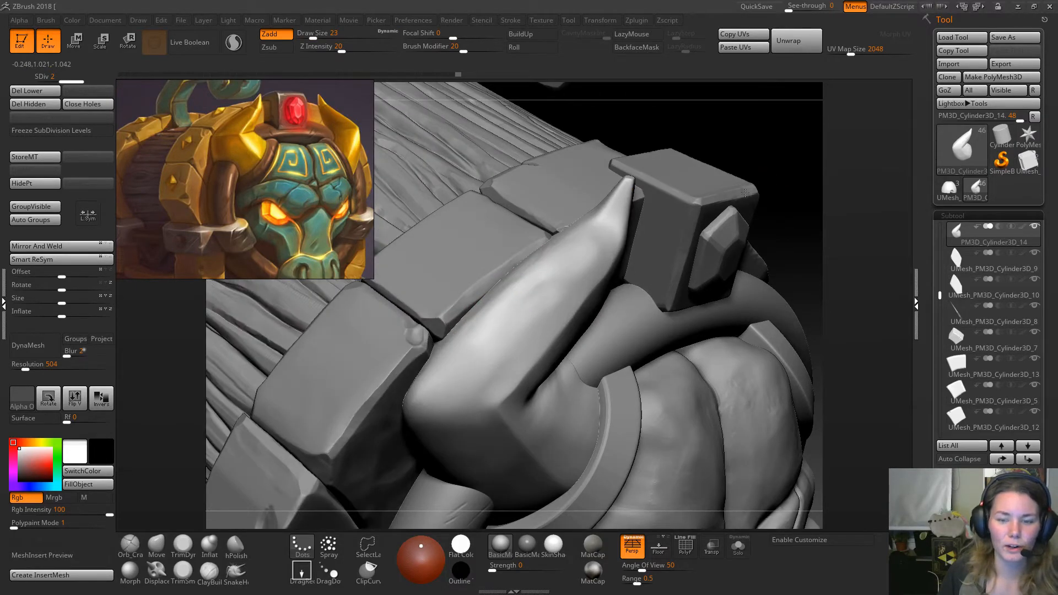
pyautogui.moveTo(776, 151); pyautogui.dragTo(763, 175)
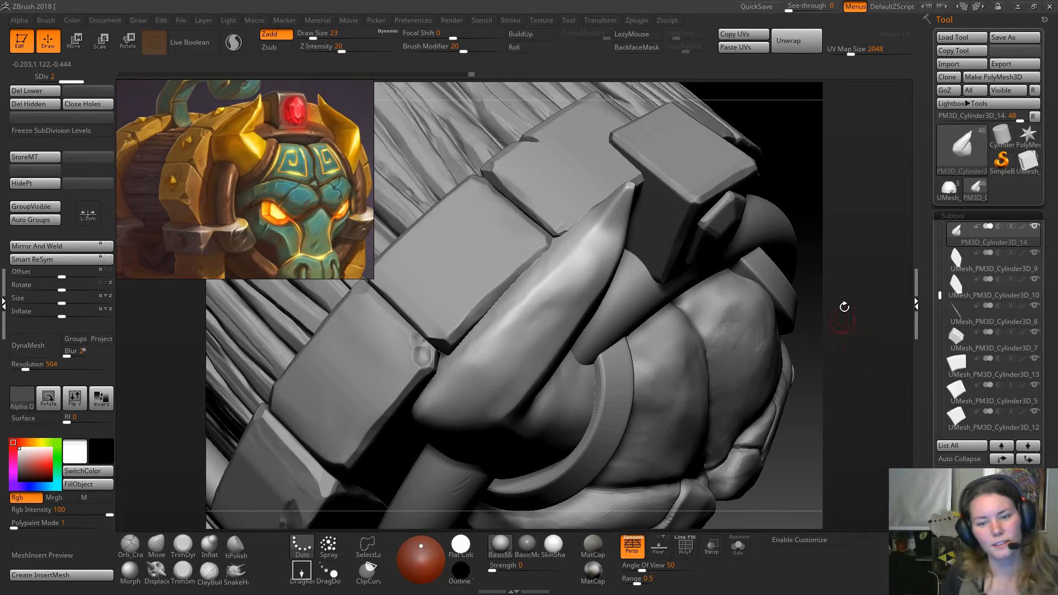
pyautogui.moveTo(852, 350); pyautogui.dragTo(863, 253)
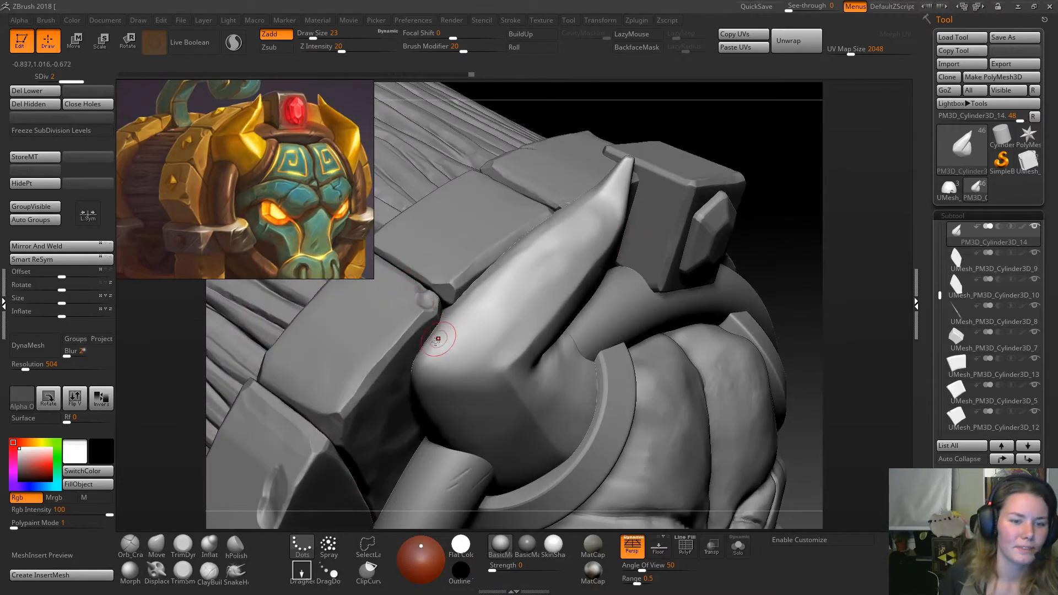
pyautogui.moveTo(430, 341); pyautogui.dragTo(492, 286)
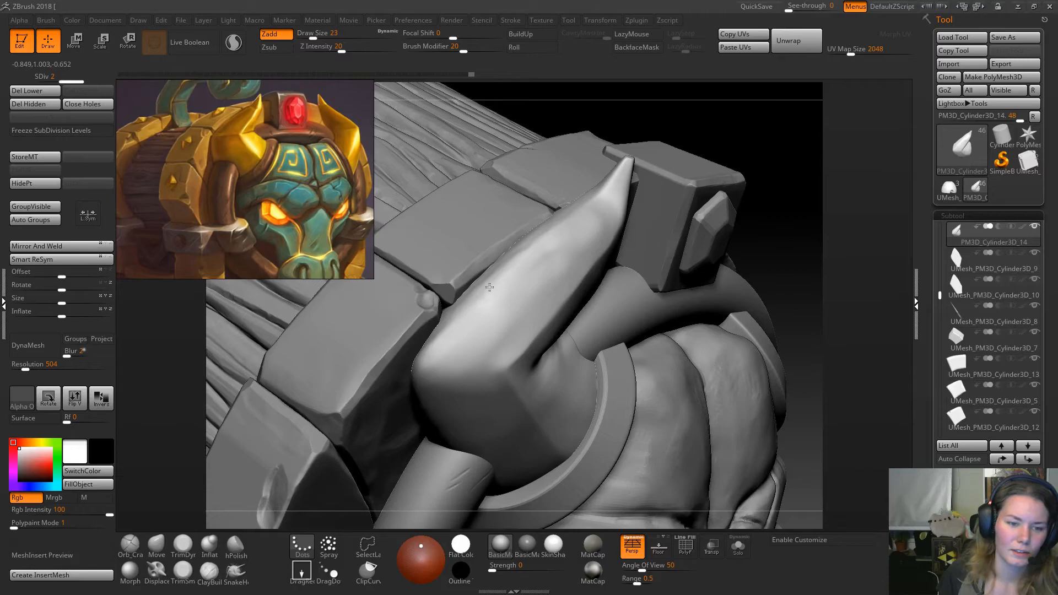
# Strengthen the horn's rear edge between the outer corner and the tip with draw size 39.
pyautogui.moveTo(763, 183); pyautogui.dragTo(711, 204)
pyautogui.press('space')
pyautogui.moveTo(472, 299); pyautogui.dragTo(424, 364)
pyautogui.moveTo(426, 361); pyautogui.dragTo(464, 308)
pyautogui.moveTo(507, 262); pyautogui.dragTo(521, 249)
pyautogui.moveTo(521, 250)
pyautogui.mouseDown()
pyautogui.moveTo(575, 197)
pyautogui.moveTo(434, 340)
pyautogui.mouseUp()
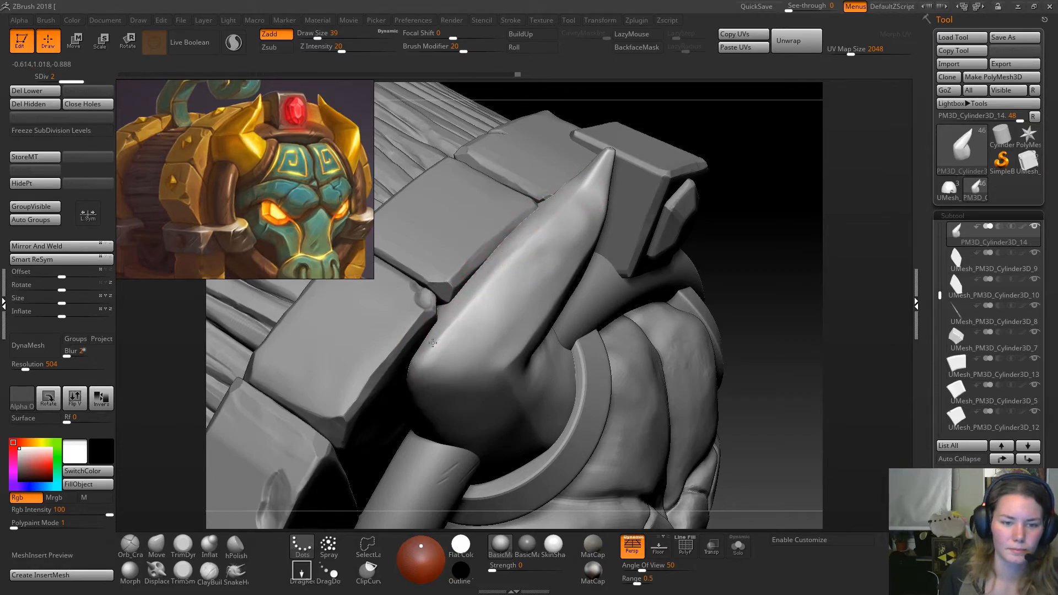
pyautogui.moveTo(506, 260); pyautogui.dragTo(561, 214)
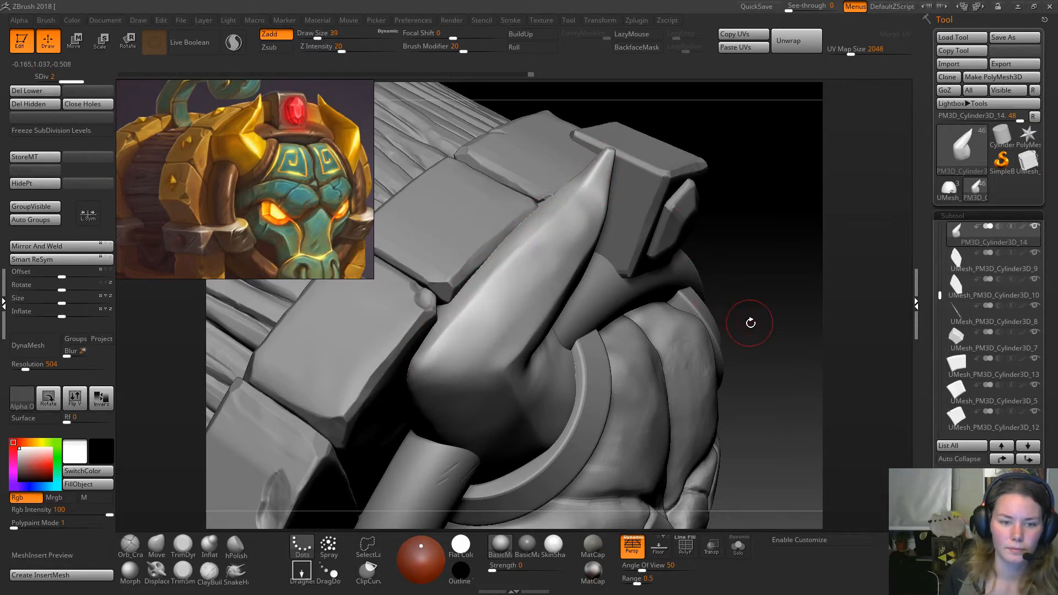
# Extend the rear edge down the outer side of the horn's base to the curved tube.
pyautogui.moveTo(749, 322); pyautogui.dragTo(765, 284)
pyautogui.moveTo(453, 327)
pyautogui.mouseDown()
pyautogui.moveTo(466, 317)
pyautogui.moveTo(423, 383)
pyautogui.mouseUp()
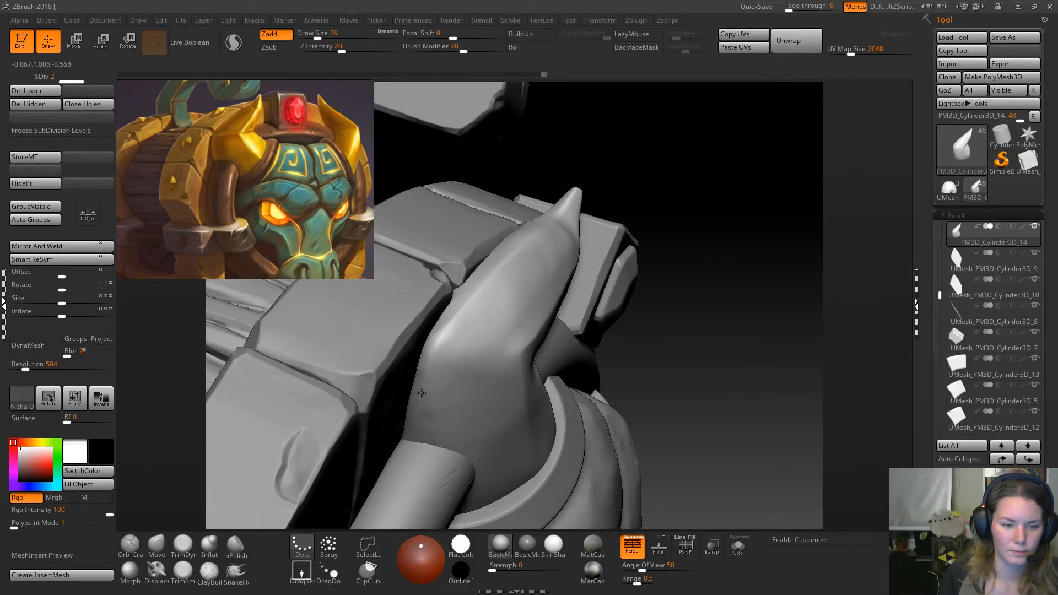
pyautogui.moveTo(423, 425)
pyautogui.mouseDown()
pyautogui.moveTo(420, 381)
pyautogui.moveTo(419, 413)
pyautogui.moveTo(438, 440)
pyautogui.mouseUp()
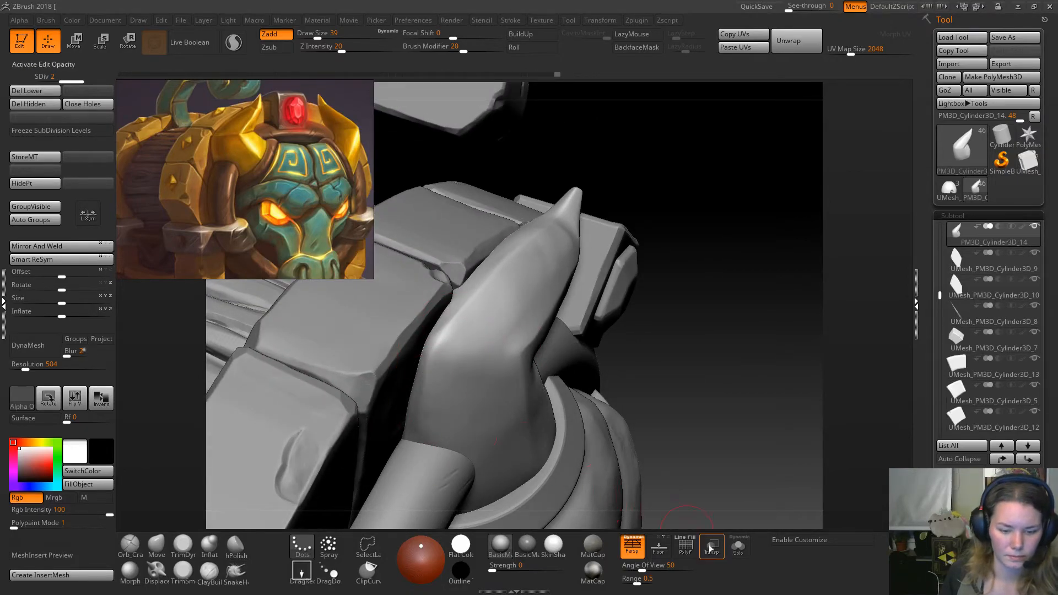
# Isolate the horn and sculpt a continuous ridge down the back of its base, enlarging the draw size to 56.
pyautogui.click(739, 548)
pyautogui.moveTo(671, 331); pyautogui.dragTo(538, 279)
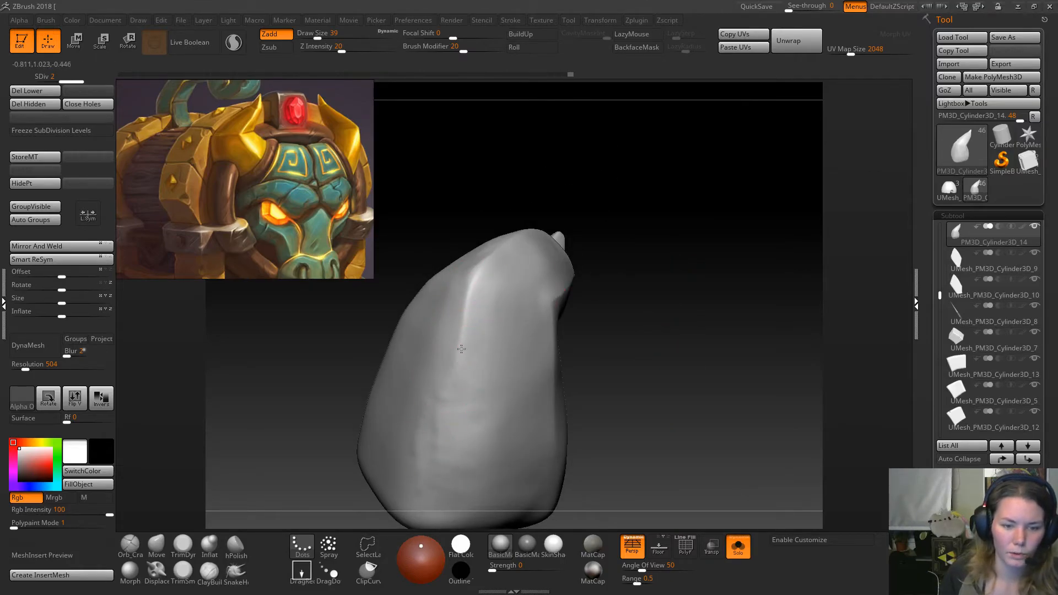
pyautogui.moveTo(463, 338); pyautogui.dragTo(453, 379)
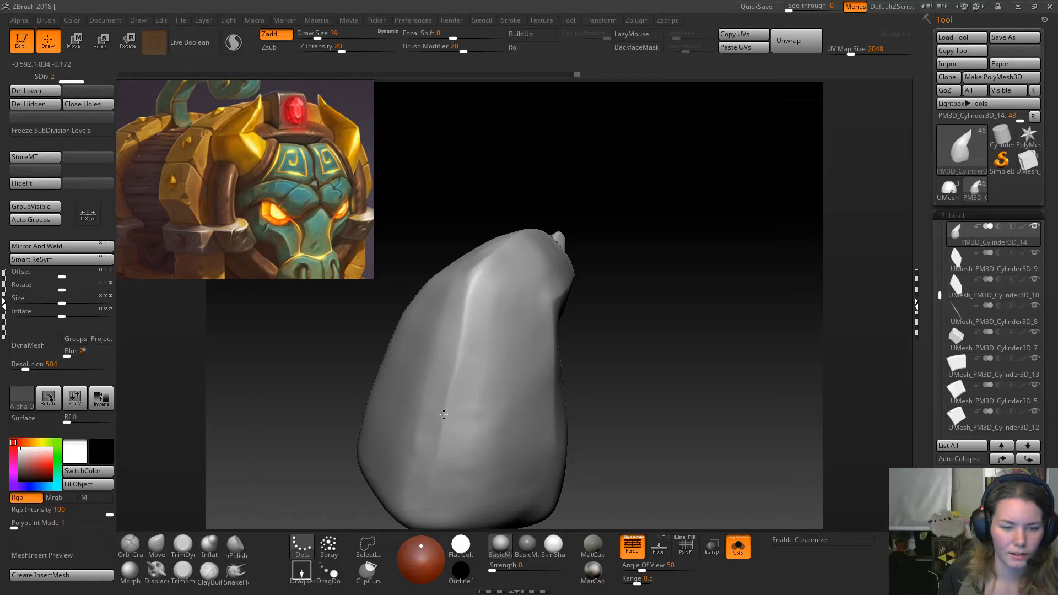
pyautogui.moveTo(470, 290); pyautogui.dragTo(464, 435)
pyautogui.press('space')
pyautogui.moveTo(462, 326); pyautogui.dragTo(451, 380)
pyautogui.moveTo(467, 302); pyautogui.dragTo(453, 380)
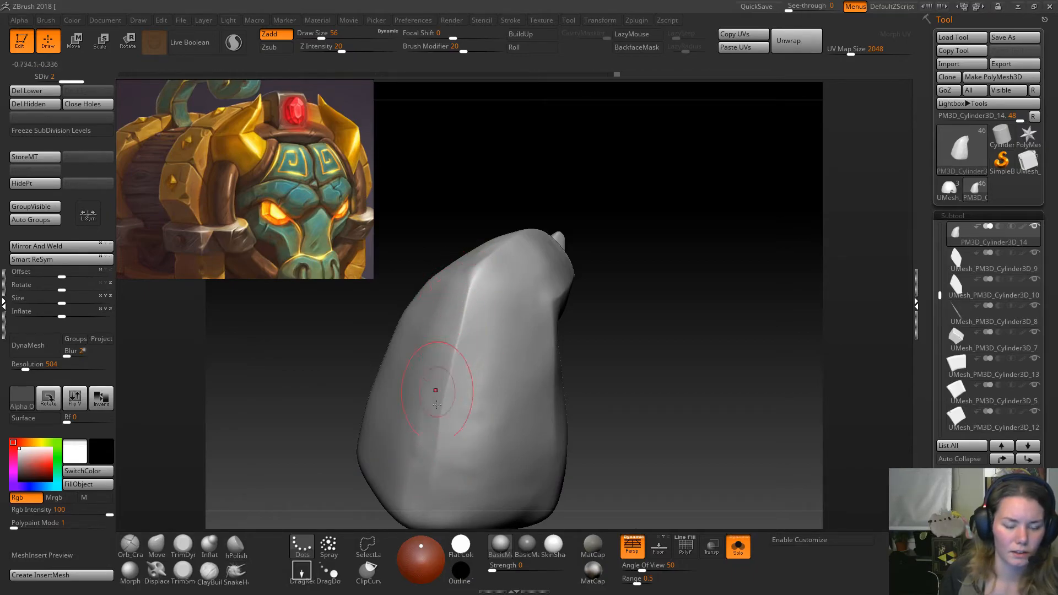
# Shape the edges and upper face of the isolated horn's base from several sides with the Clay brush.
pyautogui.moveTo(640, 158); pyautogui.dragTo(651, 274)
pyautogui.moveTo(463, 287); pyautogui.dragTo(605, 172)
pyautogui.moveTo(734, 284)
pyautogui.mouseDown()
pyautogui.moveTo(701, 244)
pyautogui.moveTo(656, 245)
pyautogui.mouseUp()
pyautogui.moveTo(527, 220)
pyautogui.mouseDown()
pyautogui.moveTo(540, 269)
pyautogui.moveTo(614, 400)
pyautogui.mouseUp()
pyautogui.moveTo(685, 177); pyautogui.dragTo(708, 231)
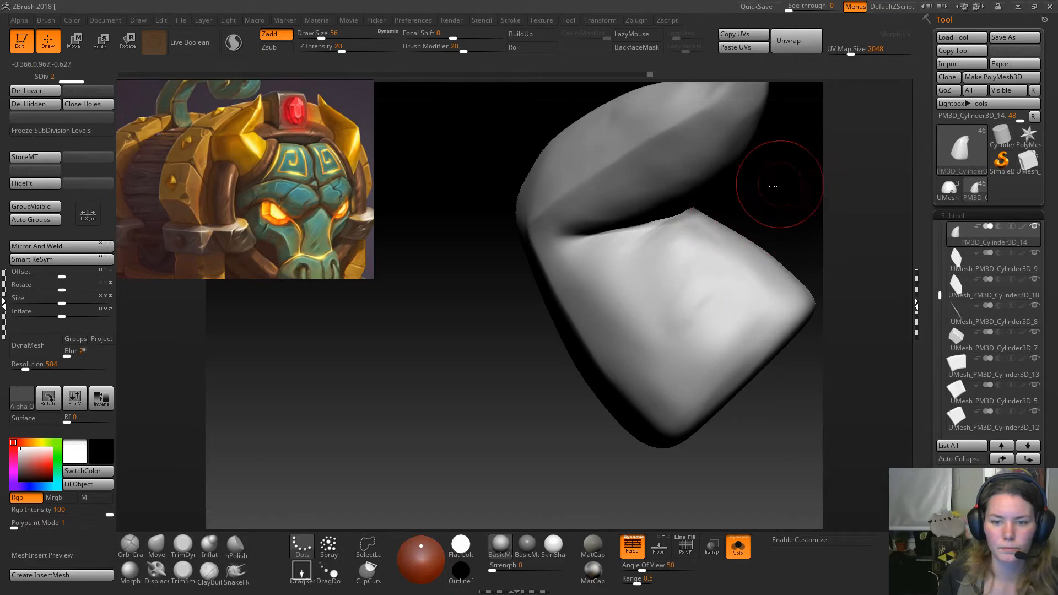
pyautogui.moveTo(779, 180); pyautogui.dragTo(678, 250)
pyautogui.moveTo(611, 395); pyautogui.dragTo(618, 409)
pyautogui.moveTo(578, 350)
pyautogui.mouseDown()
pyautogui.moveTo(592, 375)
pyautogui.moveTo(559, 299)
pyautogui.mouseUp()
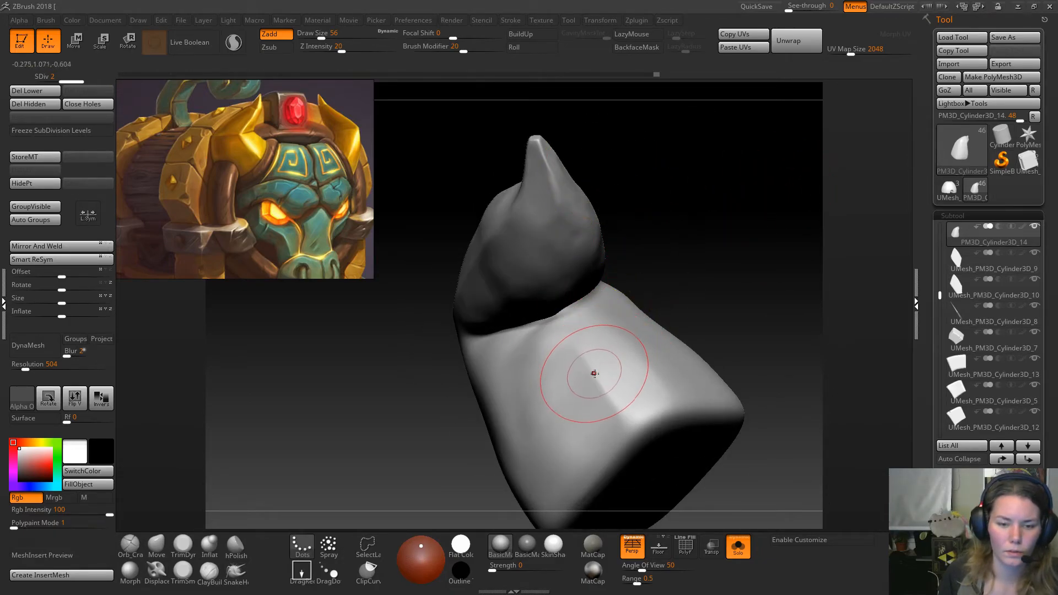
# Reduce the draw size to 37 and refine the horn's inner side above the base.
pyautogui.press('space')
pyautogui.click(562, 342)
pyautogui.moveTo(693, 220)
pyautogui.mouseDown()
pyautogui.moveTo(700, 235)
pyautogui.moveTo(670, 270)
pyautogui.moveTo(634, 221)
pyautogui.mouseUp()
pyautogui.press('space')
pyautogui.click(573, 261)
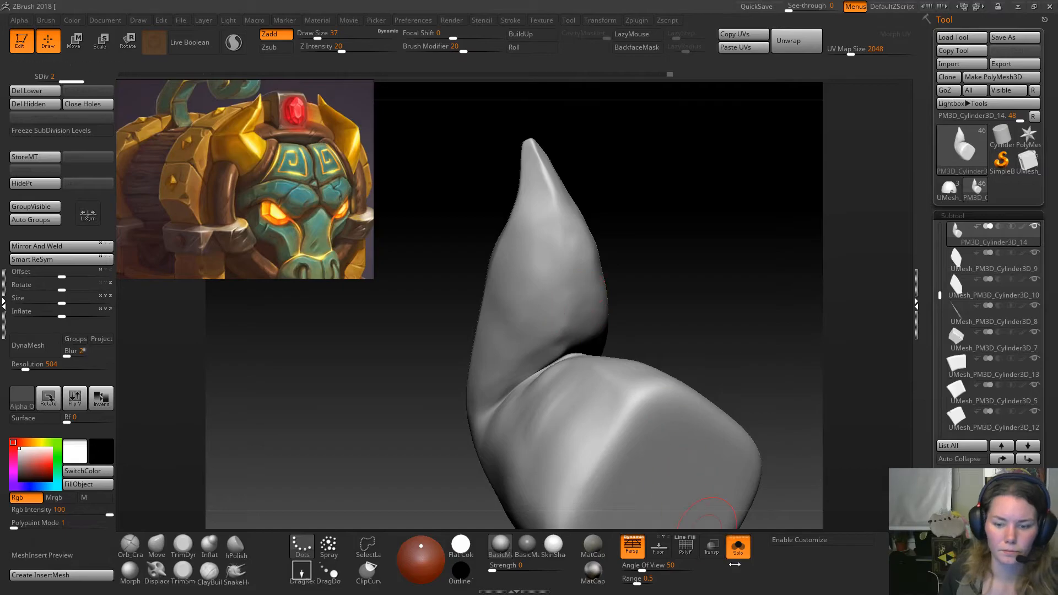
# Sharpen the ridge on the inner side of the horn from the tip down to the bend.
pyautogui.click(738, 547)
pyautogui.moveTo(465, 213); pyautogui.dragTo(520, 212)
pyautogui.moveTo(654, 211); pyautogui.dragTo(612, 188)
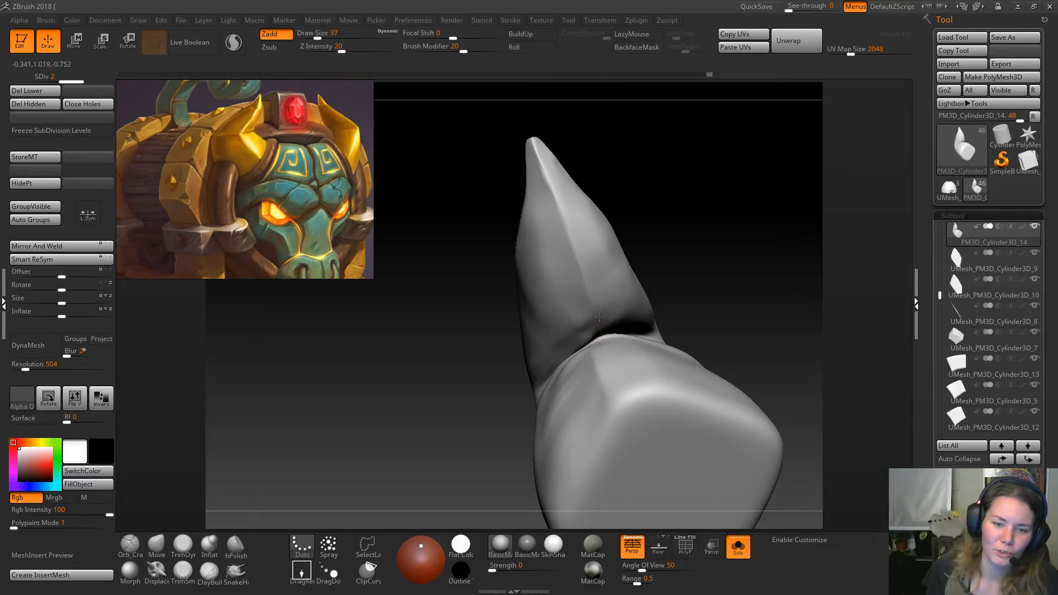
pyautogui.moveTo(677, 217); pyautogui.dragTo(666, 230)
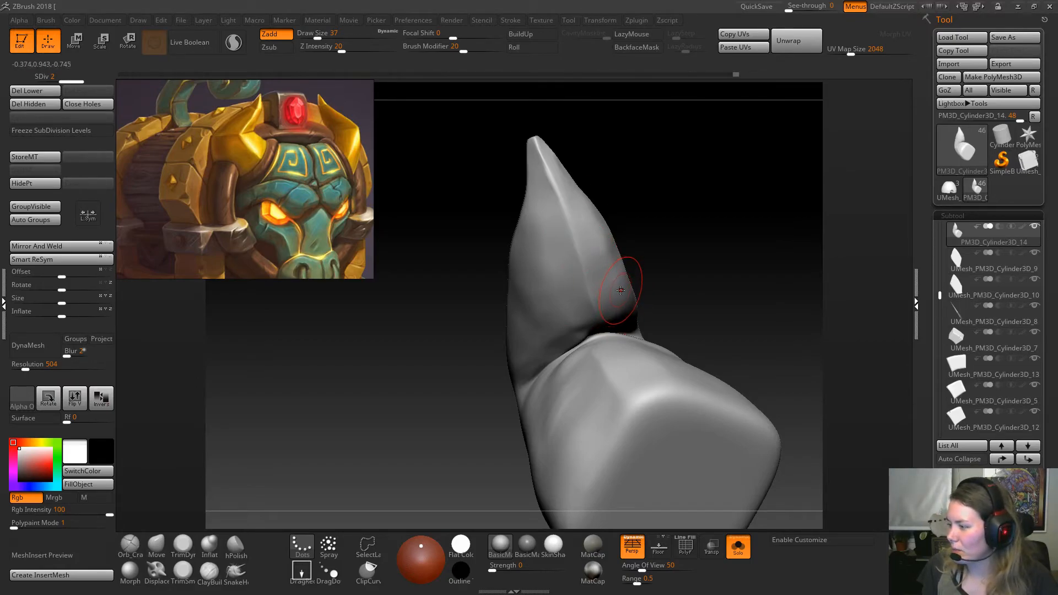
pyautogui.moveTo(614, 194)
pyautogui.mouseDown()
pyautogui.moveTo(678, 197)
pyautogui.moveTo(693, 185)
pyautogui.moveTo(619, 236)
pyautogui.moveTo(593, 335)
pyautogui.mouseUp()
pyautogui.moveTo(654, 212); pyautogui.dragTo(738, 204)
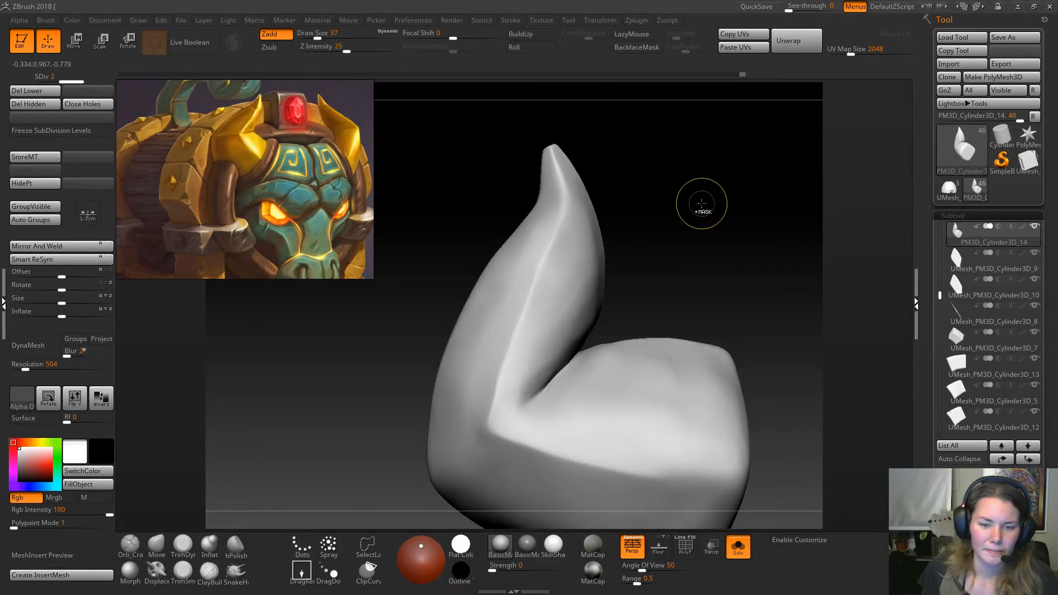
# Show the whole model again and examine the horn's shape from several angles.
pyautogui.click(738, 547)
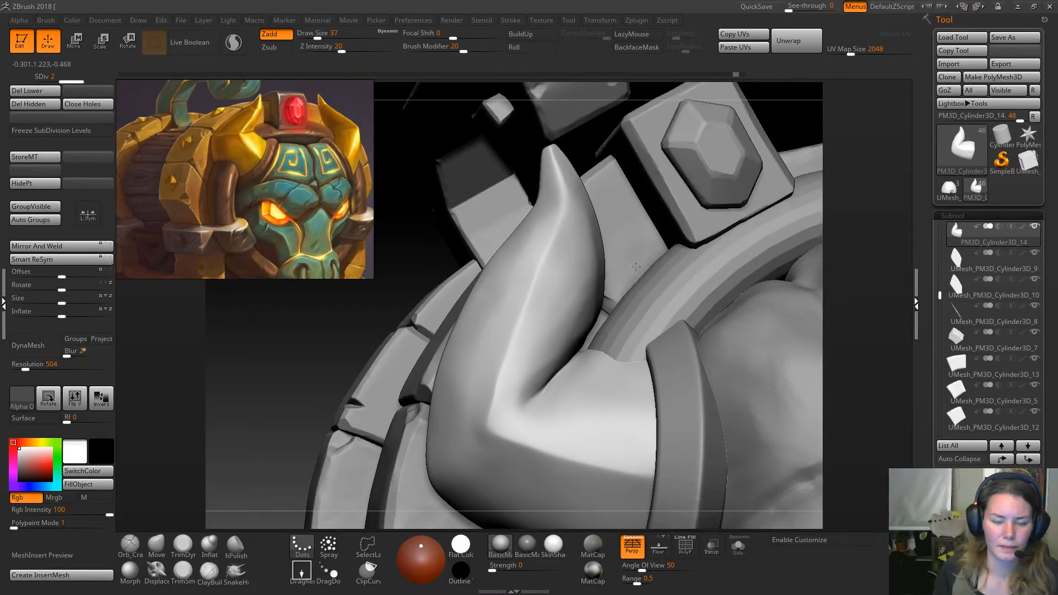
pyautogui.keyDown('ctrl'); pyautogui.moveTo(716, 394); pyautogui.dragTo(546, 197, button='right'); pyautogui.keyUp('ctrl')
pyautogui.keyDown('alt'); pyautogui.moveTo(791, 276); pyautogui.dragTo(697, 215); pyautogui.keyUp('alt')
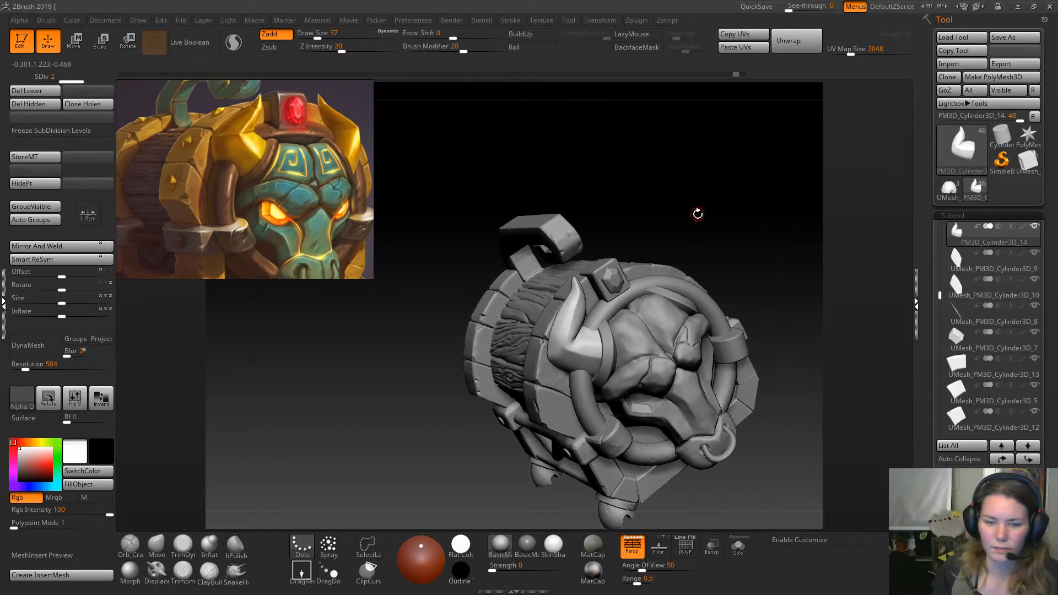
pyautogui.keyDown('ctrl'); pyautogui.moveTo(711, 233); pyautogui.dragTo(690, 161, button='right'); pyautogui.keyUp('ctrl')
pyautogui.moveTo(707, 148)
pyautogui.mouseDown()
pyautogui.moveTo(722, 144)
pyautogui.moveTo(707, 154)
pyautogui.mouseUp()
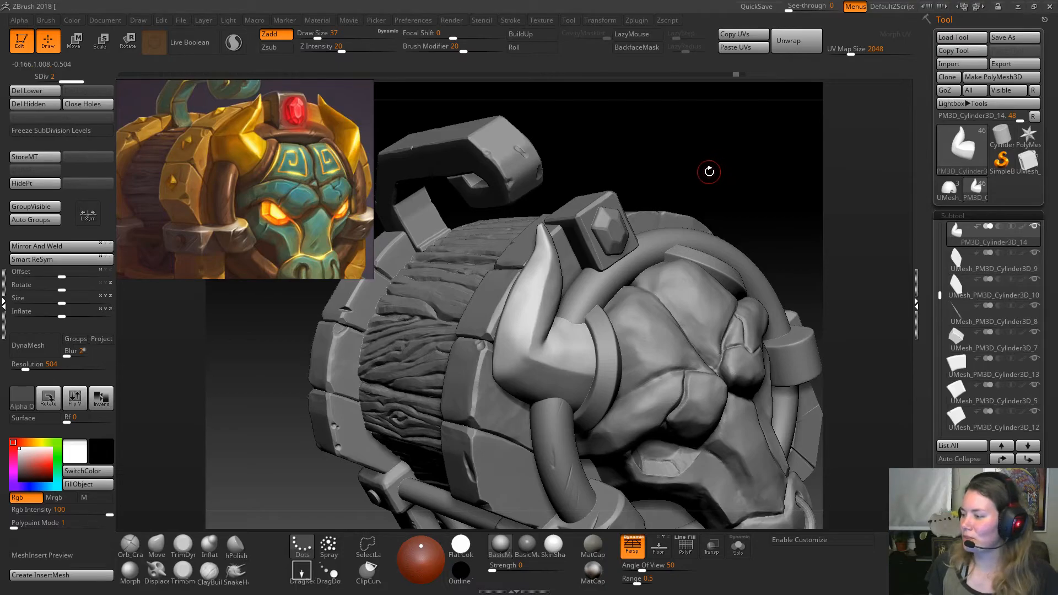
pyautogui.moveTo(722, 160); pyautogui.dragTo(695, 220)
pyautogui.keyDown('alt'); pyautogui.moveTo(615, 205); pyautogui.dragTo(619, 236); pyautogui.keyUp('alt')
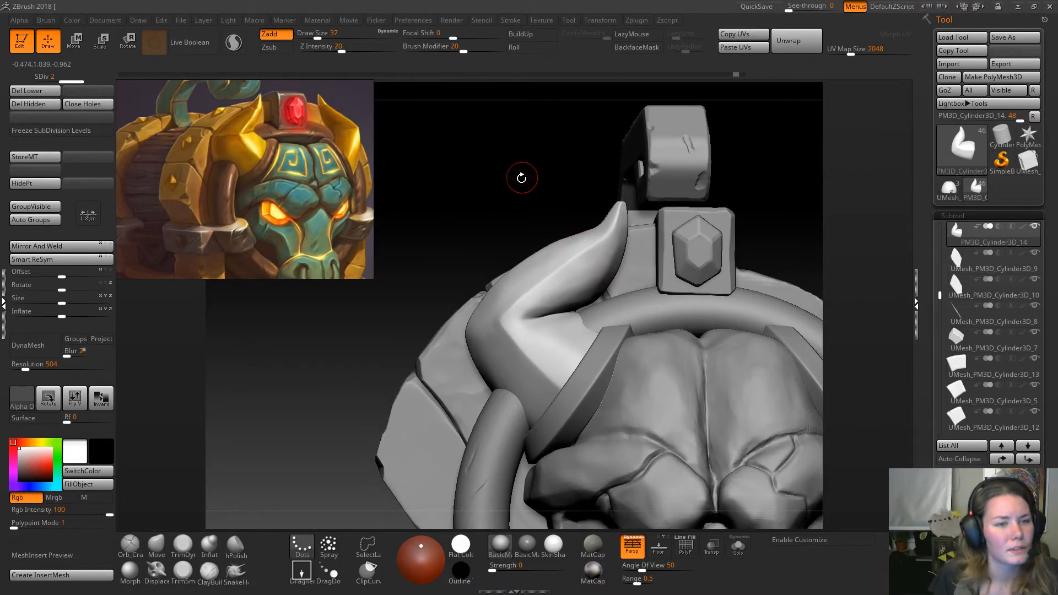
# Reshape the horn's outer contour between the tip and the bend with the Move brush at draw size 65.
pyautogui.click(157, 546)
pyautogui.press('space')
pyautogui.moveTo(475, 306)
pyautogui.mouseDown()
pyautogui.moveTo(493, 306)
pyautogui.moveTo(461, 323)
pyautogui.moveTo(479, 300)
pyautogui.mouseUp()
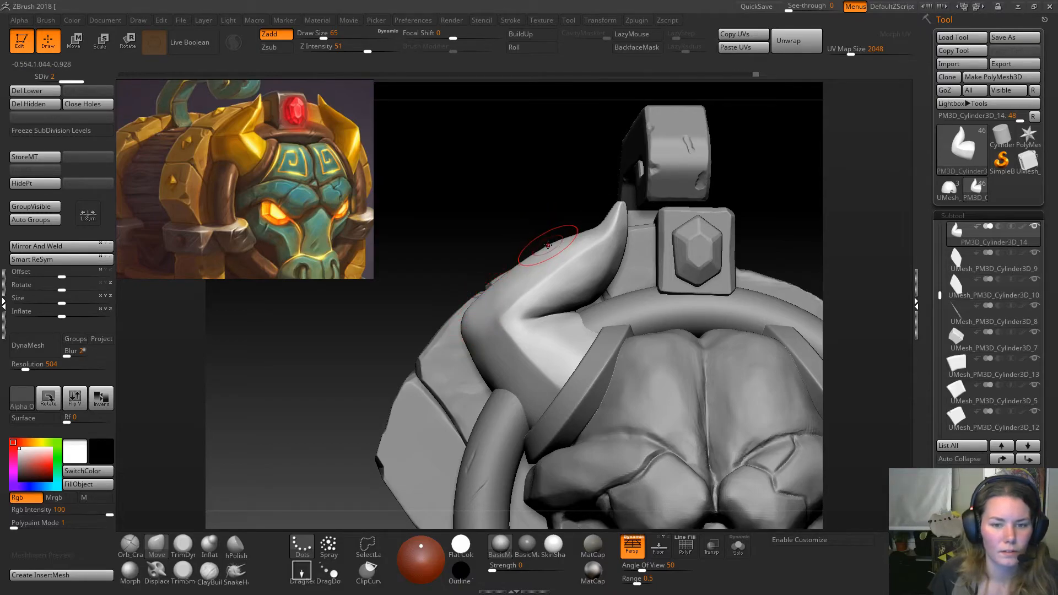
pyautogui.moveTo(551, 248); pyautogui.dragTo(528, 256)
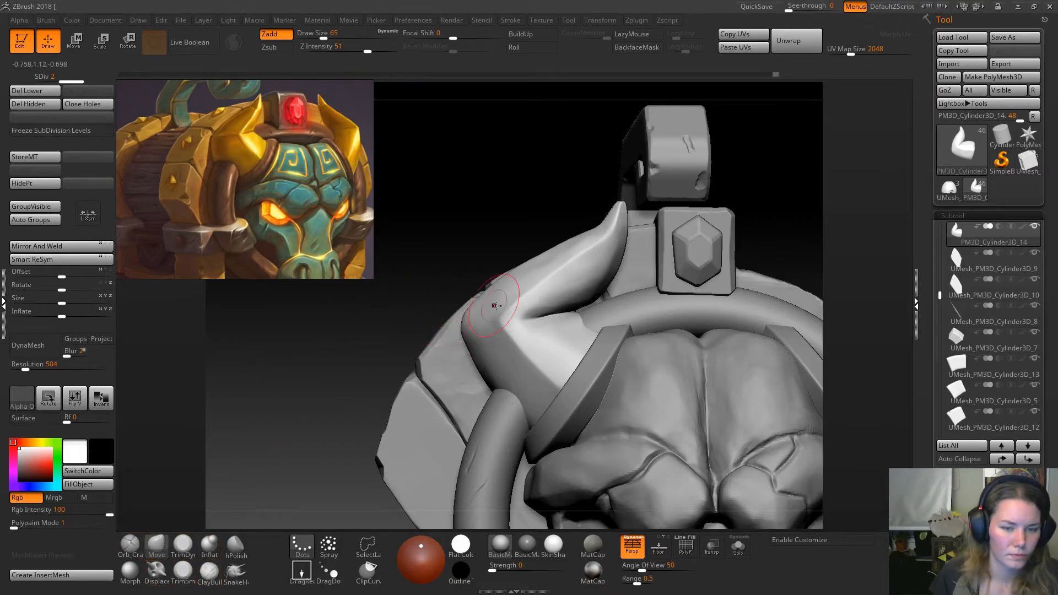
# Reduce the draw size to 29 and adjust the horn's outer bend, checking it from the side.
pyautogui.press('space')
pyautogui.moveTo(460, 324); pyautogui.dragTo(451, 323)
pyautogui.moveTo(444, 279)
pyautogui.mouseDown()
pyautogui.moveTo(550, 285)
pyautogui.moveTo(526, 287)
pyautogui.mouseUp()
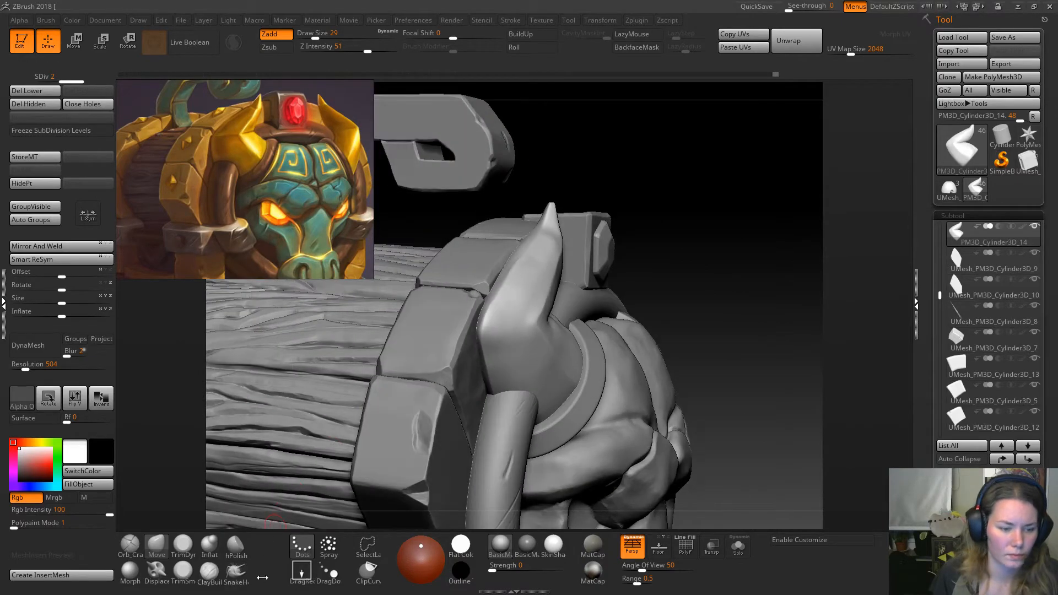
# Isolate the horn and shape the outer corner of its bend with the Move brush at draw size 16.
pyautogui.press('b')
pyautogui.click(203, 570)
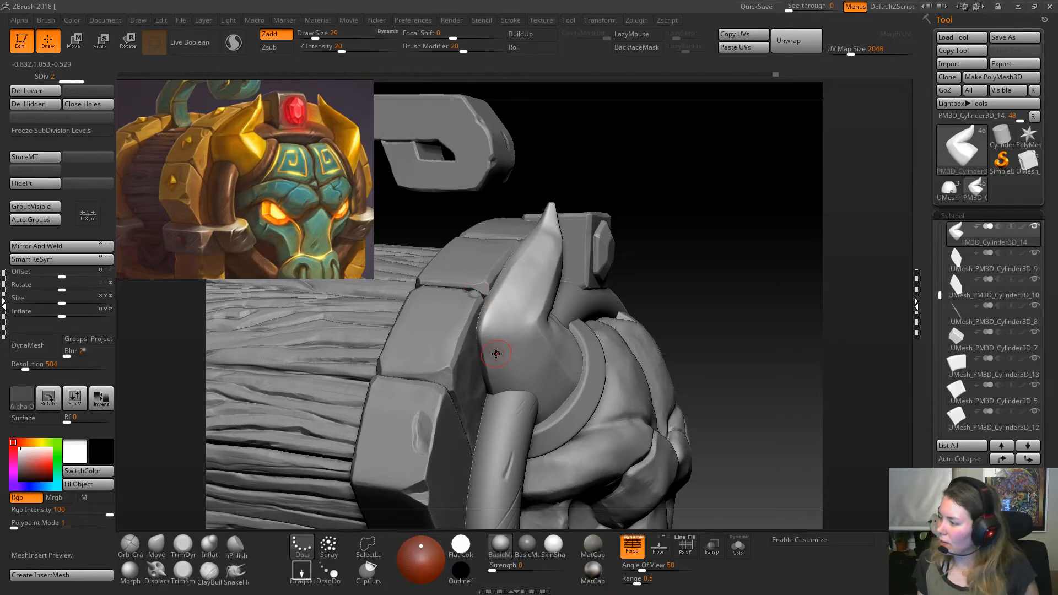
pyautogui.moveTo(716, 248); pyautogui.dragTo(703, 378)
pyautogui.click(738, 547)
pyautogui.keyDown('alt'); pyautogui.moveTo(563, 264); pyautogui.dragTo(455, 331); pyautogui.keyUp('alt')
pyautogui.moveTo(476, 243); pyautogui.dragTo(488, 325)
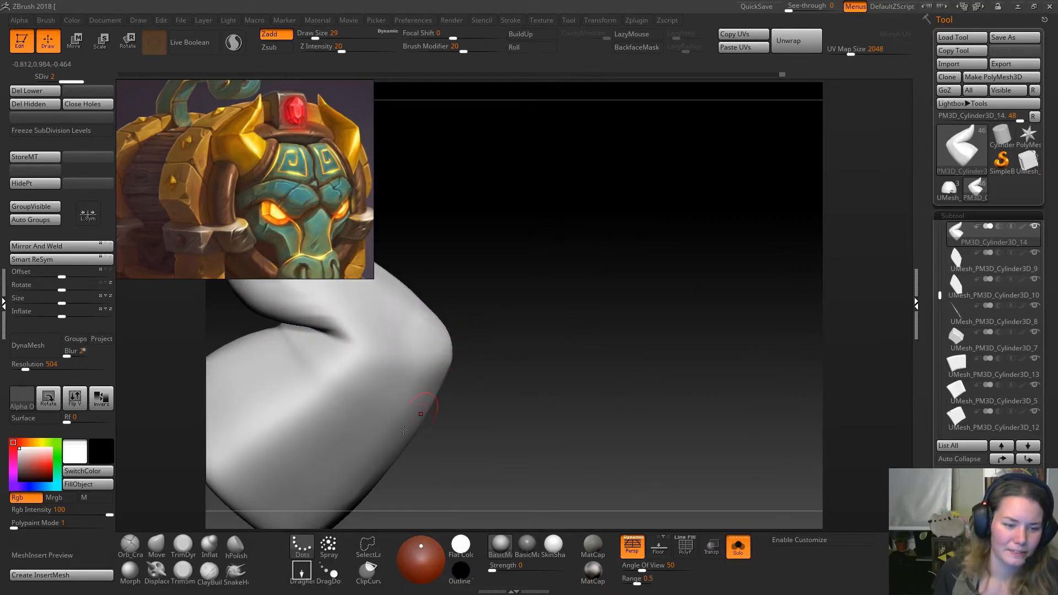
pyautogui.press('space')
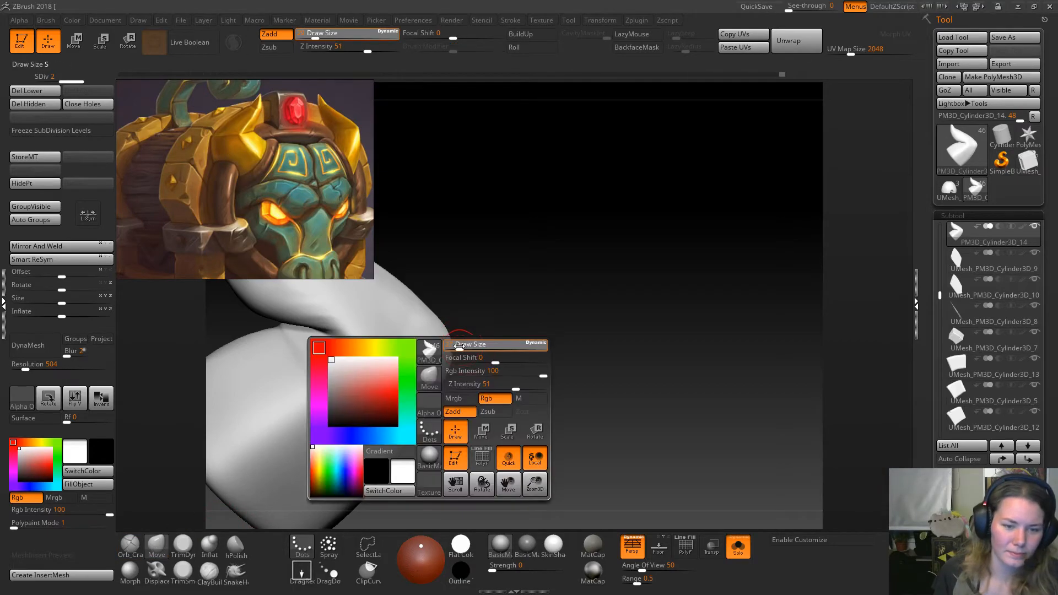
pyautogui.moveTo(460, 345); pyautogui.dragTo(457, 345)
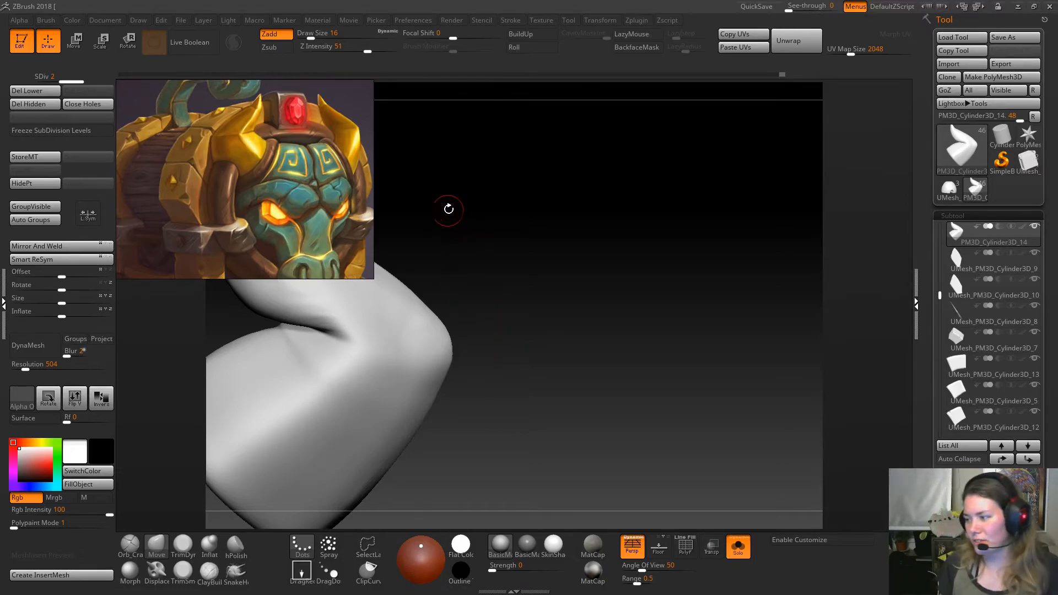
pyautogui.moveTo(540, 286); pyautogui.dragTo(579, 295)
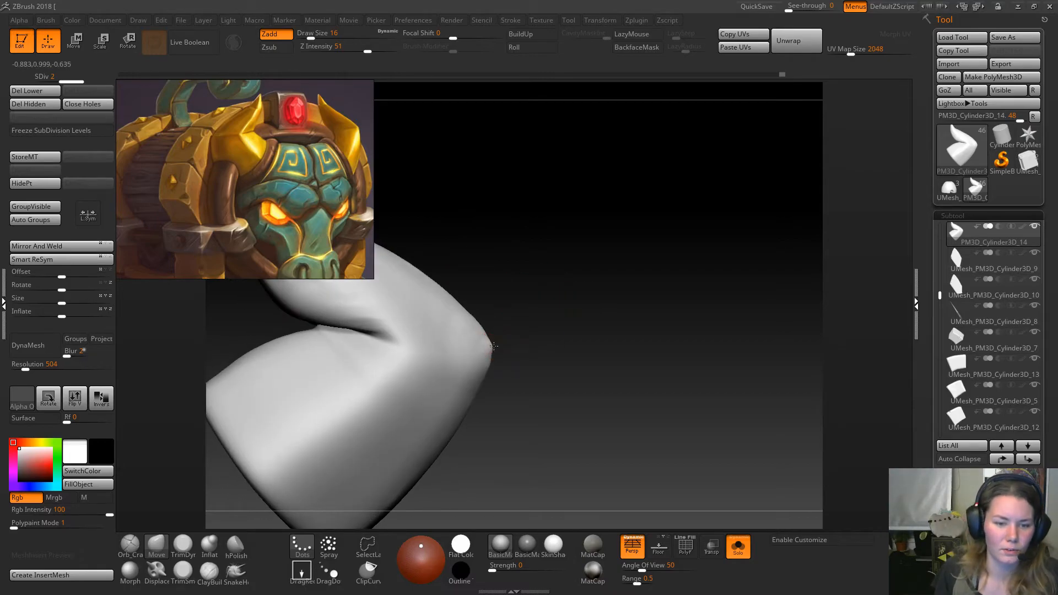
# Set the draw size to 22 and pull the outer corner of the horn's bend into a sharper point.
pyautogui.press('space')
pyautogui.moveTo(498, 346); pyautogui.dragTo(496, 345)
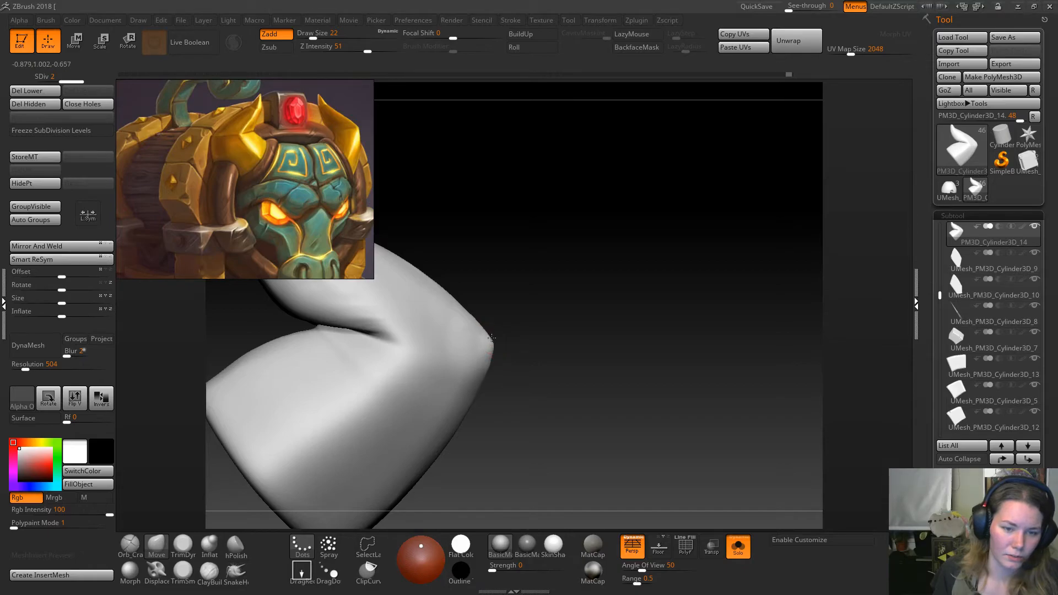
pyautogui.moveTo(490, 352); pyautogui.dragTo(493, 340)
pyautogui.moveTo(565, 301)
pyautogui.mouseDown()
pyautogui.moveTo(600, 259)
pyautogui.moveTo(527, 330)
pyautogui.moveTo(485, 341)
pyautogui.moveTo(474, 334)
pyautogui.moveTo(482, 337)
pyautogui.mouseUp()
pyautogui.moveTo(616, 360); pyautogui.dragTo(526, 359)
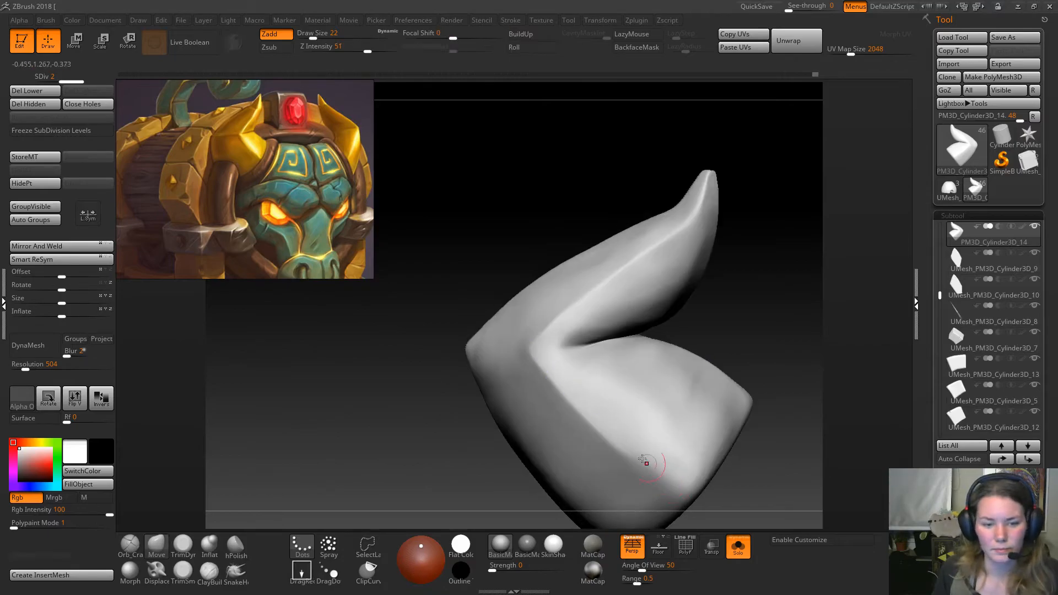
# Show the whole model again, check the horn from the front and side, and save the tool to a file.
pyautogui.press('b')
pyautogui.press('m')
pyautogui.press('v')
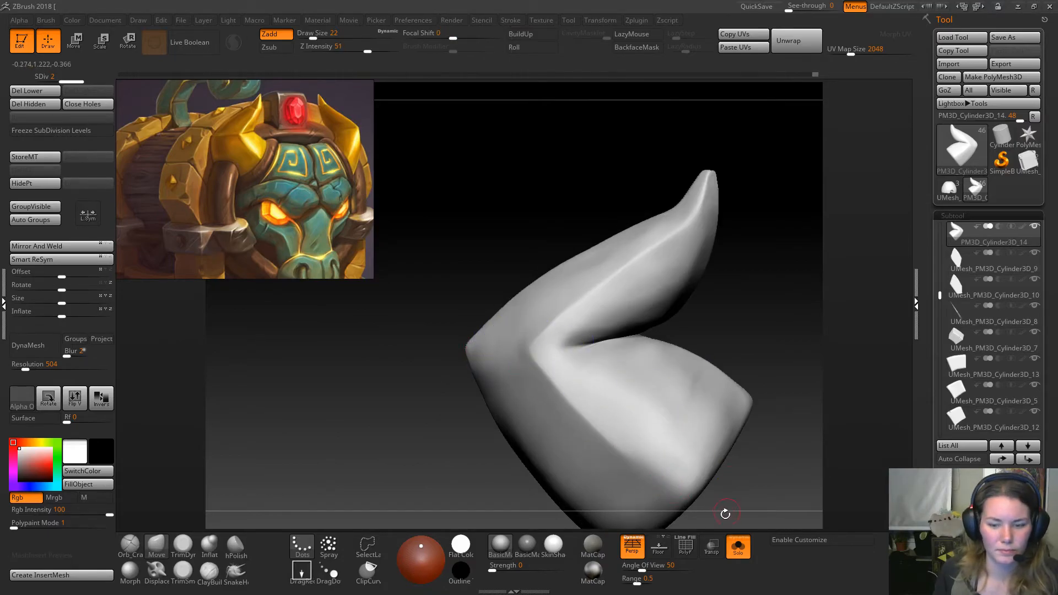
pyautogui.click(738, 547)
pyautogui.moveTo(696, 402)
pyautogui.keyDown('ctrl'); pyautogui.mouseDown(button='right')
pyautogui.moveTo(576, 278)
pyautogui.moveTo(606, 325)
pyautogui.moveTo(665, 303)
pyautogui.mouseUp(button='right'); pyautogui.keyUp('ctrl')
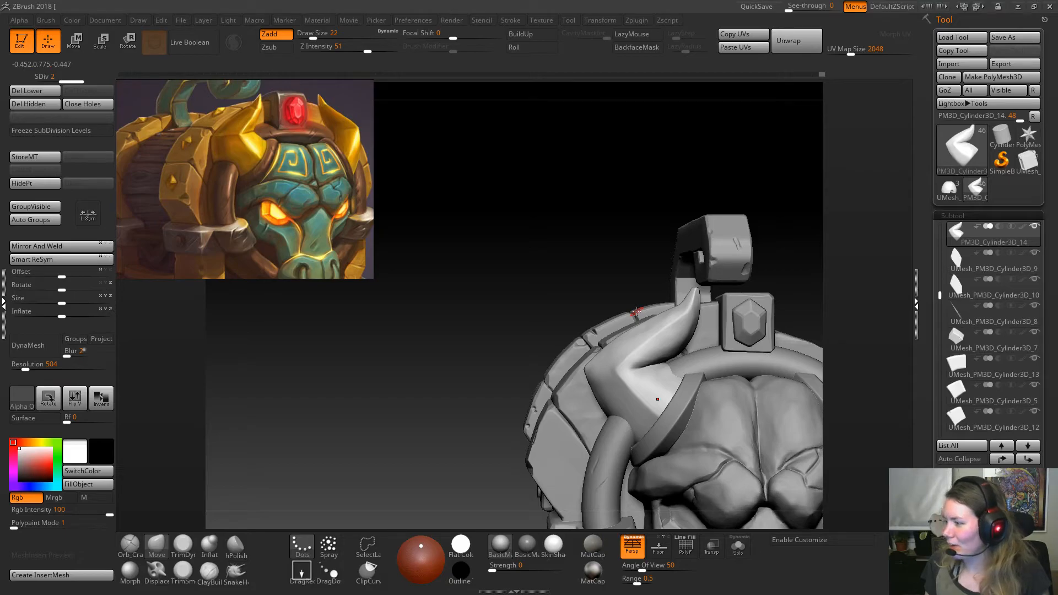
pyautogui.moveTo(605, 245)
pyautogui.mouseDown()
pyautogui.moveTo(534, 219)
pyautogui.moveTo(556, 206)
pyautogui.moveTo(612, 234)
pyautogui.mouseUp()
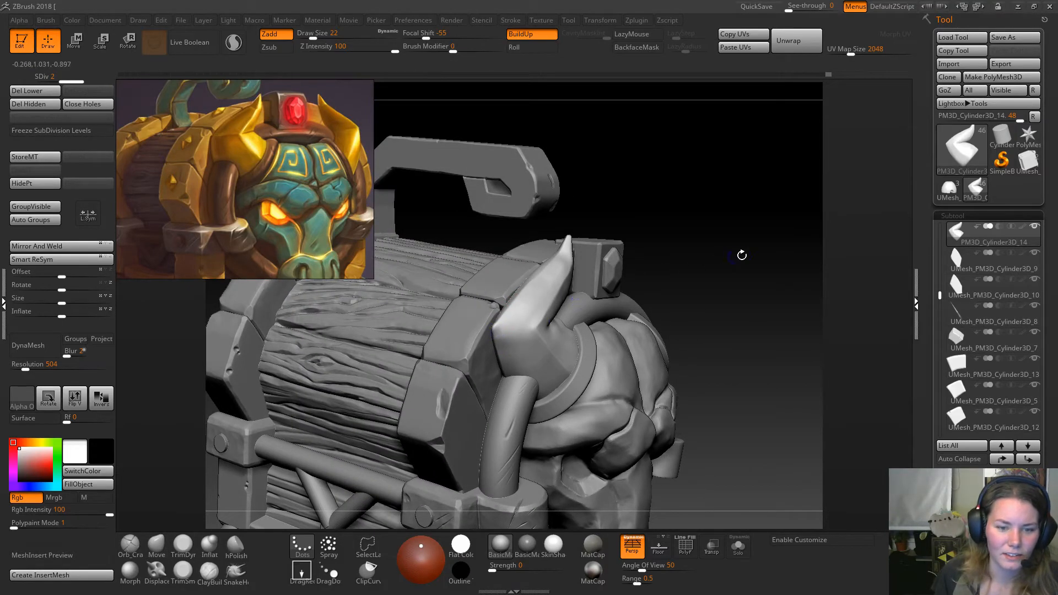
pyautogui.moveTo(709, 242); pyautogui.dragTo(759, 281)
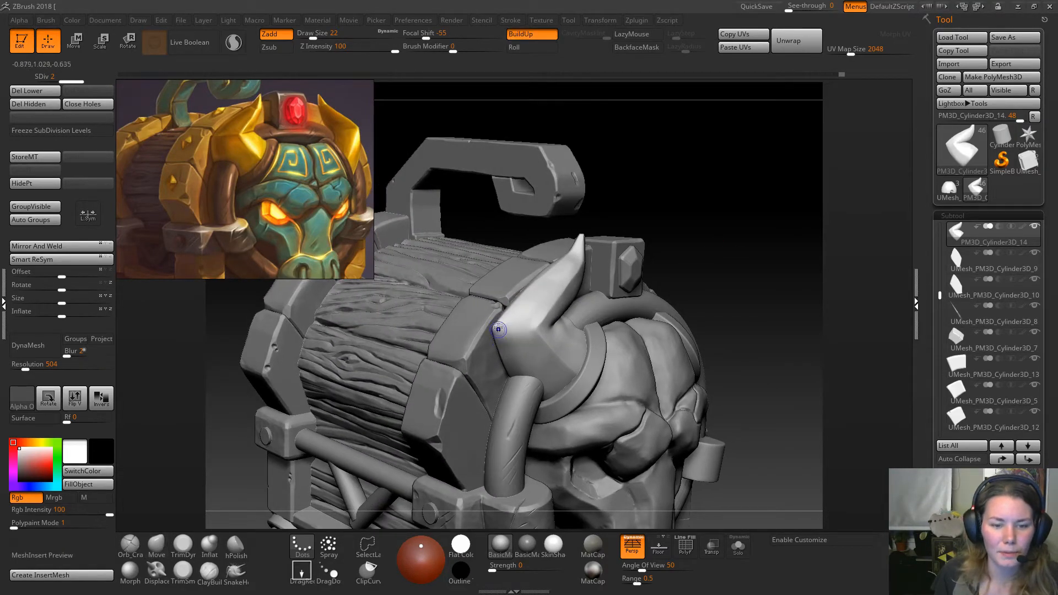
pyautogui.click(1013, 38)
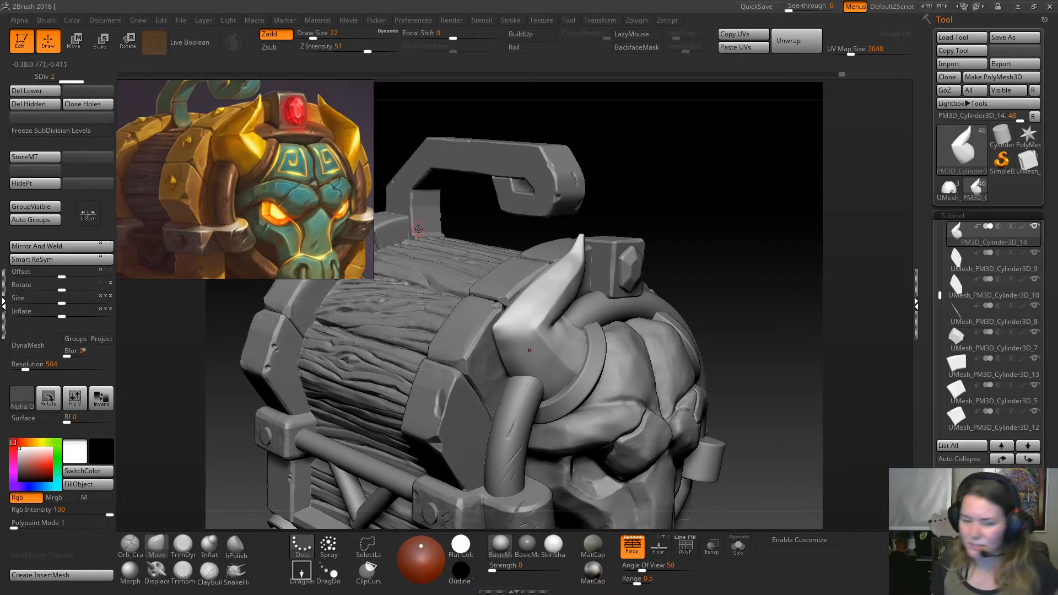
# Select the metal band plate behind the horn and build up its corner edge with ClayBuildup at draw size 9.
pyautogui.moveTo(718, 240); pyautogui.dragTo(685, 260)
pyautogui.keyDown('alt'); pyautogui.moveTo(670, 209); pyautogui.dragTo(686, 306); pyautogui.keyUp('alt')
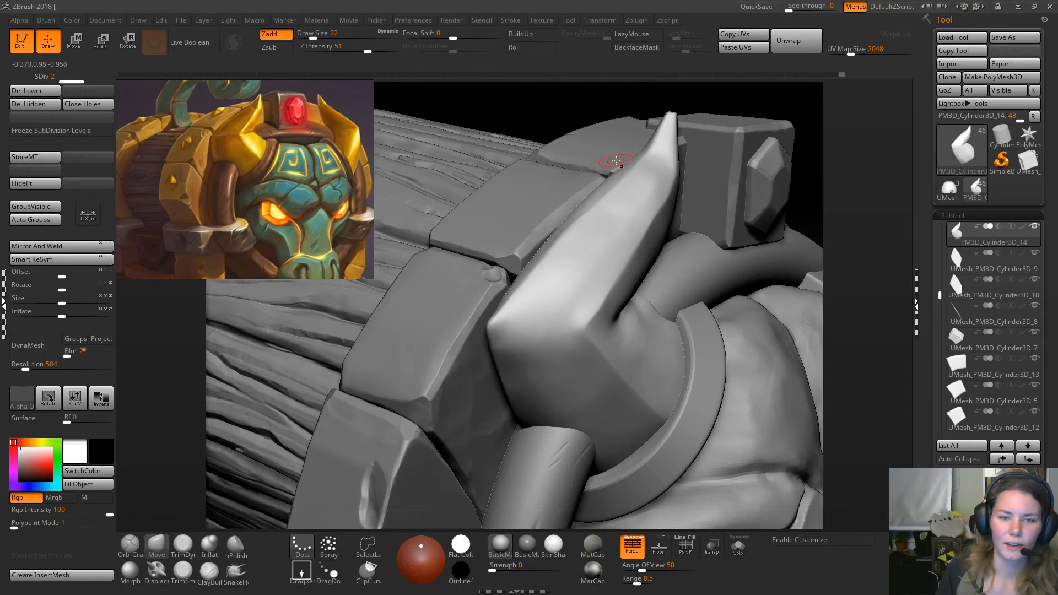
pyautogui.moveTo(543, 118); pyautogui.dragTo(554, 367)
pyautogui.keyDown('alt'); pyautogui.click(554, 366); pyautogui.keyUp('alt')
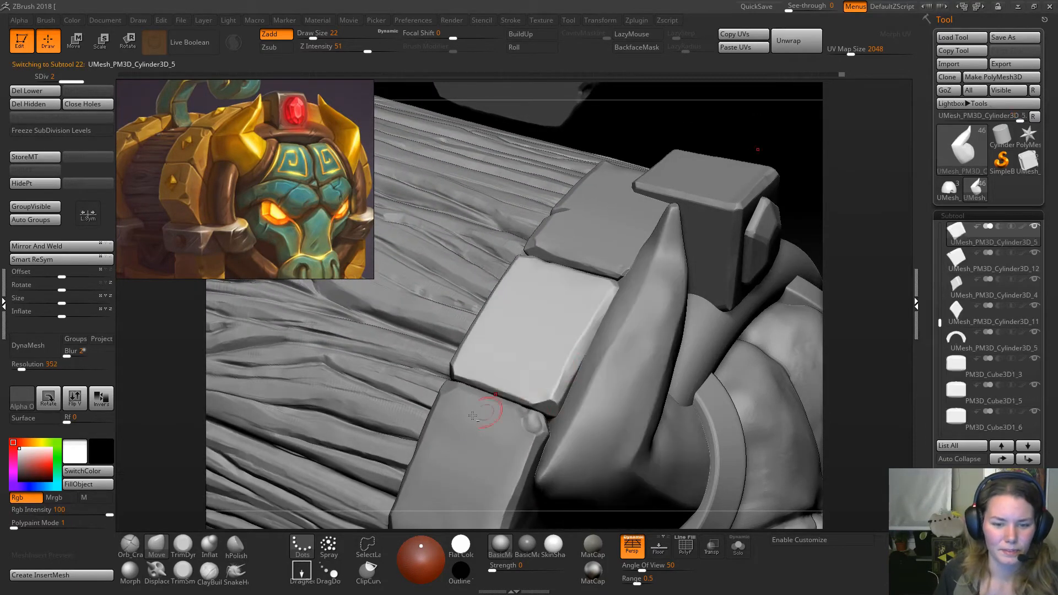
pyautogui.click(209, 573)
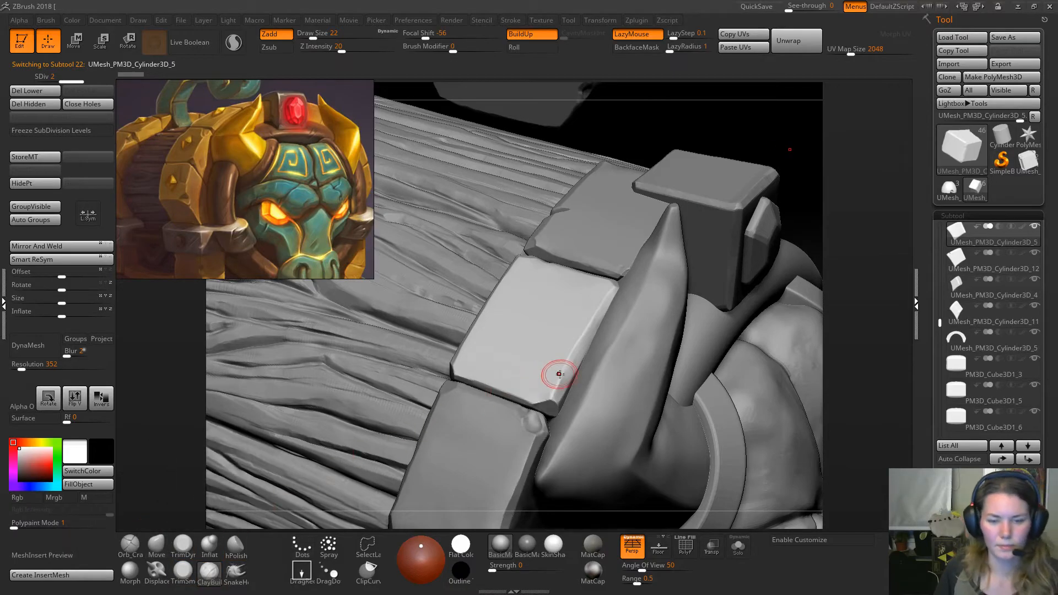
pyautogui.press('space')
pyautogui.moveTo(555, 375); pyautogui.dragTo(548, 375)
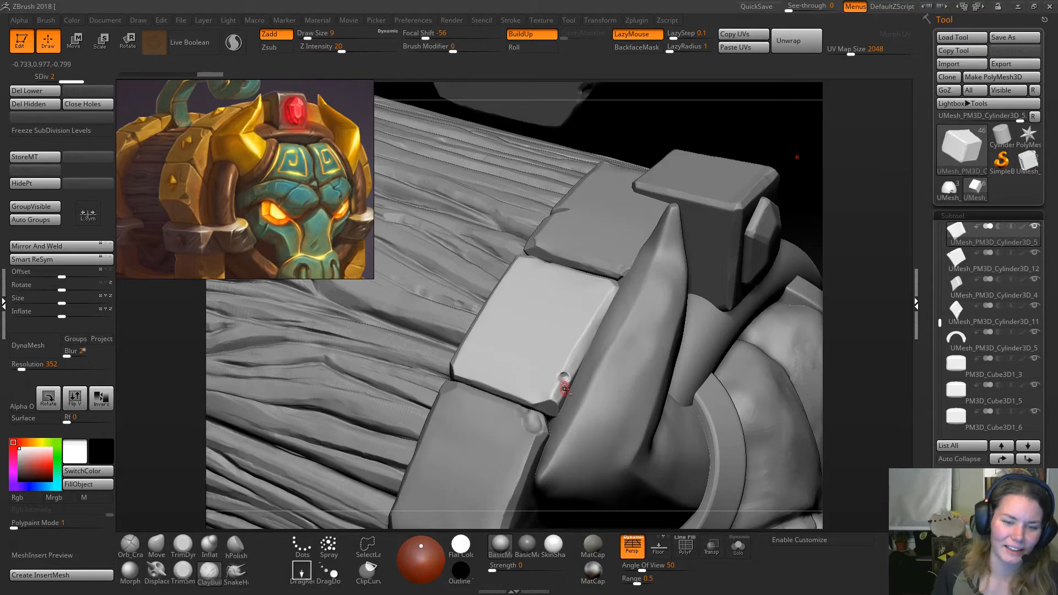
# Flatten the built-up corner edge of the band plate with the TrimDynamic brush.
pyautogui.click(183, 552)
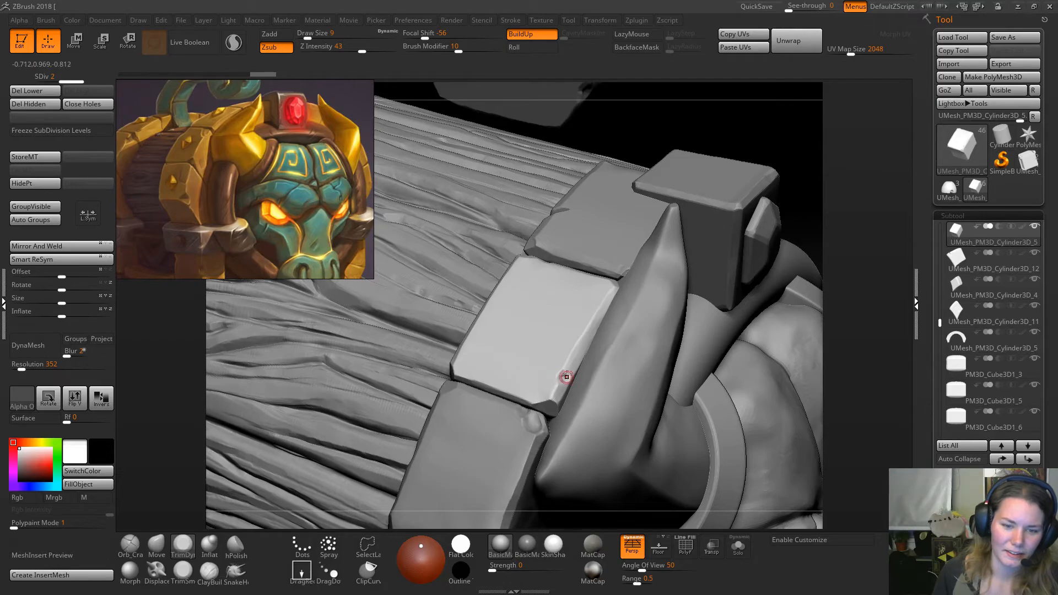
pyautogui.keyDown('alt'); pyautogui.moveTo(670, 343); pyautogui.dragTo(656, 220, button='right'); pyautogui.keyUp('alt')
pyautogui.moveTo(700, 385); pyautogui.dragTo(735, 340, button='right')
pyautogui.moveTo(757, 169); pyautogui.dragTo(760, 198, button='right')
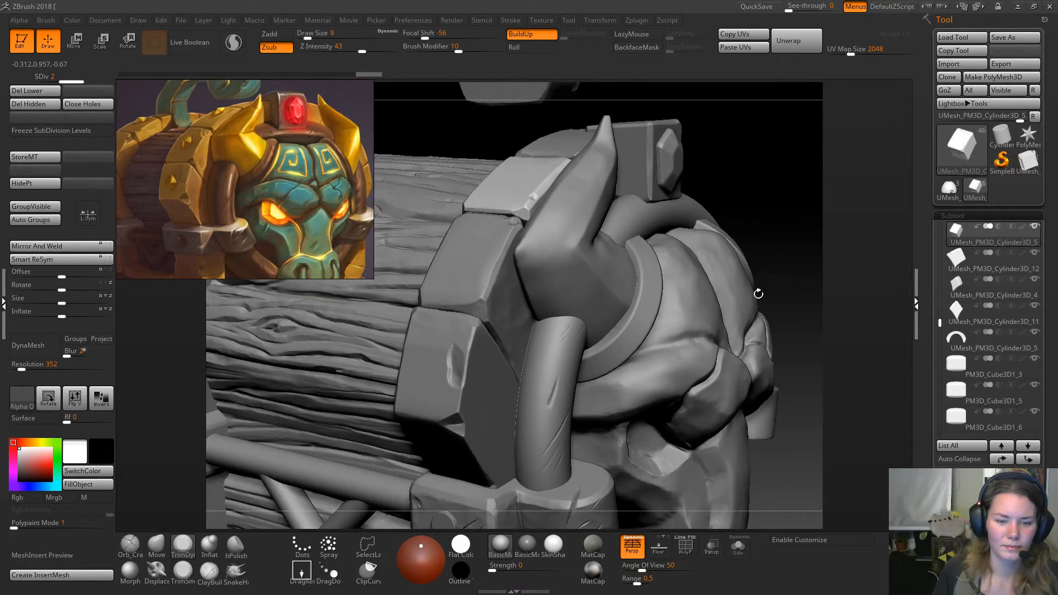
pyautogui.moveTo(786, 446); pyautogui.dragTo(715, 467, button='right')
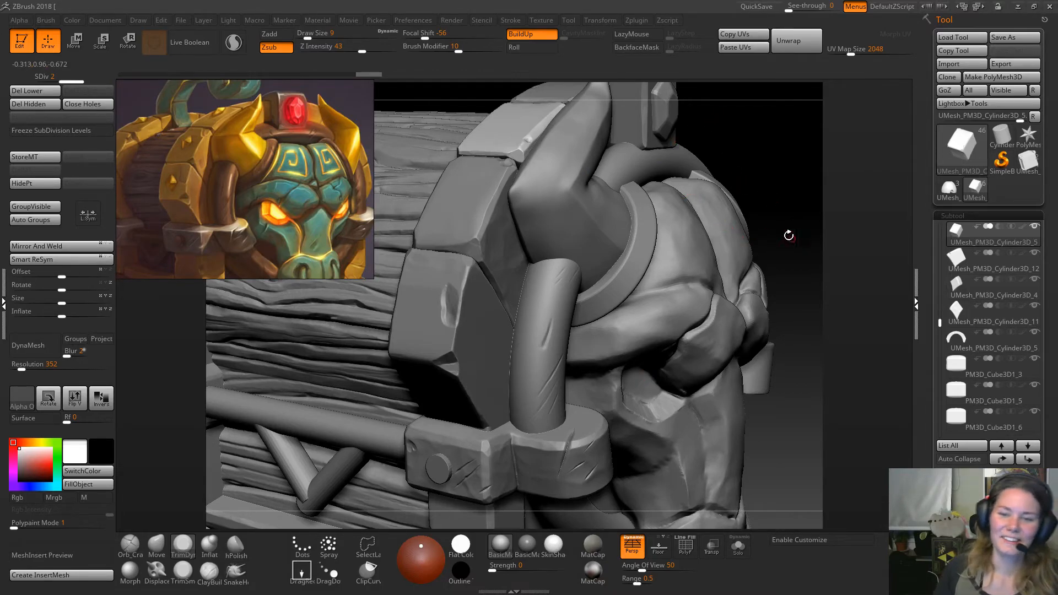
# Select the ring around the horn's base and inspect its shape both isolated and in place.
pyautogui.moveTo(772, 177); pyautogui.dragTo(615, 285)
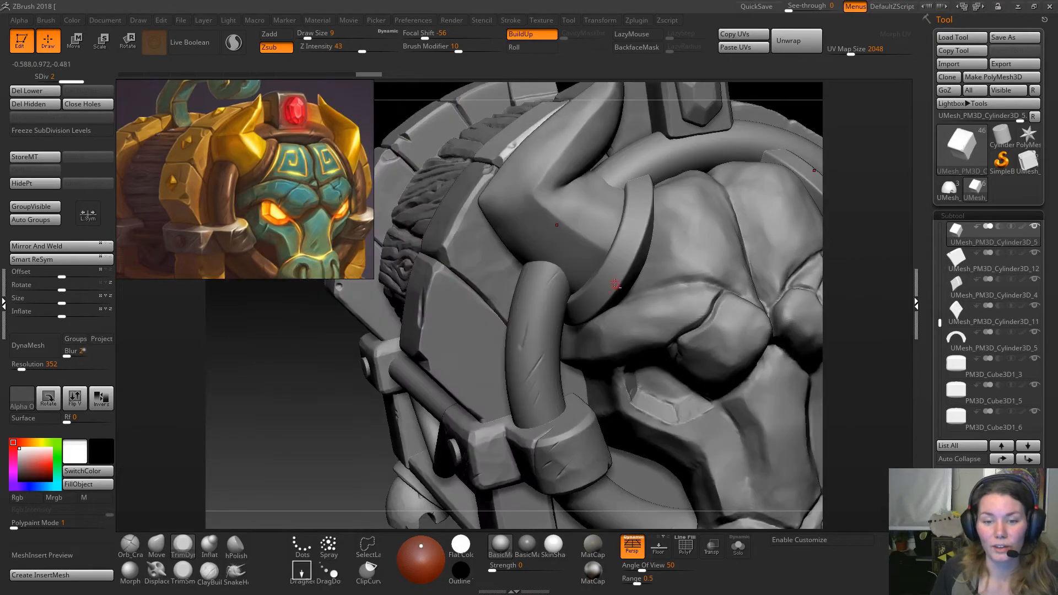
pyautogui.keyDown('alt'); pyautogui.click(615, 285); pyautogui.keyUp('alt')
pyautogui.moveTo(886, 171); pyautogui.dragTo(776, 494)
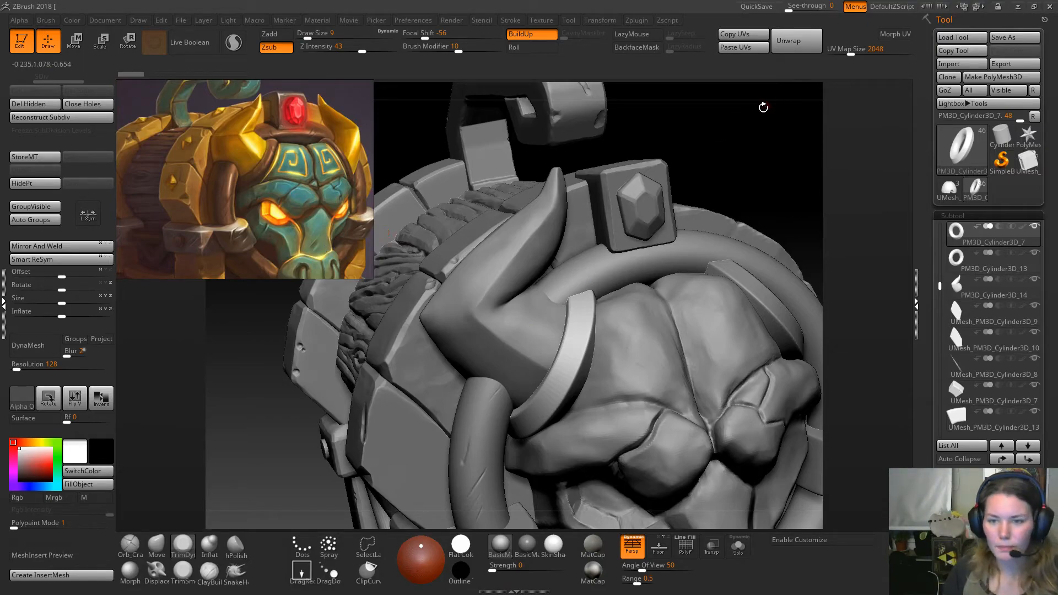
pyautogui.moveTo(743, 168)
pyautogui.mouseDown()
pyautogui.moveTo(756, 171)
pyautogui.moveTo(647, 303)
pyautogui.mouseUp()
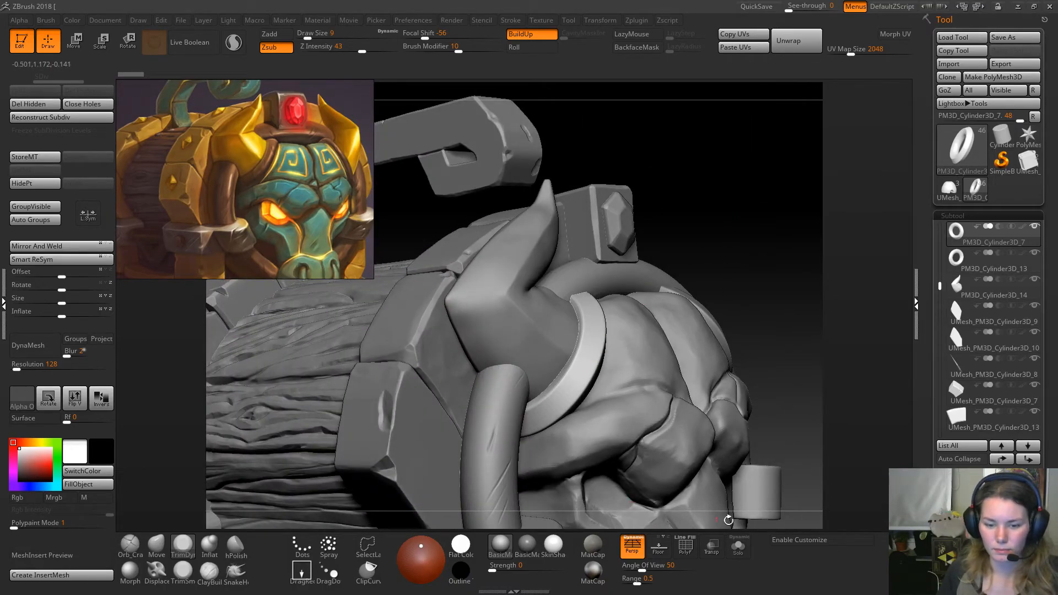
pyautogui.click(738, 547)
pyautogui.keyDown('alt'); pyautogui.moveTo(646, 243); pyautogui.dragTo(646, 300); pyautogui.keyUp('alt')
pyautogui.keyDown('alt'); pyautogui.moveTo(700, 360); pyautogui.dragTo(703, 307); pyautogui.keyUp('alt')
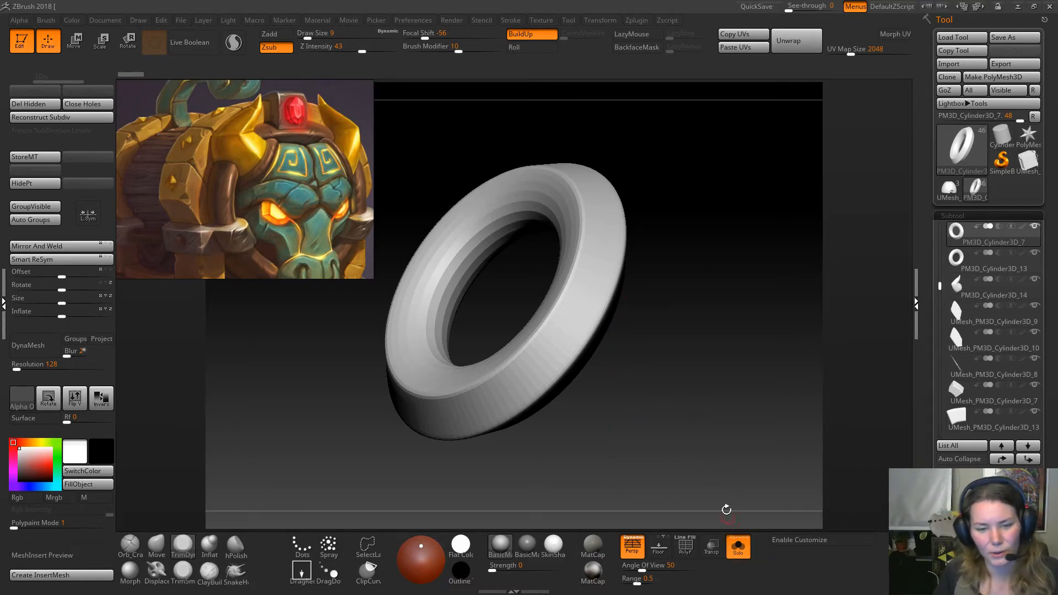
pyautogui.click(742, 558)
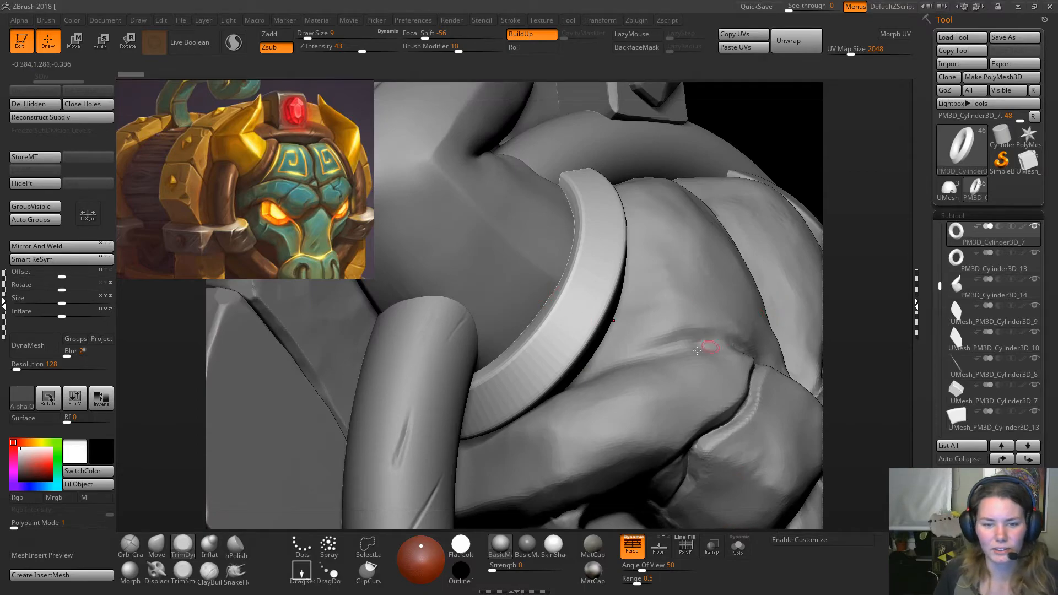
# Subdivide the ring up to level 4, set the draw size to 17, and delete its lower subdivision levels.
pyautogui.hotkey('ctrl', 'd')
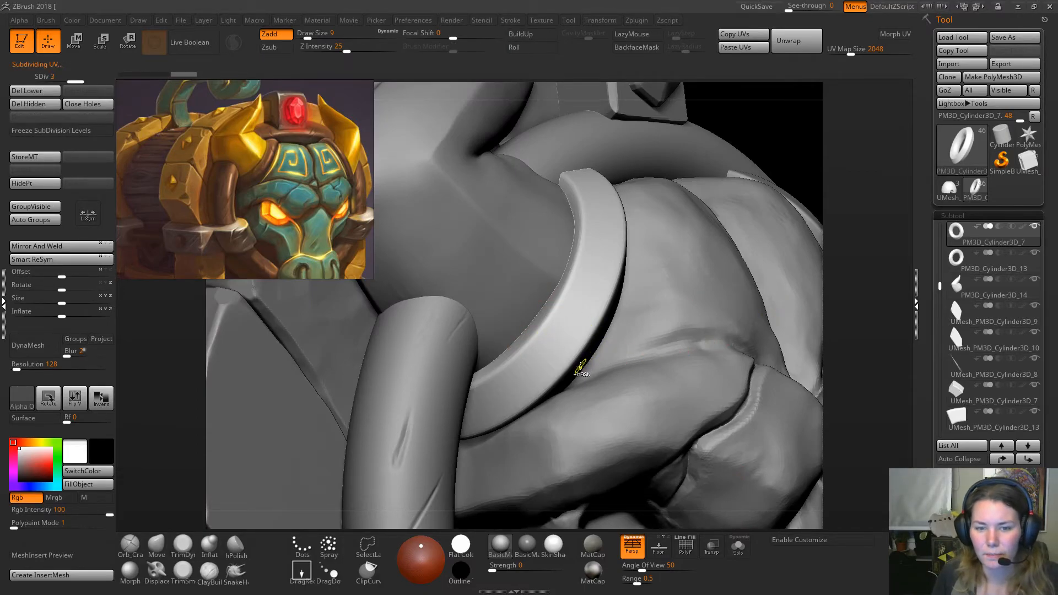
pyautogui.press('space')
pyautogui.moveTo(578, 283); pyautogui.dragTo(585, 284)
pyautogui.moveTo(873, 274)
pyautogui.mouseDown()
pyautogui.moveTo(855, 317)
pyautogui.moveTo(869, 239)
pyautogui.moveTo(865, 290)
pyautogui.mouseUp()
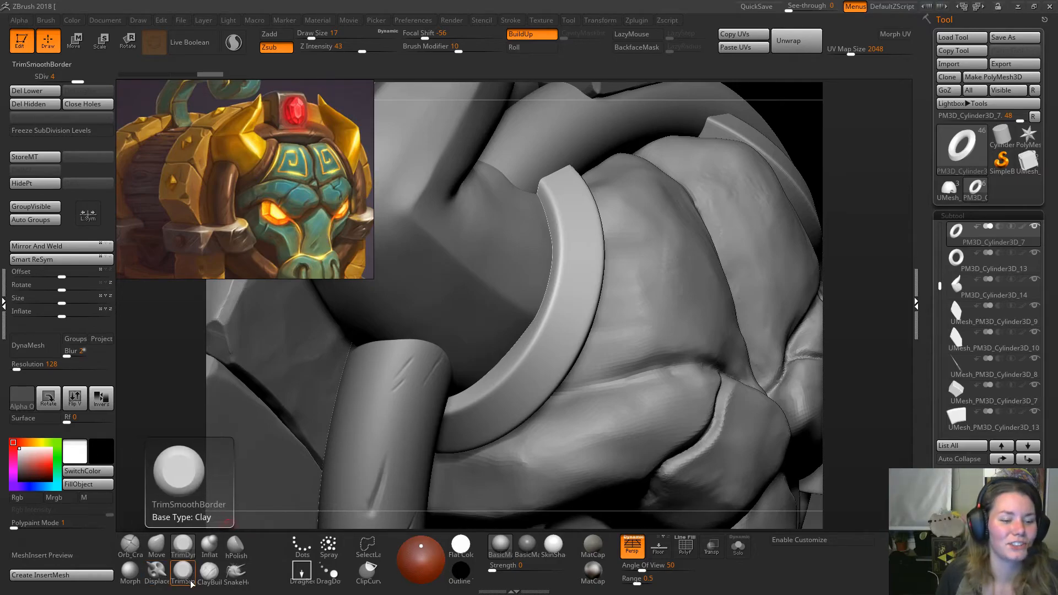
pyautogui.click(50, 126)
# Test trimming the ring's inner rim with the TrimSmoothBorder and TrimDynamic brushes at draw size 17.
pyautogui.click(183, 570)
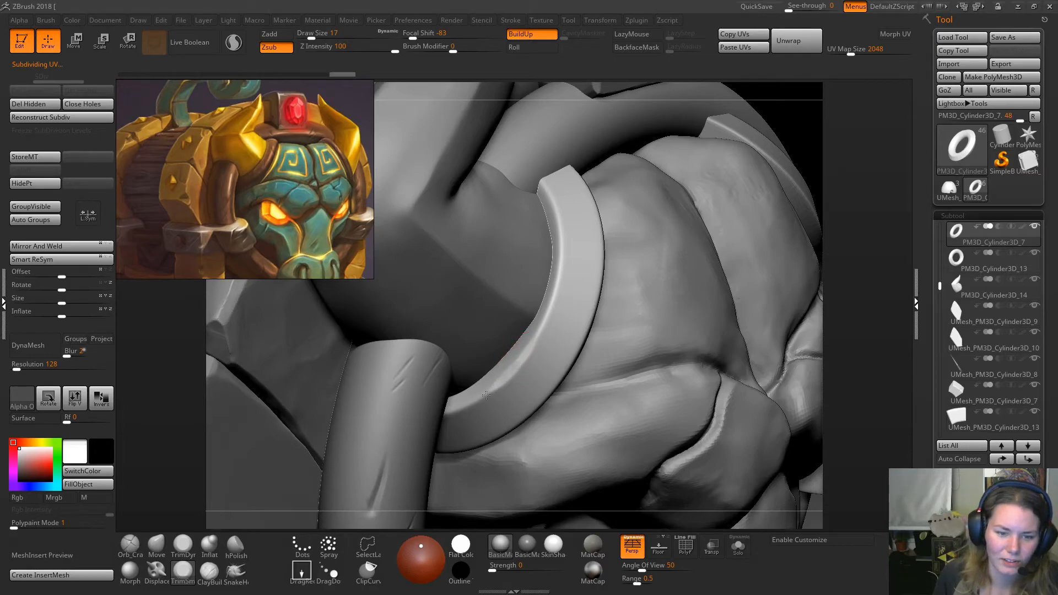
pyautogui.click(183, 545)
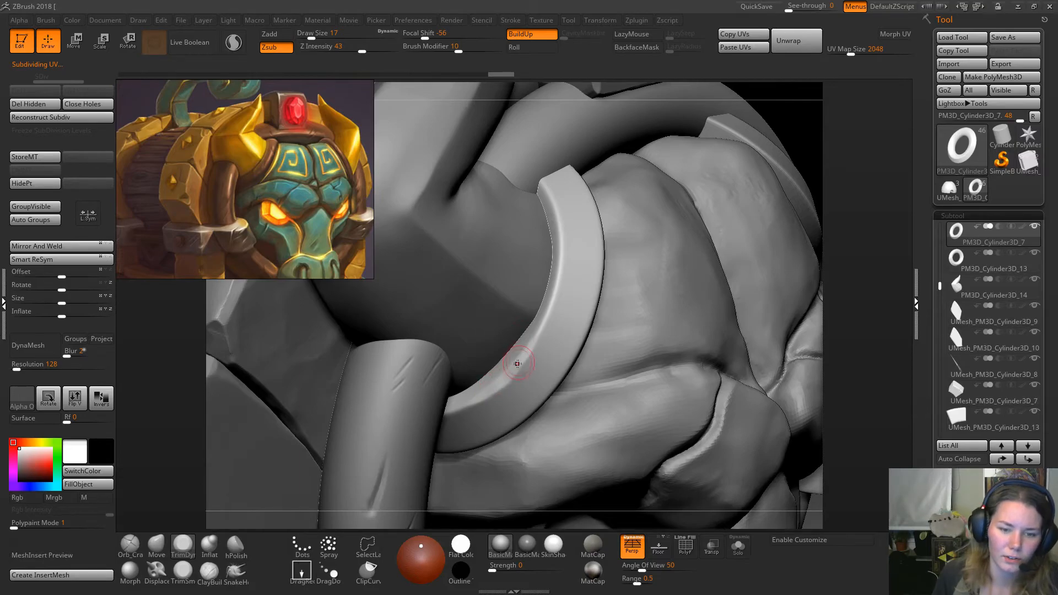
pyautogui.moveTo(877, 144)
pyautogui.mouseDown()
pyautogui.moveTo(869, 156)
pyautogui.moveTo(869, 145)
pyautogui.mouseUp()
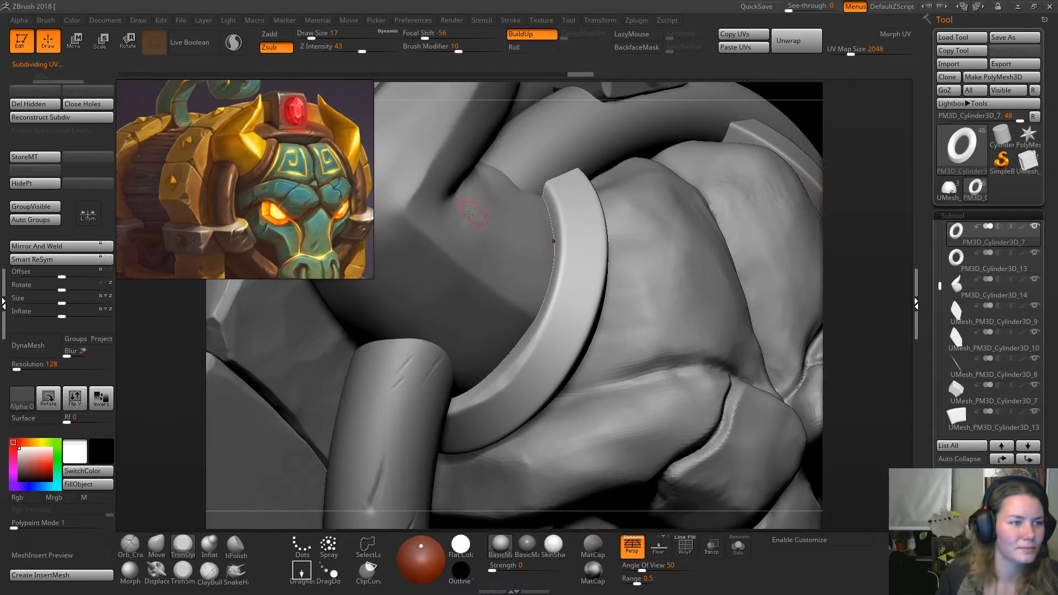
# Check the ring's mesh density in wireframe, subdivide it once more, and switch to the TrimSmoothBorder brush.
pyautogui.click(685, 545)
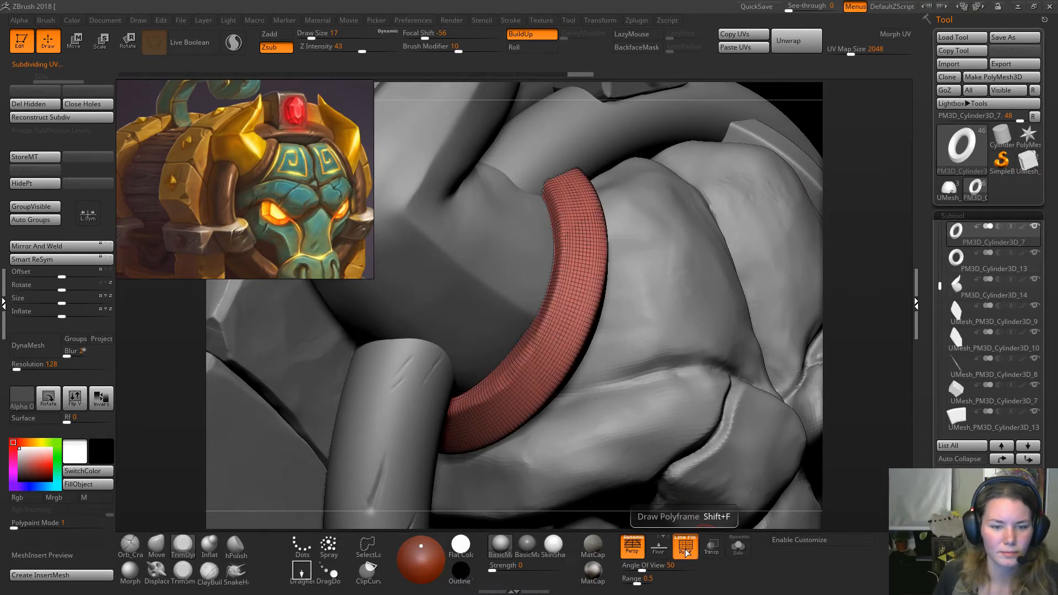
pyautogui.click(685, 545)
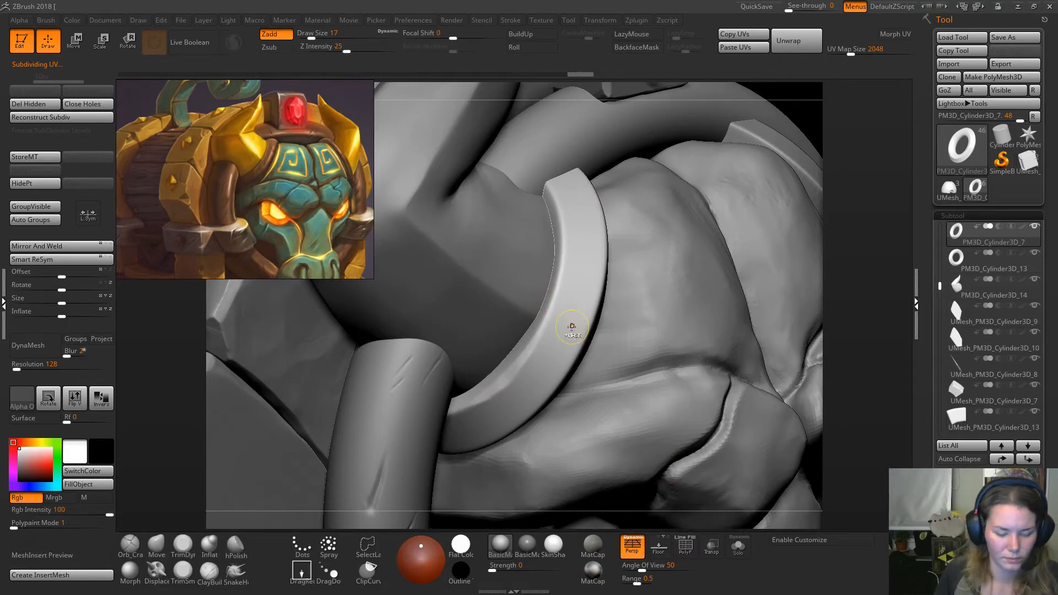
pyautogui.click(183, 572)
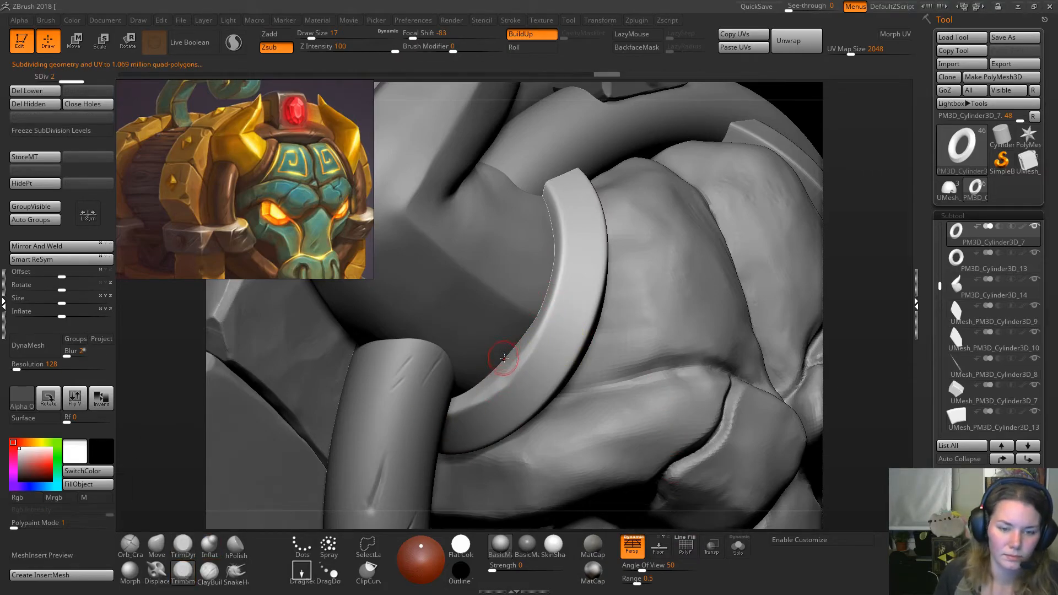
# Isolate the ring, trim its front rim edge with the TrimSmoothBorder brush, and switch to TrimDynamic.
pyautogui.click(738, 545)
pyautogui.moveTo(706, 277); pyautogui.dragTo(716, 304)
pyautogui.moveTo(716, 305); pyautogui.dragTo(711, 334)
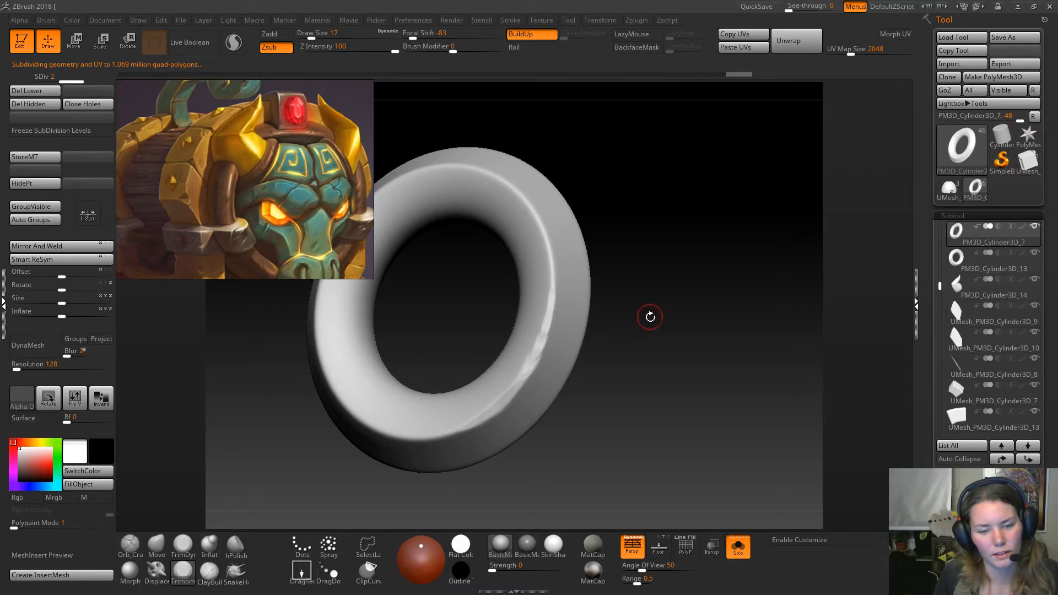
pyautogui.moveTo(654, 309)
pyautogui.mouseDown()
pyautogui.moveTo(644, 331)
pyautogui.moveTo(530, 360)
pyautogui.moveTo(543, 317)
pyautogui.mouseUp()
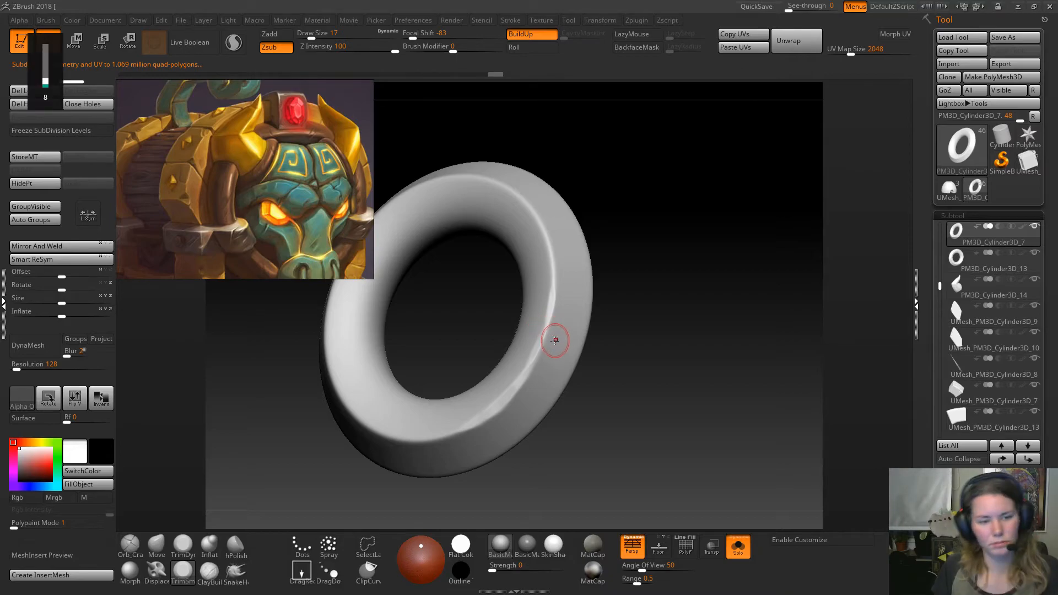
pyautogui.press('XF86AudioLowerVolume')
pyautogui.press('XF86AudioLowerVolume')
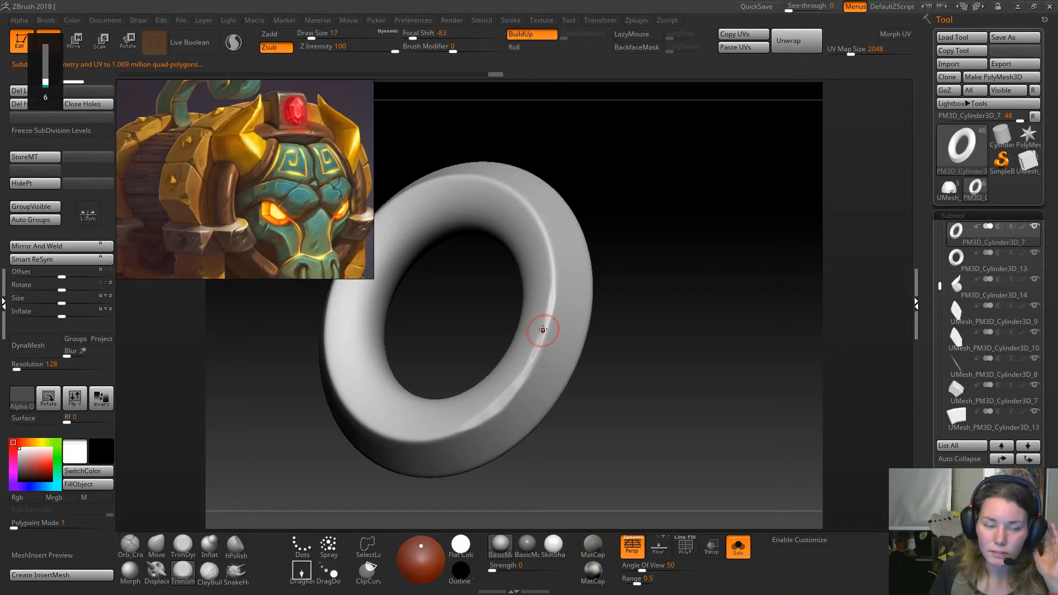
pyautogui.moveTo(541, 337); pyautogui.dragTo(537, 354)
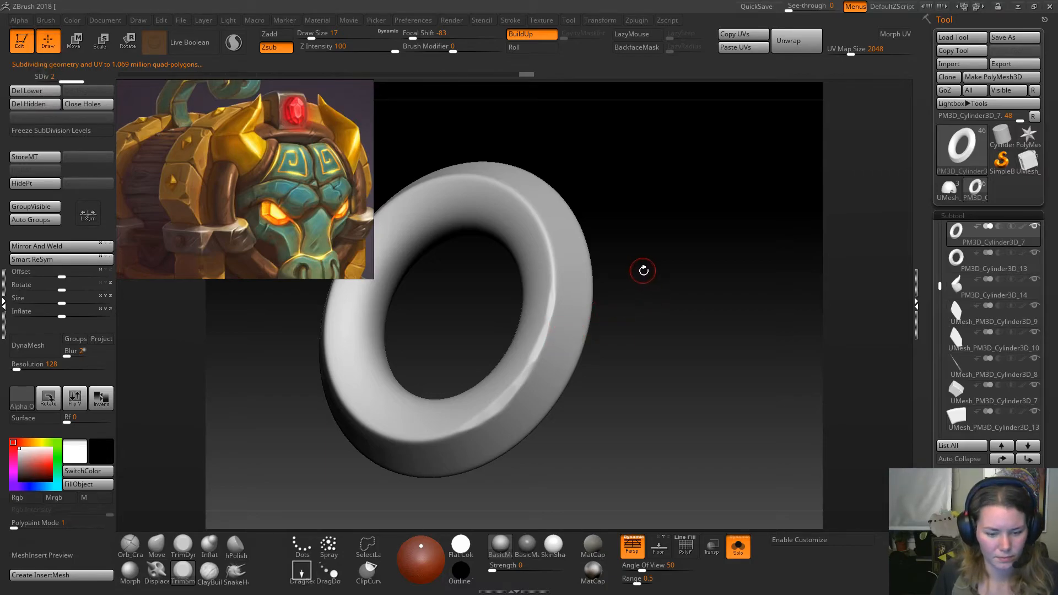
pyautogui.moveTo(650, 352)
pyautogui.mouseDown()
pyautogui.moveTo(658, 305)
pyautogui.moveTo(656, 356)
pyautogui.mouseUp()
pyautogui.click(182, 547)
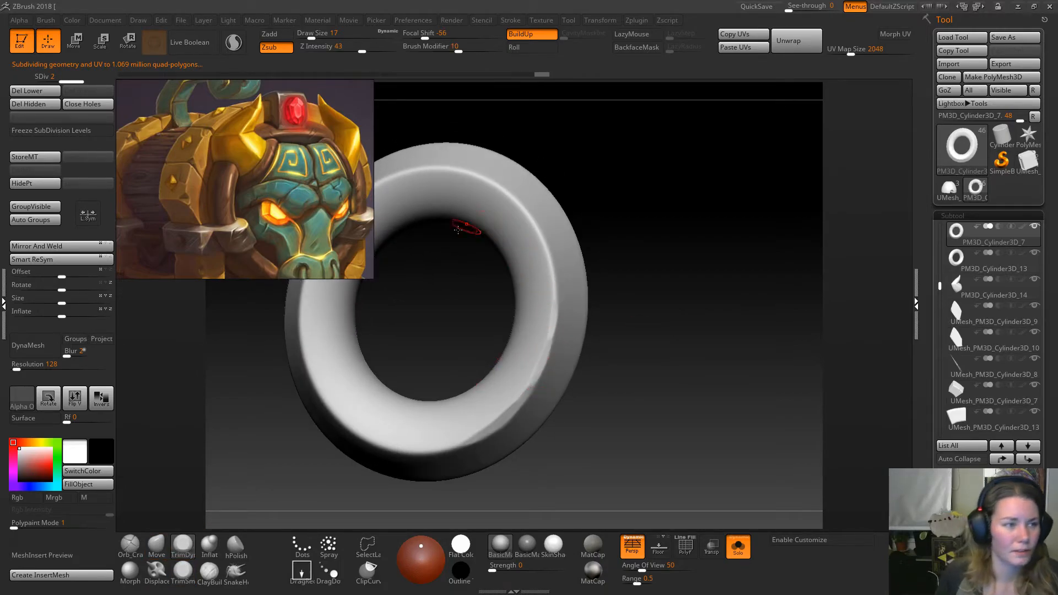
# Delete the ring's lower subdivision levels, remesh it with DynaMesh at resolution 1136, and subdivide it once.
pyautogui.click(35, 90)
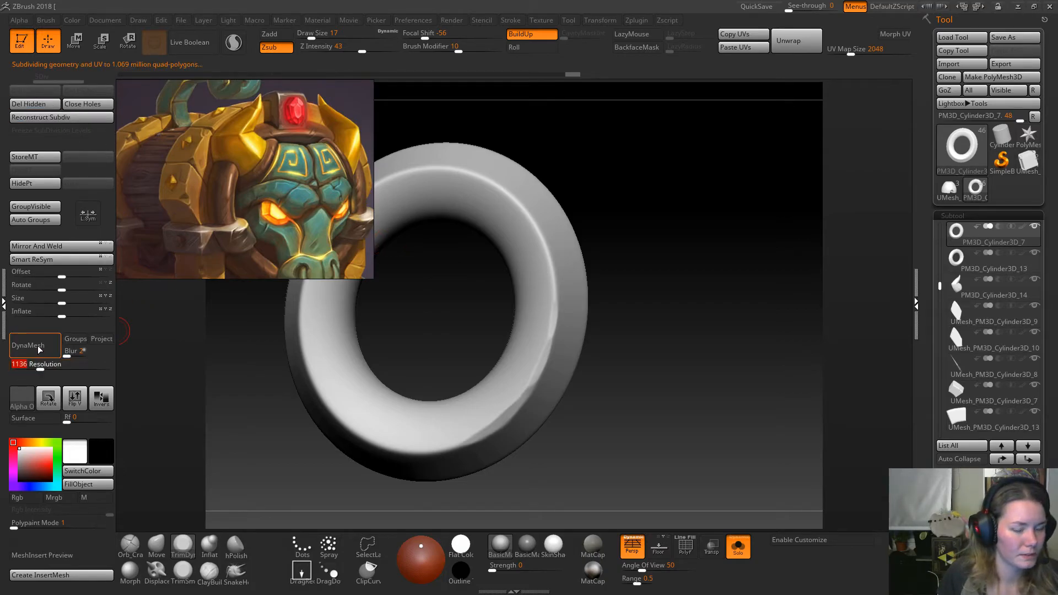
pyautogui.click(38, 347)
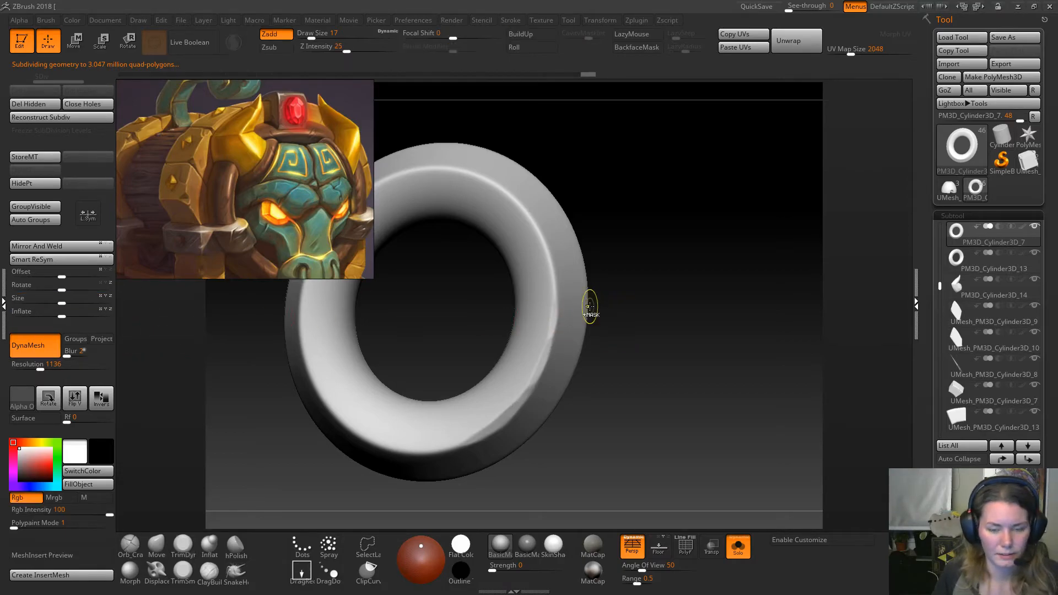
pyautogui.hotkey('ctrl', 'd')
pyautogui.moveTo(628, 293); pyautogui.dragTo(602, 293)
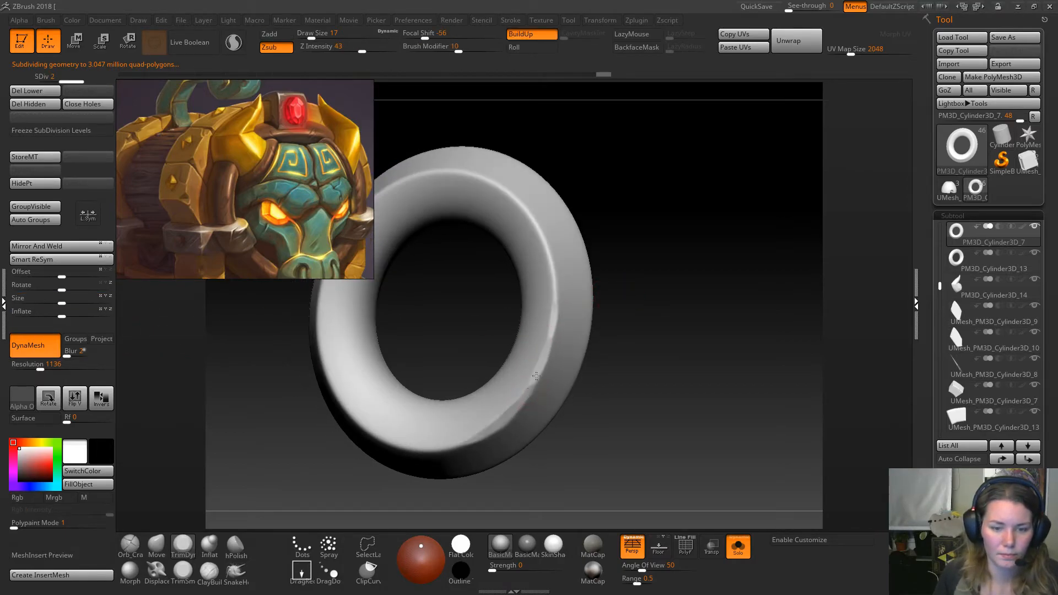
# Turn off dynamic subdivision for the ring in its geometry settings.
pyautogui.moveTo(1051, 252); pyautogui.dragTo(1050, 8)
pyautogui.click(963, 431)
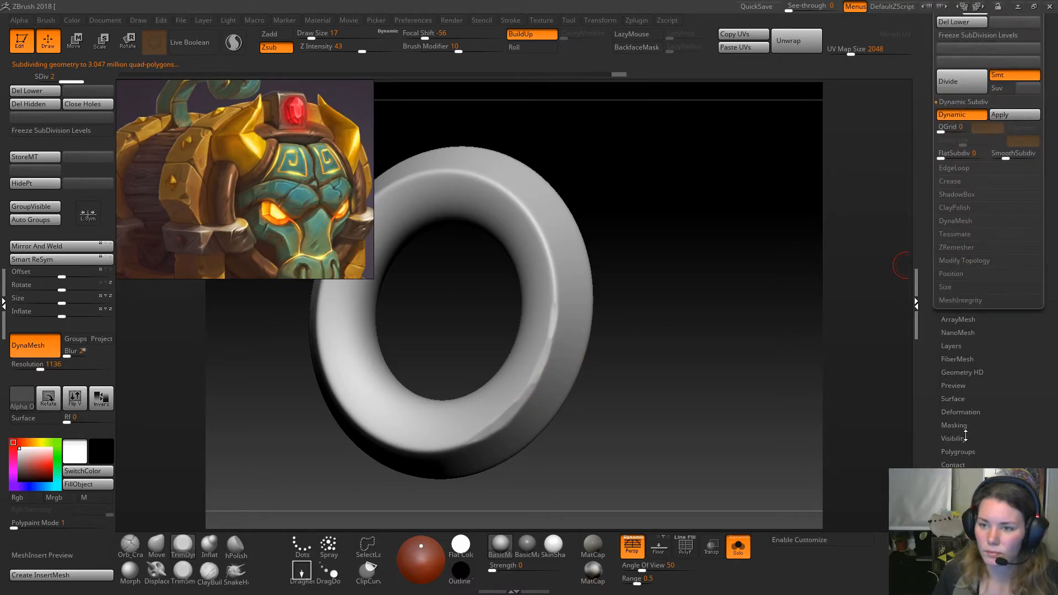
pyautogui.click(955, 143)
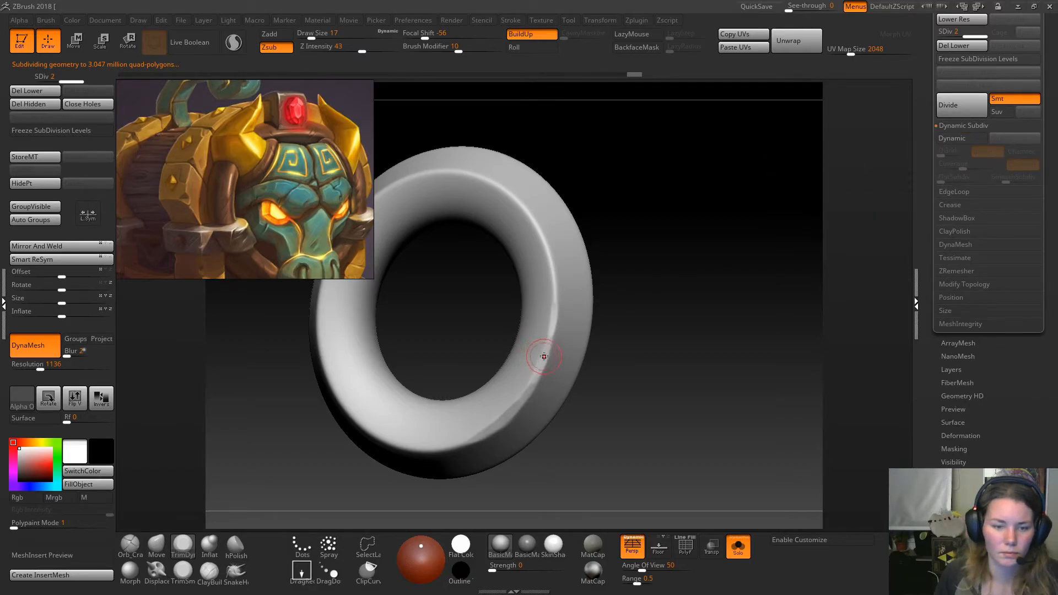
# Trim the ring's front rim edge with TrimDynamic, switch to TrimSmoothBorder, and check the ring in place on the full model.
pyautogui.moveTo(555, 299); pyautogui.dragTo(554, 286)
pyautogui.click(183, 571)
pyautogui.moveTo(605, 334)
pyautogui.mouseDown()
pyautogui.moveTo(614, 344)
pyautogui.moveTo(619, 323)
pyautogui.moveTo(639, 348)
pyautogui.mouseUp()
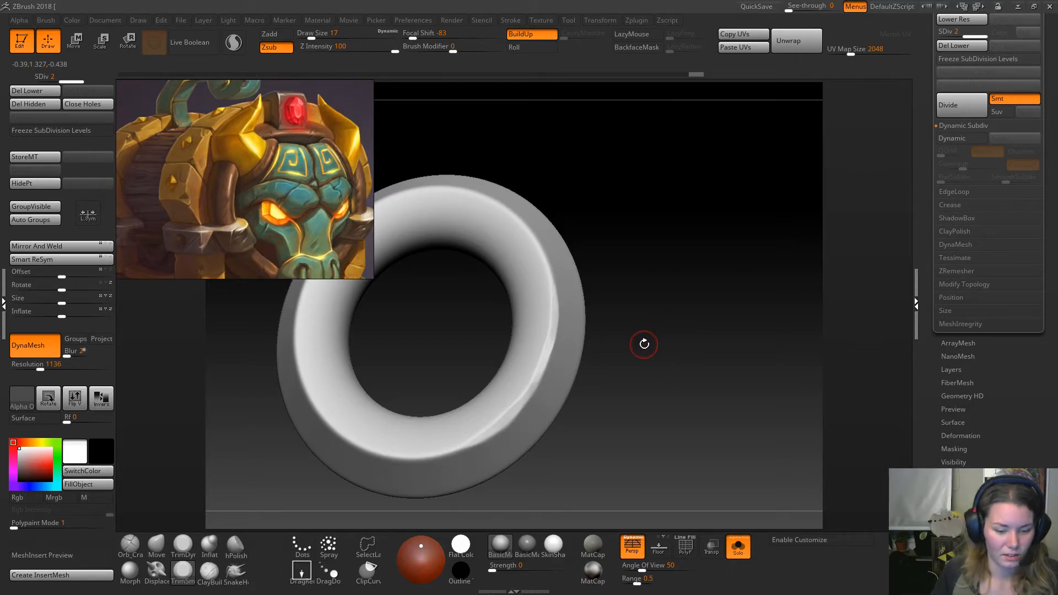
pyautogui.moveTo(626, 320); pyautogui.dragTo(643, 385)
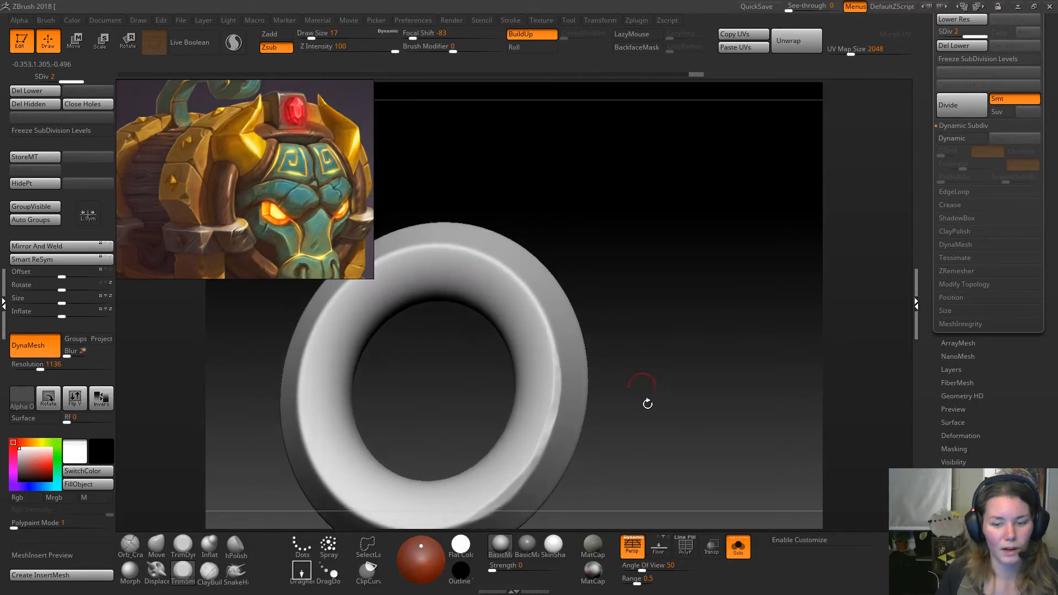
pyautogui.click(738, 546)
pyautogui.moveTo(747, 317); pyautogui.dragTo(717, 275)
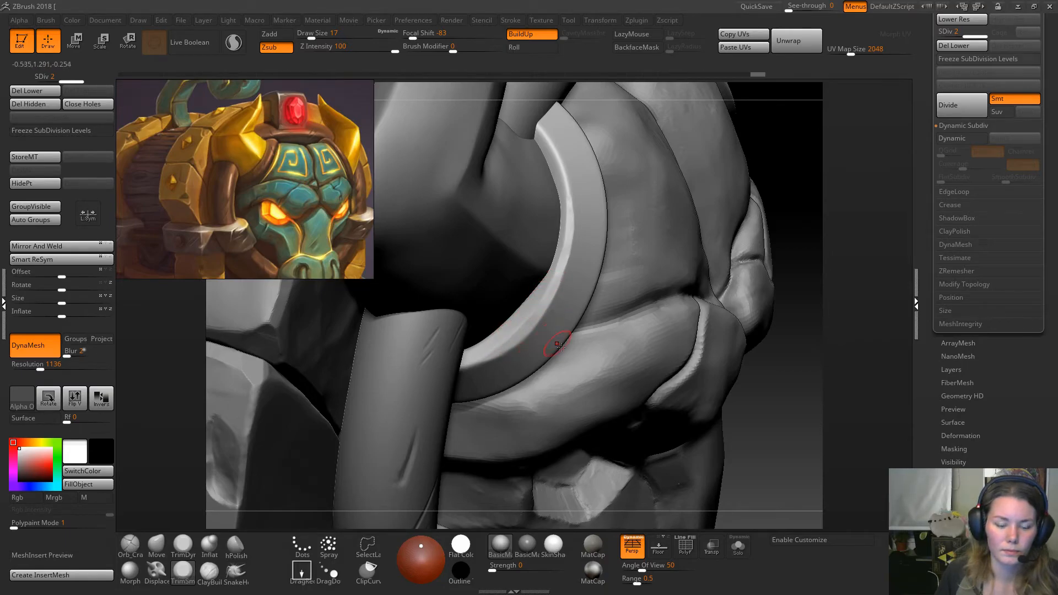
# Isolate the ring, undo the last two strokes, and chip the lower part of its front rim edge with TrimSmoothBorder.
pyautogui.click(738, 546)
pyautogui.moveTo(739, 391)
pyautogui.keyDown('shift'); pyautogui.mouseDown()
pyautogui.moveTo(725, 350)
pyautogui.moveTo(508, 406)
pyautogui.moveTo(573, 355)
pyautogui.mouseUp(); pyautogui.keyUp('shift')
pyautogui.moveTo(694, 371)
pyautogui.mouseDown()
pyautogui.moveTo(689, 358)
pyautogui.moveTo(703, 354)
pyautogui.mouseUp()
pyautogui.hotkey('ctrl', 'z')
pyautogui.hotkey('ctrl', 'z')
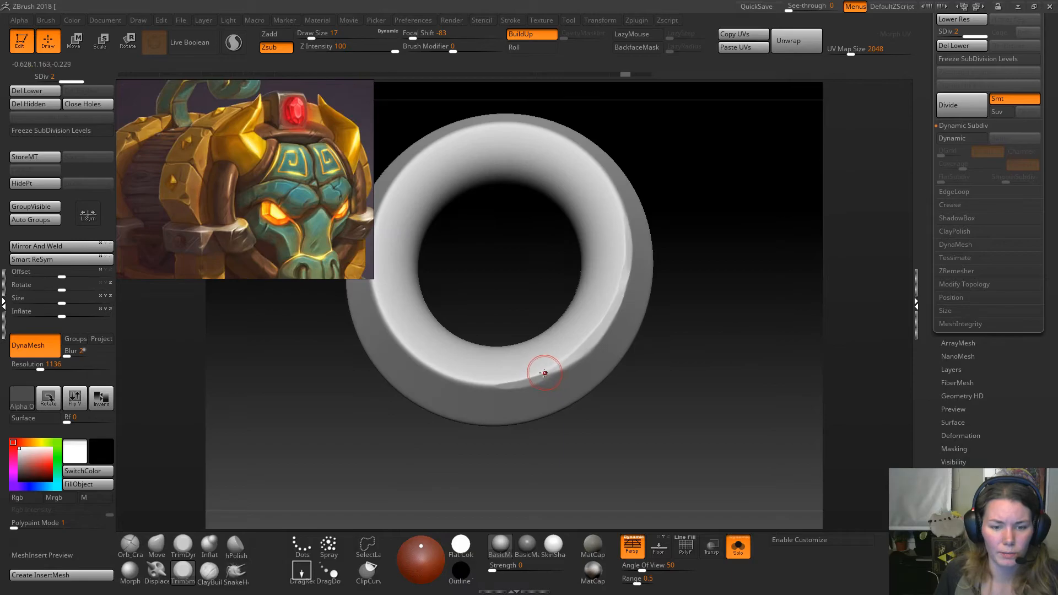
pyautogui.moveTo(537, 377)
pyautogui.mouseDown()
pyautogui.moveTo(568, 357)
pyautogui.moveTo(529, 377)
pyautogui.mouseUp()
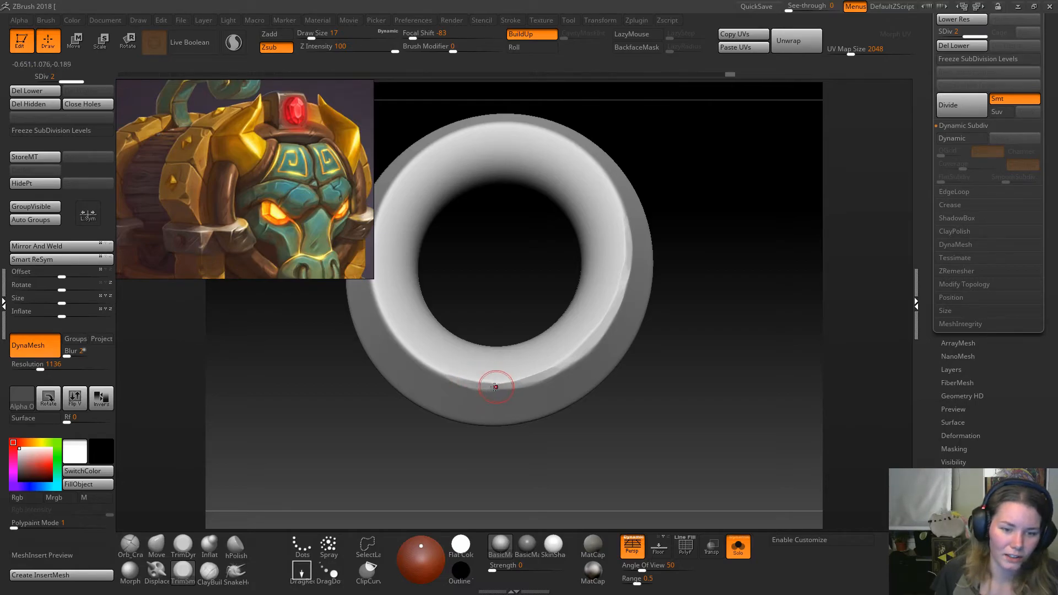
# Chip the upper part of the ring's front rim edge with TrimSmoothBorder strokes.
pyautogui.moveTo(699, 204); pyautogui.dragTo(680, 278)
pyautogui.moveTo(590, 240); pyautogui.dragTo(630, 302)
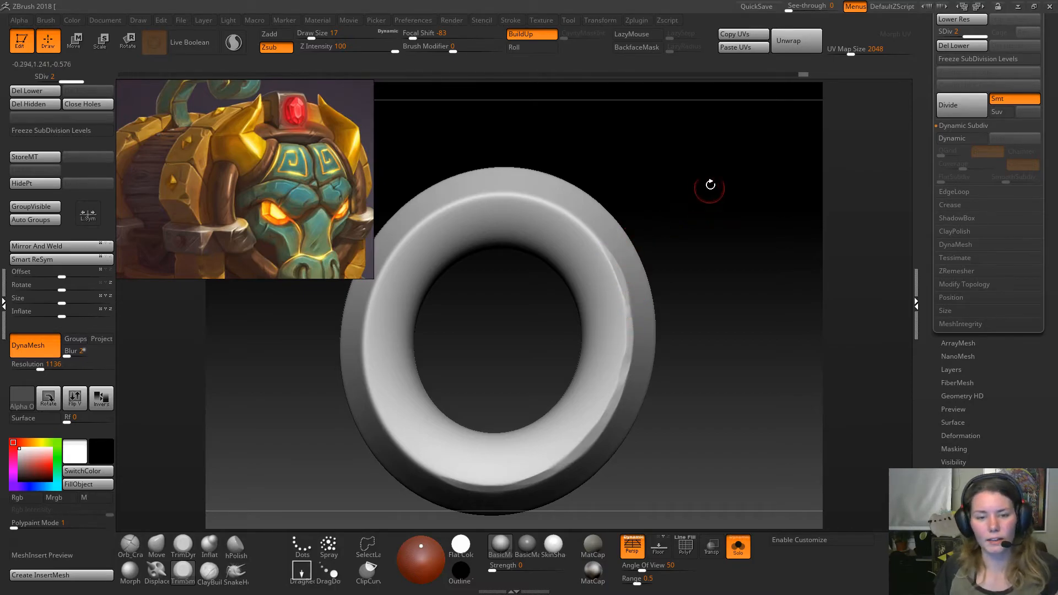
pyautogui.moveTo(672, 141); pyautogui.dragTo(698, 193)
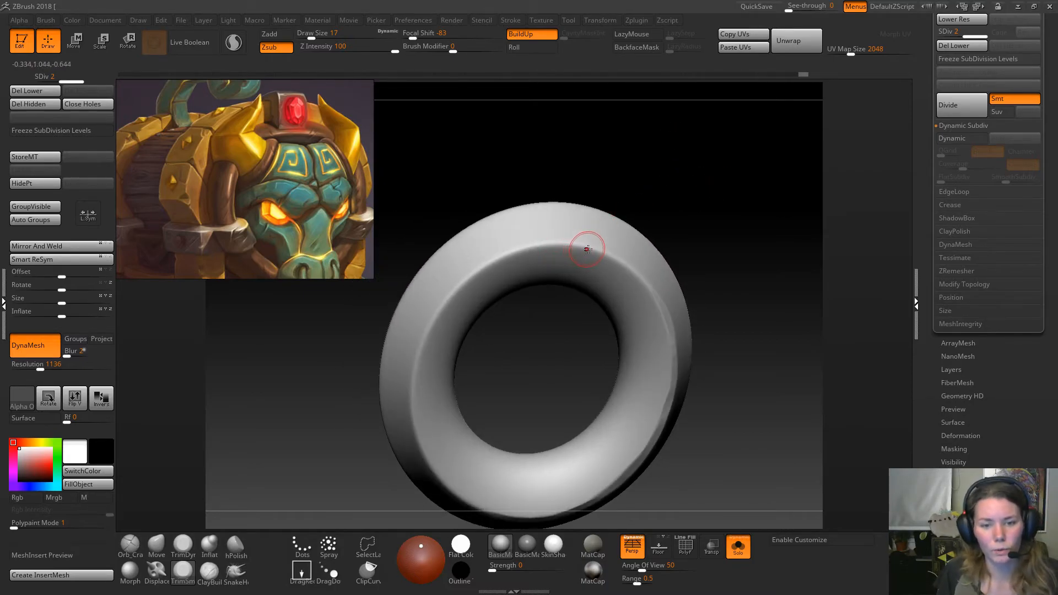
pyautogui.moveTo(598, 254)
pyautogui.mouseDown()
pyautogui.moveTo(609, 244)
pyautogui.moveTo(647, 289)
pyautogui.mouseUp()
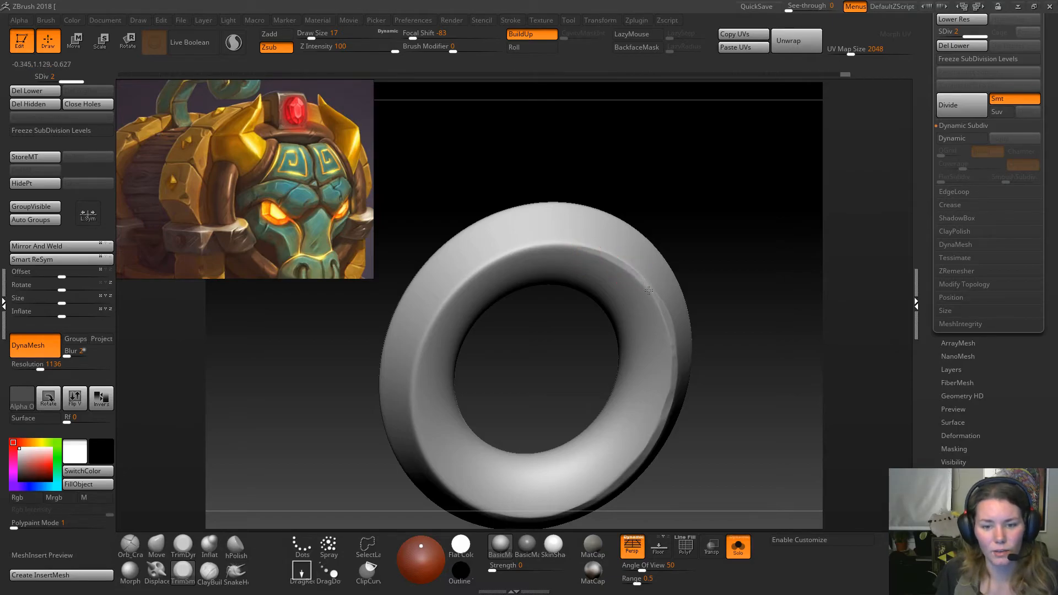
pyautogui.moveTo(709, 209); pyautogui.dragTo(420, 260)
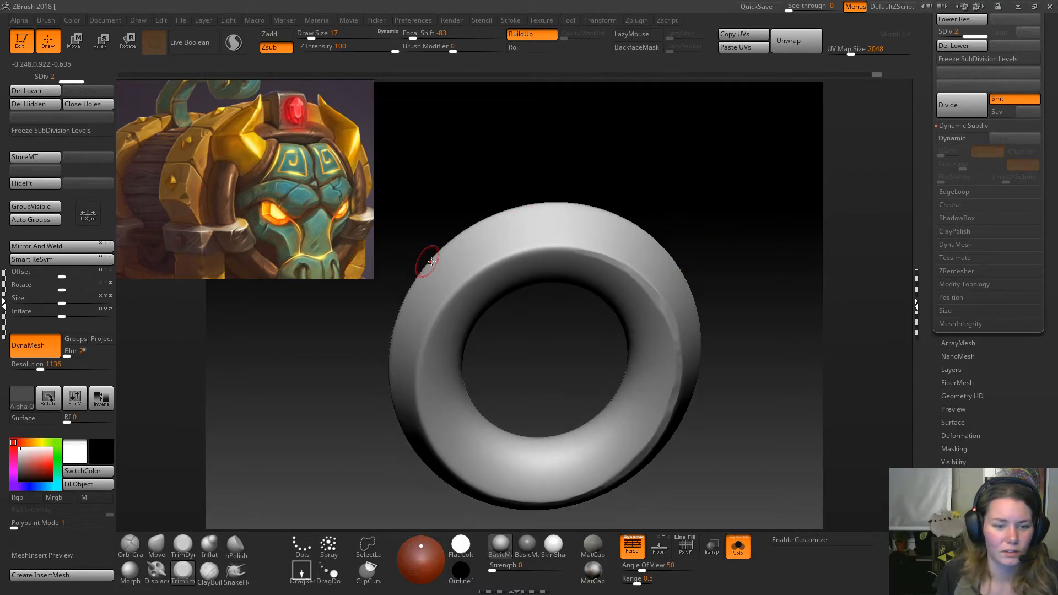
# Show the full model and flatten the ring's chipped rim edge around the horn with the TrimDynamic brush.
pyautogui.click(739, 550)
pyautogui.moveTo(796, 468); pyautogui.dragTo(687, 282)
pyautogui.keyDown('alt'); pyautogui.moveTo(860, 199); pyautogui.dragTo(961, 294); pyautogui.keyUp('alt')
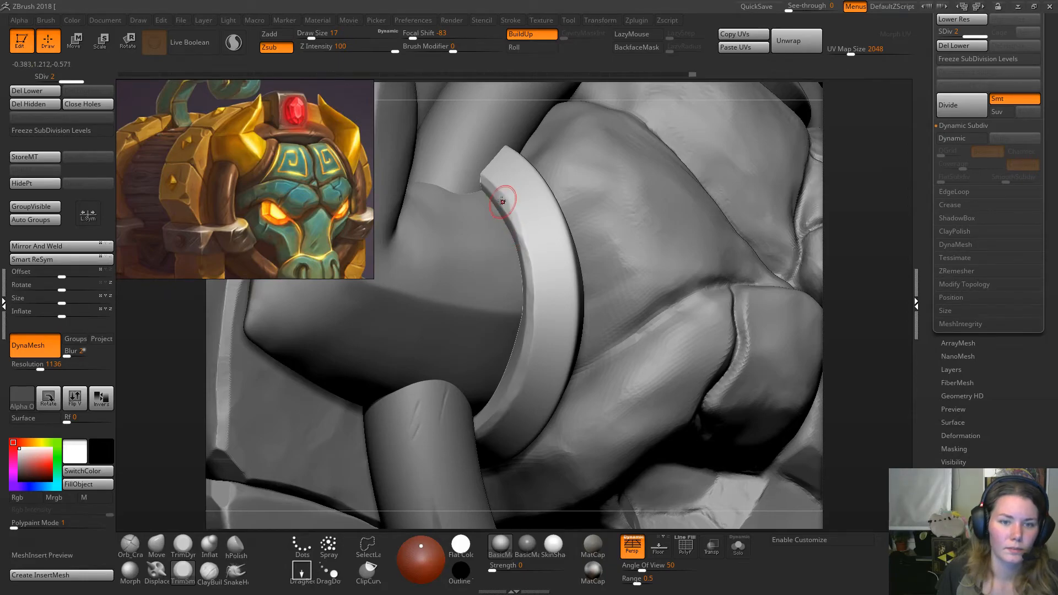
pyautogui.click(176, 543)
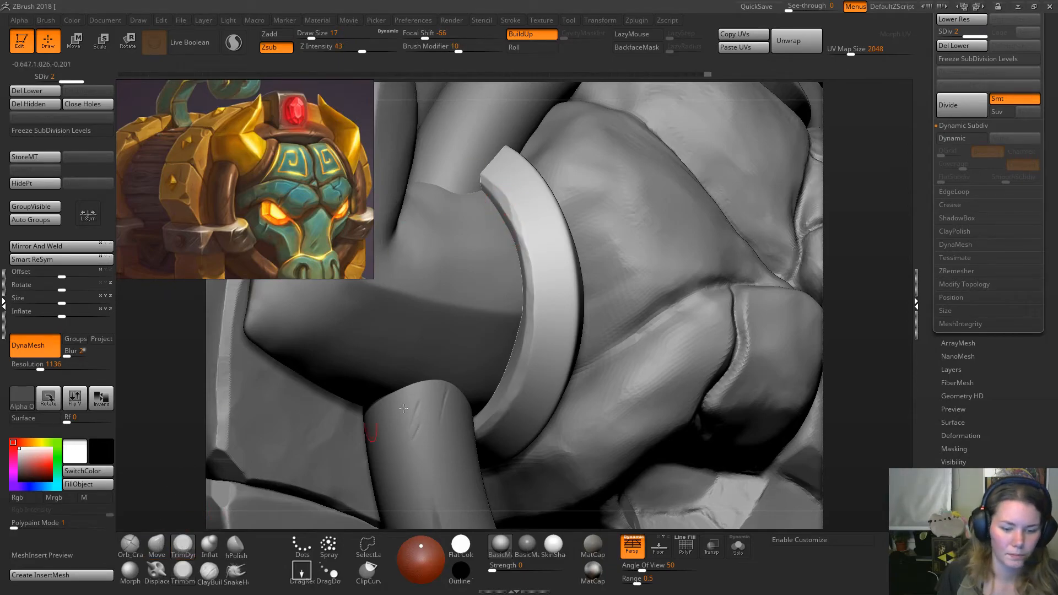
pyautogui.moveTo(859, 212); pyautogui.dragTo(821, 218)
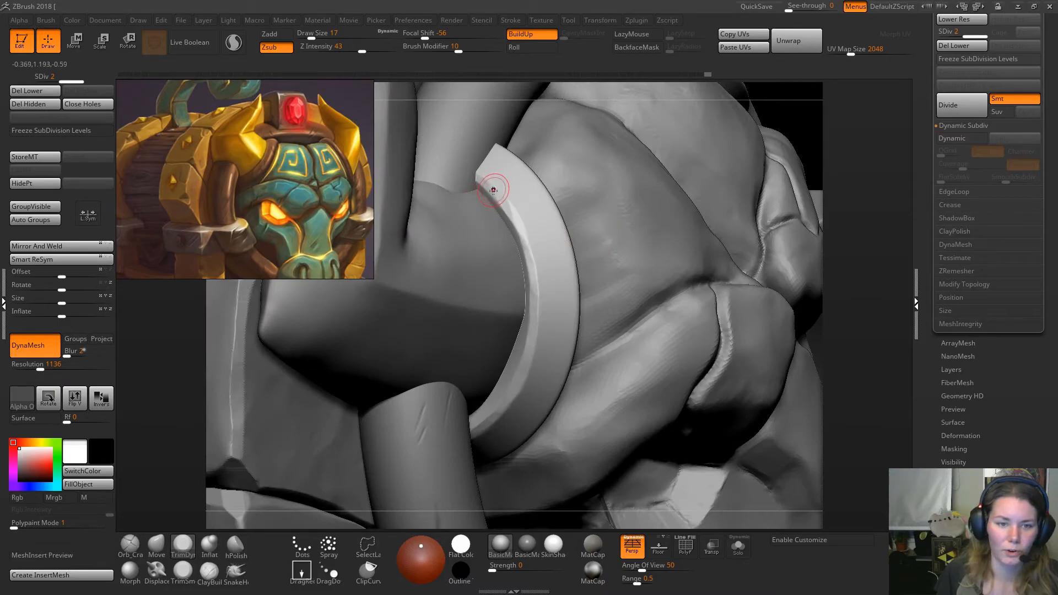
pyautogui.moveTo(502, 204); pyautogui.dragTo(535, 264)
pyautogui.moveTo(517, 228); pyautogui.dragTo(534, 314)
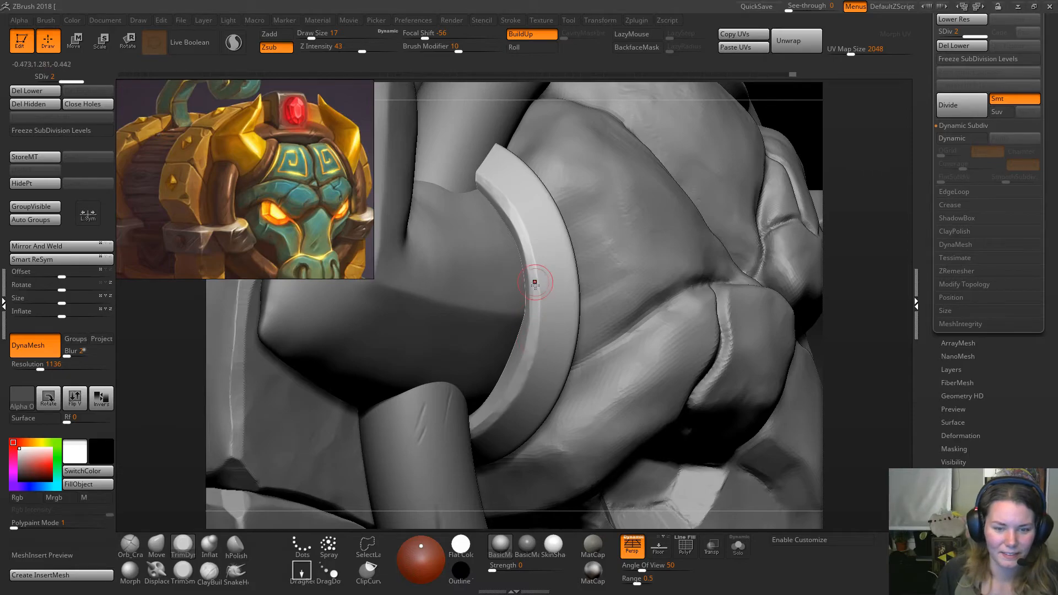
pyautogui.moveTo(526, 246); pyautogui.dragTo(532, 295)
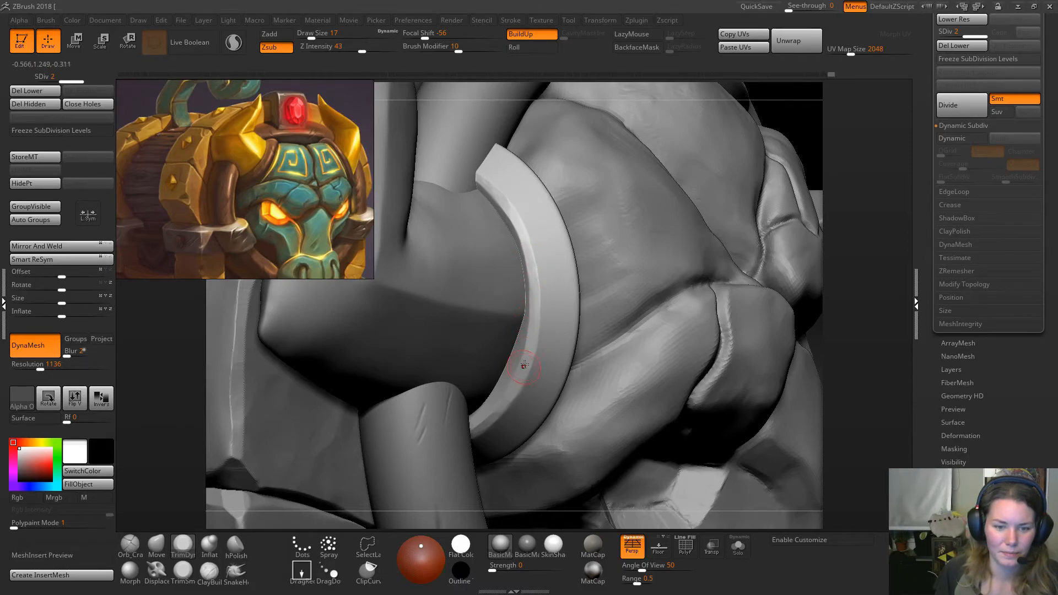
pyautogui.moveTo(873, 321); pyautogui.dragTo(788, 328)
# Isolate the ring and flatten irregular facets along its outer ridge with the TrimDynamic brush.
pyautogui.click(741, 553)
pyautogui.keyDown('alt'); pyautogui.moveTo(696, 174); pyautogui.dragTo(650, 237); pyautogui.keyUp('alt')
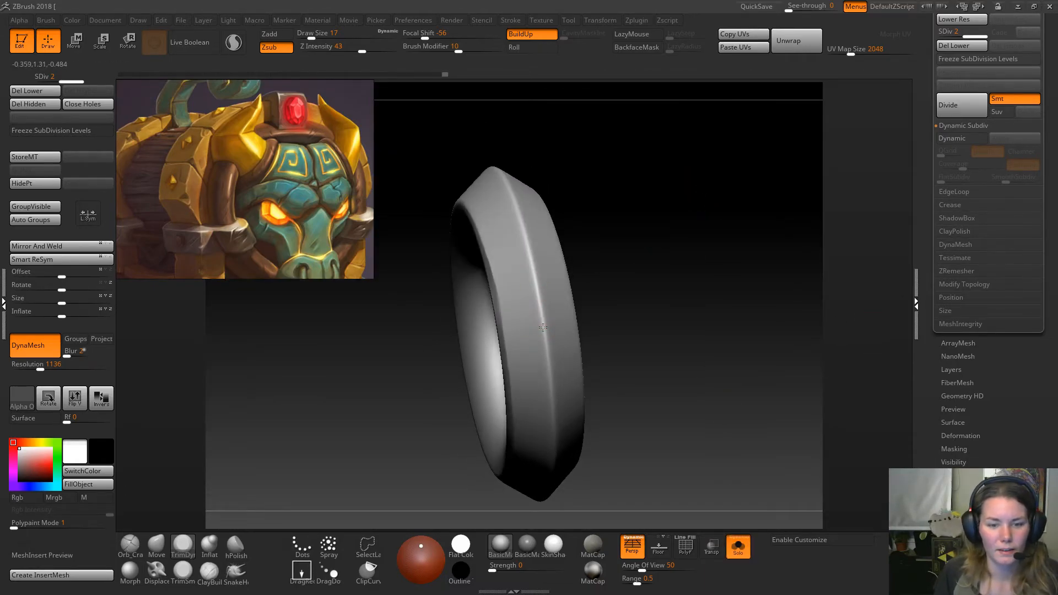
pyautogui.moveTo(539, 312); pyautogui.dragTo(536, 283)
pyautogui.click(534, 271)
pyautogui.moveTo(620, 184)
pyautogui.mouseDown()
pyautogui.moveTo(668, 219)
pyautogui.moveTo(677, 250)
pyautogui.moveTo(647, 267)
pyautogui.moveTo(614, 180)
pyautogui.mouseUp()
pyautogui.moveTo(706, 253)
pyautogui.mouseDown()
pyautogui.moveTo(569, 280)
pyautogui.moveTo(585, 335)
pyautogui.moveTo(557, 242)
pyautogui.mouseUp()
pyautogui.moveTo(616, 257)
pyautogui.mouseDown()
pyautogui.moveTo(671, 295)
pyautogui.moveTo(560, 267)
pyautogui.moveTo(583, 302)
pyautogui.mouseUp()
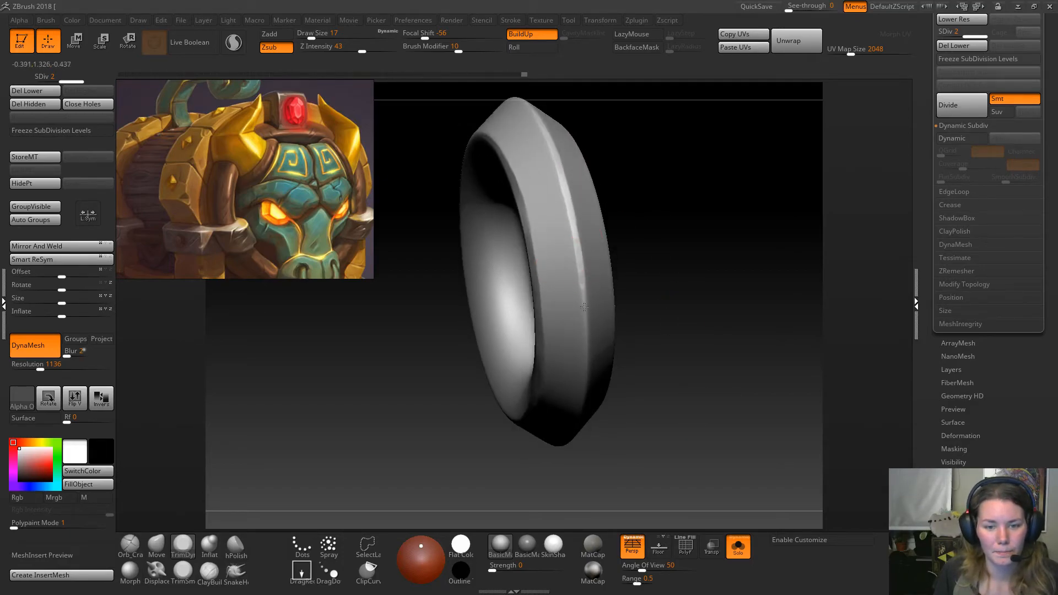
pyautogui.moveTo(663, 383); pyautogui.dragTo(639, 274)
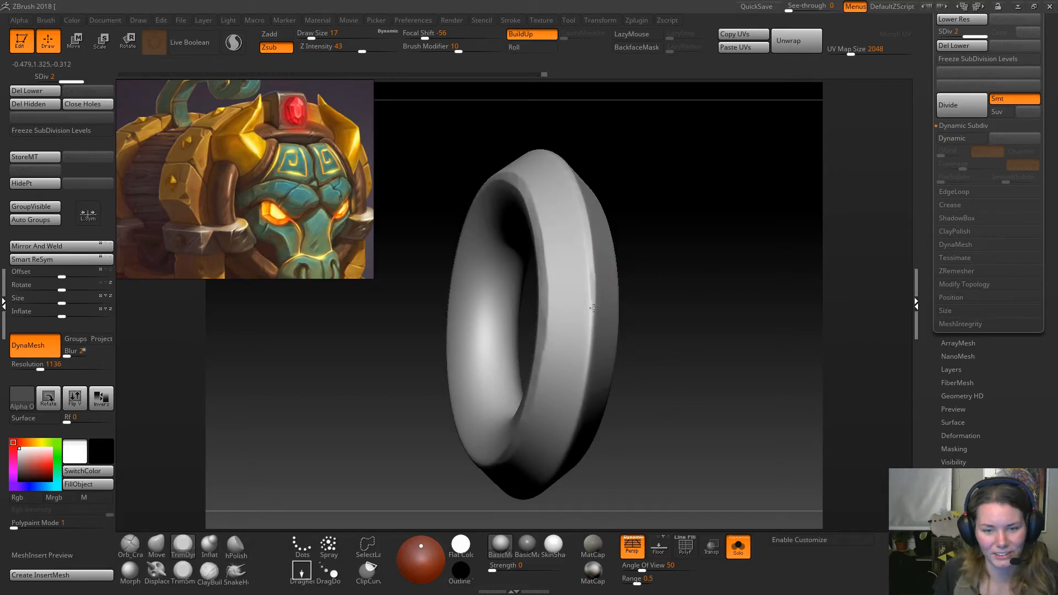
pyautogui.moveTo(697, 384); pyautogui.dragTo(666, 347)
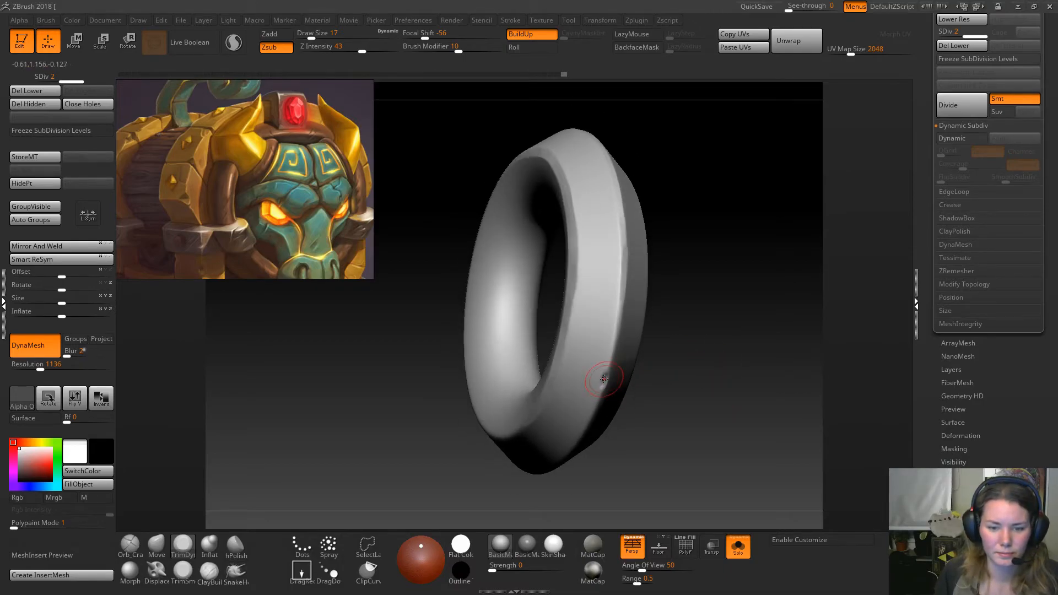
# Cut a small sharp notch into the lower part of the ring's outer ridge.
pyautogui.moveTo(712, 331); pyautogui.dragTo(743, 348)
pyautogui.moveTo(626, 332)
pyautogui.keyDown('ctrl'); pyautogui.keyDown('shift'); pyautogui.mouseDown()
pyautogui.moveTo(589, 332)
pyautogui.moveTo(591, 366)
pyautogui.mouseUp(); pyautogui.keyUp('shift'); pyautogui.keyUp('ctrl')
pyautogui.moveTo(680, 366)
pyautogui.mouseDown()
pyautogui.moveTo(654, 302)
pyautogui.moveTo(587, 324)
pyautogui.mouseUp()
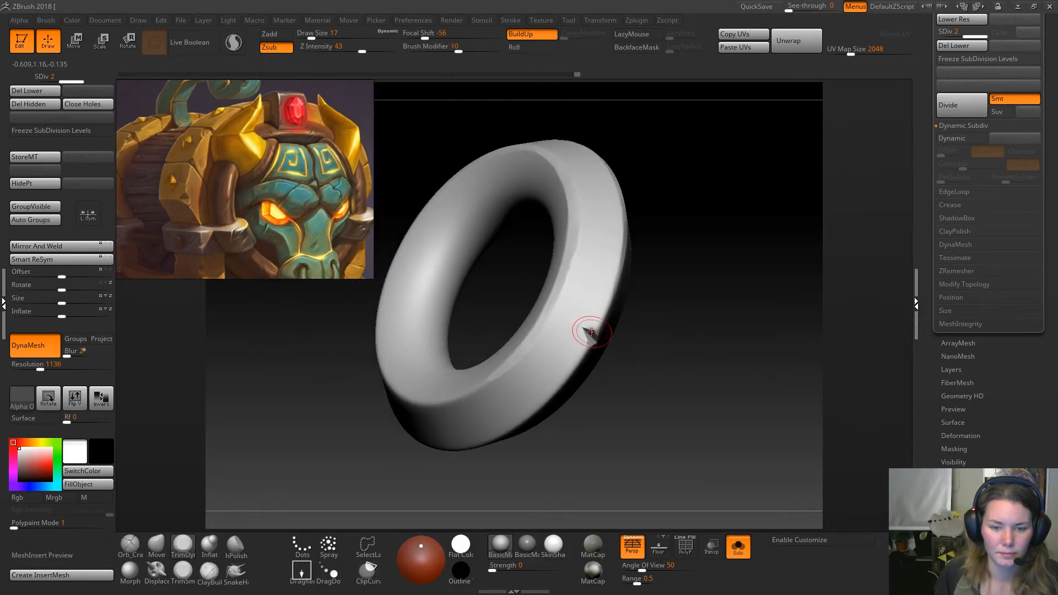
pyautogui.press('ctrl')
pyautogui.moveTo(696, 283)
pyautogui.mouseDown()
pyautogui.moveTo(685, 302)
pyautogui.moveTo(692, 245)
pyautogui.mouseUp()
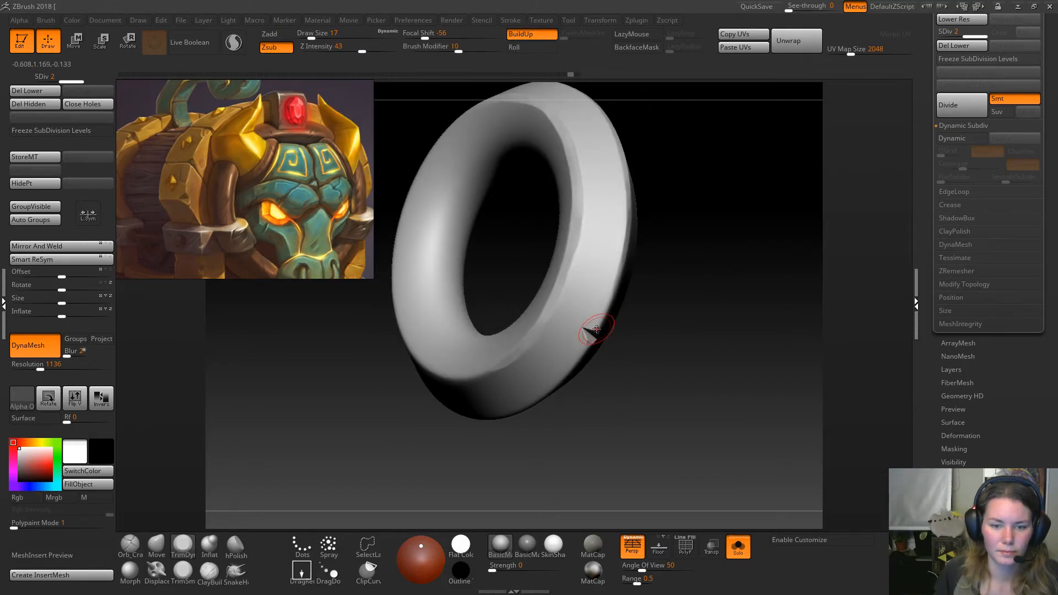
# Set the draw size to 8 and inspect the notch in the ring's outer ridge up close.
pyautogui.press('space')
pyautogui.moveTo(591, 329); pyautogui.dragTo(587, 329)
pyautogui.keyDown('alt'); pyautogui.moveTo(646, 298); pyautogui.dragTo(668, 337); pyautogui.keyUp('alt')
pyautogui.moveTo(713, 392)
pyautogui.mouseDown()
pyautogui.moveTo(717, 331)
pyautogui.moveTo(702, 350)
pyautogui.moveTo(715, 386)
pyautogui.moveTo(720, 380)
pyautogui.mouseUp()
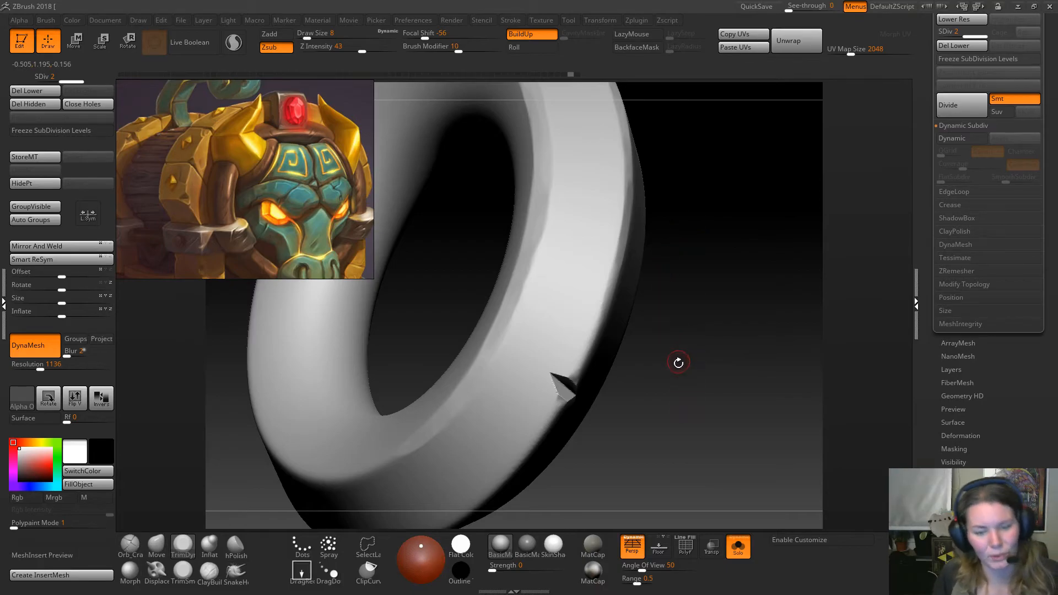
pyautogui.moveTo(678, 360); pyautogui.dragTo(562, 382)
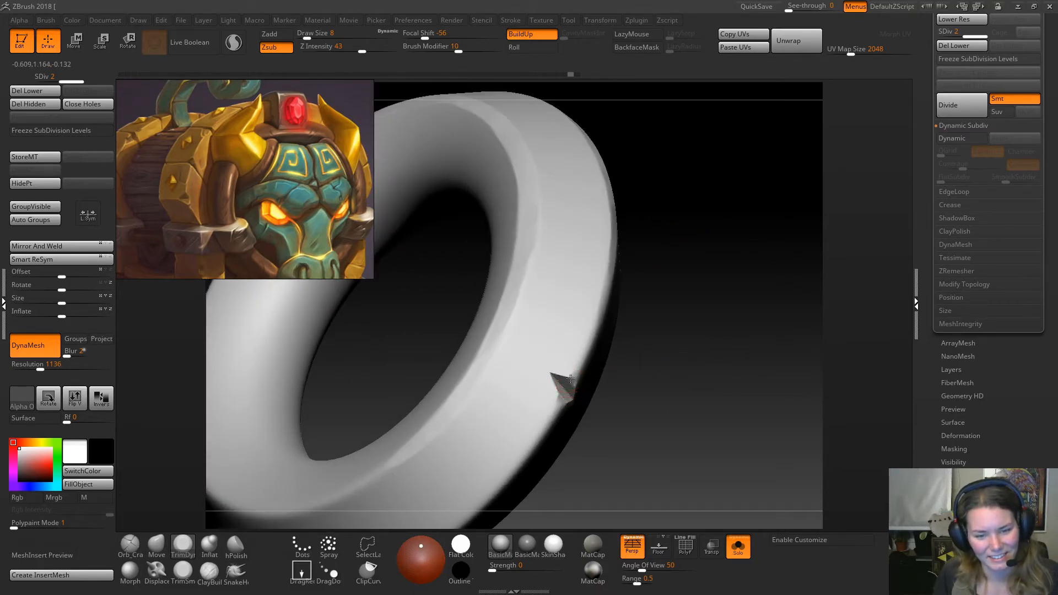
# Try smoothing the notch in Sculptris Pro mode, and delete the ring's lower subdivision levels.
pyautogui.click(235, 44)
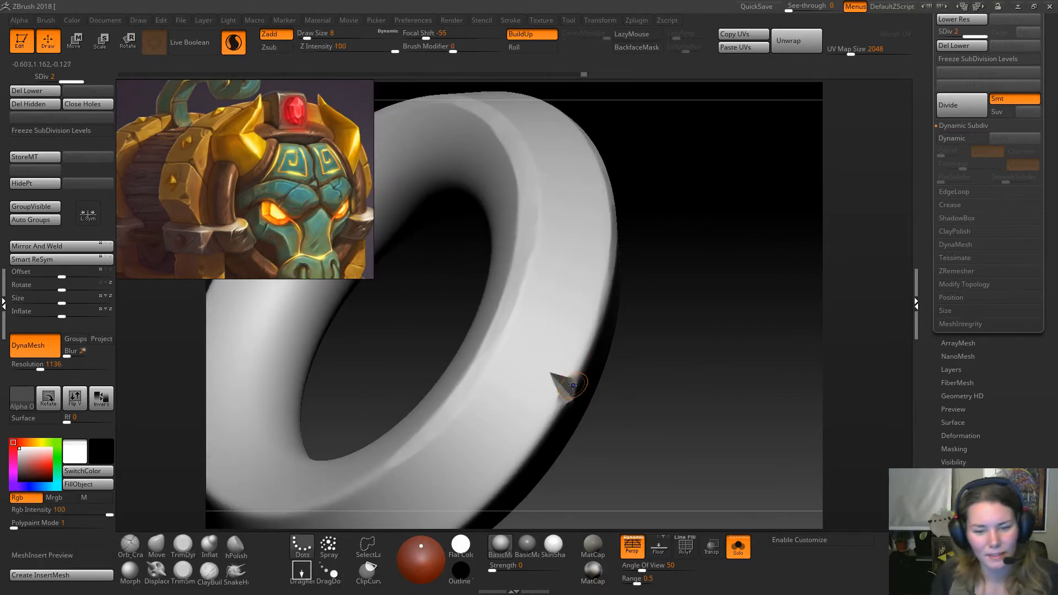
pyautogui.keyDown('shift'); pyautogui.click(565, 379); pyautogui.keyUp('shift')
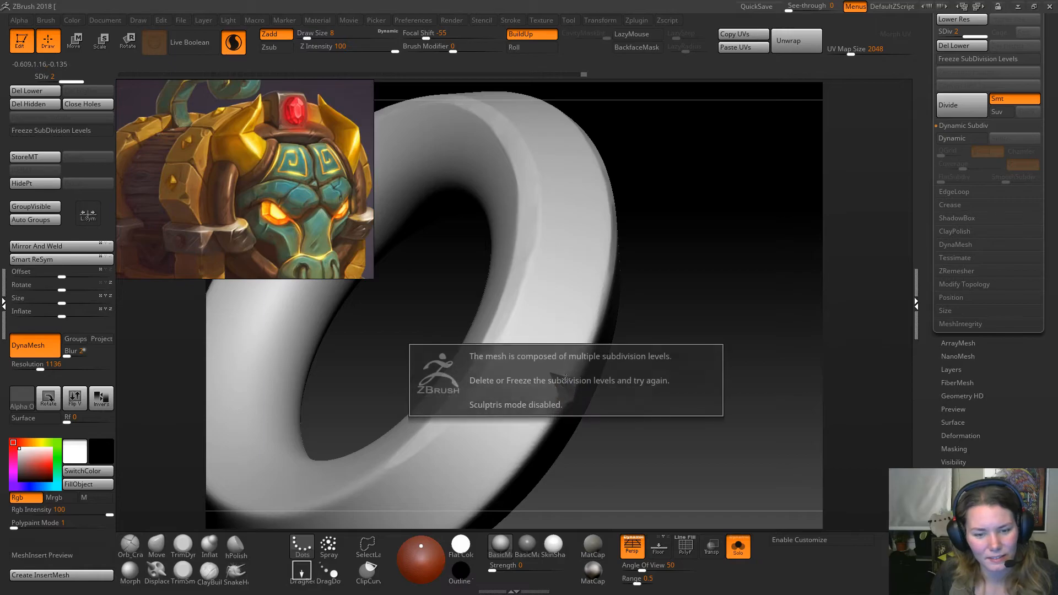
pyautogui.click(34, 91)
pyautogui.moveTo(662, 321); pyautogui.dragTo(651, 356)
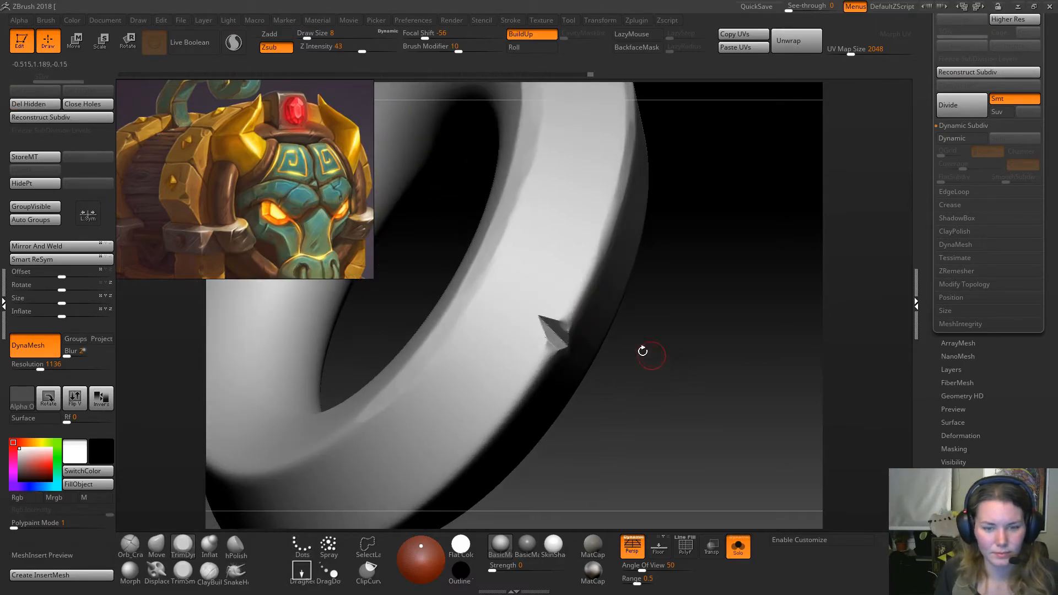
# Try reworking the notch's corners with Sculptris Pro mode and a draw size of 4, and undo the last smoothing.
pyautogui.keyDown('shift'); pyautogui.moveTo(552, 325); pyautogui.dragTo(546, 321); pyautogui.keyUp('shift')
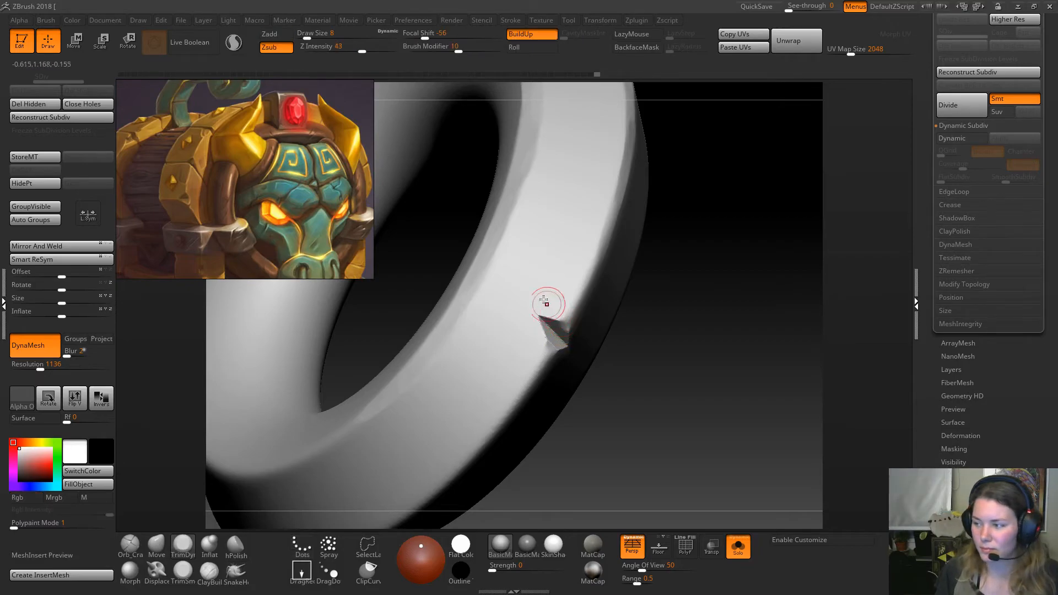
pyautogui.click(233, 42)
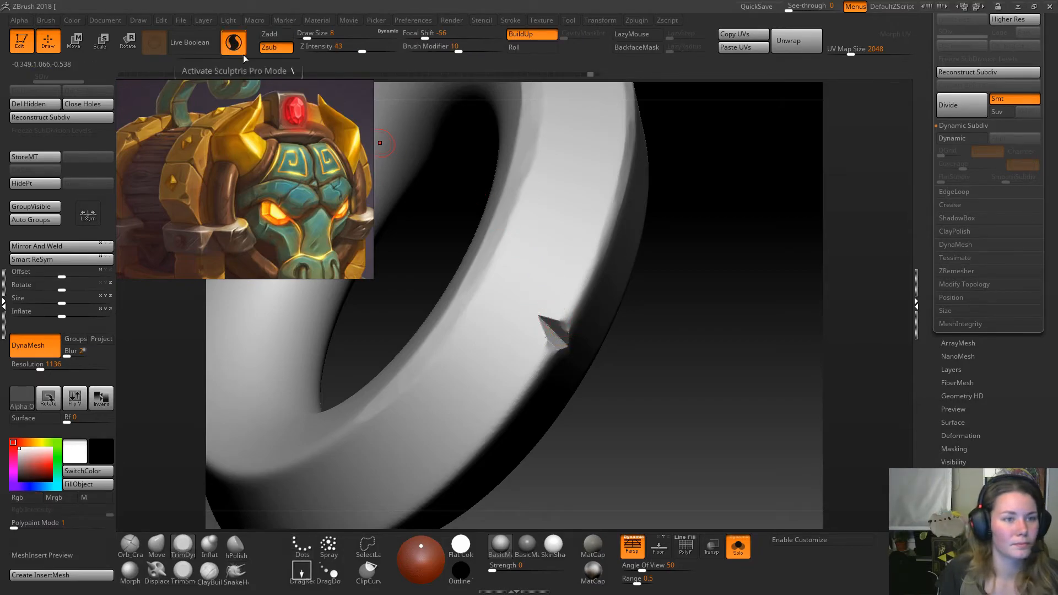
pyautogui.moveTo(541, 324); pyautogui.dragTo(563, 331)
pyautogui.press('space')
pyautogui.click(551, 332)
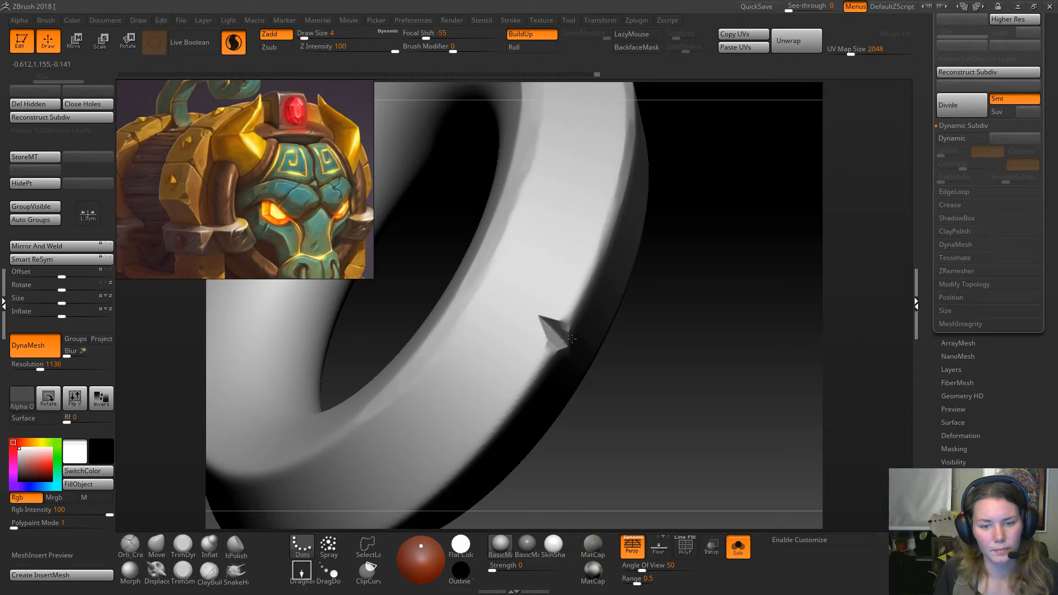
pyautogui.keyDown('shift'); pyautogui.moveTo(569, 336); pyautogui.dragTo(567, 327); pyautogui.keyUp('shift')
pyautogui.click(234, 42)
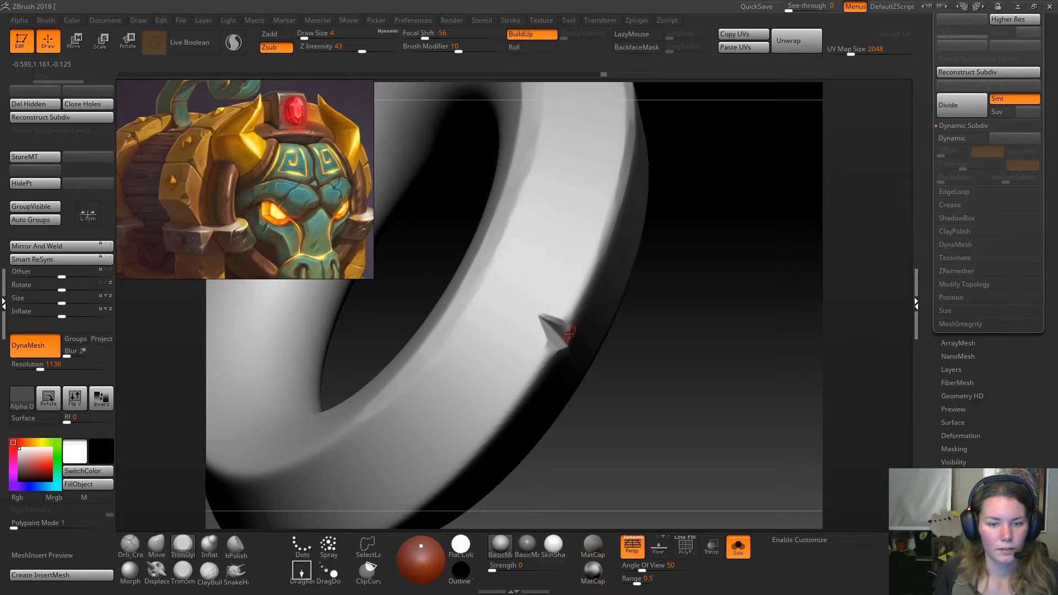
pyautogui.hotkey('ctrl', 'z')
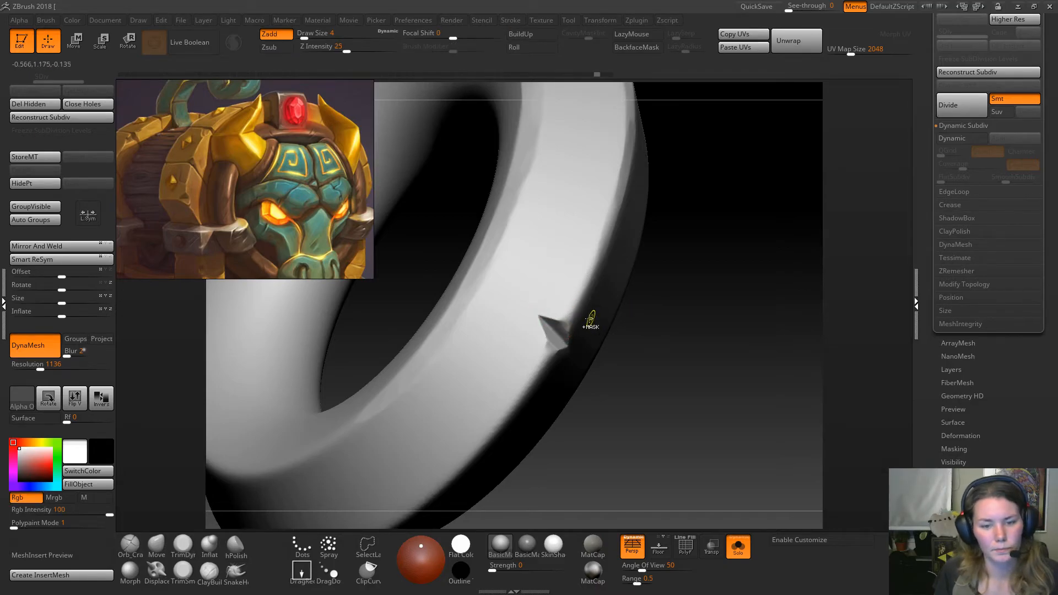
# Set the draw size to 8 and flatten the ring's ridge around the notch with the TrimDynamic brush.
pyautogui.press('space')
pyautogui.moveTo(564, 324); pyautogui.dragTo(569, 323)
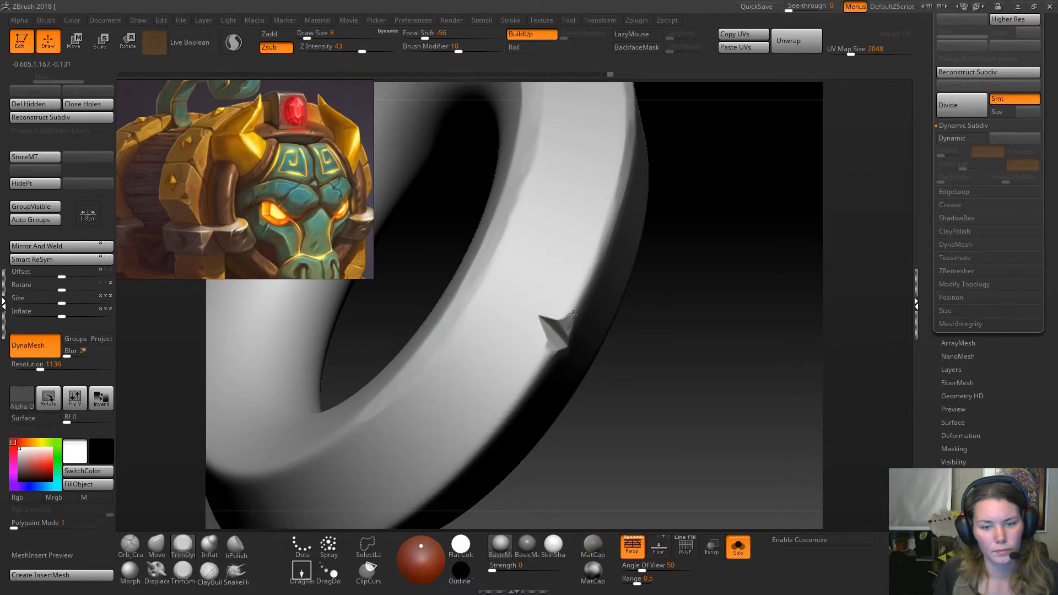
pyautogui.moveTo(617, 285); pyautogui.dragTo(549, 348)
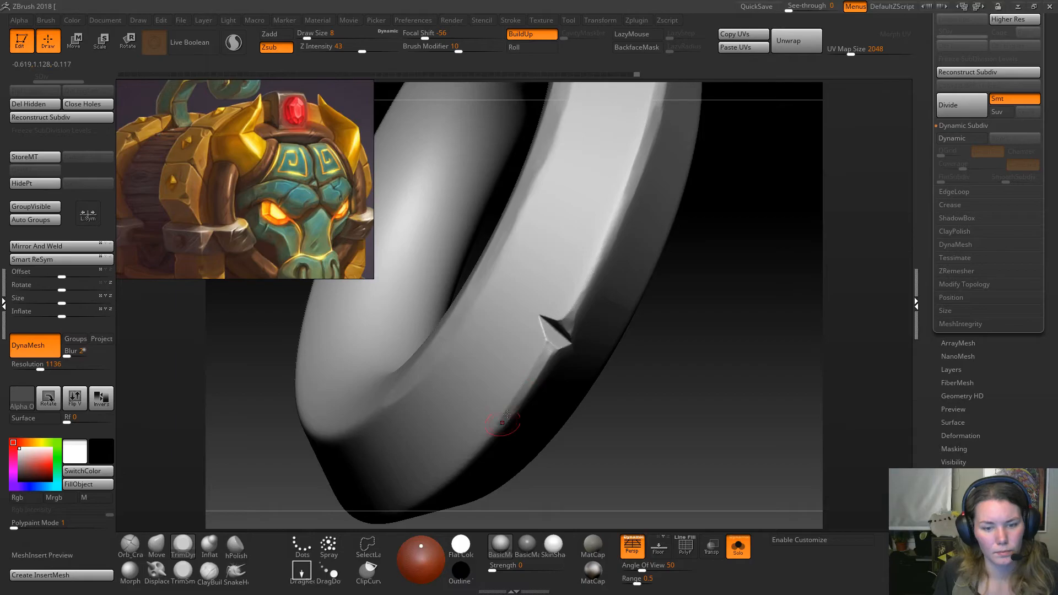
# Show the whole model again and carve a short diagonal crack across the ring's outer ridge with the Orb_Cracks brush.
pyautogui.click(739, 554)
pyautogui.moveTo(737, 520)
pyautogui.keyDown('alt'); pyautogui.mouseDown()
pyautogui.moveTo(725, 196)
pyautogui.moveTo(743, 263)
pyautogui.moveTo(700, 225)
pyautogui.moveTo(669, 309)
pyautogui.moveTo(663, 295)
pyautogui.mouseUp(); pyautogui.keyUp('alt')
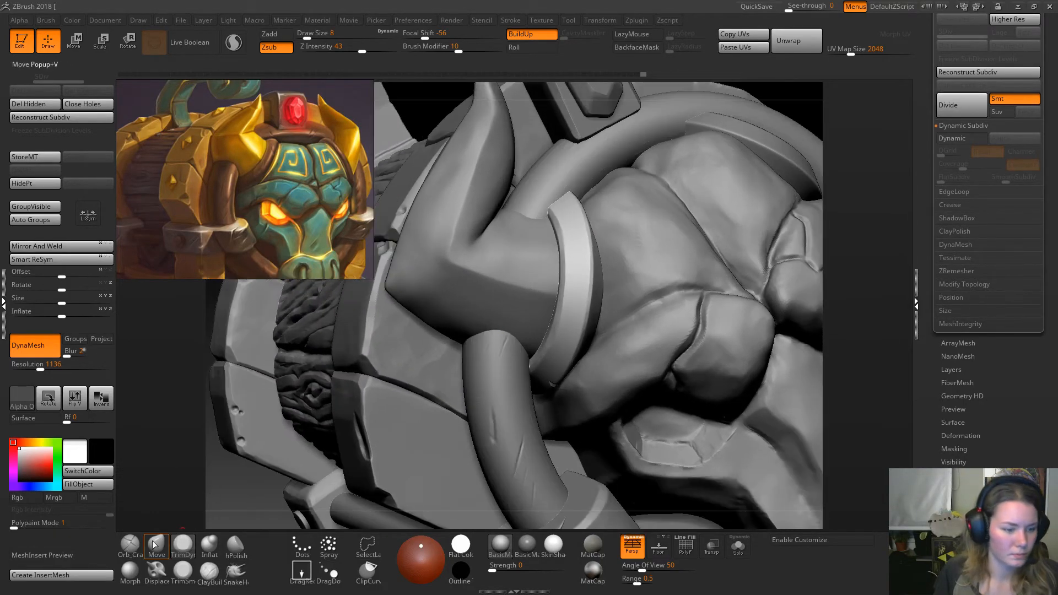
pyautogui.click(130, 545)
pyautogui.moveTo(854, 208); pyautogui.dragTo(825, 227)
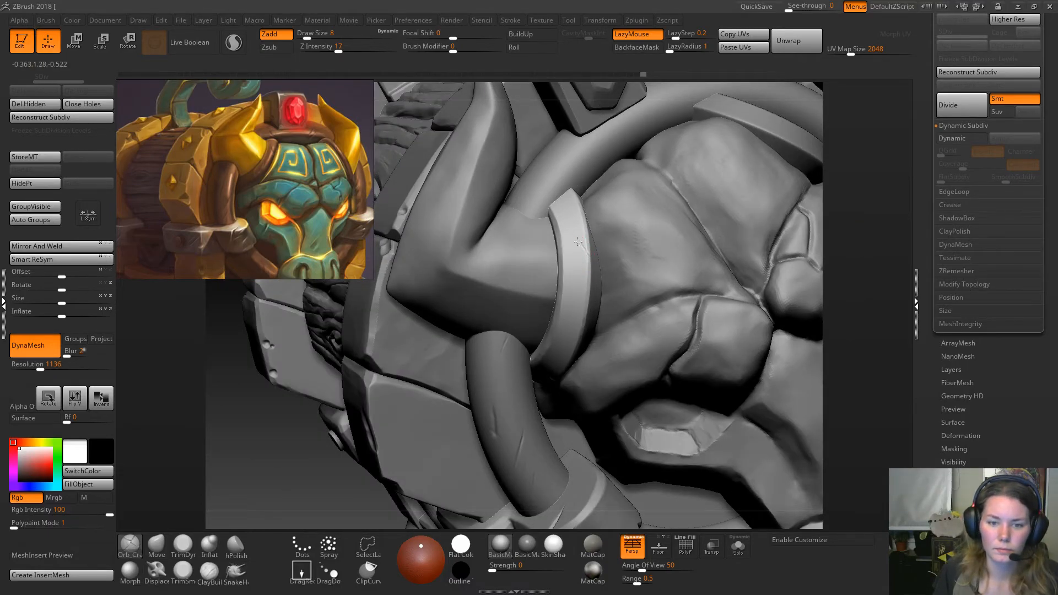
pyautogui.keyDown('alt'); pyautogui.moveTo(853, 299); pyautogui.dragTo(877, 211); pyautogui.keyUp('alt')
pyautogui.moveTo(582, 305); pyautogui.dragTo(565, 282)
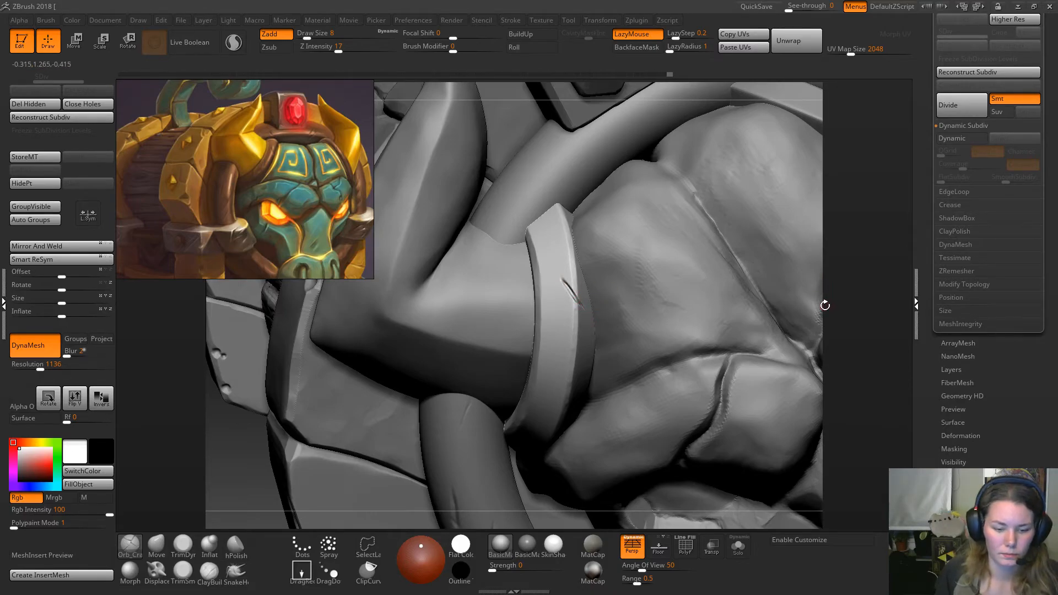
# Deepen the ring's diagonal crack with further Orb_Cracks strokes and smooth its lower end.
pyautogui.keyDown('alt'); pyautogui.moveTo(837, 232); pyautogui.dragTo(816, 366); pyautogui.keyUp('alt')
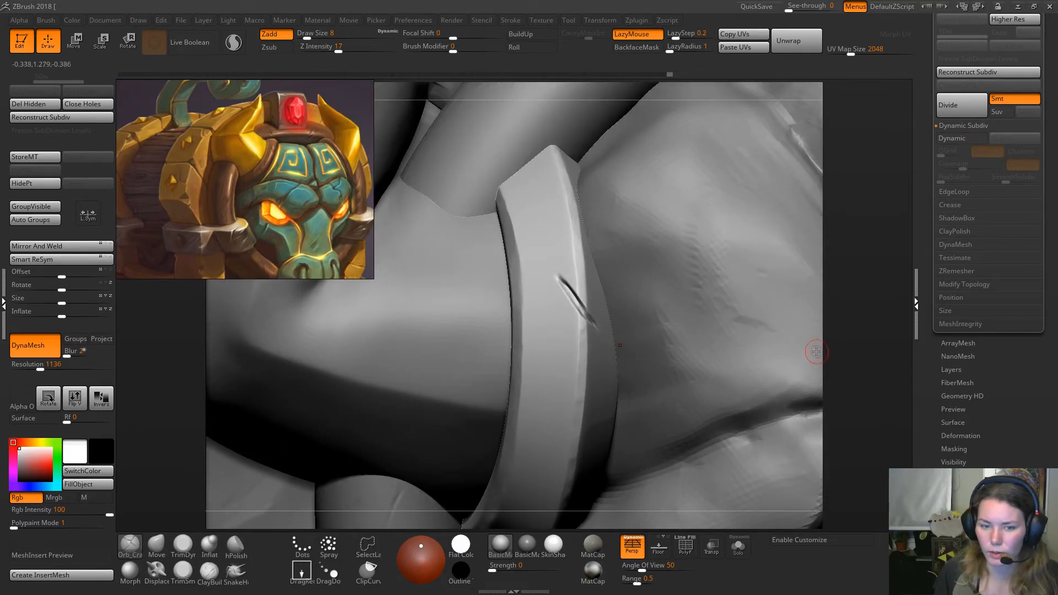
pyautogui.click(183, 570)
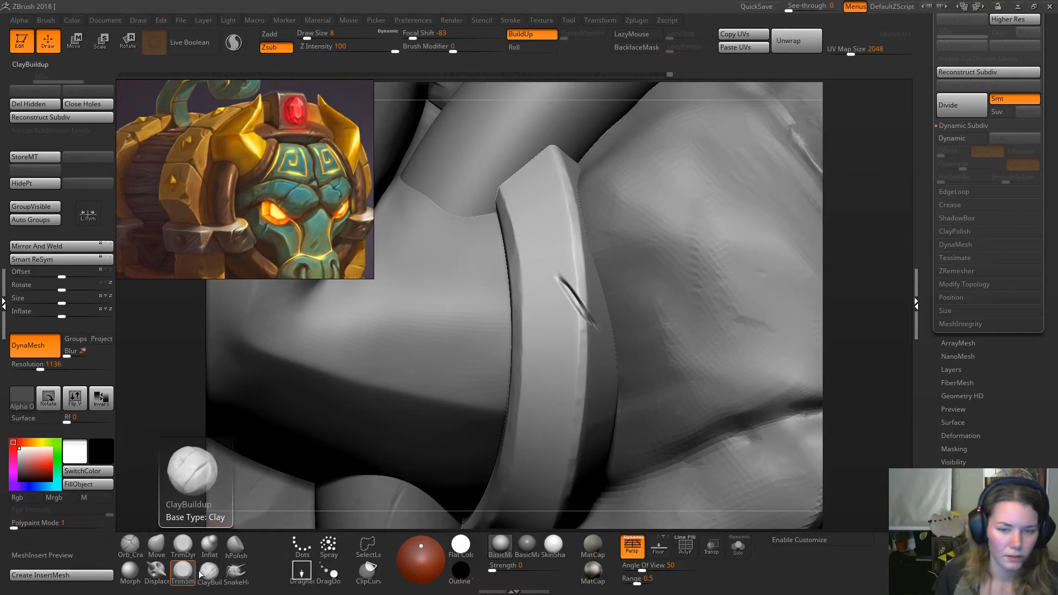
pyautogui.click(130, 544)
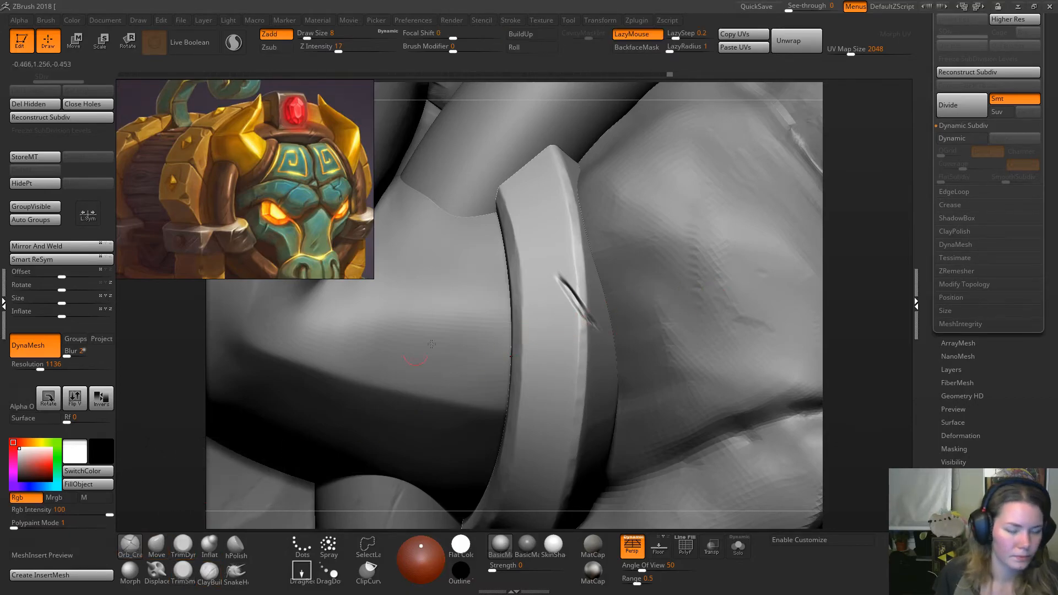
pyautogui.moveTo(574, 293); pyautogui.dragTo(562, 280)
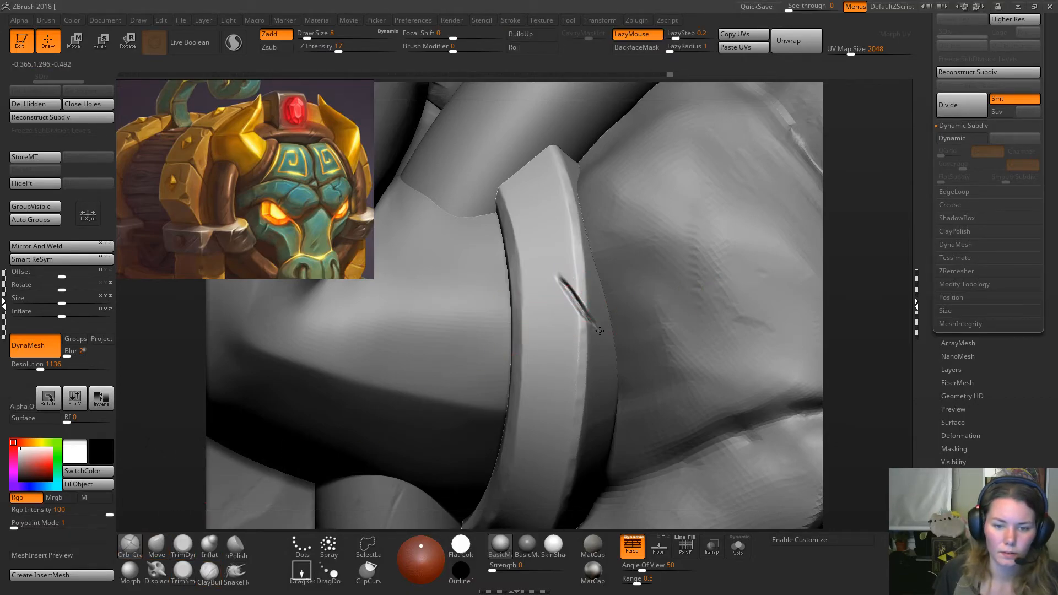
pyautogui.moveTo(597, 328); pyautogui.dragTo(577, 304)
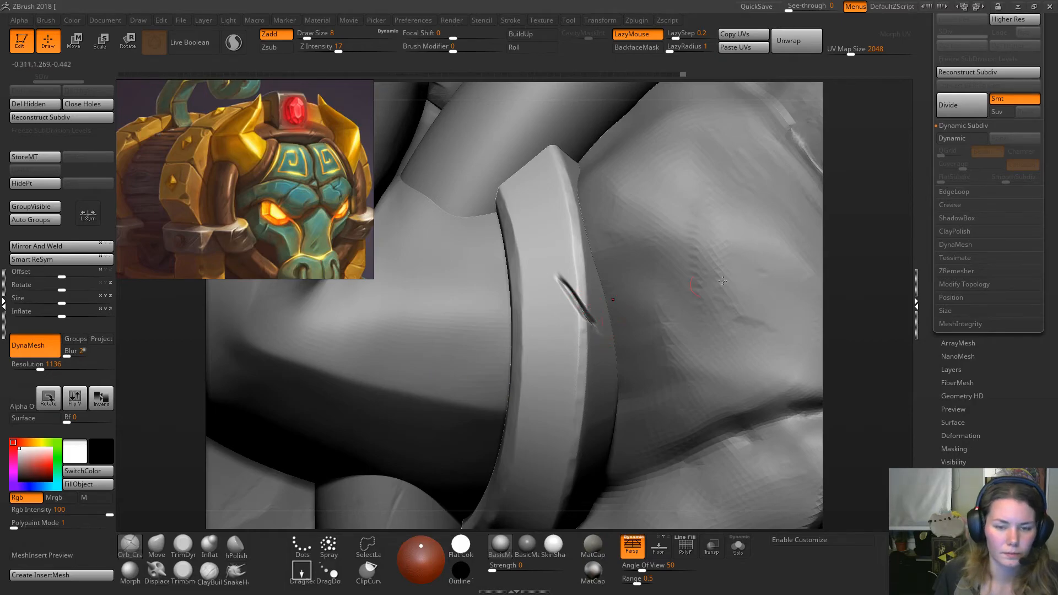
pyautogui.moveTo(832, 307); pyautogui.dragTo(793, 305)
pyautogui.keyDown('shift'); pyautogui.moveTo(590, 322); pyautogui.dragTo(598, 326); pyautogui.keyUp('shift')
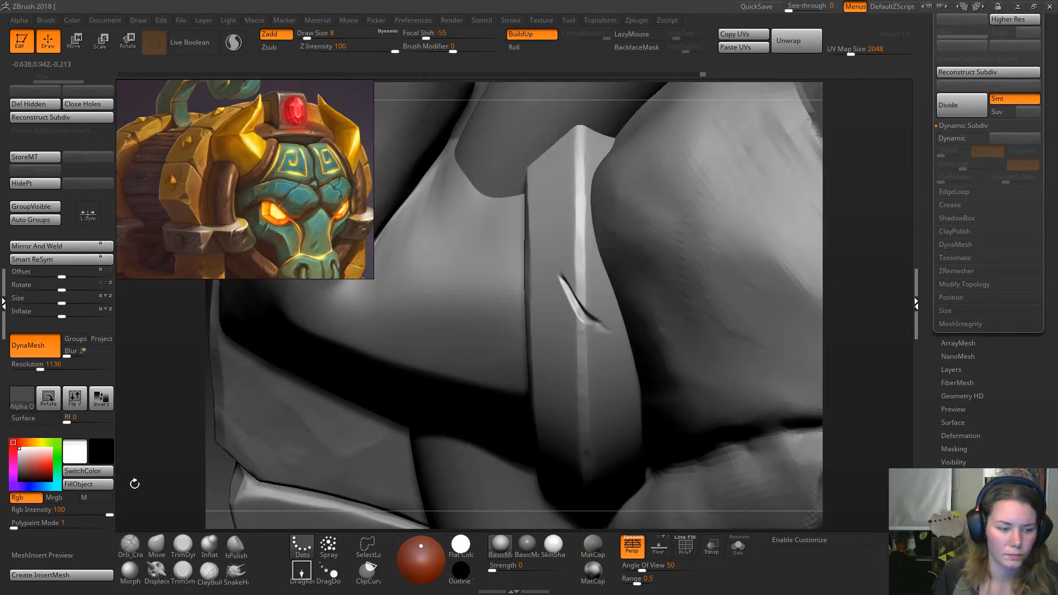
# Trim the edges along the ring's diagonal crack with the TrimSmoothBorder brush at draw size 4.
pyautogui.click(187, 572)
pyautogui.moveTo(611, 358); pyautogui.dragTo(567, 302)
pyautogui.press('space')
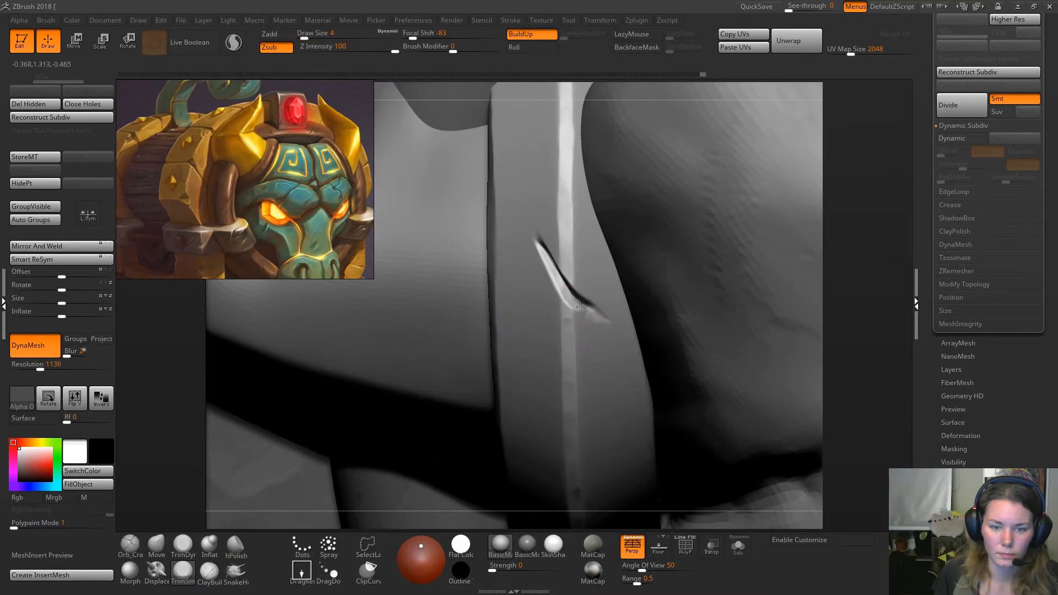
pyautogui.moveTo(586, 312)
pyautogui.mouseDown()
pyautogui.moveTo(564, 297)
pyautogui.moveTo(534, 241)
pyautogui.mouseUp()
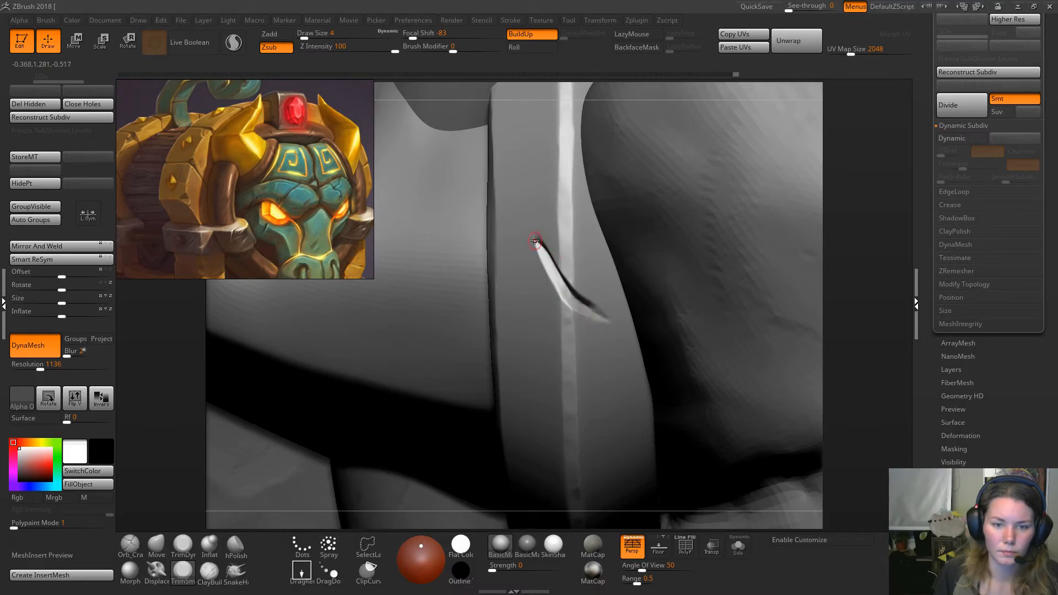
pyautogui.moveTo(866, 202); pyautogui.dragTo(649, 224)
pyautogui.moveTo(573, 286); pyautogui.dragTo(538, 238)
pyautogui.moveTo(826, 279); pyautogui.dragTo(771, 279)
pyautogui.moveTo(570, 281); pyautogui.dragTo(538, 236)
pyautogui.moveTo(838, 255); pyautogui.dragTo(887, 251)
# Sharpen the ring's diagonal crack with the Pinch brush at draw size 13.
pyautogui.press('b')
pyautogui.press('p')
pyautogui.press('i')
pyautogui.press('space')
pyautogui.moveTo(552, 266); pyautogui.dragTo(555, 266)
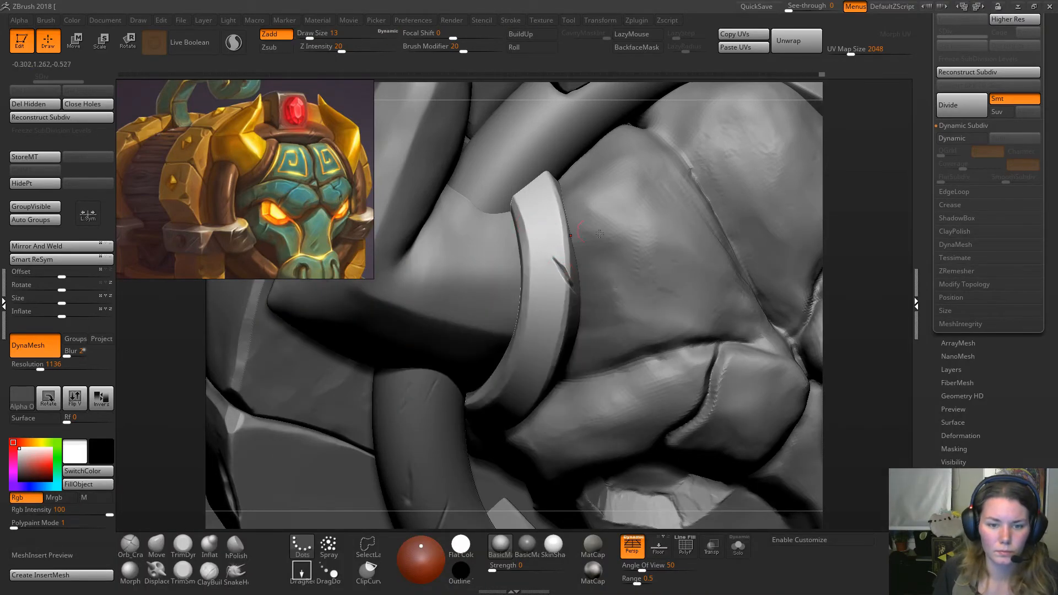
pyautogui.moveTo(830, 272); pyautogui.dragTo(590, 290)
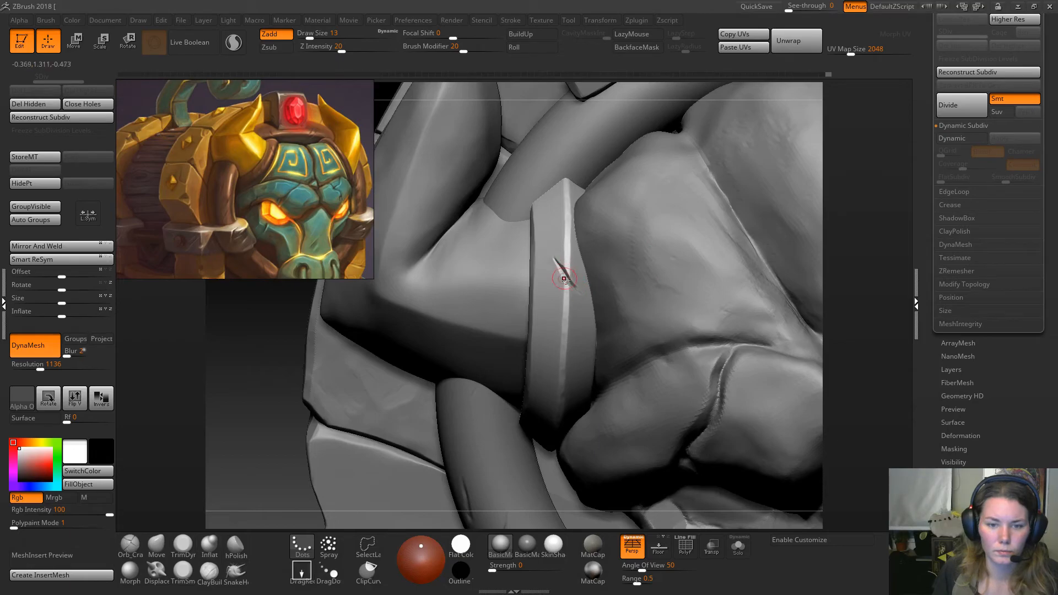
pyautogui.moveTo(563, 272); pyautogui.dragTo(553, 257)
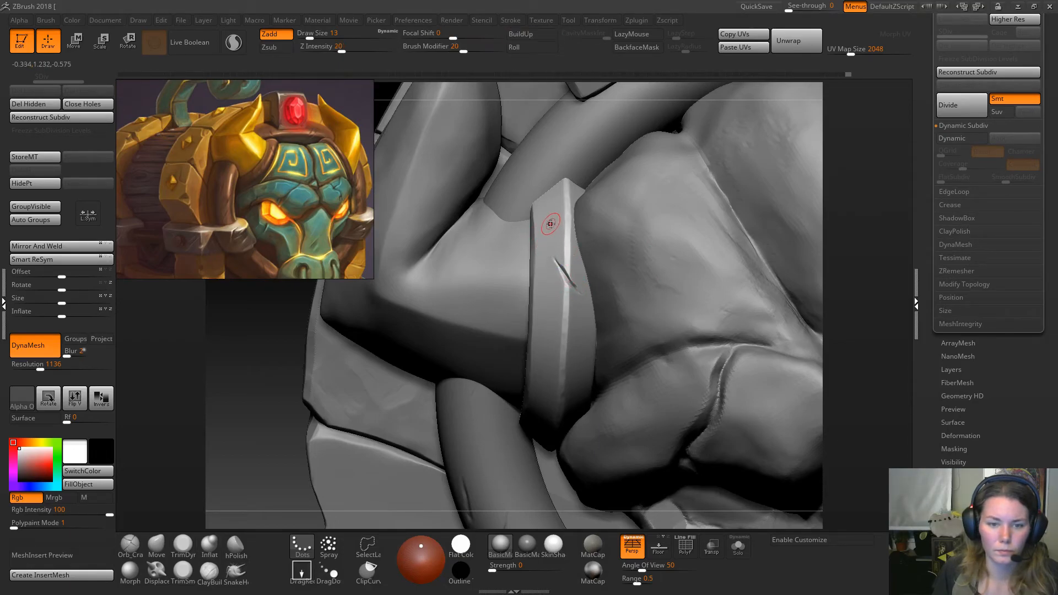
# Flatten the ring's surface beside the crack with the TrimDynamic brush and save the file.
pyautogui.click(183, 546)
pyautogui.moveTo(560, 280); pyautogui.dragTo(547, 254)
pyautogui.moveTo(855, 242); pyautogui.dragTo(871, 244)
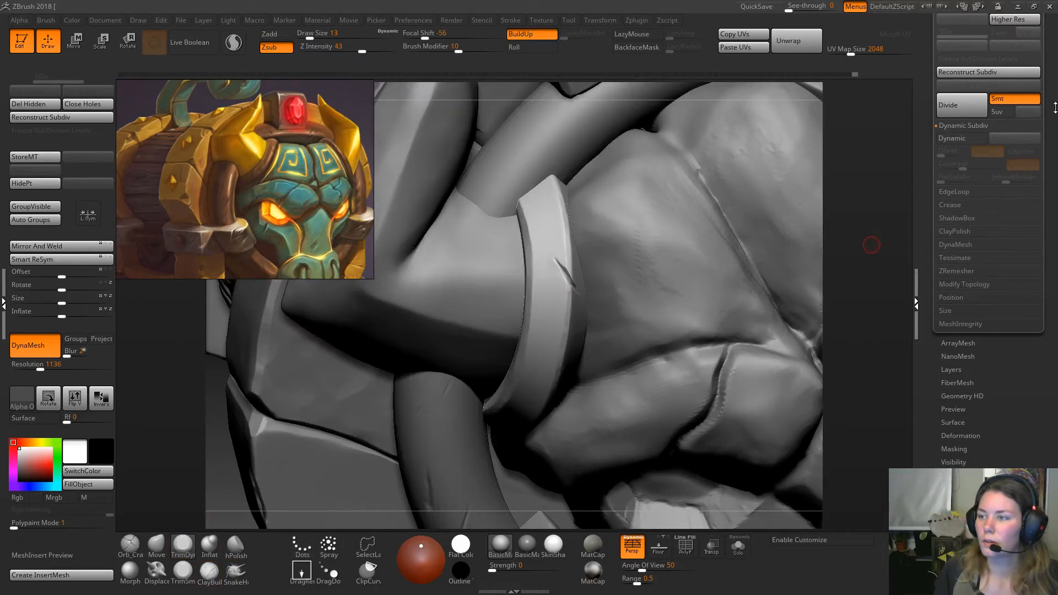
pyautogui.click(1048, 21)
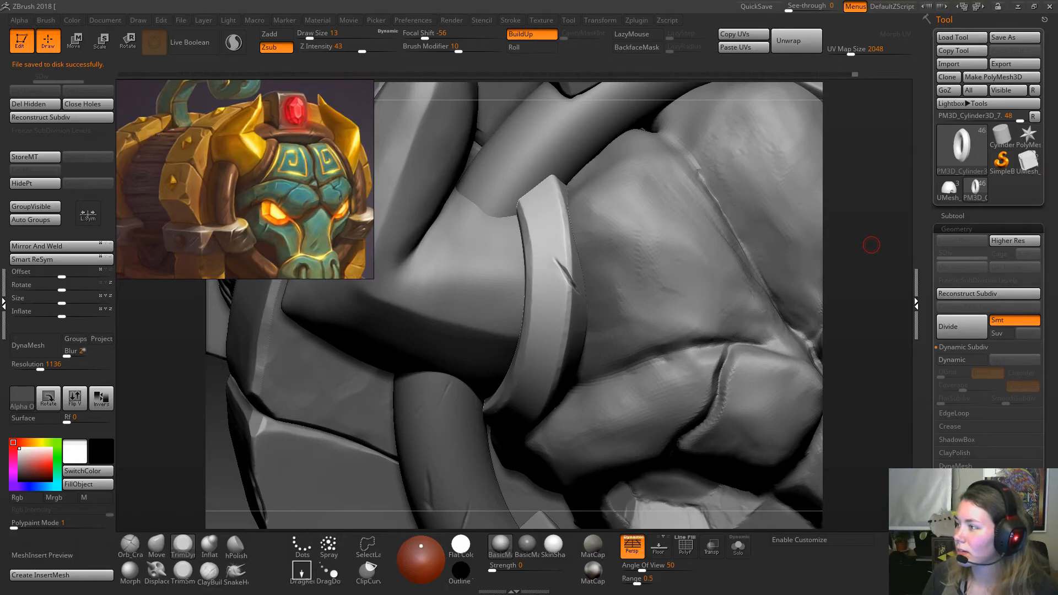
pyautogui.hotkey('alt', 'Tab')
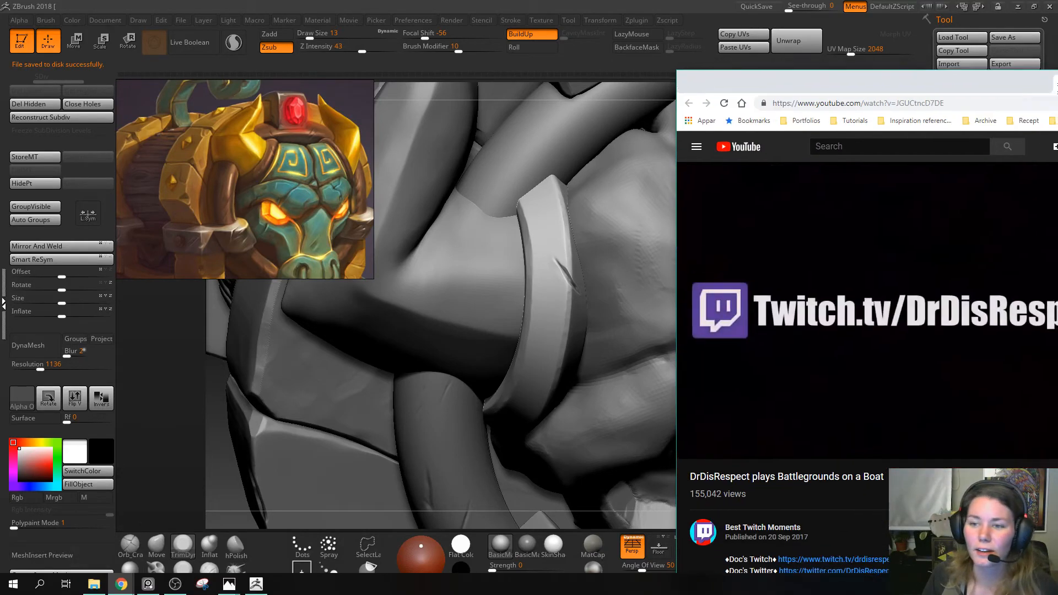
pyautogui.hotkey('alt', 'Tab')
pyautogui.moveTo(1057, 110); pyautogui.dragTo(828, 70)
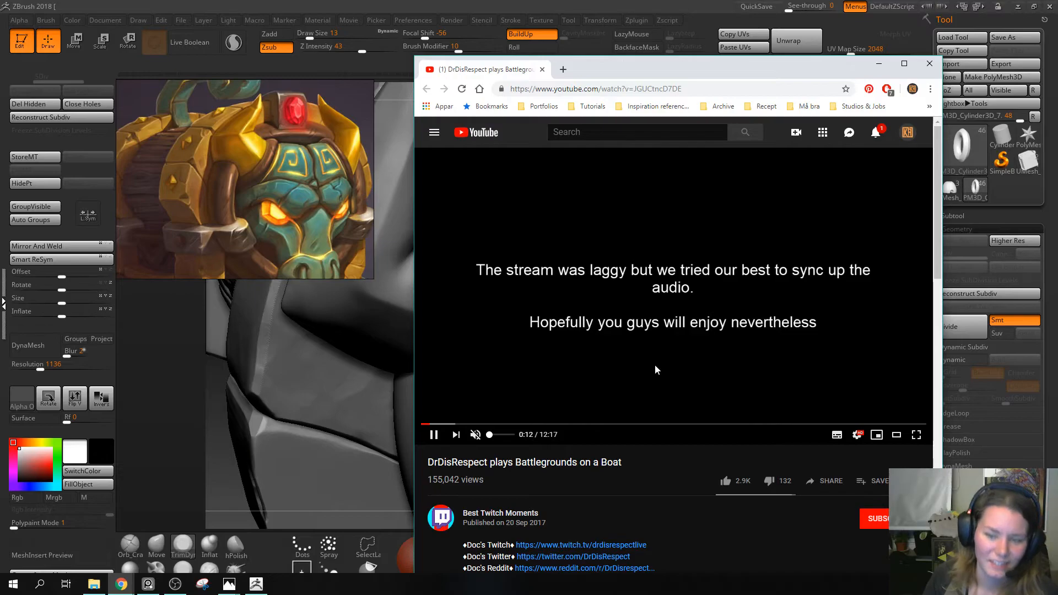
pyautogui.click(442, 428)
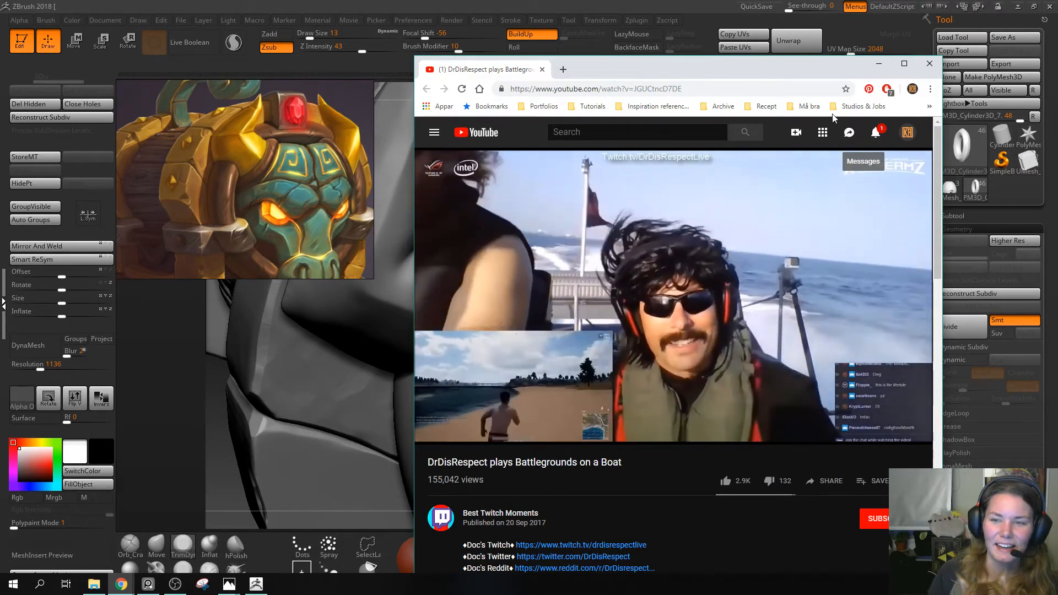
pyautogui.click(930, 64)
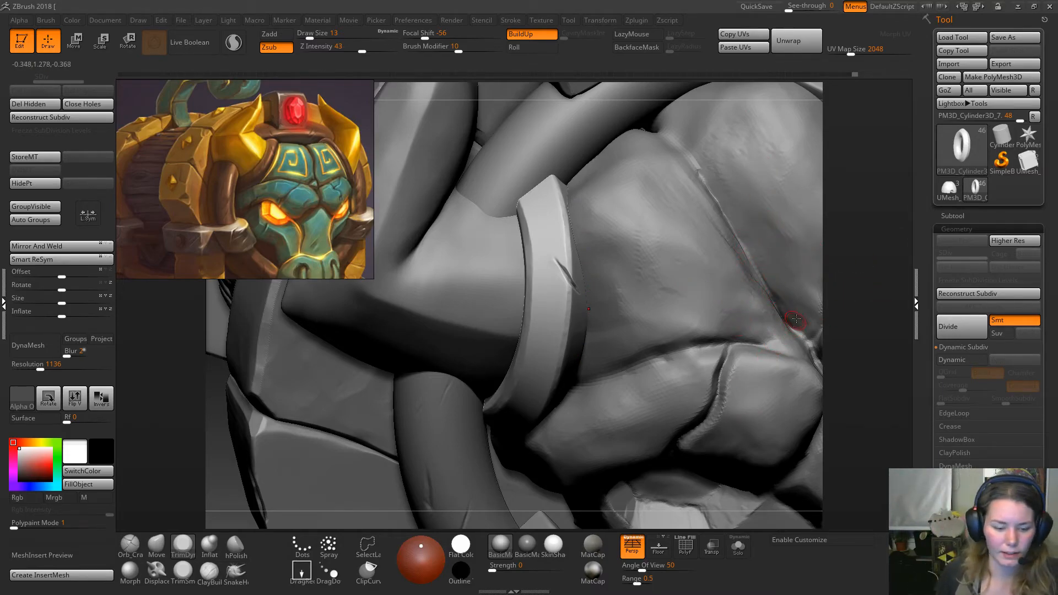
# Select the thick round ring framing the bull's forehead, carve a short crack beside the horn with Orb_Cracks, and smooth the crack's end.
pyautogui.moveTo(860, 270); pyautogui.dragTo(805, 198)
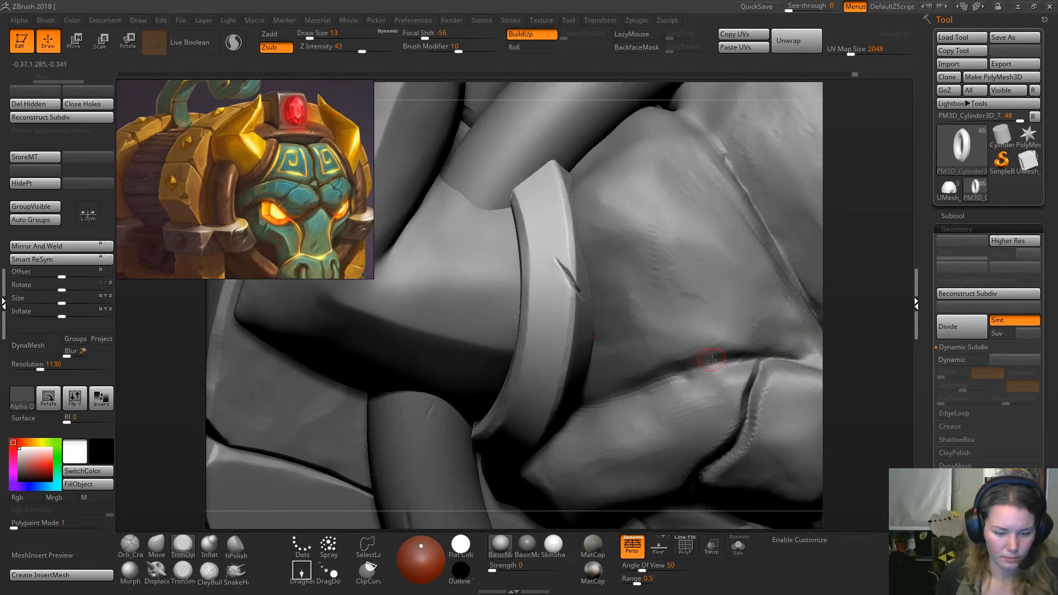
pyautogui.keyDown('ctrl'); pyautogui.moveTo(696, 349); pyautogui.dragTo(664, 292, button='right'); pyautogui.keyUp('ctrl')
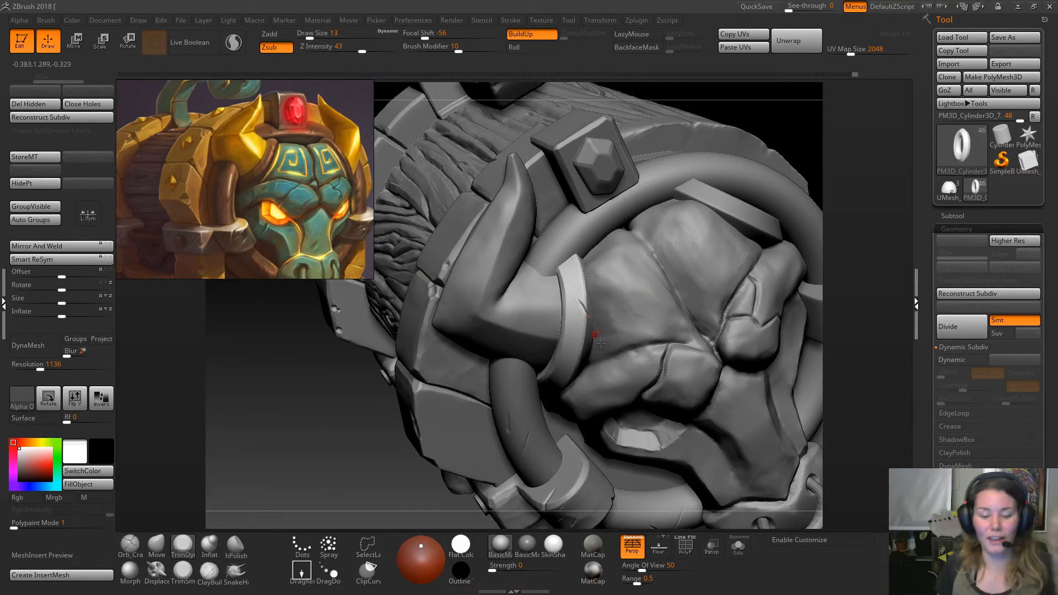
pyautogui.moveTo(373, 449)
pyautogui.mouseDown()
pyautogui.moveTo(405, 444)
pyautogui.moveTo(359, 445)
pyautogui.moveTo(376, 447)
pyautogui.mouseUp()
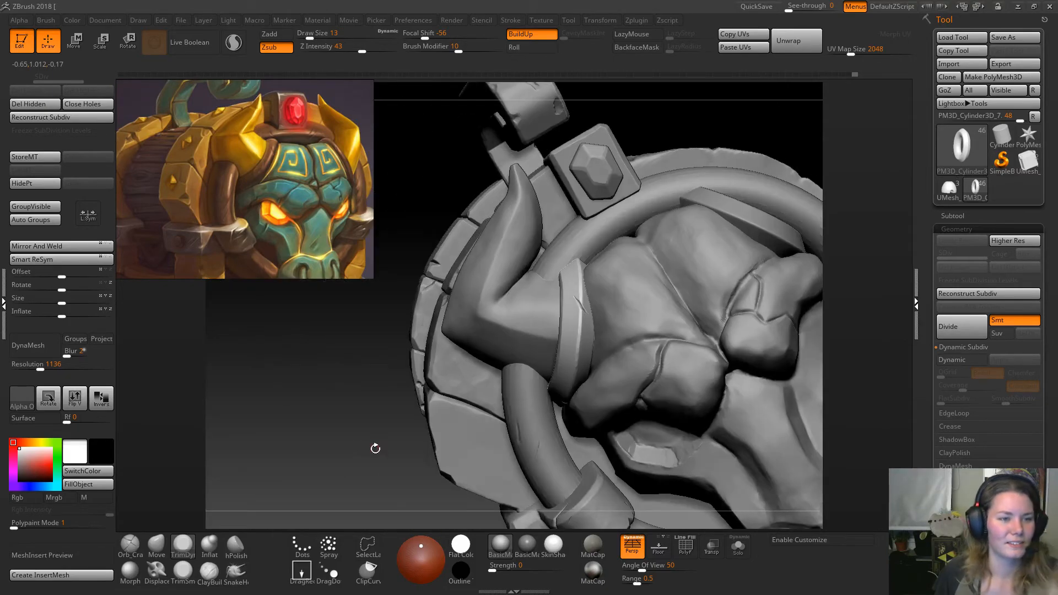
pyautogui.click(130, 544)
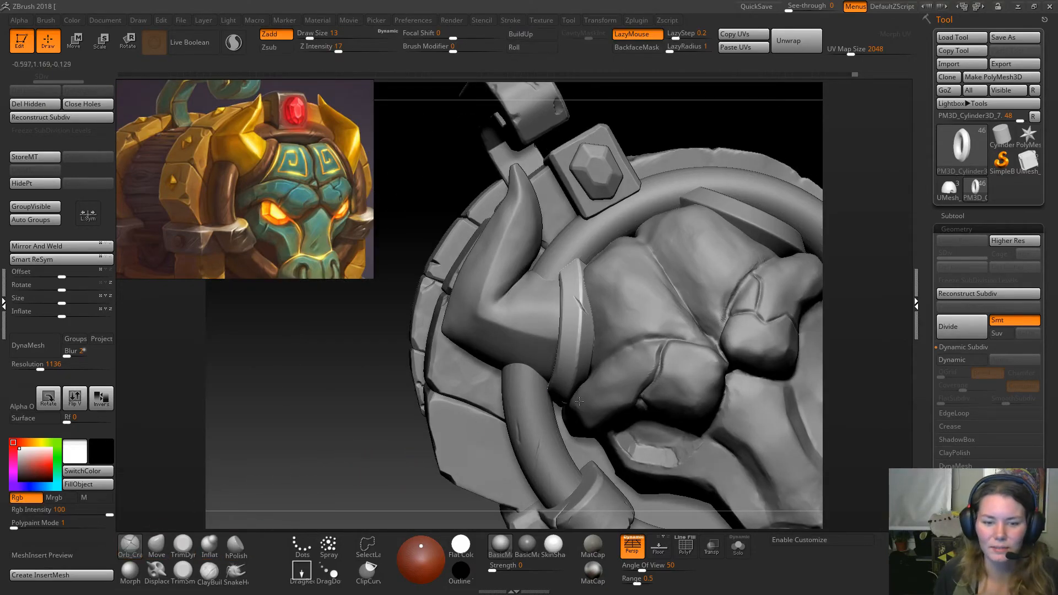
pyautogui.moveTo(844, 238)
pyautogui.mouseDown()
pyautogui.moveTo(601, 228)
pyautogui.moveTo(603, 246)
pyautogui.mouseUp()
pyautogui.keyDown('alt'); pyautogui.click(603, 246); pyautogui.keyUp('alt')
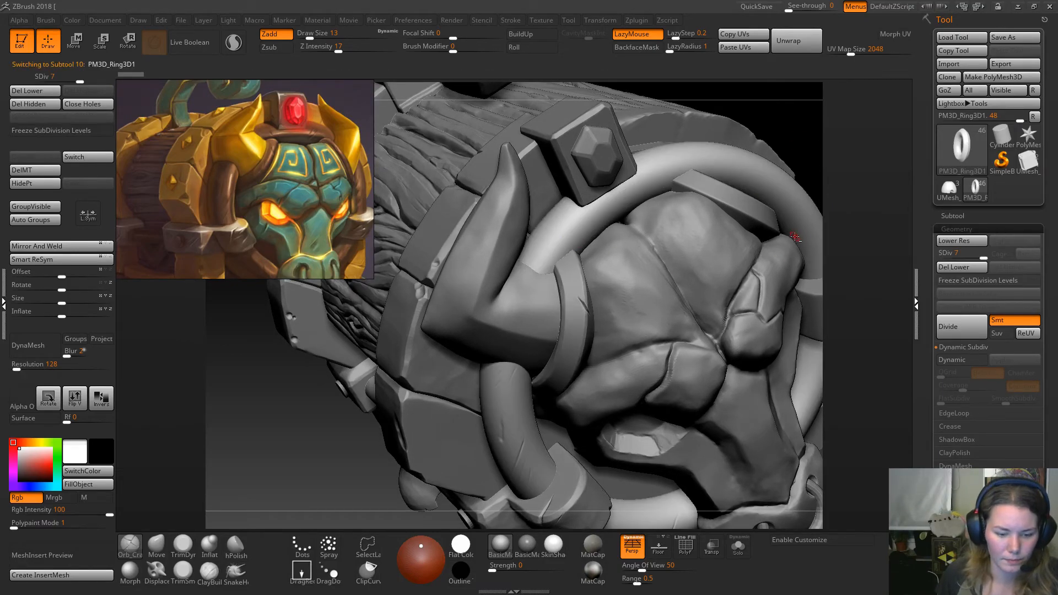
pyautogui.keyDown('alt'); pyautogui.moveTo(844, 244); pyautogui.dragTo(834, 288); pyautogui.keyUp('alt')
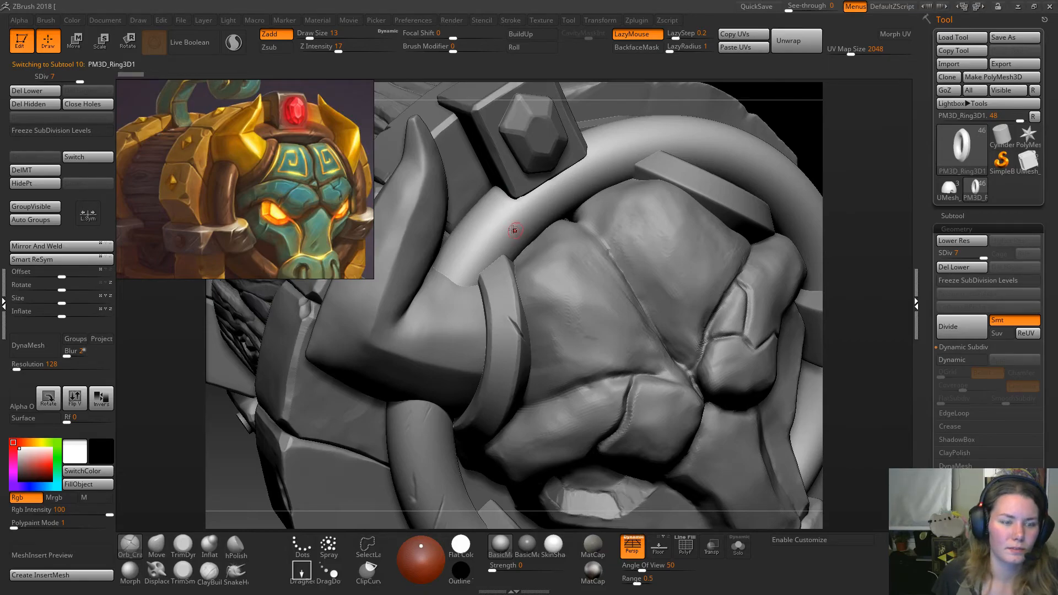
pyautogui.moveTo(494, 223); pyautogui.dragTo(538, 261)
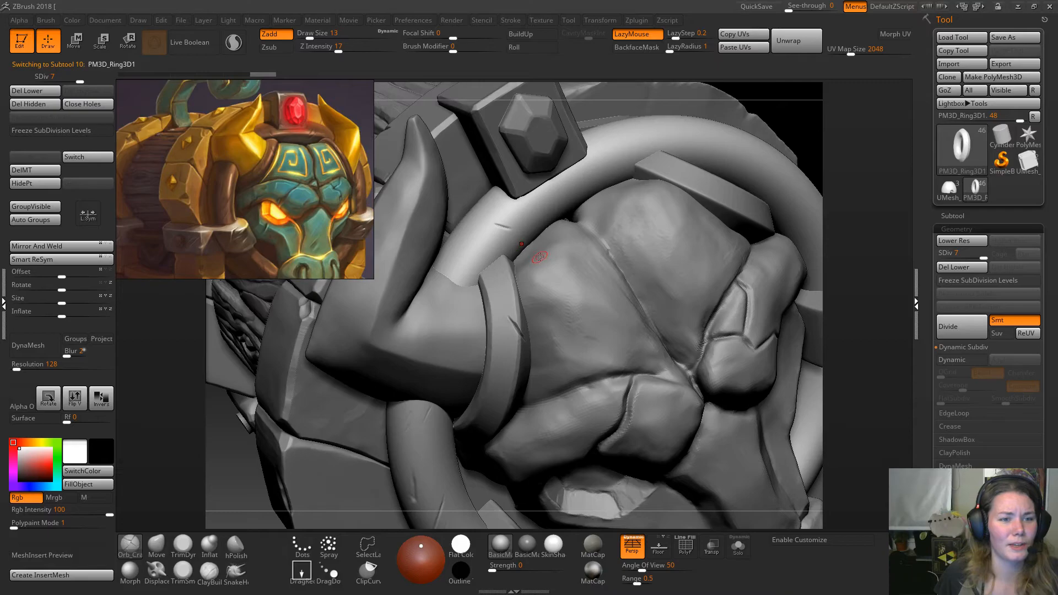
pyautogui.click(233, 43)
pyautogui.keyDown('shift'); pyautogui.moveTo(500, 227); pyautogui.dragTo(511, 227); pyautogui.keyUp('shift')
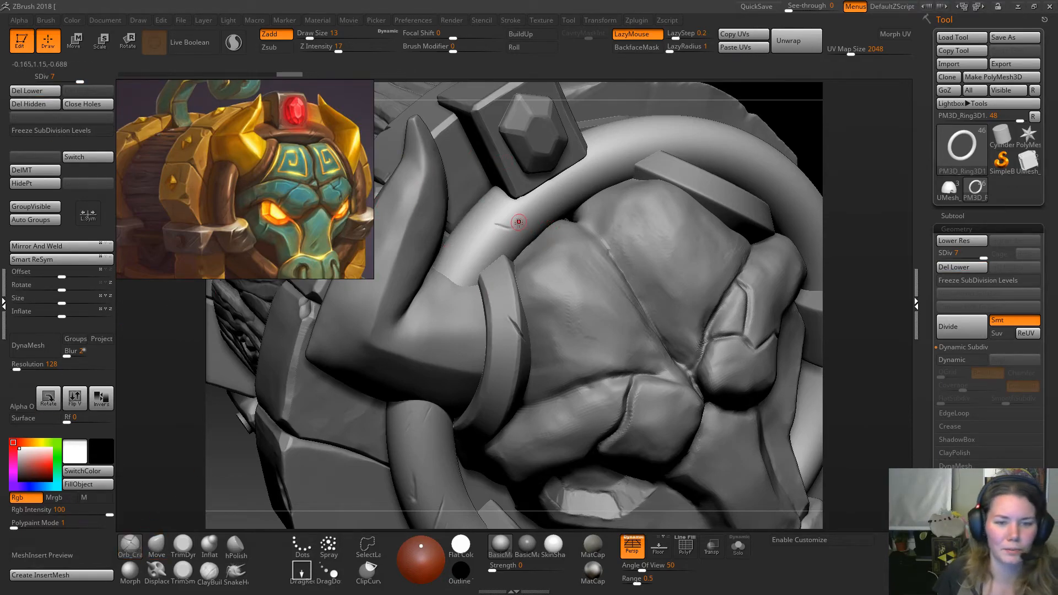
# Smooth the crack beside the horn and carve another Orb_Cracks crack on the forehead-framing ring beside the gem mount, saving the file.
pyautogui.keyDown('shift'); pyautogui.moveTo(490, 223); pyautogui.dragTo(492, 224); pyautogui.keyUp('shift')
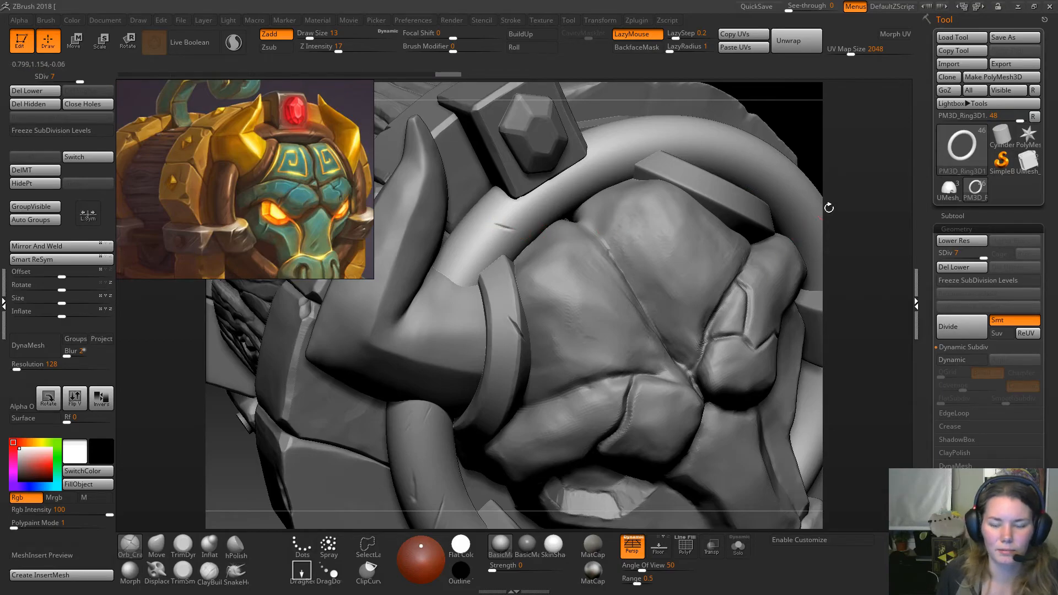
pyautogui.moveTo(874, 187)
pyautogui.mouseDown()
pyautogui.moveTo(856, 215)
pyautogui.moveTo(848, 207)
pyautogui.mouseUp()
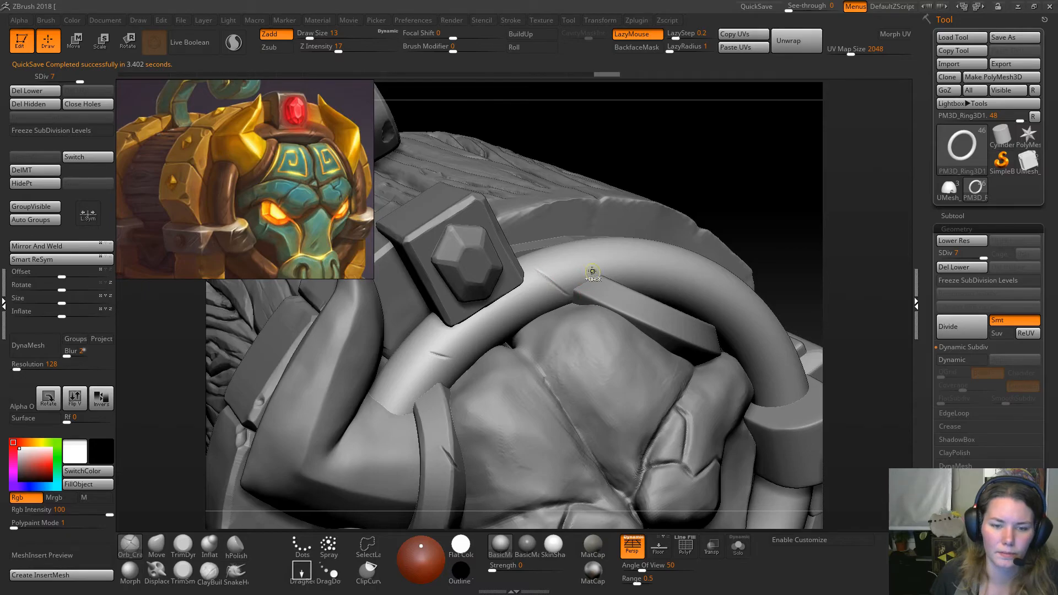
pyautogui.press('ctrl')
pyautogui.moveTo(775, 227); pyautogui.dragTo(734, 311)
pyautogui.moveTo(745, 224)
pyautogui.mouseDown()
pyautogui.moveTo(737, 266)
pyautogui.moveTo(678, 227)
pyautogui.moveTo(704, 242)
pyautogui.moveTo(759, 225)
pyautogui.mouseUp()
# Isolate the forehead-framing ring and carve a pair of short parallel cracks across its upper outer stretch.
pyautogui.click(738, 547)
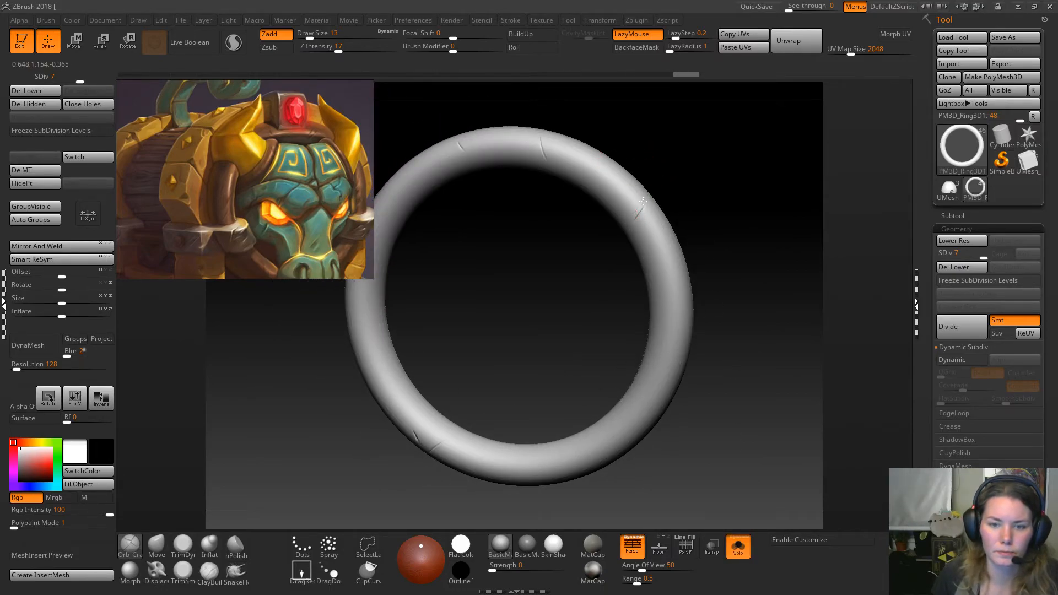
pyautogui.moveTo(682, 161); pyautogui.dragTo(683, 206)
pyautogui.keyDown('ctrl'); pyautogui.moveTo(683, 205); pyautogui.dragTo(656, 234, button='right'); pyautogui.keyUp('ctrl')
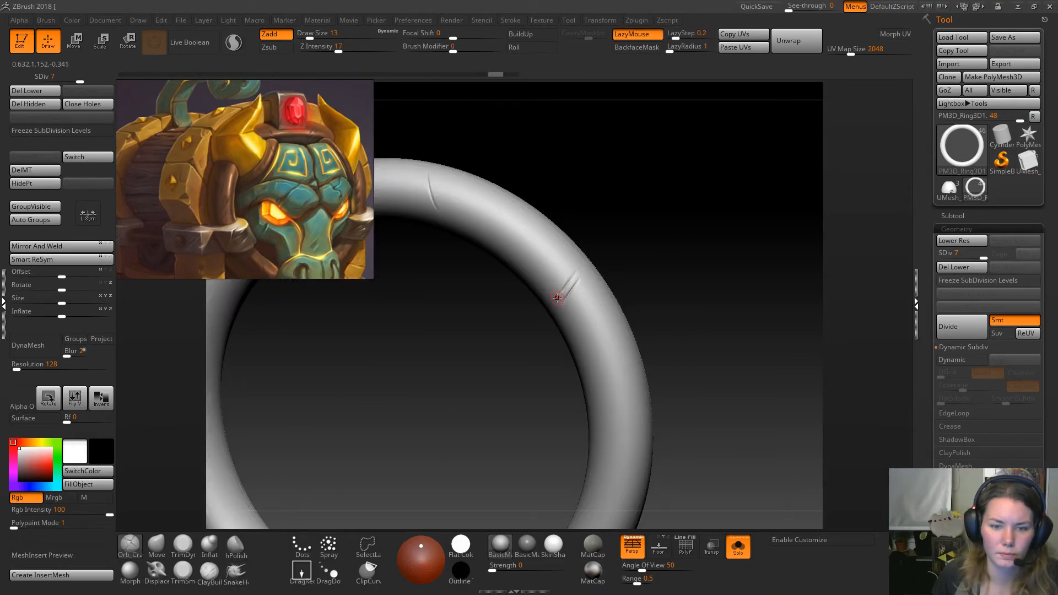
# Push two small pits into the ring around the parallel cracks with the Move brush at draw size 4, and show all parts again.
pyautogui.click(156, 546)
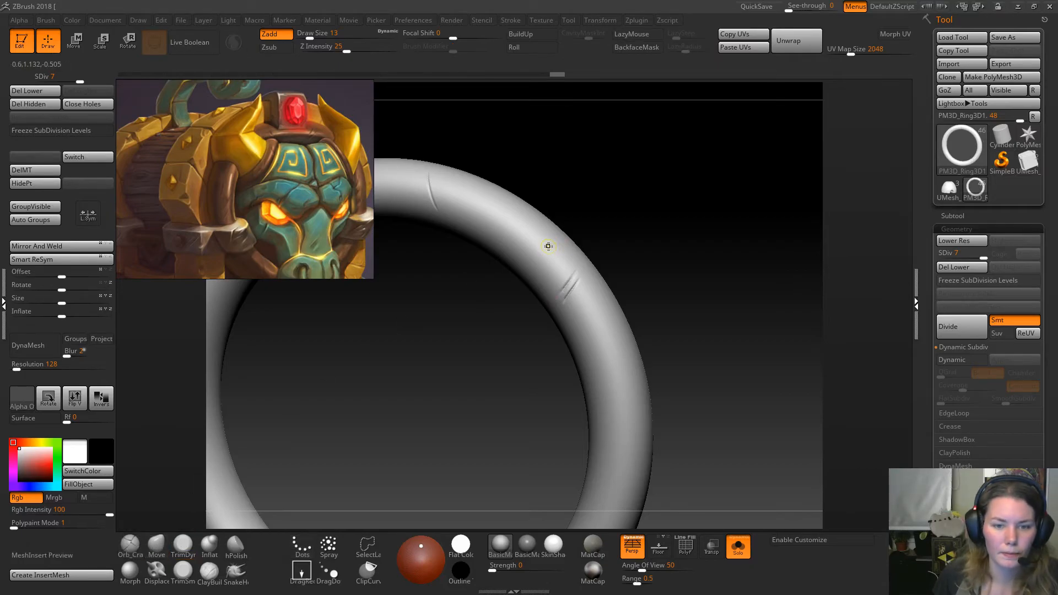
pyautogui.press('space')
pyautogui.moveTo(542, 248); pyautogui.dragTo(537, 248)
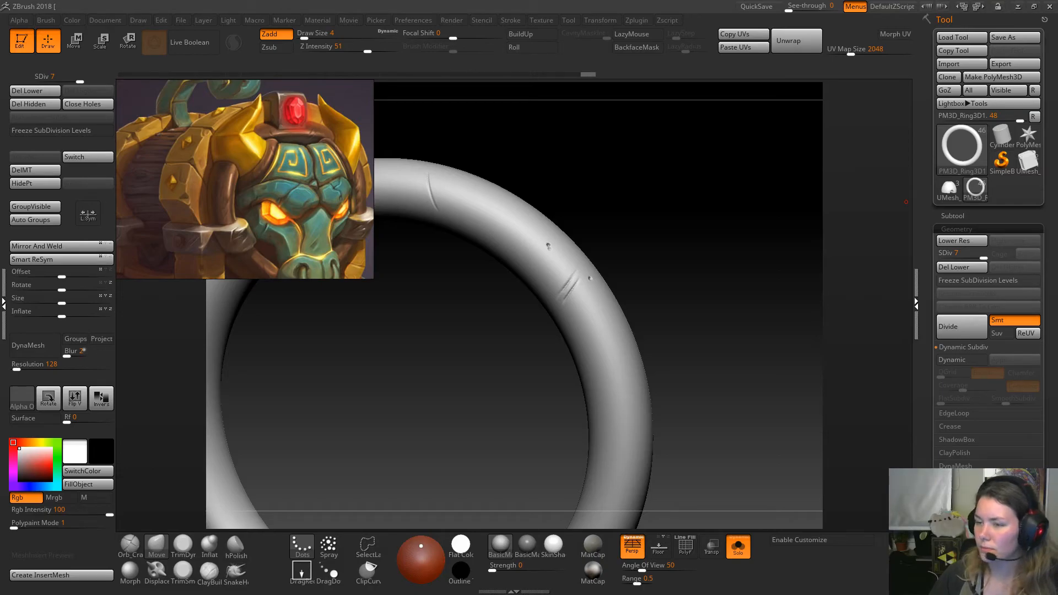
pyautogui.moveTo(715, 201); pyautogui.dragTo(649, 164)
pyautogui.moveTo(656, 203); pyautogui.dragTo(704, 373)
pyautogui.click(738, 548)
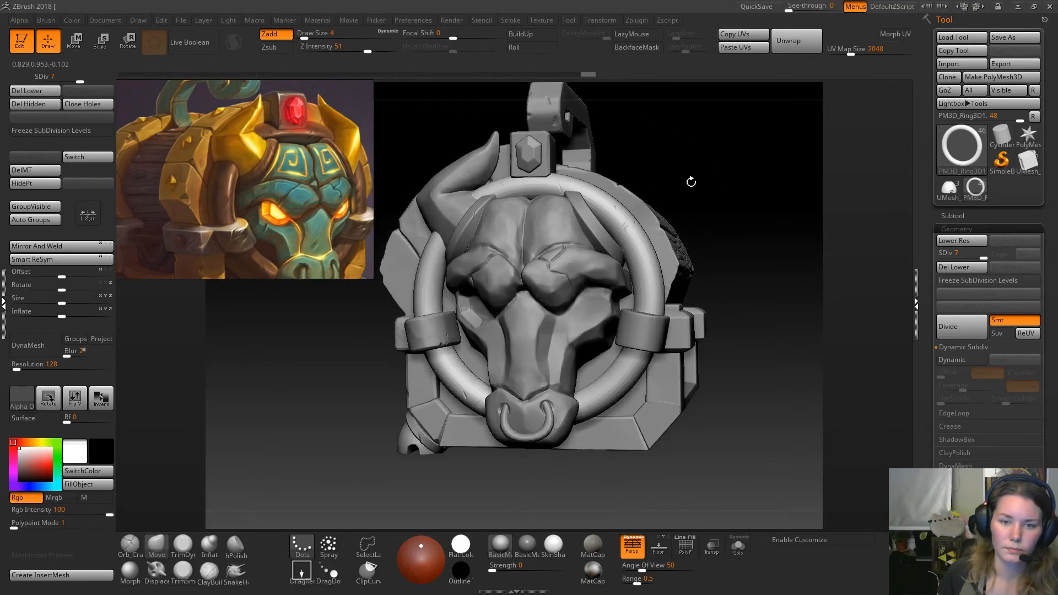
# Push small pits into the ring's stretch below the horn with the Move brush, undoing and redoing a pit around draw size 3.
pyautogui.moveTo(691, 182); pyautogui.dragTo(424, 263)
pyautogui.press('space')
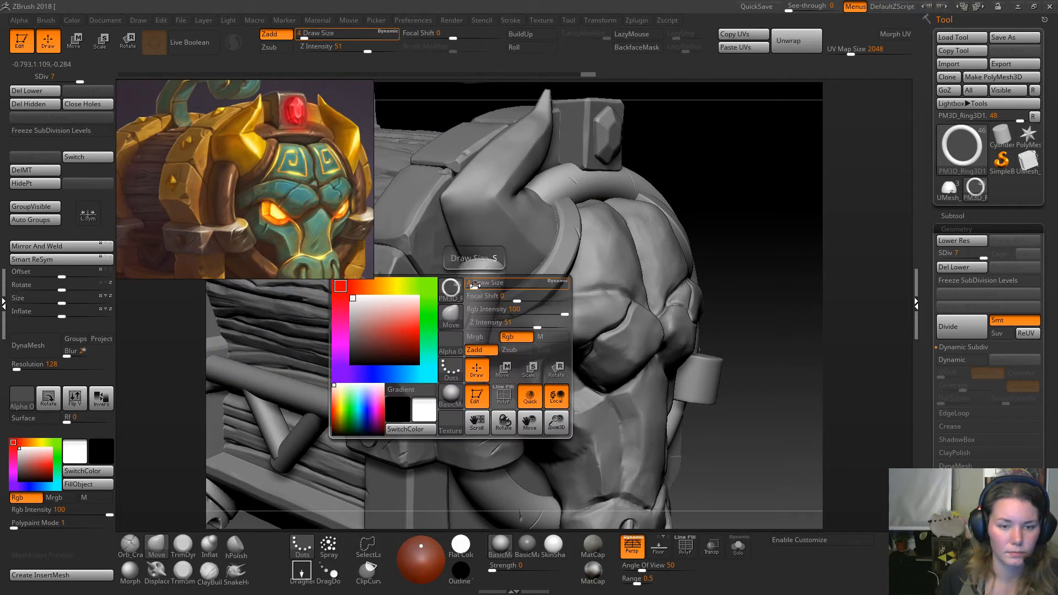
pyautogui.moveTo(474, 285); pyautogui.dragTo(468, 285)
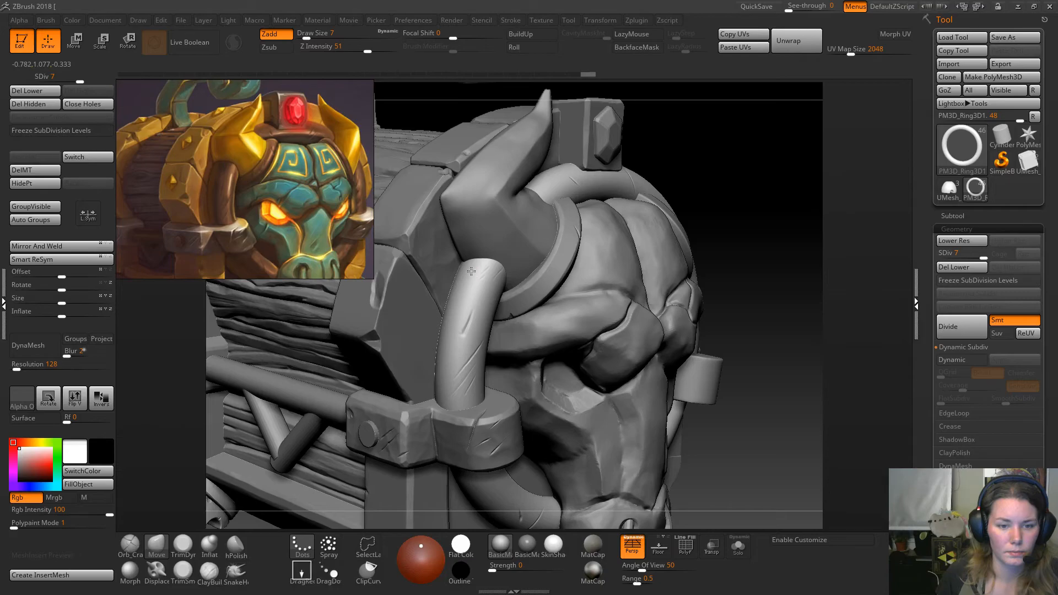
pyautogui.press('space')
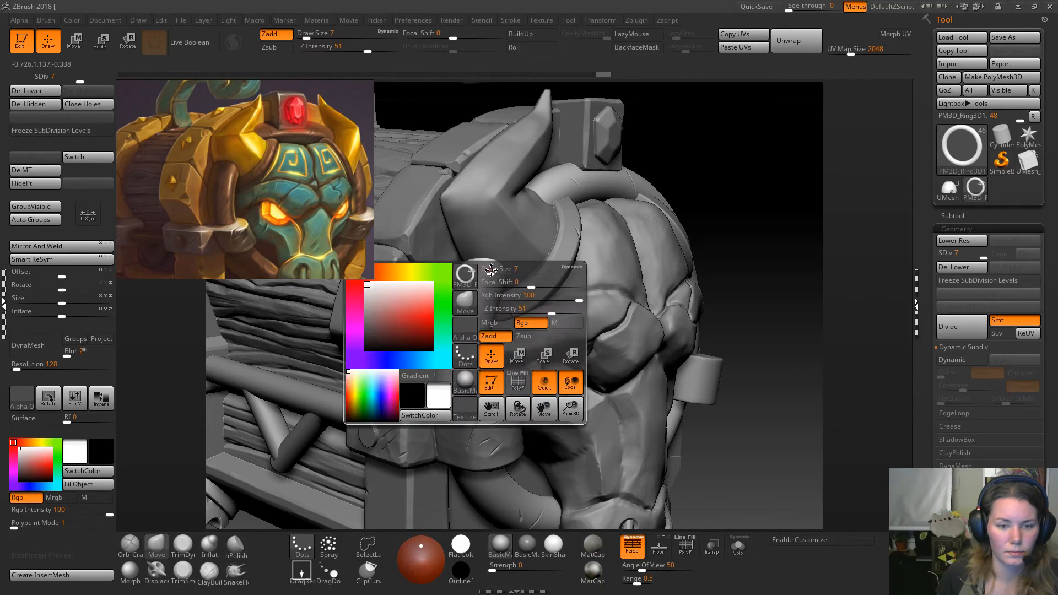
pyautogui.moveTo(487, 271); pyautogui.dragTo(472, 271)
pyautogui.keyDown('alt'); pyautogui.moveTo(707, 175); pyautogui.dragTo(842, 227); pyautogui.keyUp('alt')
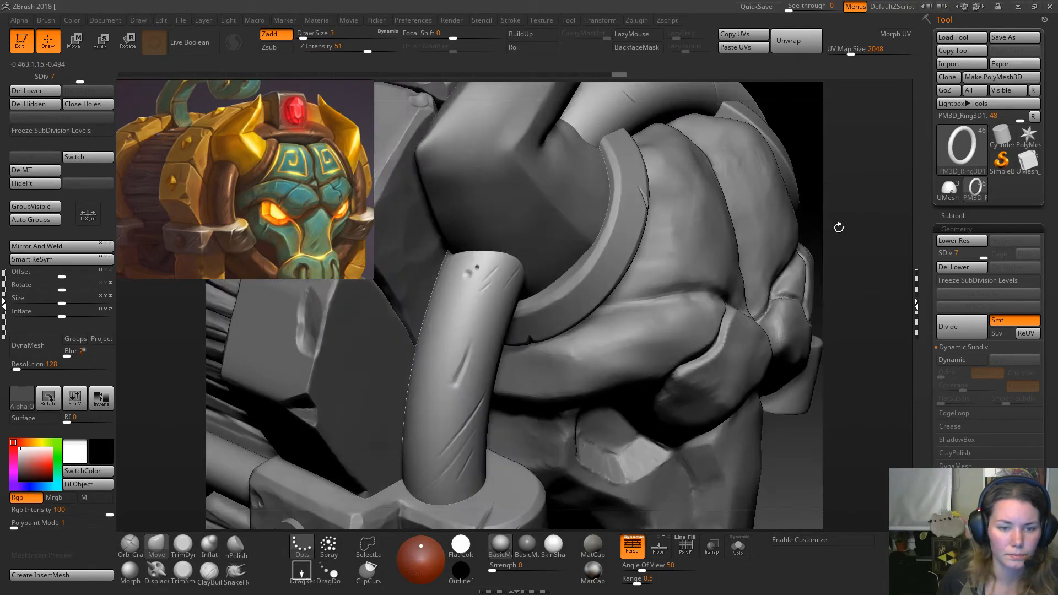
pyautogui.hotkey('ctrl', 'z')
pyautogui.moveTo(460, 285); pyautogui.dragTo(468, 275)
pyautogui.press('space')
# Push small pits into the ring between the horn and the gem mount with the Move brush at draw sizes 4 and 3.
pyautogui.moveTo(860, 284); pyautogui.dragTo(528, 179)
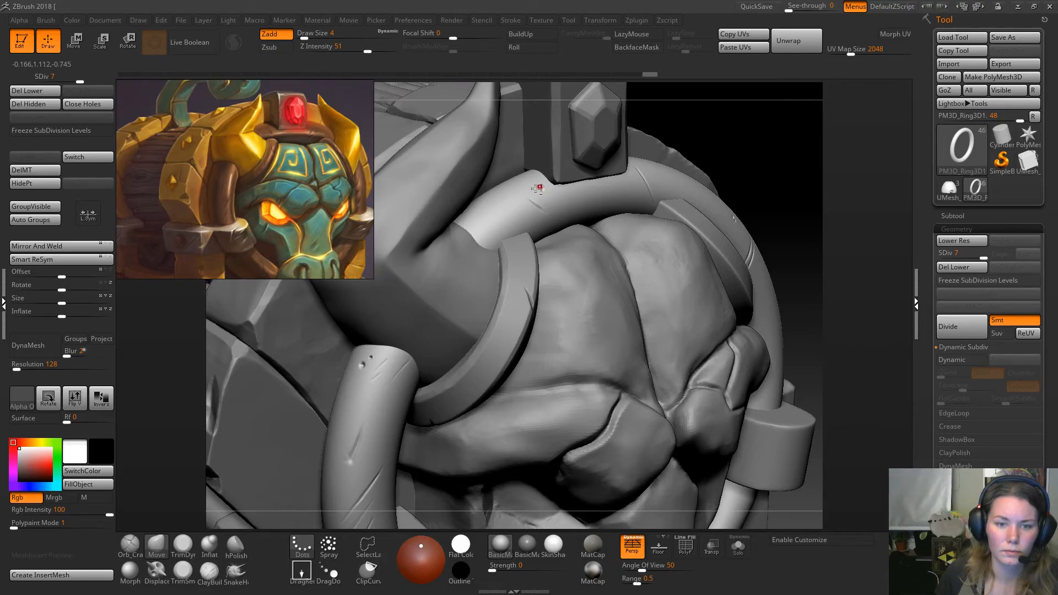
pyautogui.press('space')
pyautogui.moveTo(488, 220); pyautogui.dragTo(480, 222)
pyautogui.press('space')
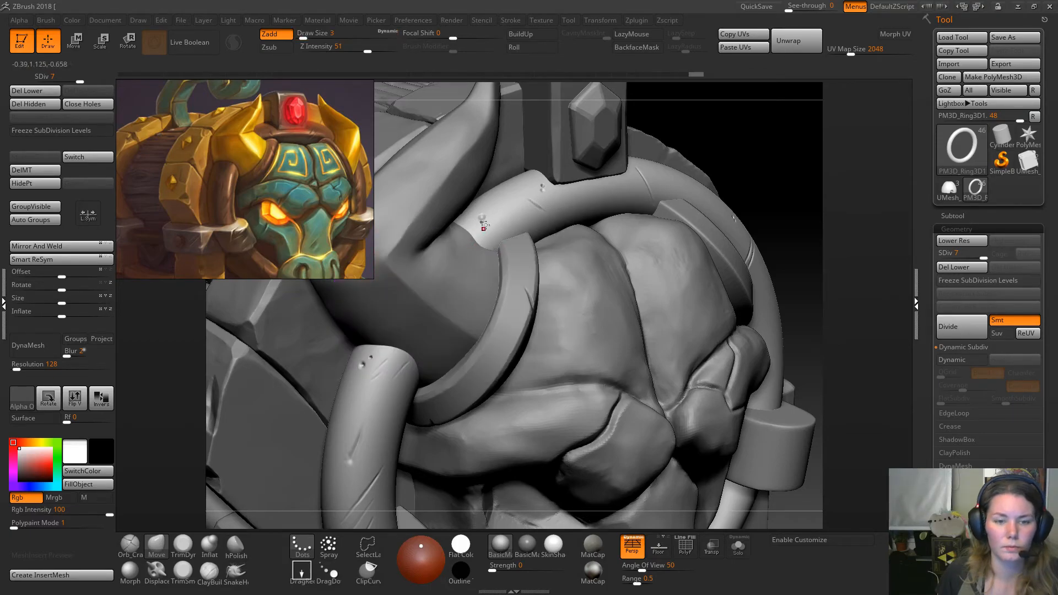
pyautogui.moveTo(496, 249); pyautogui.dragTo(497, 241)
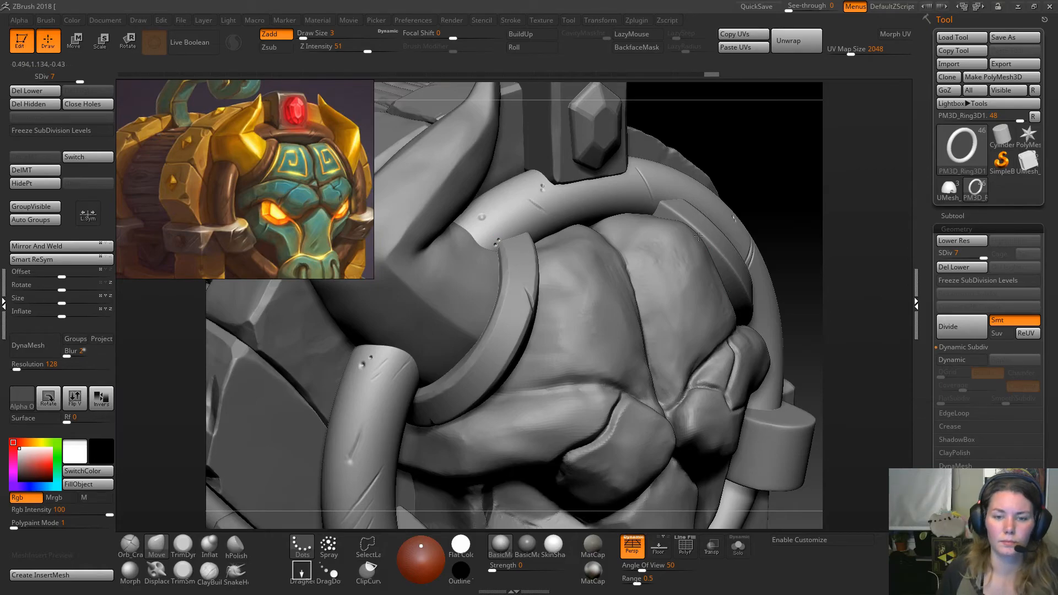
# Push a small pit into the ring's lower stretch, just below the clamp on the side without a horn.
pyautogui.press('f')
pyautogui.moveTo(784, 237); pyautogui.dragTo(756, 310)
pyautogui.keyDown('alt'); pyautogui.moveTo(741, 272); pyautogui.dragTo(724, 185); pyautogui.keyUp('alt')
pyautogui.keyDown('alt'); pyautogui.moveTo(731, 358); pyautogui.dragTo(731, 387); pyautogui.keyUp('alt')
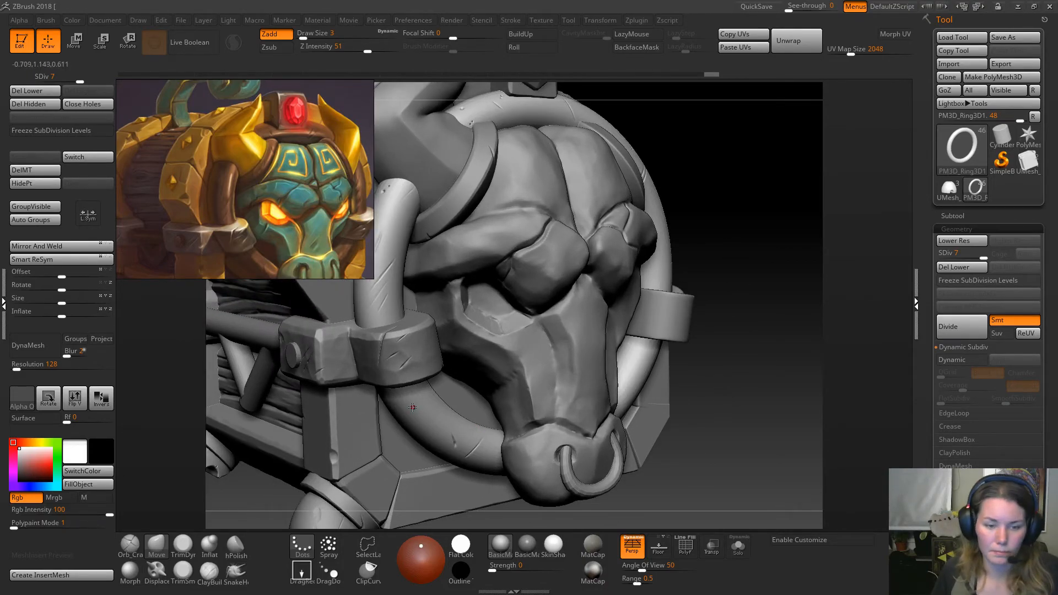
pyautogui.moveTo(738, 369); pyautogui.dragTo(654, 373)
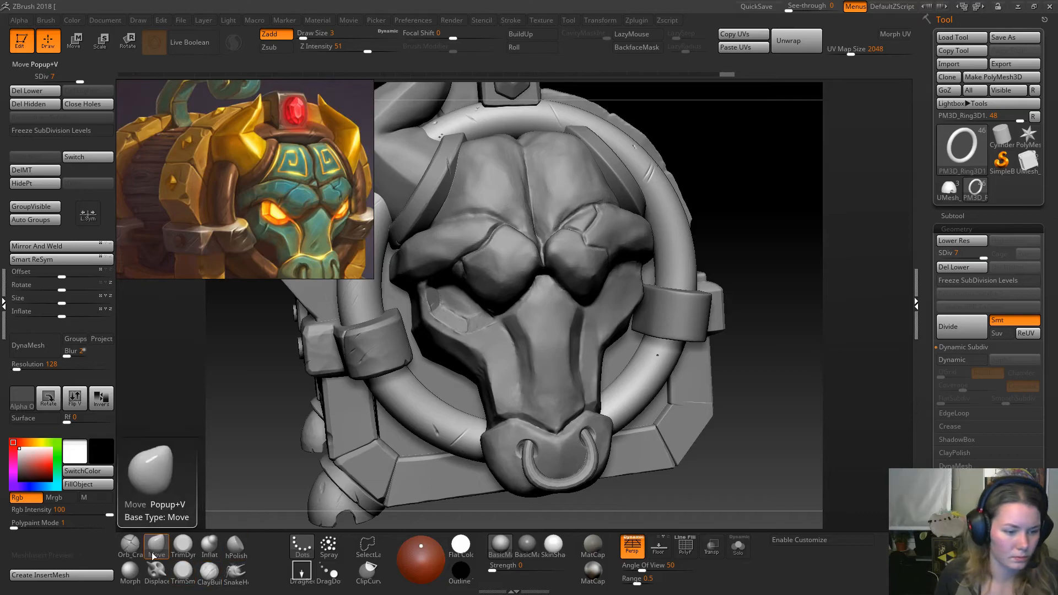
# Switch to the Orb_Cracks brush and smooth the pit below the clamp at draw size 7.
pyautogui.click(130, 544)
pyautogui.press('shift')
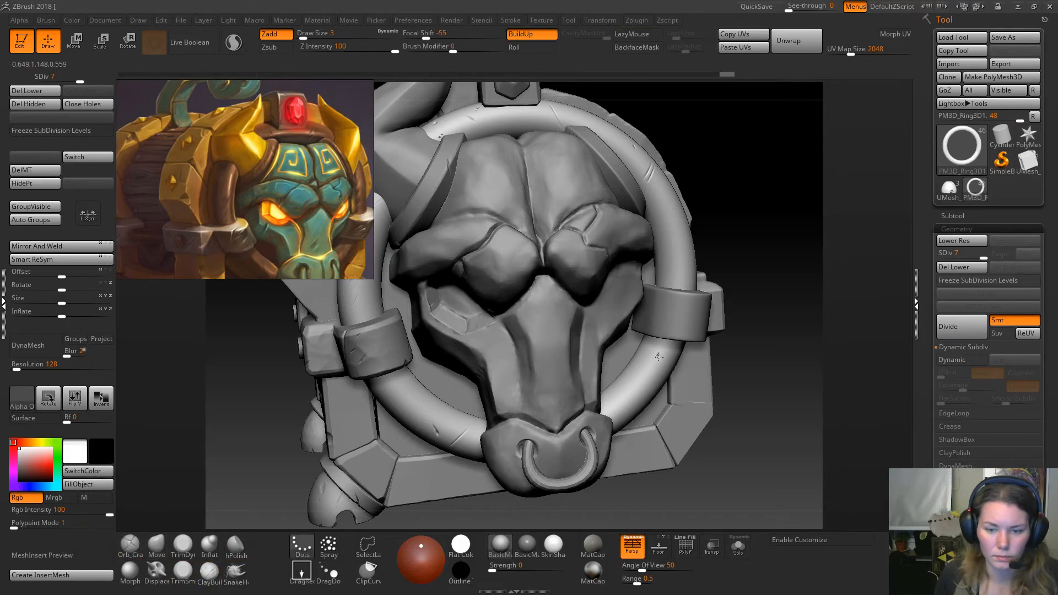
pyautogui.press('space')
pyautogui.moveTo(733, 254); pyautogui.dragTo(736, 254)
pyautogui.moveTo(736, 254)
pyautogui.mouseDown()
pyautogui.moveTo(725, 253)
pyautogui.moveTo(716, 298)
pyautogui.mouseUp()
pyautogui.press('shift')
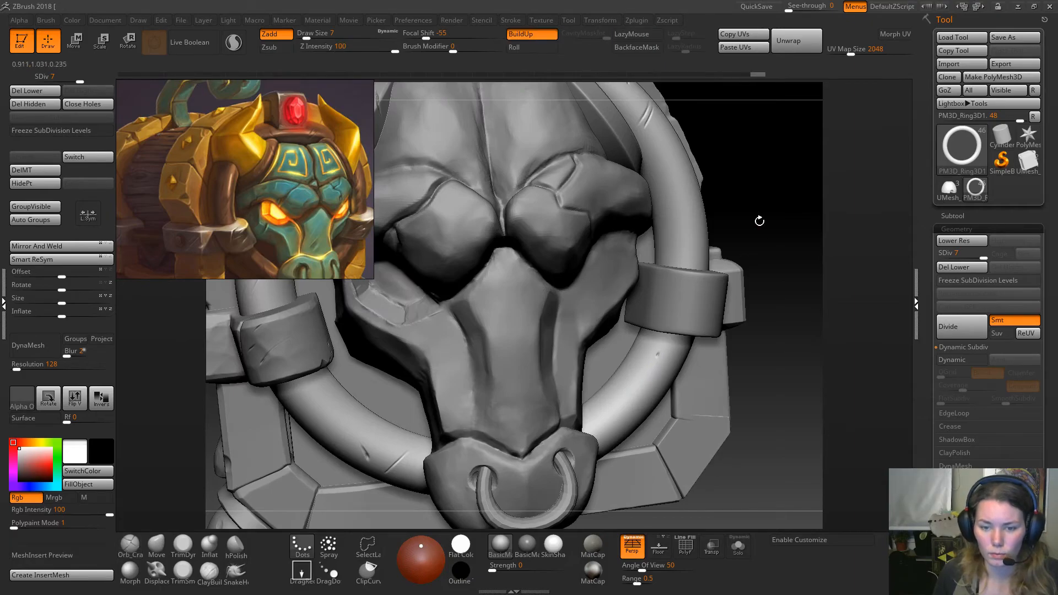
# Soften the pits on the ring's upper stretch and on its stretch below the horn with smoothing at draw size 7.
pyautogui.moveTo(744, 193)
pyautogui.mouseDown()
pyautogui.moveTo(751, 185)
pyautogui.moveTo(729, 228)
pyautogui.moveTo(610, 231)
pyautogui.mouseUp()
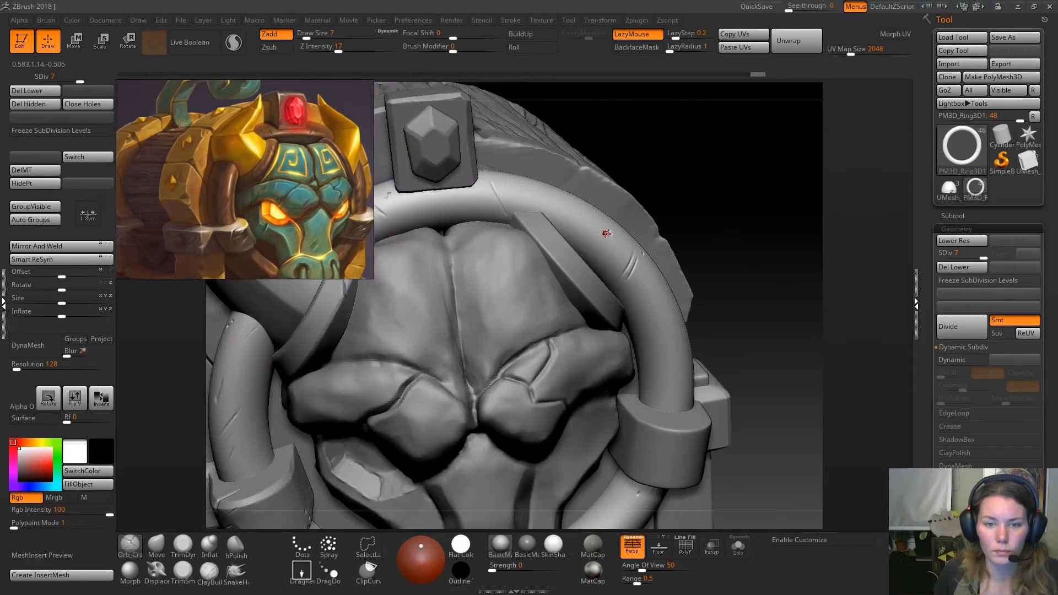
pyautogui.moveTo(708, 193); pyautogui.dragTo(653, 253)
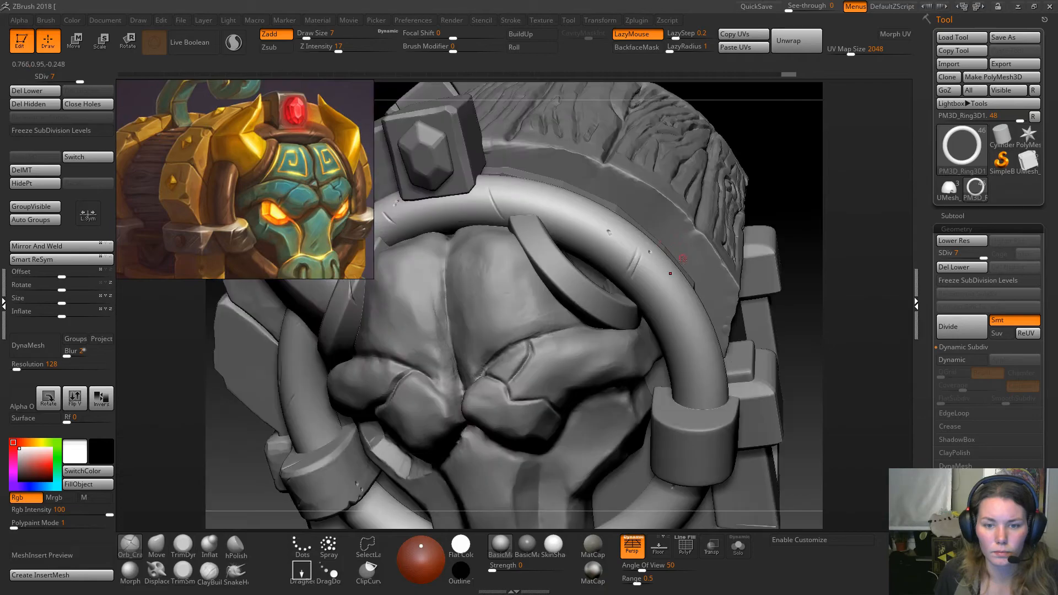
pyautogui.moveTo(755, 135); pyautogui.dragTo(400, 223)
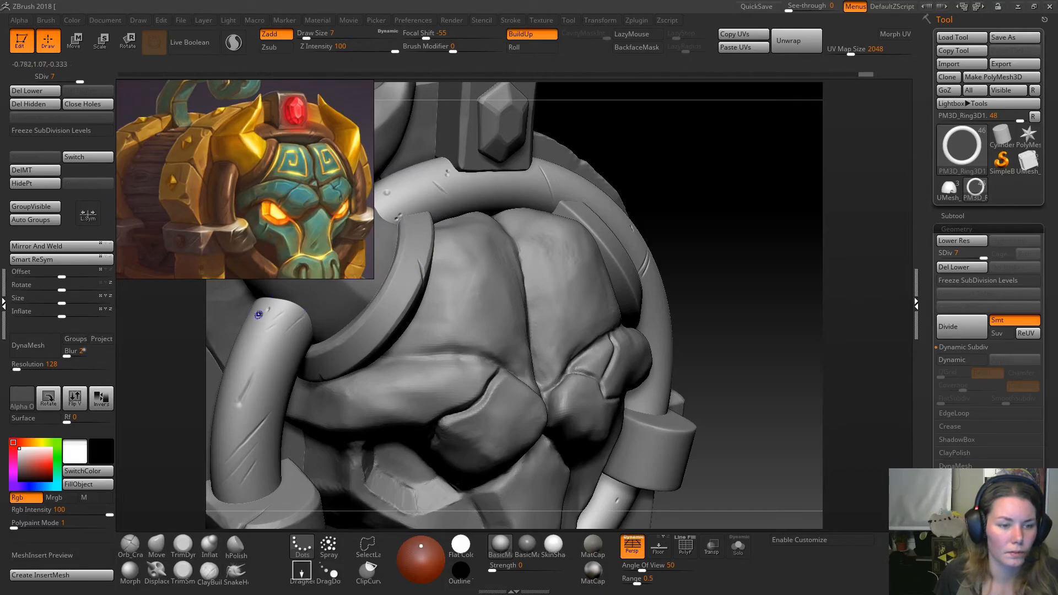
pyautogui.press('1')
# Carve a short crack along the ring's lower stretch beside the muzzle with Orb_Cracks at draw size 7.
pyautogui.keyDown('alt'); pyautogui.moveTo(725, 293); pyautogui.dragTo(707, 238); pyautogui.keyUp('alt')
pyautogui.moveTo(736, 300); pyautogui.dragTo(613, 398)
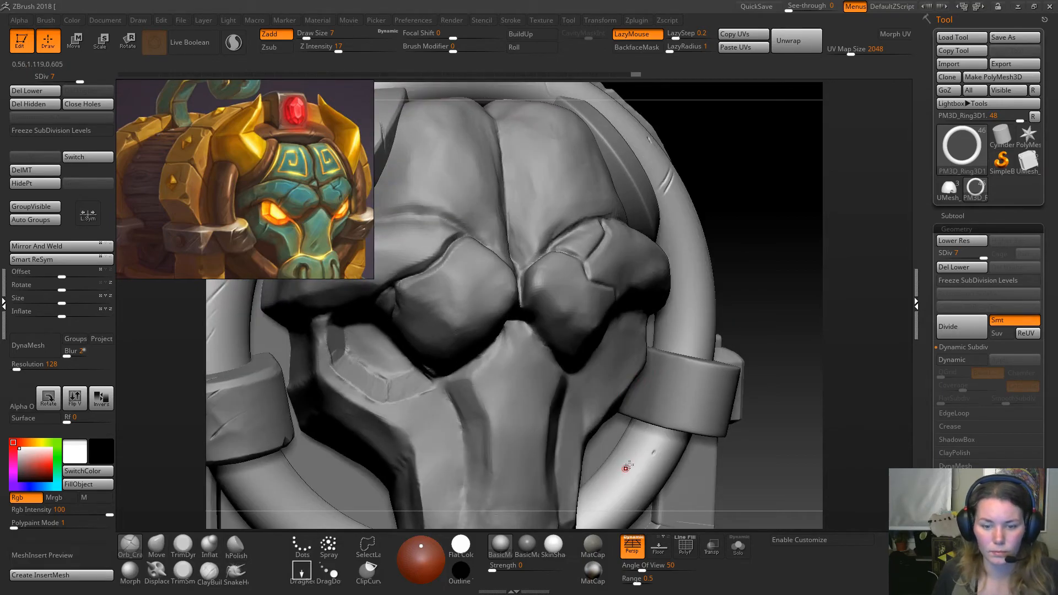
pyautogui.moveTo(619, 482); pyautogui.dragTo(617, 483)
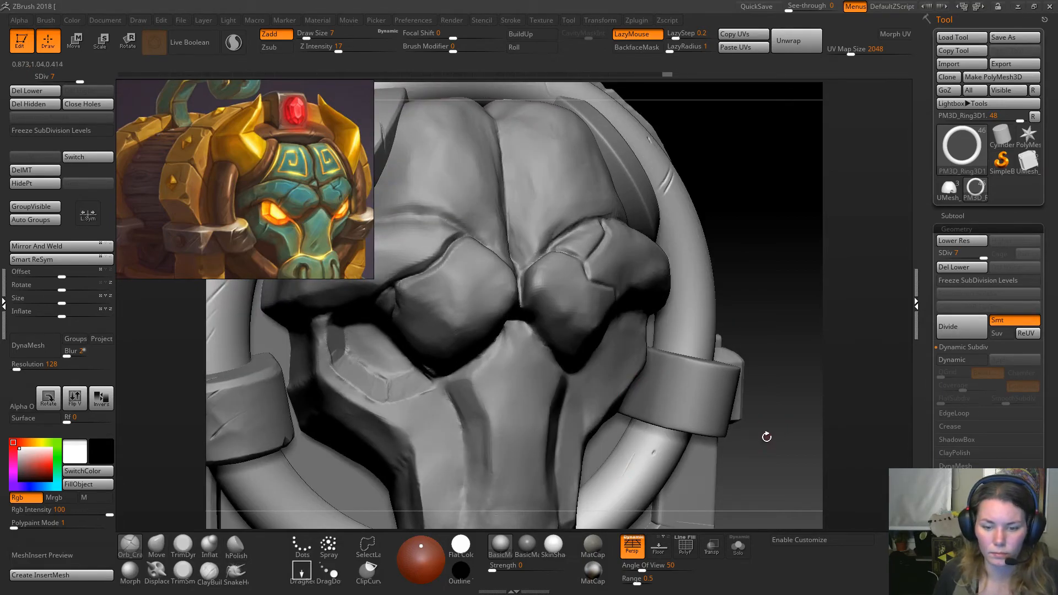
pyautogui.keyDown('alt'); pyautogui.moveTo(764, 439); pyautogui.dragTo(771, 307); pyautogui.keyUp('alt')
pyautogui.moveTo(631, 350)
pyautogui.mouseDown()
pyautogui.moveTo(636, 342)
pyautogui.moveTo(603, 395)
pyautogui.mouseUp()
# Examine the whole barrel from the front, side and back to check which parts still need surface detail.
pyautogui.moveTo(755, 342); pyautogui.dragTo(717, 269)
pyautogui.moveTo(756, 219)
pyautogui.mouseDown()
pyautogui.moveTo(761, 196)
pyautogui.moveTo(781, 200)
pyautogui.moveTo(717, 158)
pyautogui.moveTo(734, 160)
pyautogui.moveTo(734, 203)
pyautogui.moveTo(732, 180)
pyautogui.moveTo(711, 202)
pyautogui.moveTo(759, 259)
pyautogui.moveTo(739, 221)
pyautogui.mouseUp()
pyautogui.moveTo(756, 262)
pyautogui.mouseDown()
pyautogui.moveTo(752, 241)
pyautogui.moveTo(750, 263)
pyautogui.moveTo(753, 253)
pyautogui.mouseUp()
pyautogui.moveTo(722, 204)
pyautogui.mouseDown()
pyautogui.moveTo(803, 227)
pyautogui.moveTo(725, 216)
pyautogui.moveTo(713, 291)
pyautogui.mouseUp()
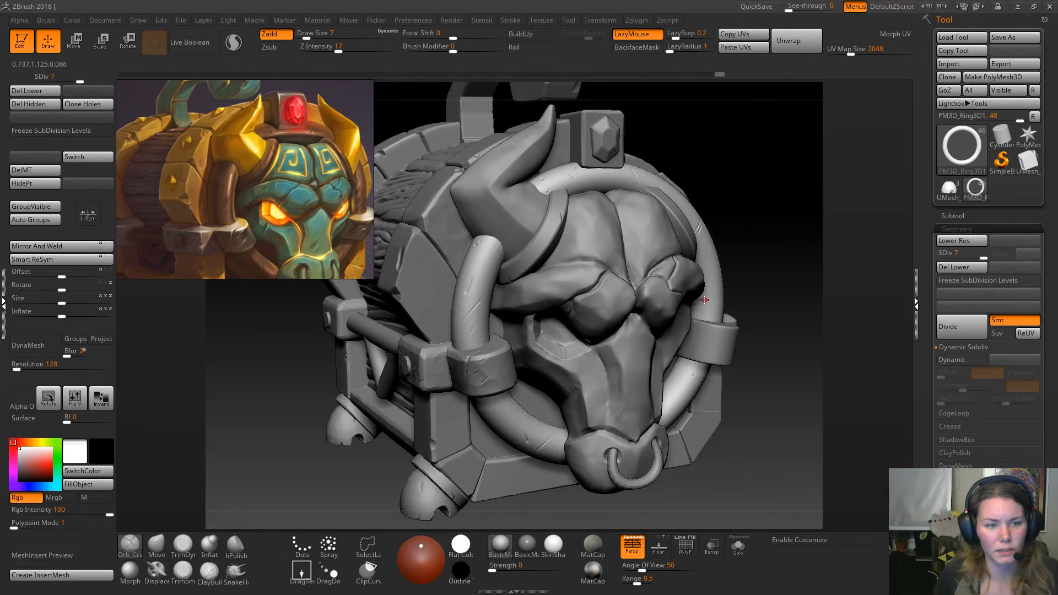
pyautogui.moveTo(727, 253)
pyautogui.keyDown('alt'); pyautogui.mouseDown()
pyautogui.moveTo(708, 184)
pyautogui.moveTo(567, 286)
pyautogui.mouseUp(); pyautogui.keyUp('alt')
pyautogui.moveTo(438, 356)
pyautogui.mouseDown()
pyautogui.moveTo(410, 373)
pyautogui.moveTo(417, 389)
pyautogui.moveTo(500, 406)
pyautogui.mouseUp()
pyautogui.moveTo(577, 383); pyautogui.dragTo(240, 312)
pyautogui.keyDown('shift'); pyautogui.moveTo(724, 177); pyautogui.dragTo(739, 216); pyautogui.keyUp('shift')
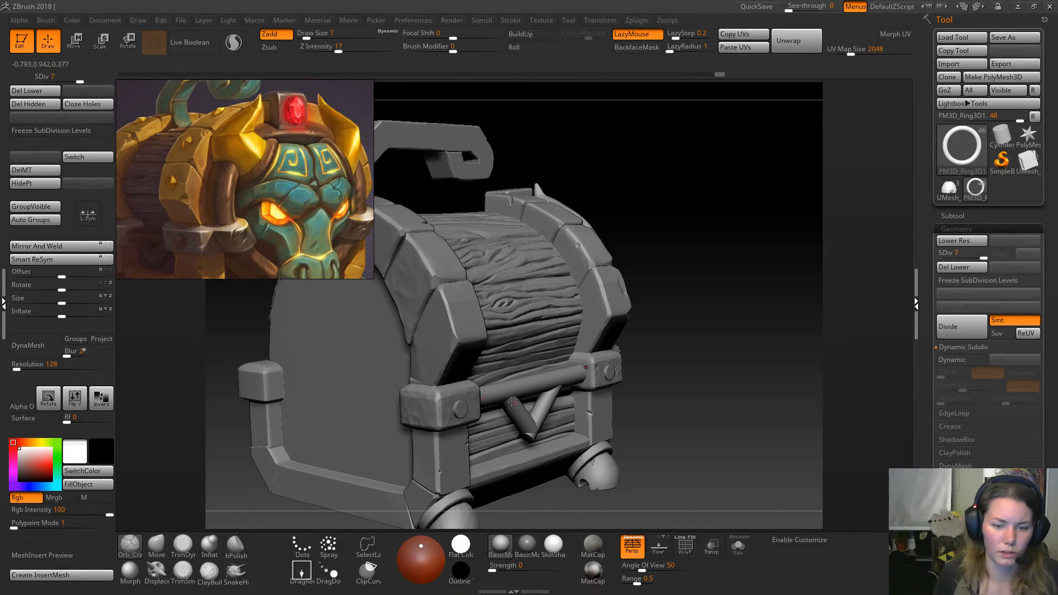
pyautogui.moveTo(682, 297); pyautogui.dragTo(735, 267)
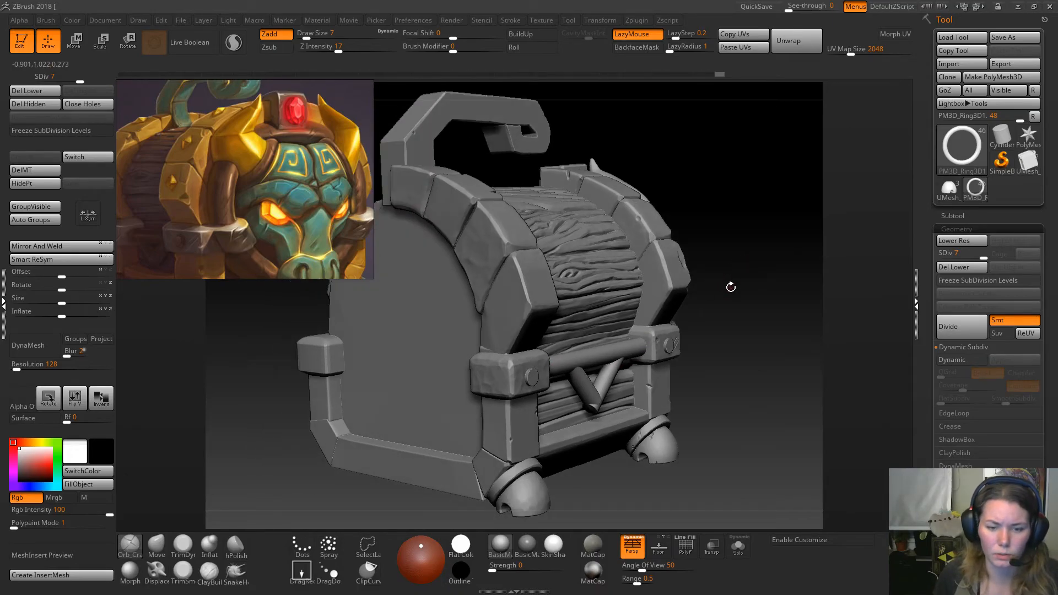
pyautogui.moveTo(735, 307); pyautogui.dragTo(645, 361)
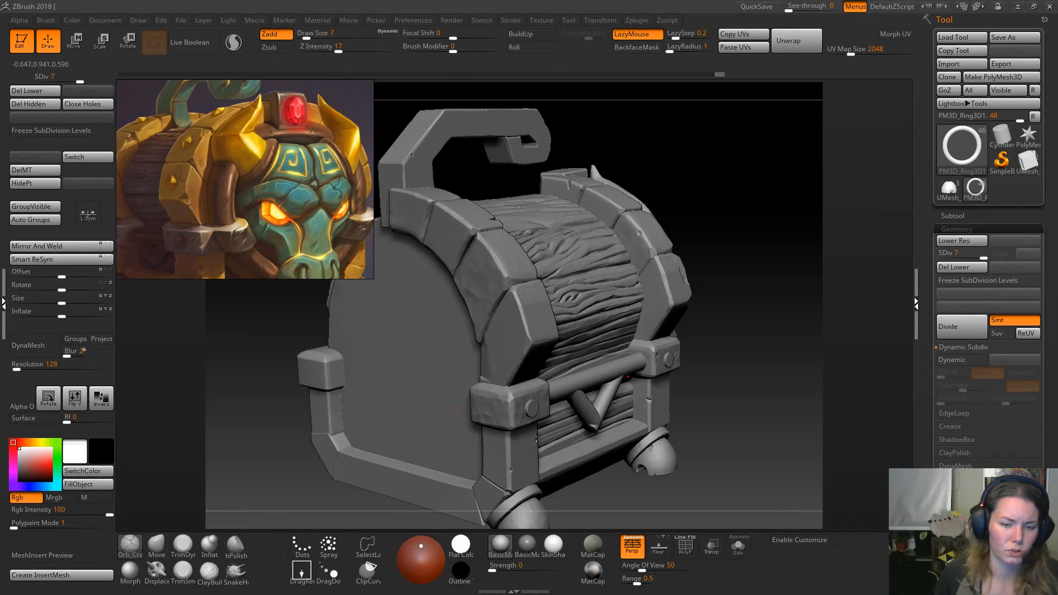
pyautogui.moveTo(723, 333); pyautogui.dragTo(711, 214)
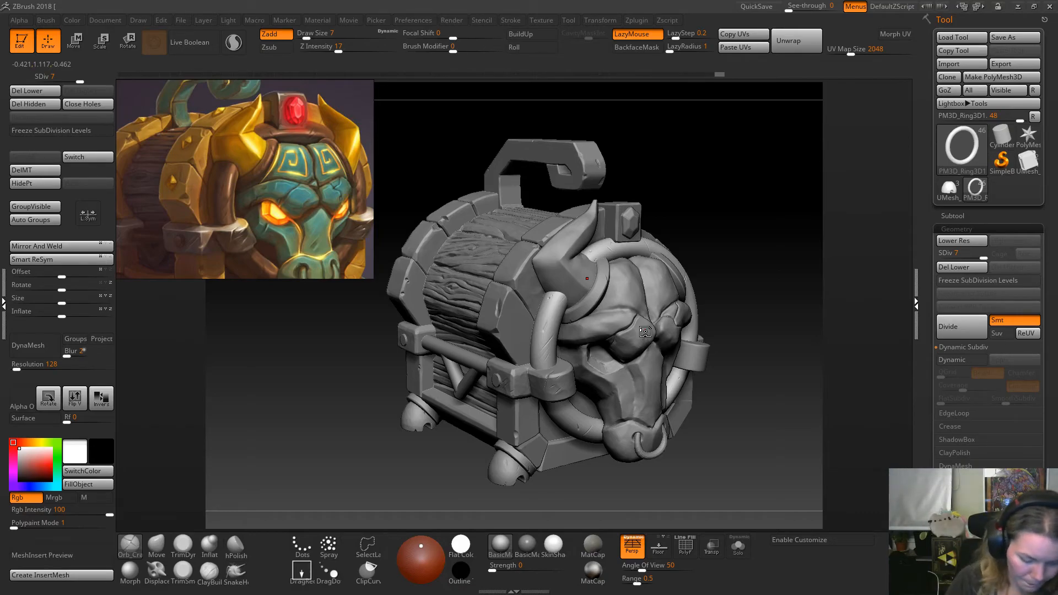
# Select the front arch's stone blocks beside the horn and inspect them up close.
pyautogui.keyDown('alt'); pyautogui.moveTo(713, 210); pyautogui.dragTo(730, 254); pyautogui.keyUp('alt')
pyautogui.keyDown('alt'); pyautogui.moveTo(703, 139); pyautogui.dragTo(866, 207); pyautogui.keyUp('alt')
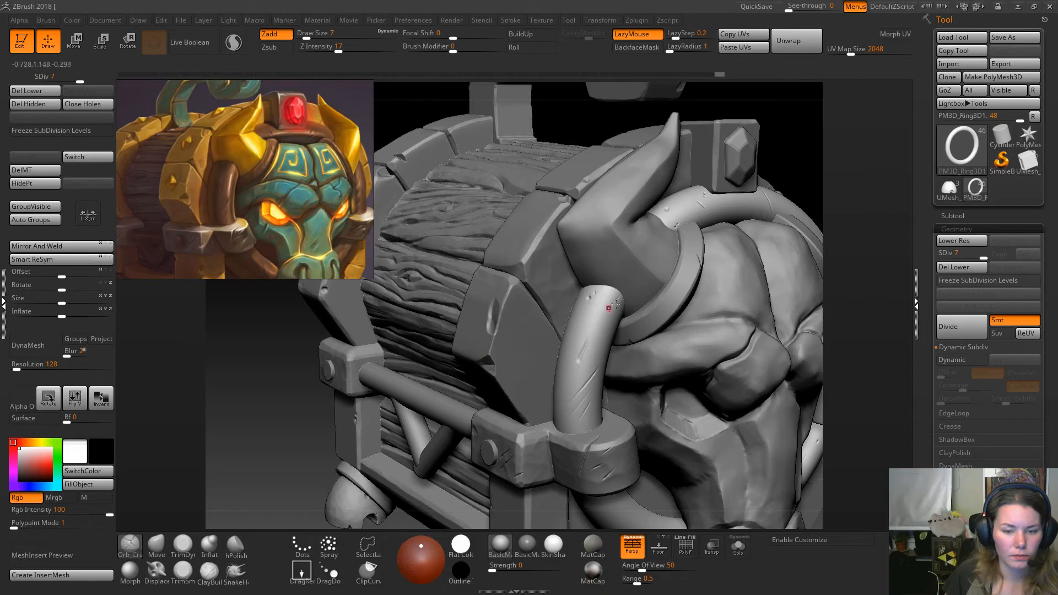
pyautogui.keyDown('alt'); pyautogui.click(588, 304); pyautogui.keyUp('alt')
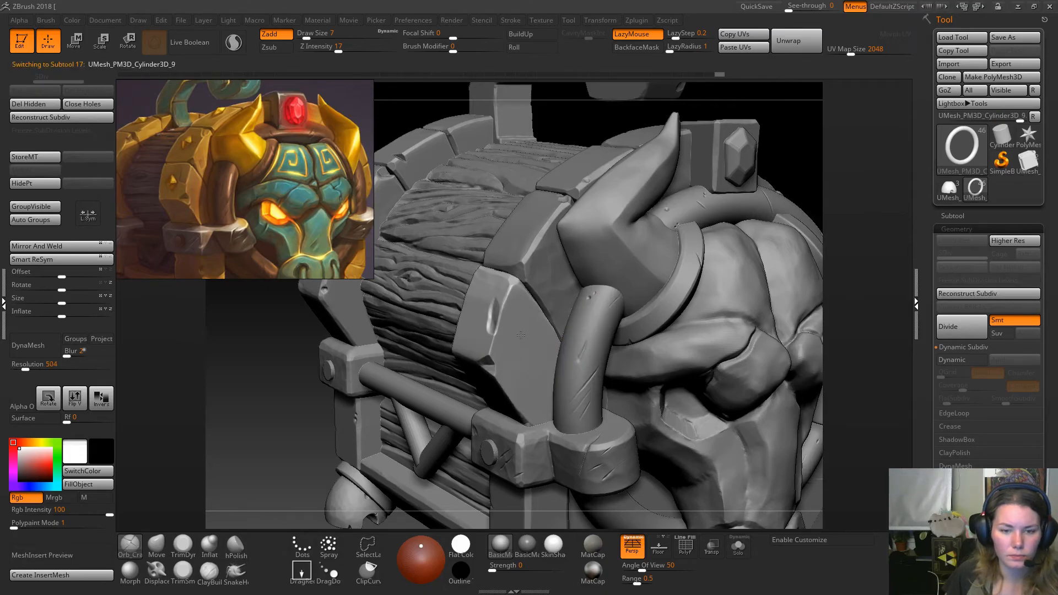
pyautogui.keyDown('ctrl'); pyautogui.moveTo(526, 368); pyautogui.dragTo(528, 391, button='right'); pyautogui.keyUp('ctrl')
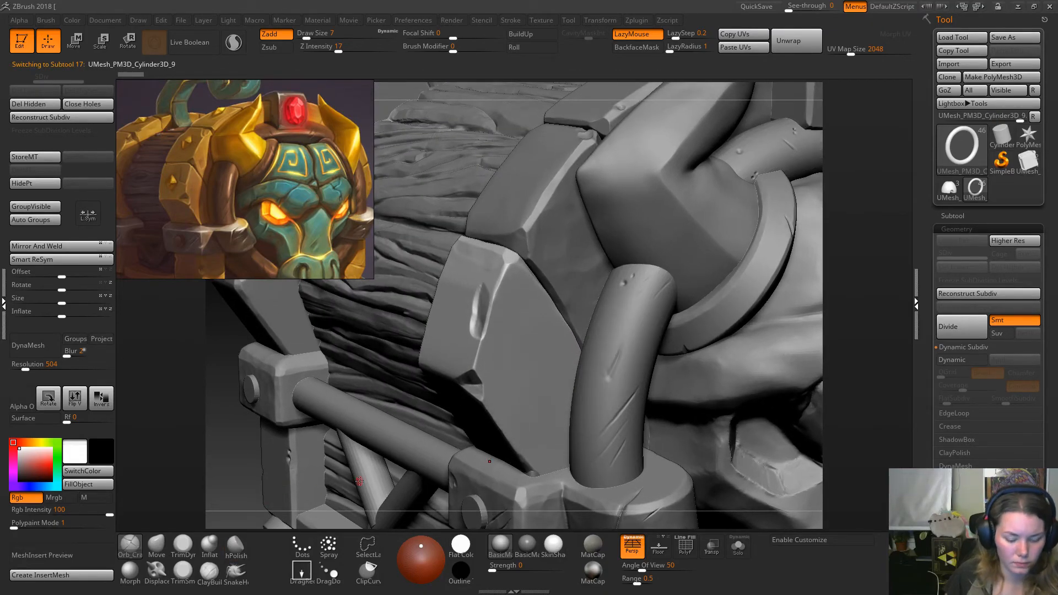
pyautogui.press('b')
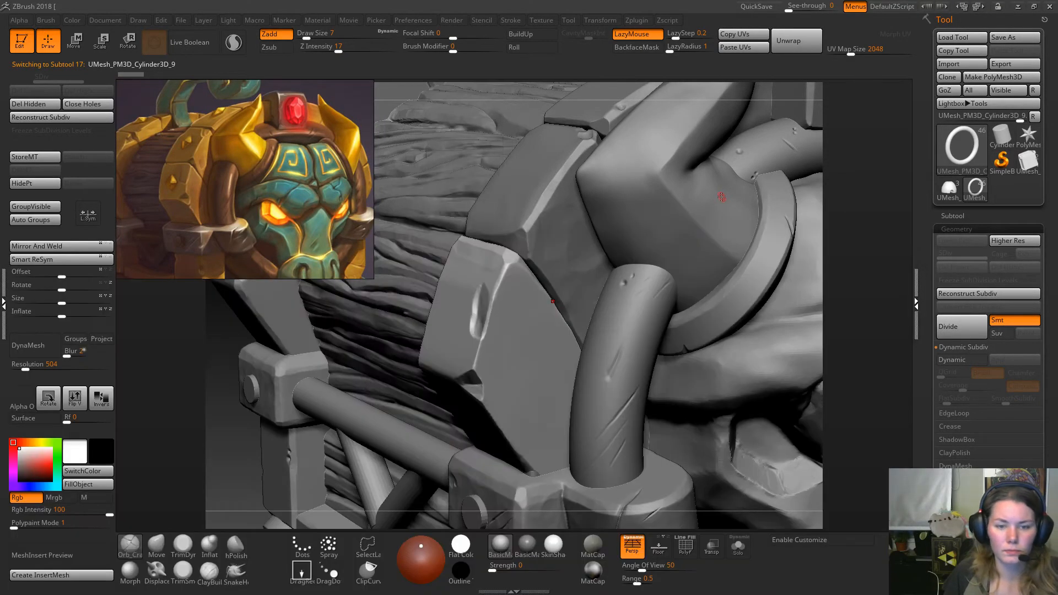
pyautogui.keyDown('ctrl'); pyautogui.moveTo(785, 245); pyautogui.dragTo(553, 313, button='right'); pyautogui.keyUp('ctrl')
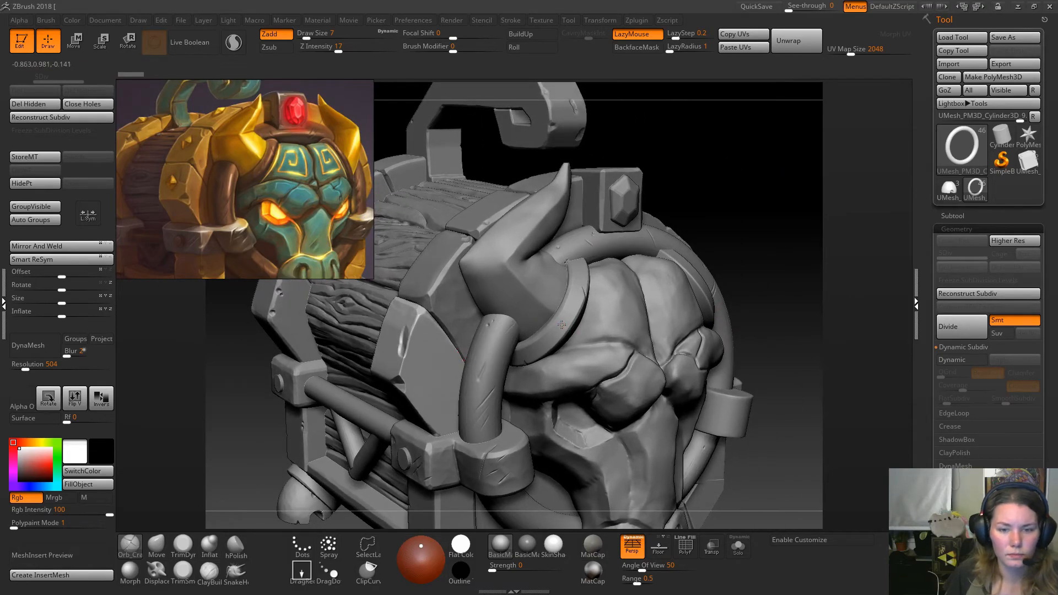
# Select the horn-base ring and carve a short crack into its lower stretch with Orb_Cracks at draw size 7.
pyautogui.keyDown('alt'); pyautogui.click(564, 325); pyautogui.keyUp('alt')
pyautogui.moveTo(750, 239); pyautogui.dragTo(758, 297, button='right')
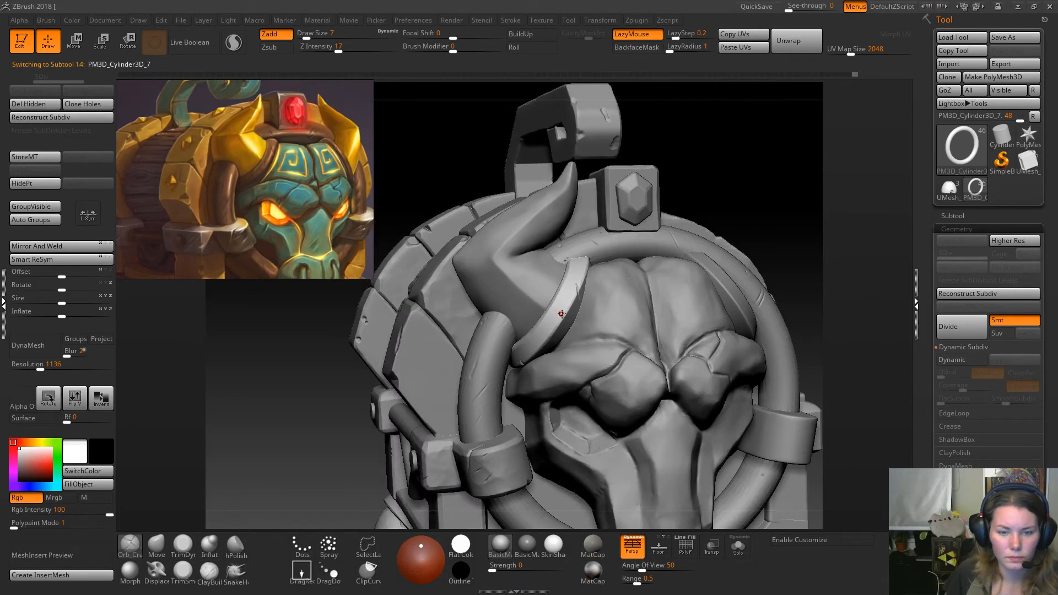
pyautogui.moveTo(564, 305); pyautogui.dragTo(563, 332)
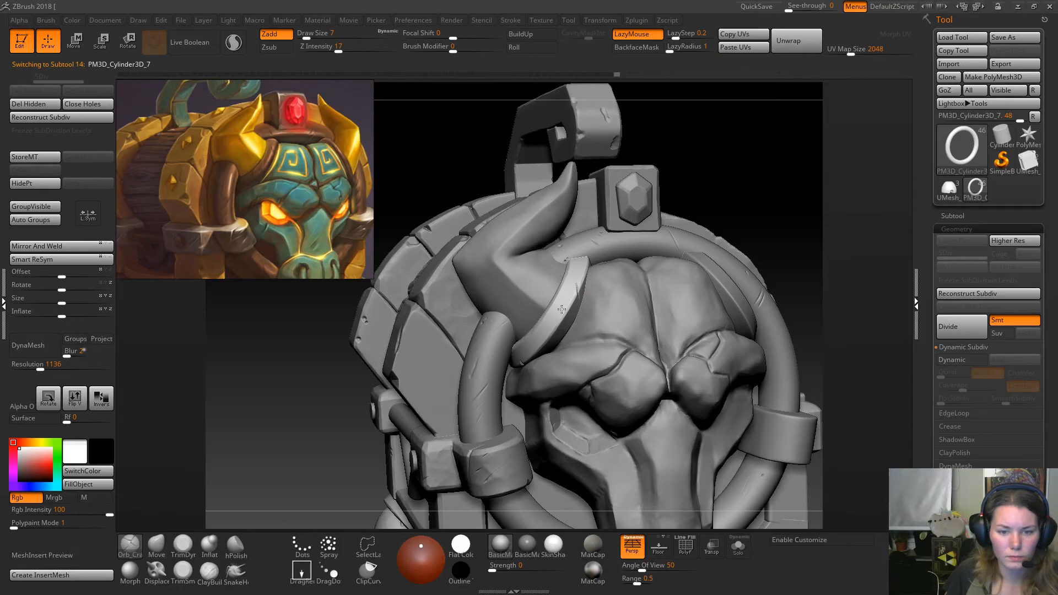
pyautogui.moveTo(742, 203); pyautogui.dragTo(715, 290, button='right')
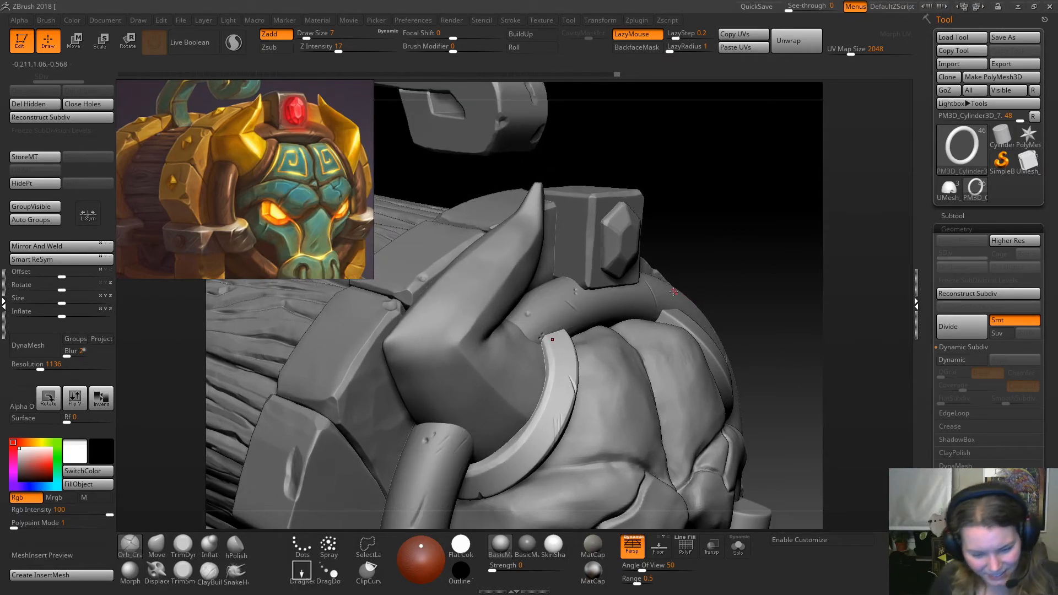
# Select the mounting block behind the forehead gem and switch to the Clay brush at draw size 4.
pyautogui.moveTo(721, 211); pyautogui.dragTo(704, 197, button='right')
pyautogui.moveTo(760, 141); pyautogui.dragTo(681, 261, button='right')
pyautogui.keyDown('alt'); pyautogui.click(521, 217); pyautogui.keyUp('alt')
pyautogui.keyDown('alt'); pyautogui.moveTo(716, 130); pyautogui.dragTo(704, 208, button='right'); pyautogui.keyUp('alt')
pyautogui.keyDown('ctrl'); pyautogui.moveTo(507, 238); pyautogui.dragTo(564, 224, button='right'); pyautogui.keyUp('ctrl')
pyautogui.moveTo(709, 244); pyautogui.dragTo(709, 232, button='right')
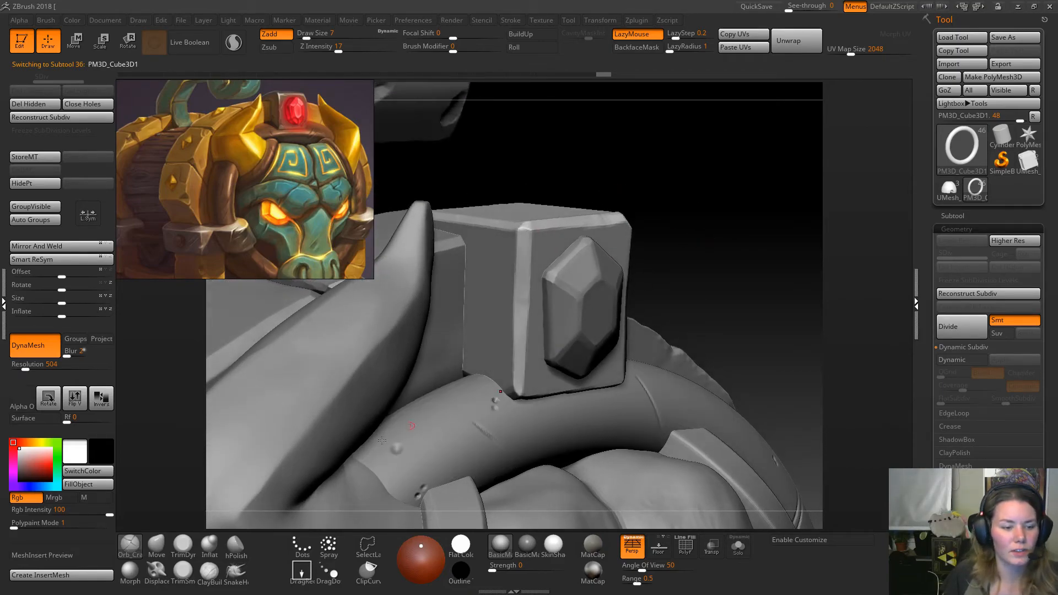
pyautogui.press('b')
pyautogui.click(185, 576)
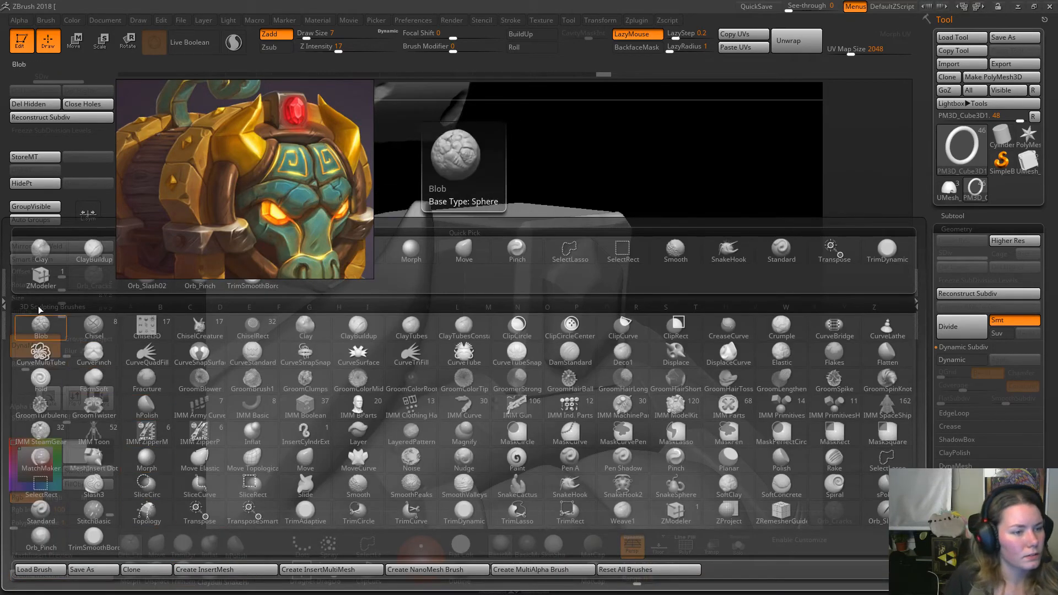
pyautogui.press('space')
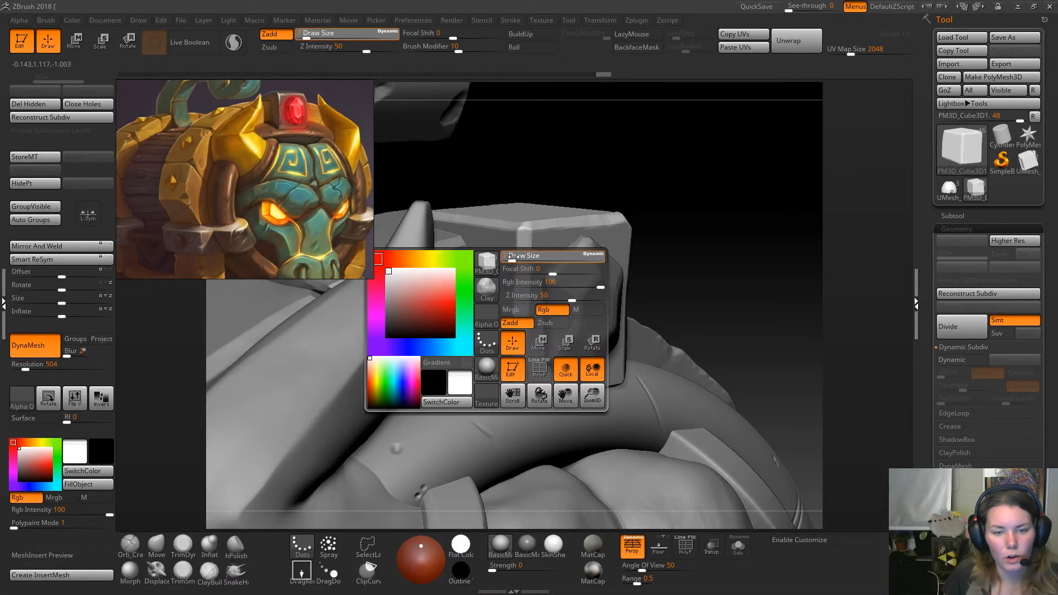
pyautogui.moveTo(510, 258); pyautogui.dragTo(508, 259)
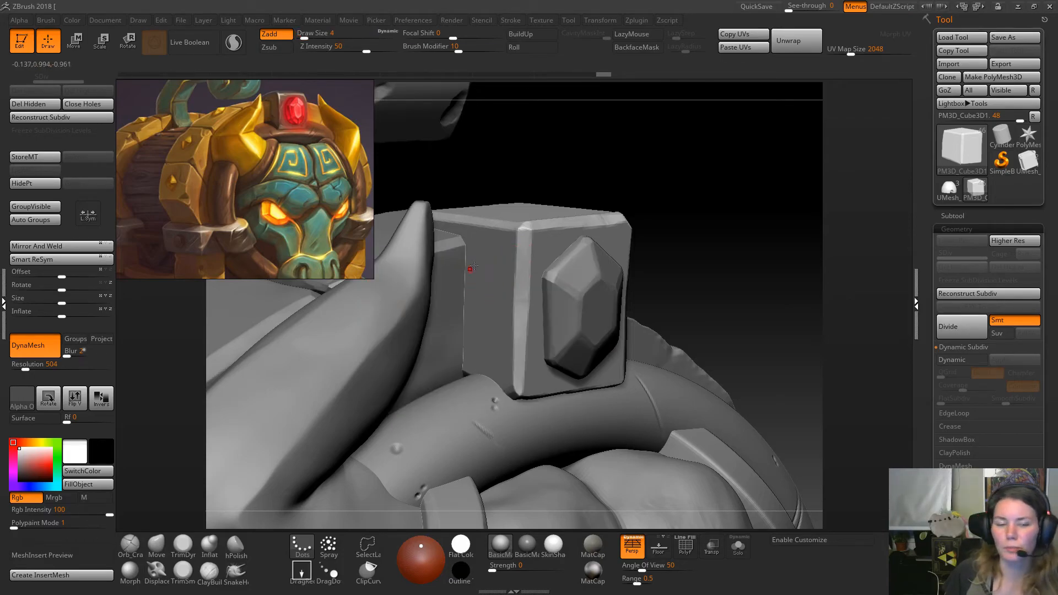
# Subdivide the gem's mounting block to level 2 and carve cracks into its front and rear vertical edges with Orb_Cracks at draw size 8.
pyautogui.moveTo(621, 174); pyautogui.dragTo(434, 340)
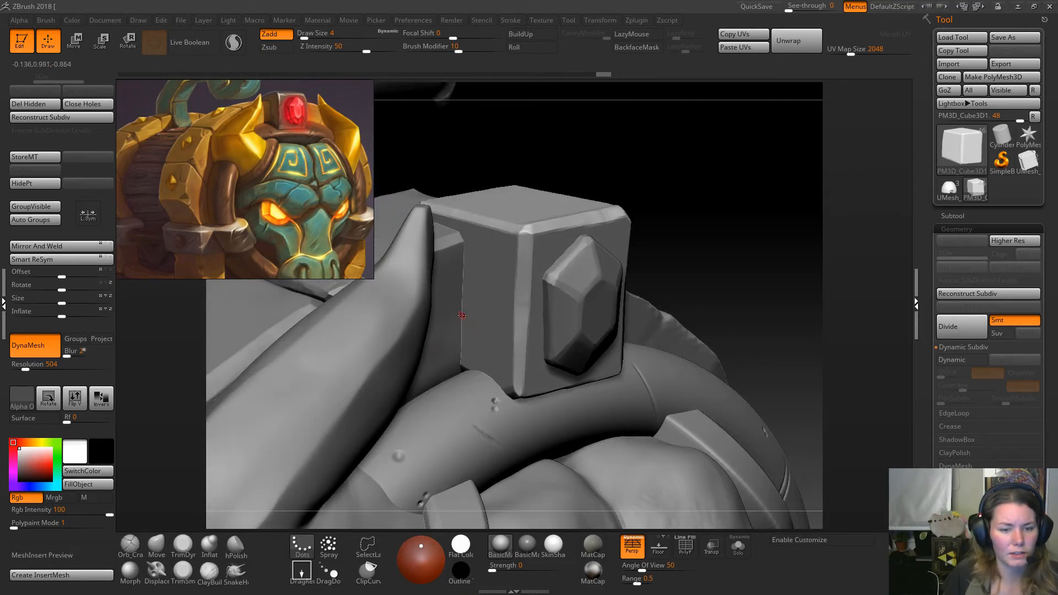
pyautogui.moveTo(716, 198)
pyautogui.mouseDown()
pyautogui.moveTo(686, 215)
pyautogui.moveTo(698, 210)
pyautogui.mouseUp()
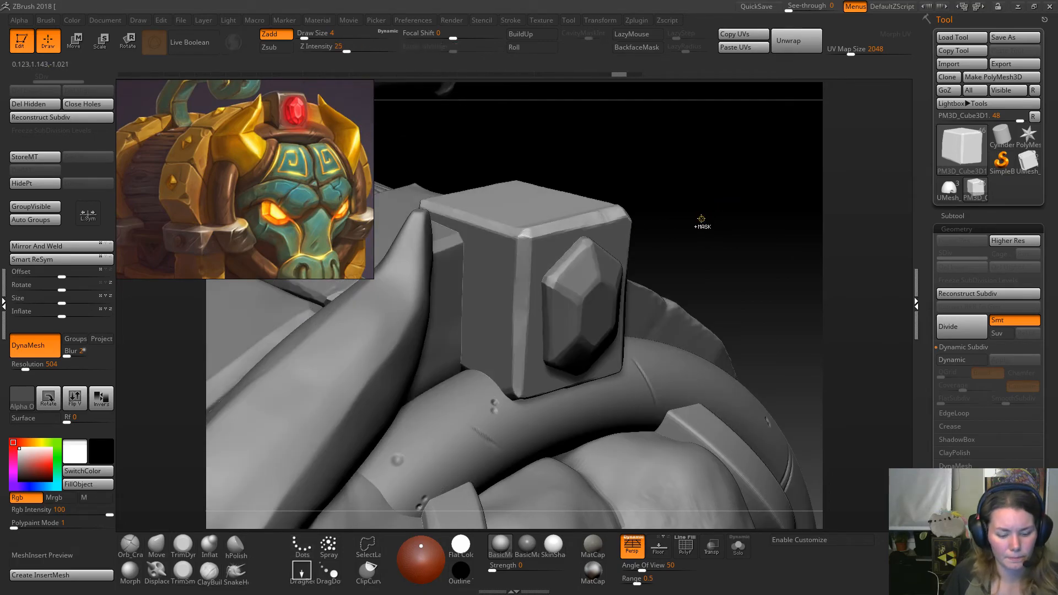
pyautogui.hotkey('ctrl', 'd')
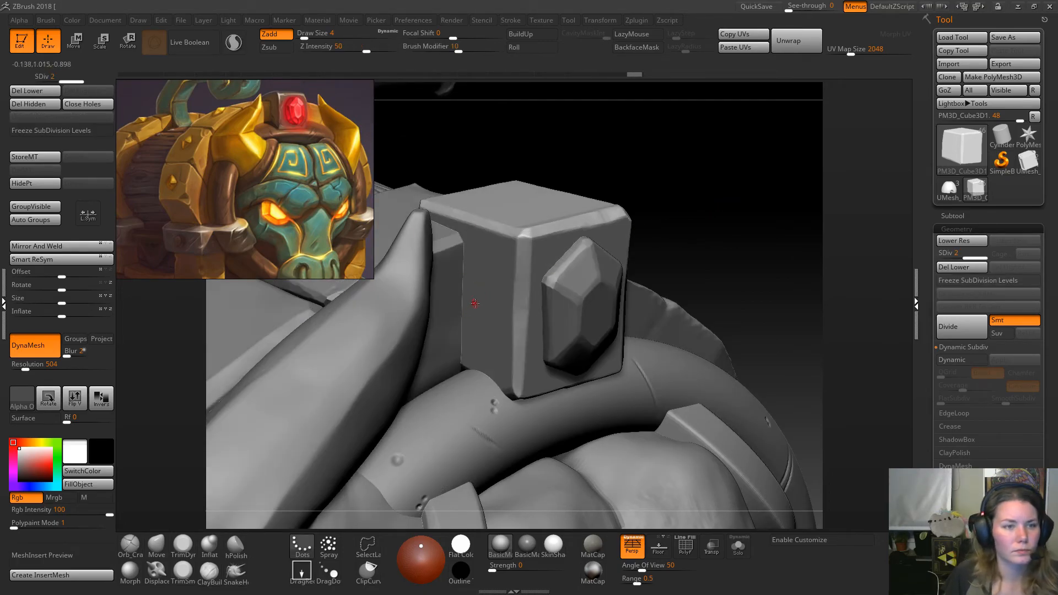
pyautogui.press('space')
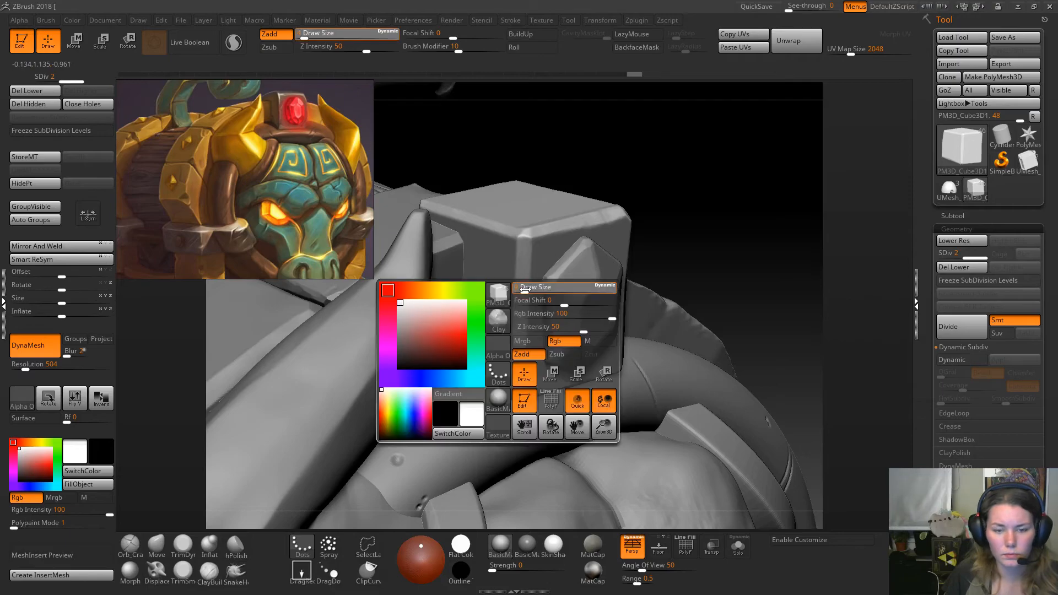
pyautogui.moveTo(521, 290); pyautogui.dragTo(522, 287)
pyautogui.moveTo(700, 273)
pyautogui.mouseDown()
pyautogui.moveTo(718, 278)
pyautogui.moveTo(521, 322)
pyautogui.moveTo(536, 303)
pyautogui.moveTo(509, 331)
pyautogui.mouseUp()
pyautogui.press('space')
pyautogui.moveTo(670, 215)
pyautogui.mouseDown()
pyautogui.moveTo(680, 208)
pyautogui.moveTo(682, 224)
pyautogui.moveTo(516, 308)
pyautogui.mouseUp()
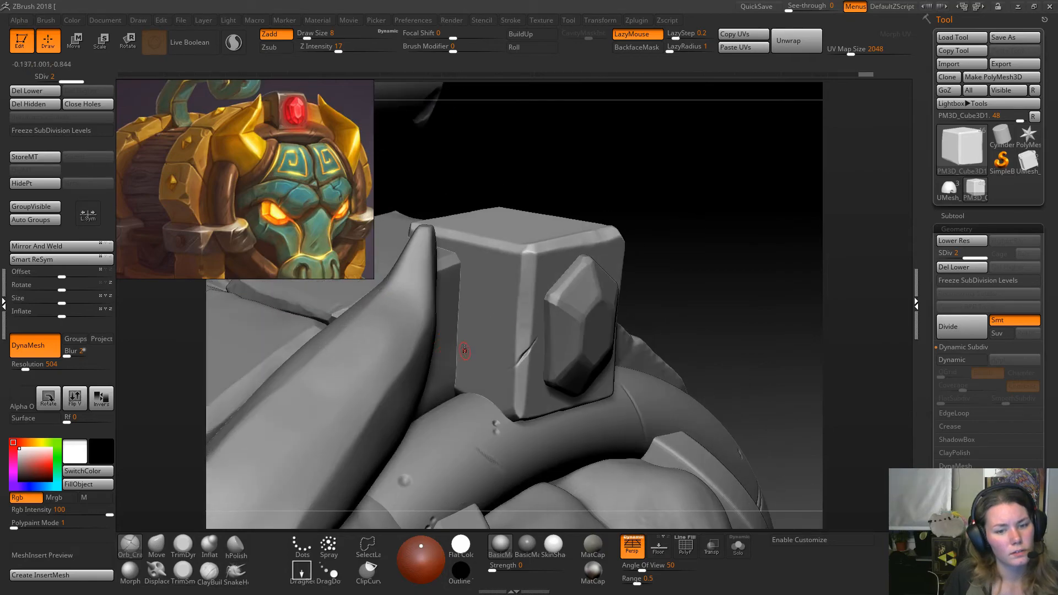
pyautogui.moveTo(464, 351); pyautogui.dragTo(460, 347)
# Gouge a pit above the crack on the block's front vertical edge and chip its far upper corner with ClayBuildup at draw size 8.
pyautogui.moveTo(663, 236)
pyautogui.mouseDown()
pyautogui.moveTo(656, 227)
pyautogui.moveTo(499, 349)
pyautogui.mouseUp()
pyautogui.moveTo(695, 268)
pyautogui.mouseDown()
pyautogui.moveTo(599, 296)
pyautogui.moveTo(632, 292)
pyautogui.mouseUp()
pyautogui.click(214, 573)
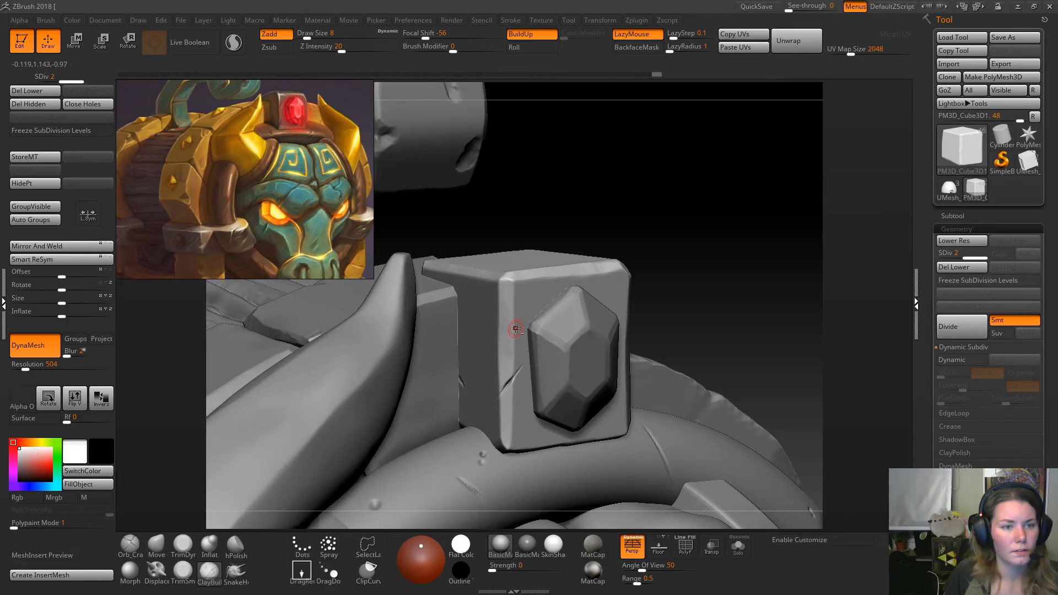
pyautogui.moveTo(517, 338); pyautogui.dragTo(515, 353)
pyautogui.moveTo(623, 262); pyautogui.dragTo(628, 270)
pyautogui.moveTo(651, 227); pyautogui.dragTo(607, 242)
pyautogui.moveTo(649, 206); pyautogui.dragTo(708, 229)
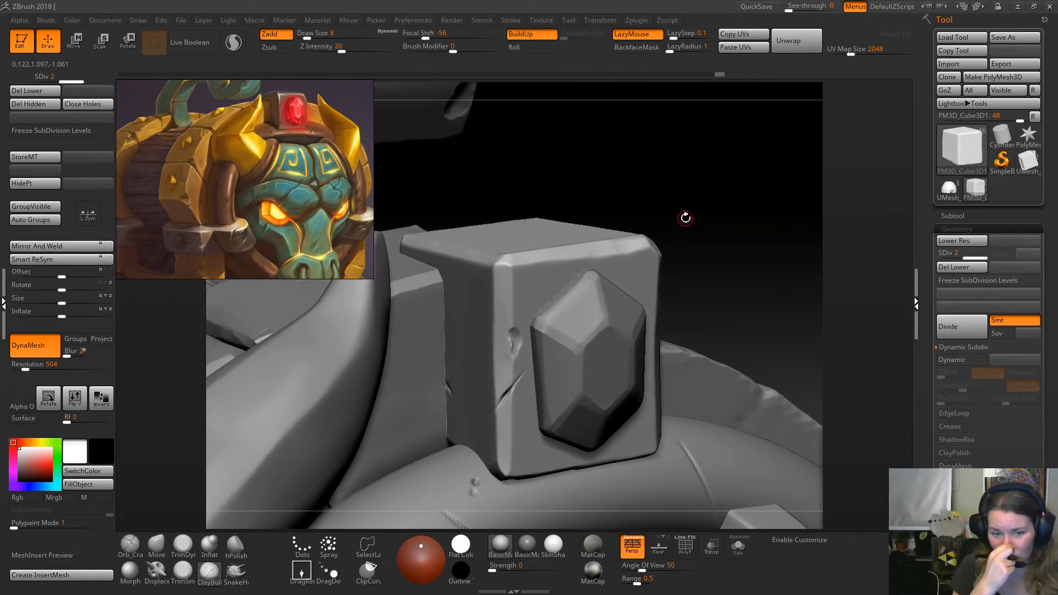
# Subdivide the block to level 3 and soften the rim of the front-edge pit with TrimDynamic at draw size 8.
pyautogui.press('d')
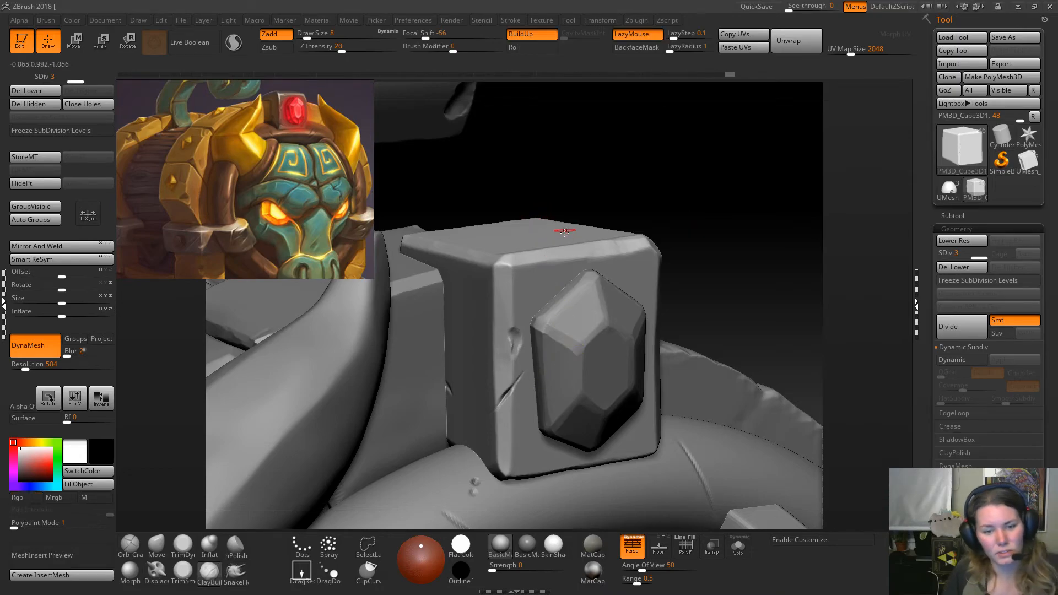
pyautogui.click(183, 576)
pyautogui.click(183, 547)
pyautogui.moveTo(517, 328)
pyautogui.mouseDown()
pyautogui.moveTo(509, 349)
pyautogui.moveTo(511, 337)
pyautogui.mouseUp()
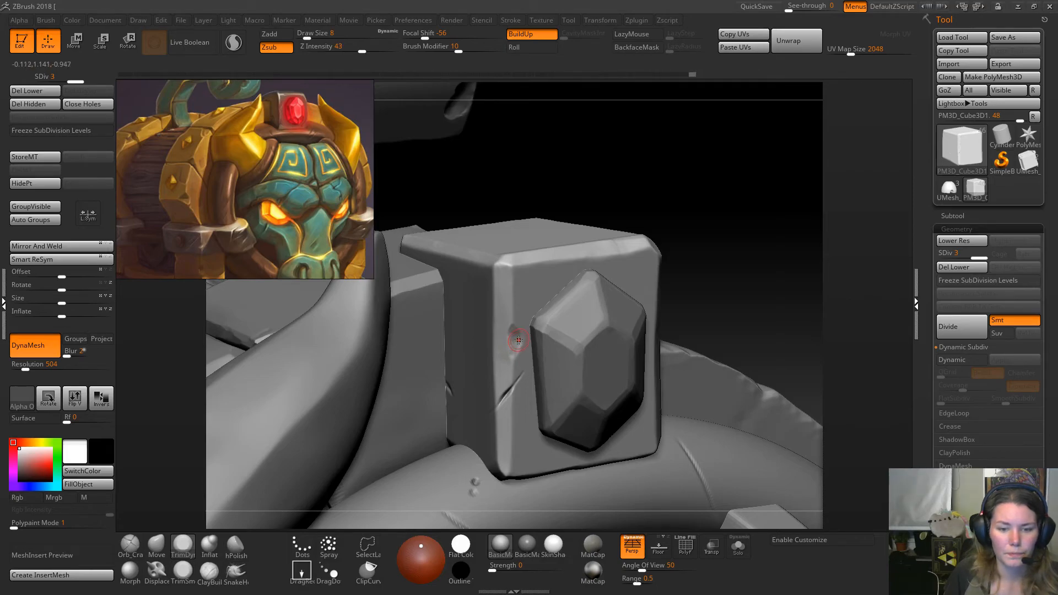
pyautogui.moveTo(661, 210); pyautogui.dragTo(705, 182)
# Carve a short crack across the block's upper front edge above the gem with Orb_Cracks at draw size 8.
pyautogui.click(130, 545)
pyautogui.moveTo(547, 277)
pyautogui.mouseDown()
pyautogui.moveTo(554, 284)
pyautogui.moveTo(537, 275)
pyautogui.mouseUp()
pyautogui.moveTo(712, 210); pyautogui.dragTo(709, 254)
pyautogui.moveTo(561, 288); pyautogui.dragTo(538, 274)
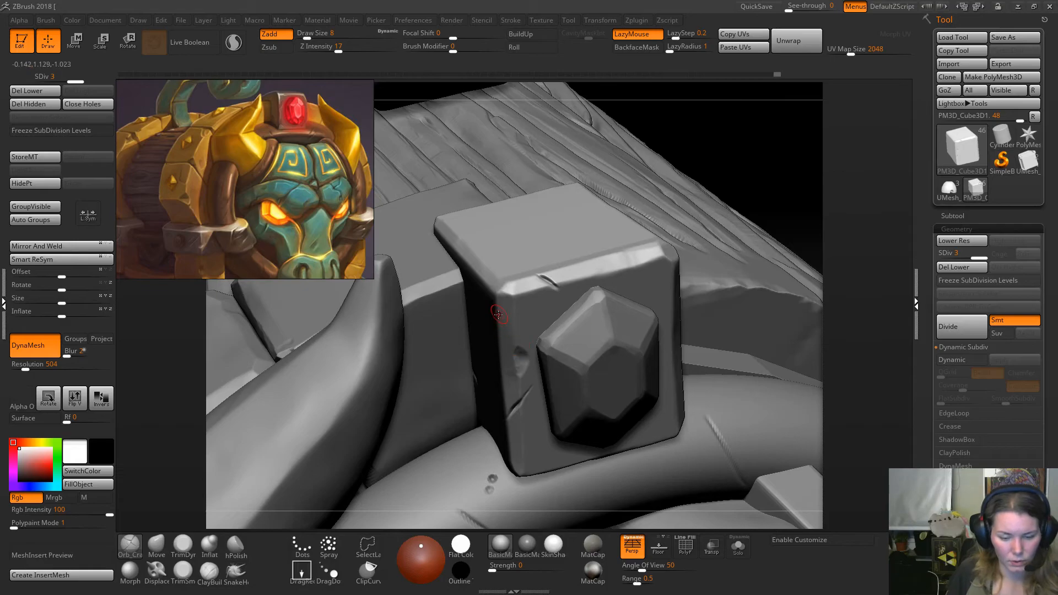
# Try to widen the crack on the block's upper front edge with TrimSmoothBorder at draw size 3.
pyautogui.click(182, 570)
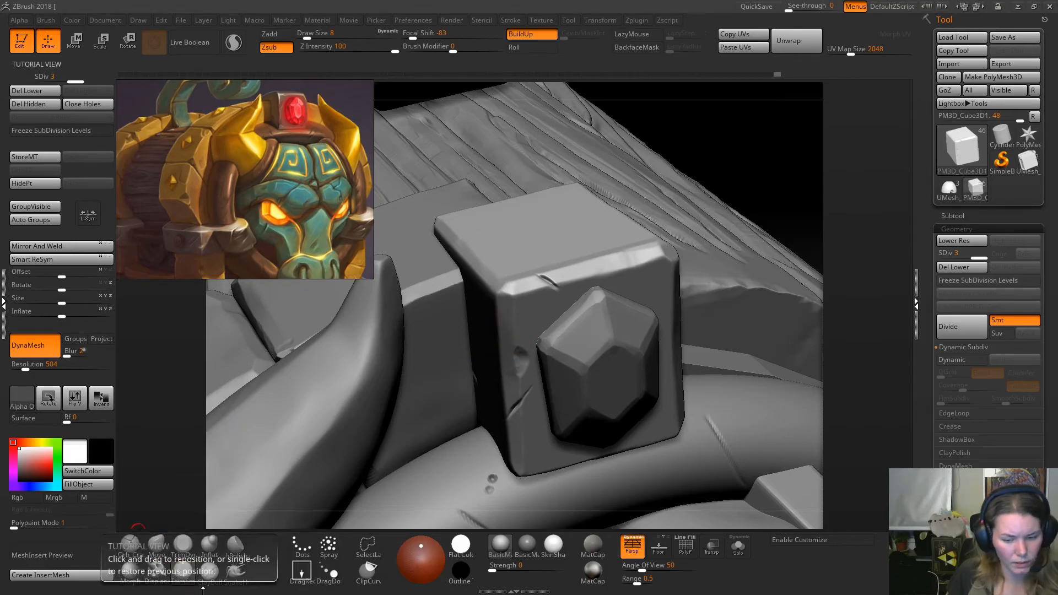
pyautogui.keyDown('alt'); pyautogui.moveTo(584, 347); pyautogui.dragTo(588, 387, button='right'); pyautogui.keyUp('alt')
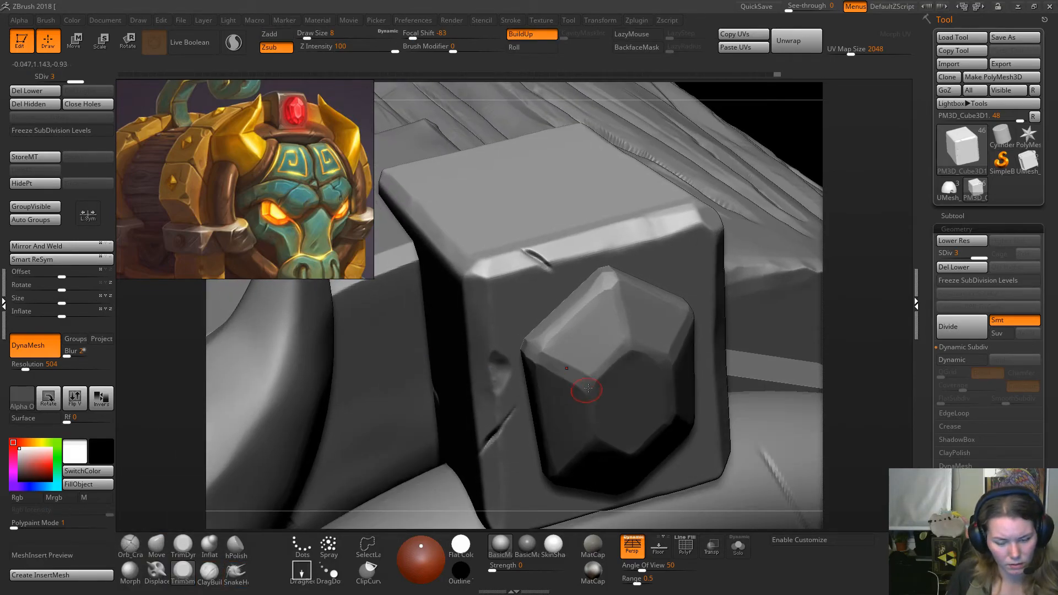
pyautogui.moveTo(882, 214); pyautogui.dragTo(845, 264)
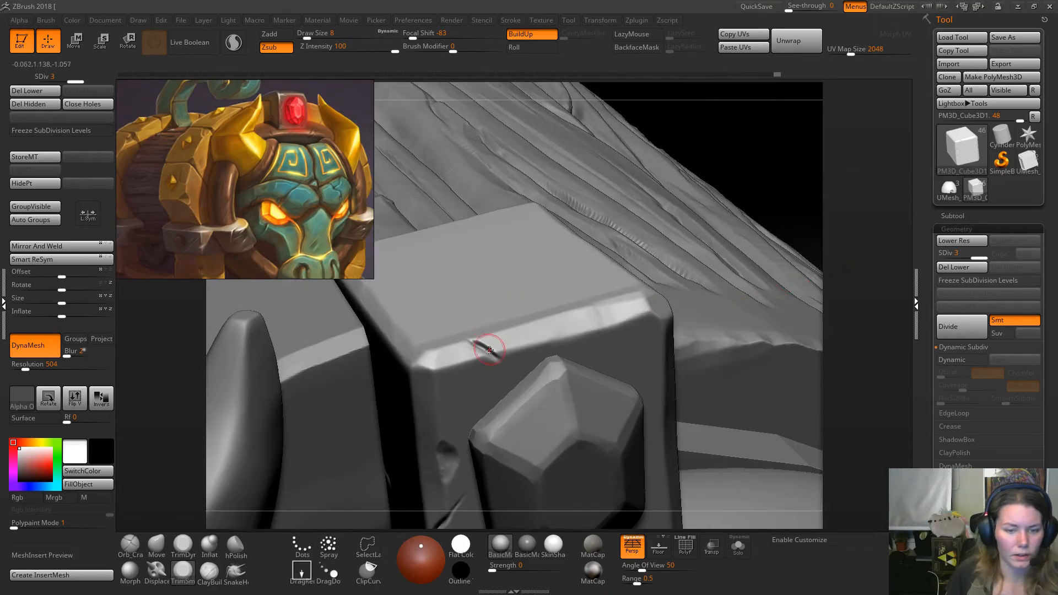
pyautogui.press('space')
pyautogui.moveTo(492, 355); pyautogui.dragTo(470, 333)
pyautogui.press('space')
pyautogui.moveTo(472, 338); pyautogui.dragTo(480, 345, button='right')
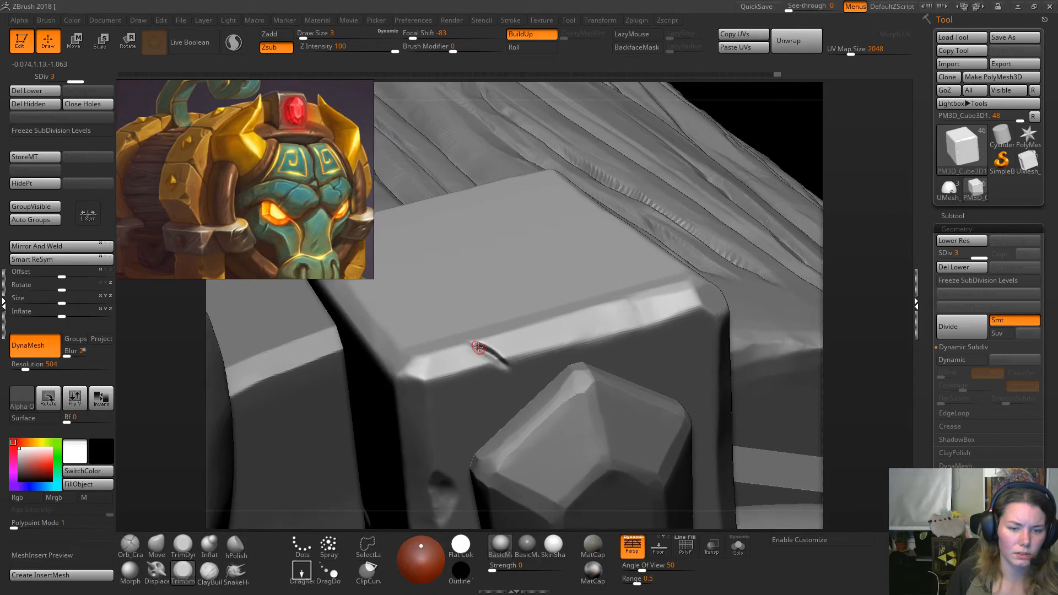
pyautogui.hotkey('ctrl', 'z')
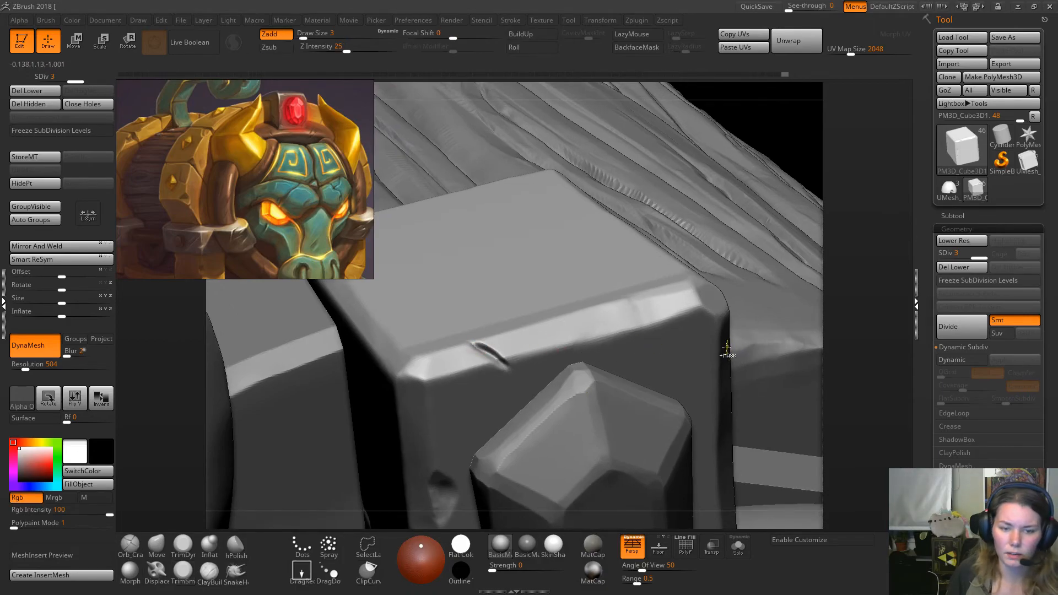
pyautogui.moveTo(863, 305); pyautogui.dragTo(843, 333)
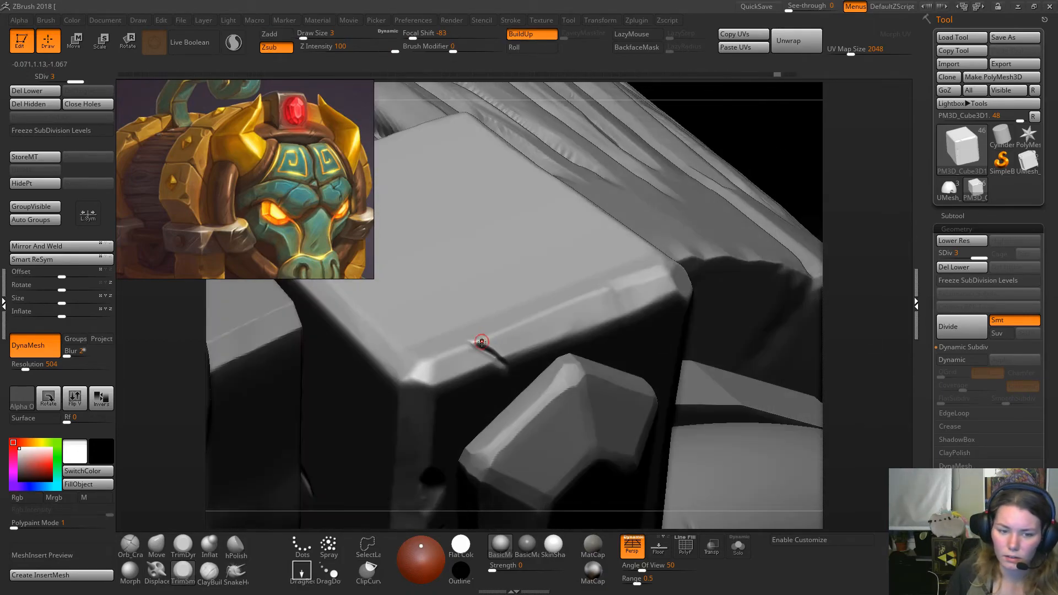
pyautogui.moveTo(489, 348); pyautogui.dragTo(503, 362)
# Undo the trimming strokes and the crack on the block's upper front edge.
pyautogui.hotkey('ctrl', 'z')
pyautogui.hotkey('ctrl', 'z')
pyautogui.hotkey('ctrl', 'z')
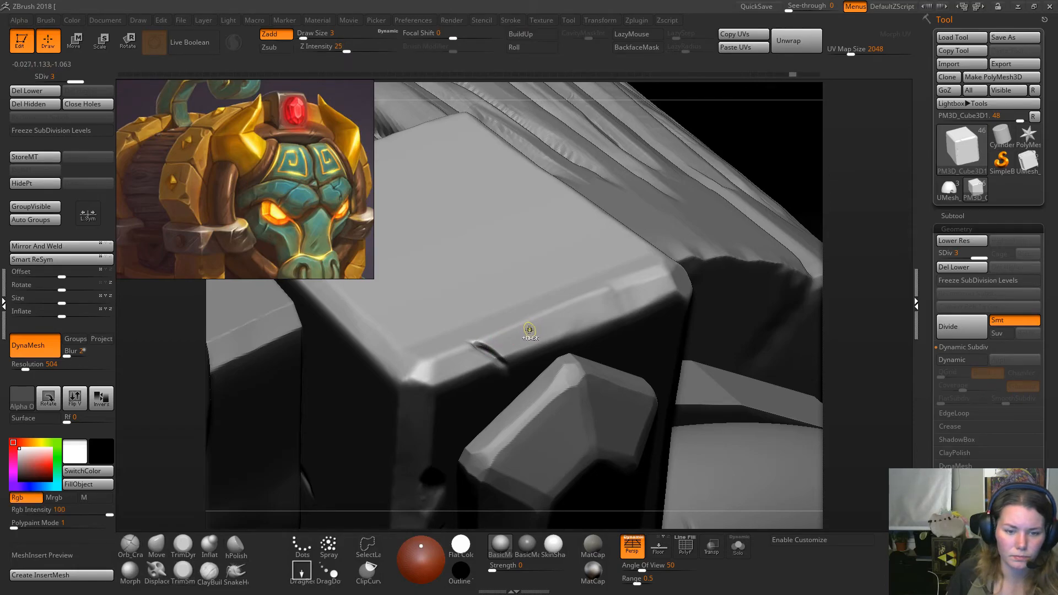
pyautogui.hotkey('ctrl', 'z')
pyautogui.hotkey('ctrl', 'z')
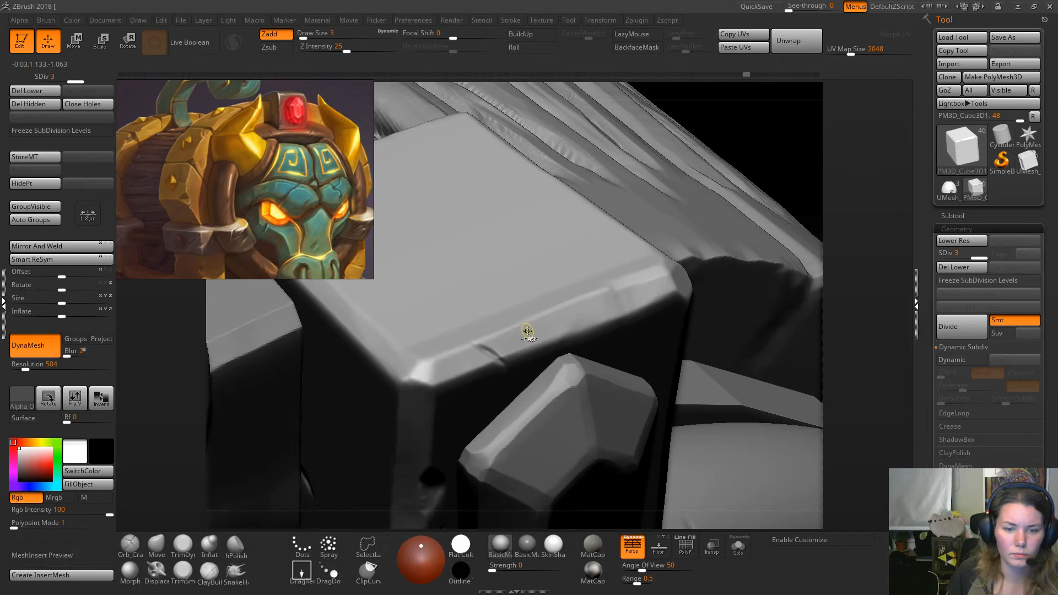
pyautogui.hotkey('ctrl', 'z')
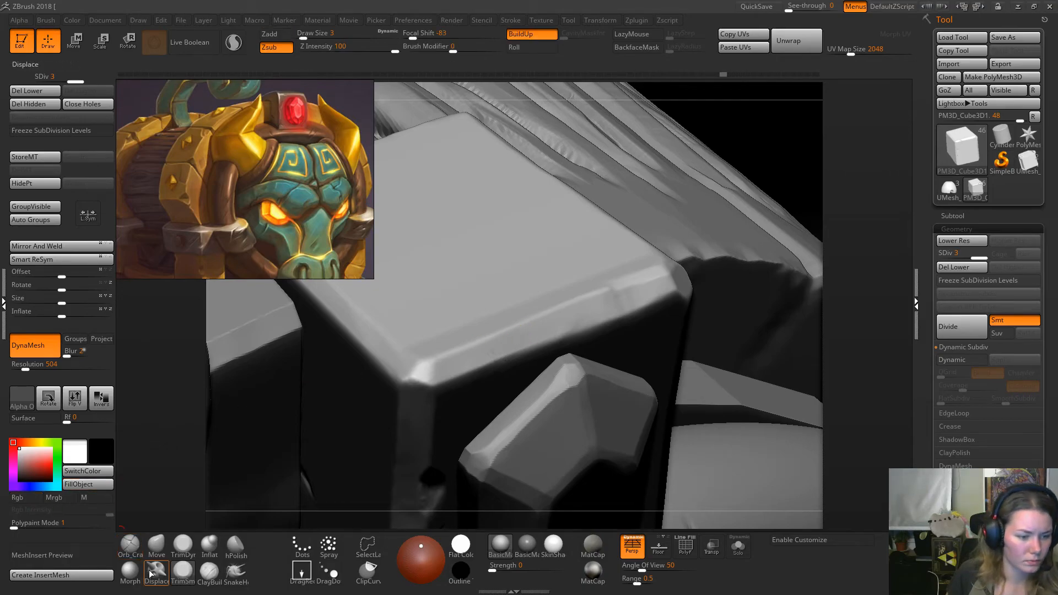
# Press a small round pit into the block's upper front edge with the Clay brush at draw size 3.
pyautogui.press('b')
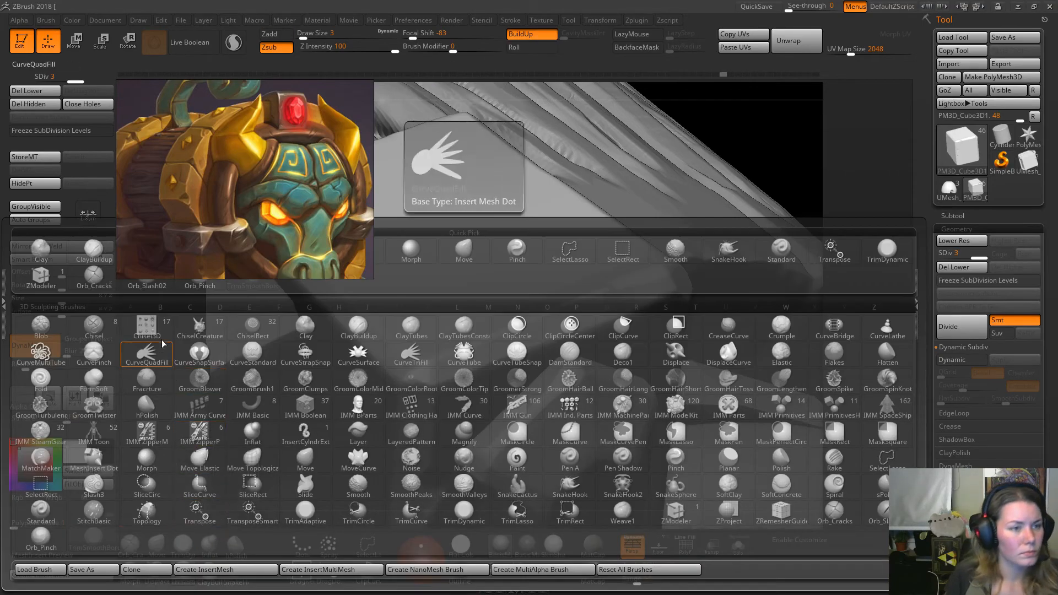
pyautogui.click(42, 252)
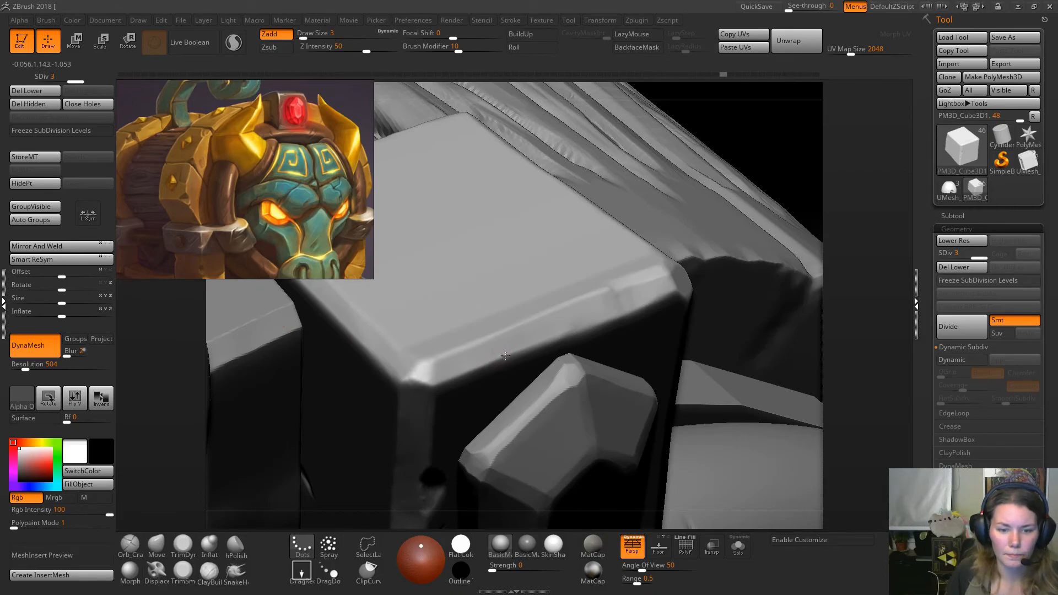
pyautogui.moveTo(503, 355)
pyautogui.mouseDown()
pyautogui.moveTo(500, 333)
pyautogui.moveTo(512, 359)
pyautogui.moveTo(502, 356)
pyautogui.mouseUp()
pyautogui.click(155, 546)
pyautogui.press('space')
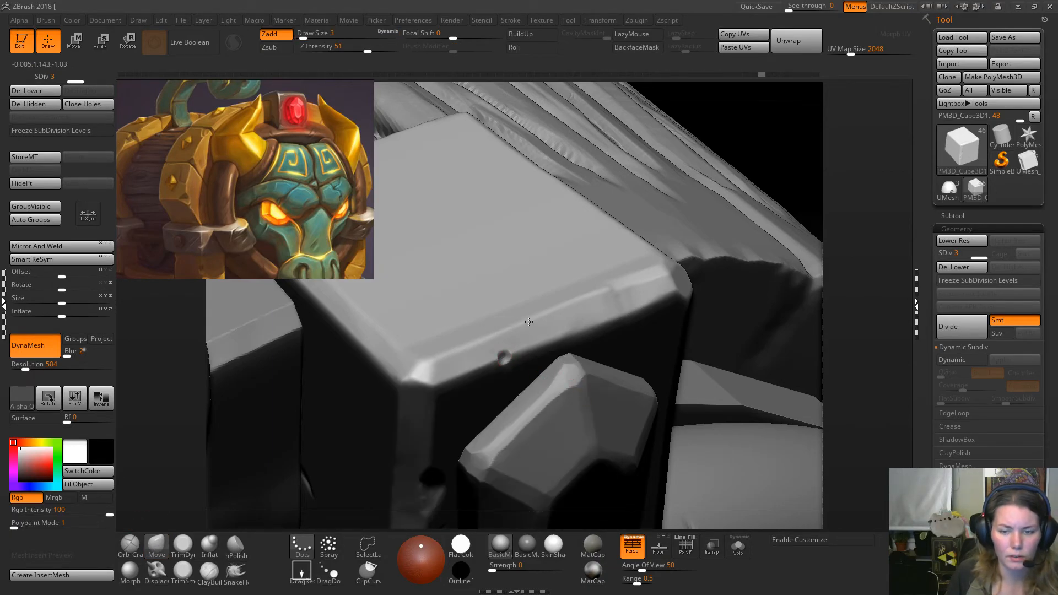
pyautogui.keyDown('ctrl'); pyautogui.moveTo(530, 323); pyautogui.dragTo(508, 308, button='right'); pyautogui.keyUp('ctrl')
pyautogui.moveTo(760, 229); pyautogui.dragTo(699, 254)
pyautogui.keyDown('ctrl'); pyautogui.moveTo(699, 254); pyautogui.dragTo(693, 258, button='right'); pyautogui.keyUp('ctrl')
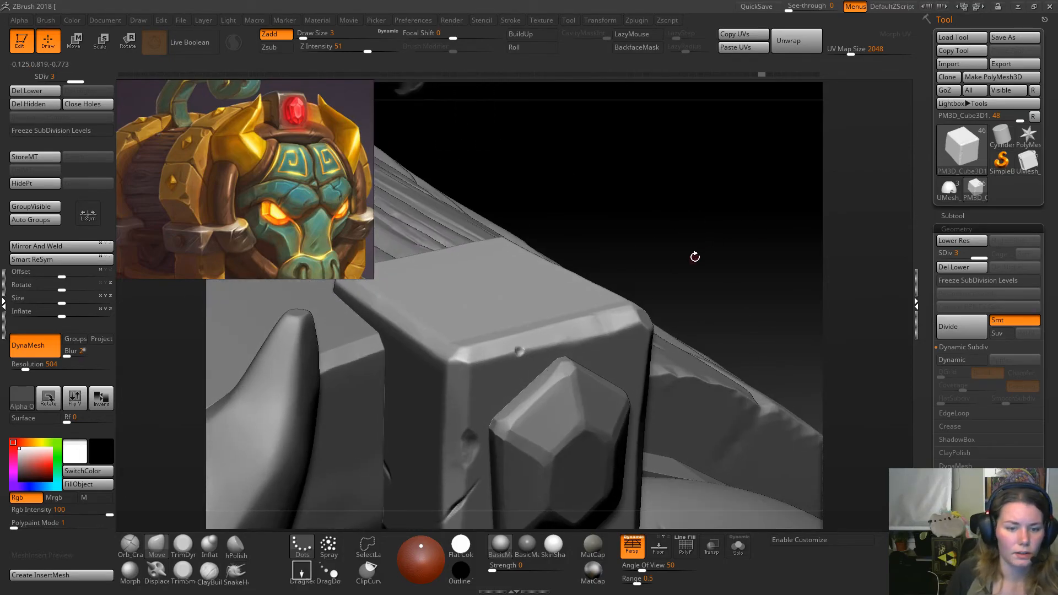
# Try to flatten the rim of the small upper-edge pit with TrimDynamic at draw size 3.
pyautogui.click(184, 551)
pyautogui.moveTo(694, 243); pyautogui.dragTo(614, 299)
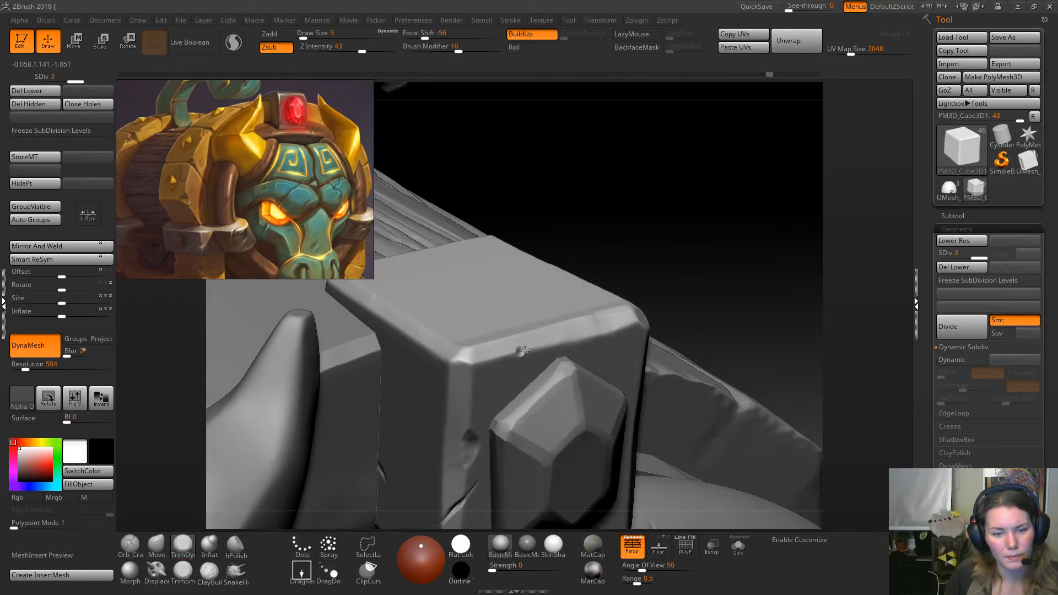
pyautogui.click(156, 545)
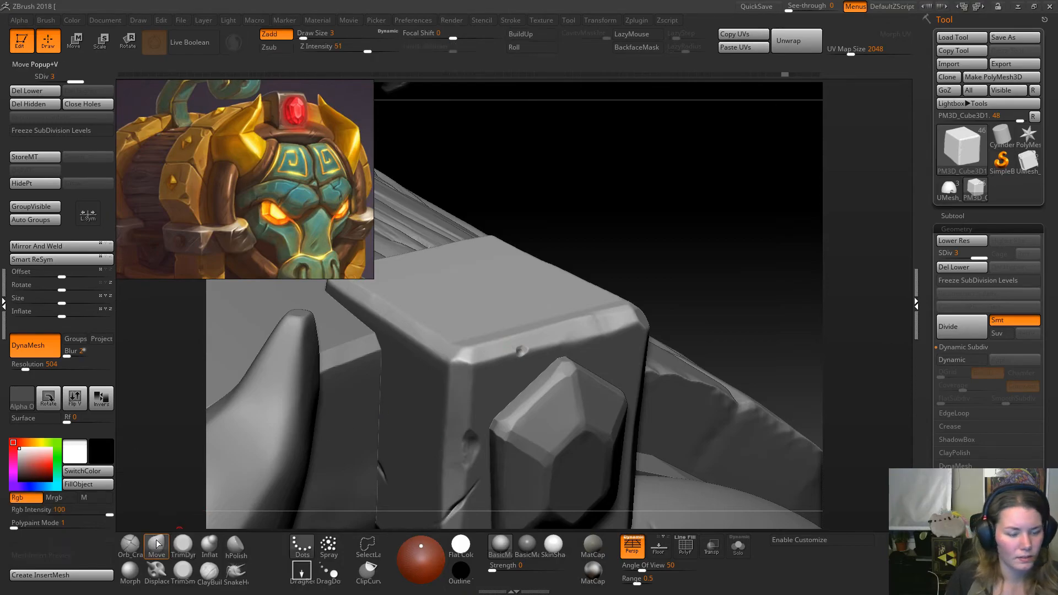
pyautogui.hotkey('ctrl', 'z')
# Reshape the upper-edge pit's rim with the Move brush at draw size 1 and smooth the edge around it.
pyautogui.press('space')
pyautogui.moveTo(533, 339); pyautogui.dragTo(523, 344)
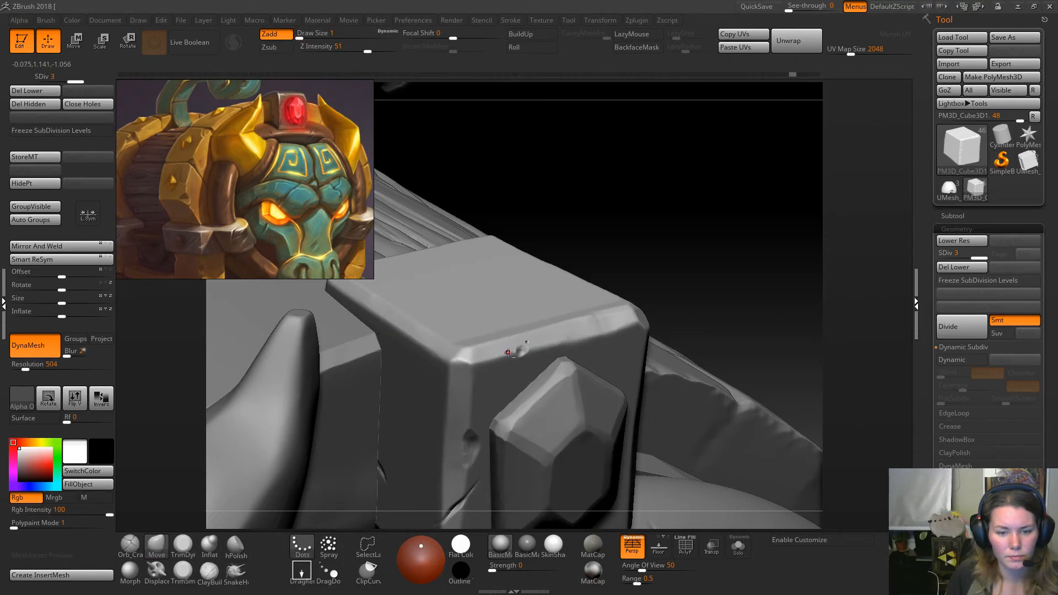
pyautogui.press('shift')
pyautogui.keyDown('shift'); pyautogui.click(527, 343); pyautogui.keyUp('shift')
pyautogui.moveTo(729, 285); pyautogui.dragTo(719, 304)
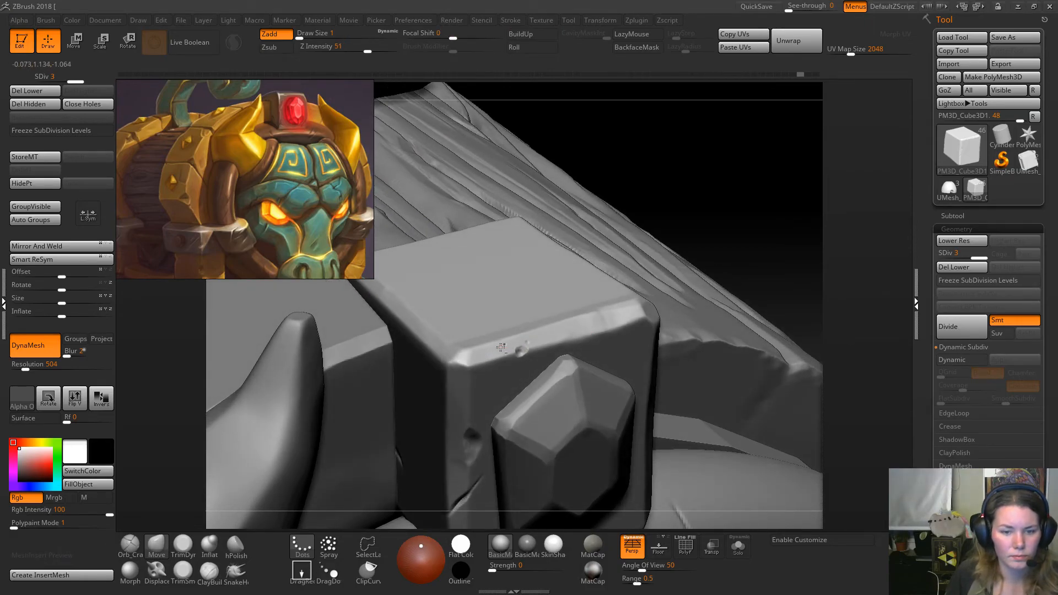
pyautogui.moveTo(493, 358)
pyautogui.keyDown('shift'); pyautogui.mouseDown()
pyautogui.moveTo(503, 344)
pyautogui.moveTo(497, 358)
pyautogui.moveTo(527, 343)
pyautogui.mouseUp(); pyautogui.keyUp('shift')
pyautogui.keyDown('alt'); pyautogui.moveTo(709, 213); pyautogui.dragTo(681, 163); pyautogui.keyUp('alt')
pyautogui.moveTo(692, 268); pyautogui.dragTo(680, 224)
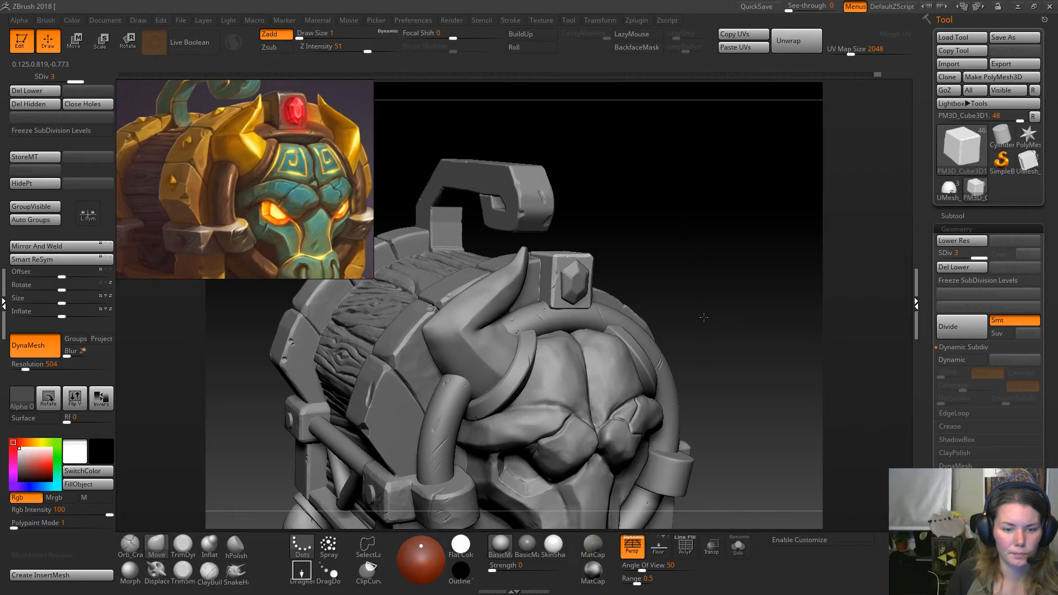
# Examine the barrel's lower front and feet against the matching part of the painted concept.
pyautogui.moveTo(701, 318); pyautogui.dragTo(713, 196)
pyautogui.keyDown('alt'); pyautogui.moveTo(358, 462); pyautogui.dragTo(397, 382); pyautogui.keyUp('alt')
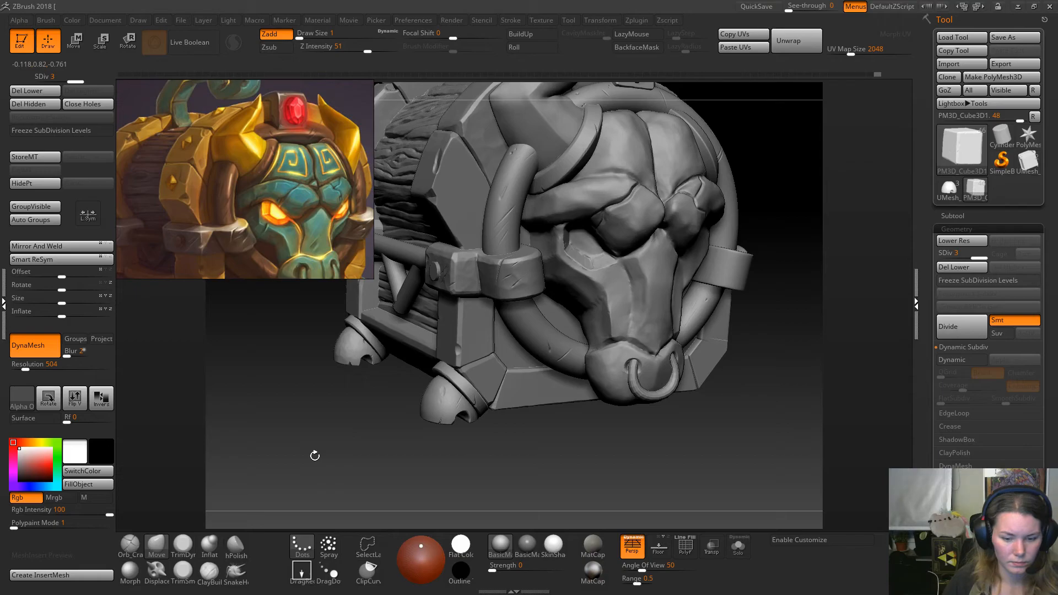
pyautogui.moveTo(259, 203); pyautogui.dragTo(240, 180, button='right')
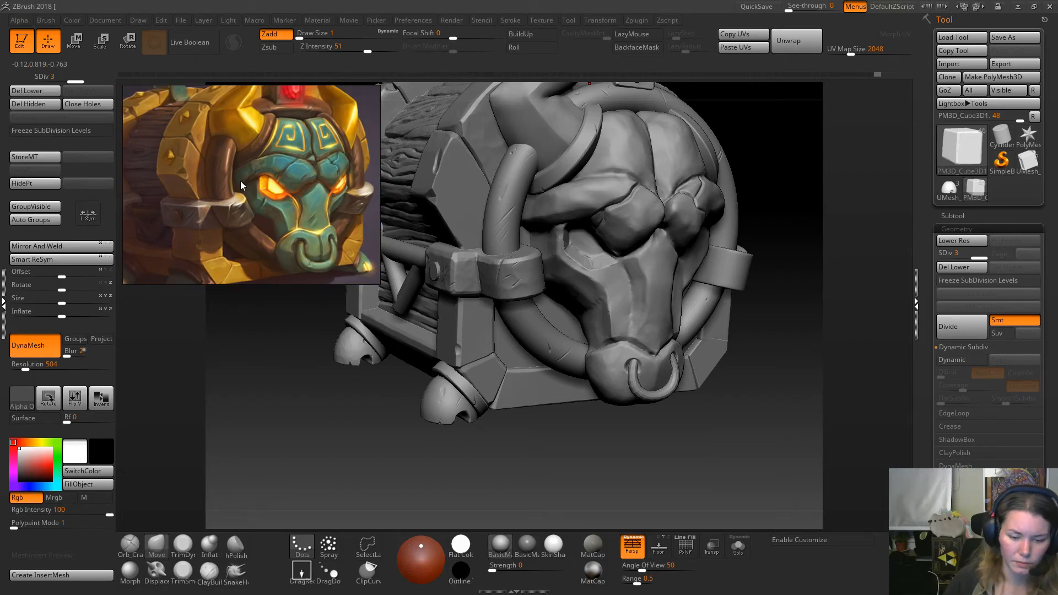
pyautogui.moveTo(240, 181); pyautogui.dragTo(231, 180, button='right')
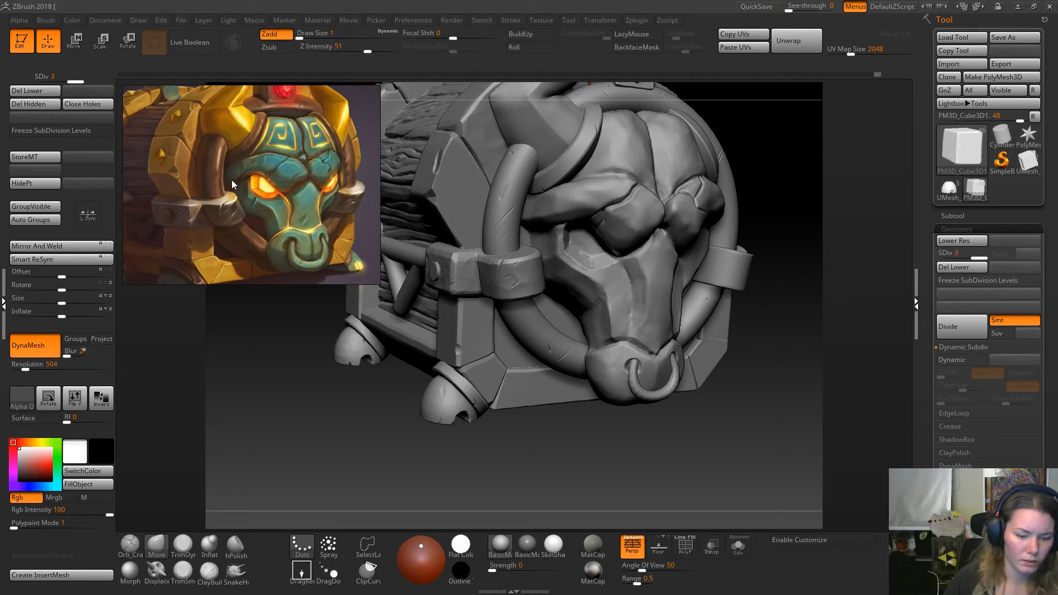
pyautogui.moveTo(232, 180); pyautogui.dragTo(287, 176, button='right')
pyautogui.moveTo(287, 175); pyautogui.dragTo(274, 181, button='middle')
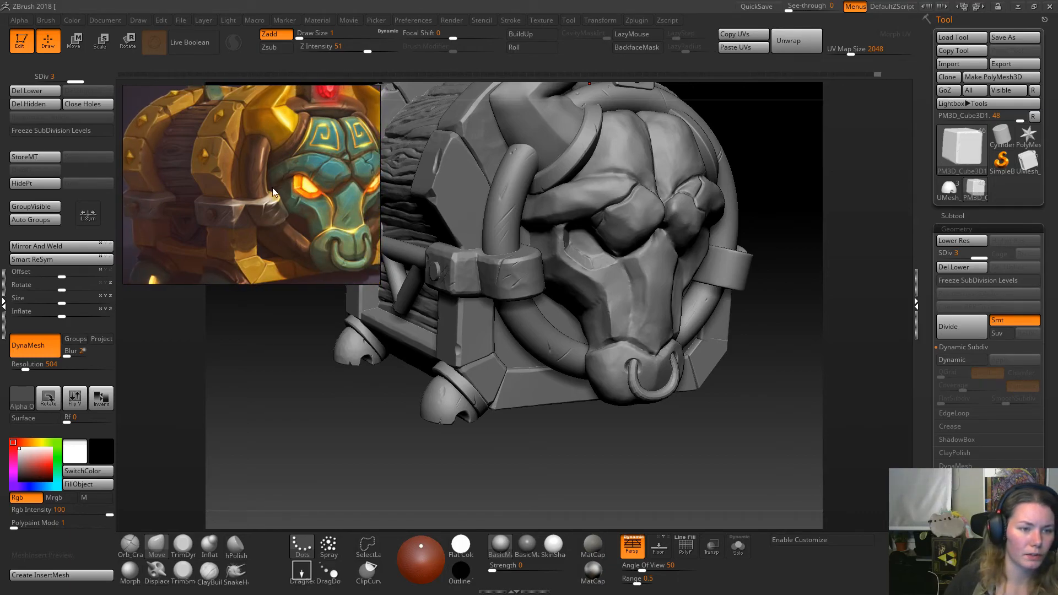
pyautogui.scroll(2, 260, 210)
pyautogui.scroll(-4, 259, 211)
pyautogui.scroll(2, 260, 210)
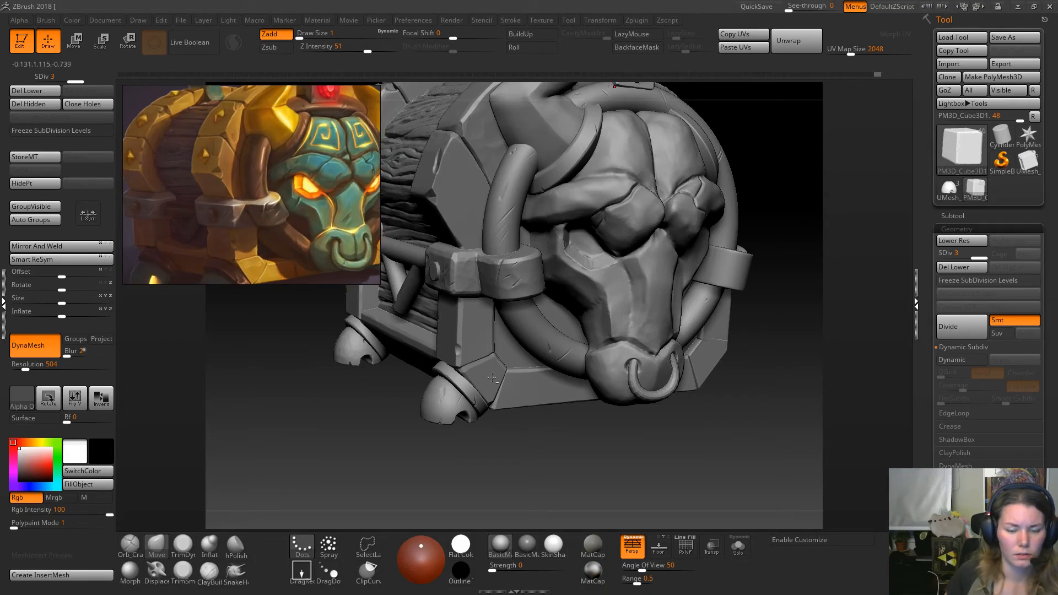
# Select the front frame and press two small pits into the corner plate above the foot with the Clay brush at draw size 12.
pyautogui.keyDown('alt'); pyautogui.click(489, 395); pyautogui.keyUp('alt')
pyautogui.keyDown('alt'); pyautogui.moveTo(495, 380); pyautogui.dragTo(522, 516, button='right'); pyautogui.keyUp('alt')
pyautogui.keyDown('alt'); pyautogui.moveTo(491, 435); pyautogui.dragTo(500, 452, button='right'); pyautogui.keyUp('alt')
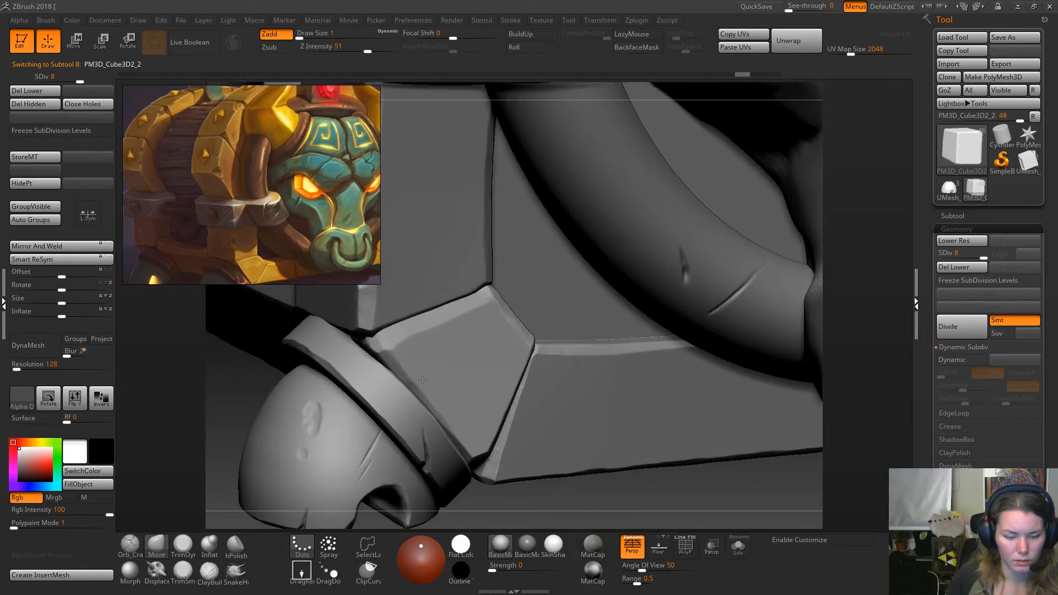
pyautogui.press('space')
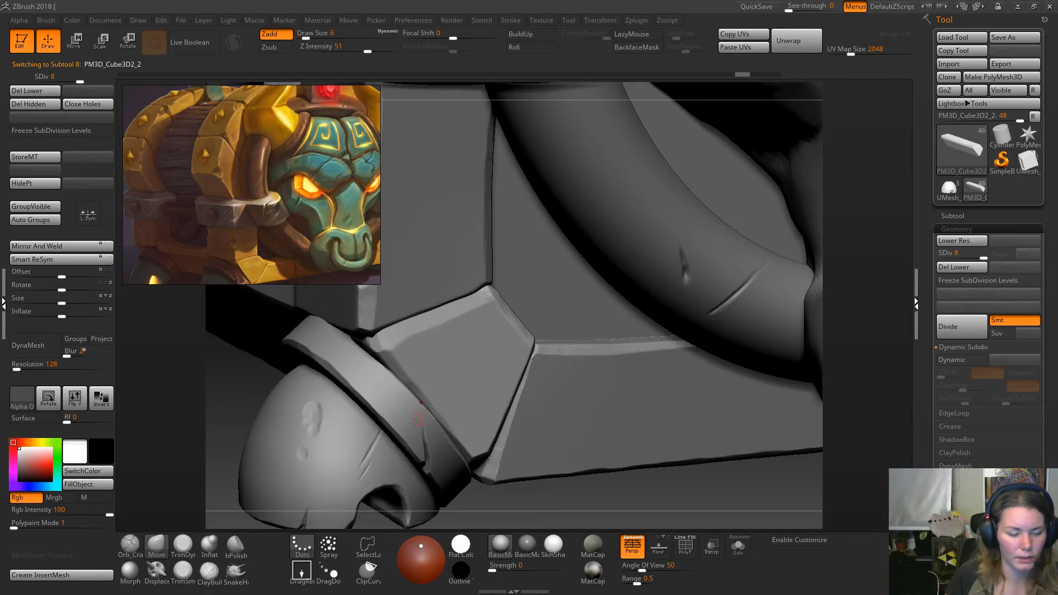
pyautogui.press('b')
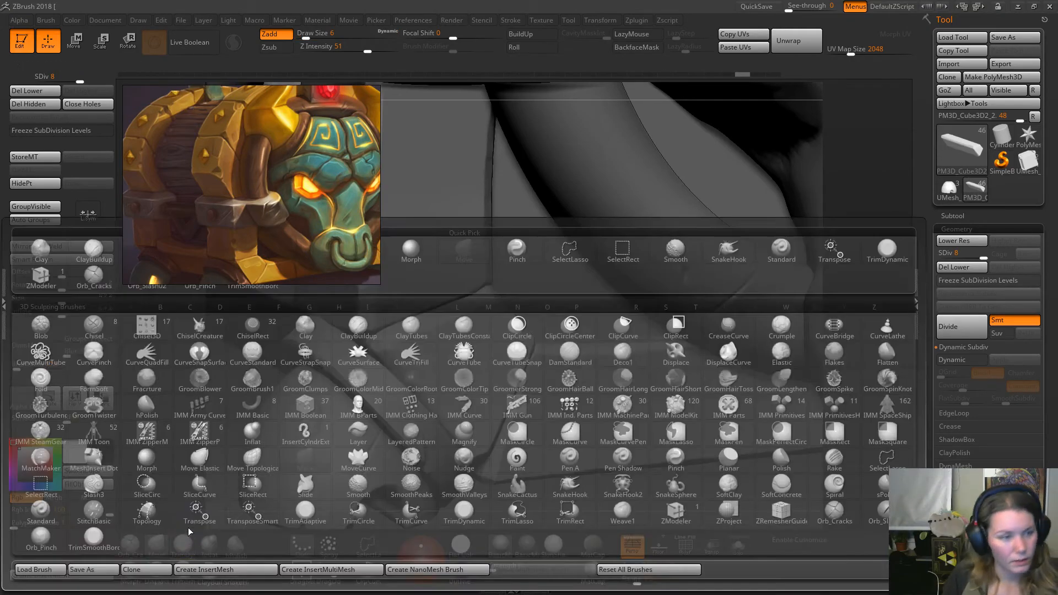
pyautogui.click(42, 266)
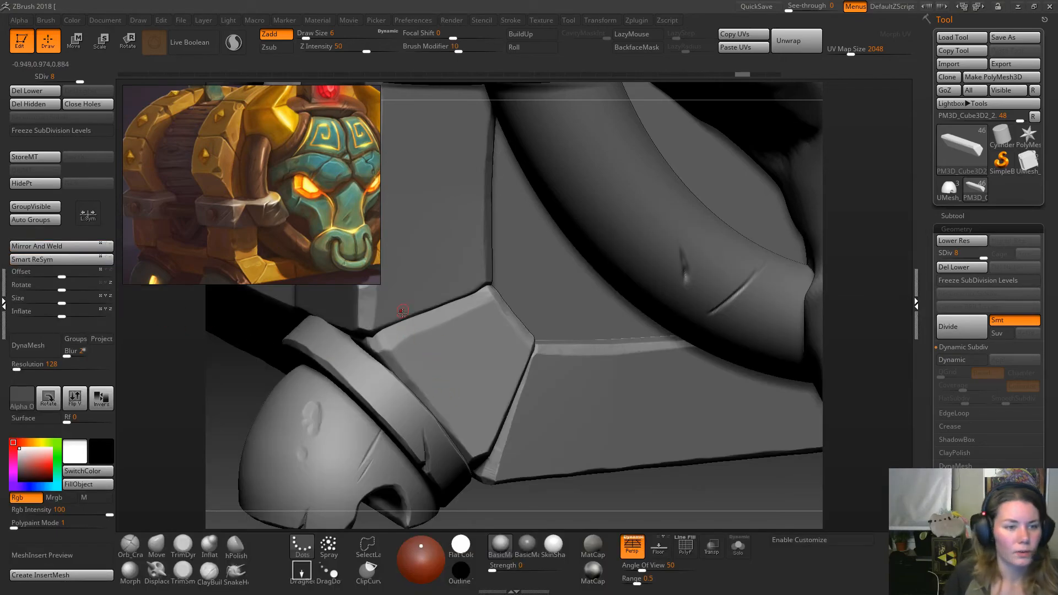
pyautogui.press('space')
pyautogui.moveTo(467, 352); pyautogui.dragTo(471, 352)
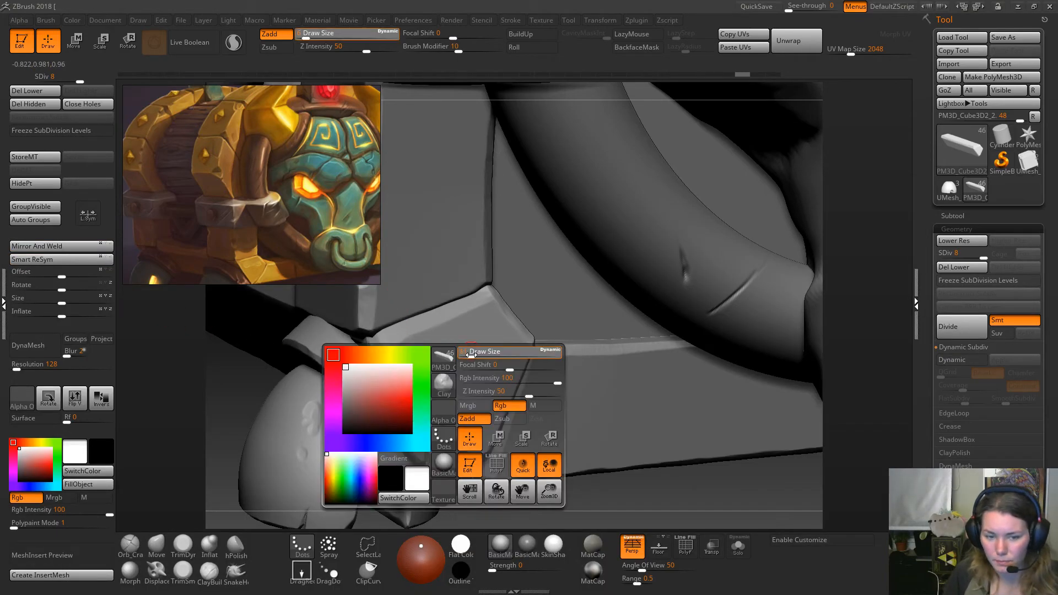
pyautogui.click(457, 337)
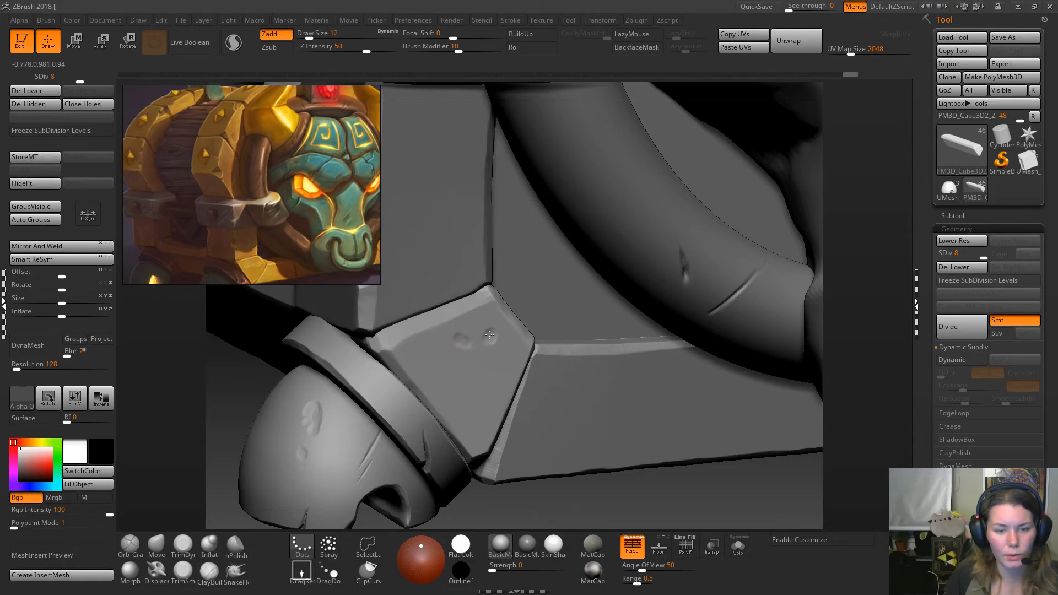
pyautogui.moveTo(496, 331); pyautogui.dragTo(454, 338)
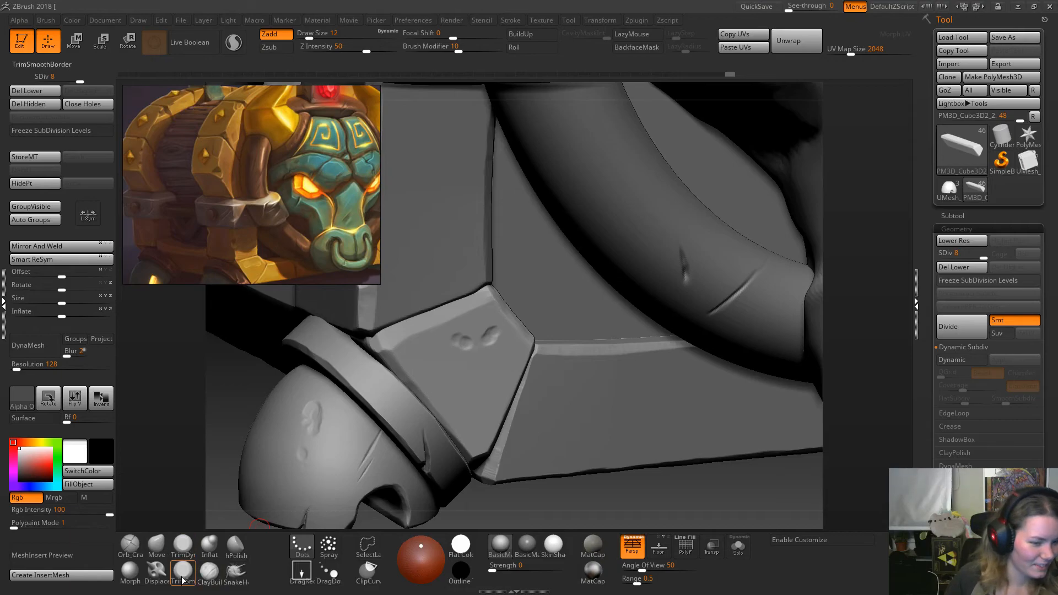
# Try to flatten the rim of the corner plate's left pit with TrimSmoothBorder at draw sizes 9 and 5.
pyautogui.click(239, 542)
pyautogui.press('s')
pyautogui.moveTo(483, 351)
pyautogui.mouseDown()
pyautogui.moveTo(491, 333)
pyautogui.moveTo(467, 344)
pyautogui.mouseUp()
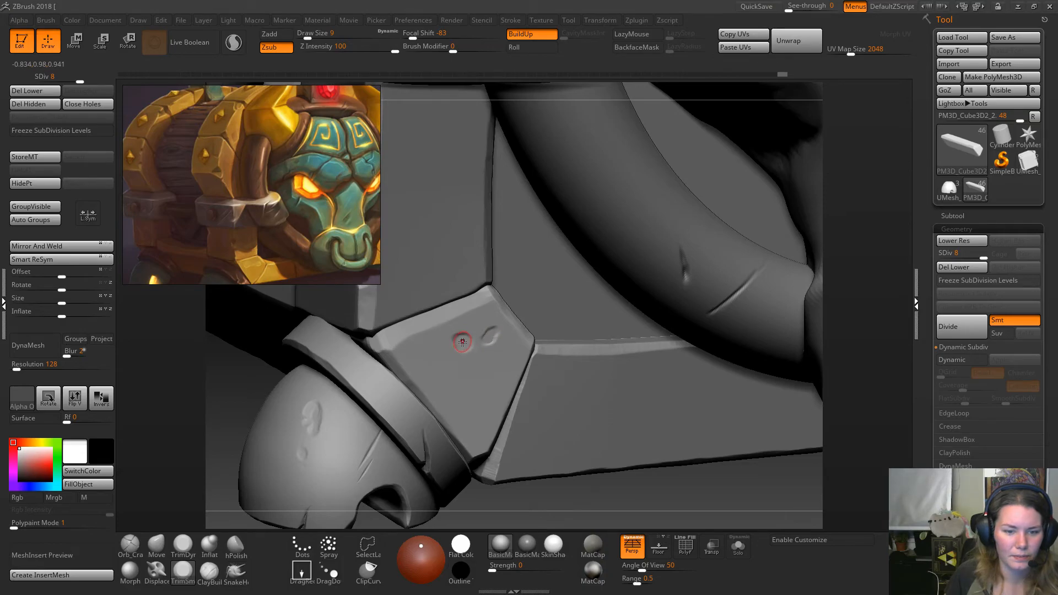
pyautogui.press('space')
pyautogui.moveTo(461, 348); pyautogui.dragTo(463, 338)
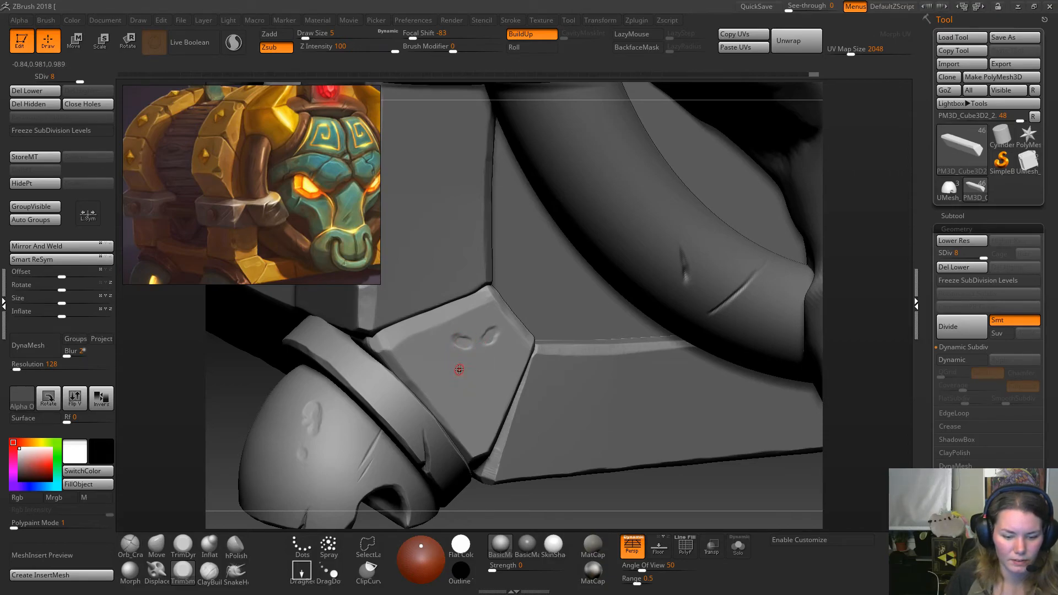
pyautogui.moveTo(460, 339)
pyautogui.mouseDown()
pyautogui.moveTo(493, 336)
pyautogui.moveTo(462, 336)
pyautogui.mouseUp()
# Undo the trimming strokes on the corner plate's left pit.
pyautogui.press('ctrl')
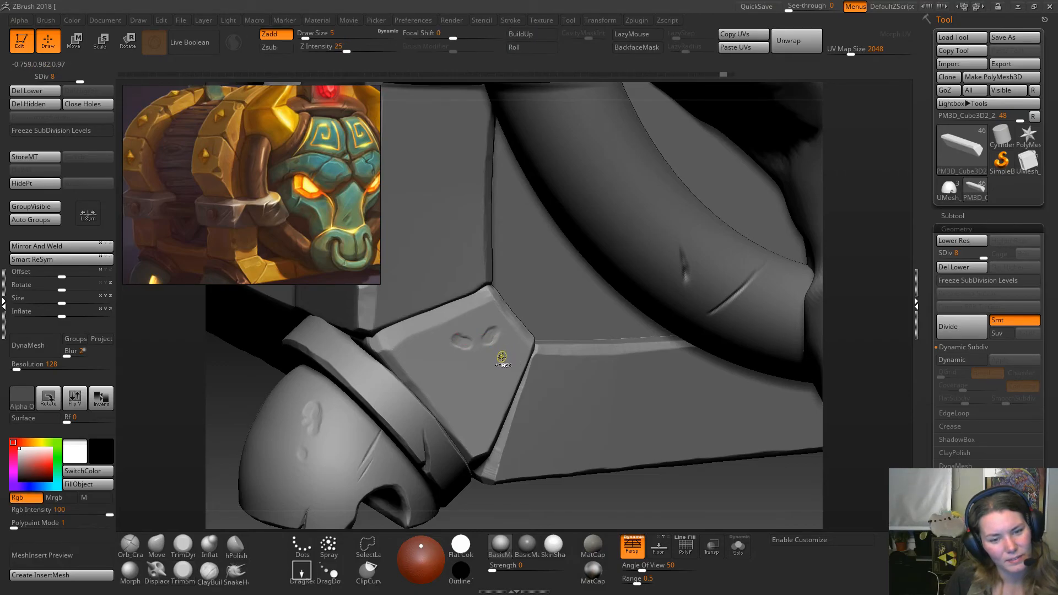
pyautogui.hotkey('ctrl', 'z')
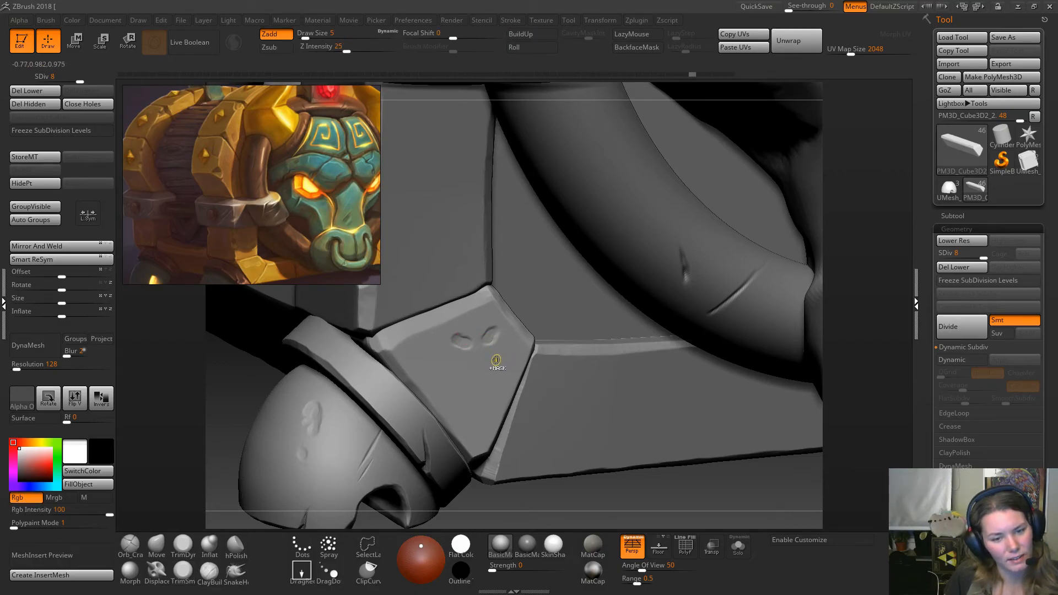
pyautogui.hotkey('ctrl', 'z')
pyautogui.hotkey('ctrl', 'z')
pyautogui.hotkey('ctrl', 'z')
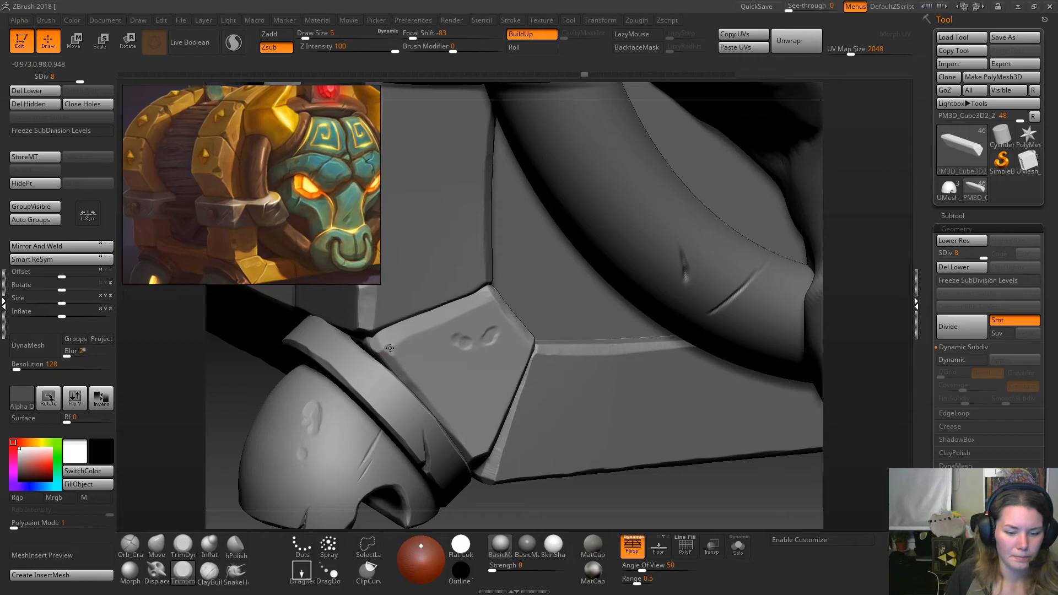
# Try a small trimmed notch at the corner plate's upper left corner, and undo it.
pyautogui.moveTo(390, 349); pyautogui.dragTo(387, 351)
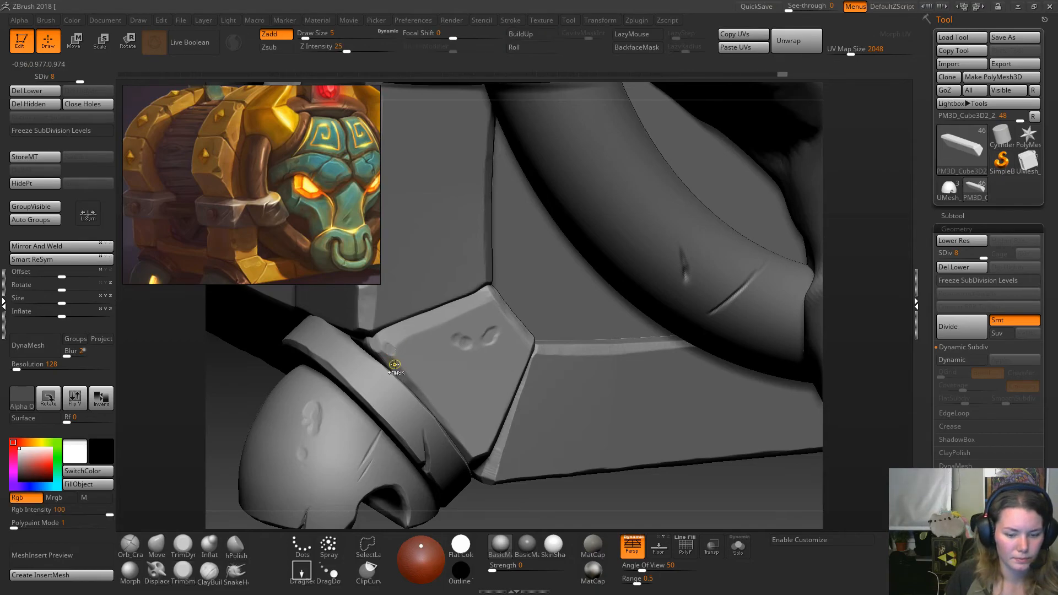
pyautogui.hotkey('ctrl', 'z')
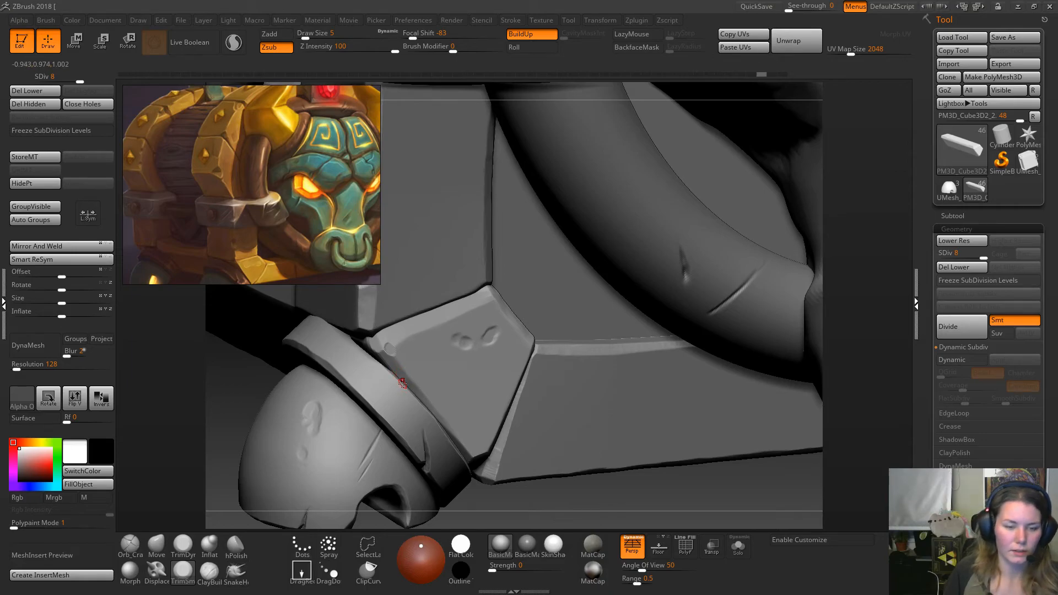
pyautogui.hotkey('ctrl', 'z')
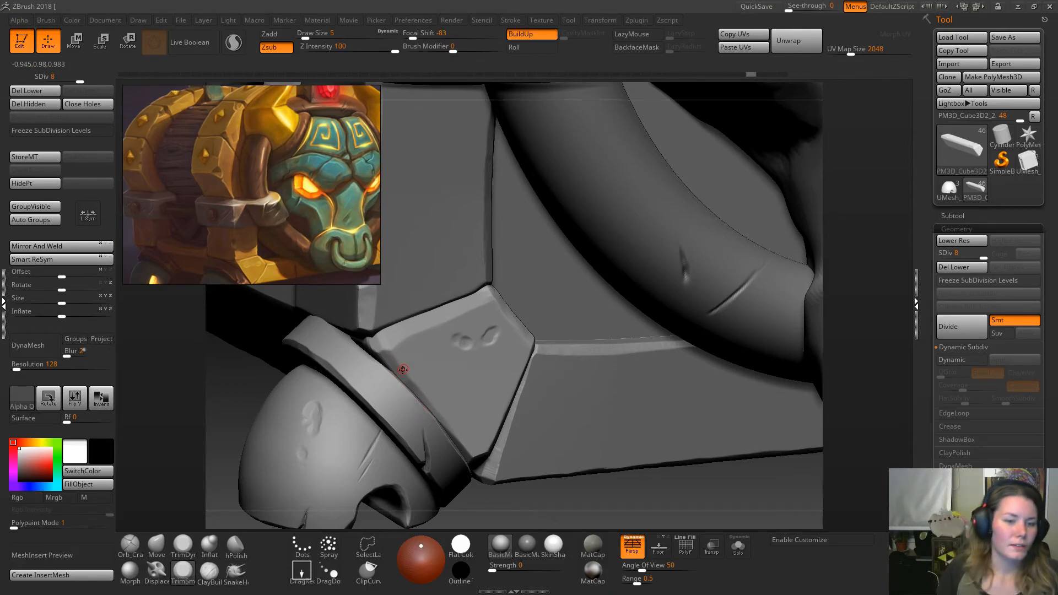
# Trim the corner plate's lower left edge and smooth the bevelled edge of the adjoining bottom beam.
pyautogui.press('shift')
pyautogui.keyDown('alt'); pyautogui.moveTo(434, 402); pyautogui.dragTo(436, 426); pyautogui.keyUp('alt')
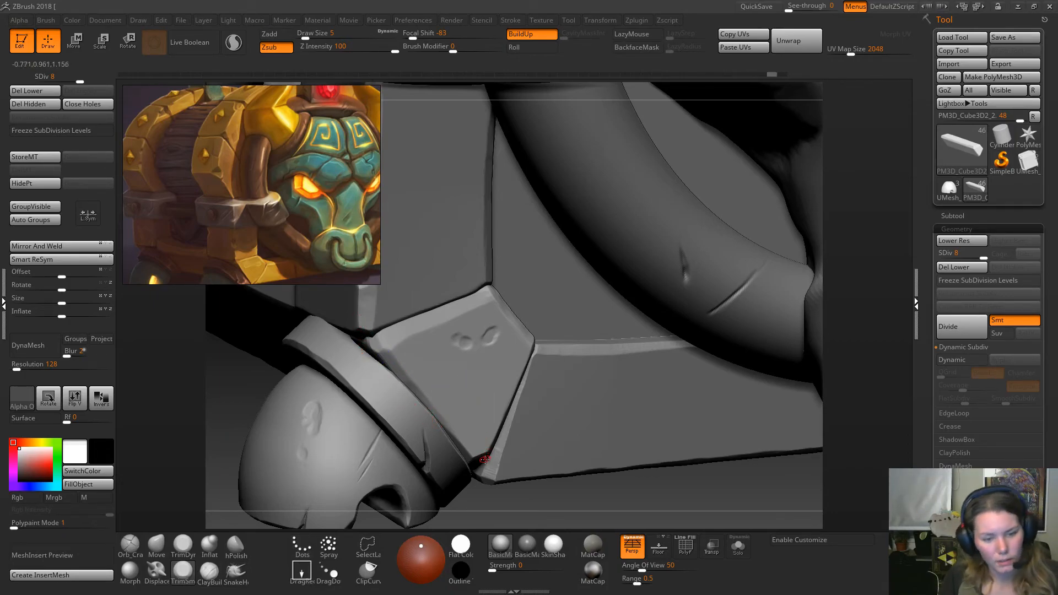
pyautogui.moveTo(594, 474)
pyautogui.mouseDown()
pyautogui.moveTo(626, 444)
pyautogui.moveTo(556, 399)
pyautogui.mouseUp()
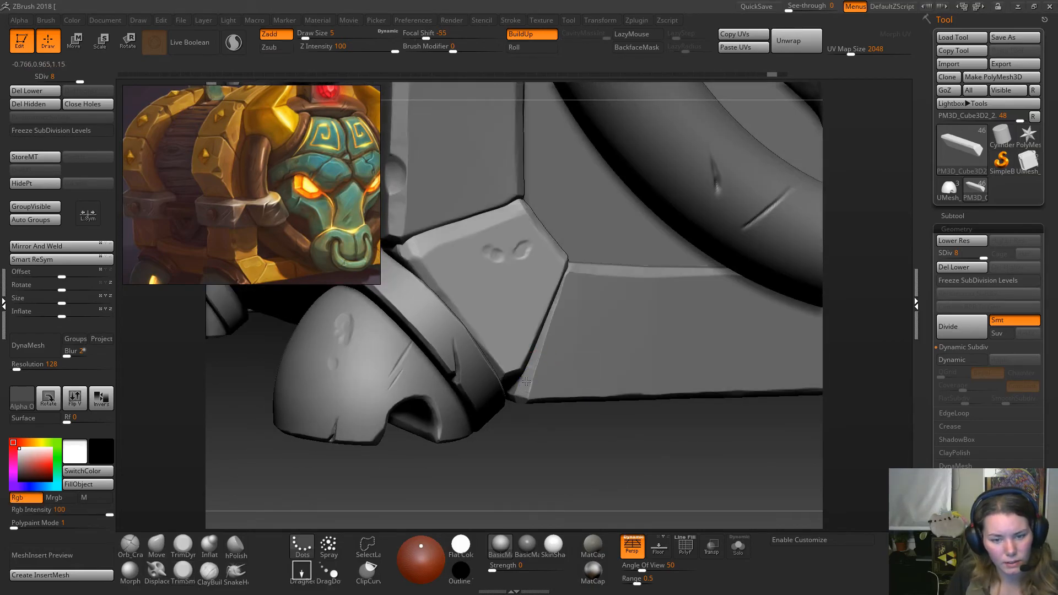
pyautogui.keyDown('shift'); pyautogui.moveTo(558, 299); pyautogui.dragTo(539, 353); pyautogui.keyUp('shift')
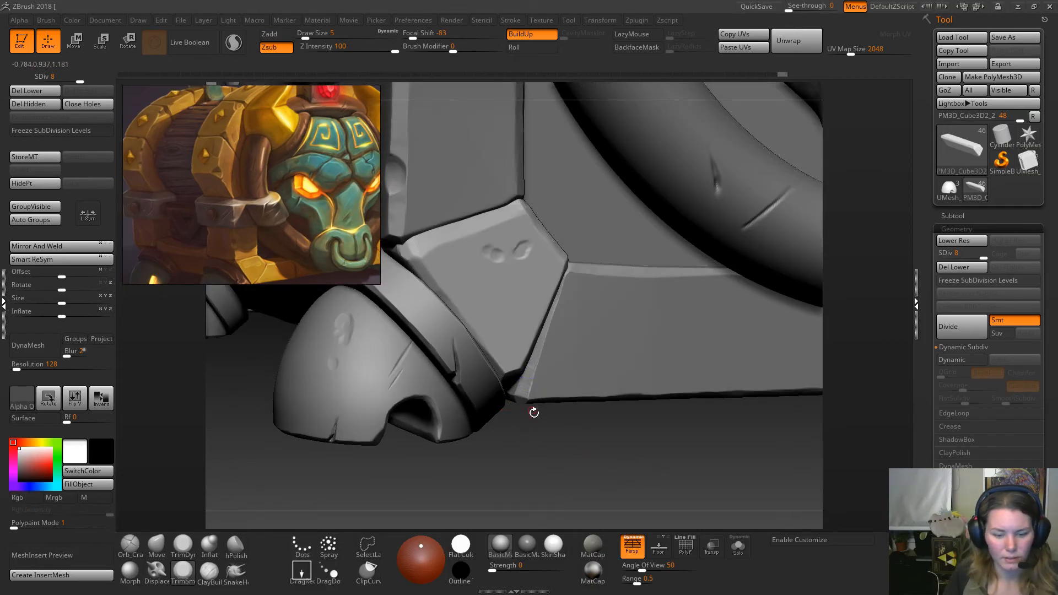
# Check the frame from its side and undo the last stroke.
pyautogui.moveTo(591, 464); pyautogui.dragTo(585, 468)
pyautogui.keyDown('alt'); pyautogui.moveTo(569, 405); pyautogui.dragTo(562, 280); pyautogui.keyUp('alt')
pyautogui.moveTo(762, 165)
pyautogui.mouseDown()
pyautogui.moveTo(753, 200)
pyautogui.moveTo(786, 118)
pyautogui.mouseUp()
pyautogui.moveTo(237, 419)
pyautogui.mouseDown()
pyautogui.moveTo(330, 437)
pyautogui.moveTo(460, 404)
pyautogui.moveTo(443, 408)
pyautogui.moveTo(517, 321)
pyautogui.mouseUp()
pyautogui.hotkey('ctrl', 'z')
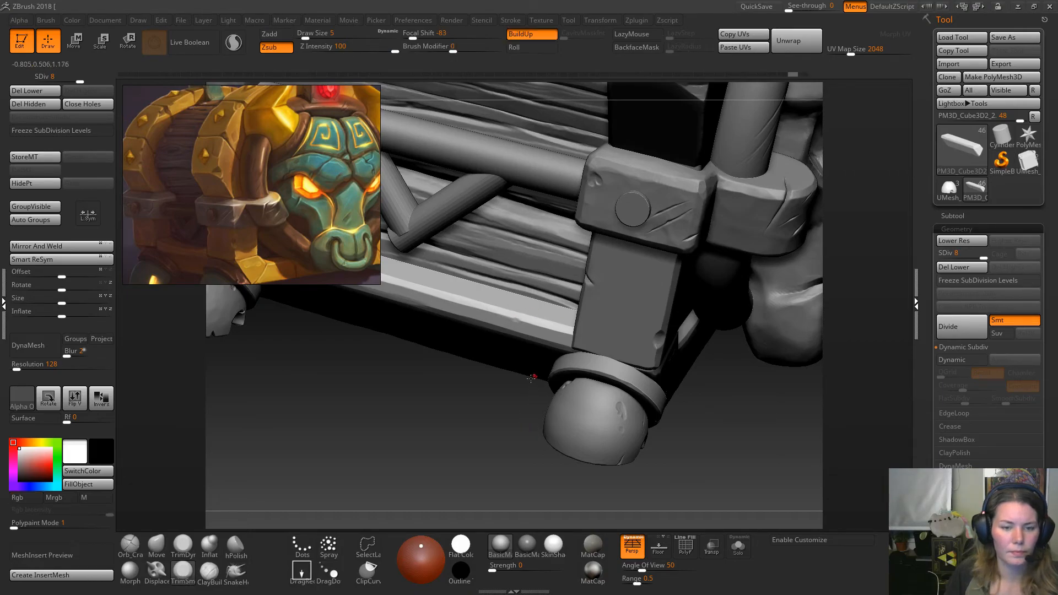
# Select the ring above the foot and carve a short crack across its outer edge with Orb_Cracks at draw size 8.
pyautogui.moveTo(430, 399)
pyautogui.mouseDown()
pyautogui.moveTo(420, 422)
pyautogui.moveTo(529, 464)
pyautogui.moveTo(354, 465)
pyautogui.moveTo(399, 352)
pyautogui.moveTo(453, 409)
pyautogui.moveTo(512, 416)
pyautogui.moveTo(385, 460)
pyautogui.mouseUp()
pyautogui.click(130, 543)
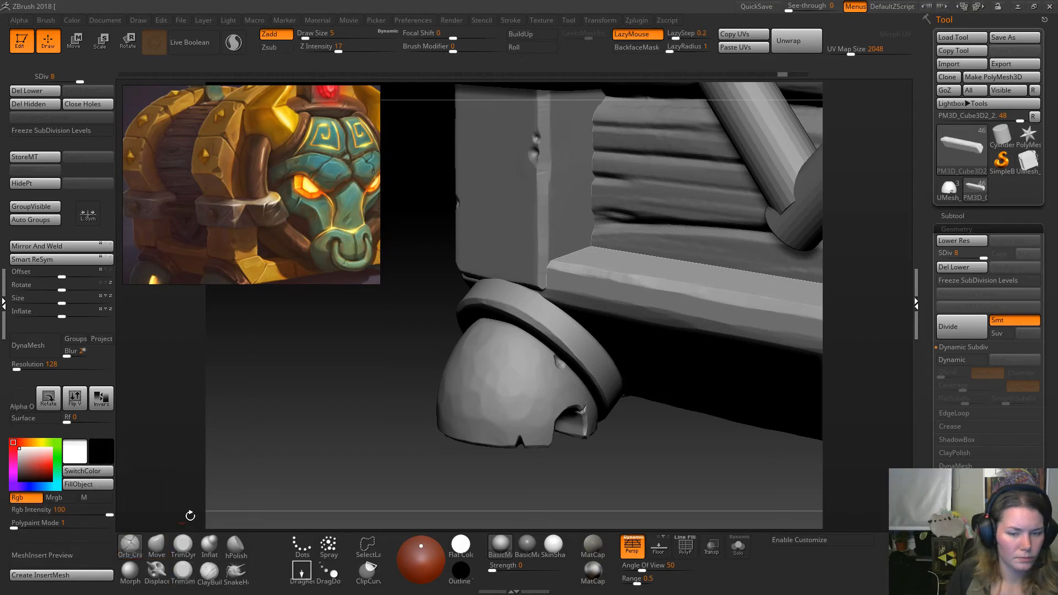
pyautogui.keyDown('alt'); pyautogui.moveTo(486, 412); pyautogui.dragTo(478, 460); pyautogui.keyUp('alt')
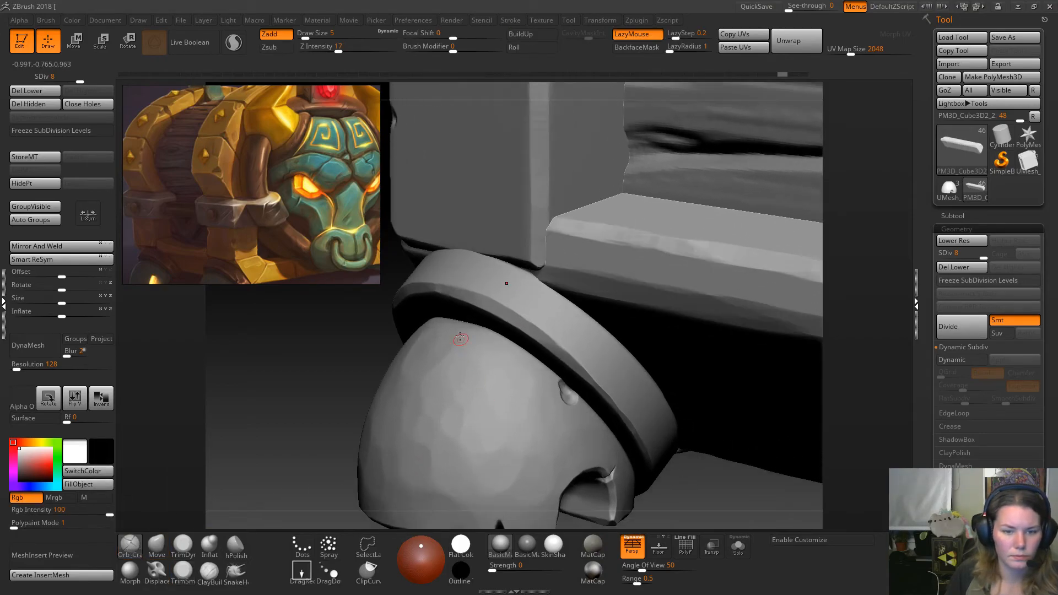
pyautogui.keyDown('alt'); pyautogui.click(505, 302); pyautogui.keyUp('alt')
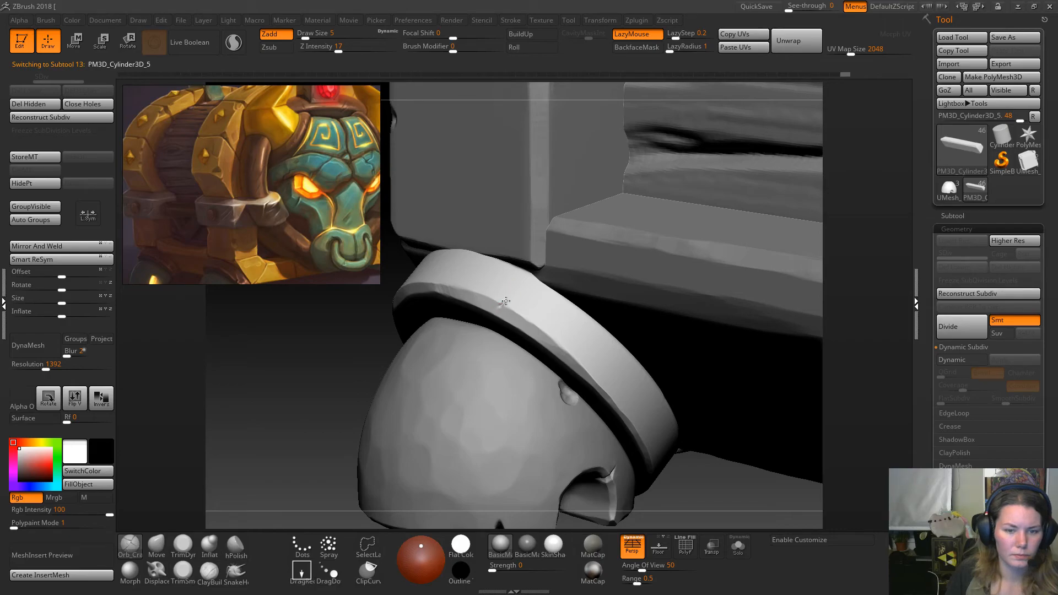
pyautogui.press('space')
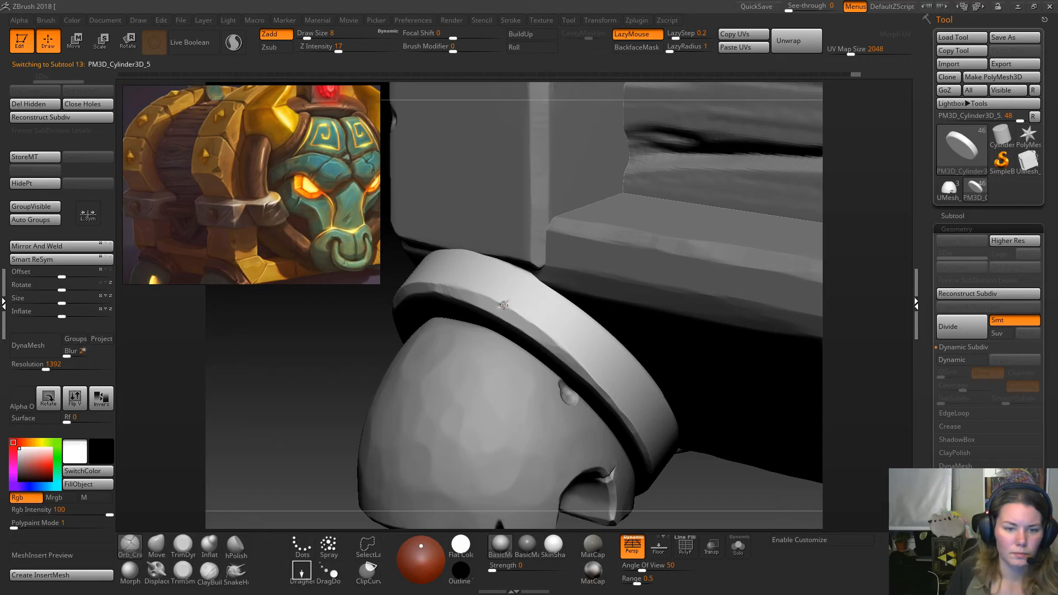
pyautogui.moveTo(500, 304); pyautogui.dragTo(509, 300)
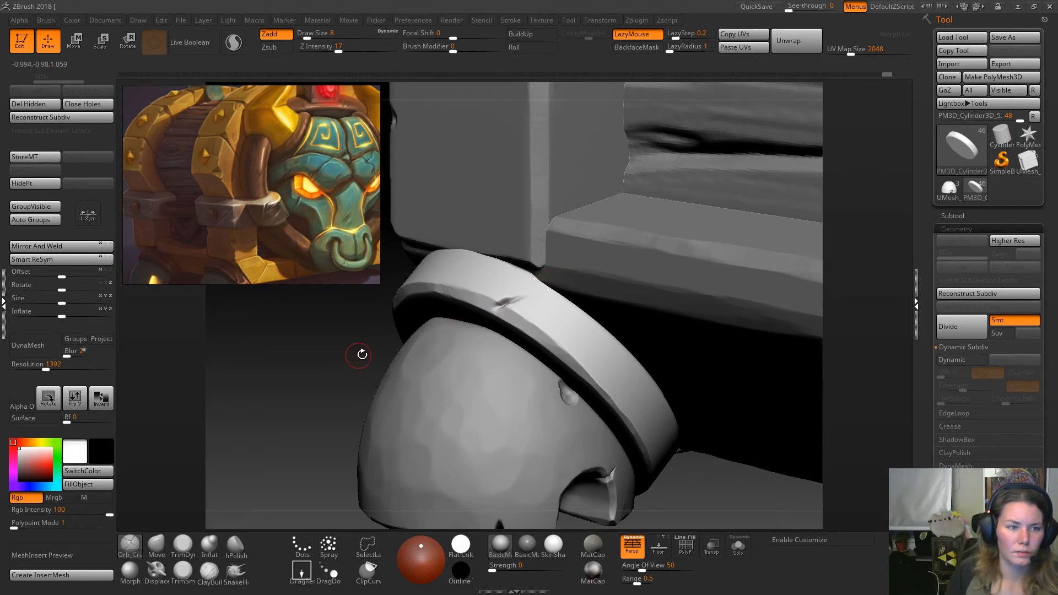
pyautogui.moveTo(354, 353); pyautogui.dragTo(365, 385)
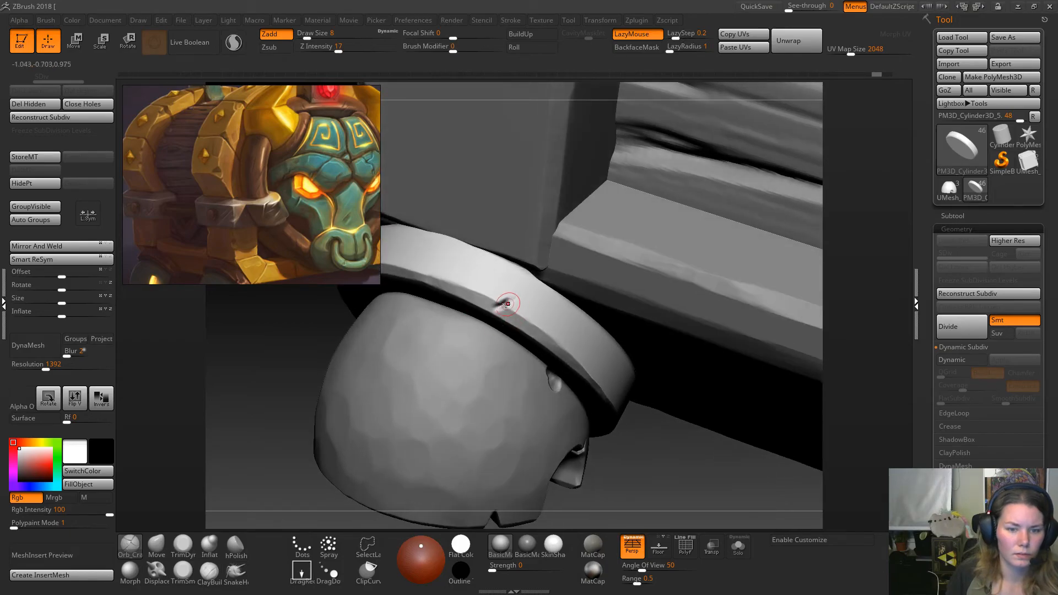
pyautogui.moveTo(498, 304); pyautogui.dragTo(509, 300)
# Widen and deepen the crack in the foot ring's edge with TrimSmoothBorder at draw size 4.
pyautogui.click(183, 544)
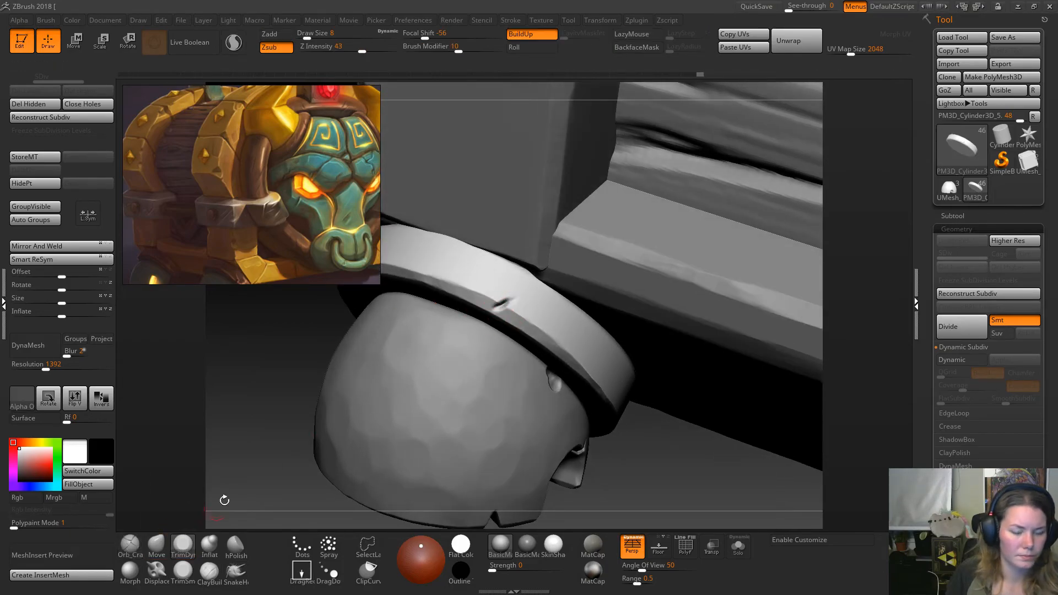
pyautogui.press('space')
pyautogui.click(184, 571)
pyautogui.moveTo(465, 365)
pyautogui.keyDown('alt'); pyautogui.mouseDown()
pyautogui.moveTo(471, 400)
pyautogui.moveTo(485, 398)
pyautogui.mouseUp(); pyautogui.keyUp('alt')
pyautogui.moveTo(712, 508); pyautogui.dragTo(709, 463)
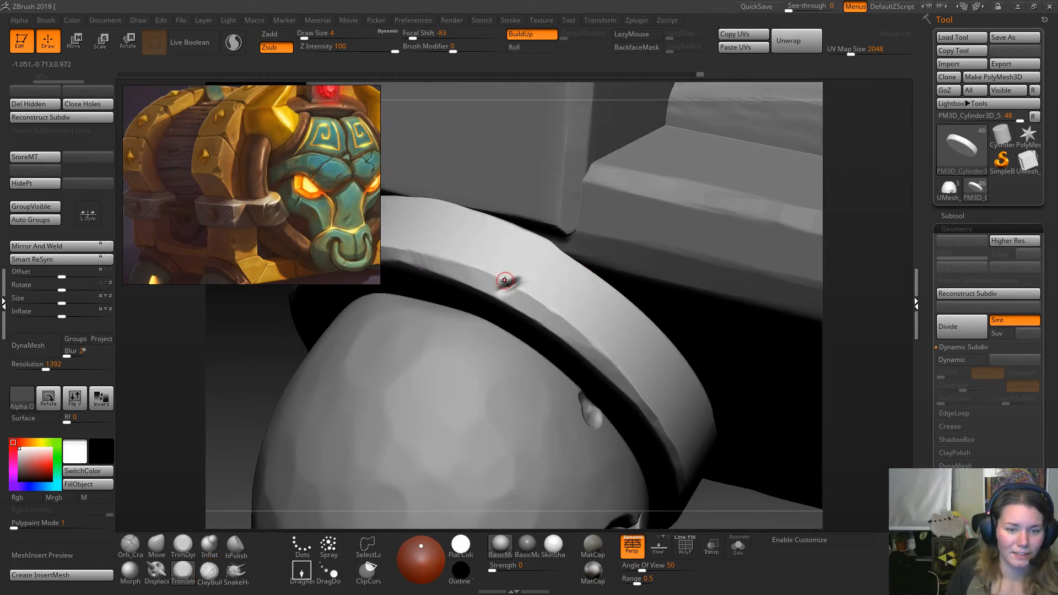
pyautogui.click(508, 281)
pyautogui.moveTo(514, 277); pyautogui.dragTo(503, 283)
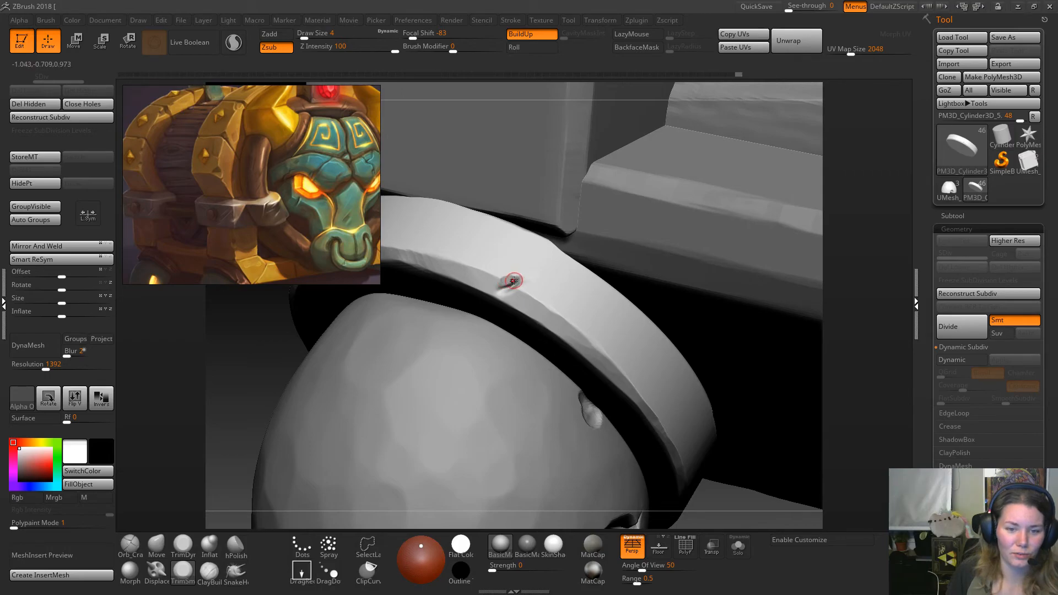
pyautogui.moveTo(702, 388); pyautogui.dragTo(755, 336)
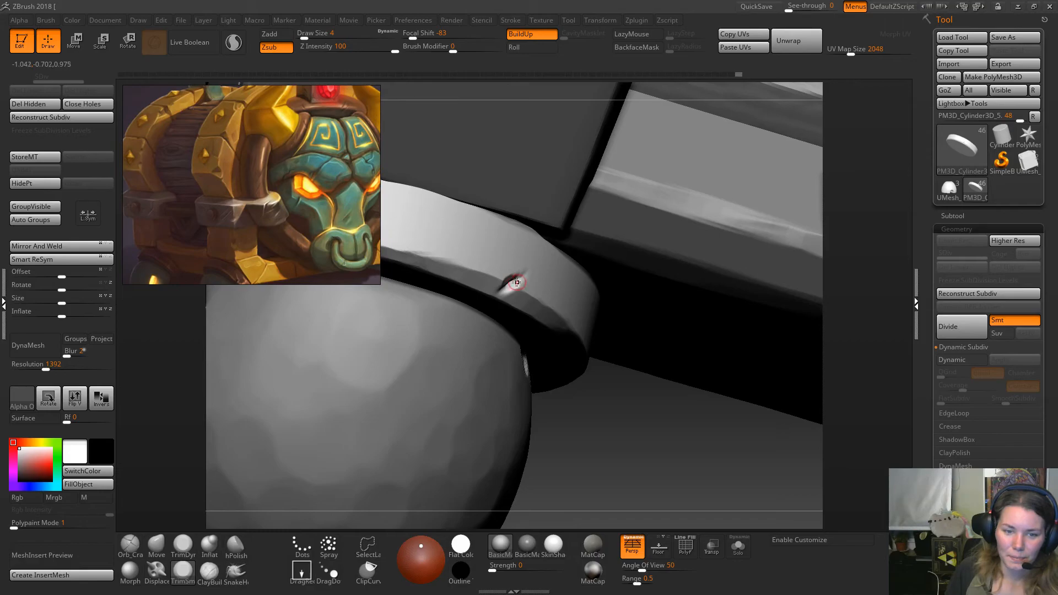
pyautogui.moveTo(506, 288); pyautogui.dragTo(519, 284)
# Turn on Sculptris Pro mode for sculpting the foot ring.
pyautogui.moveTo(638, 437); pyautogui.dragTo(564, 262)
pyautogui.click(234, 43)
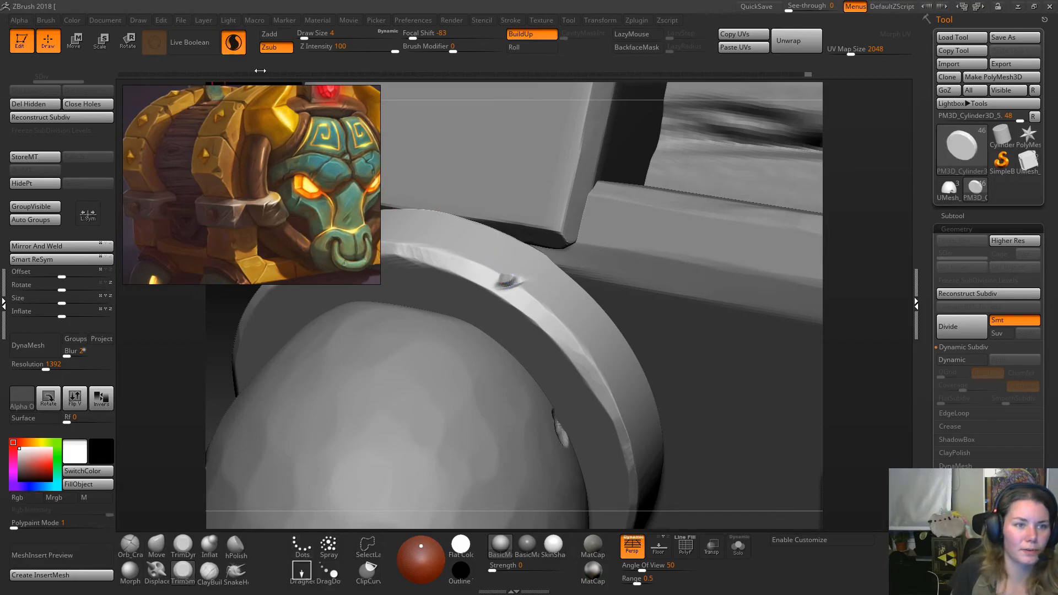
# Smooth the raised rim and inner end of the crack in the foot ring's outer edge.
pyautogui.keyDown('ctrl'); pyautogui.moveTo(482, 262); pyautogui.dragTo(532, 308, button='right'); pyautogui.keyUp('ctrl')
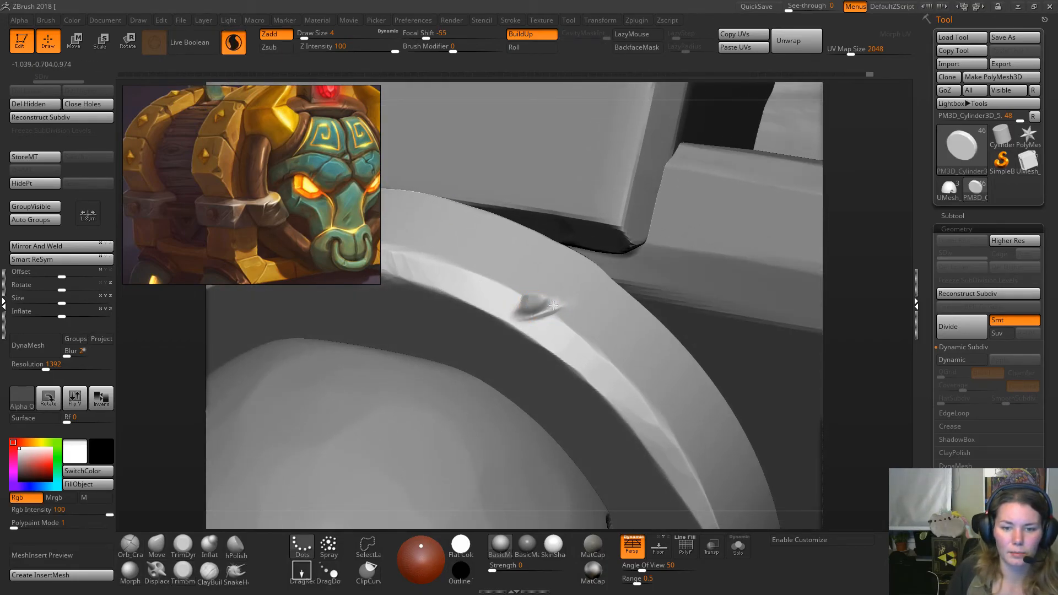
pyautogui.keyDown('shift'); pyautogui.moveTo(554, 305); pyautogui.dragTo(537, 304); pyautogui.keyUp('shift')
pyautogui.moveTo(886, 266); pyautogui.dragTo(878, 237)
pyautogui.moveTo(543, 313)
pyautogui.keyDown('shift'); pyautogui.mouseDown()
pyautogui.moveTo(571, 304)
pyautogui.moveTo(543, 311)
pyautogui.mouseUp(); pyautogui.keyUp('shift')
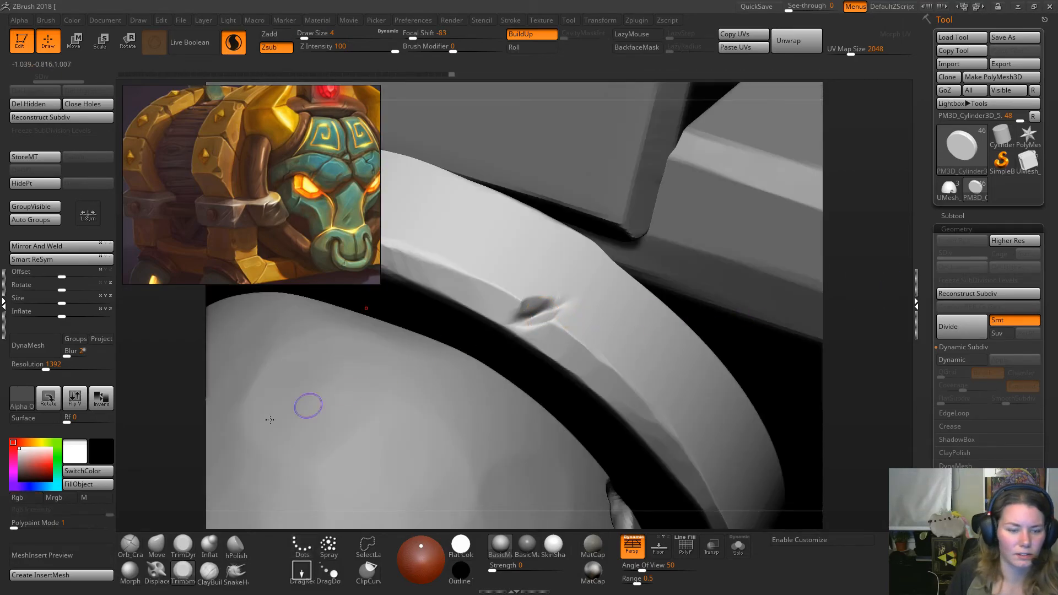
# Refine the foot ring's crack with TrimSmoothBorder at draw size 3, first with Sculptris Pro off and finally with it on.
pyautogui.click(182, 545)
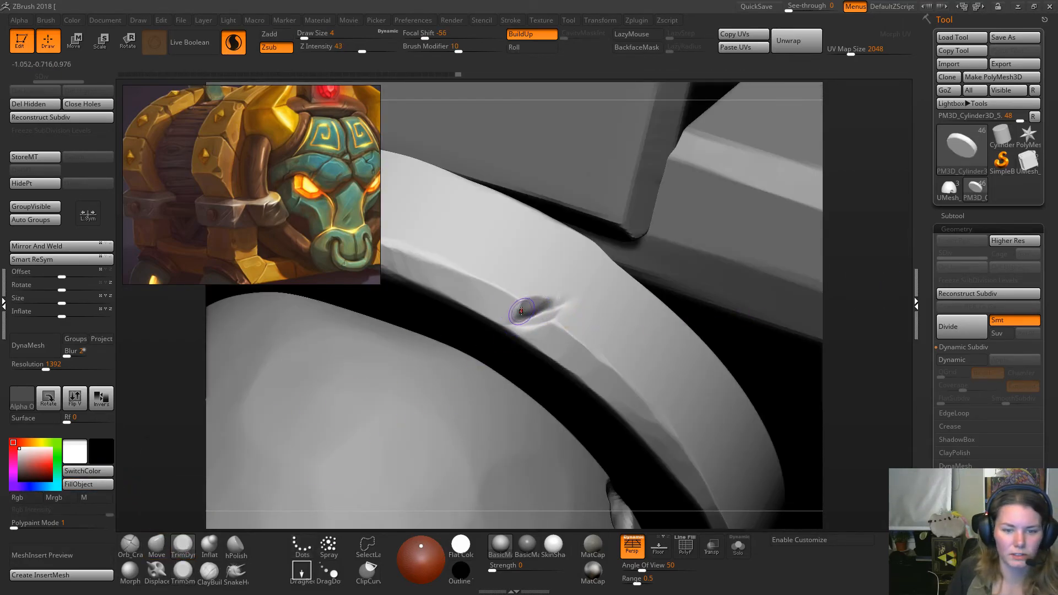
pyautogui.click(234, 42)
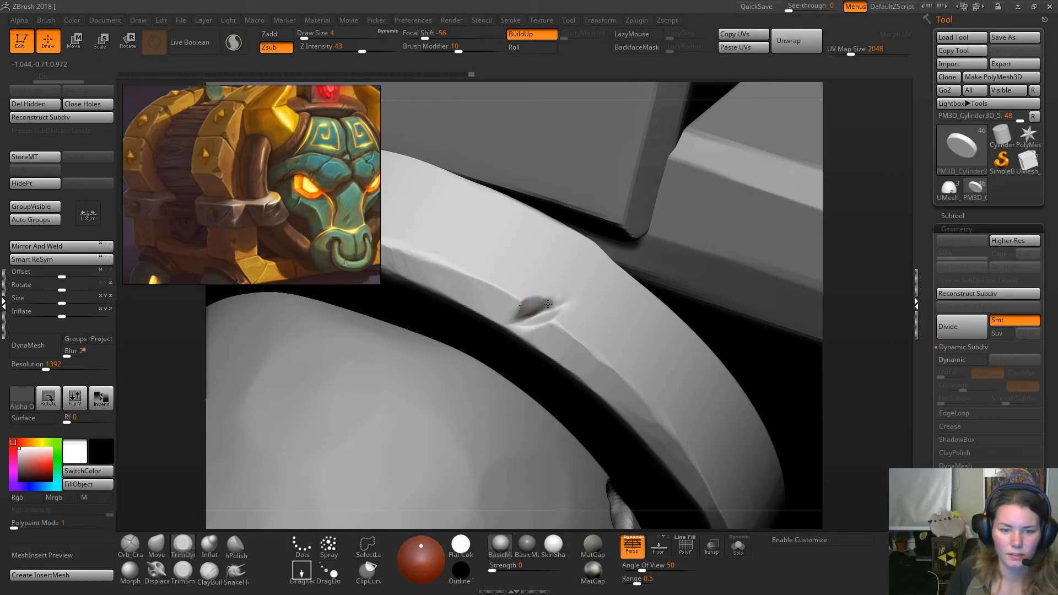
pyautogui.click(182, 570)
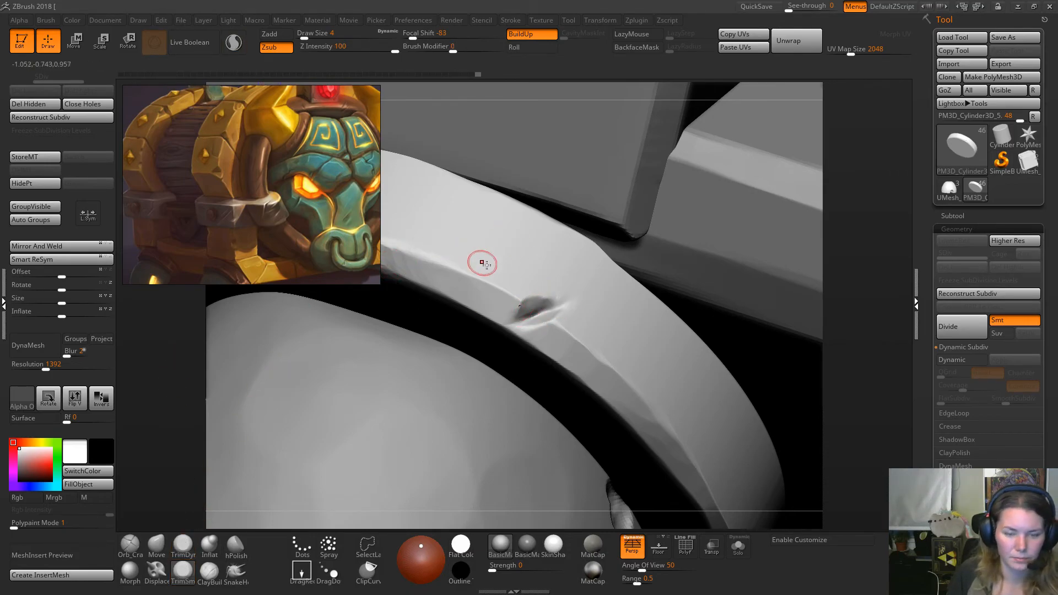
pyautogui.moveTo(539, 303)
pyautogui.mouseDown()
pyautogui.moveTo(564, 302)
pyautogui.moveTo(539, 306)
pyautogui.mouseUp()
pyautogui.press('space')
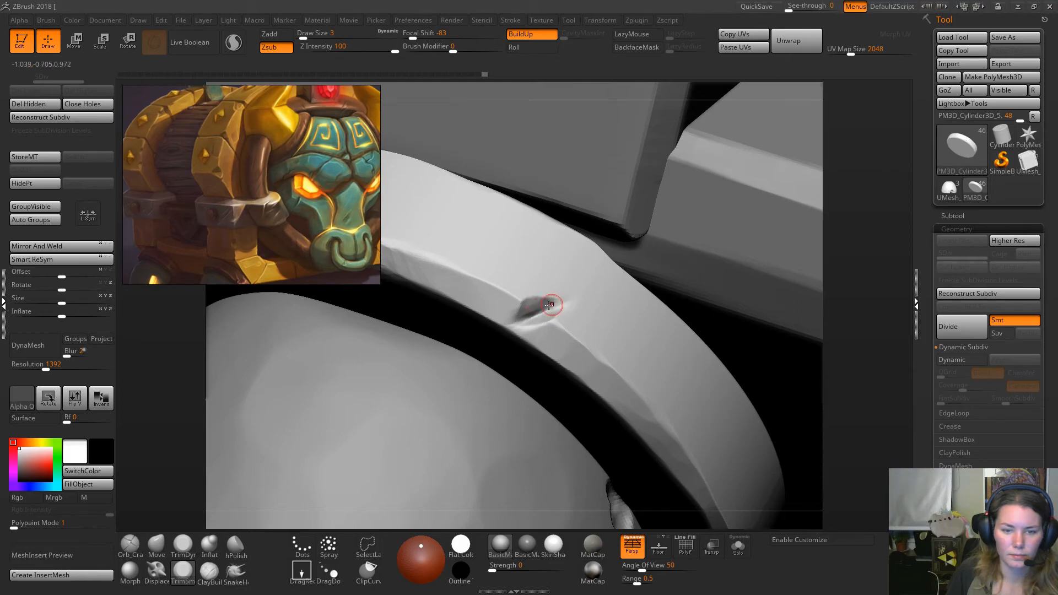
pyautogui.moveTo(522, 320); pyautogui.dragTo(553, 311)
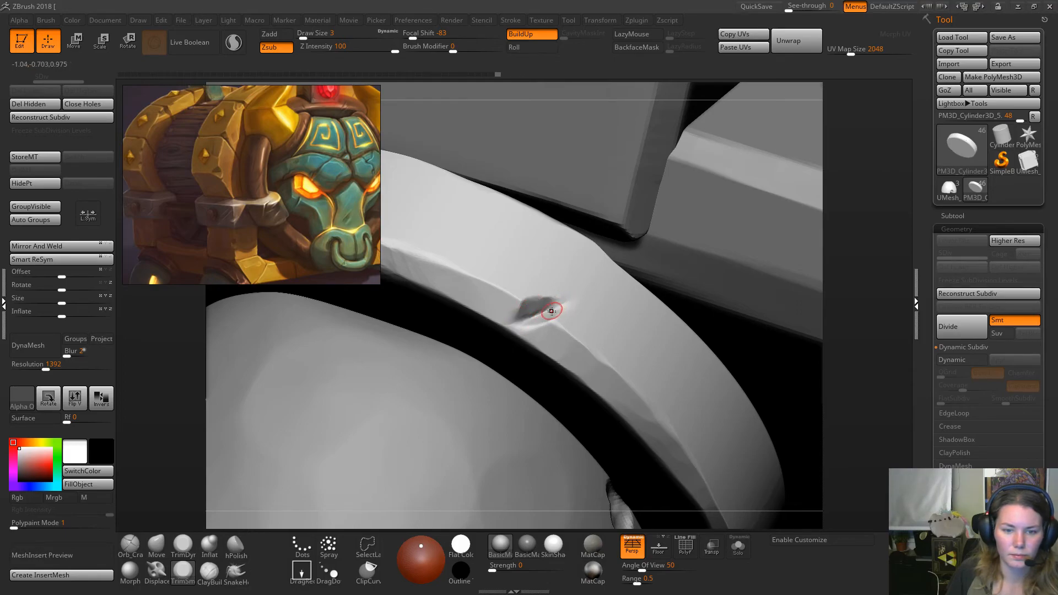
pyautogui.click(233, 42)
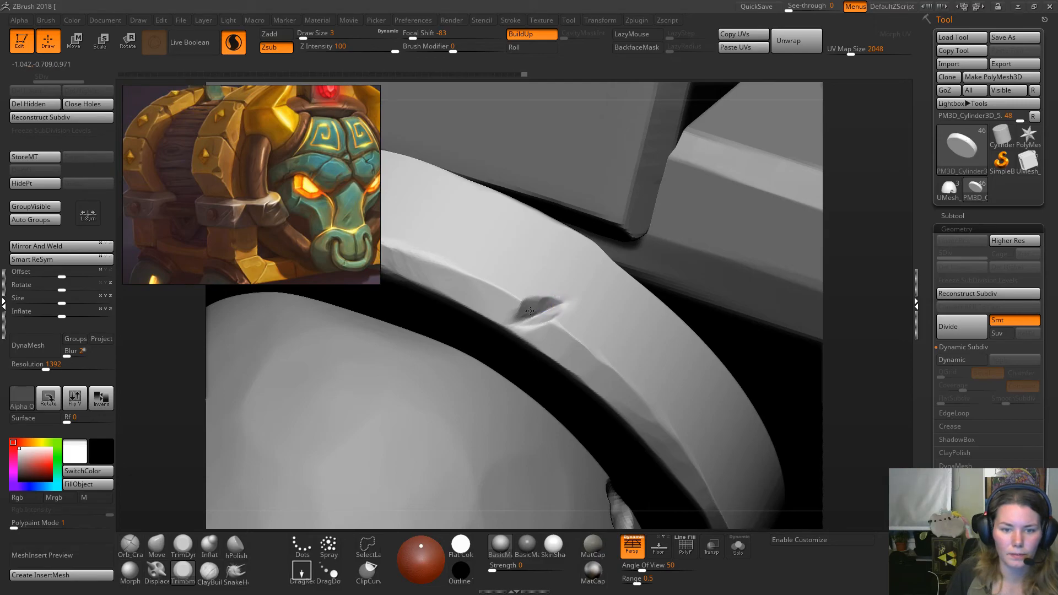
pyautogui.moveTo(530, 324); pyautogui.dragTo(521, 326)
# Examine the barrel's bands, horns and top handle against the full concept image.
pyautogui.moveTo(589, 296)
pyautogui.keyDown('ctrl'); pyautogui.mouseDown(button='right')
pyautogui.moveTo(531, 236)
pyautogui.moveTo(304, 108)
pyautogui.moveTo(668, 427)
pyautogui.moveTo(642, 439)
pyautogui.moveTo(633, 373)
pyautogui.moveTo(658, 425)
pyautogui.moveTo(652, 388)
pyautogui.moveTo(675, 400)
pyautogui.moveTo(640, 404)
pyautogui.moveTo(612, 363)
pyautogui.moveTo(550, 340)
pyautogui.mouseUp(button='right'); pyautogui.keyUp('ctrl')
pyautogui.moveTo(422, 400); pyautogui.dragTo(555, 355, button='right')
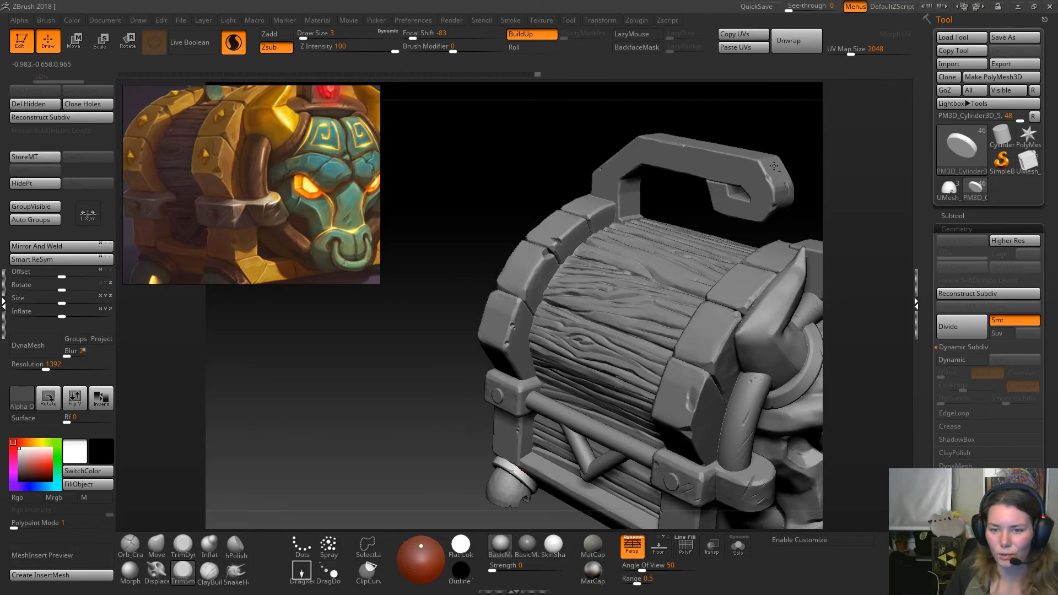
pyautogui.moveTo(747, 143); pyautogui.dragTo(619, 348, button='right')
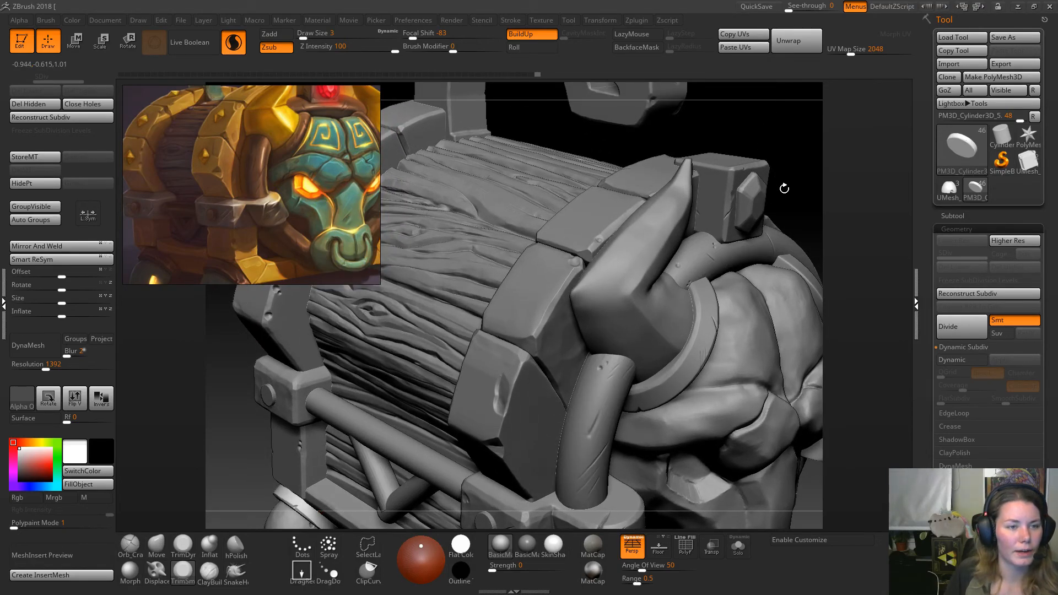
pyautogui.moveTo(803, 172); pyautogui.dragTo(755, 271, button='right')
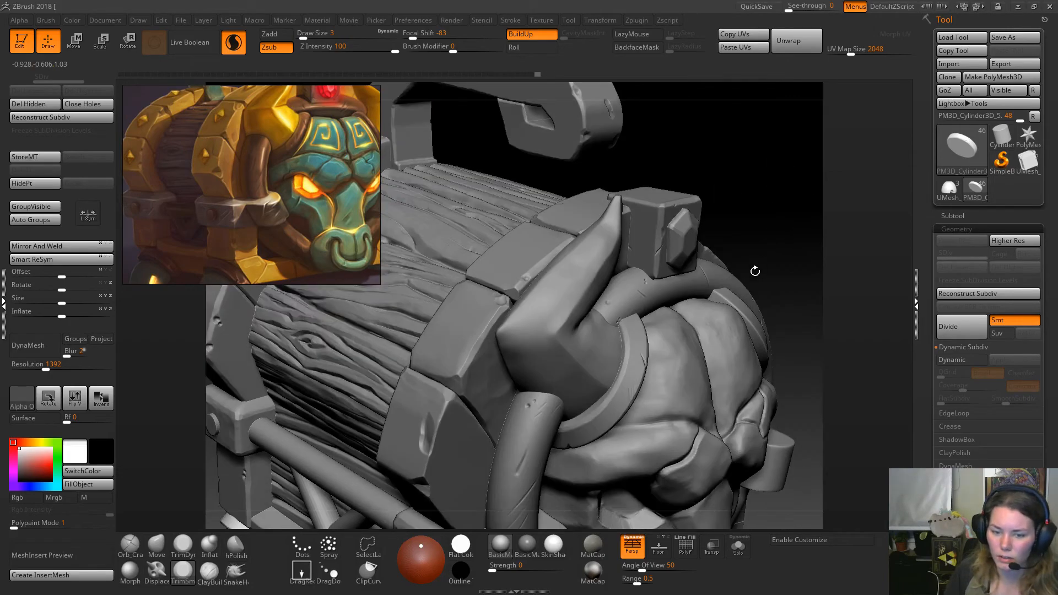
pyautogui.keyDown('alt'); pyautogui.moveTo(732, 236); pyautogui.dragTo(722, 221, button='right'); pyautogui.keyUp('alt')
pyautogui.keyDown('alt'); pyautogui.moveTo(707, 323); pyautogui.dragTo(694, 268, button='right'); pyautogui.keyUp('alt')
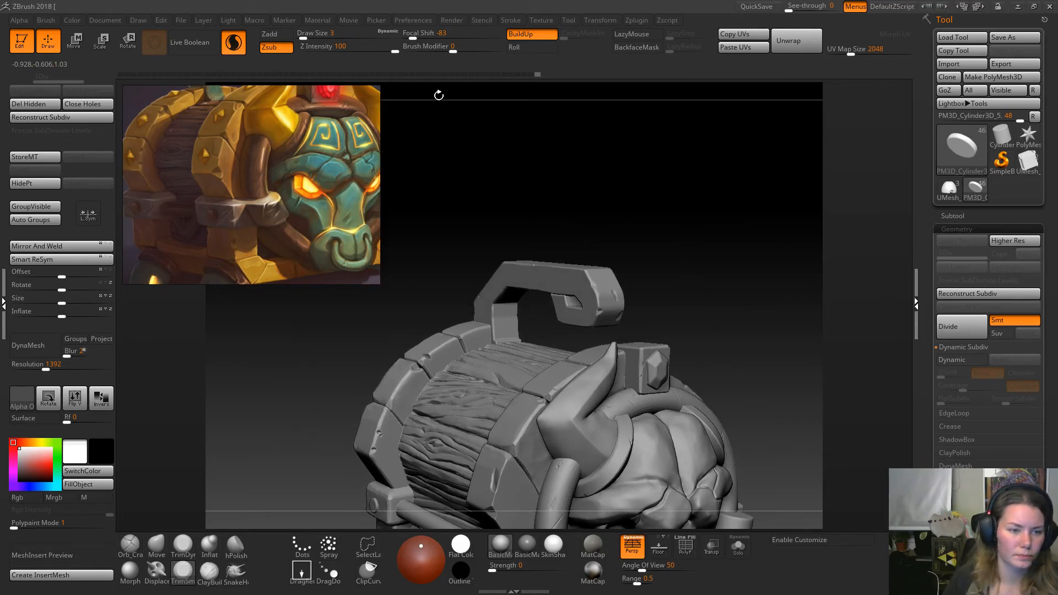
pyautogui.scroll(-3, 270, 201)
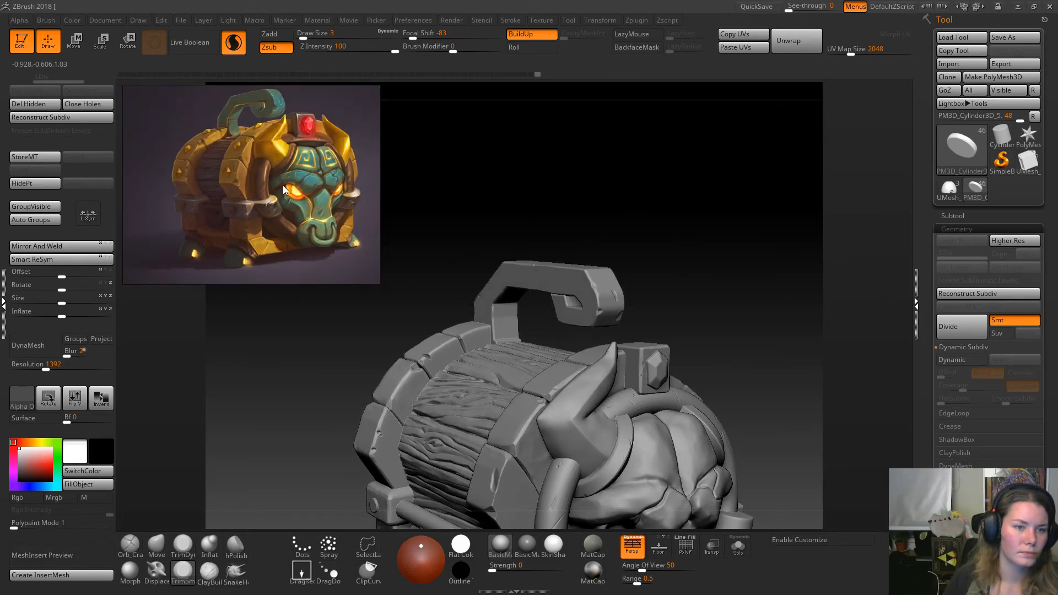
pyautogui.keyDown('alt'); pyautogui.moveTo(603, 306); pyautogui.dragTo(617, 154, button='right'); pyautogui.keyUp('alt')
# Select the top handle and push a small pit beside its hook opening with the Move brush at draw size 5.
pyautogui.keyDown('alt'); pyautogui.click(581, 167); pyautogui.keyUp('alt')
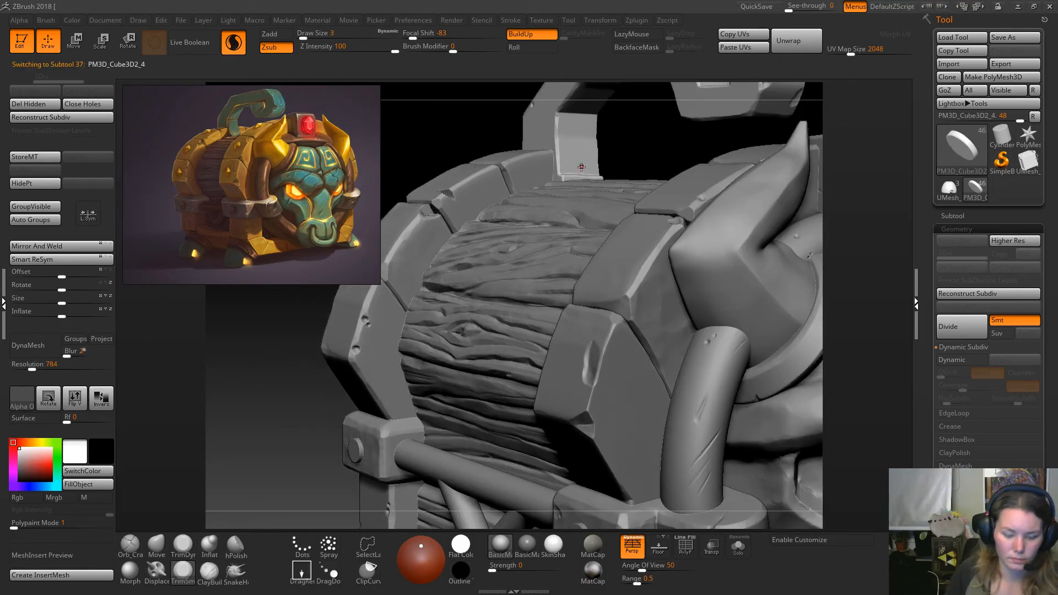
pyautogui.press('f')
pyautogui.press('f')
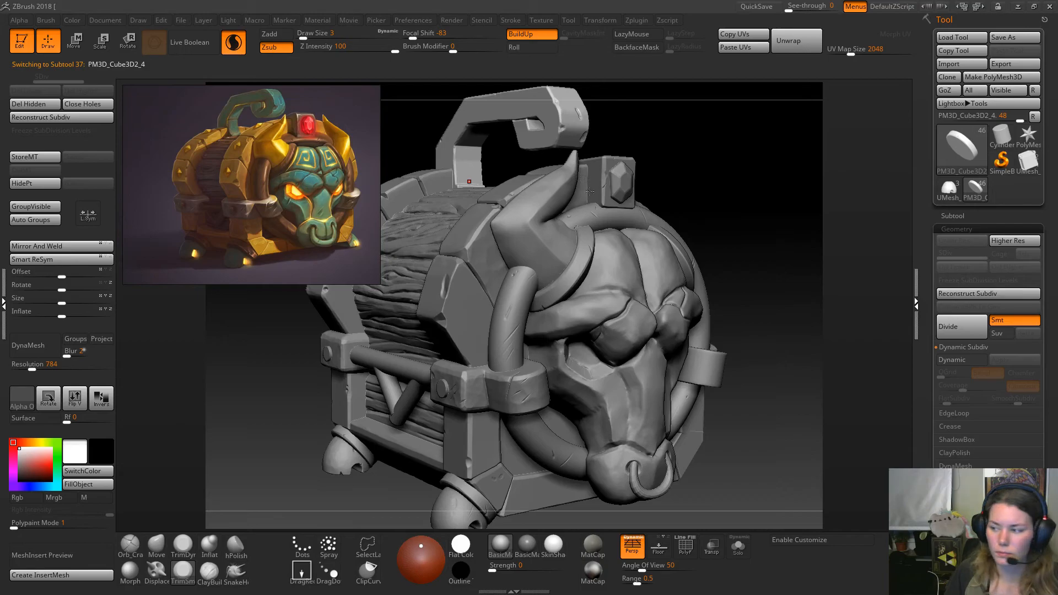
pyautogui.press('space')
pyautogui.moveTo(684, 209); pyautogui.dragTo(691, 208)
pyautogui.moveTo(689, 280)
pyautogui.keyDown('ctrl'); pyautogui.mouseDown(button='right')
pyautogui.moveTo(635, 241)
pyautogui.moveTo(553, 278)
pyautogui.mouseUp(button='right'); pyautogui.keyUp('ctrl')
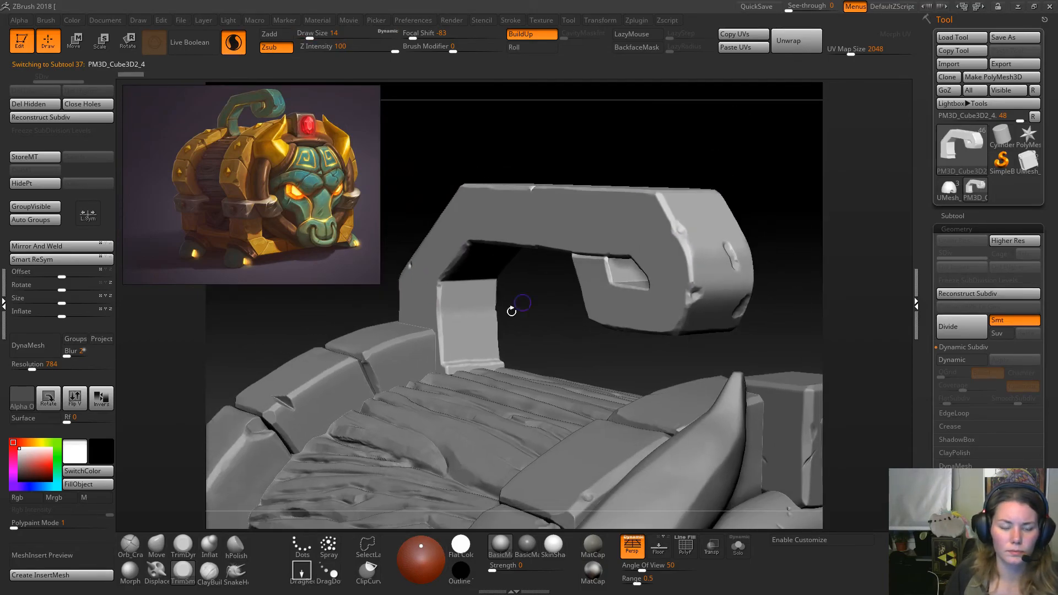
pyautogui.click(149, 552)
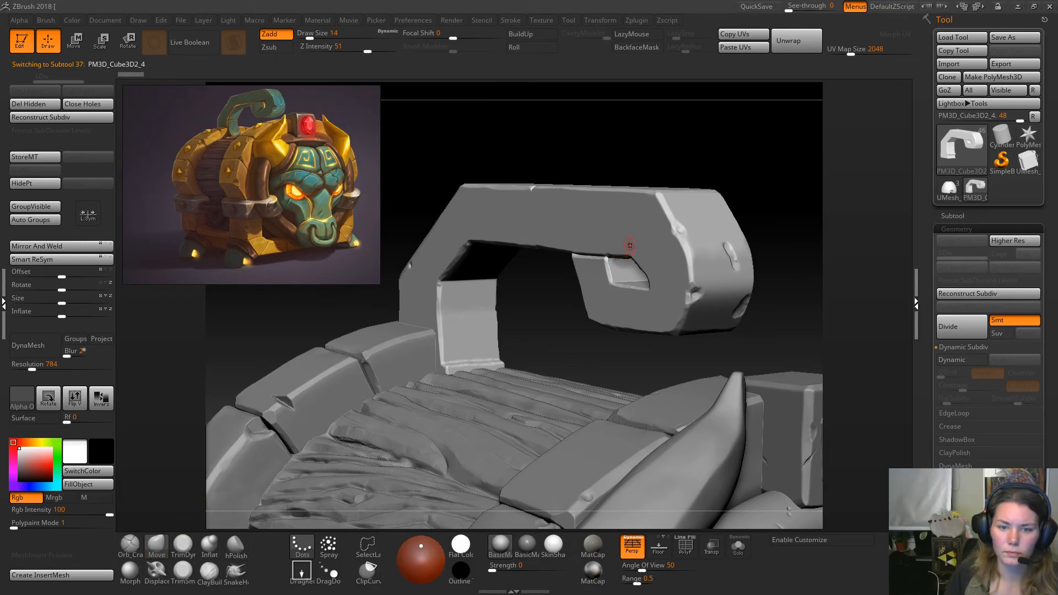
pyautogui.press('space')
pyautogui.moveTo(624, 246); pyautogui.dragTo(618, 246)
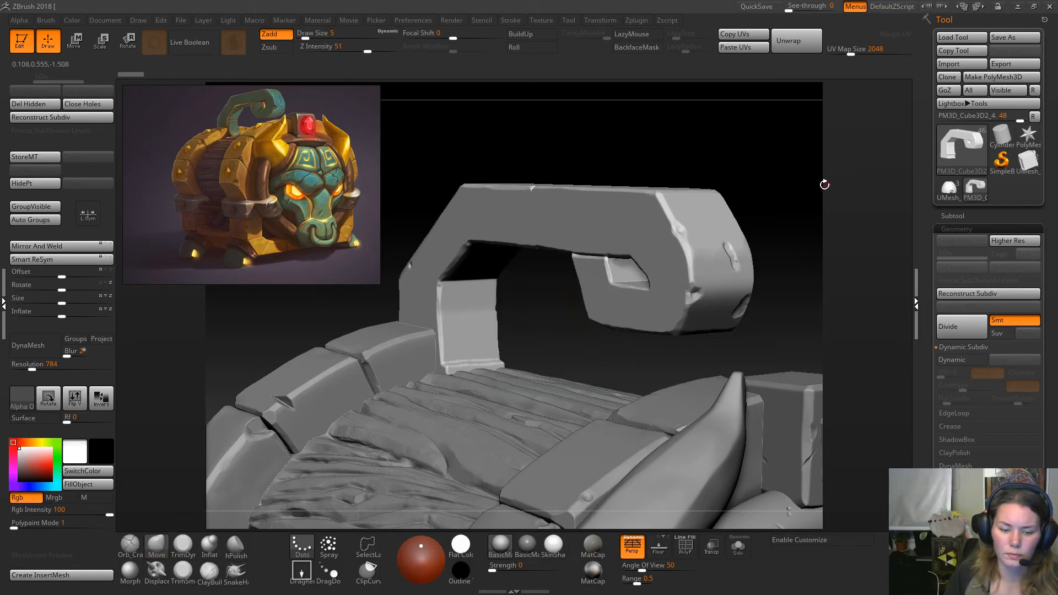
pyautogui.moveTo(789, 183)
pyautogui.mouseDown()
pyautogui.moveTo(659, 257)
pyautogui.moveTo(691, 248)
pyautogui.mouseUp()
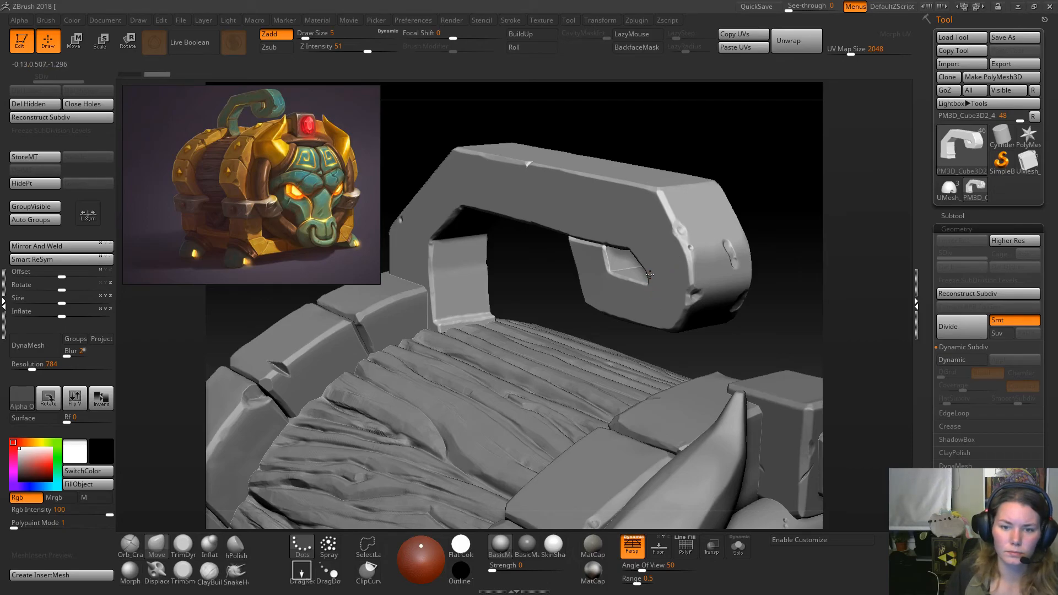
pyautogui.moveTo(715, 163); pyautogui.dragTo(320, 433)
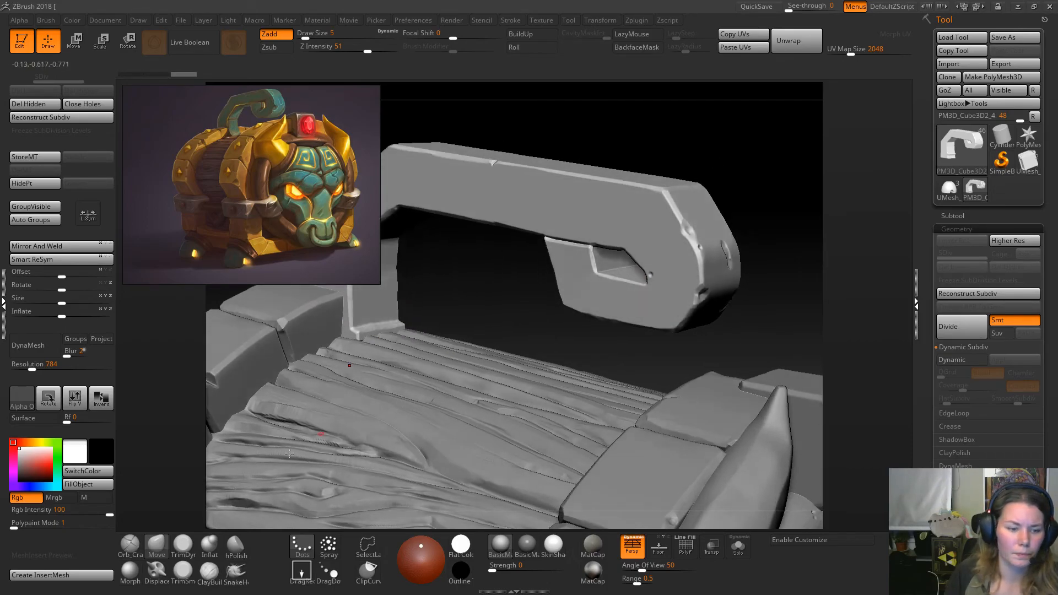
pyautogui.click(209, 572)
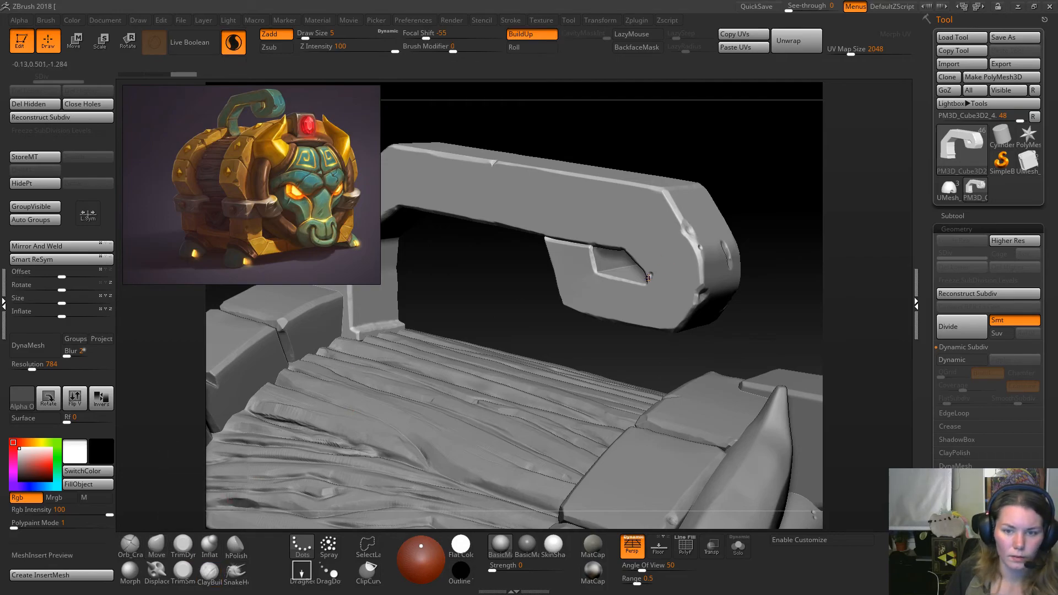
# Adjust the pit and the edges around the handle's hook with the Move brush at draw sizes 12 and 8.
pyautogui.click(157, 546)
pyautogui.keyDown('alt'); pyautogui.moveTo(584, 336); pyautogui.dragTo(608, 391); pyautogui.keyUp('alt')
pyautogui.press('space')
pyautogui.moveTo(647, 266); pyautogui.dragTo(650, 270)
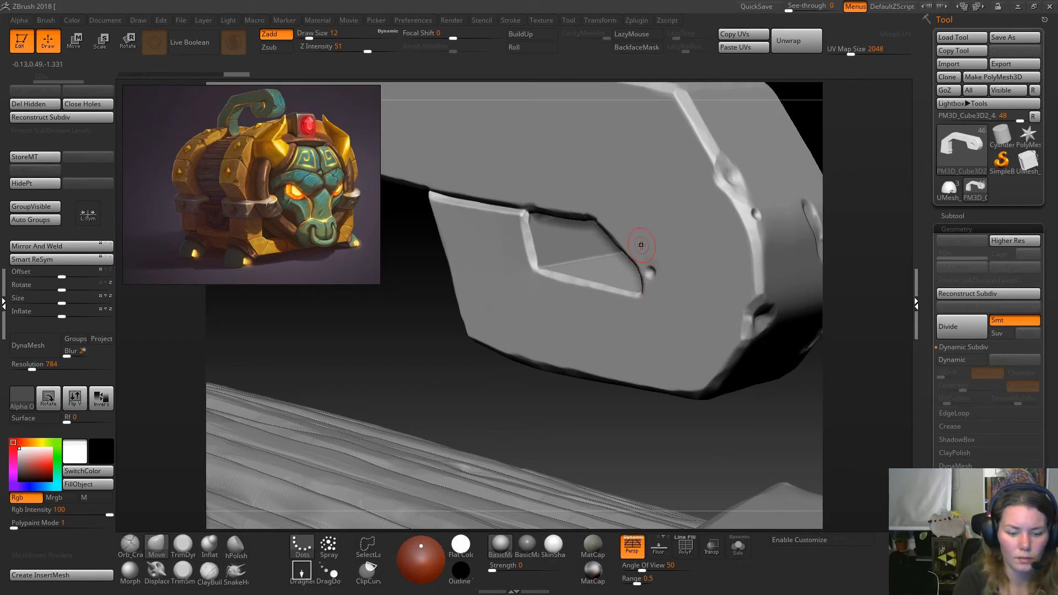
pyautogui.press('space')
pyautogui.moveTo(676, 251); pyautogui.dragTo(670, 251)
pyautogui.moveTo(489, 386); pyautogui.dragTo(505, 423)
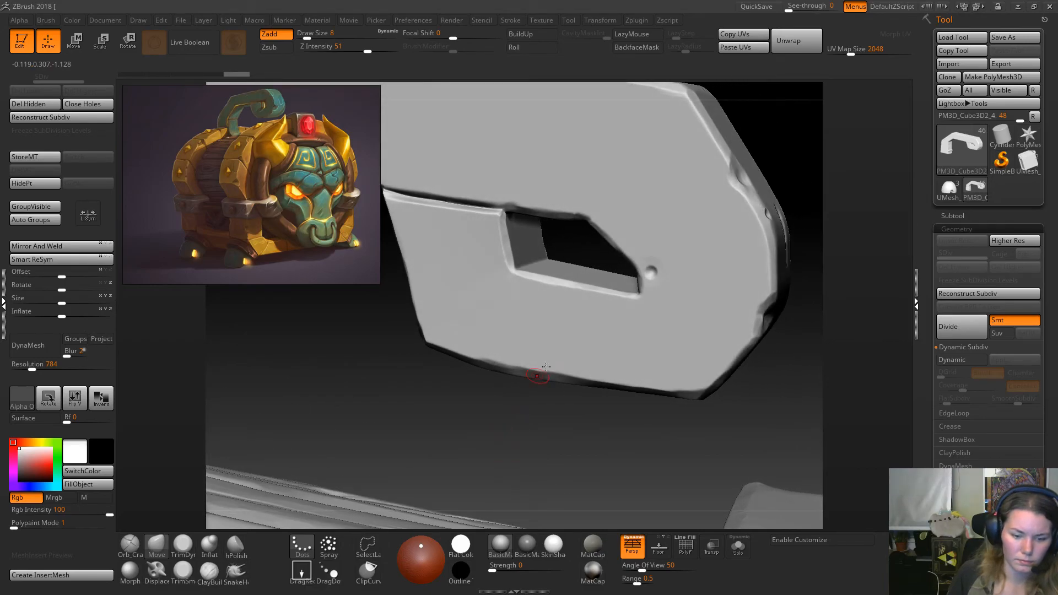
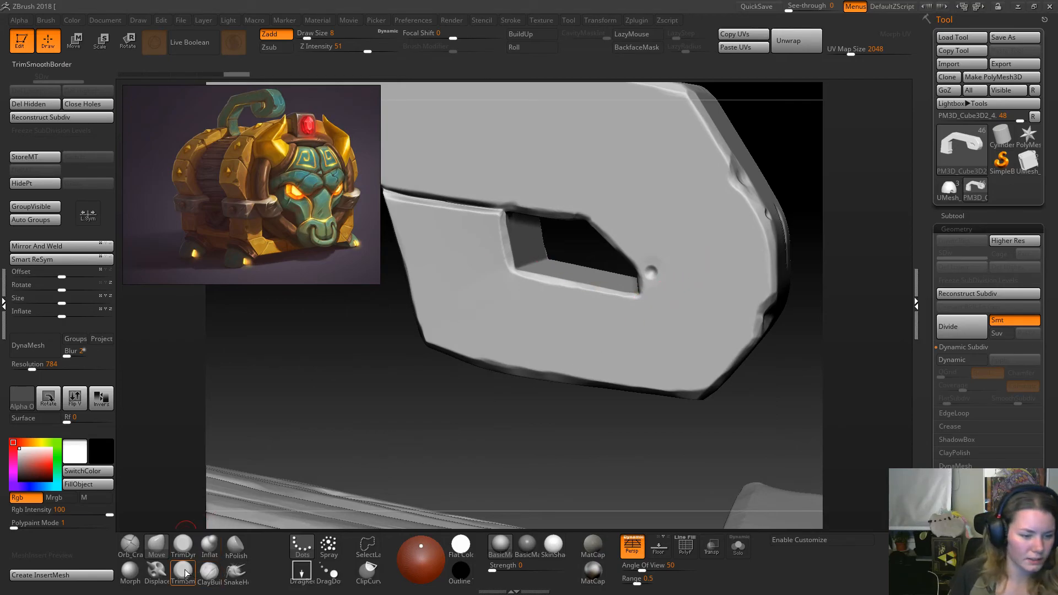
# Turn off Sculptris Pro and trim around the pit and the hook opening's upper corner with TrimDynamic at draw size 4.
pyautogui.click(184, 547)
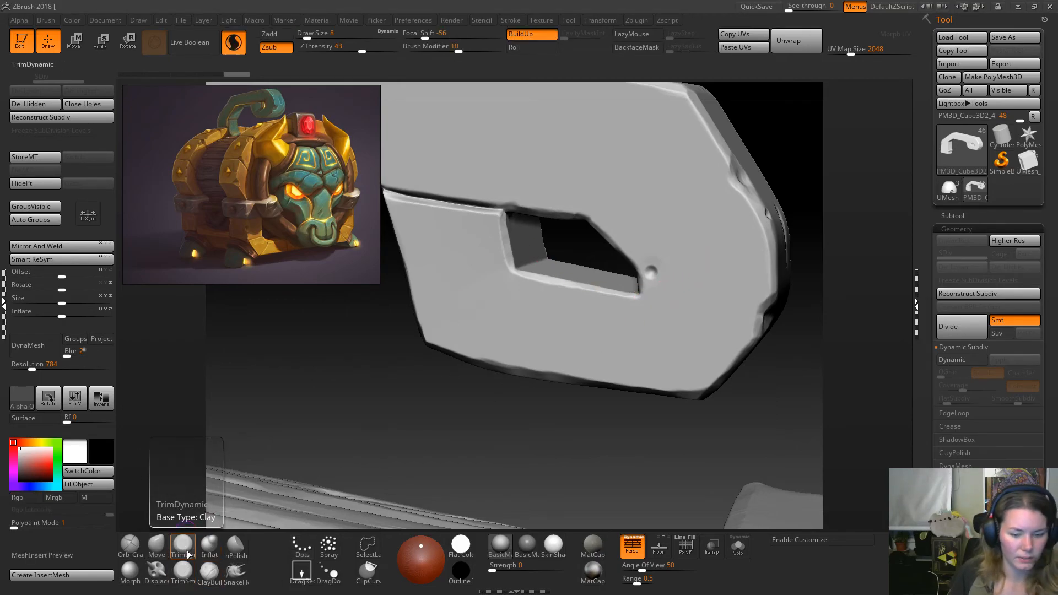
pyautogui.keyDown('ctrl'); pyautogui.moveTo(620, 329); pyautogui.dragTo(626, 364, button='right'); pyautogui.keyUp('ctrl')
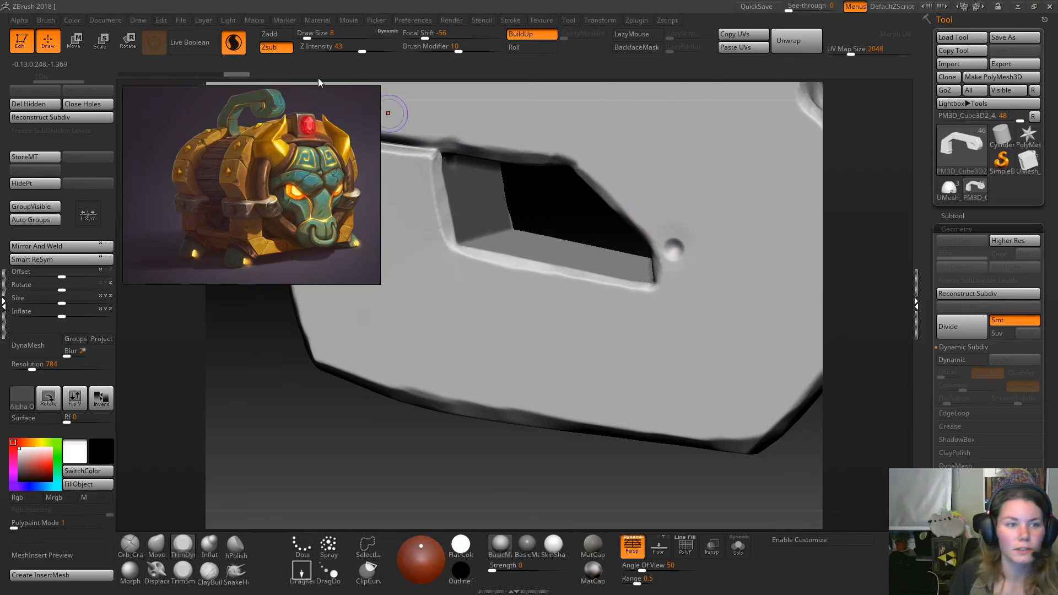
pyautogui.click(233, 43)
pyautogui.press('s')
pyautogui.moveTo(681, 243); pyautogui.dragTo(677, 243)
pyautogui.moveTo(669, 243)
pyautogui.mouseDown()
pyautogui.moveTo(679, 240)
pyautogui.moveTo(679, 256)
pyautogui.mouseUp()
pyautogui.moveTo(453, 142); pyautogui.dragTo(465, 144)
pyautogui.moveTo(559, 200)
pyautogui.keyDown('alt'); pyautogui.mouseDown()
pyautogui.moveTo(608, 255)
pyautogui.moveTo(615, 206)
pyautogui.mouseUp(); pyautogui.keyUp('alt')
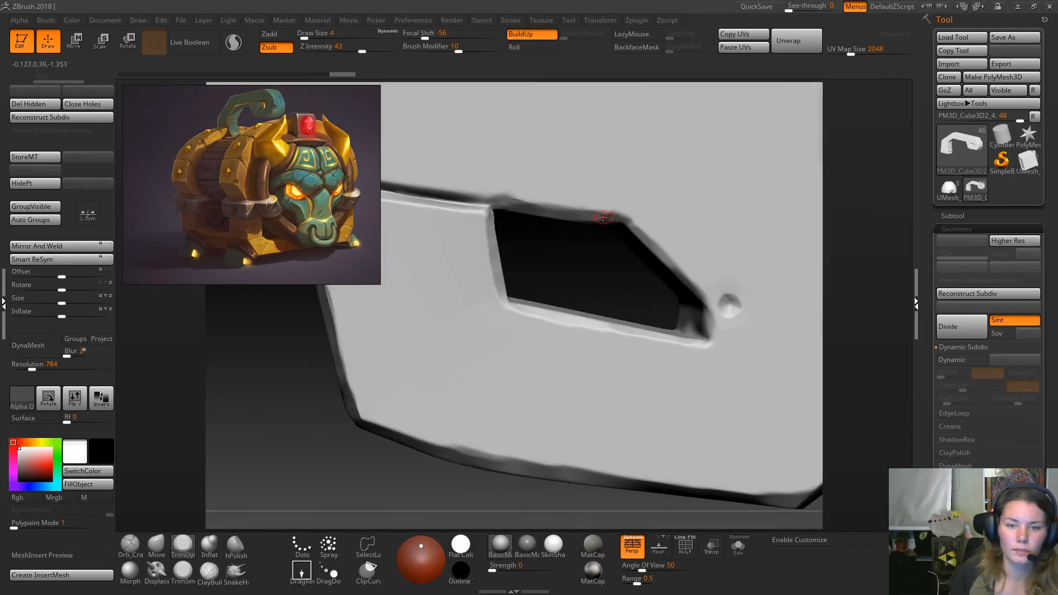
# Try to trim the upper and slanted edges of the hook opening, and undo the recent strokes.
pyautogui.press('shift')
pyautogui.press('space')
pyautogui.moveTo(550, 212)
pyautogui.mouseDown()
pyautogui.moveTo(599, 214)
pyautogui.moveTo(500, 197)
pyautogui.mouseUp()
pyautogui.moveTo(634, 225); pyautogui.dragTo(708, 306)
pyautogui.hotkey('ctrl', 'z')
pyautogui.hotkey('ctrl', 'z')
pyautogui.hotkey('ctrl', 'z')
pyautogui.moveTo(828, 274); pyautogui.dragTo(833, 302)
pyautogui.press('ctrl')
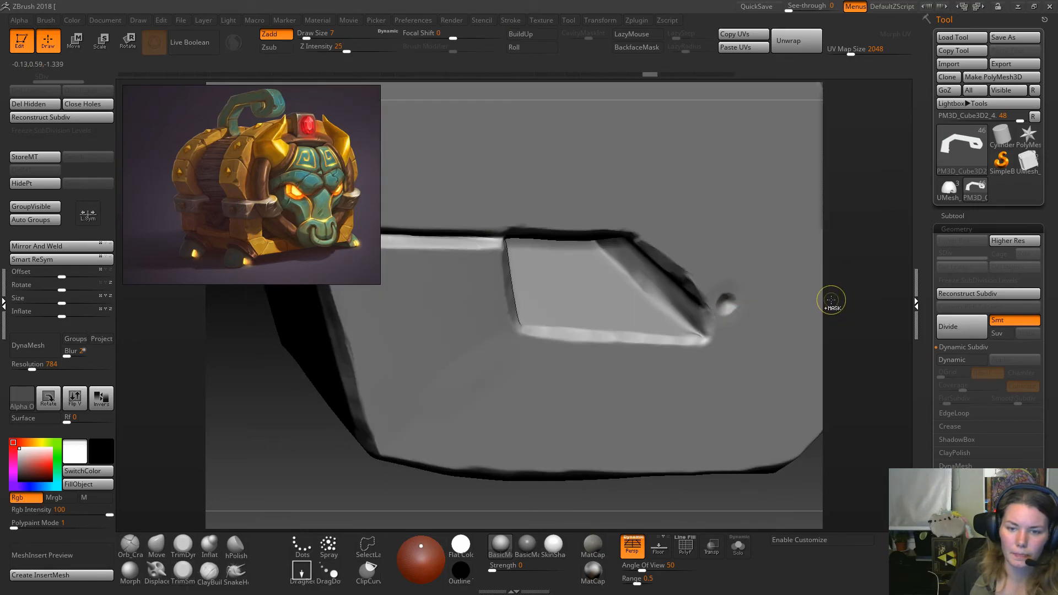
pyautogui.hotkey('ctrl', 'z')
pyautogui.hotkey('ctrl', 'z')
pyautogui.hotkey('ctrl', 'z')
pyautogui.hotkey('ctrl', 'z')
# Push a tiny pit into the handle's edge at the hook's upper bend with the Move brush at draw size 3, undoing the last smoothing.
pyautogui.keyDown('ctrl'); pyautogui.moveTo(799, 227); pyautogui.dragTo(635, 293, button='right'); pyautogui.keyUp('ctrl')
pyautogui.moveTo(566, 317)
pyautogui.mouseDown()
pyautogui.moveTo(499, 326)
pyautogui.moveTo(555, 364)
pyautogui.mouseUp()
pyautogui.click(157, 547)
pyautogui.press('space')
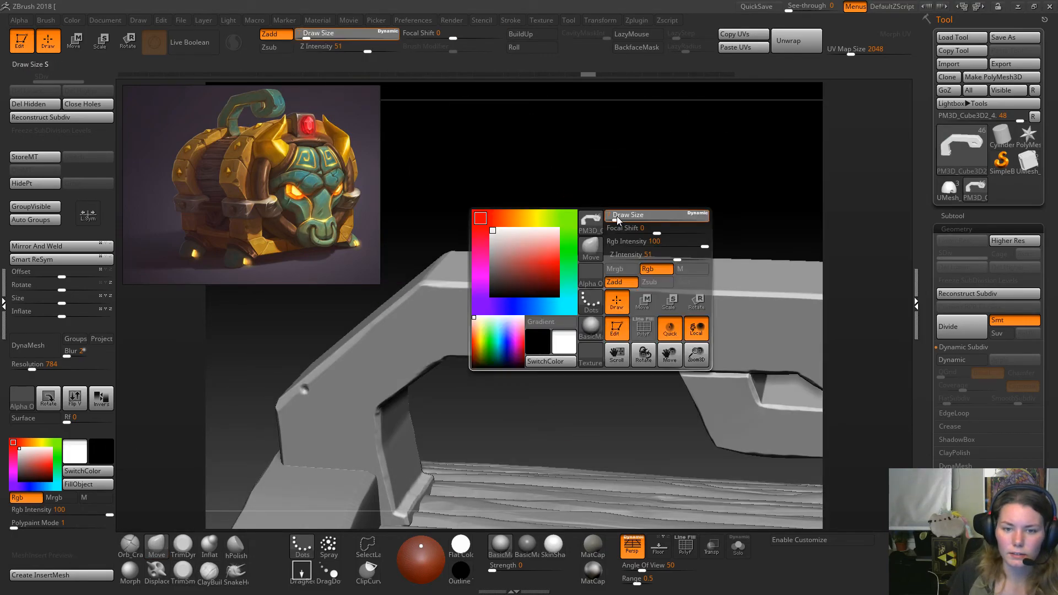
pyautogui.moveTo(612, 217); pyautogui.dragTo(524, 208)
pyautogui.moveTo(775, 240)
pyautogui.keyDown('alt'); pyautogui.mouseDown()
pyautogui.moveTo(737, 240)
pyautogui.moveTo(711, 264)
pyautogui.moveTo(742, 254)
pyautogui.moveTo(732, 261)
pyautogui.mouseUp(); pyautogui.keyUp('alt')
pyautogui.keyDown('ctrl'); pyautogui.moveTo(683, 274); pyautogui.dragTo(678, 334, button='right'); pyautogui.keyUp('ctrl')
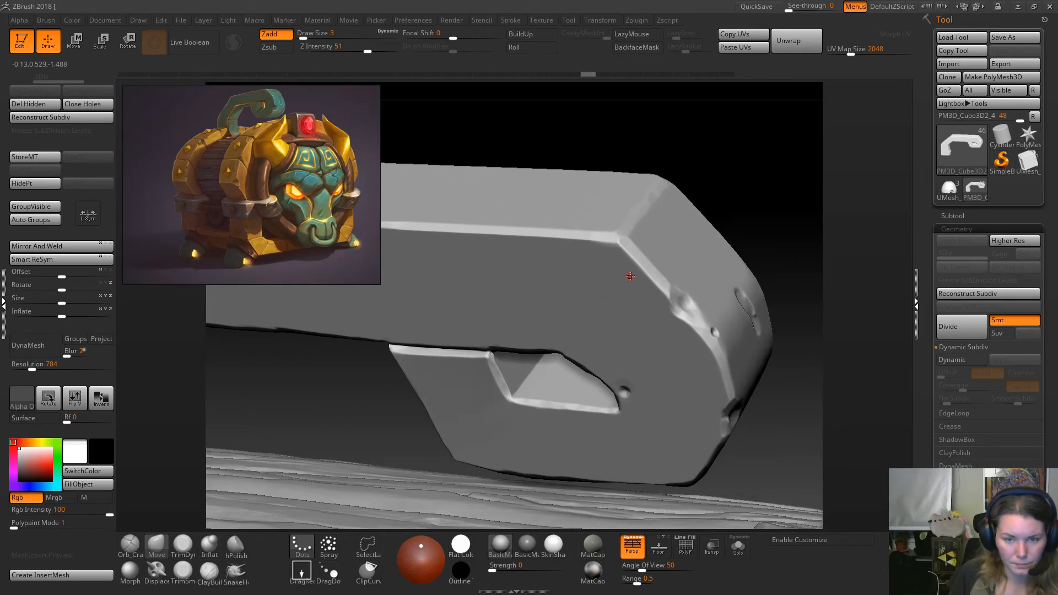
pyautogui.moveTo(613, 244); pyautogui.dragTo(611, 248)
pyautogui.press('shift')
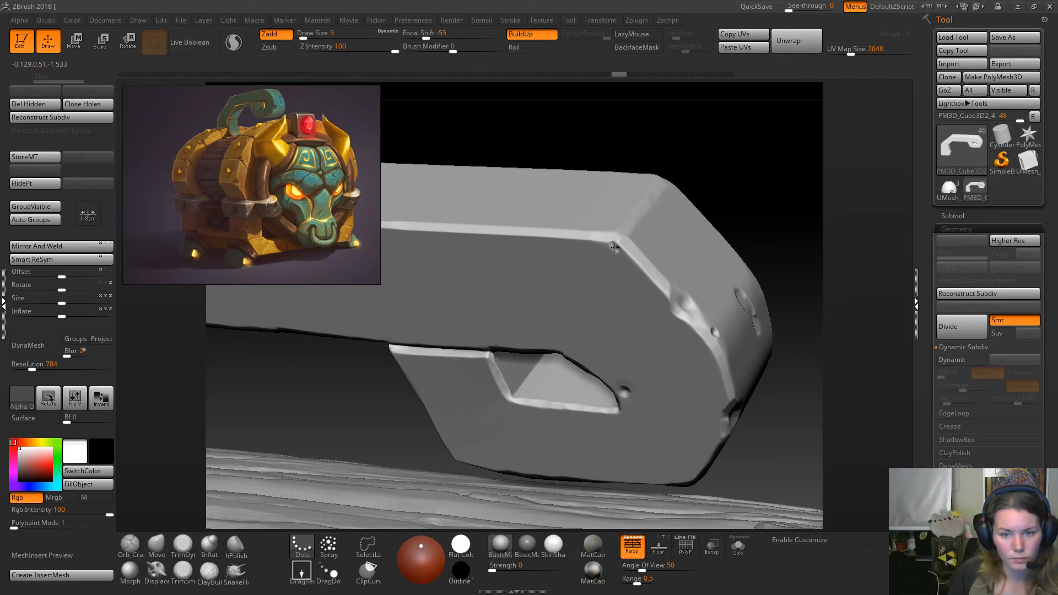
pyautogui.hotkey('ctrl', 'z')
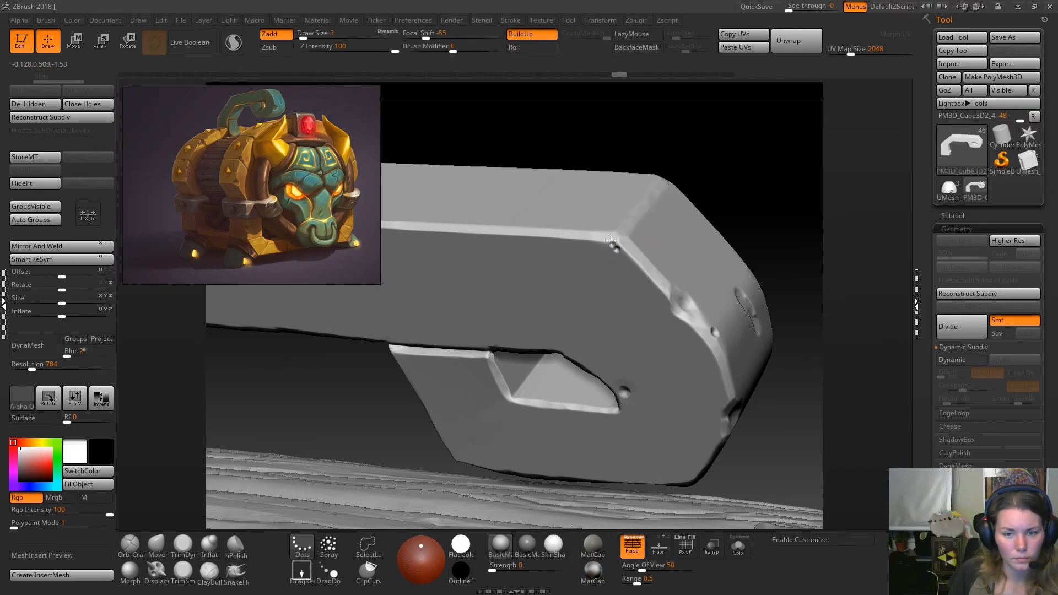
# Examine the handle and the whole barrel against the concept, and inspect the feet and lower side frame.
pyautogui.moveTo(812, 255); pyautogui.dragTo(784, 231)
pyautogui.moveTo(675, 188)
pyautogui.mouseDown()
pyautogui.moveTo(677, 269)
pyautogui.moveTo(710, 269)
pyautogui.moveTo(622, 237)
pyautogui.moveTo(573, 202)
pyautogui.moveTo(708, 264)
pyautogui.moveTo(701, 257)
pyautogui.moveTo(722, 297)
pyautogui.moveTo(692, 293)
pyautogui.mouseUp()
pyautogui.moveTo(712, 248); pyautogui.dragTo(532, 392)
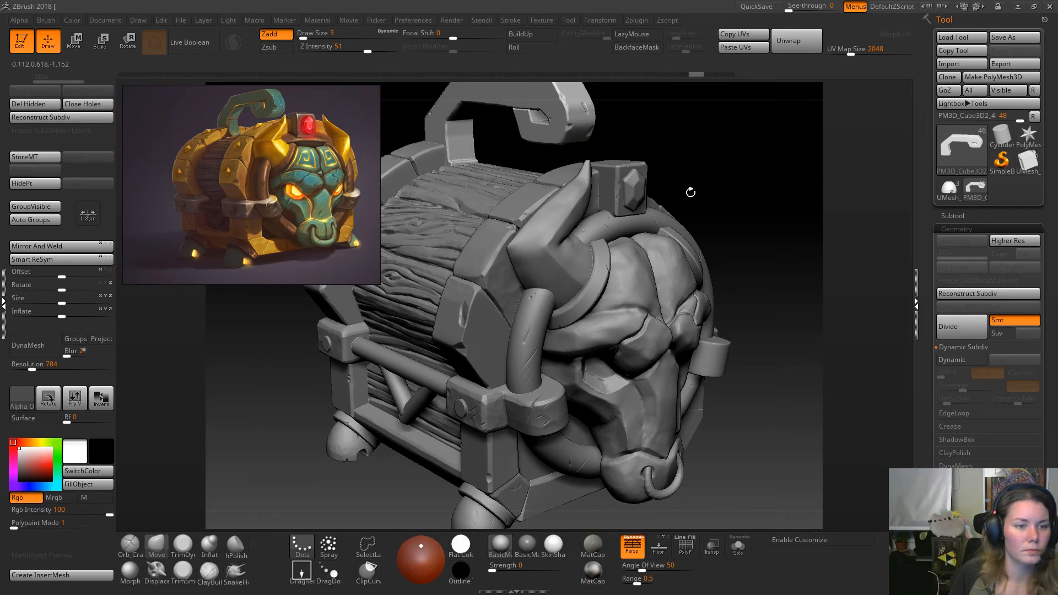
pyautogui.moveTo(706, 193); pyautogui.dragTo(761, 189)
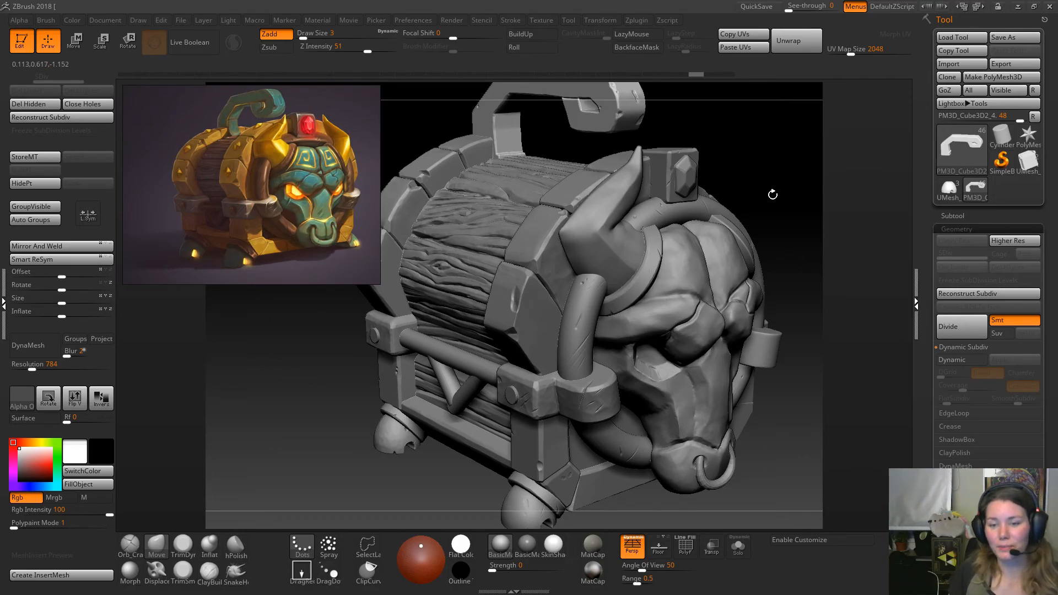
pyautogui.keyDown('alt'); pyautogui.moveTo(429, 470); pyautogui.dragTo(531, 339); pyautogui.keyUp('alt')
pyautogui.keyDown('alt'); pyautogui.moveTo(611, 368); pyautogui.dragTo(490, 473); pyautogui.keyUp('alt')
pyautogui.keyDown('alt'); pyautogui.moveTo(346, 472); pyautogui.dragTo(362, 230); pyautogui.keyUp('alt')
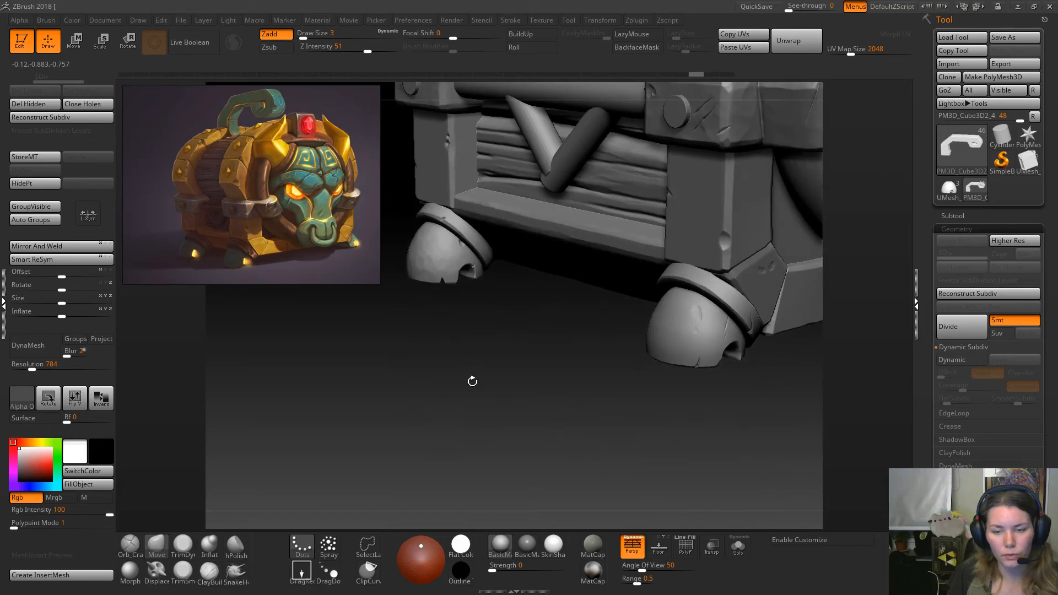
# Select the front foot's ring and set up the TrimSmoothBorder brush at draw size 12 for it.
pyautogui.click(193, 578)
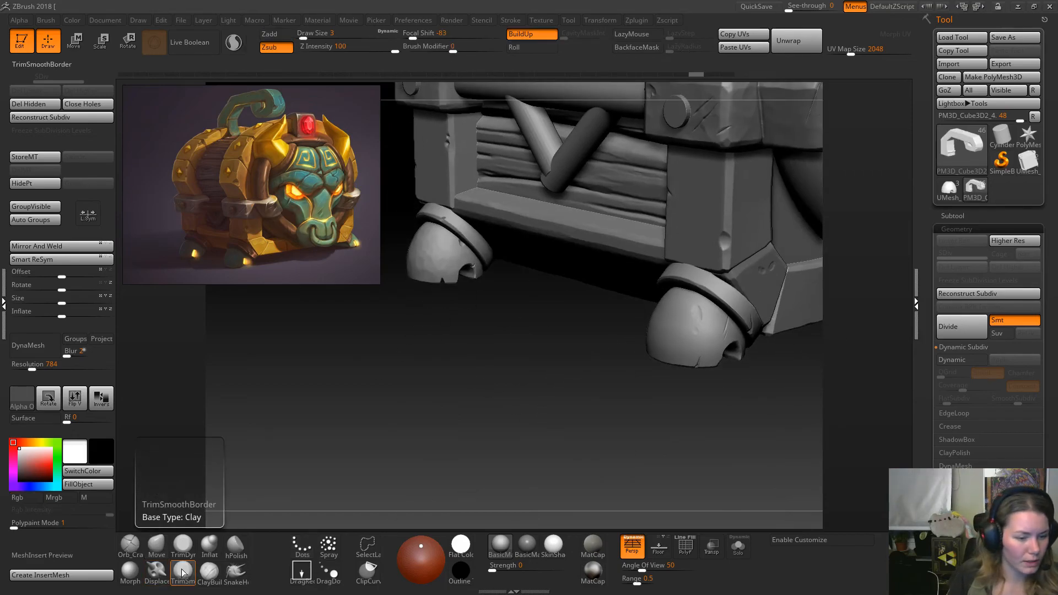
pyautogui.keyDown('alt'); pyautogui.click(711, 286); pyautogui.keyUp('alt')
pyautogui.rightClick(711, 286)
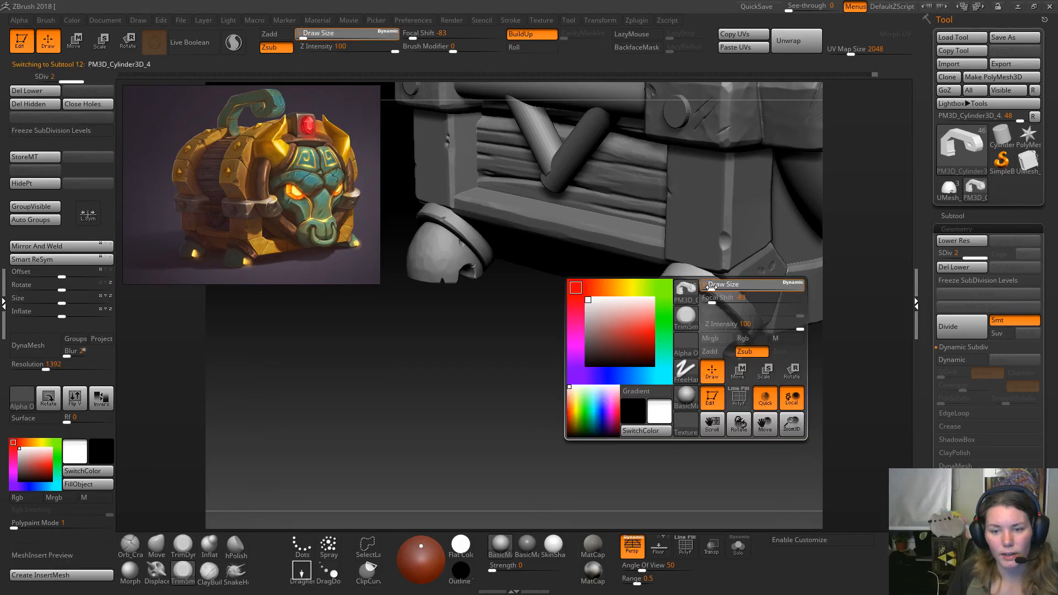
pyautogui.moveTo(714, 287); pyautogui.dragTo(702, 282)
pyautogui.keyDown('ctrl'); pyautogui.moveTo(704, 313); pyautogui.dragTo(711, 315, button='right'); pyautogui.keyUp('ctrl')
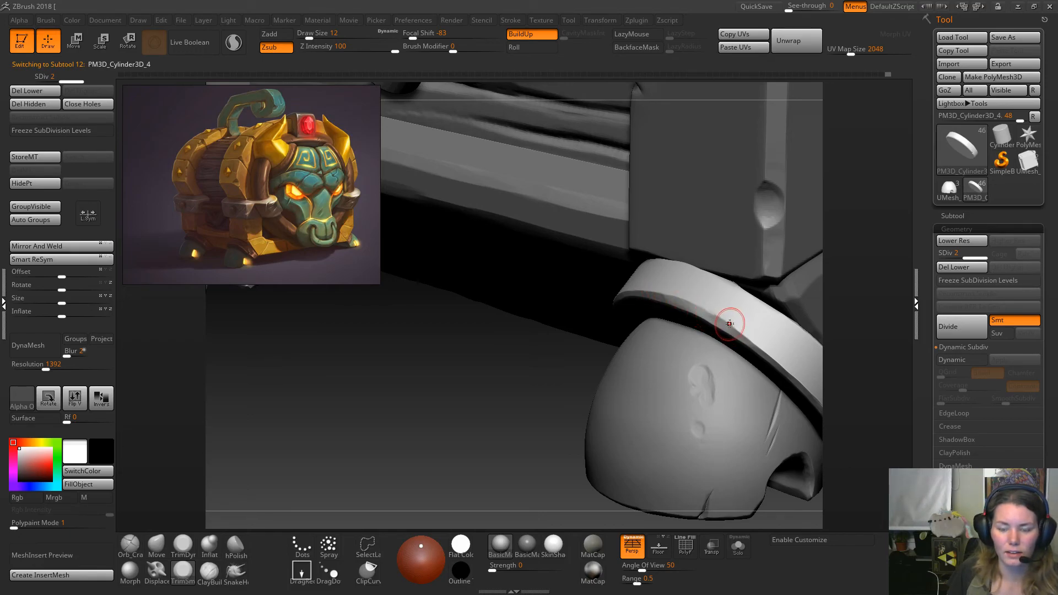
pyautogui.keyDown('ctrl'); pyautogui.moveTo(760, 344); pyautogui.dragTo(760, 308, button='right'); pyautogui.keyUp('ctrl')
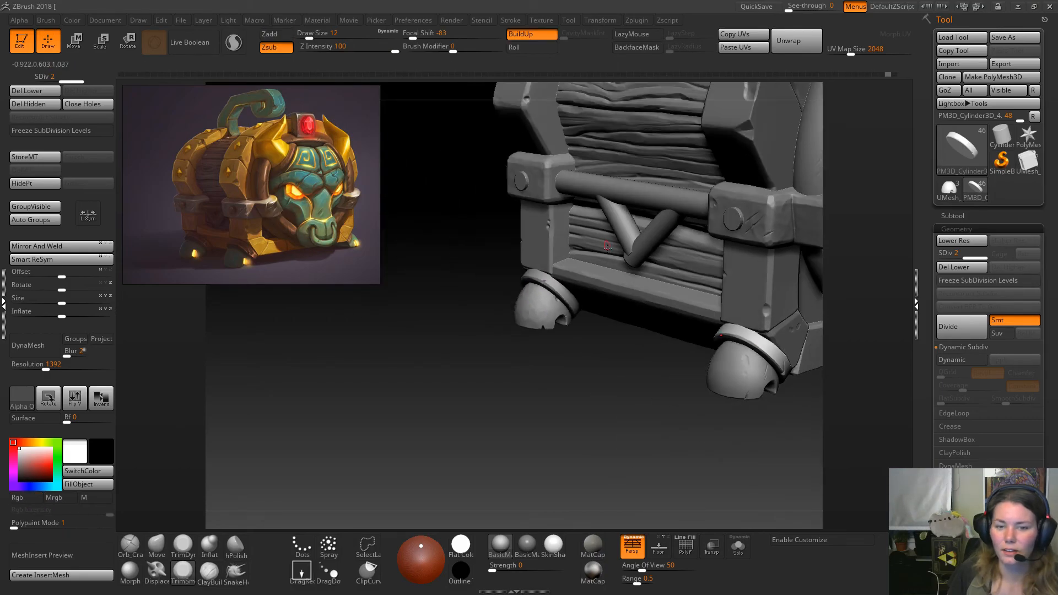
# Select the bull's nose ring and subdivide it up to subdivision level 4.
pyautogui.keyDown('alt'); pyautogui.moveTo(782, 347); pyautogui.dragTo(556, 475, button='right'); pyautogui.keyUp('alt')
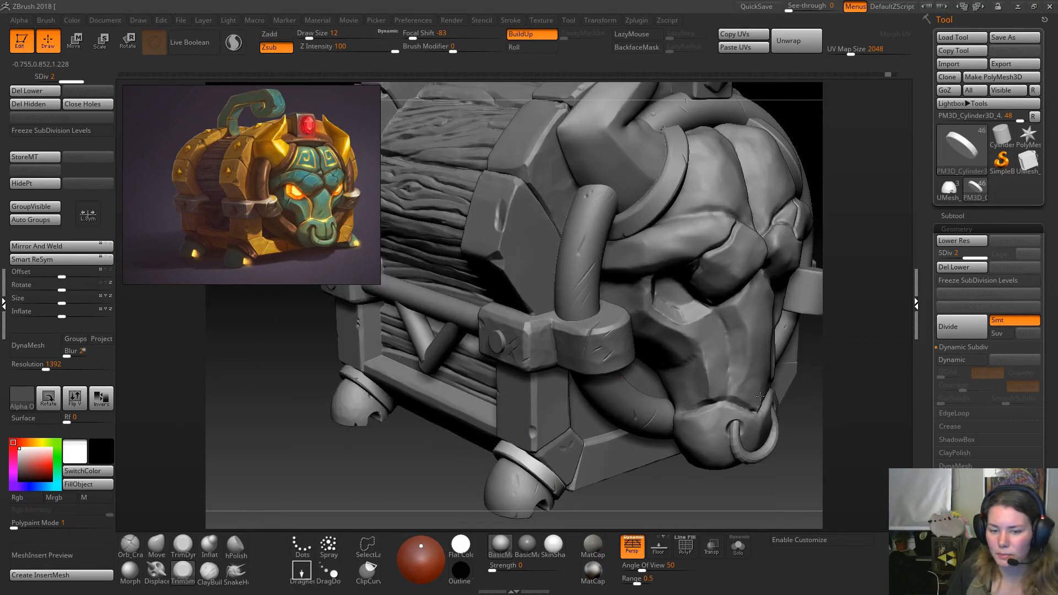
pyautogui.moveTo(784, 401); pyautogui.dragTo(606, 427, button='right')
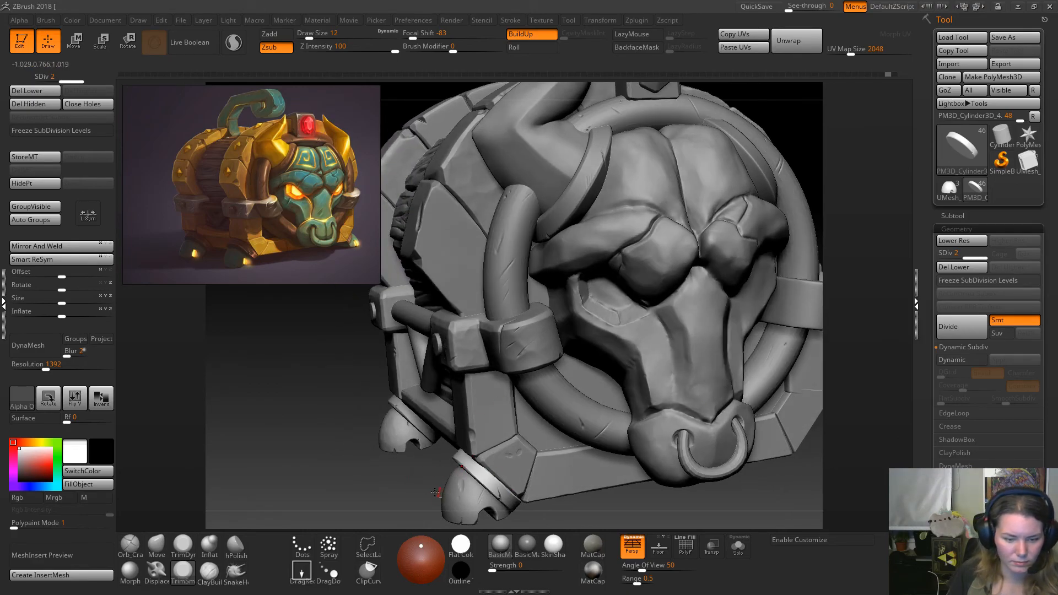
pyautogui.keyDown('alt'); pyautogui.moveTo(642, 351); pyautogui.dragTo(563, 258, button='right'); pyautogui.keyUp('alt')
pyautogui.moveTo(629, 478); pyautogui.dragTo(608, 475, button='right')
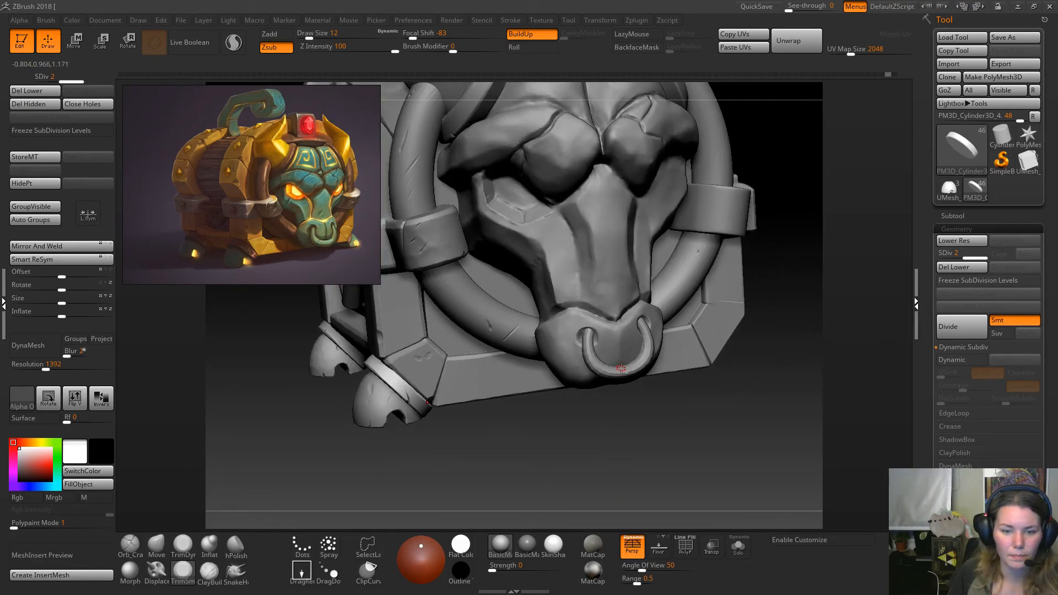
pyautogui.keyDown('alt'); pyautogui.click(622, 375); pyautogui.keyUp('alt')
pyautogui.hotkey('ctrl', 'd')
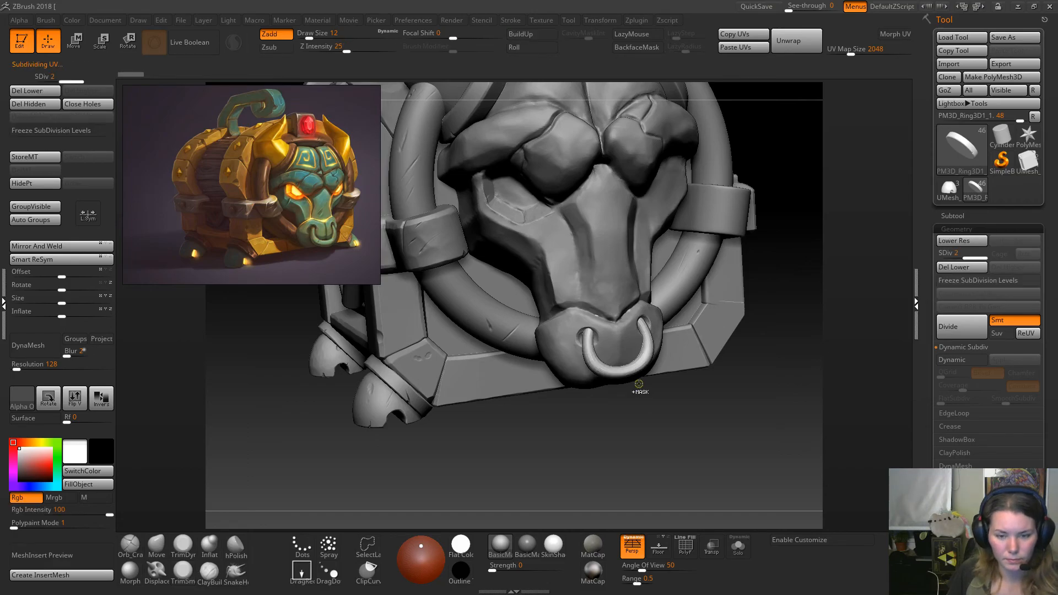
pyautogui.hotkey('ctrl', 'd')
pyautogui.keyDown('alt'); pyautogui.moveTo(726, 296); pyautogui.dragTo(672, 460, button='right'); pyautogui.keyUp('alt')
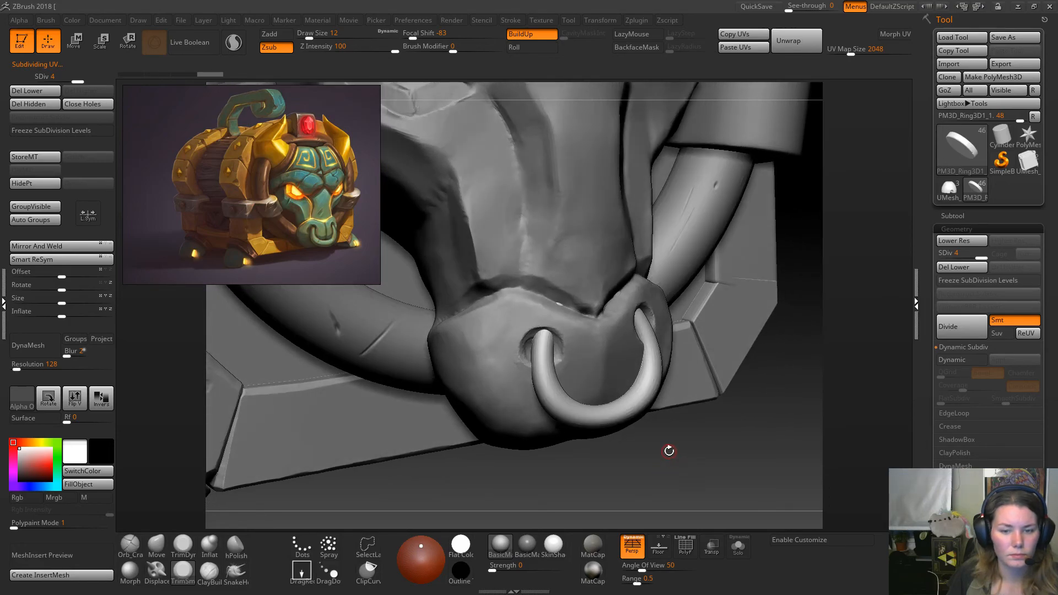
# Examine the whole barrel against the concept, from the bull's face and handle around to the plain back wall.
pyautogui.moveTo(664, 445); pyautogui.dragTo(751, 218, button='right')
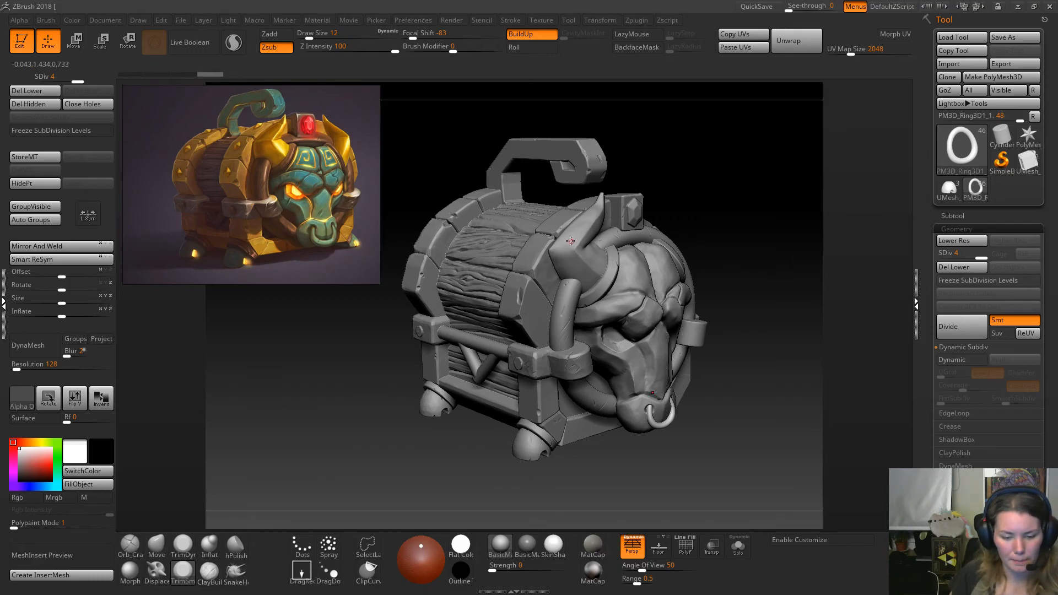
pyautogui.moveTo(680, 201); pyautogui.dragTo(743, 237, button='right')
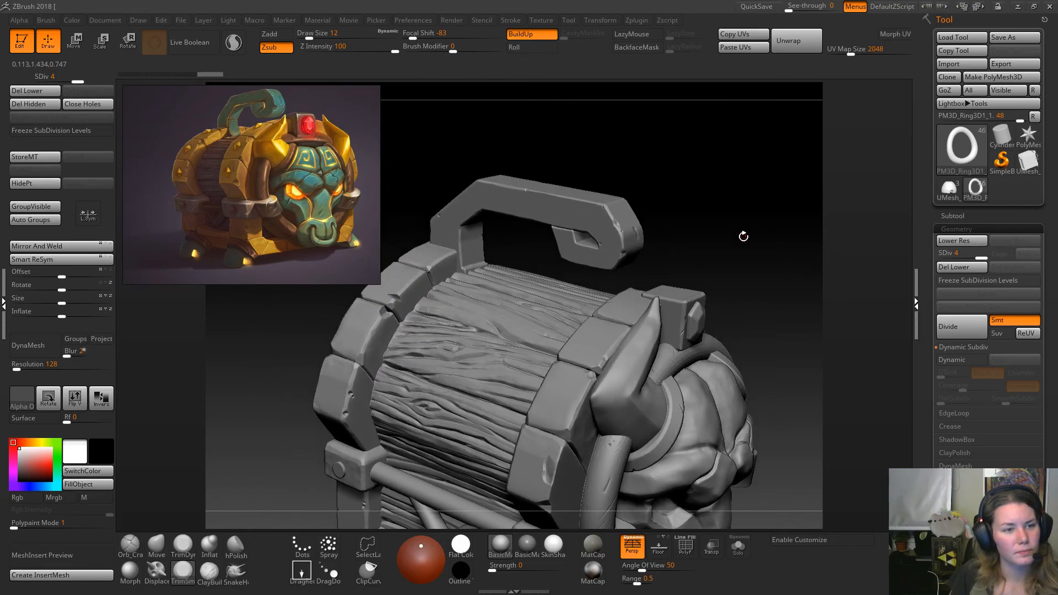
pyautogui.moveTo(733, 186); pyautogui.dragTo(742, 269, button='right')
pyautogui.moveTo(781, 395)
pyautogui.mouseDown(button='right')
pyautogui.moveTo(773, 435)
pyautogui.moveTo(773, 393)
pyautogui.mouseUp(button='right')
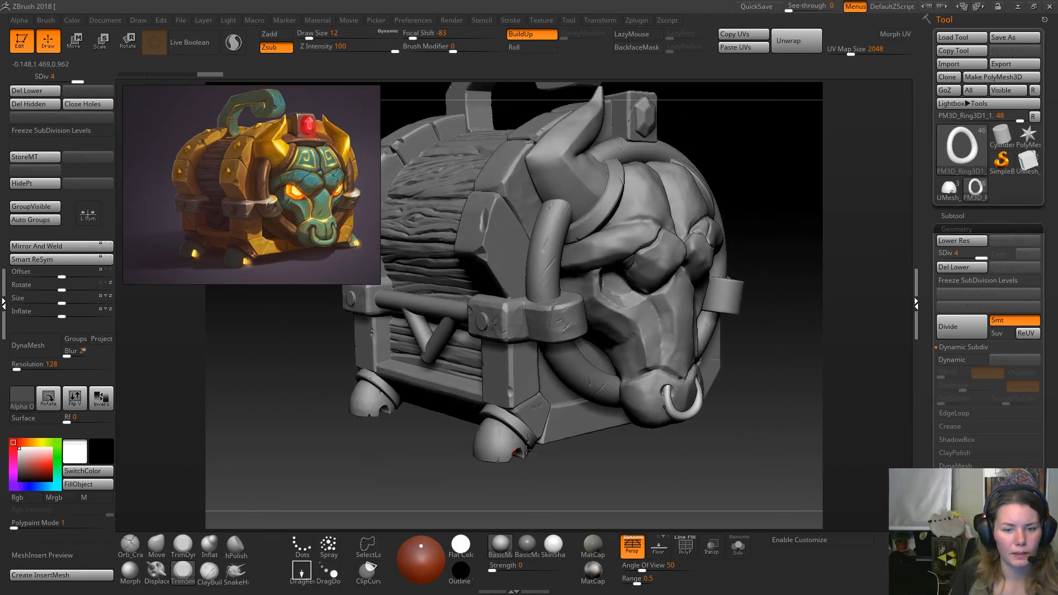
pyautogui.moveTo(374, 464); pyautogui.dragTo(521, 376)
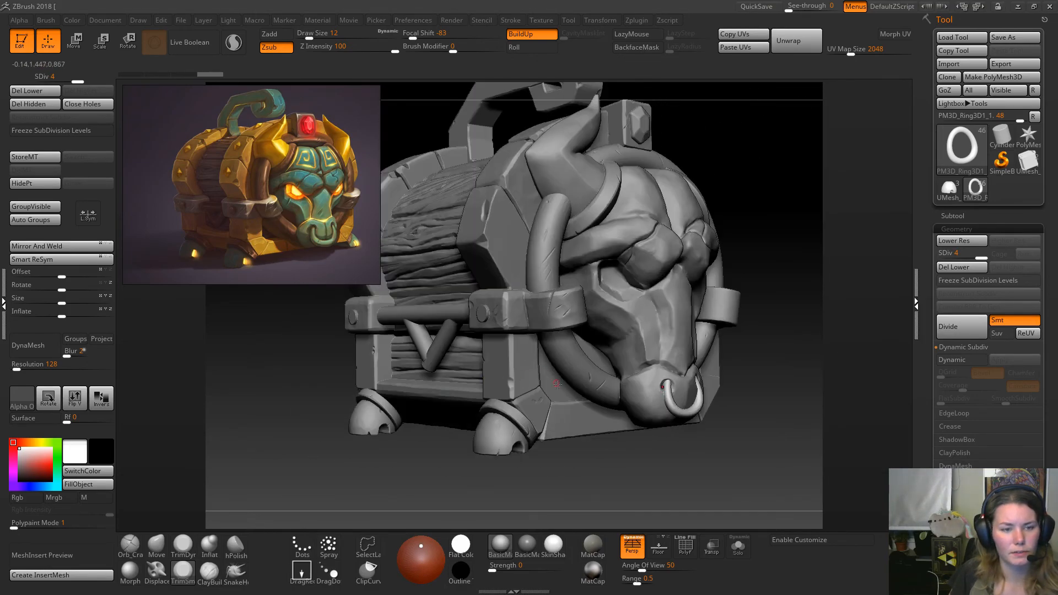
pyautogui.moveTo(760, 262); pyautogui.dragTo(747, 306)
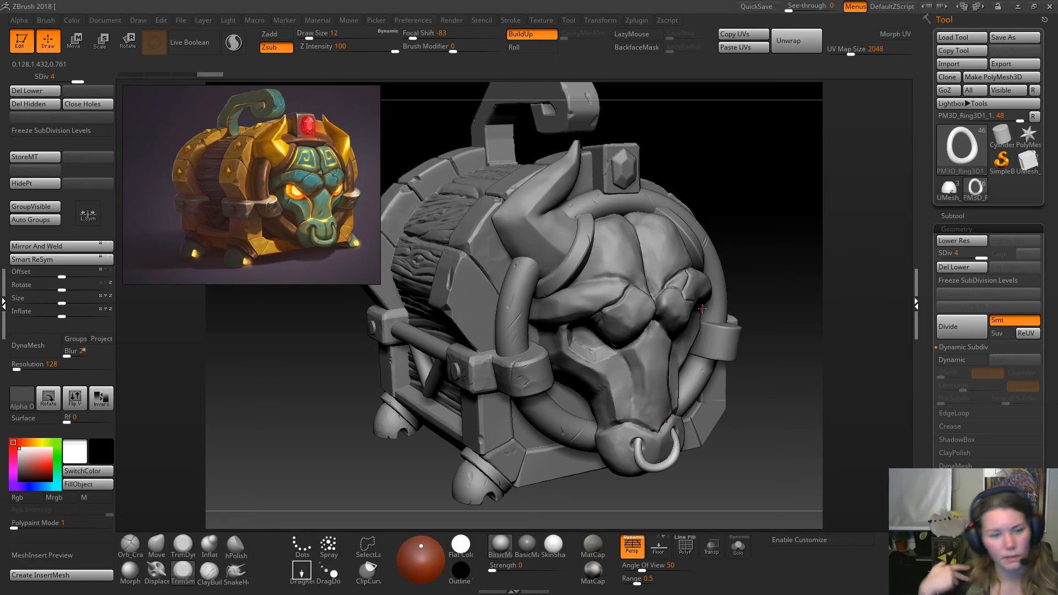
pyautogui.moveTo(270, 392); pyautogui.dragTo(388, 400)
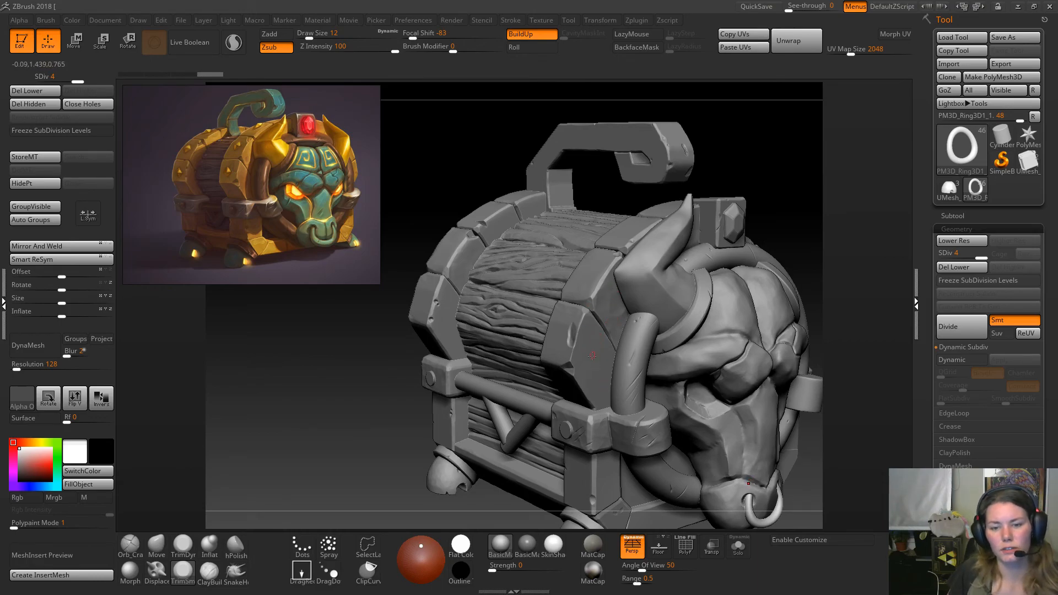
pyautogui.keyDown('alt'); pyautogui.moveTo(780, 212); pyautogui.dragTo(757, 154); pyautogui.keyUp('alt')
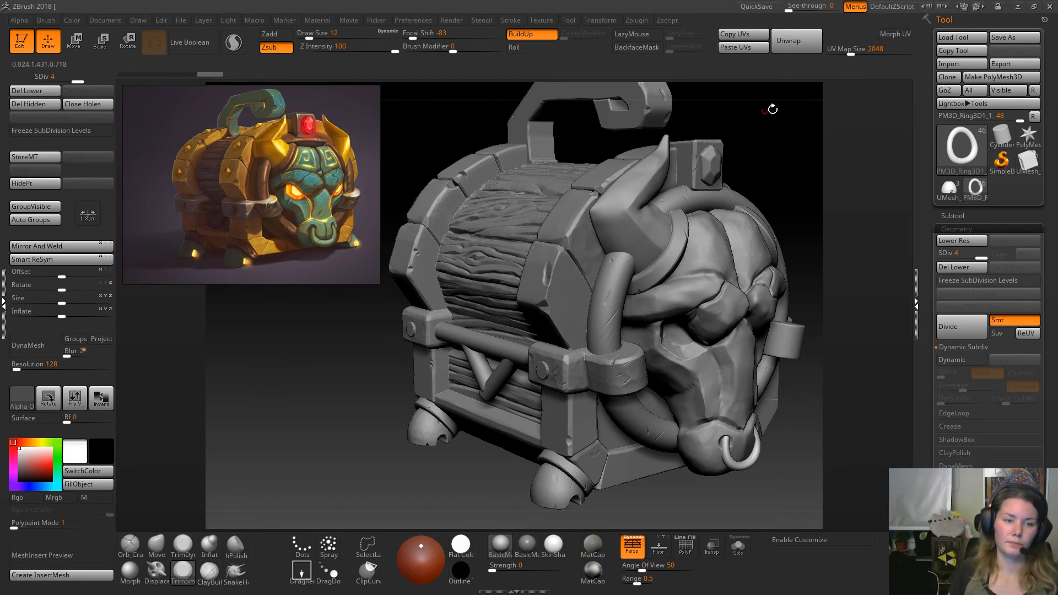
pyautogui.moveTo(792, 153)
pyautogui.mouseDown()
pyautogui.moveTo(769, 166)
pyautogui.moveTo(724, 155)
pyautogui.moveTo(748, 181)
pyautogui.moveTo(746, 168)
pyautogui.moveTo(727, 168)
pyautogui.moveTo(735, 197)
pyautogui.moveTo(746, 190)
pyautogui.mouseUp()
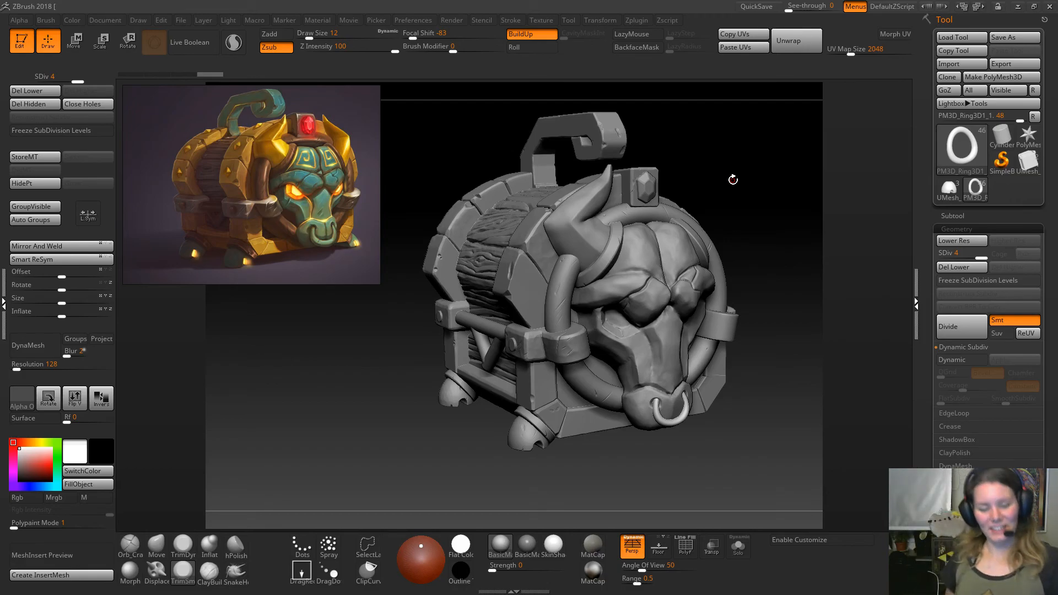
pyautogui.moveTo(374, 436)
pyautogui.mouseDown()
pyautogui.moveTo(421, 453)
pyautogui.moveTo(416, 434)
pyautogui.moveTo(385, 430)
pyautogui.mouseUp()
pyautogui.moveTo(462, 423)
pyautogui.mouseDown()
pyautogui.moveTo(554, 409)
pyautogui.moveTo(547, 431)
pyautogui.moveTo(551, 417)
pyautogui.mouseUp()
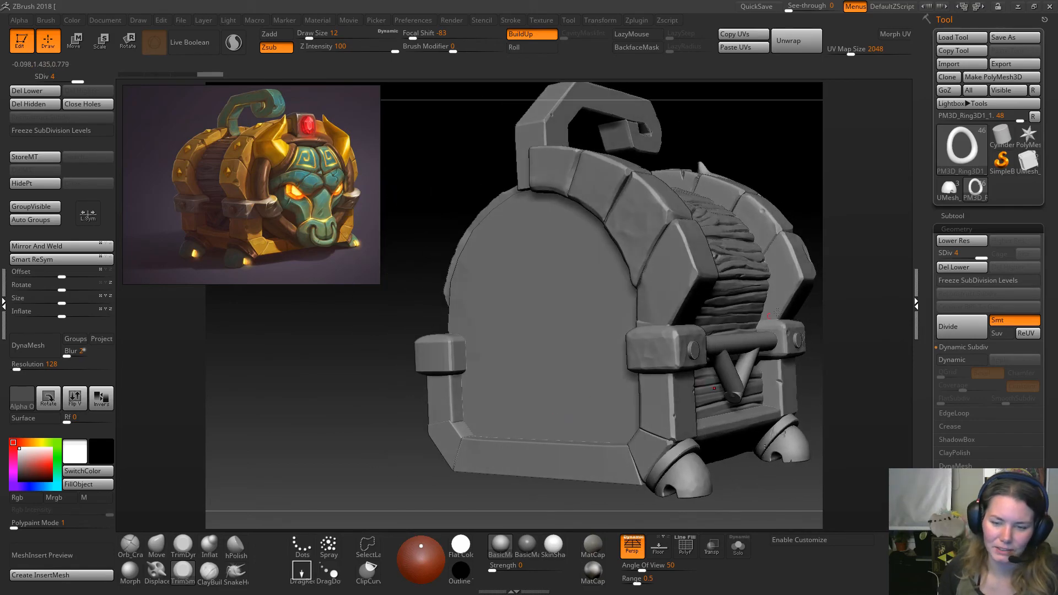
pyautogui.moveTo(867, 275); pyautogui.dragTo(820, 324)
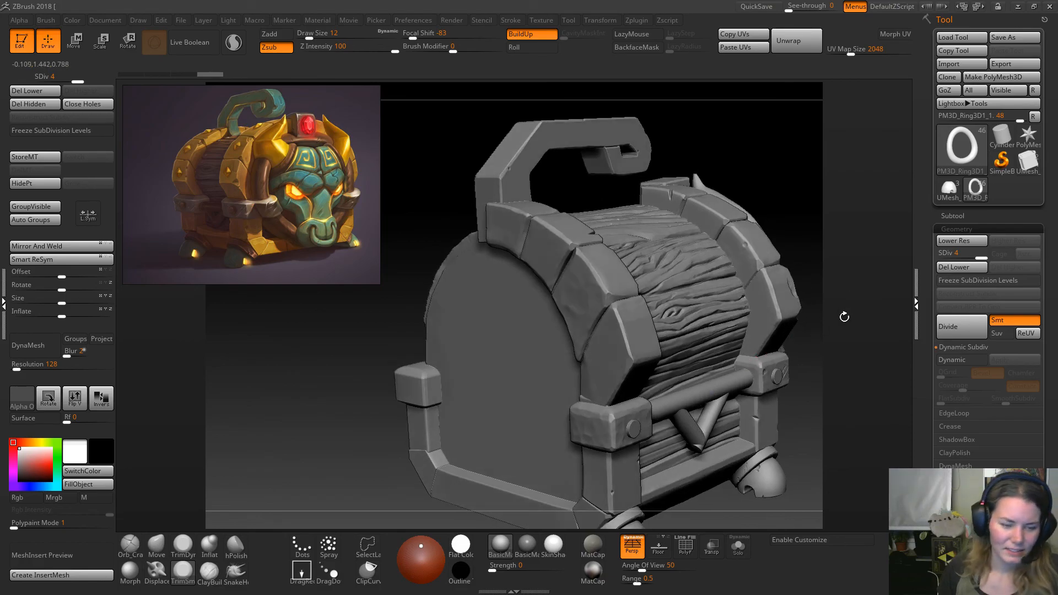
# Append a cube to the model as a new subtool and make it the active part for transforming.
pyautogui.click(962, 217)
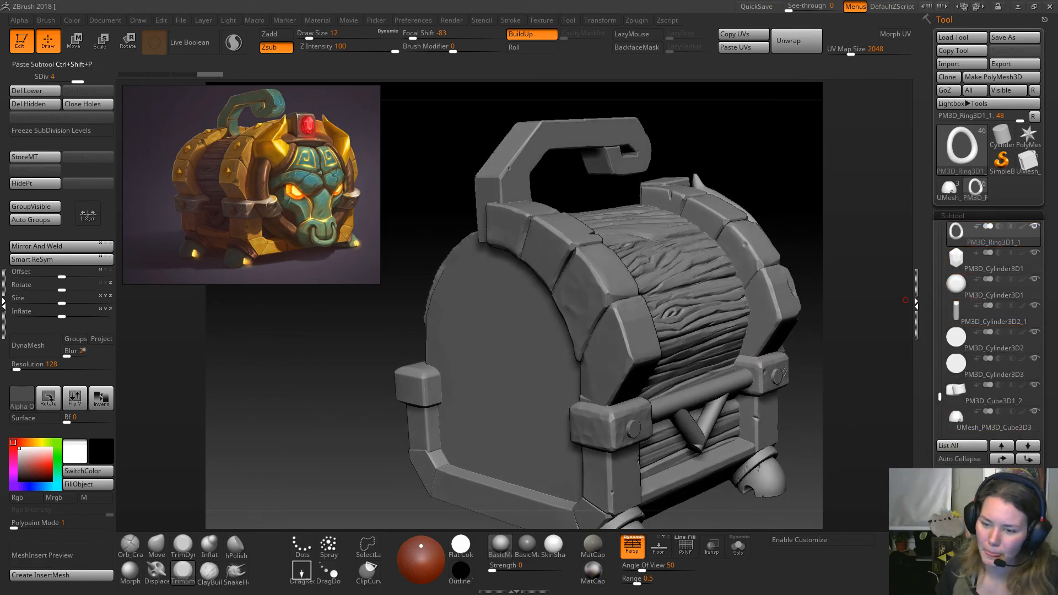
pyautogui.click(1014, 522)
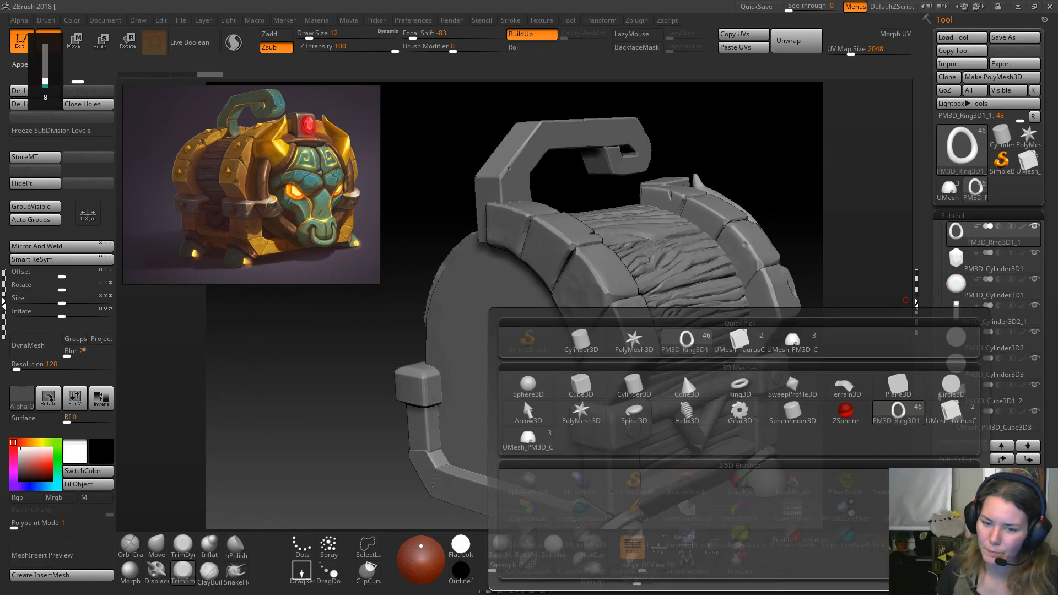
pyautogui.click(596, 390)
pyautogui.press('w')
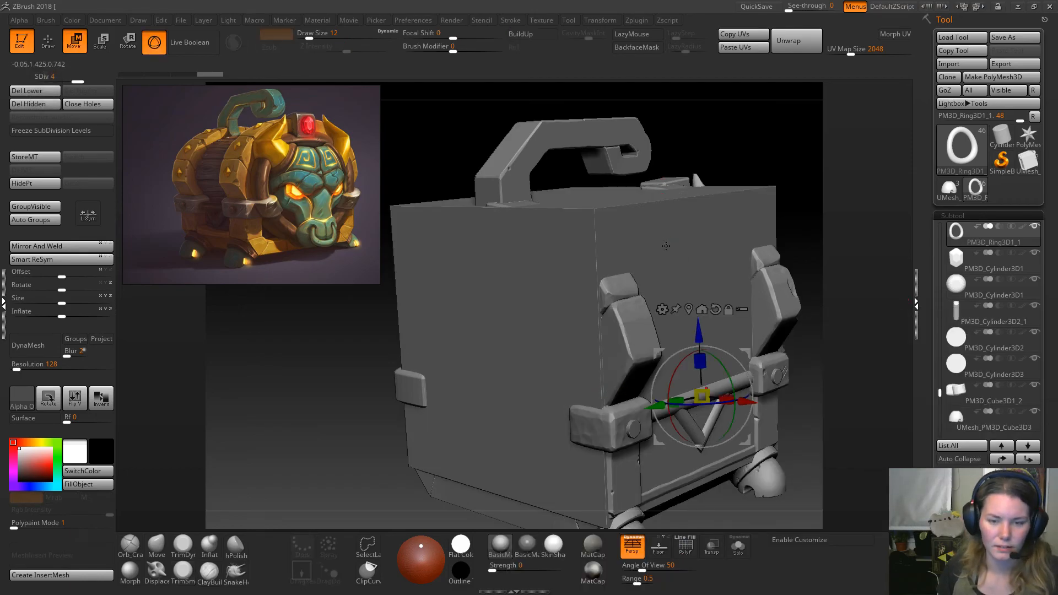
pyautogui.keyDown('alt'); pyautogui.click(653, 241); pyautogui.keyUp('alt')
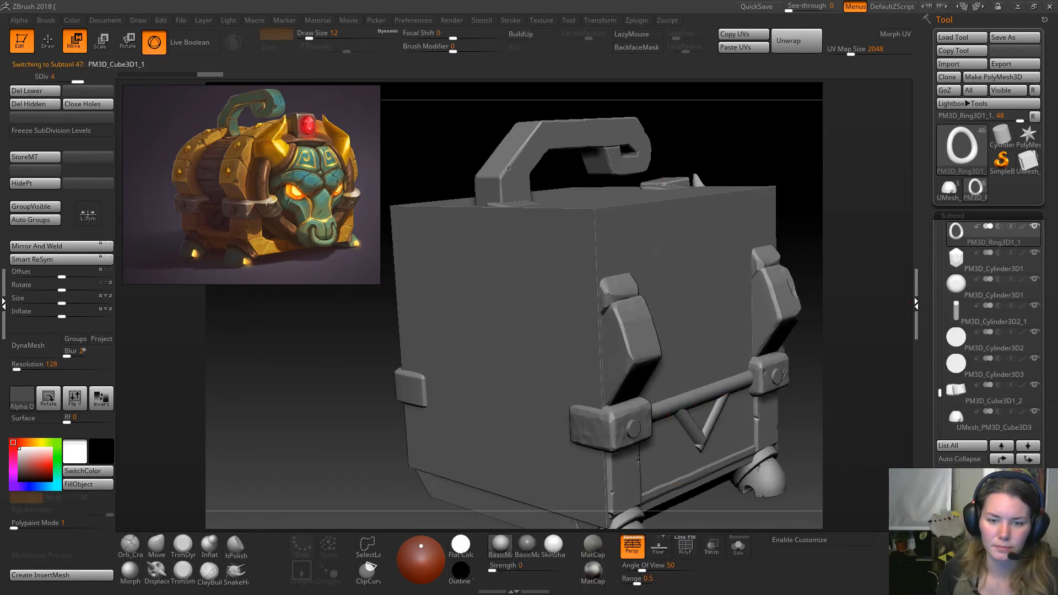
# Scale the cube into a thin vertical plank and position it against the barrel's flat back wall.
pyautogui.moveTo(587, 329); pyautogui.dragTo(652, 282)
pyautogui.moveTo(541, 352)
pyautogui.mouseDown()
pyautogui.moveTo(483, 366)
pyautogui.moveTo(494, 363)
pyautogui.moveTo(486, 353)
pyautogui.moveTo(544, 331)
pyautogui.moveTo(507, 354)
pyautogui.moveTo(462, 358)
pyautogui.moveTo(539, 359)
pyautogui.mouseUp()
pyautogui.moveTo(470, 357); pyautogui.dragTo(453, 362)
pyautogui.keyDown('shift'); pyautogui.moveTo(352, 395); pyautogui.dragTo(388, 400); pyautogui.keyUp('shift')
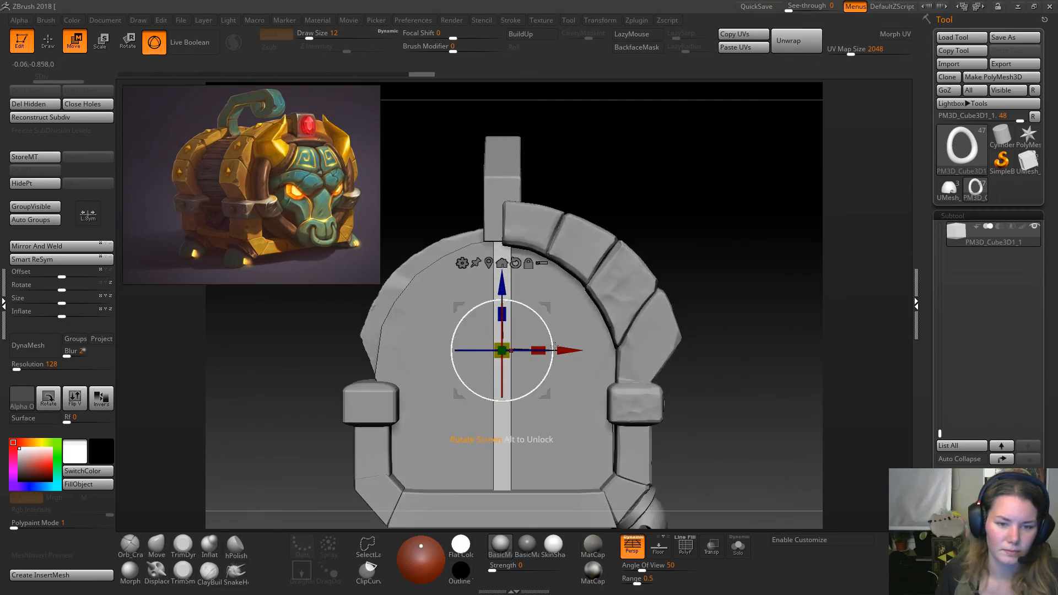
pyautogui.moveTo(569, 351); pyautogui.dragTo(576, 350)
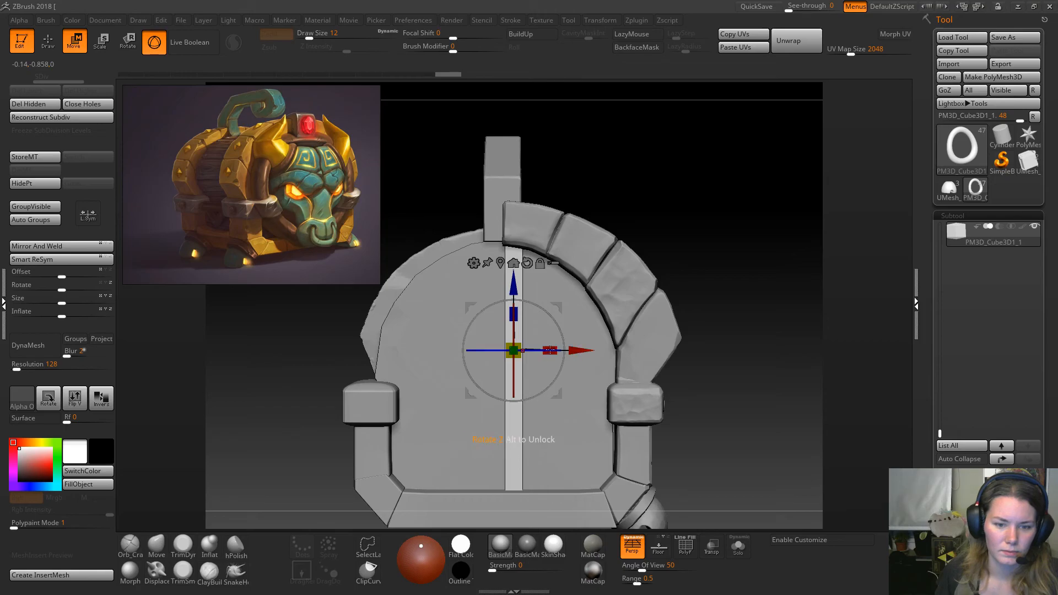
pyautogui.moveTo(722, 285); pyautogui.dragTo(693, 309)
pyautogui.moveTo(479, 361); pyautogui.dragTo(469, 368)
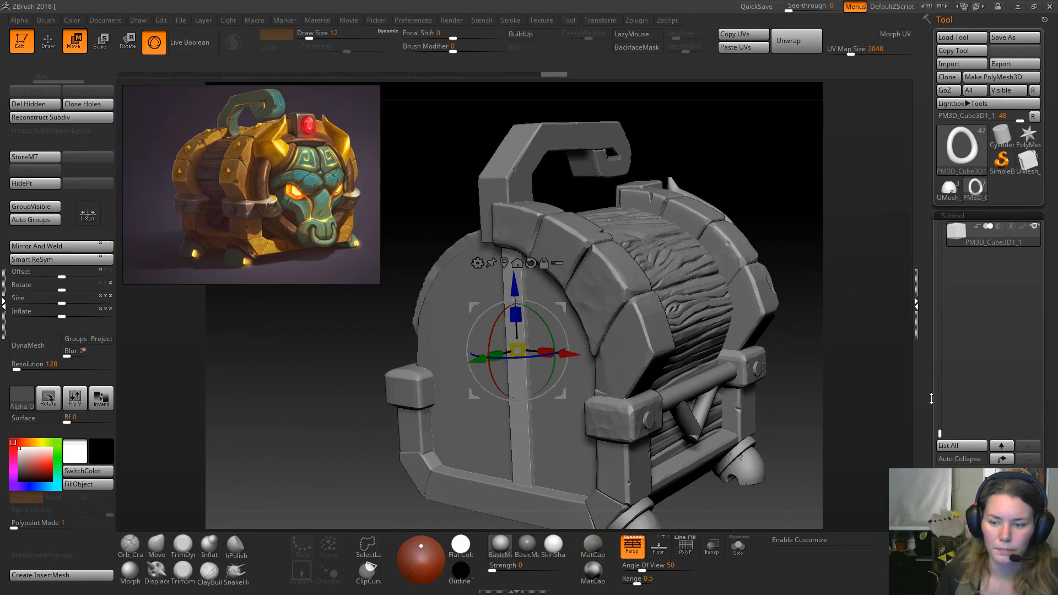
# Duplicate the vertical plank and shift one of the two sideways on the back wall.
pyautogui.click(961, 529)
pyautogui.keyDown('shift'); pyautogui.moveTo(760, 172); pyautogui.dragTo(766, 175); pyautogui.keyUp('shift')
pyautogui.moveTo(580, 353)
pyautogui.mouseDown()
pyautogui.moveTo(544, 353)
pyautogui.moveTo(574, 356)
pyautogui.mouseUp()
pyautogui.keyDown('alt'); pyautogui.click(517, 421); pyautogui.keyUp('alt')
pyautogui.click(507, 262)
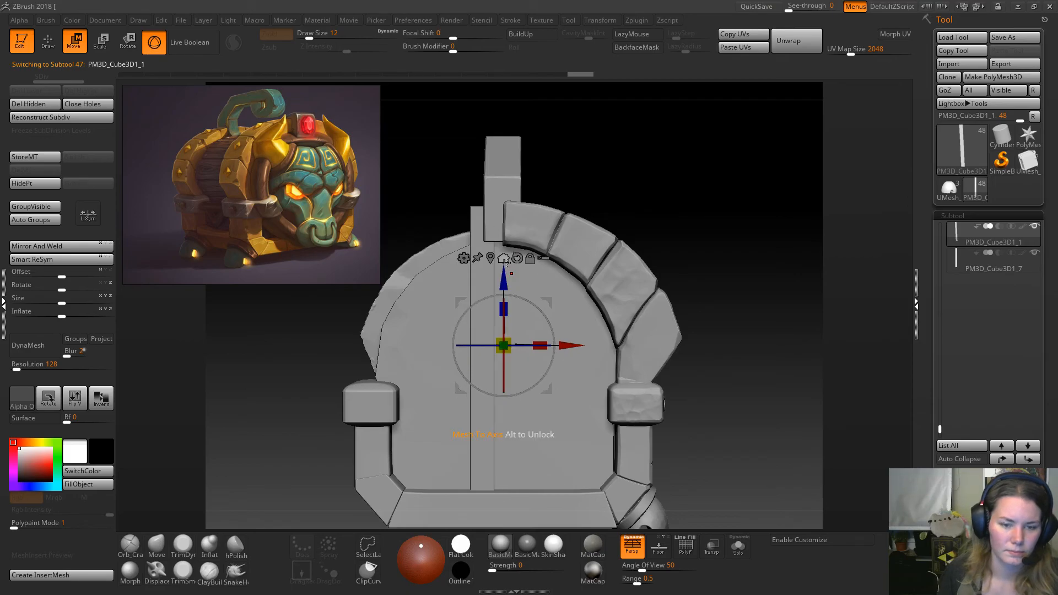
# Adjust the positions of both planks so they stand directly side by side on the back wall, and return to Draw mode.
pyautogui.moveTo(728, 272); pyautogui.dragTo(601, 314)
pyautogui.moveTo(473, 360); pyautogui.dragTo(394, 402)
pyautogui.keyDown('shift'); pyautogui.moveTo(711, 239); pyautogui.dragTo(728, 231); pyautogui.keyUp('shift')
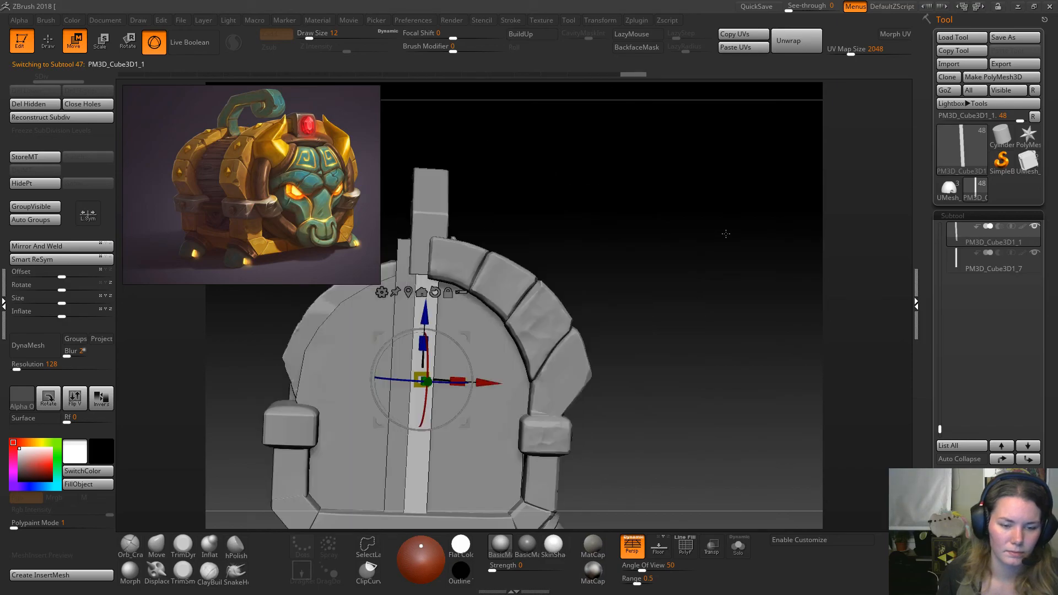
pyautogui.keyDown('alt'); pyautogui.click(398, 309); pyautogui.keyUp('alt')
pyautogui.keyDown('alt'); pyautogui.moveTo(634, 248); pyautogui.dragTo(694, 228); pyautogui.keyUp('alt')
pyautogui.moveTo(523, 361); pyautogui.dragTo(520, 361)
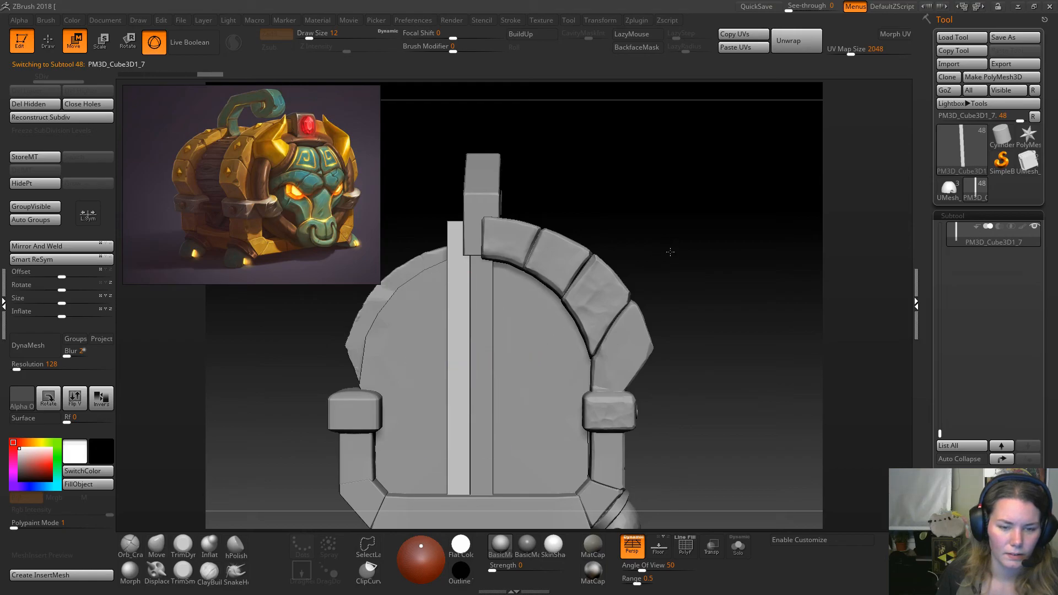
pyautogui.moveTo(669, 250); pyautogui.dragTo(680, 266)
pyautogui.keyDown('alt'); pyautogui.click(482, 319); pyautogui.keyUp('alt')
pyautogui.moveTo(544, 359)
pyautogui.mouseDown()
pyautogui.moveTo(555, 359)
pyautogui.moveTo(537, 360)
pyautogui.mouseUp()
pyautogui.keyDown('alt'); pyautogui.click(466, 308); pyautogui.keyUp('alt')
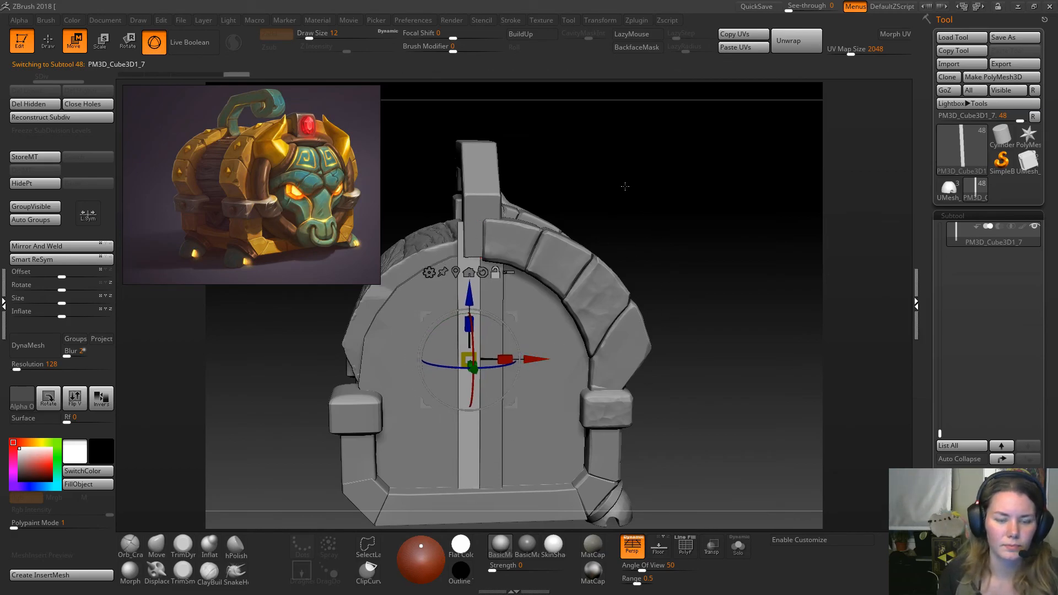
pyautogui.press('q')
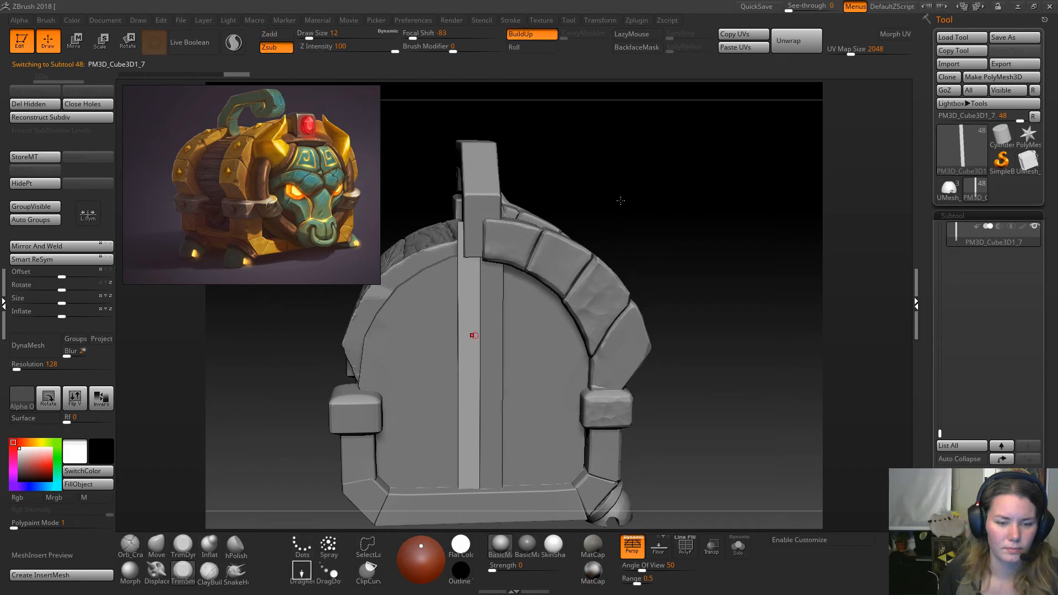
# Examine the barrel with its new back planks from the back, the side and the bull's face.
pyautogui.keyDown('alt'); pyautogui.moveTo(705, 293); pyautogui.dragTo(659, 253); pyautogui.keyUp('alt')
pyautogui.moveTo(683, 378); pyautogui.dragTo(650, 365)
pyautogui.keyDown('alt'); pyautogui.moveTo(681, 297); pyautogui.dragTo(690, 315); pyautogui.keyUp('alt')
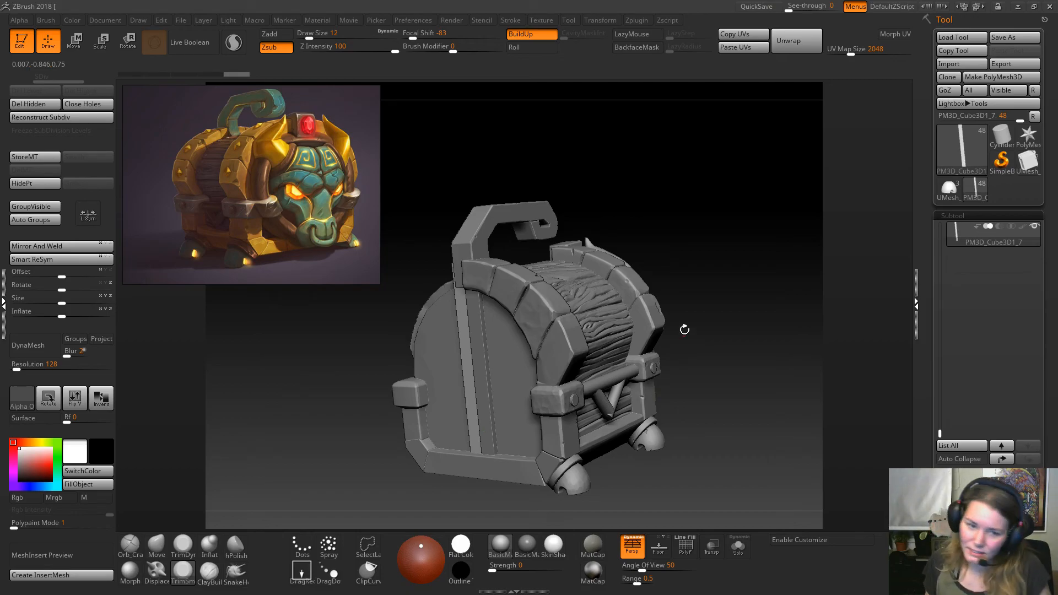
pyautogui.moveTo(684, 338)
pyautogui.mouseDown()
pyautogui.moveTo(612, 358)
pyautogui.moveTo(713, 311)
pyautogui.moveTo(704, 281)
pyautogui.moveTo(699, 288)
pyautogui.moveTo(749, 286)
pyautogui.mouseUp()
pyautogui.moveTo(722, 402)
pyautogui.mouseDown()
pyautogui.moveTo(760, 308)
pyautogui.moveTo(757, 327)
pyautogui.moveTo(746, 325)
pyautogui.moveTo(758, 355)
pyautogui.mouseUp()
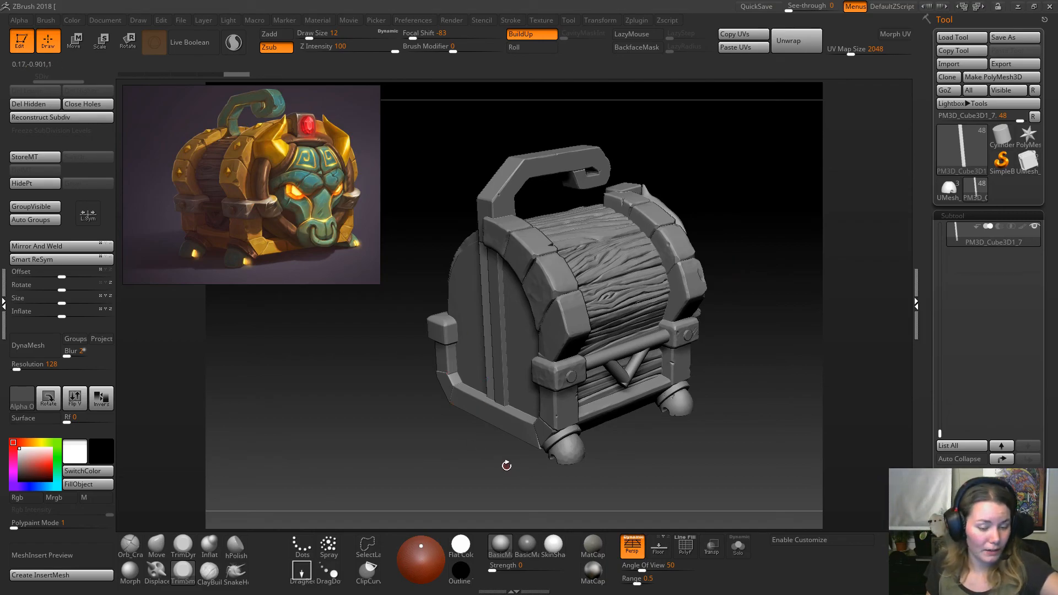
pyautogui.moveTo(483, 456)
pyautogui.mouseDown()
pyautogui.moveTo(515, 486)
pyautogui.moveTo(493, 482)
pyautogui.moveTo(495, 464)
pyautogui.moveTo(472, 459)
pyautogui.moveTo(579, 380)
pyautogui.moveTo(743, 214)
pyautogui.mouseUp()
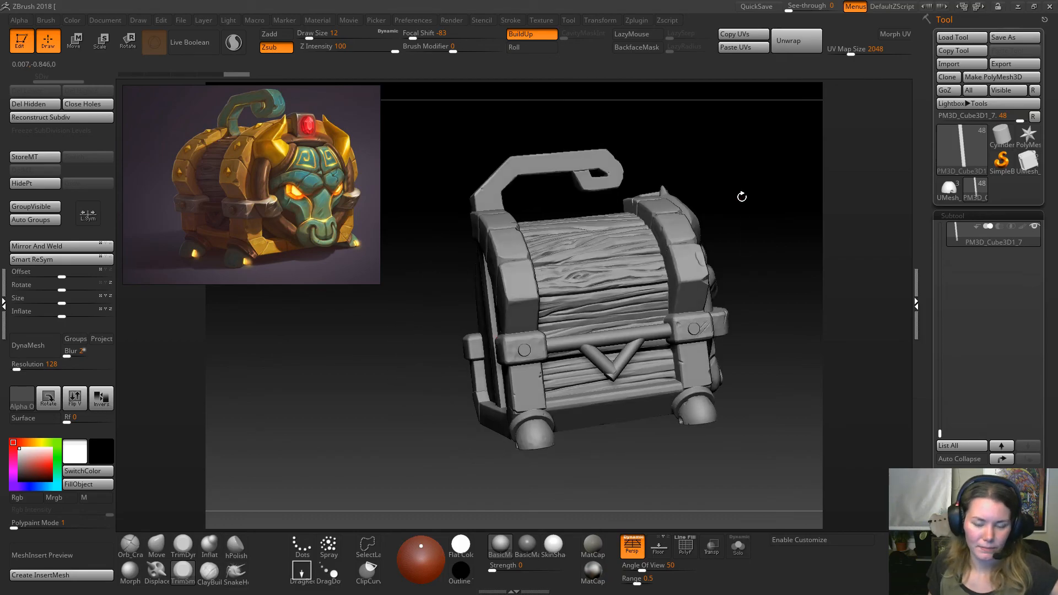
pyautogui.moveTo(797, 317)
pyautogui.mouseDown()
pyautogui.moveTo(755, 270)
pyautogui.moveTo(738, 283)
pyautogui.moveTo(762, 255)
pyautogui.moveTo(768, 279)
pyautogui.mouseUp()
pyautogui.moveTo(703, 290)
pyautogui.mouseDown()
pyautogui.moveTo(744, 276)
pyautogui.moveTo(773, 289)
pyautogui.moveTo(815, 280)
pyautogui.moveTo(732, 301)
pyautogui.moveTo(693, 284)
pyautogui.moveTo(820, 285)
pyautogui.mouseUp()
pyautogui.moveTo(748, 283); pyautogui.dragTo(672, 306)
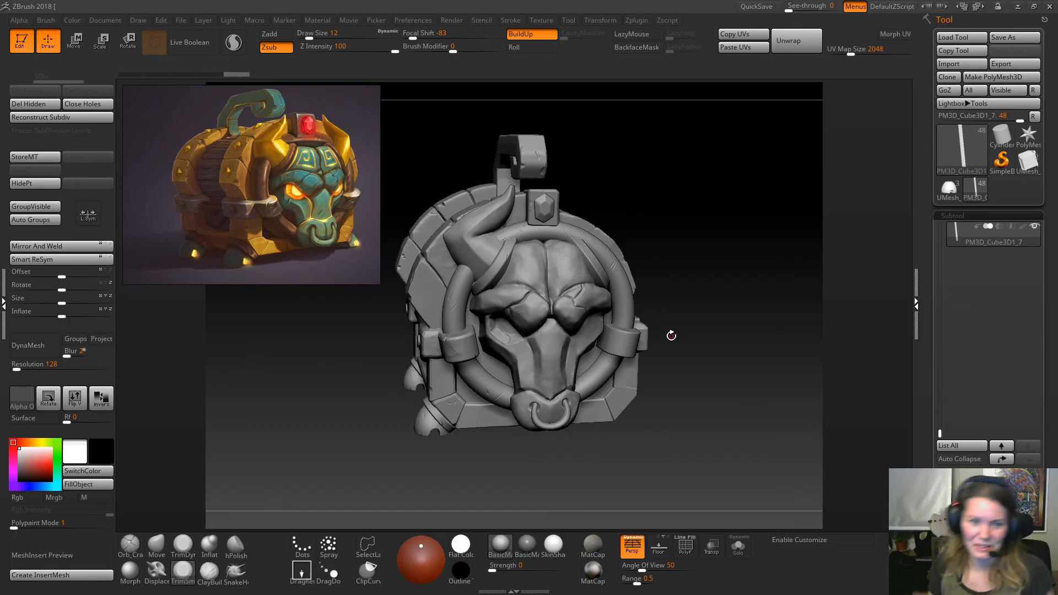
# Select the wood-grained planks on the barrel's lower long side and duplicate them as a separate subtool.
pyautogui.moveTo(676, 251)
pyautogui.mouseDown()
pyautogui.moveTo(725, 286)
pyautogui.moveTo(751, 285)
pyautogui.moveTo(738, 302)
pyautogui.moveTo(749, 312)
pyautogui.moveTo(750, 246)
pyautogui.moveTo(754, 287)
pyautogui.moveTo(736, 272)
pyautogui.moveTo(829, 269)
pyautogui.moveTo(780, 269)
pyautogui.mouseUp()
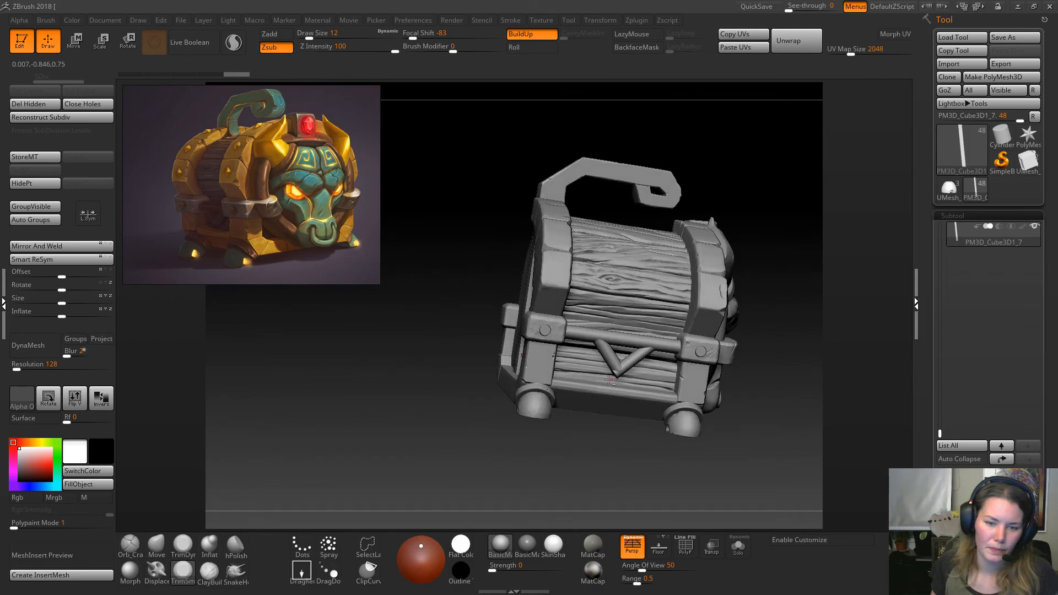
pyautogui.keyDown('alt'); pyautogui.click(589, 361); pyautogui.keyUp('alt')
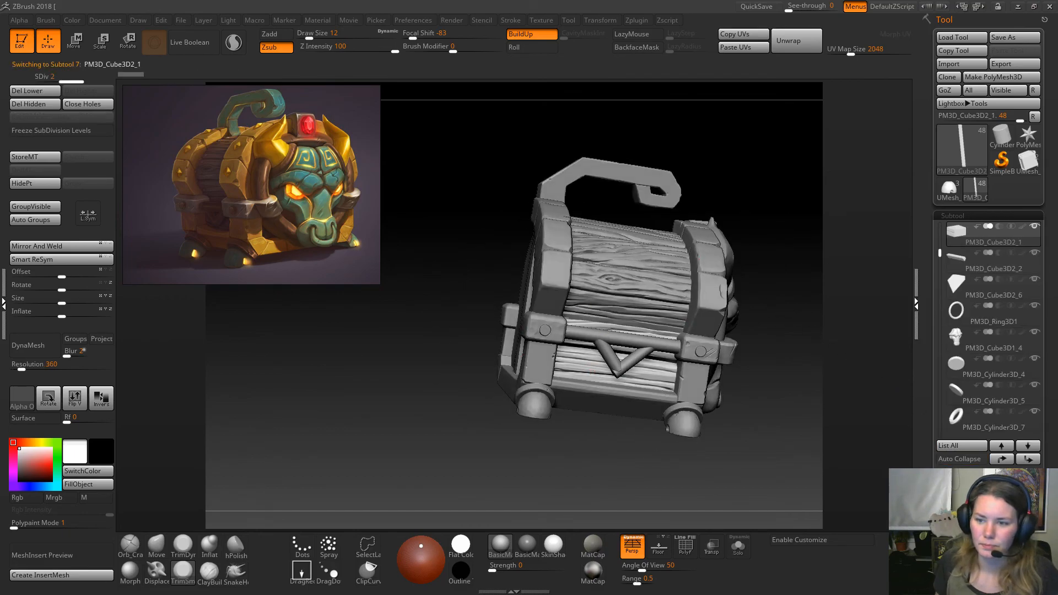
pyautogui.click(959, 519)
pyautogui.moveTo(784, 333)
pyautogui.mouseDown()
pyautogui.moveTo(770, 322)
pyautogui.moveTo(780, 320)
pyautogui.mouseUp()
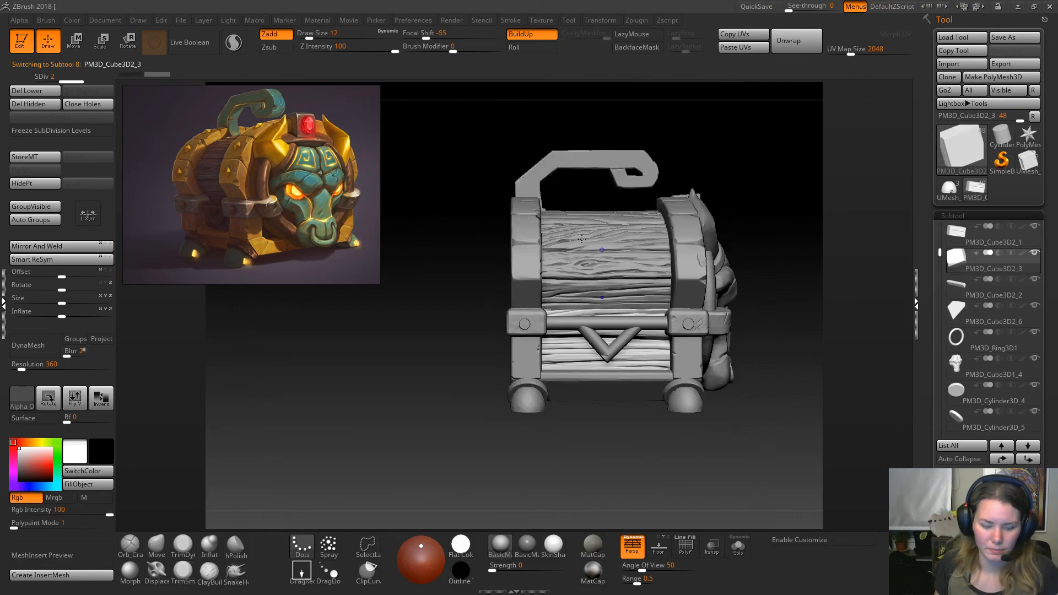
# Rotate the duplicated planks upright and position them on the flat back wall beside the two plain planks, and return to Draw mode.
pyautogui.press('e')
pyautogui.moveTo(633, 349); pyautogui.dragTo(541, 401)
pyautogui.moveTo(447, 418); pyautogui.dragTo(540, 429)
pyautogui.moveTo(597, 449); pyautogui.dragTo(599, 343)
pyautogui.moveTo(531, 290); pyautogui.dragTo(612, 298)
pyautogui.moveTo(615, 300); pyautogui.dragTo(668, 281, button='right')
pyautogui.moveTo(624, 298)
pyautogui.mouseDown()
pyautogui.moveTo(665, 299)
pyautogui.moveTo(622, 300)
pyautogui.mouseUp()
pyautogui.moveTo(747, 242); pyautogui.dragTo(730, 320, button='right')
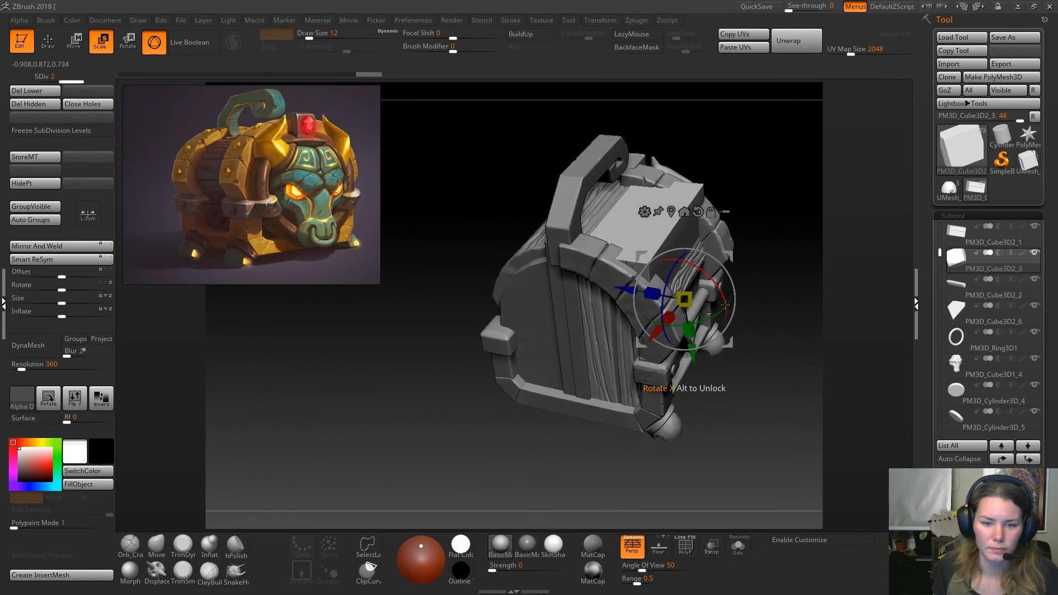
pyautogui.keyDown('shift'); pyautogui.moveTo(761, 286); pyautogui.dragTo(664, 230, button='right'); pyautogui.keyUp('shift')
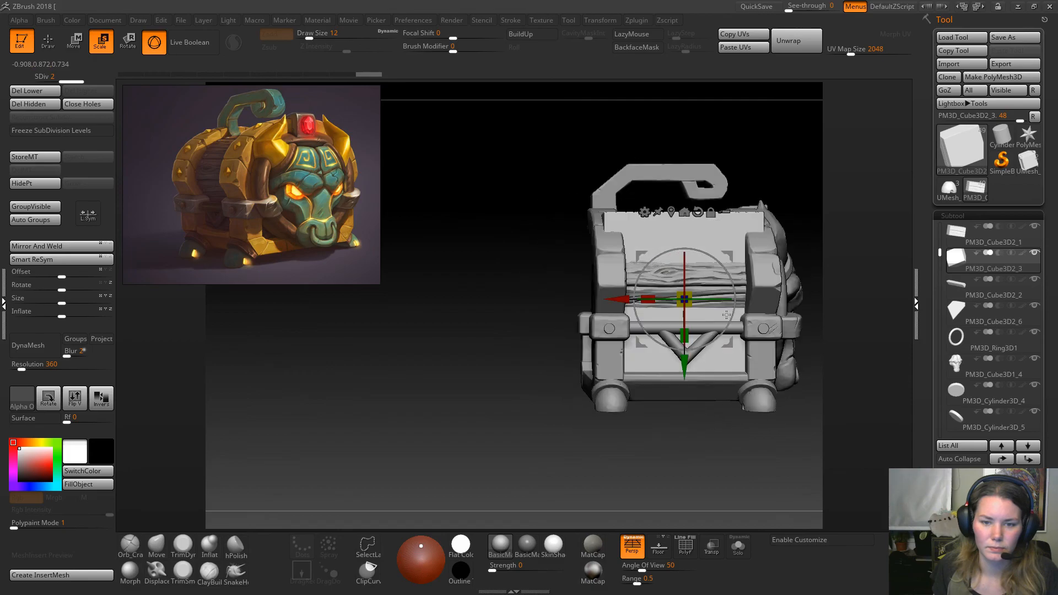
pyautogui.press('q')
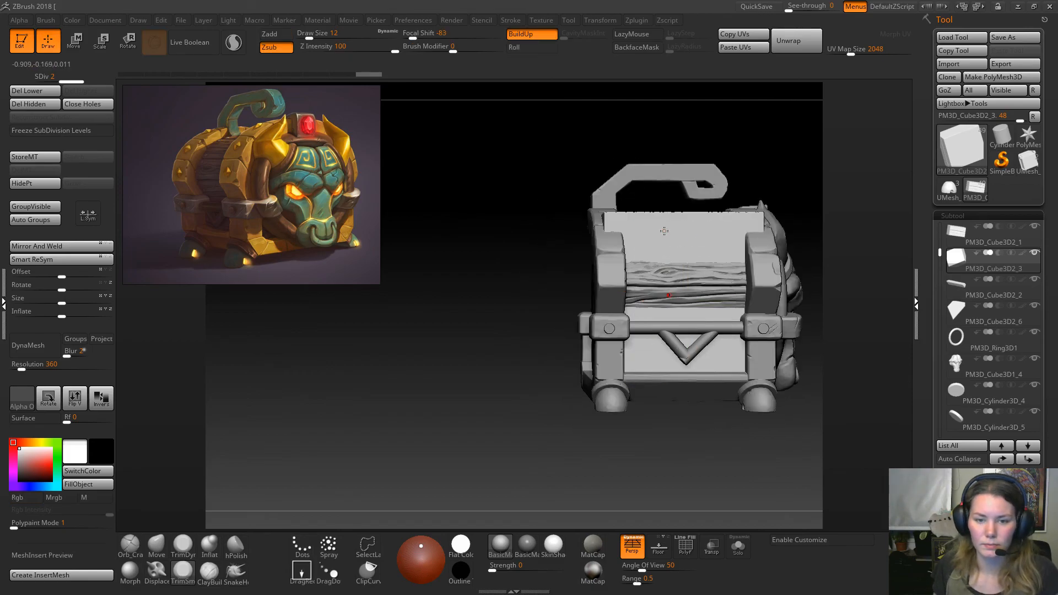
# Cut off the upper corner of the wood-grained plank block where it sticks out past the back arch.
pyautogui.moveTo(514, 251)
pyautogui.mouseDown(button='right')
pyautogui.moveTo(500, 343)
pyautogui.moveTo(532, 316)
pyautogui.mouseUp(button='right')
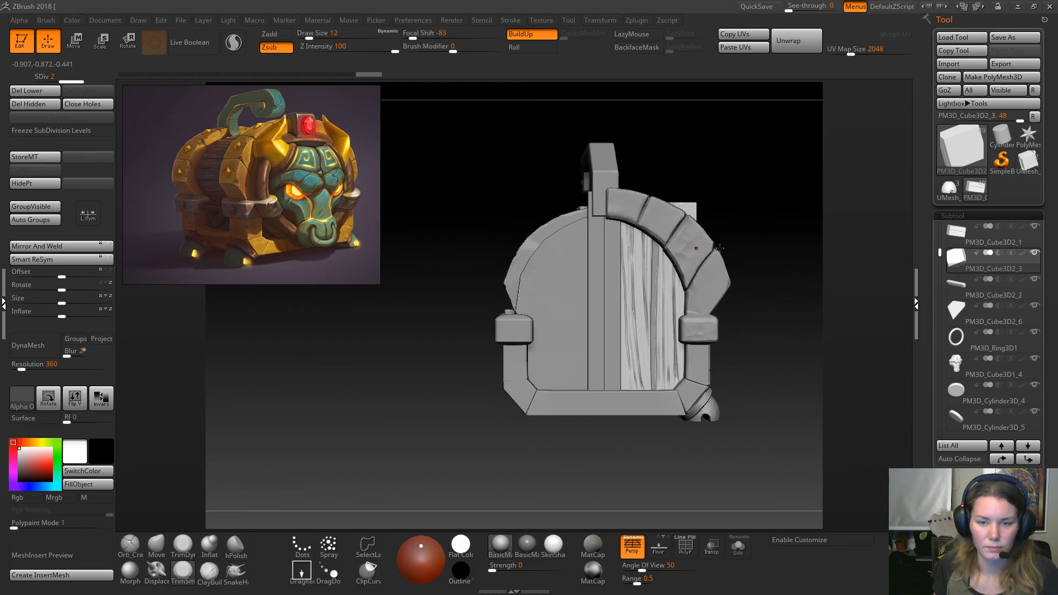
pyautogui.moveTo(738, 292)
pyautogui.keyDown('ctrl'); pyautogui.keyDown('shift'); pyautogui.mouseDown()
pyautogui.moveTo(707, 253)
pyautogui.moveTo(773, 359)
pyautogui.moveTo(636, 224)
pyautogui.moveTo(642, 212)
pyautogui.moveTo(741, 286)
pyautogui.moveTo(767, 326)
pyautogui.mouseUp(); pyautogui.keyUp('shift'); pyautogui.keyUp('ctrl')
pyautogui.moveTo(756, 242)
pyautogui.mouseDown()
pyautogui.moveTo(708, 247)
pyautogui.moveTo(769, 243)
pyautogui.moveTo(760, 243)
pyautogui.mouseUp()
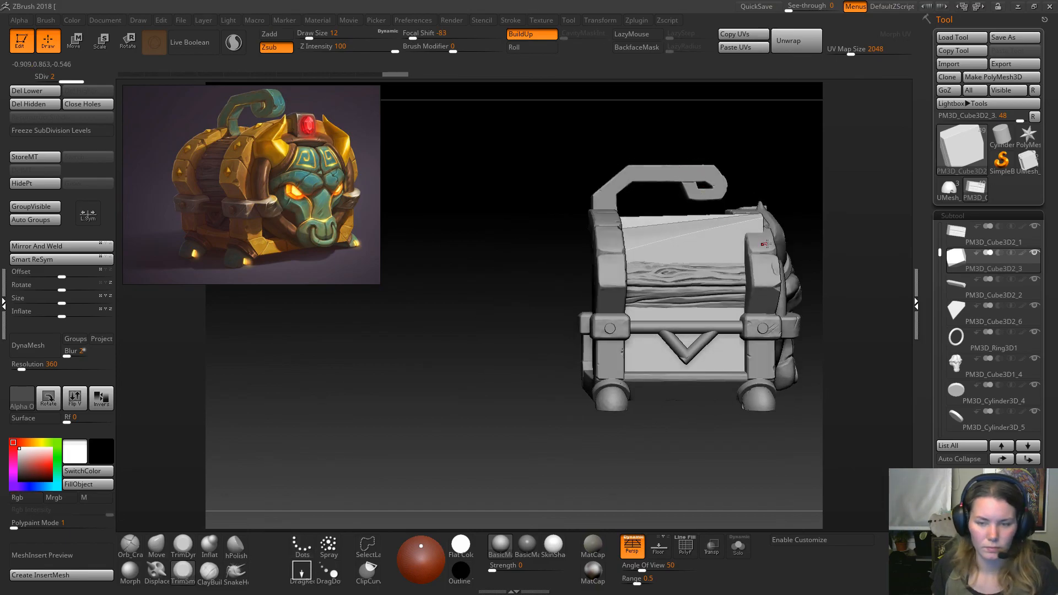
# Thin the wood-grained plank block along the barrel's length and move it back into the rear wall.
pyautogui.moveTo(789, 170)
pyautogui.keyDown('ctrl'); pyautogui.mouseDown()
pyautogui.moveTo(633, 448)
pyautogui.moveTo(748, 429)
pyautogui.moveTo(622, 431)
pyautogui.mouseUp(); pyautogui.keyUp('ctrl')
pyautogui.keyDown('ctrl'); pyautogui.click(510, 378); pyautogui.keyUp('ctrl')
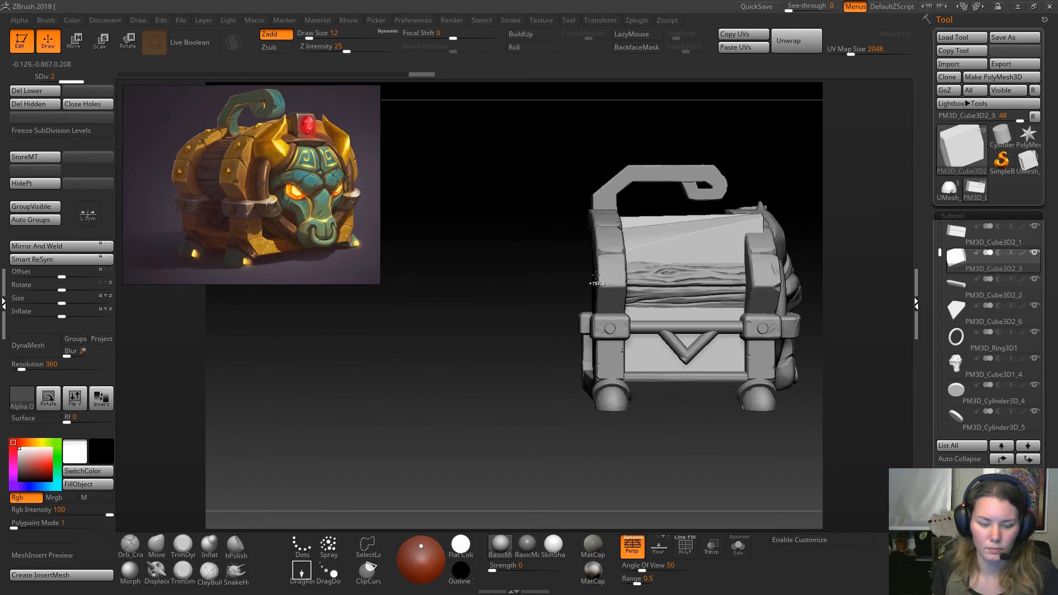
pyautogui.press('r')
pyautogui.moveTo(651, 297); pyautogui.dragTo(686, 302)
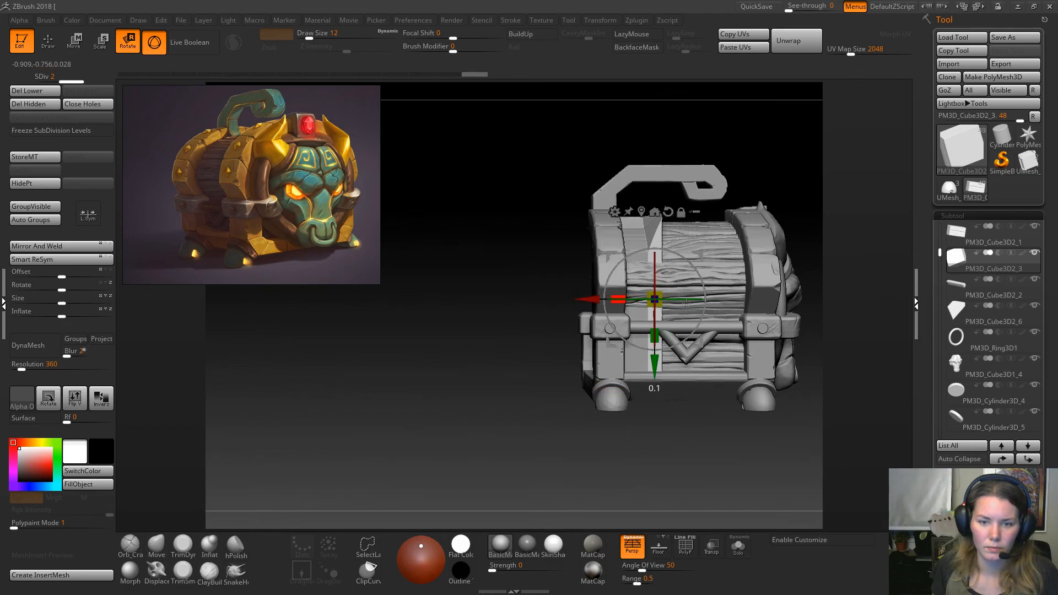
pyautogui.moveTo(577, 299); pyautogui.dragTo(558, 299)
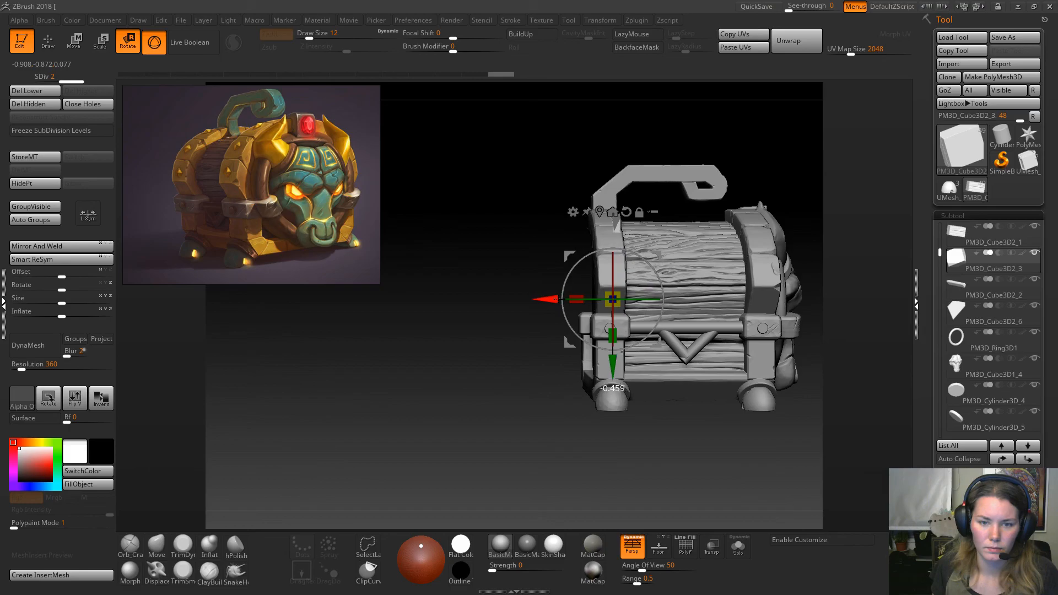
# Trim the remaining corner of the thinned back planks that protrudes beyond the arch, and return to Draw mode.
pyautogui.moveTo(742, 162); pyautogui.dragTo(773, 165)
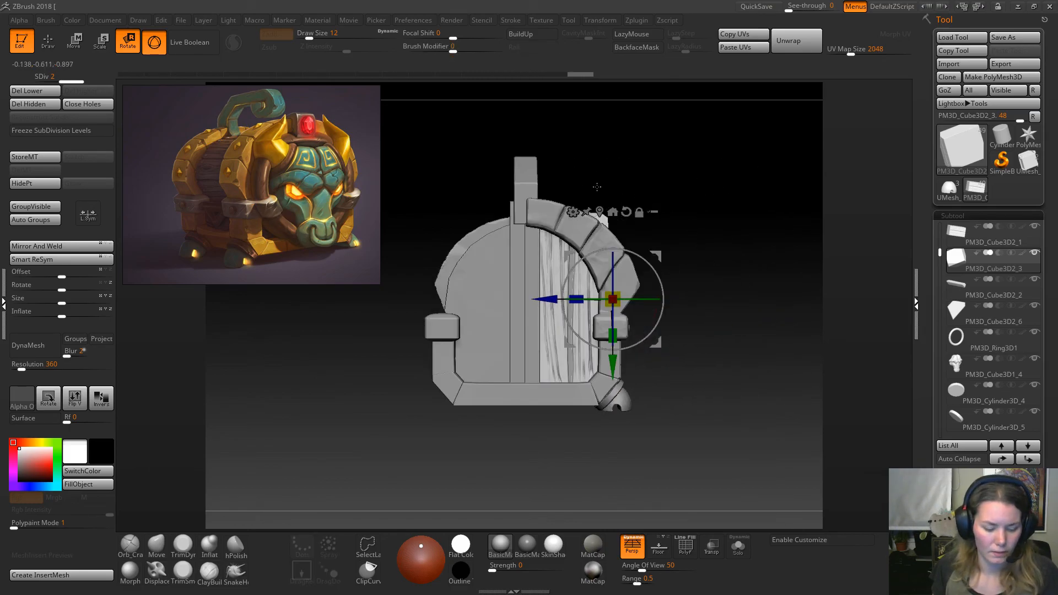
pyautogui.press('w')
pyautogui.press('q')
pyautogui.moveTo(670, 287)
pyautogui.keyDown('ctrl'); pyautogui.keyDown('shift'); pyautogui.mouseDown()
pyautogui.moveTo(611, 248)
pyautogui.moveTo(712, 302)
pyautogui.moveTo(630, 235)
pyautogui.moveTo(580, 219)
pyautogui.moveTo(675, 267)
pyautogui.moveTo(696, 291)
pyautogui.moveTo(705, 350)
pyautogui.moveTo(712, 330)
pyautogui.moveTo(738, 319)
pyautogui.moveTo(711, 325)
pyautogui.moveTo(721, 297)
pyautogui.moveTo(718, 309)
pyautogui.moveTo(697, 312)
pyautogui.mouseUp(); pyautogui.keyUp('shift'); pyautogui.keyUp('ctrl')
pyautogui.moveTo(750, 388)
pyautogui.mouseDown()
pyautogui.moveTo(776, 390)
pyautogui.moveTo(738, 363)
pyautogui.moveTo(706, 367)
pyautogui.moveTo(769, 389)
pyautogui.moveTo(762, 382)
pyautogui.mouseUp()
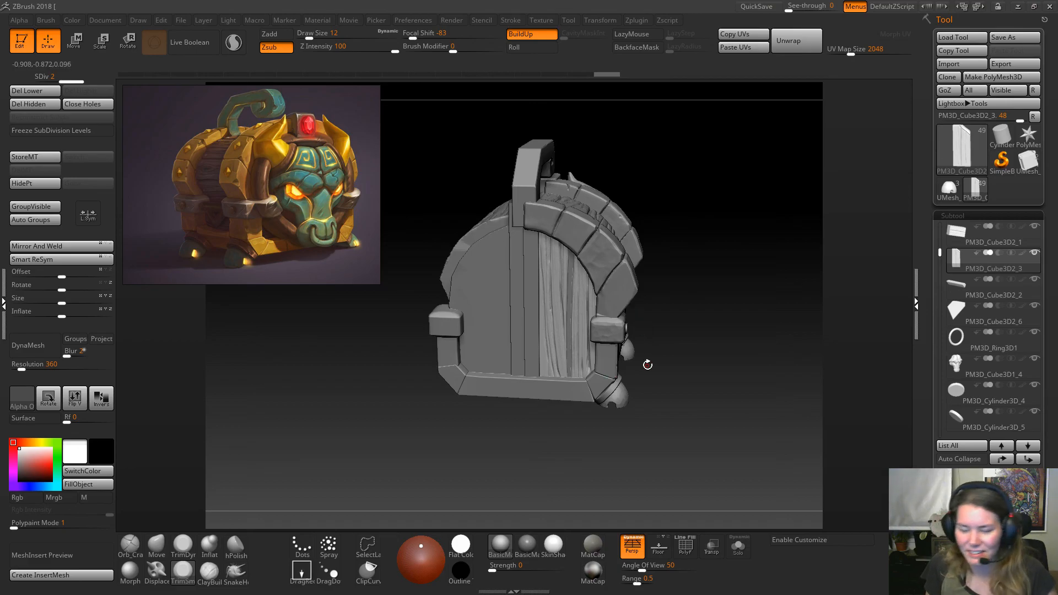
# Save the sculpt to disk and review the barrel from the bull's face around to the new back planks.
pyautogui.moveTo(741, 308); pyautogui.dragTo(677, 260)
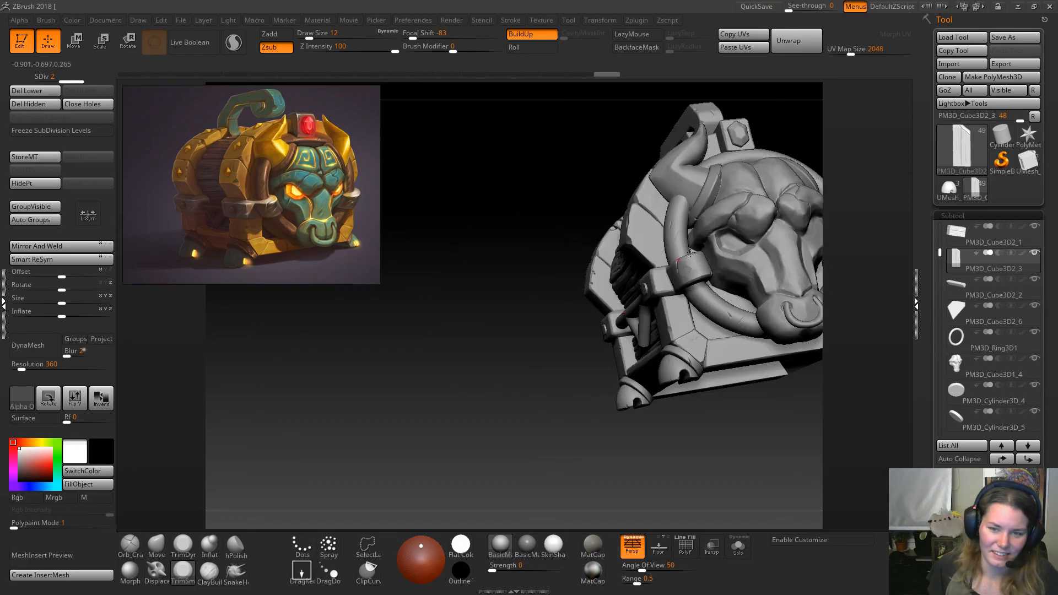
pyautogui.moveTo(661, 451); pyautogui.dragTo(642, 452)
pyautogui.moveTo(555, 231); pyautogui.dragTo(710, 252)
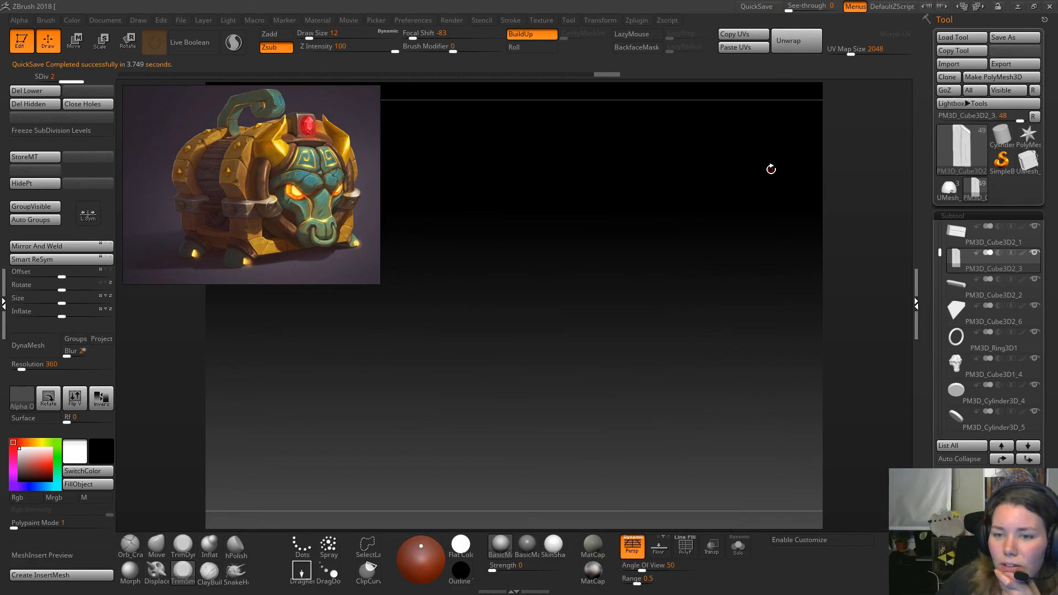
pyautogui.click(1011, 41)
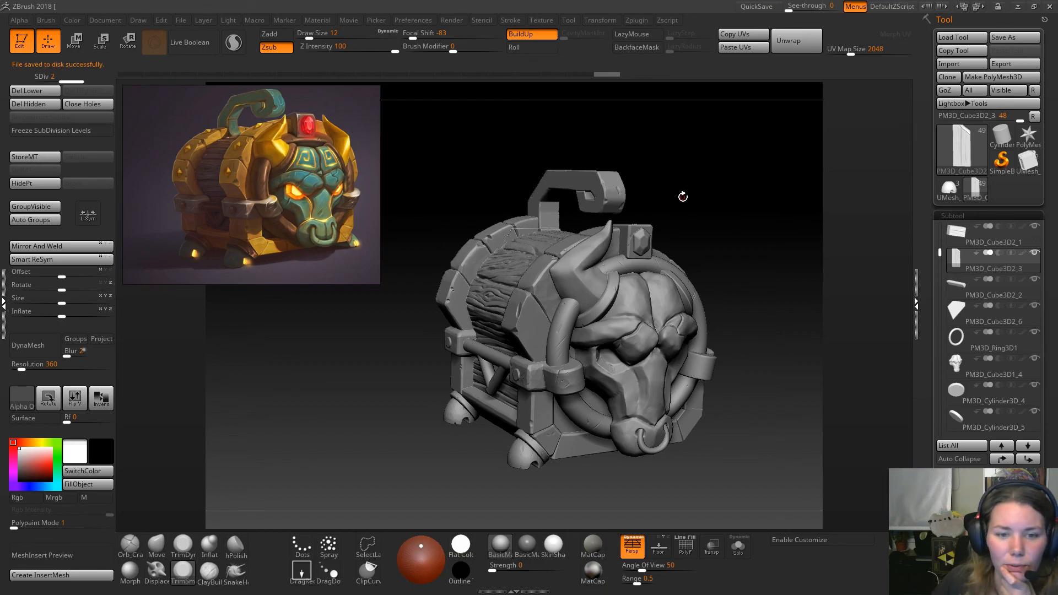
pyautogui.moveTo(693, 159); pyautogui.dragTo(725, 214)
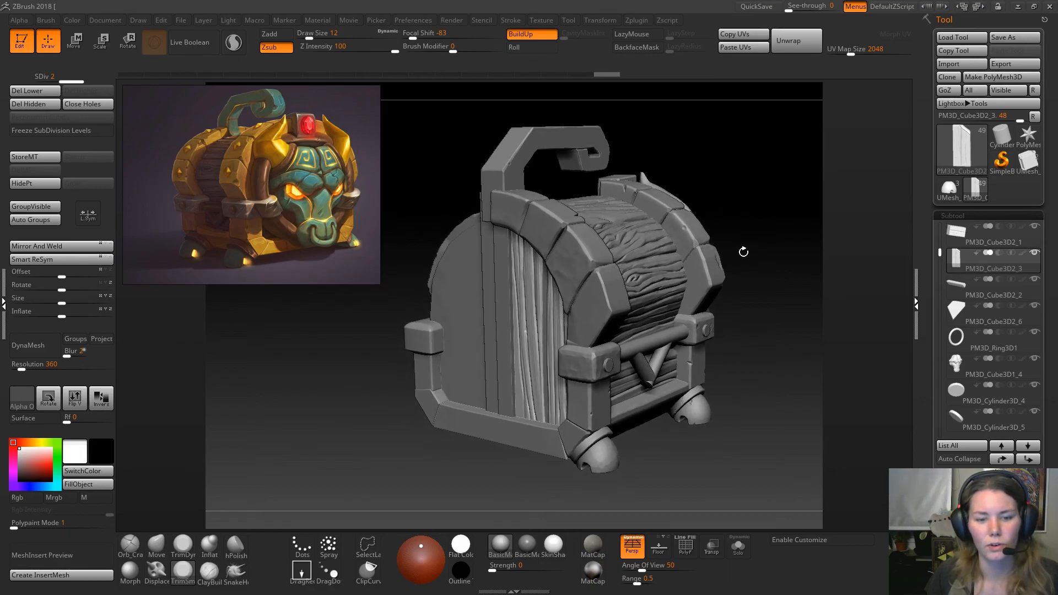